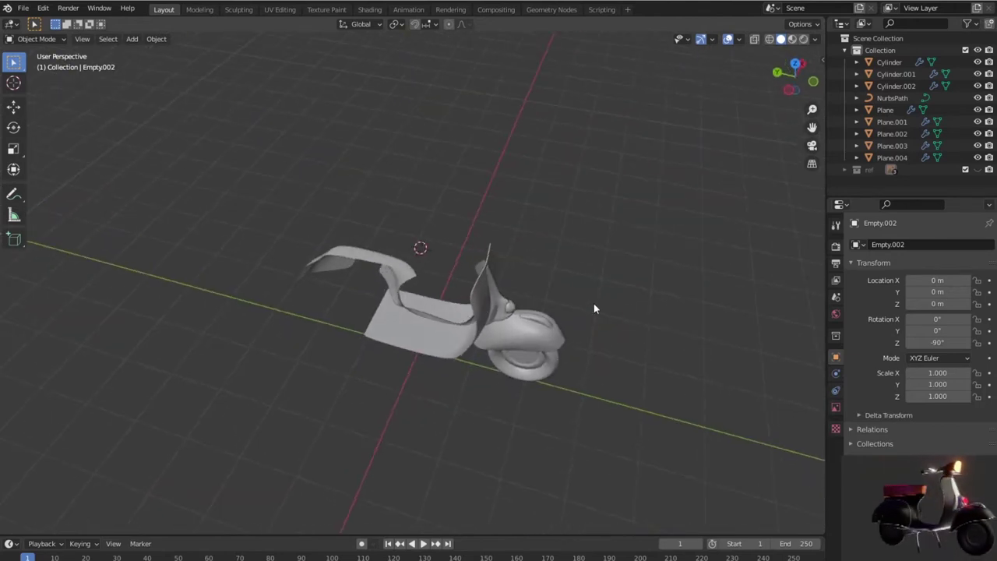
Step: Select the rear cowl panel Plane.004 and add a Mirror modifier, viewed from the top
left_click(371, 260)
key("KP_7")
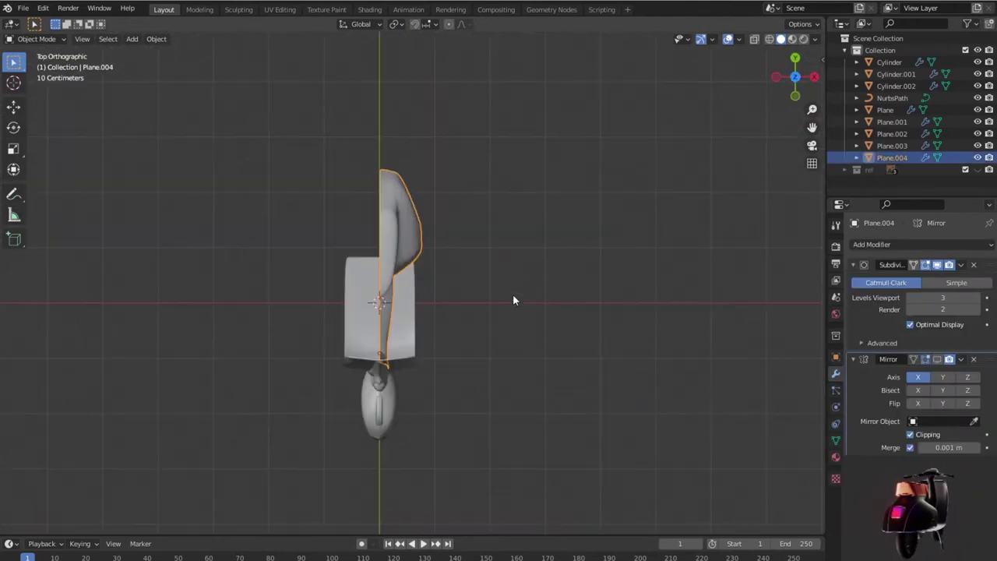
scroll(517, 292, "up", 4)
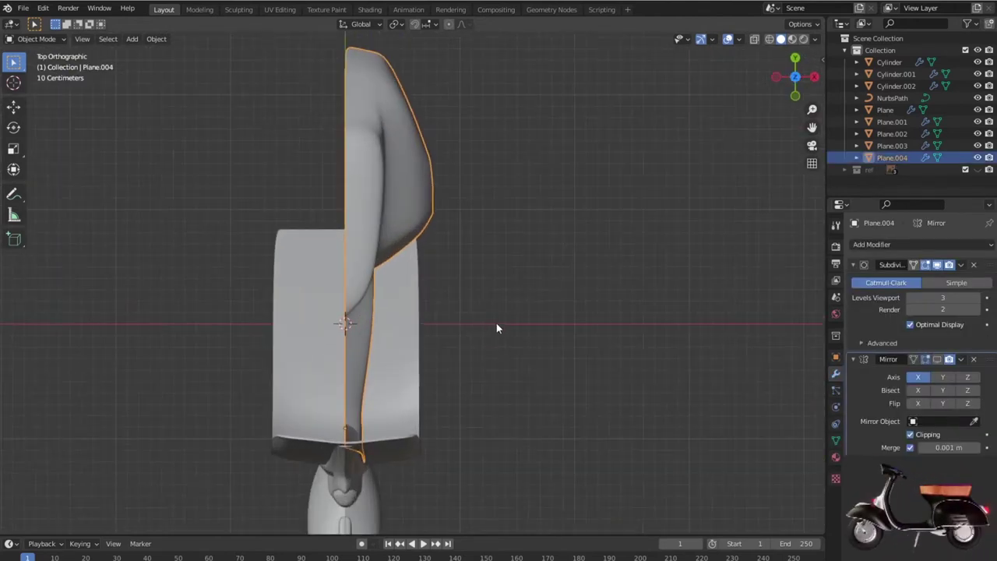
left_click(881, 244)
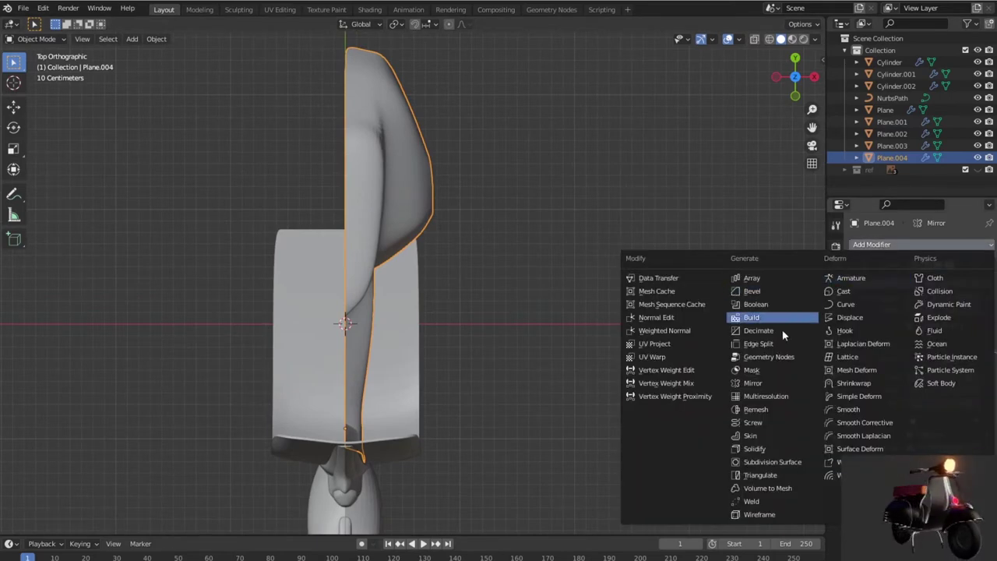
left_click(765, 384)
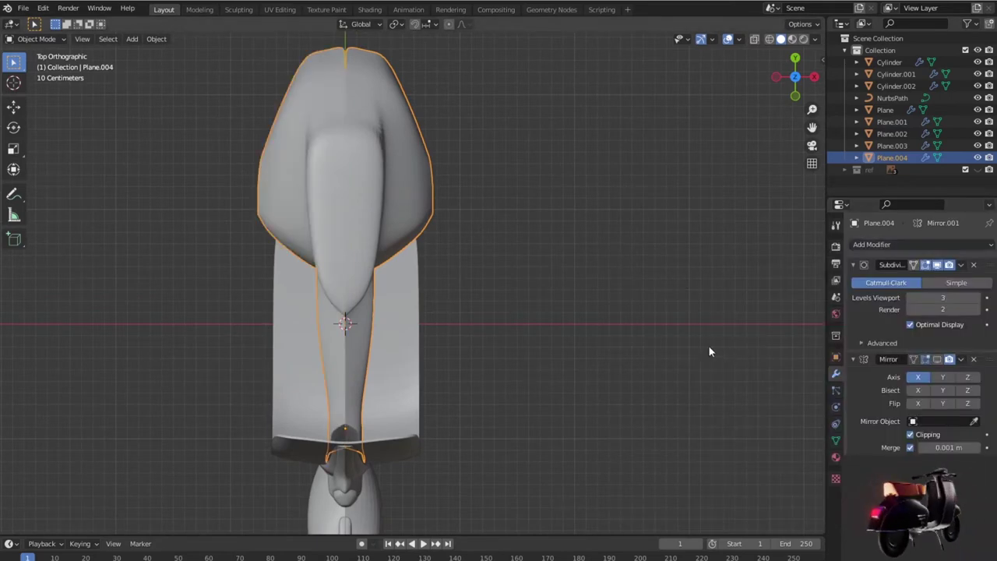
scroll(623, 363, "down", 2)
Step: Orbit around the scooter to inspect the mirrored cowl, then reselect Plane.004
mouse_move(606, 352)
middle_mouse_down()
mouse_move(515, 310)
mouse_move(486, 282)
mouse_move(434, 267)
mouse_move(234, 265)
mouse_move(465, 267)
mouse_move(443, 221)
mouse_move(511, 276)
mouse_move(496, 304)
middle_mouse_up()
mouse_move(556, 319)
middle_mouse_down()
mouse_move(583, 346)
mouse_move(519, 294)
middle_mouse_up()
left_click(582, 346)
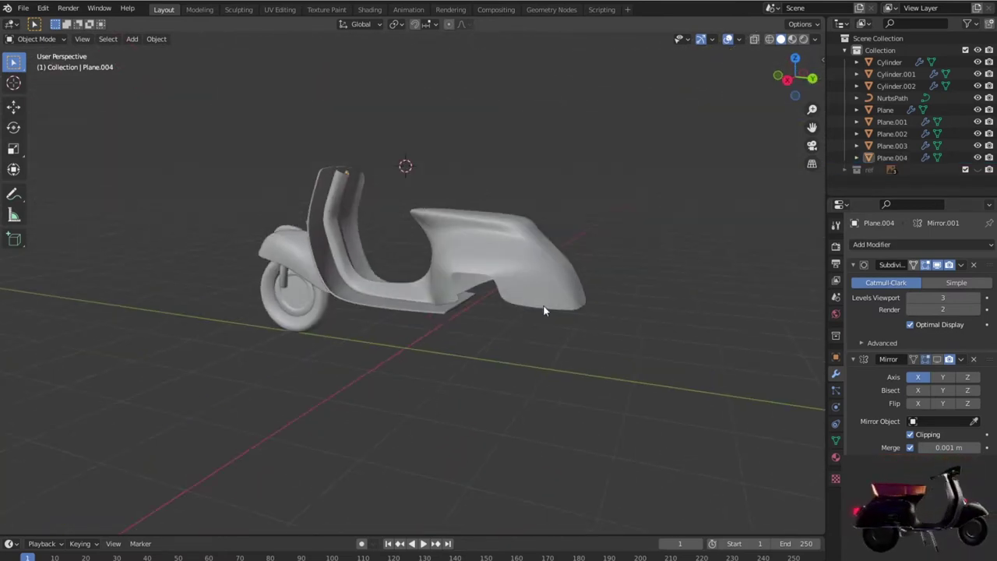
mouse_move(570, 372)
middle_mouse_down()
mouse_move(472, 392)
mouse_move(490, 387)
middle_mouse_up()
left_click(490, 386)
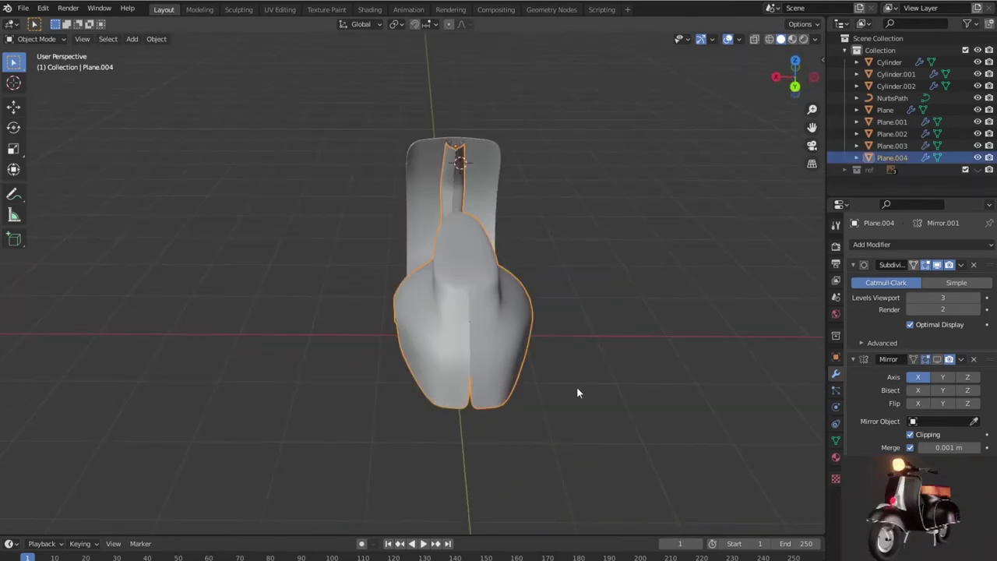
Step: In top view, enter Edit Mode and box-select the cowl's centre-line vertices
key("KP_7")
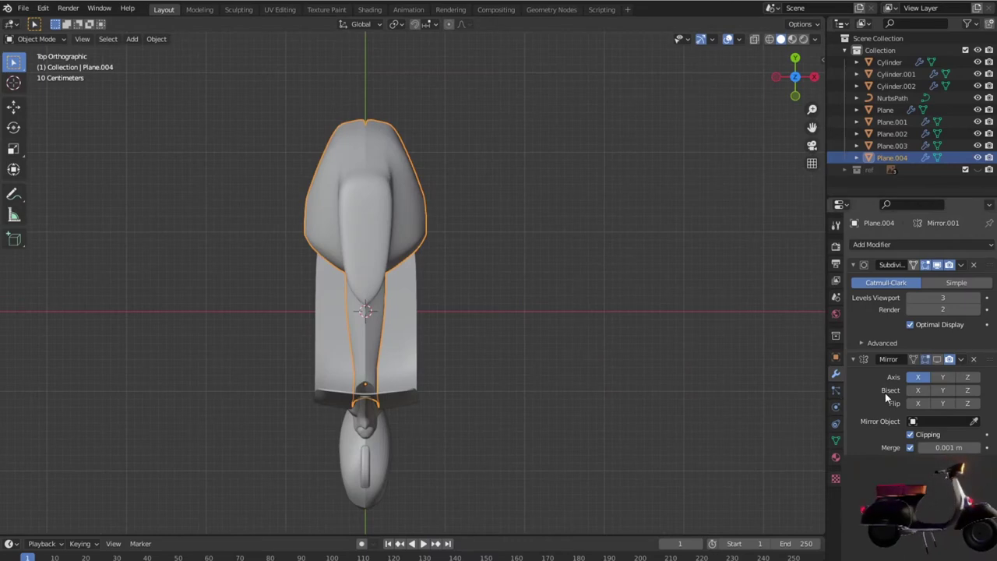
scroll(885, 393, "down", 2)
key("Tab")
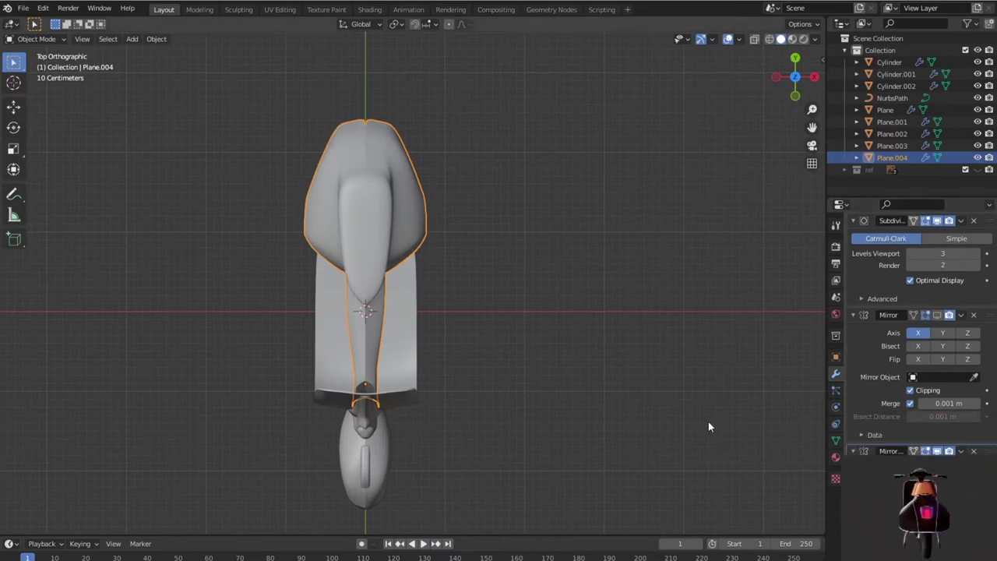
left_click_drag(351, 94, 371, 467)
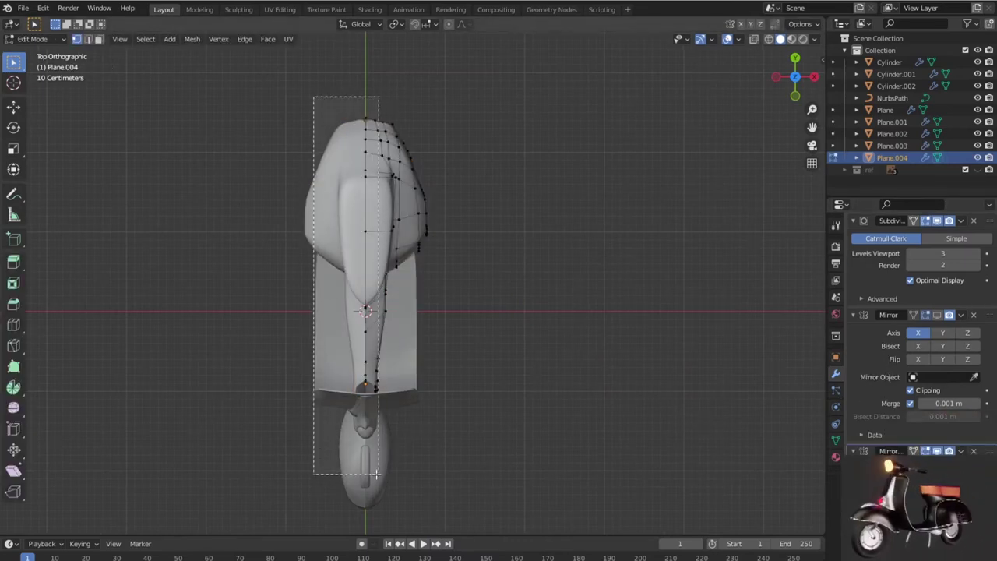
Step: Delete the centre-line vertices, undo that, then scale them along X instead
key("x")
left_click(515, 426)
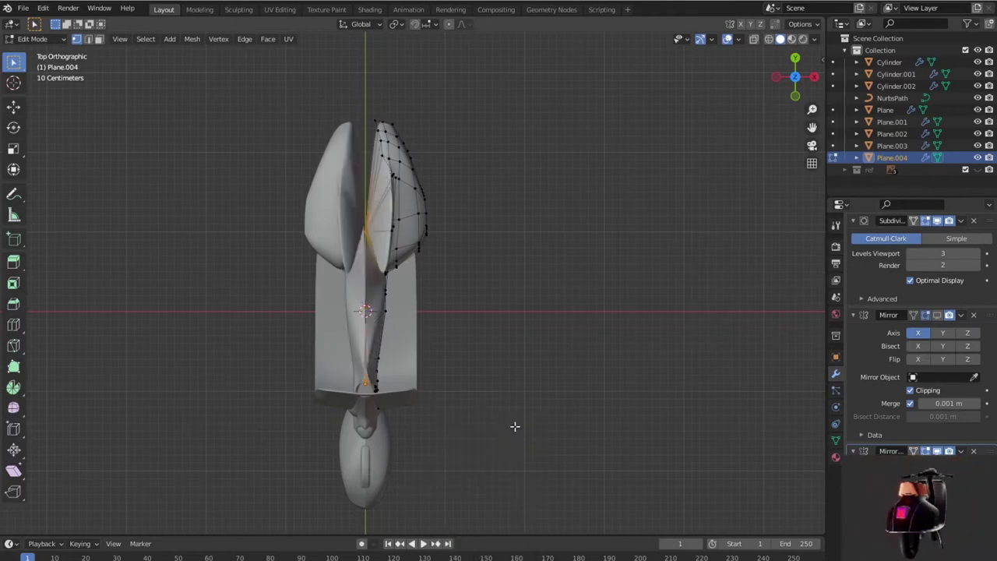
key("ctrl+z")
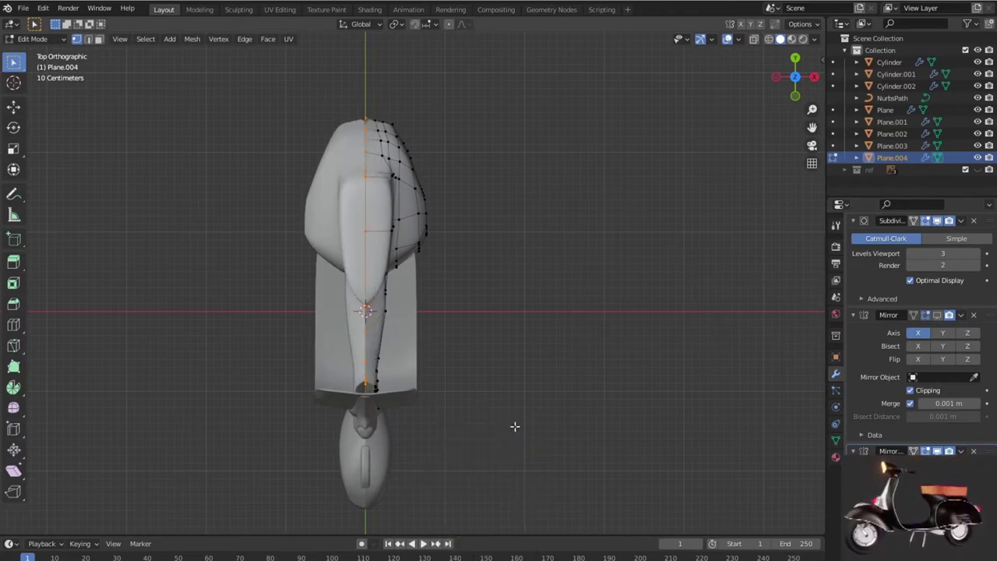
key("s")
key("x")
left_click(515, 427)
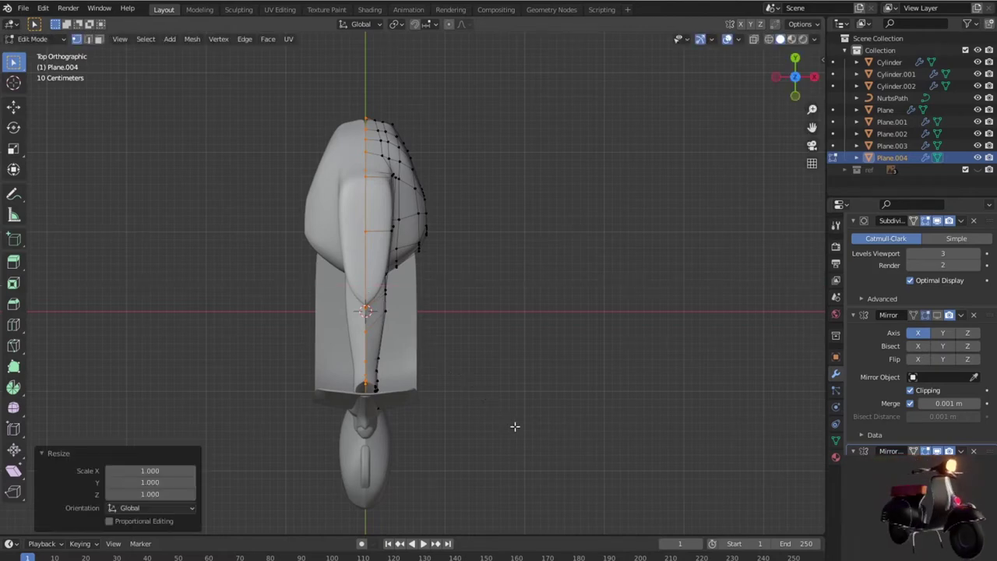
Step: Zoom in on the crease and reposition a vertex beside it
scroll(470, 291, "up", 4)
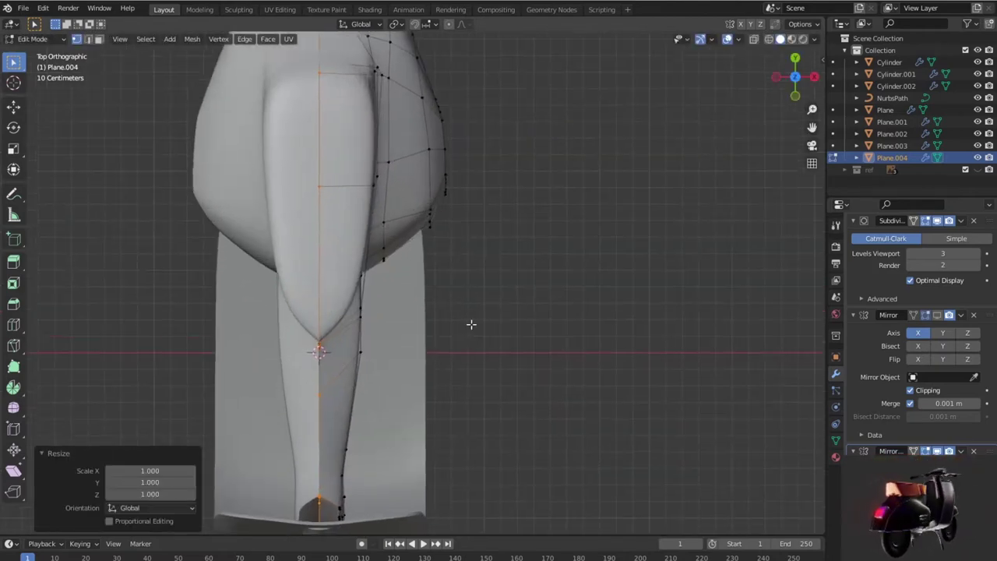
scroll(467, 300, "up", 5, "shift")
scroll(473, 312, "up", 3)
scroll(417, 215, "up", 4, "shift")
scroll(486, 387, "up", 1)
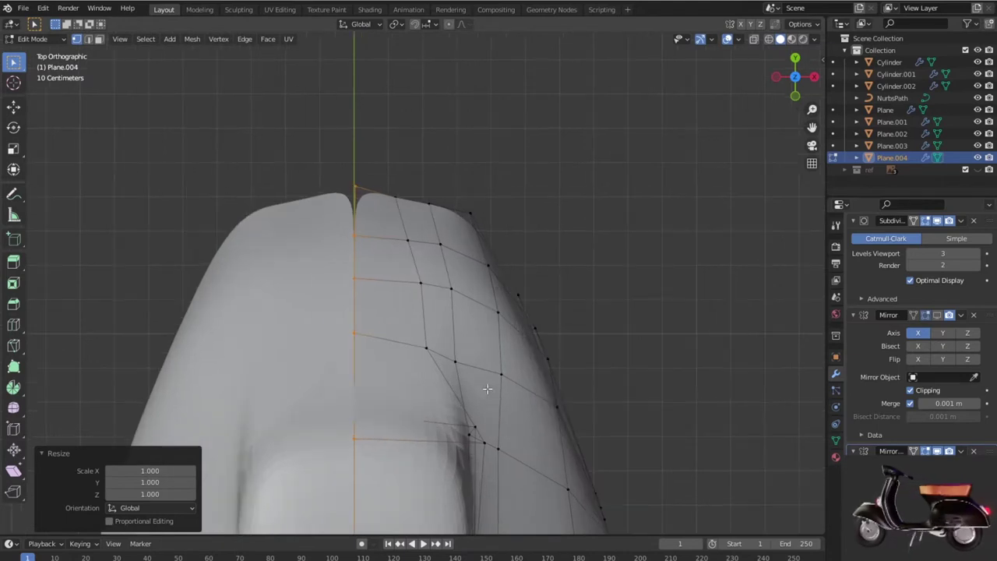
left_click(474, 428)
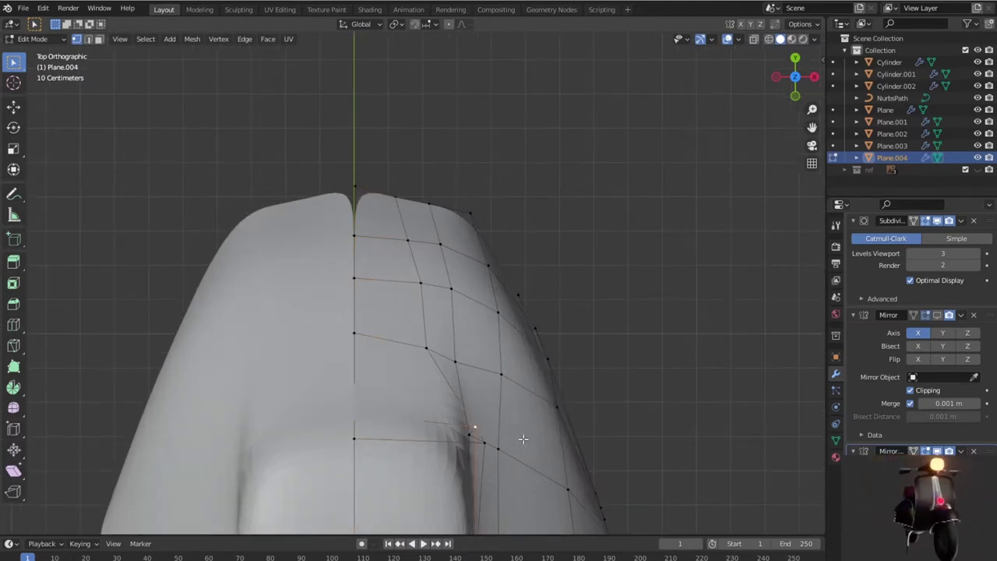
key("g")
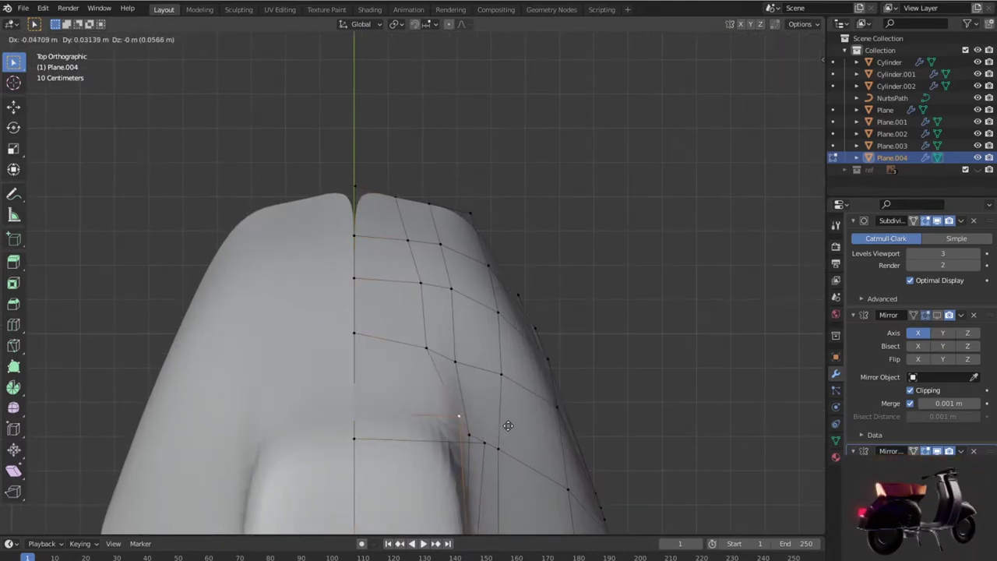
right_click(509, 423)
key("g")
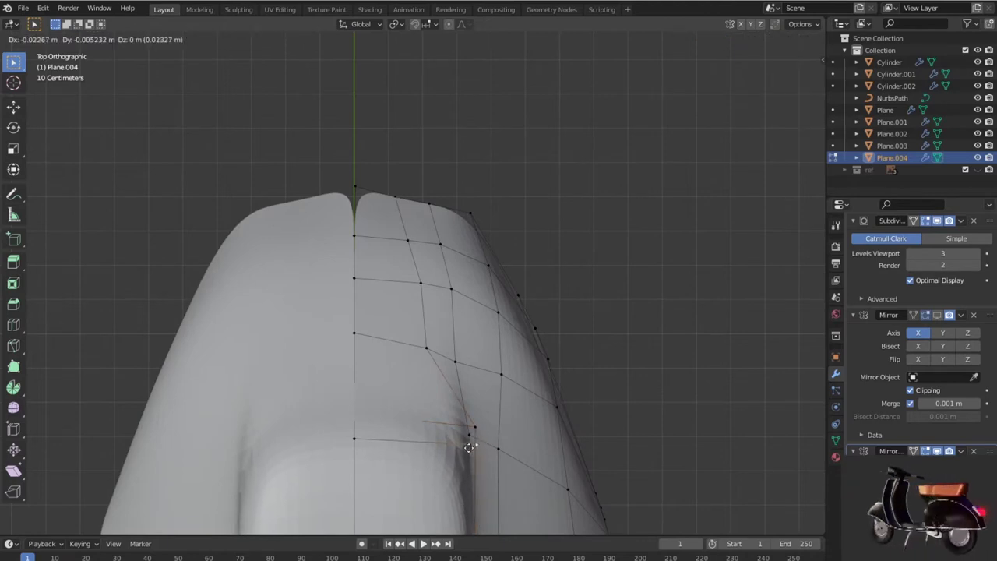
left_click(466, 450)
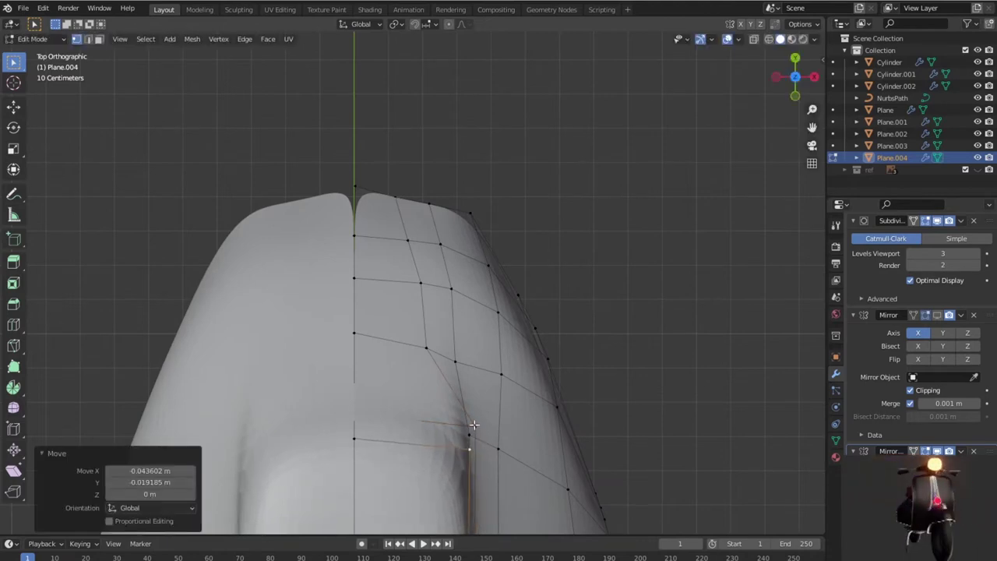
Step: Refine that crease vertex's position, finishing with a move along the X axis
key("g")
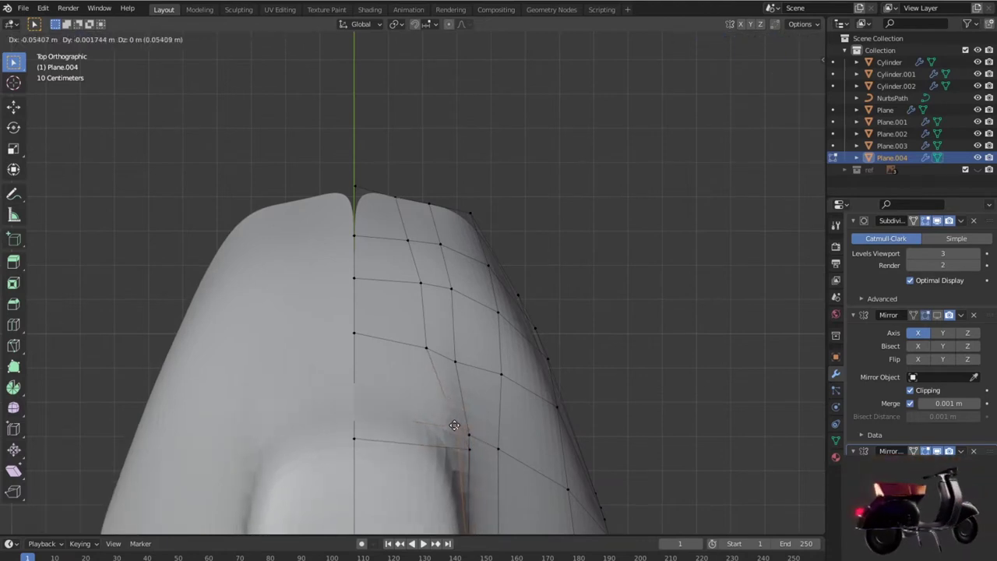
left_click(454, 425)
key("g")
key("x")
left_click(446, 426)
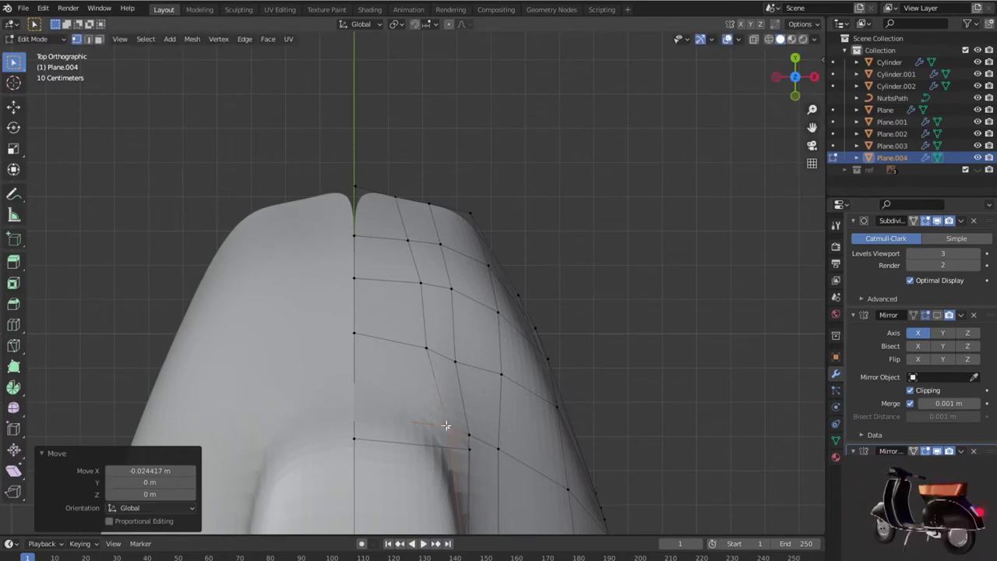
Step: Nudge two neighbouring crease vertices, the last move ending at X −0.055811 m
left_click(427, 351)
key("g")
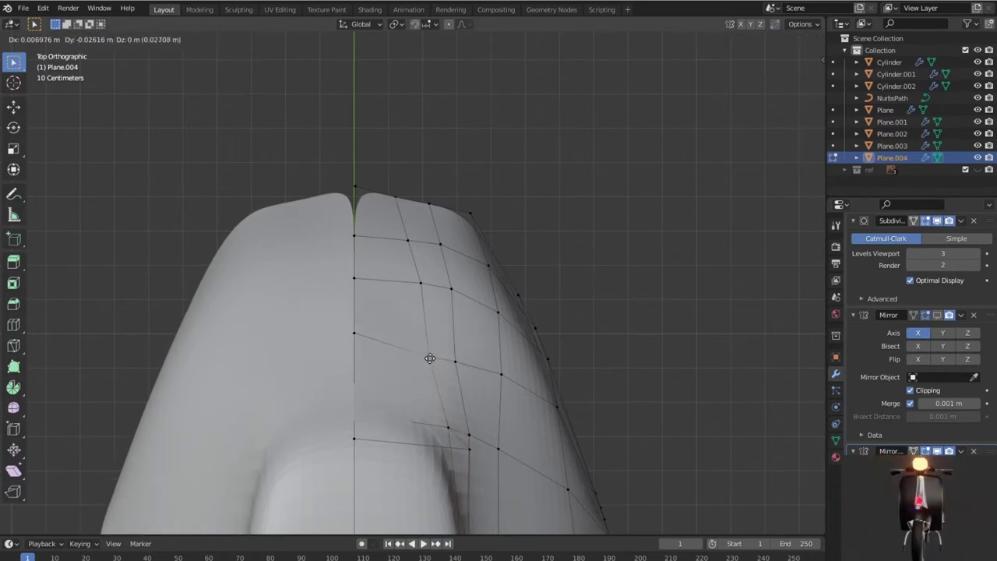
left_click(431, 356)
key("g")
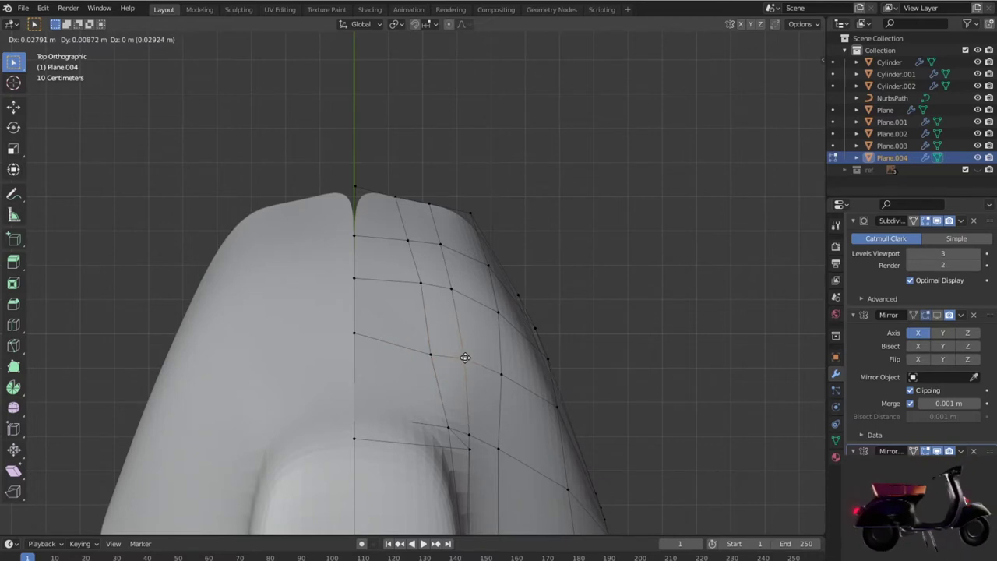
left_click(464, 357)
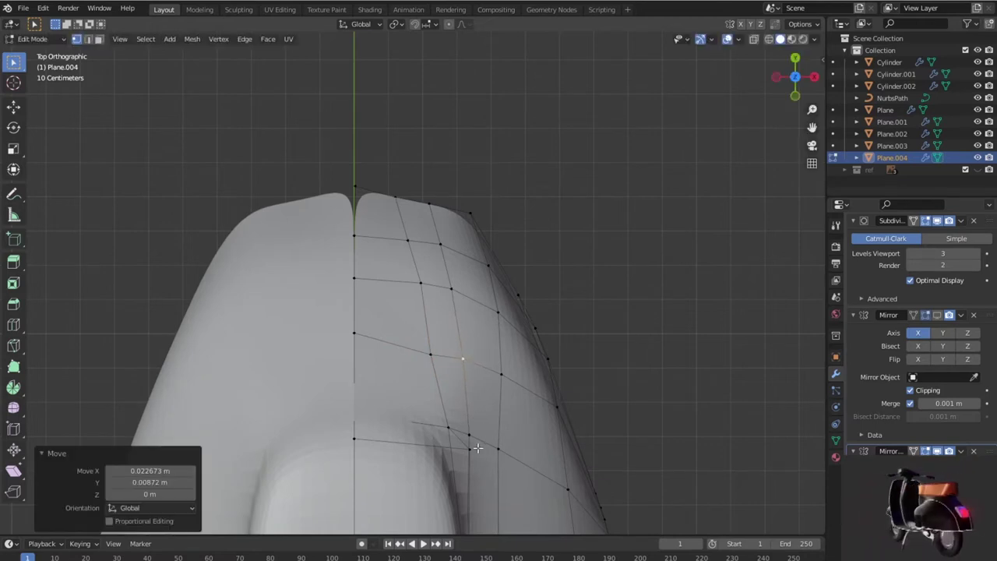
left_click(471, 446)
key("g")
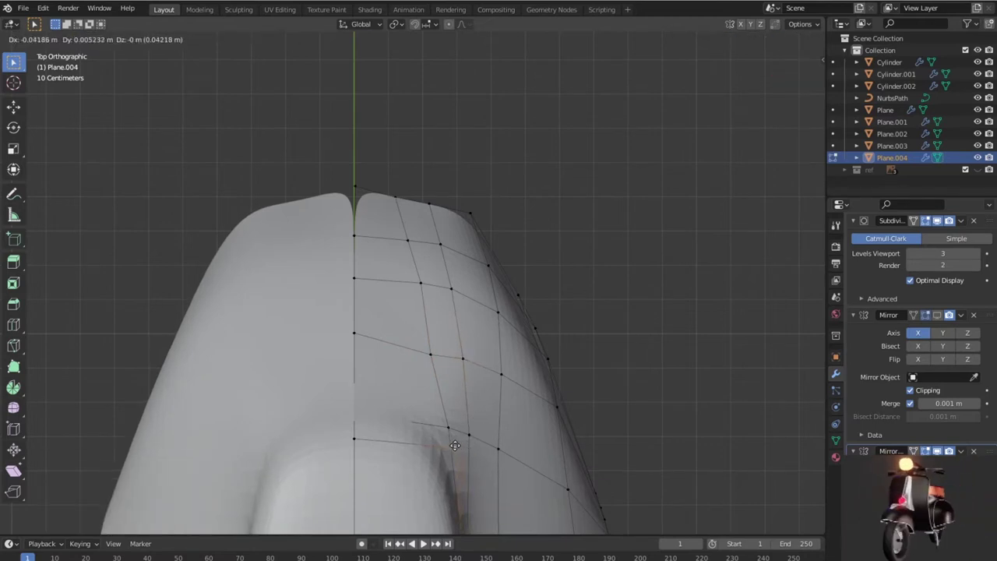
left_click(451, 444)
scroll(456, 444, "down", 2)
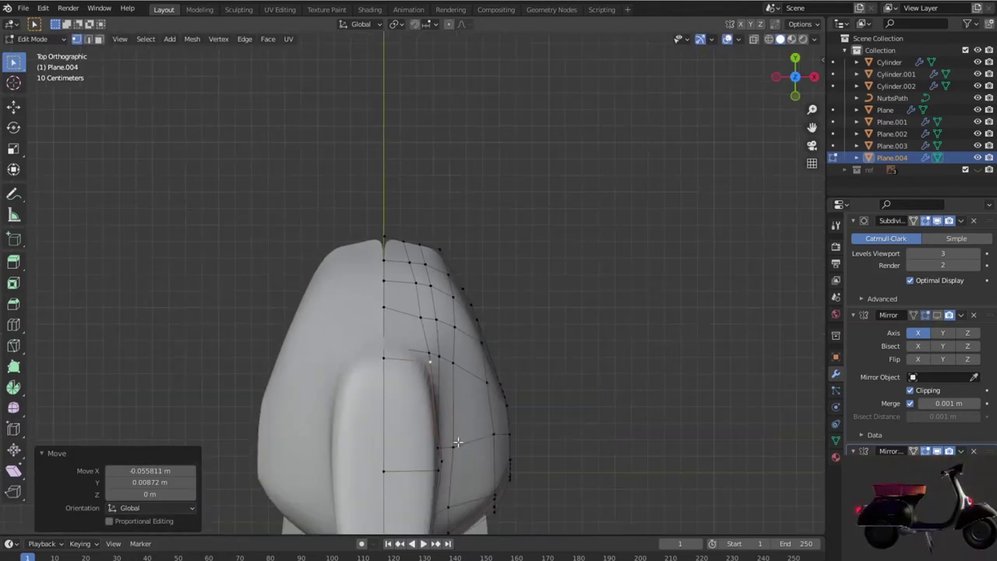
scroll(458, 460, "up", 2)
scroll(462, 389, "up", 2)
scroll(464, 312, "up", 3)
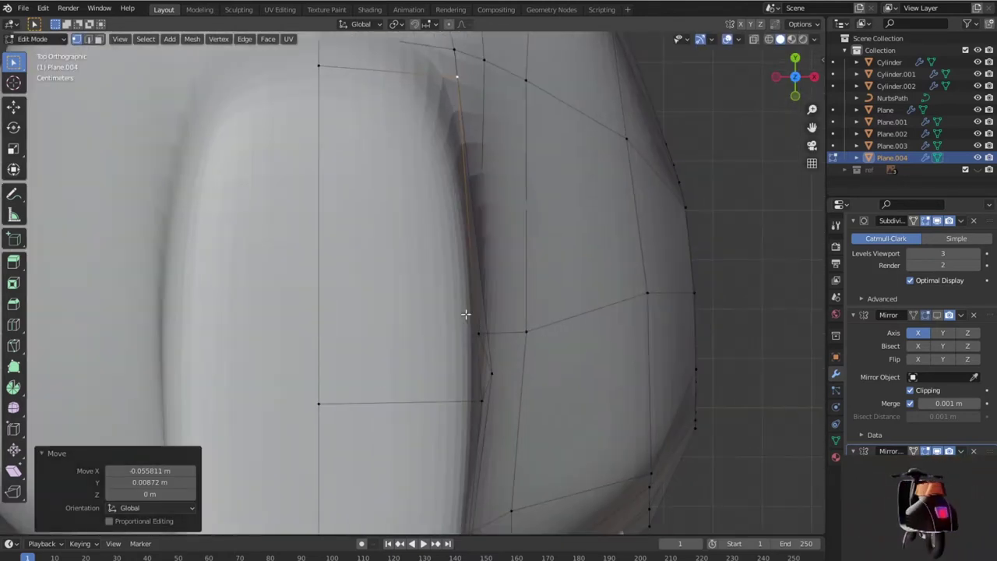
Step: Slide the edge loop beside the crease left and shift a seam vertex by X 0.026646 m, Y 0.003634 m
left_click(482, 341)
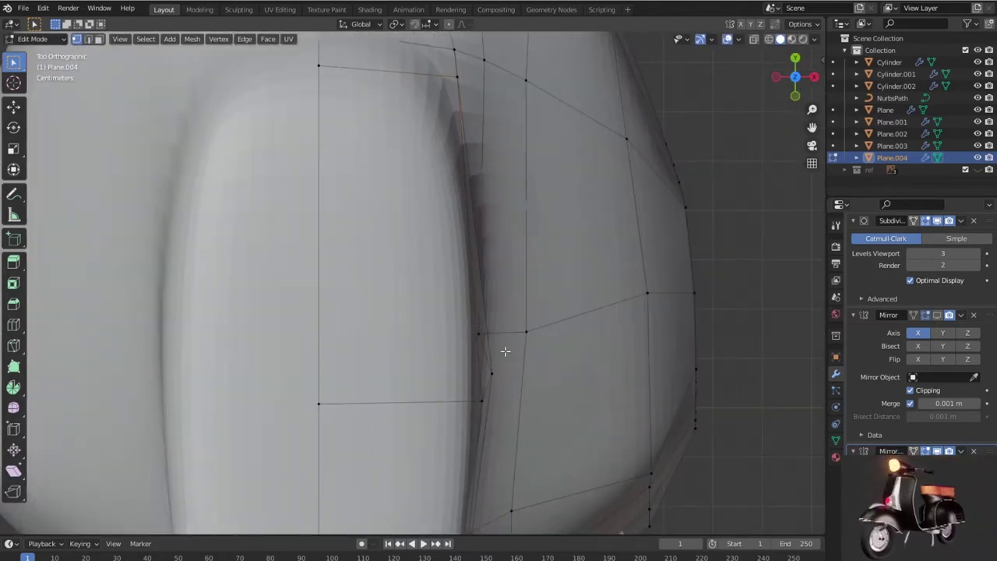
left_click(491, 373, "alt")
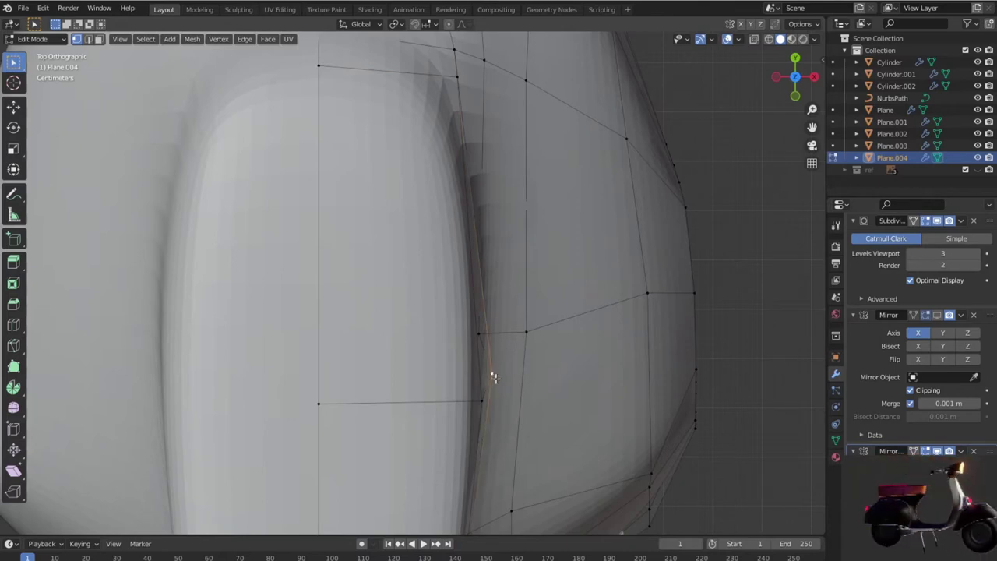
key("g")
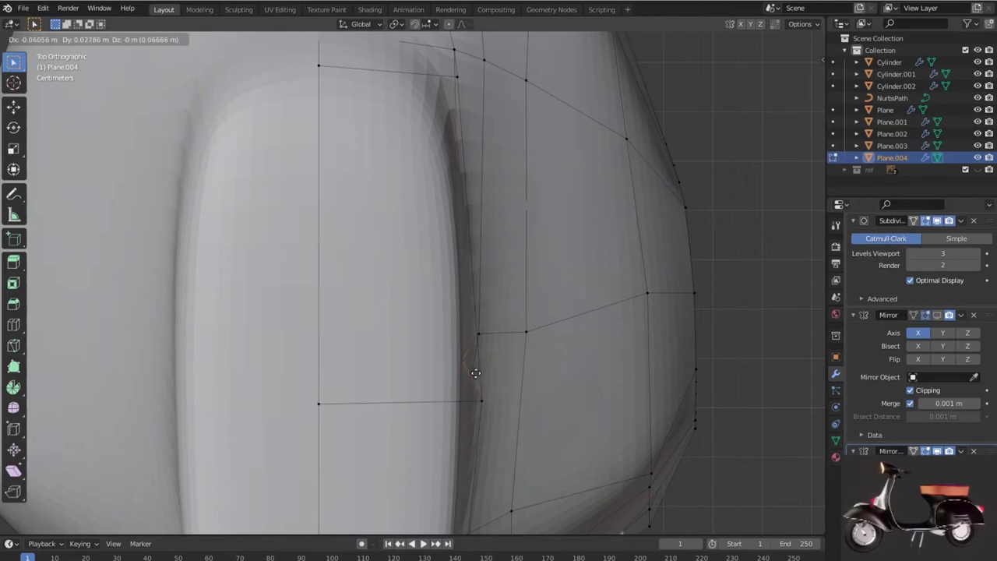
left_click(473, 364)
key("g")
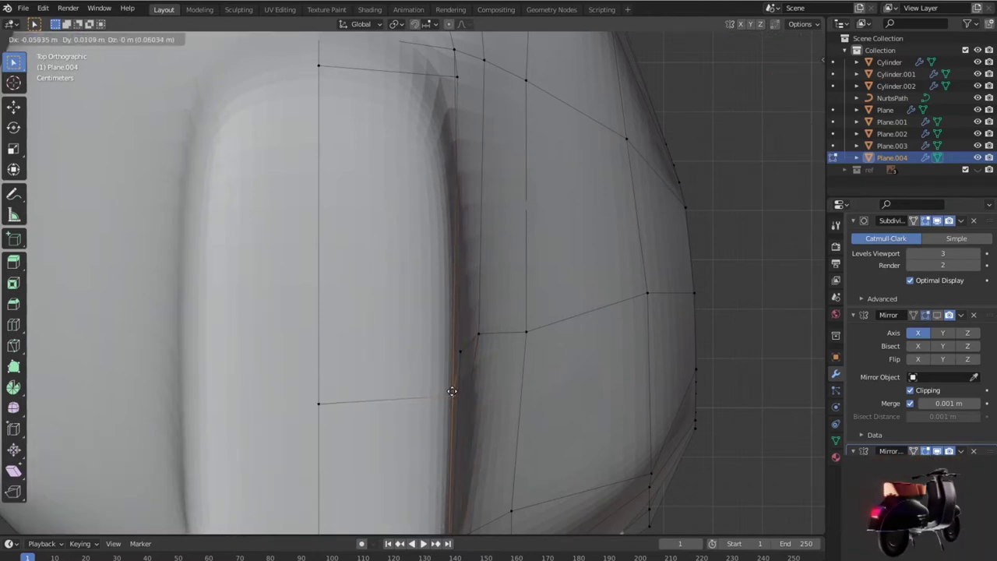
left_click(452, 391)
key("g")
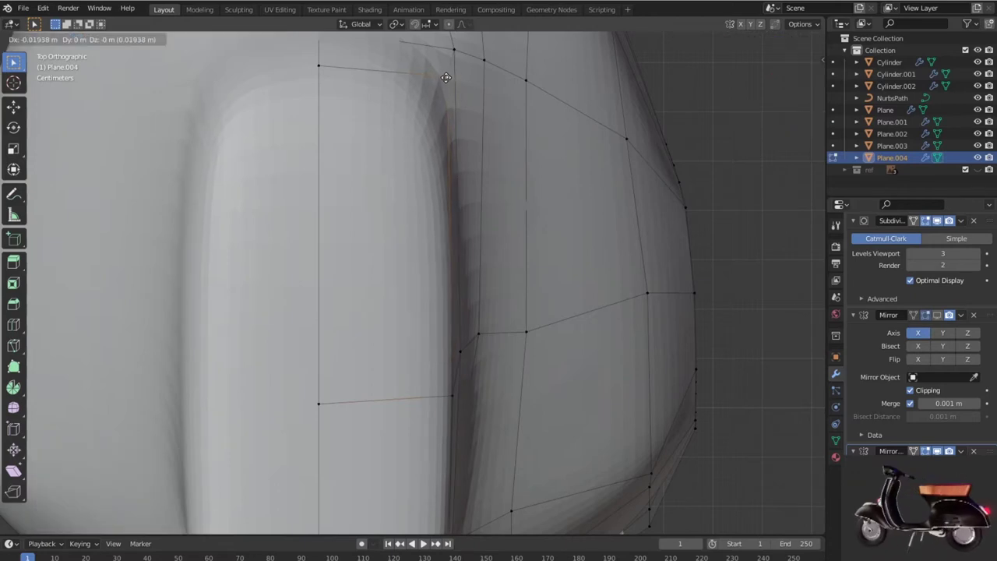
left_click(444, 77)
scroll(464, 297, "down", 2)
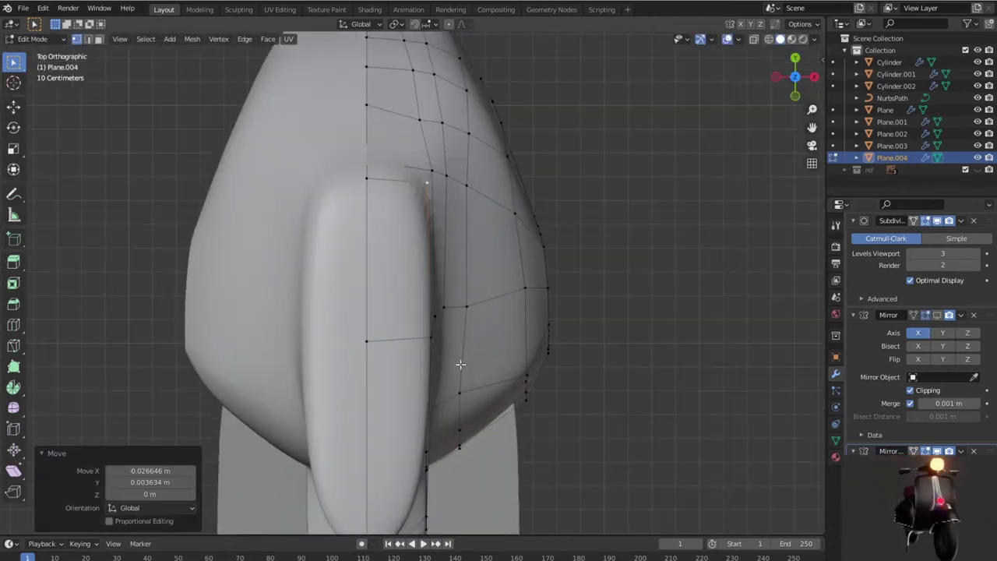
Step: Recentre on the rear body and lower the top centre-line vertex
middle_click_drag(452, 413, 438, 278, "shift")
scroll(439, 278, "up", 3)
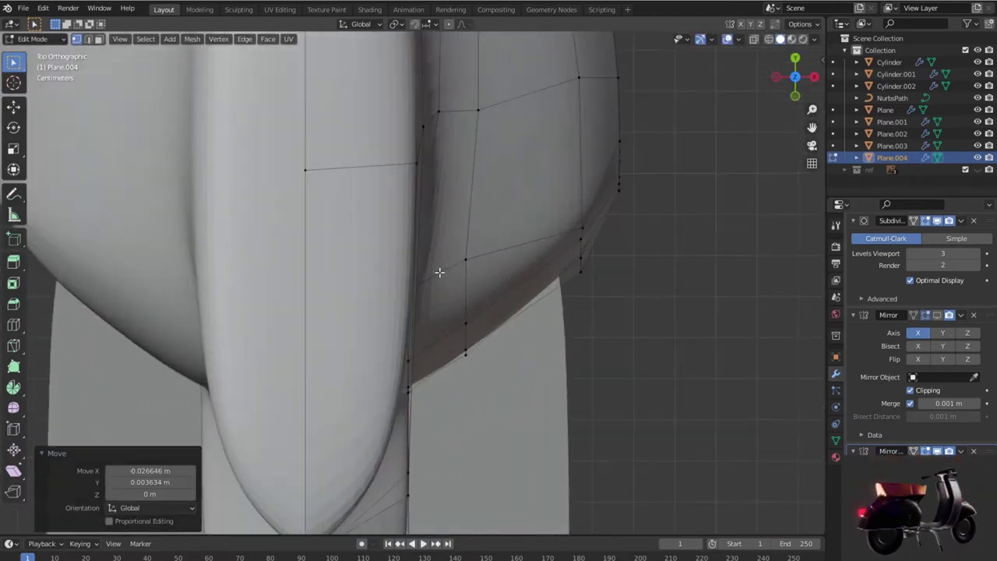
scroll(440, 272, "down", 2)
mouse_move(443, 216)
middle_mouse_down("shift")
mouse_move(470, 385)
mouse_move(489, 342)
middle_mouse_up("shift")
scroll(473, 295, "up", 1, "shift")
scroll(467, 281, "up", 1, "shift")
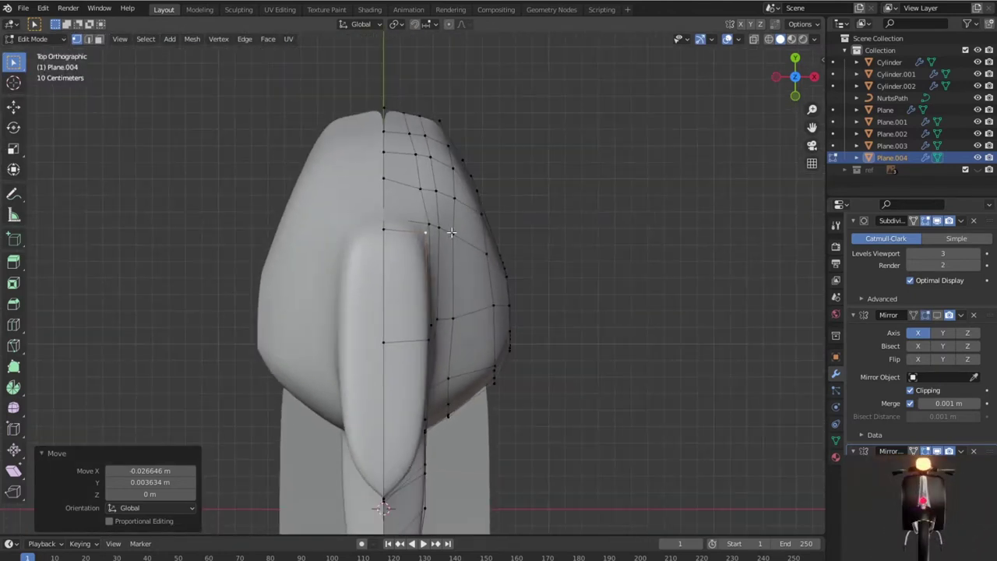
scroll(458, 256, "up", 6, "shift")
scroll(453, 282, "down", 1, "shift")
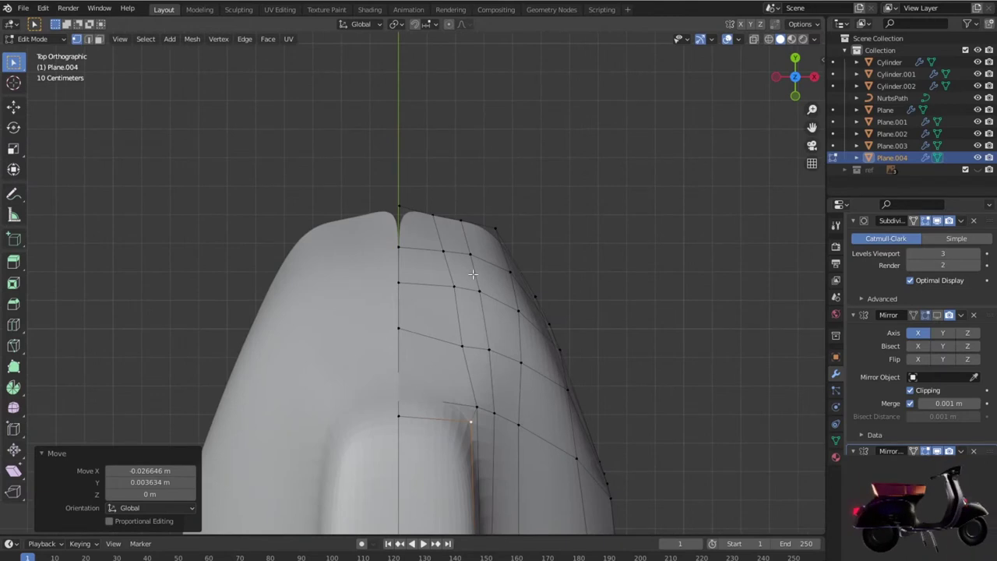
scroll(473, 274, "down", 3)
scroll(398, 233, "up", 1)
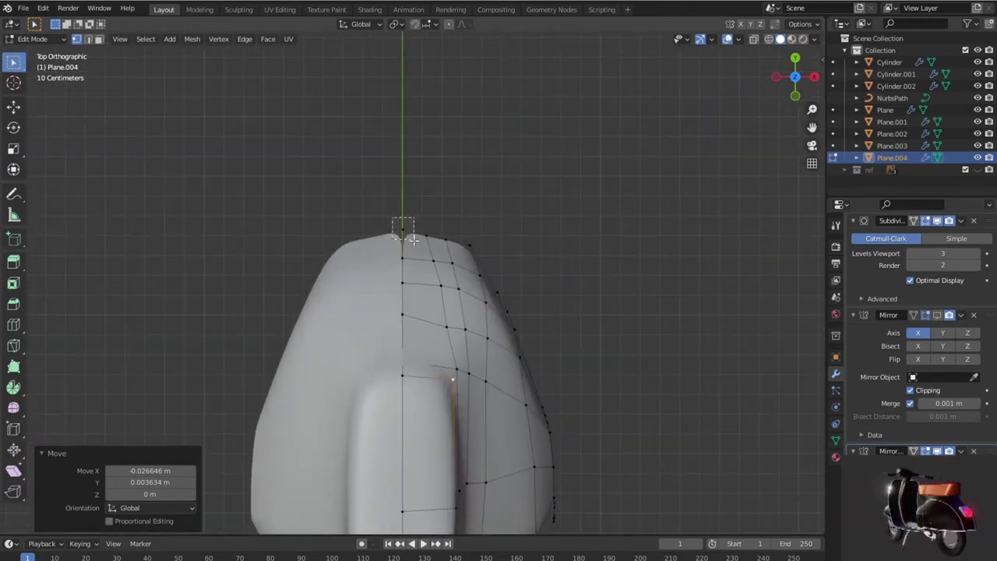
left_click_drag(413, 239, 413, 240)
key("g")
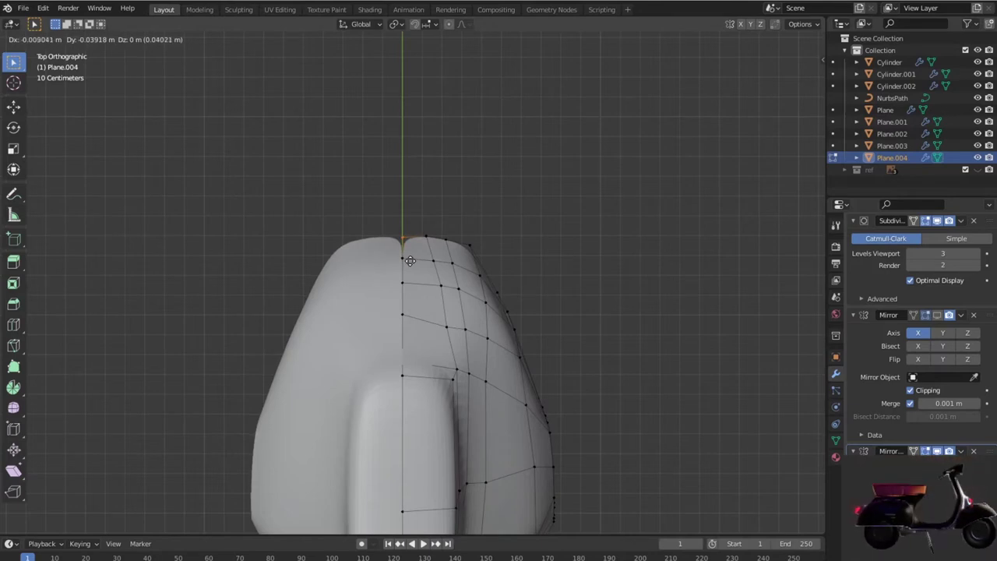
left_click(390, 259)
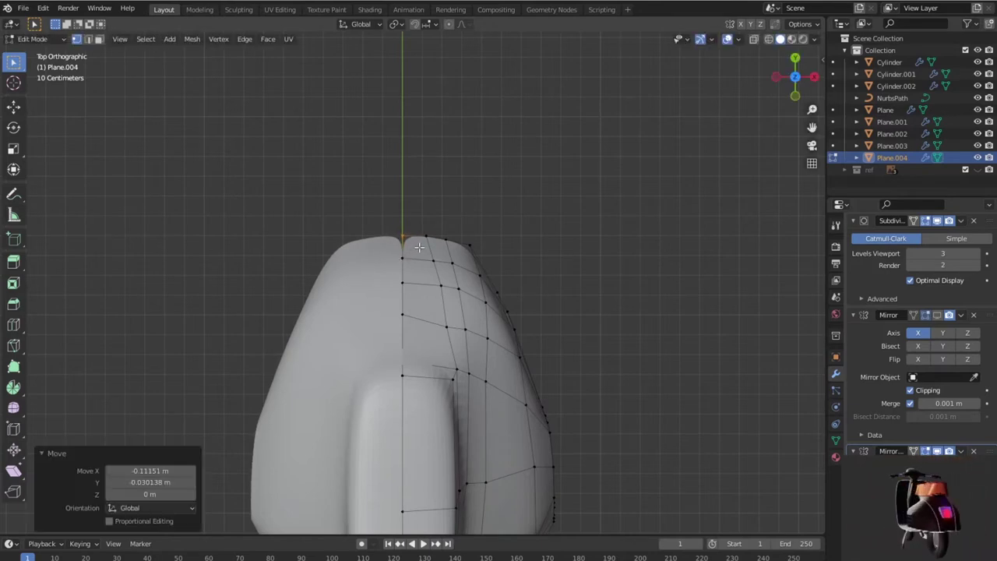
Step: Reposition two vertices on the cowl's side
scroll(417, 248, "up", 3)
scroll(549, 244, "down", 2)
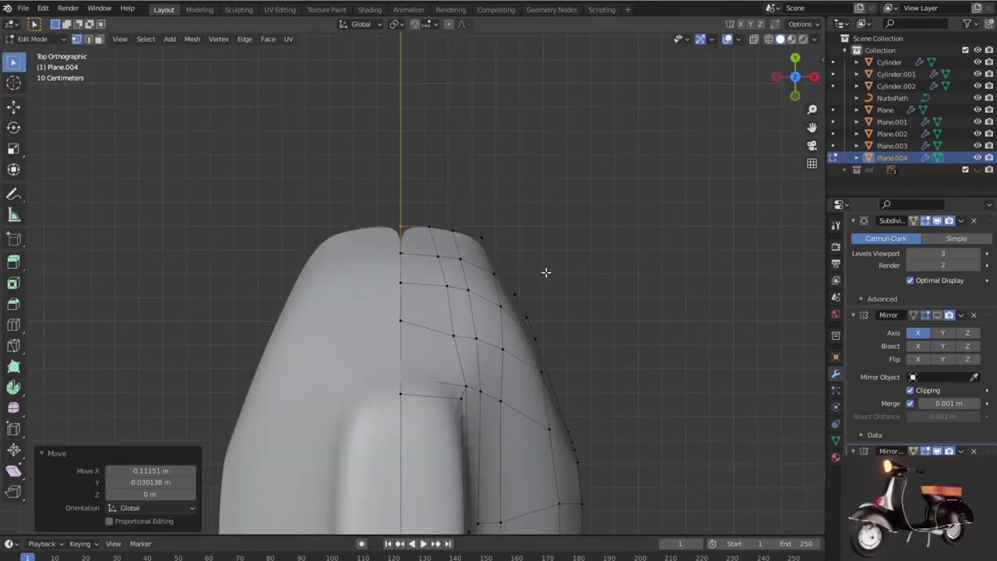
scroll(439, 221, "up", 1)
scroll(444, 229, "up", 1)
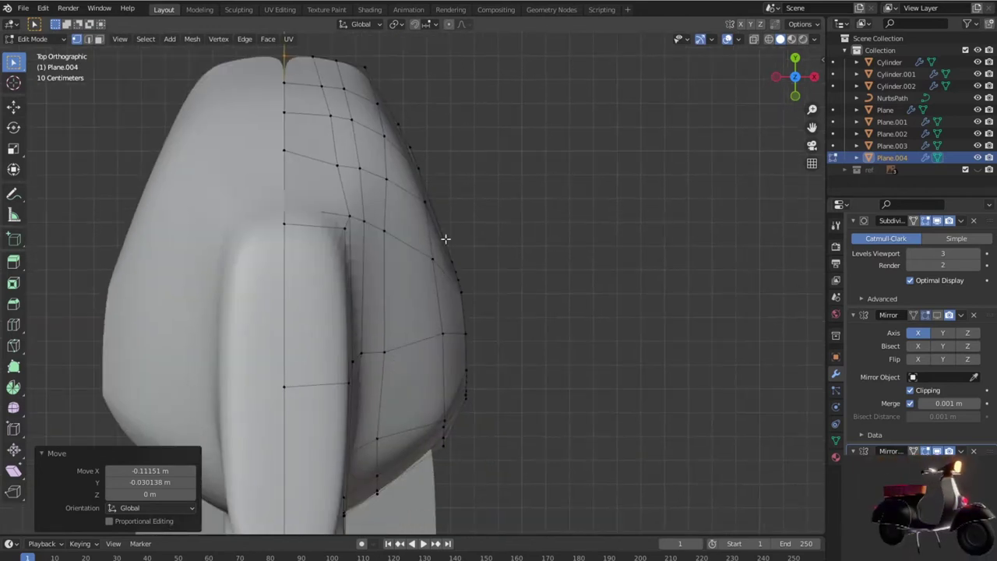
scroll(458, 283, "up", 1)
left_click(450, 342)
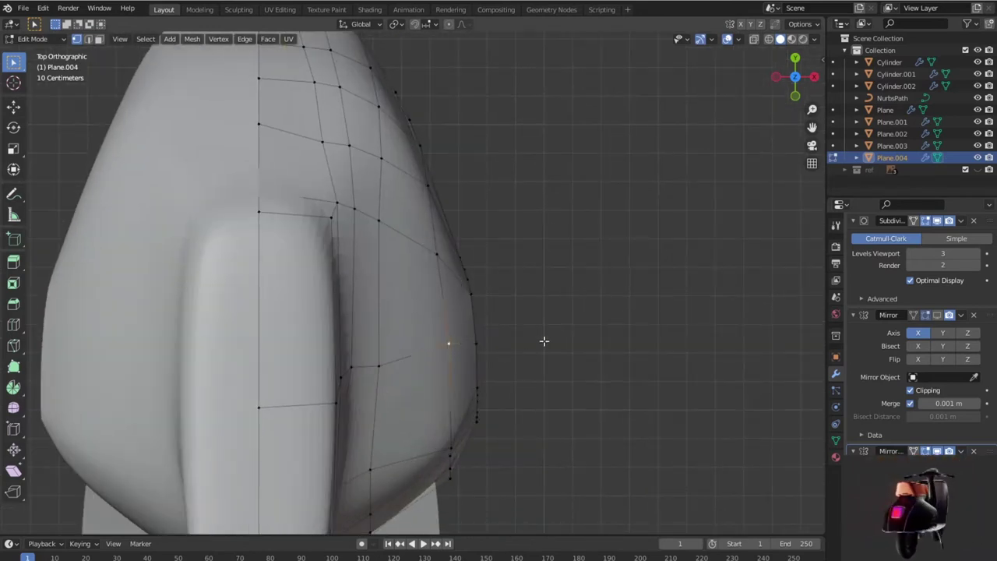
key("g")
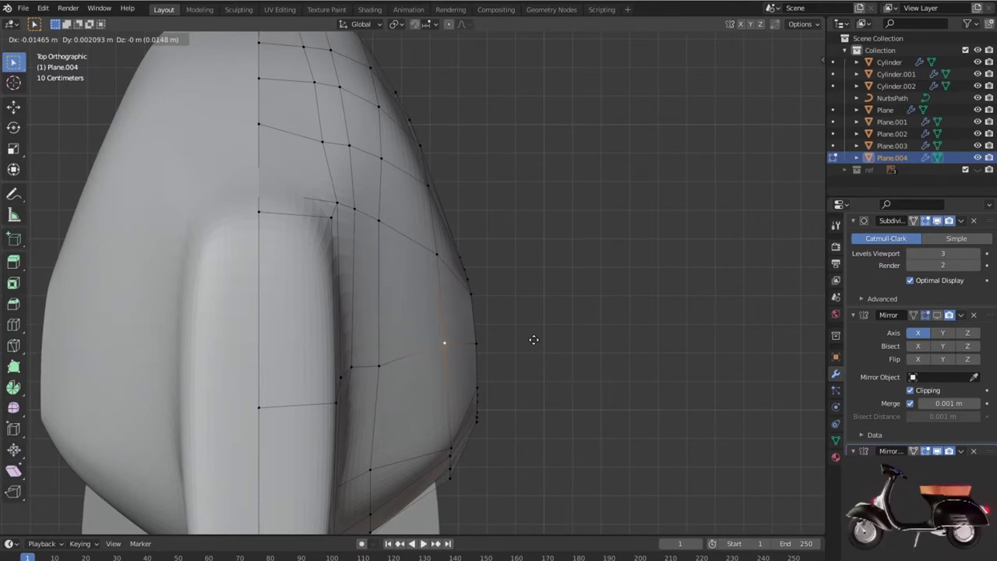
left_click(534, 340)
left_click(385, 363)
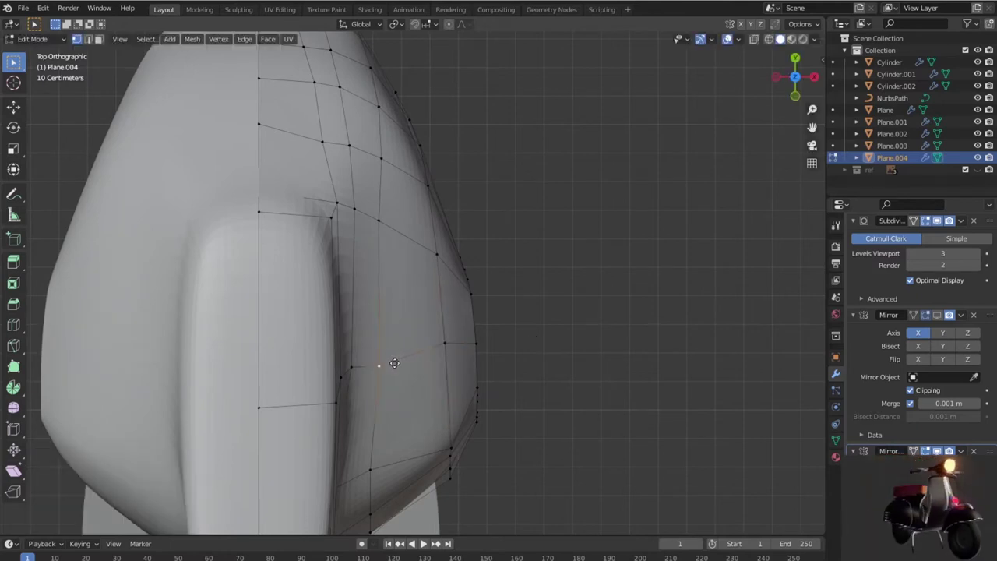
key("g")
left_click(411, 361)
Step: Adjust the upper-edge, middle and inner-seam vertices, the last by X 0.029301 m, Y 0.004186 m
left_click(380, 220)
key("g")
left_click(395, 223)
left_click(384, 160)
key("g")
left_click(391, 158)
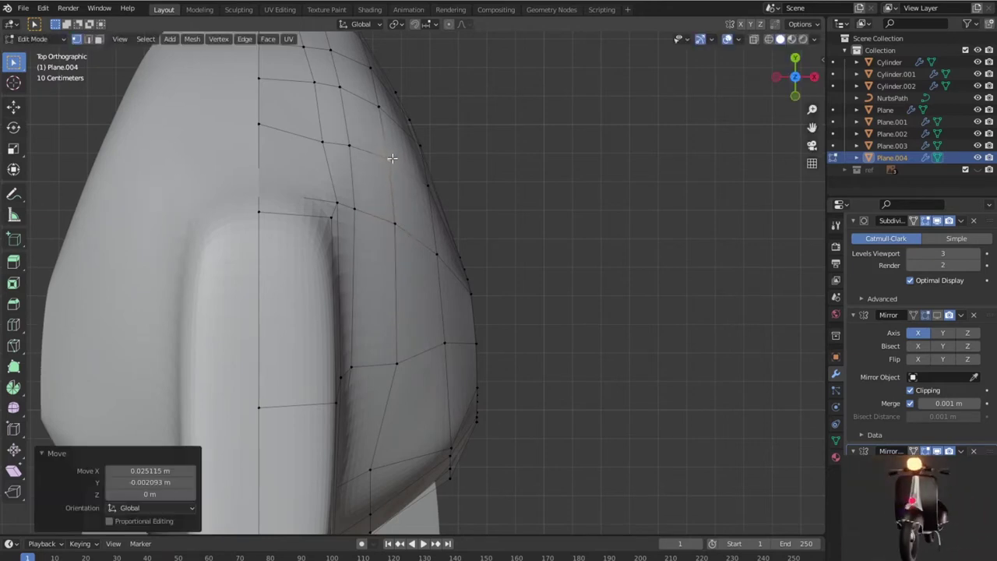
left_click(359, 207)
key("g")
left_click(362, 208)
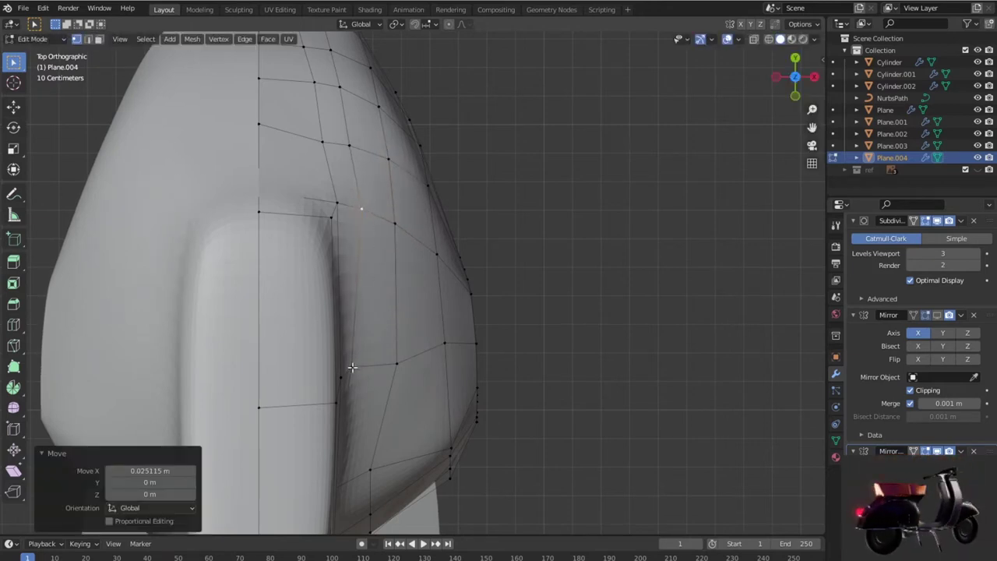
left_click(352, 367)
key("g")
left_click(363, 365)
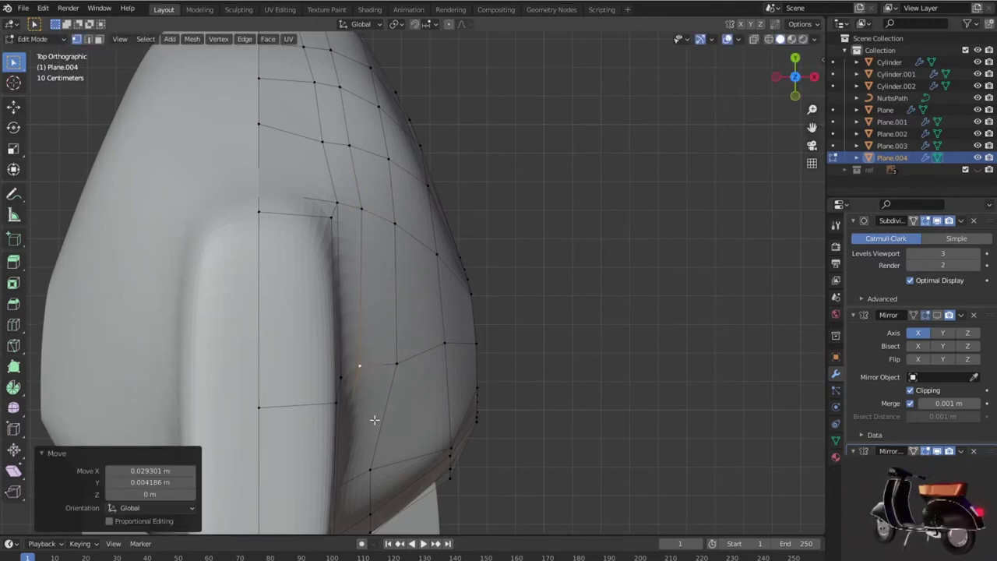
Step: Switch to wireframe, go to Right view, and unhide the 'ref' image in the Outliner
middle_click_drag(375, 420, 351, 319, "shift")
key("shift+z")
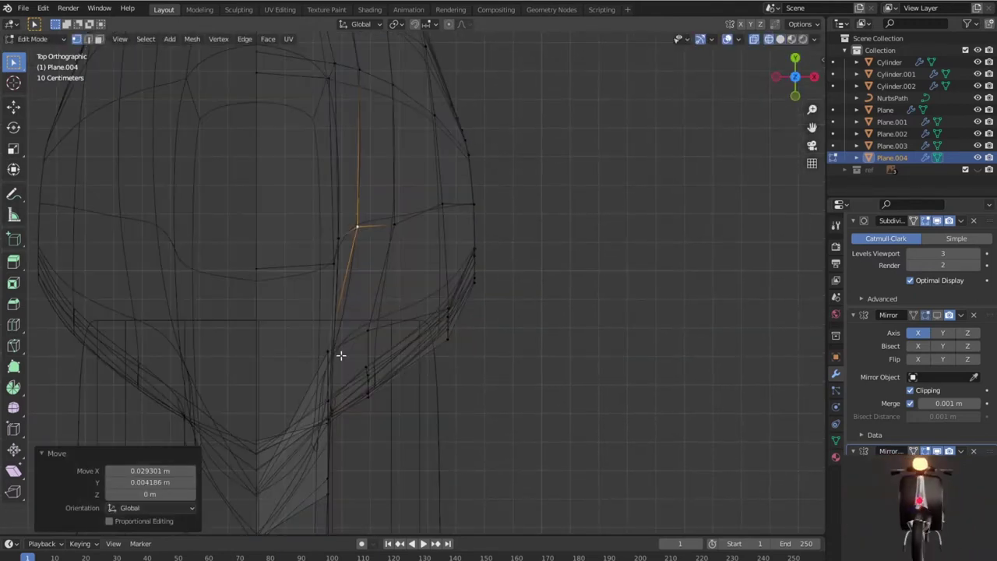
mouse_move(363, 364)
middle_mouse_down()
mouse_move(319, 307)
mouse_move(365, 322)
mouse_move(305, 307)
mouse_move(285, 289)
mouse_move(418, 307)
mouse_move(323, 305)
middle_mouse_up()
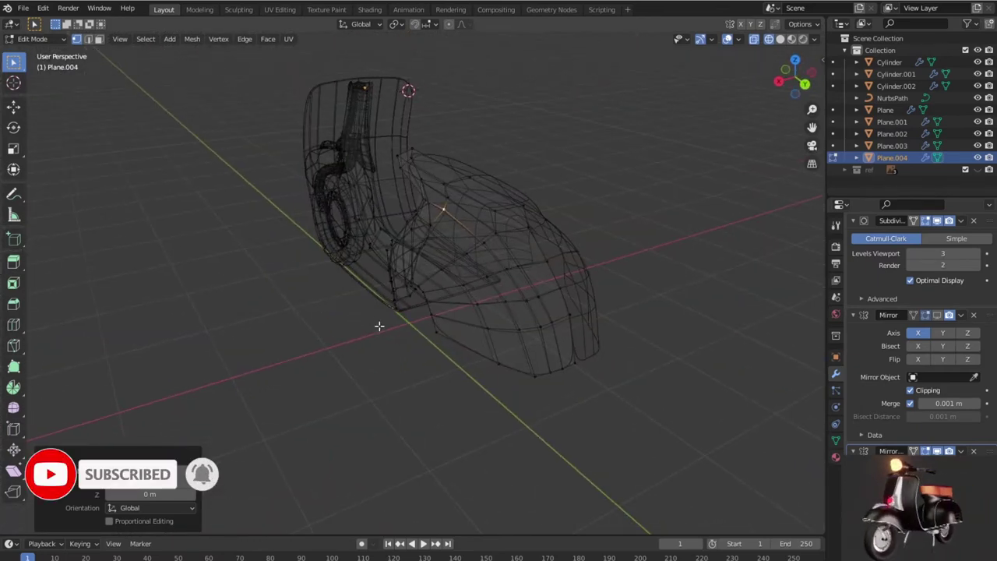
middle_click_drag(381, 327, 546, 316)
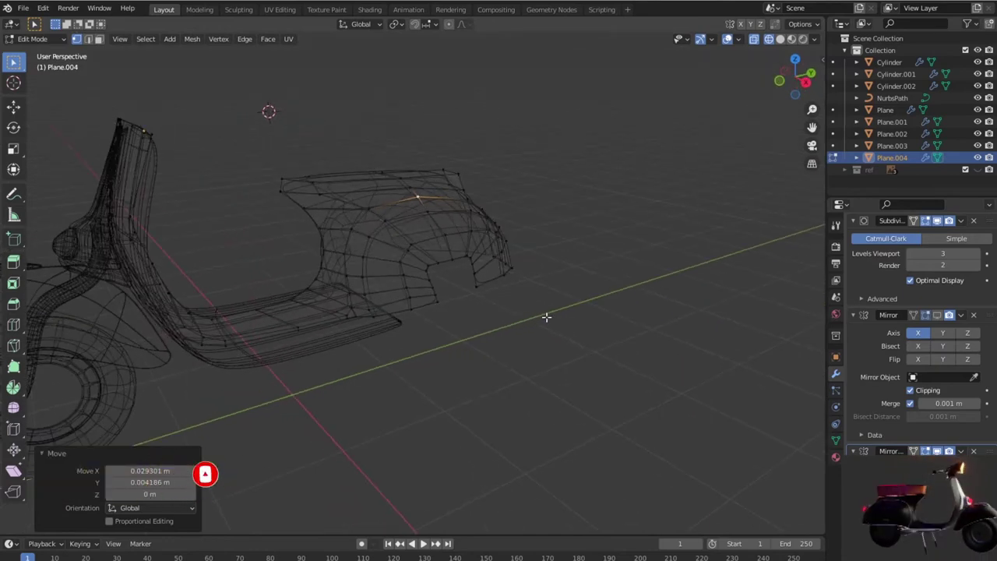
key("KP_3")
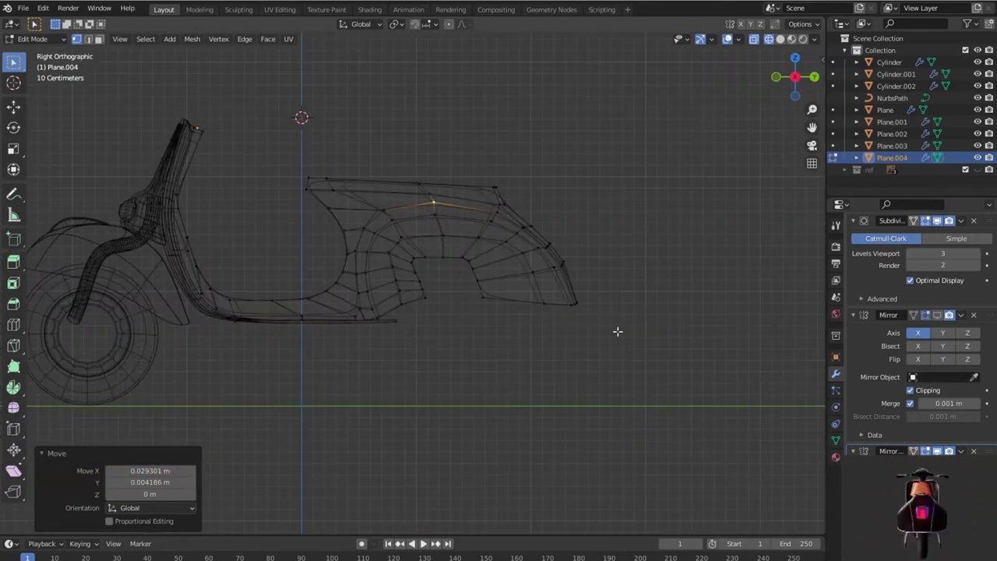
left_click(978, 169)
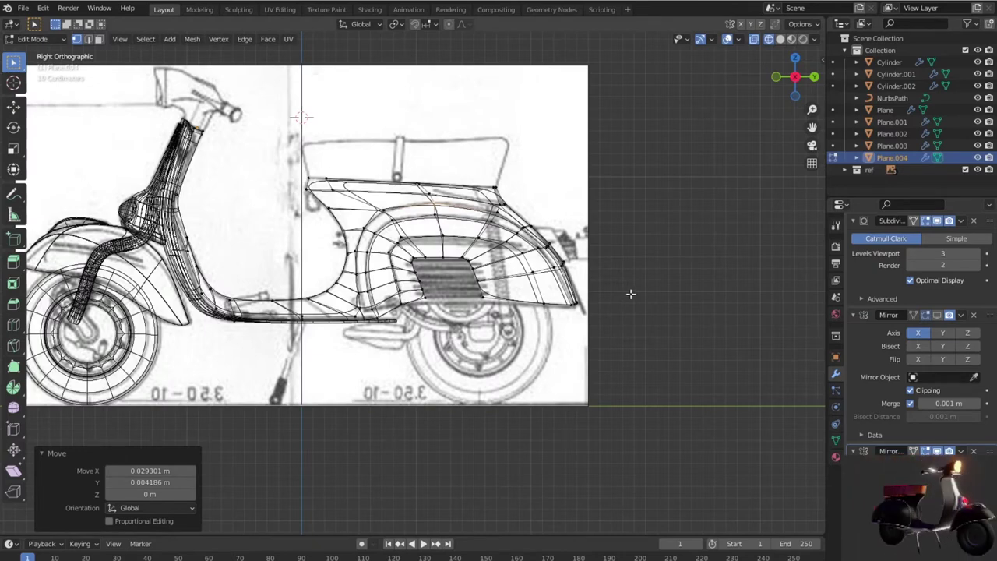
Step: Add an edge loop across the rear panel's lower section and try sliding the bottom loop
scroll(630, 294, "up", 5)
scroll(630, 294, "up", 1)
scroll(631, 294, "down", 1)
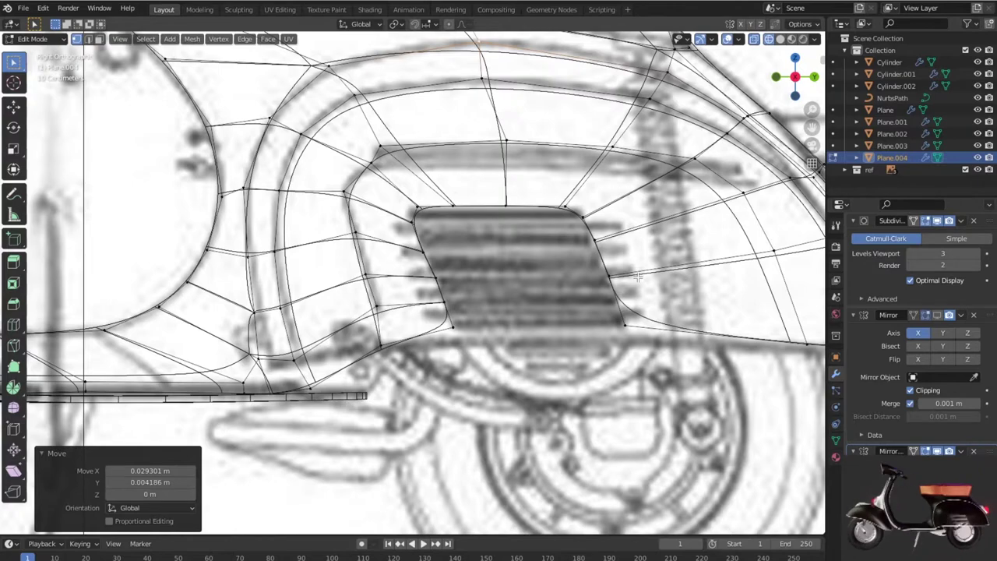
scroll(637, 276, "down", 2)
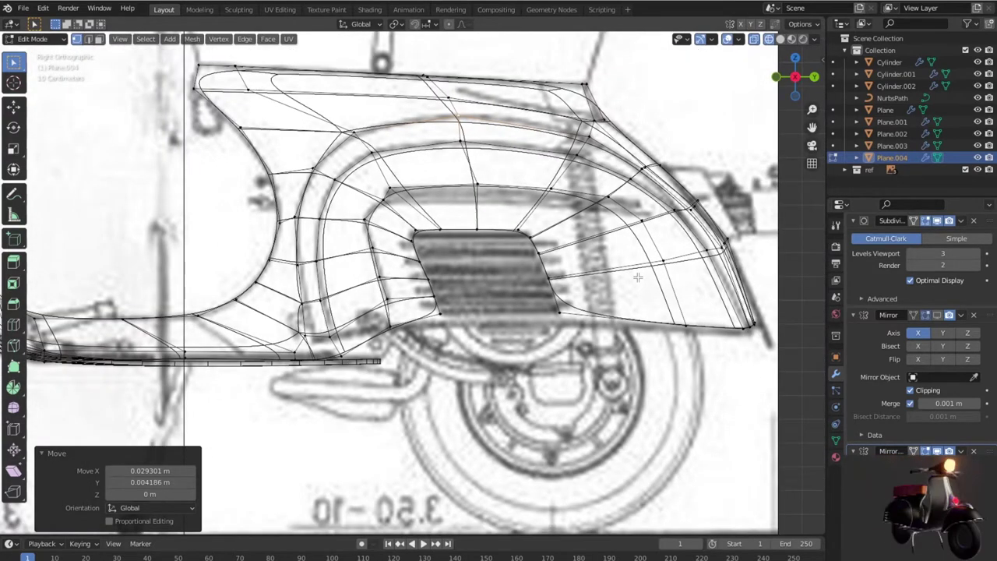
left_click(561, 298)
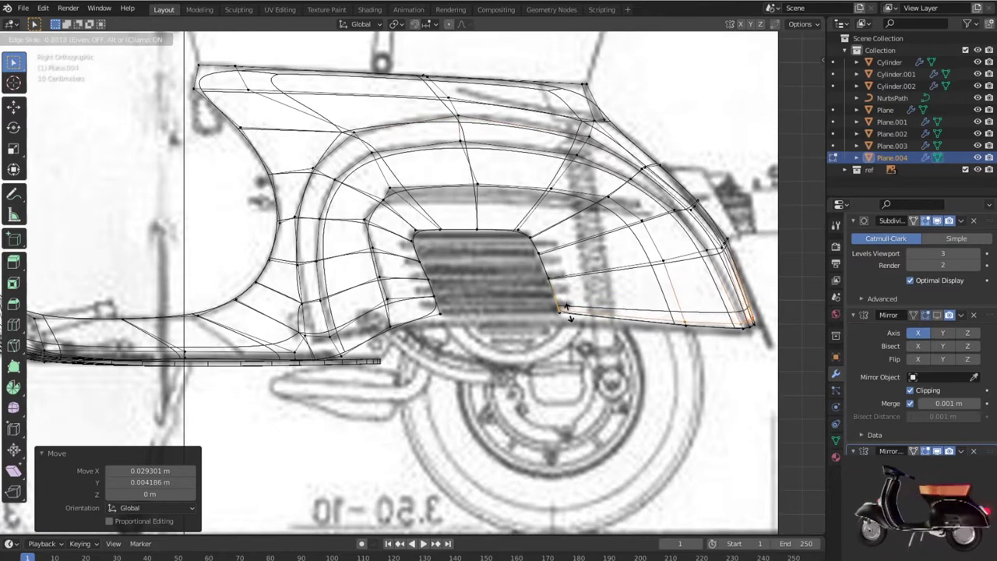
left_click(567, 310)
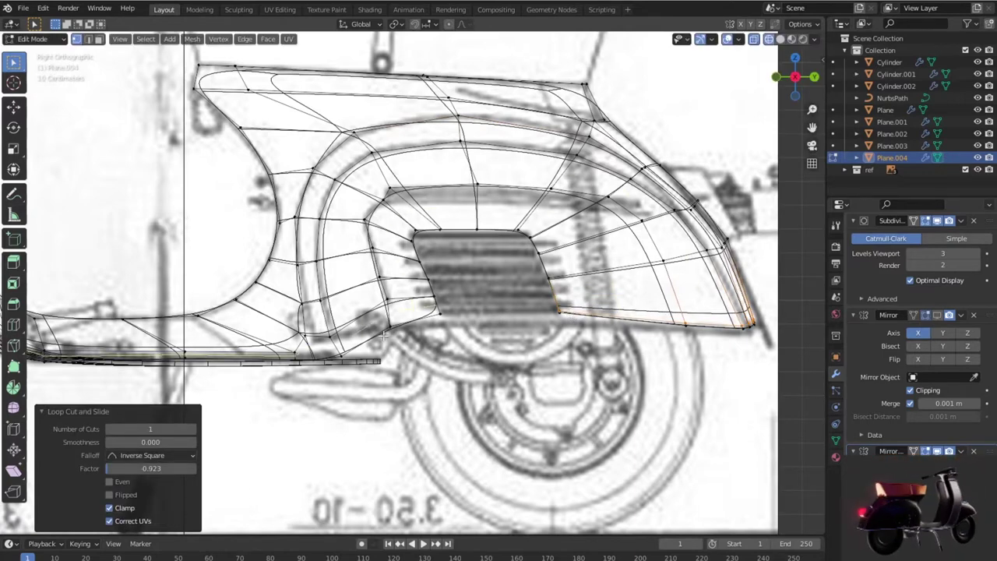
left_click(434, 311, "alt")
key("g")
key("g")
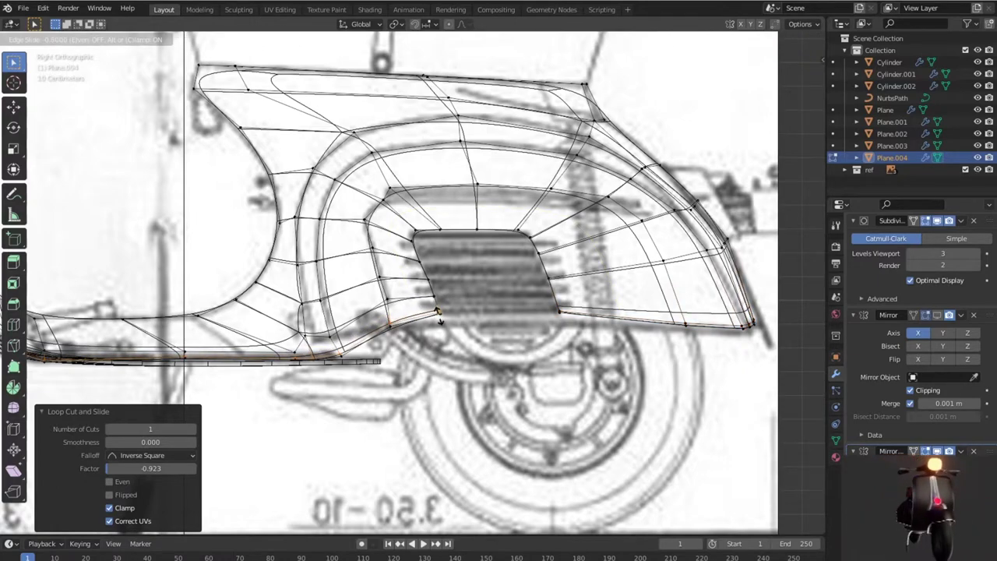
right_click(437, 313)
Step: Loop-cut near the wheel opening slid to factor -0.835, then return to Object Mode
key("shift+z")
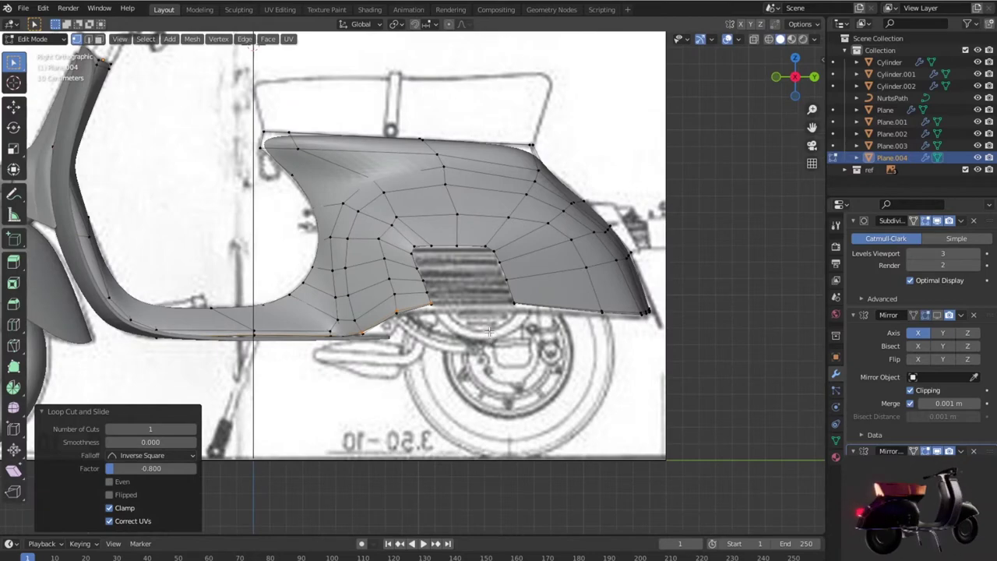
middle_click_drag(489, 333, 518, 381)
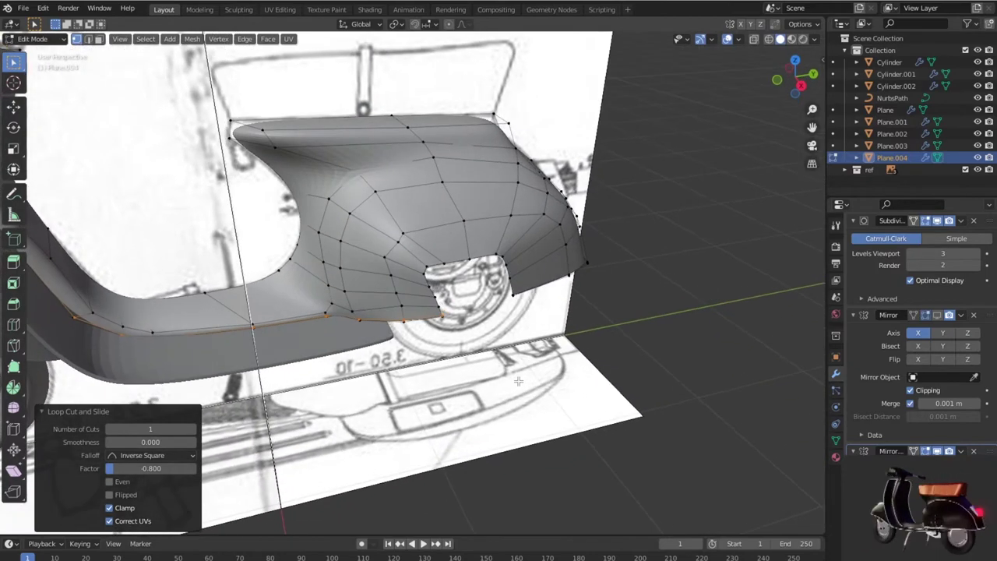
key("ctrl+r")
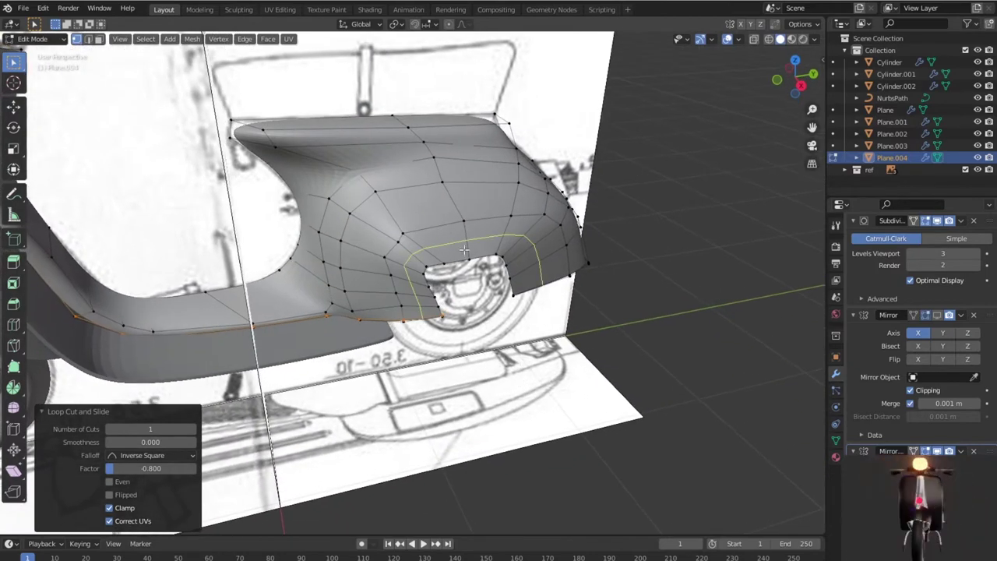
left_click(464, 249)
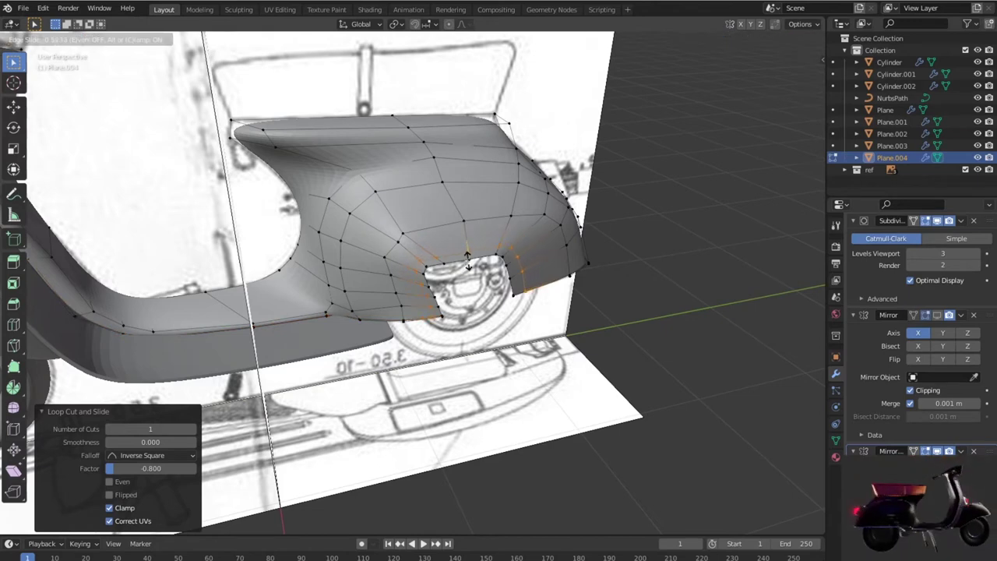
left_click(499, 315)
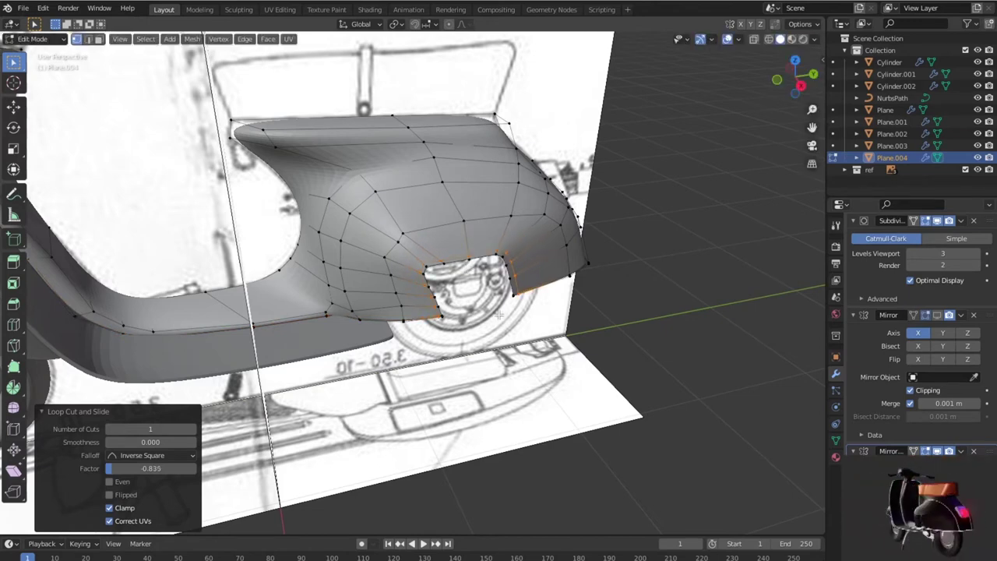
key("shift+z")
key("shift+z")
key("Tab")
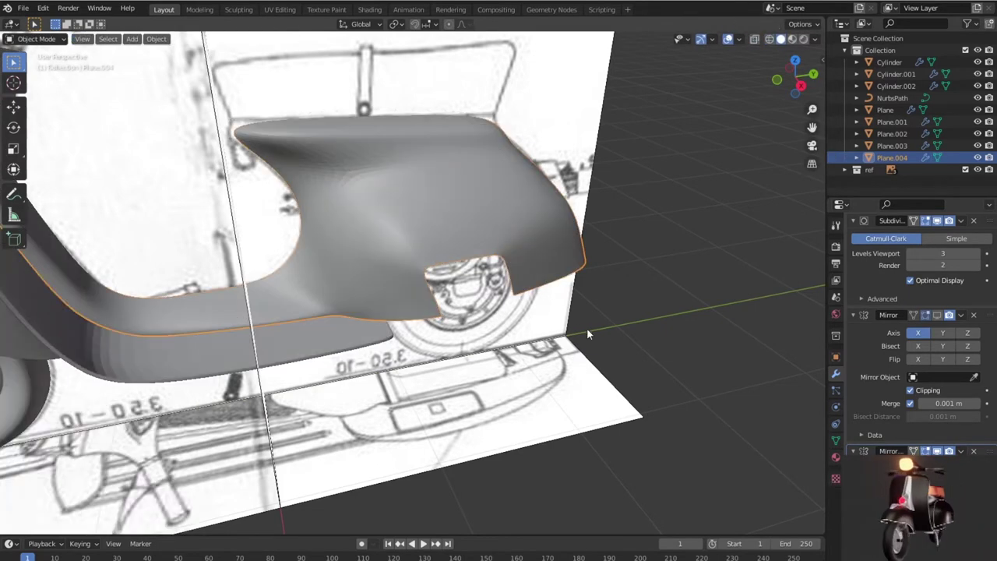
mouse_move(600, 333)
middle_mouse_down()
mouse_move(572, 312)
mouse_move(592, 289)
mouse_move(642, 297)
mouse_move(329, 341)
mouse_move(518, 338)
mouse_move(469, 330)
mouse_move(512, 328)
middle_mouse_up()
Step: Re-enter Edit Mode on the body and zoom into the right side view
left_click(675, 372)
mouse_move(675, 371)
middle_mouse_down()
mouse_move(603, 363)
mouse_move(596, 325)
mouse_move(636, 351)
mouse_move(565, 349)
mouse_move(652, 352)
mouse_move(589, 353)
mouse_move(596, 338)
middle_mouse_up()
key("Tab")
key("KP_3")
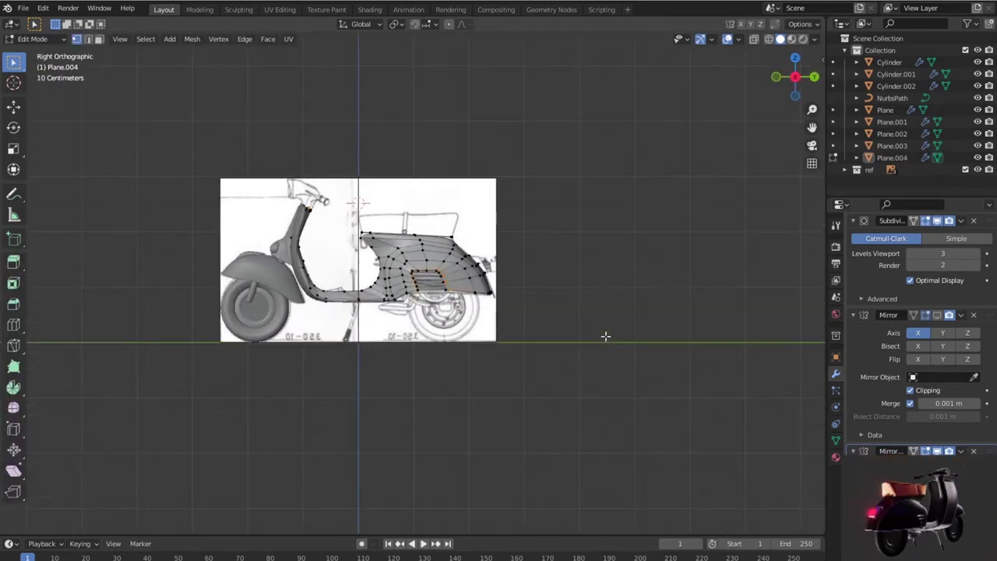
scroll(605, 335, "up", 3)
scroll(393, 206, "up", 2)
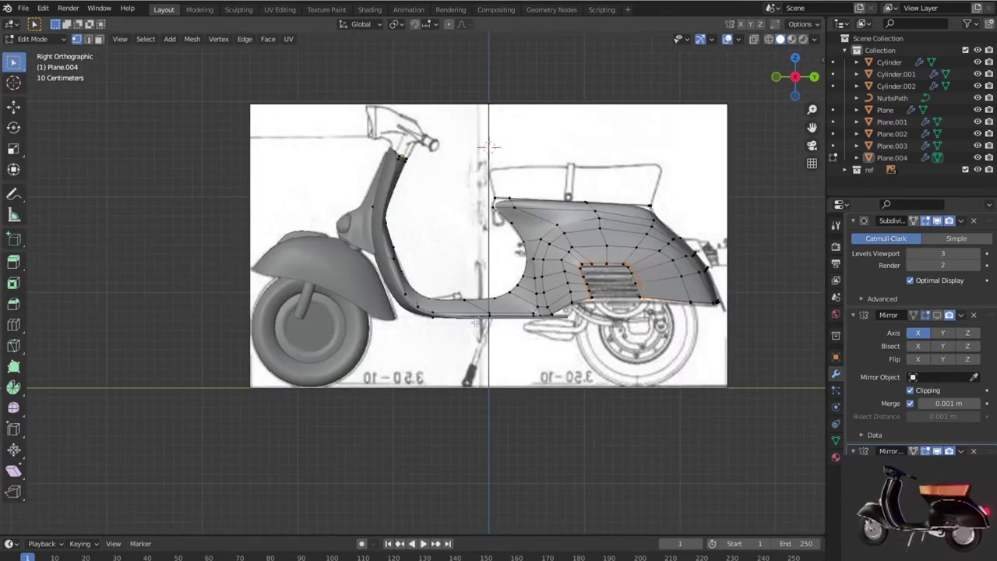
scroll(467, 268, "up", 3)
Step: In wireframe, move a leg-shield vertex by Y −0.030138 m to match the reference outline
key("shift+z")
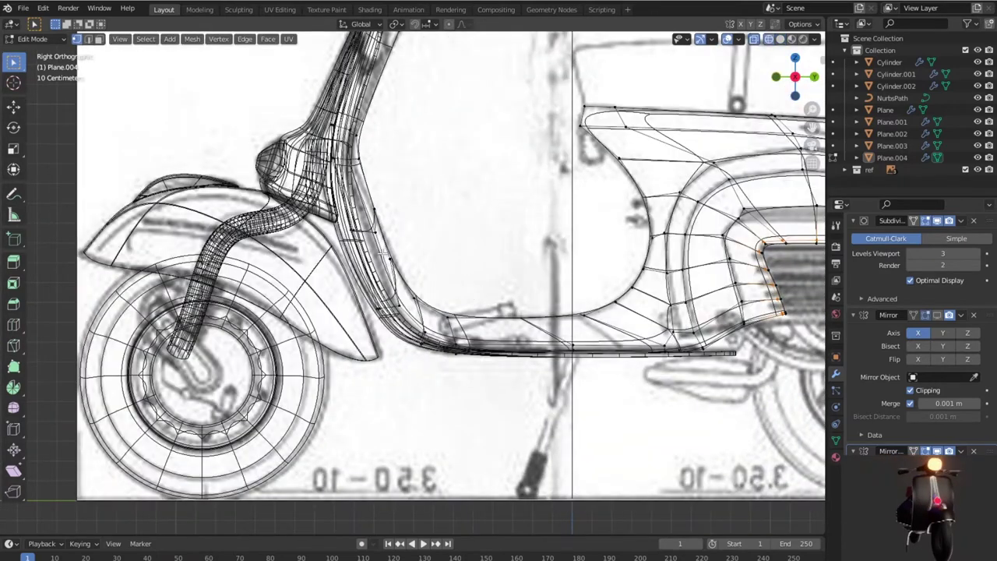
scroll(367, 242, "up", 1)
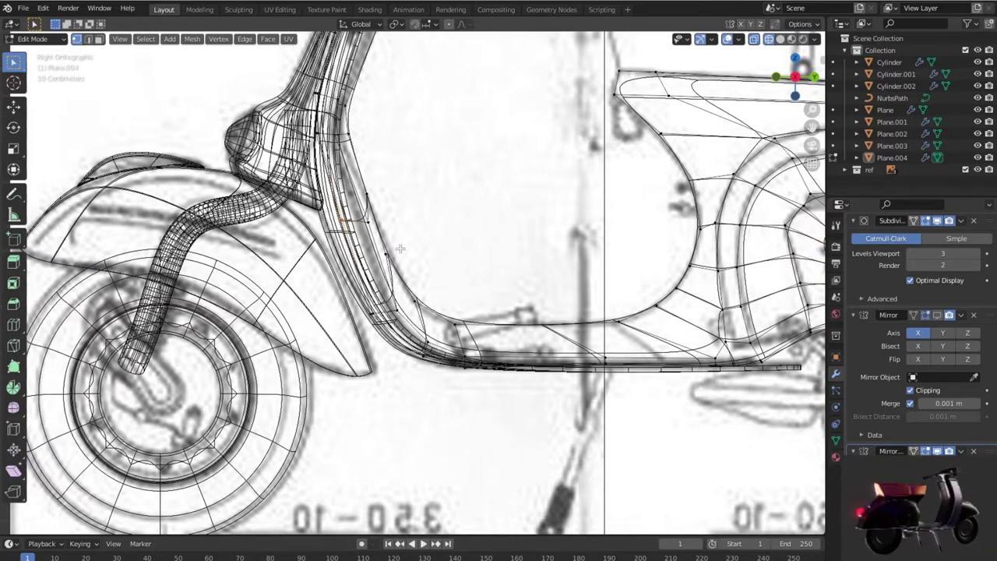
key("g")
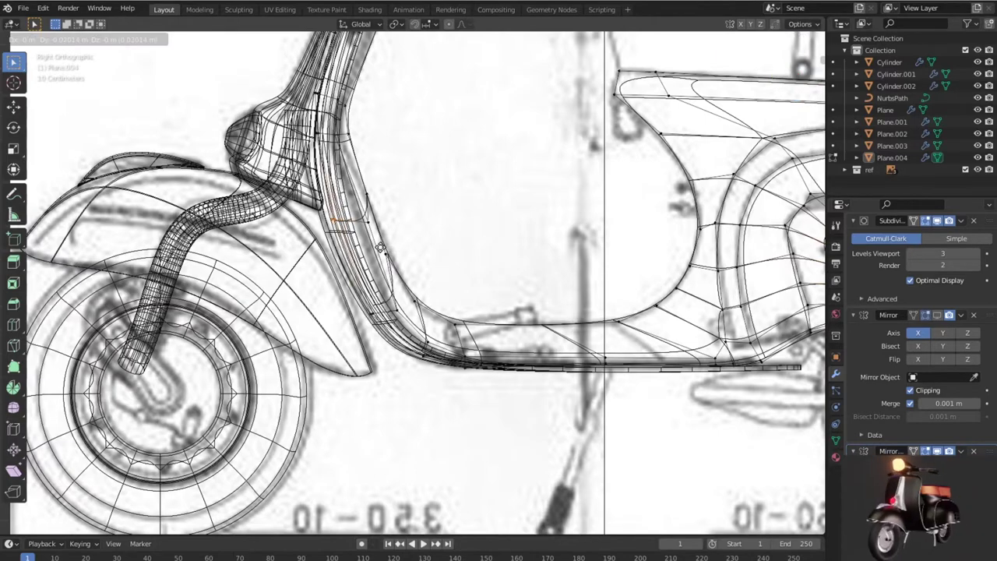
left_click(380, 248)
key("shift+z")
scroll(366, 257, "down", 2)
mouse_move(367, 257)
middle_mouse_down()
mouse_move(345, 273)
mouse_move(356, 266)
middle_mouse_up()
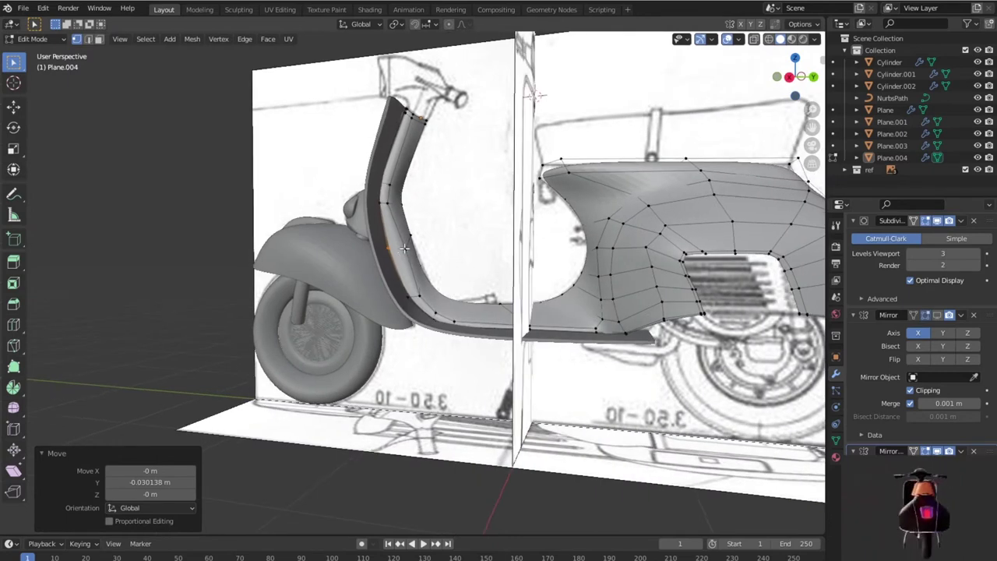
Step: Grab several leg-shield vertices into place to match the reference drawing
left_click(430, 267)
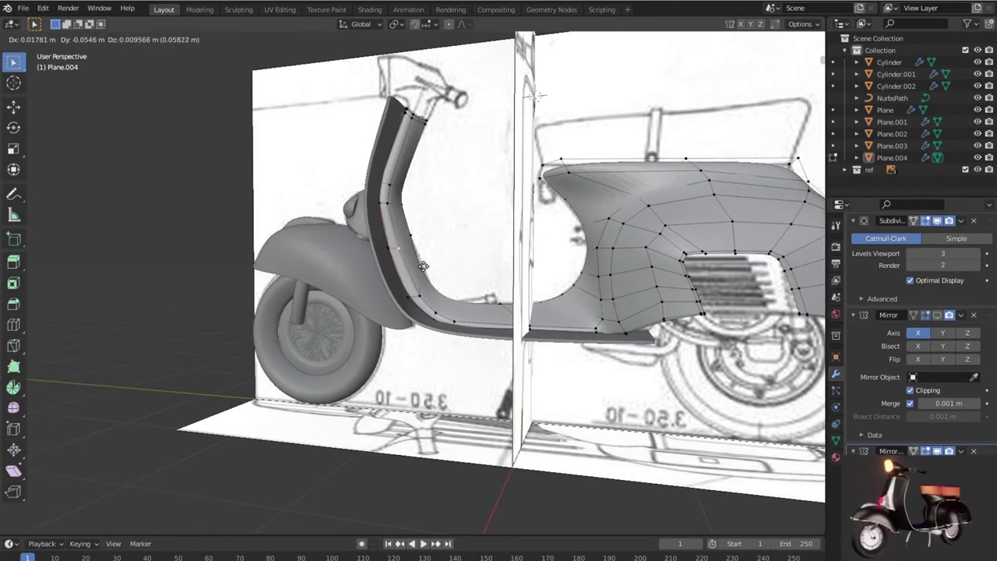
left_click(421, 274)
key("g")
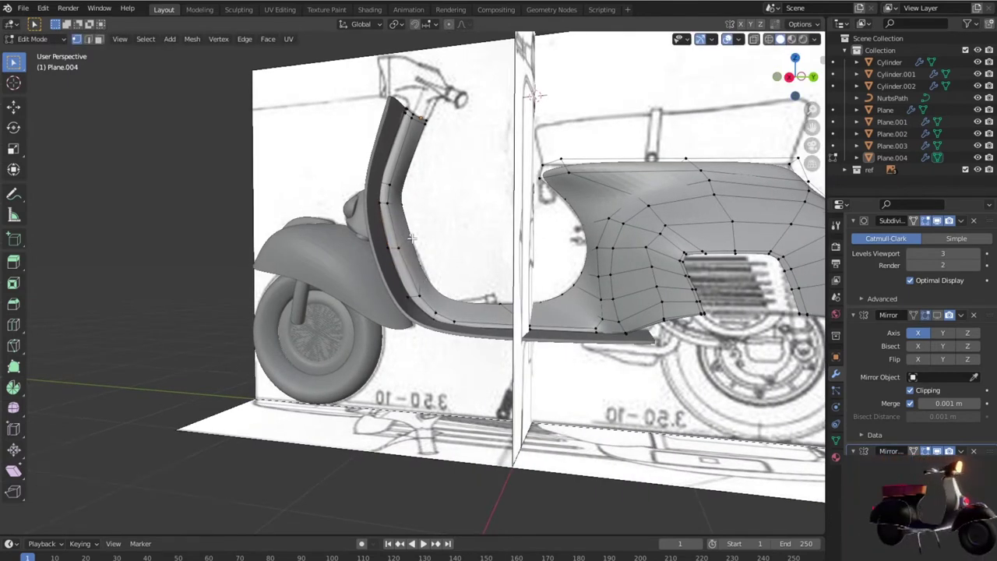
left_click(411, 259)
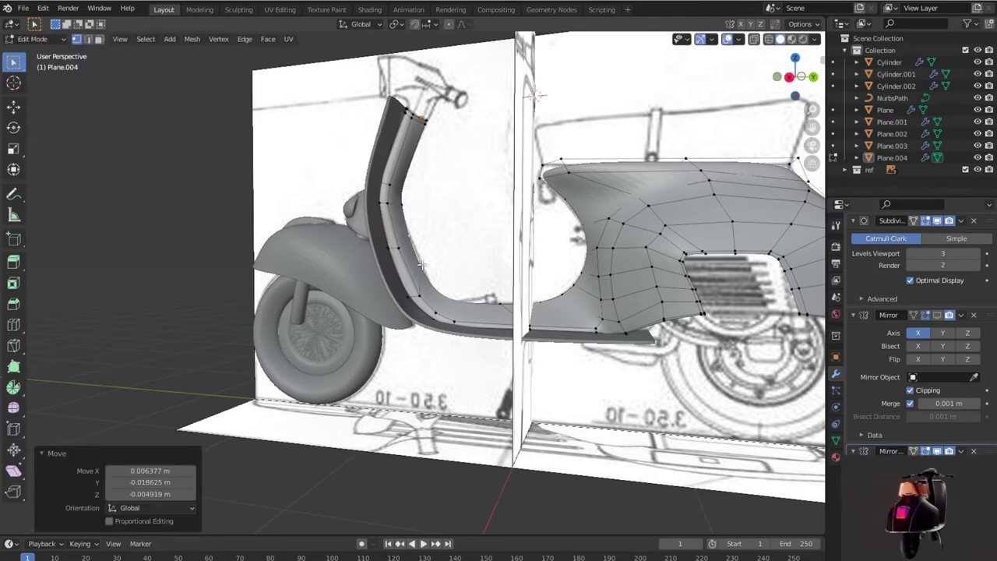
key("g")
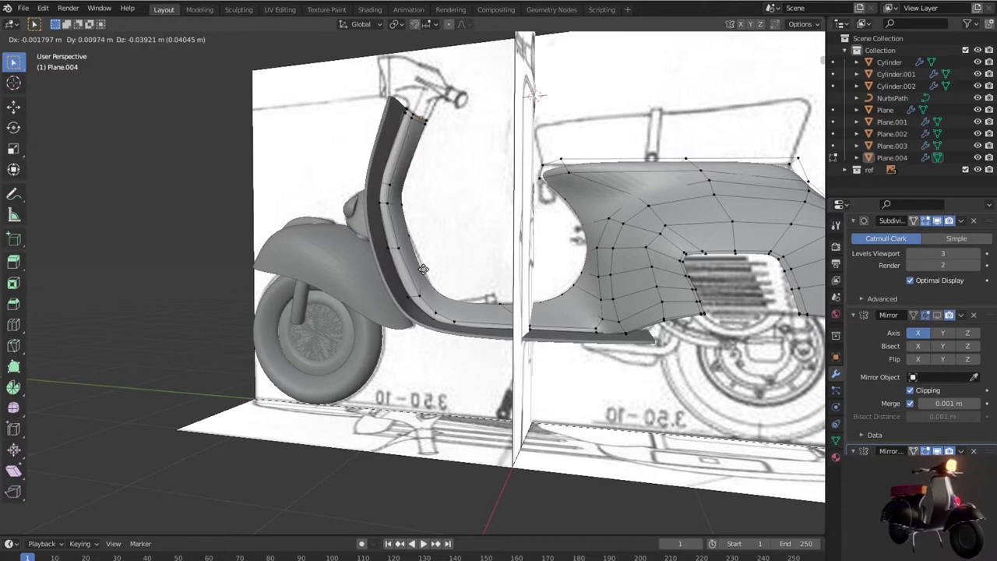
left_click(423, 269)
scroll(421, 101, "up", 2)
key("g")
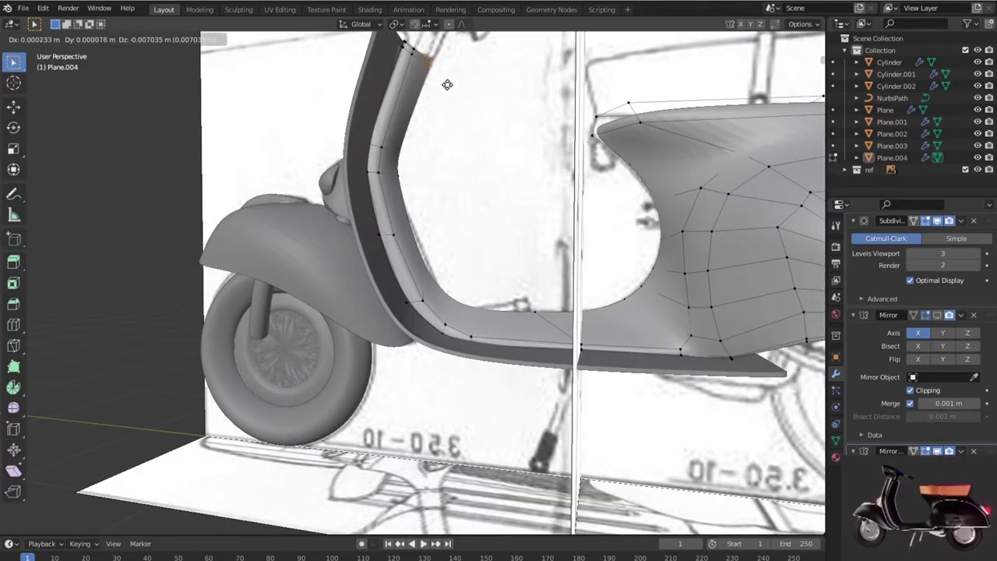
left_click(445, 84)
Step: In wireframe, box-select the rear cowl's top row of vertices and lower it
key("shift+z")
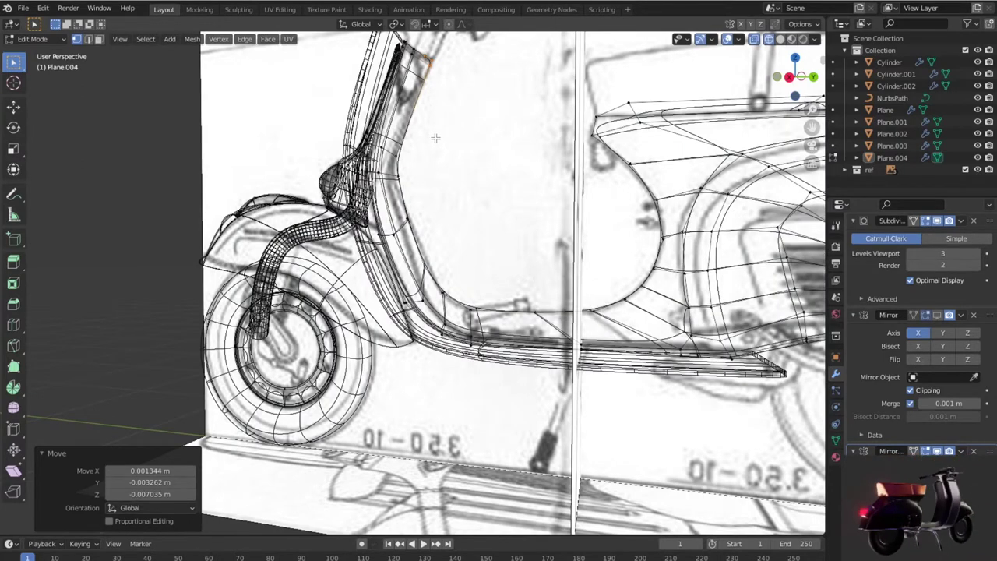
scroll(436, 138, "down", 3)
scroll(435, 138, "down", 1)
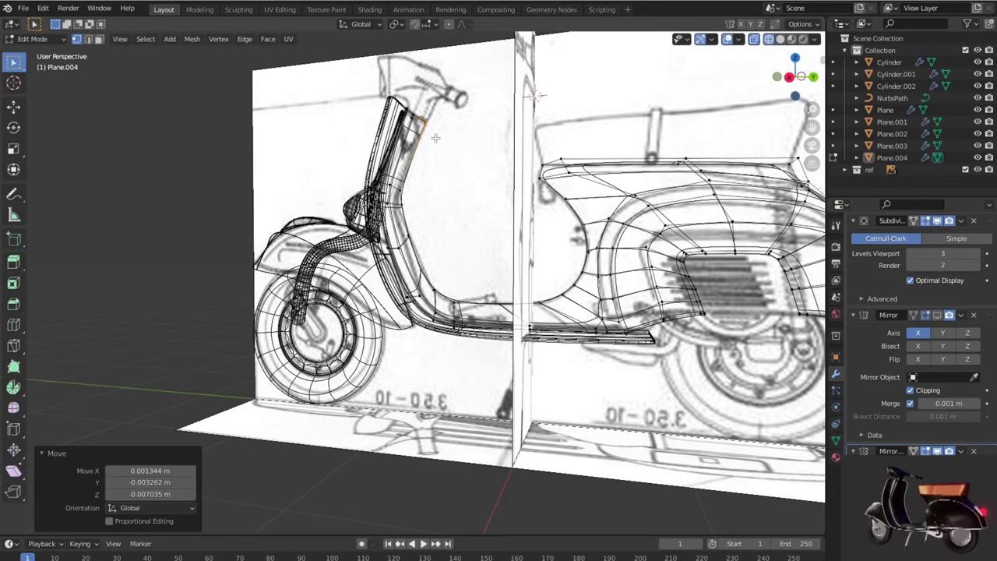
scroll(436, 138, "down", 1)
scroll(427, 267, "up", 1)
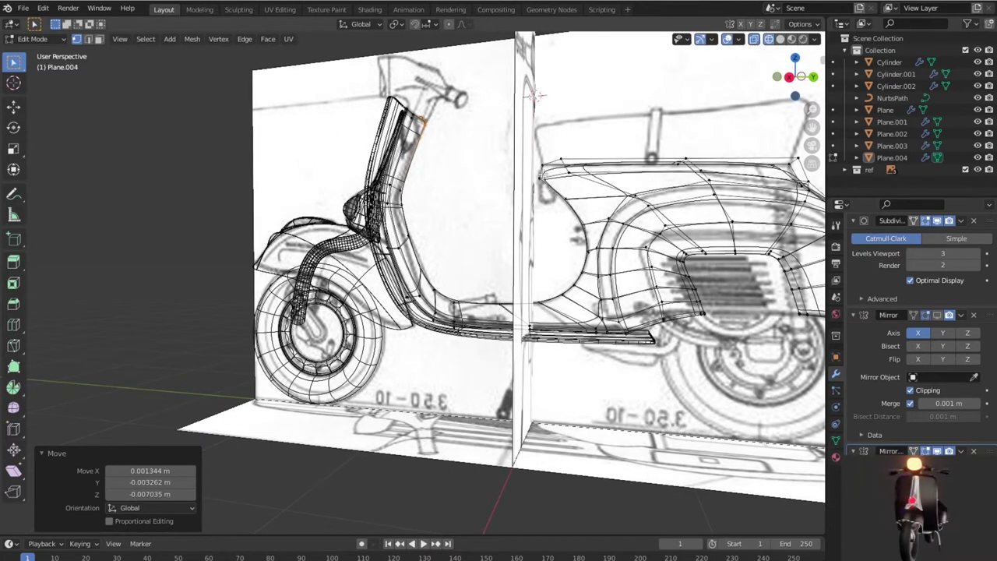
scroll(529, 133, "down", 1)
mouse_move(646, 175)
left_mouse_down()
mouse_move(738, 176)
mouse_move(740, 187)
left_mouse_up()
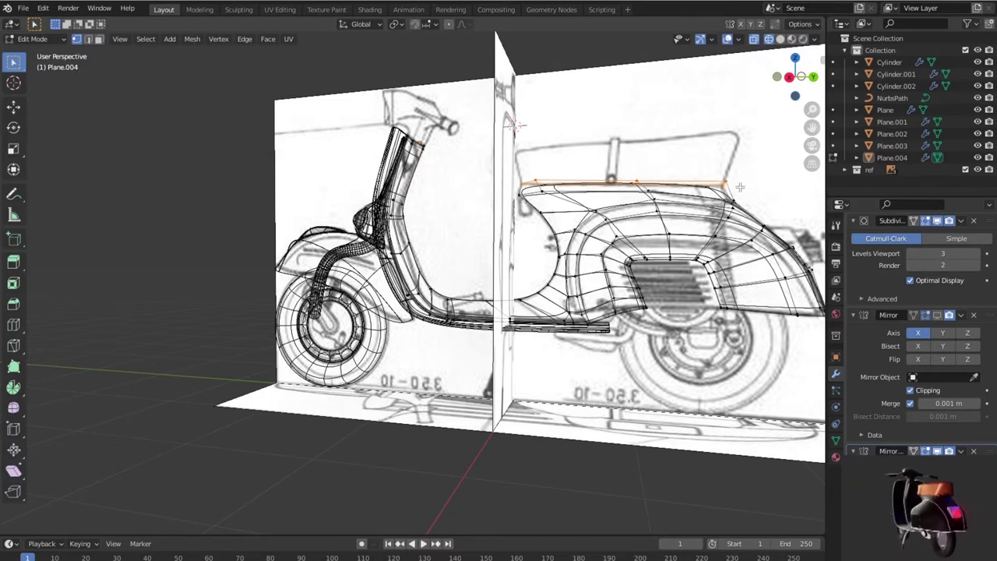
key("g")
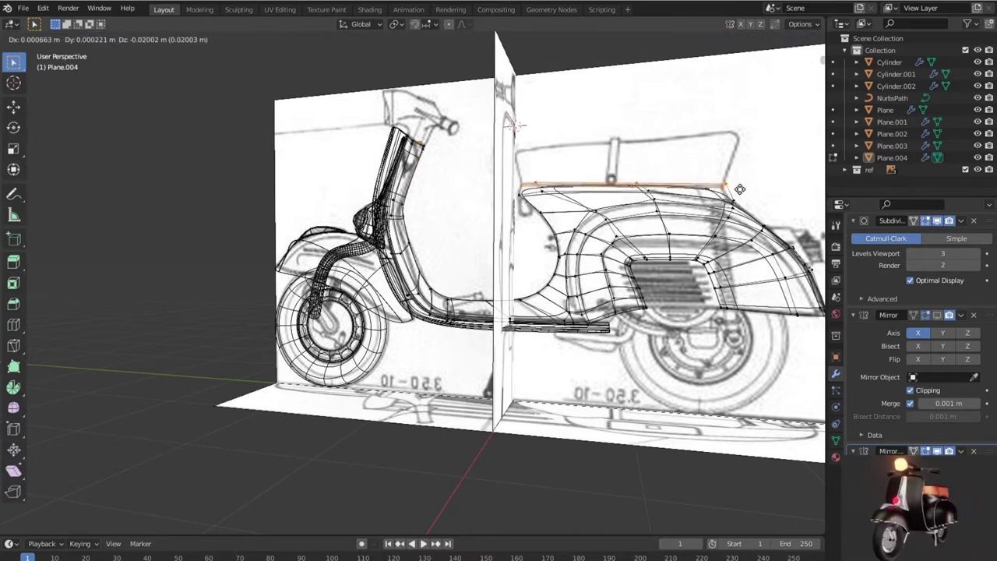
left_click(739, 189)
Step: Edge-slide the cowl's top edge loop twice to tighten it along the surface
key("shift+z")
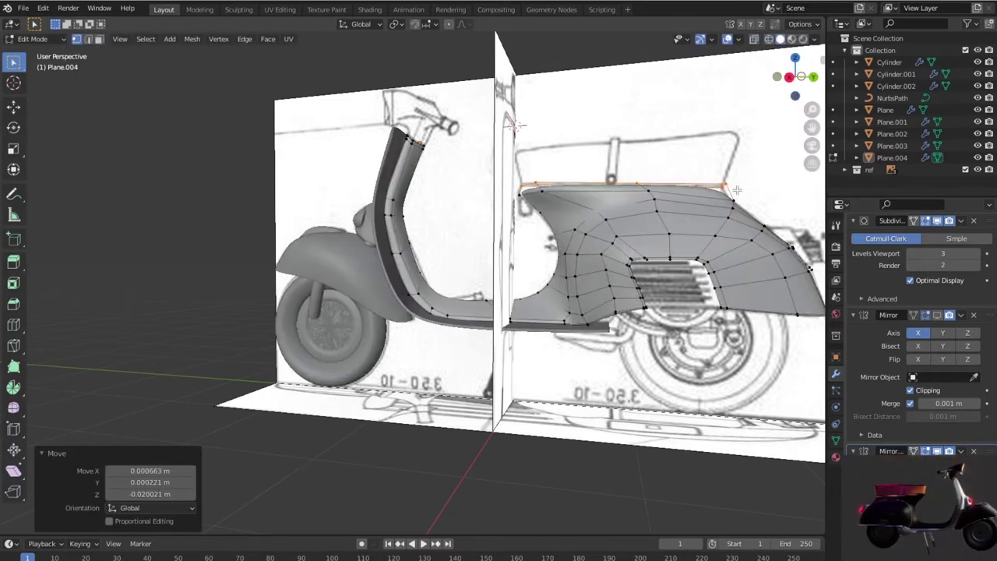
scroll(548, 201, "up", 2)
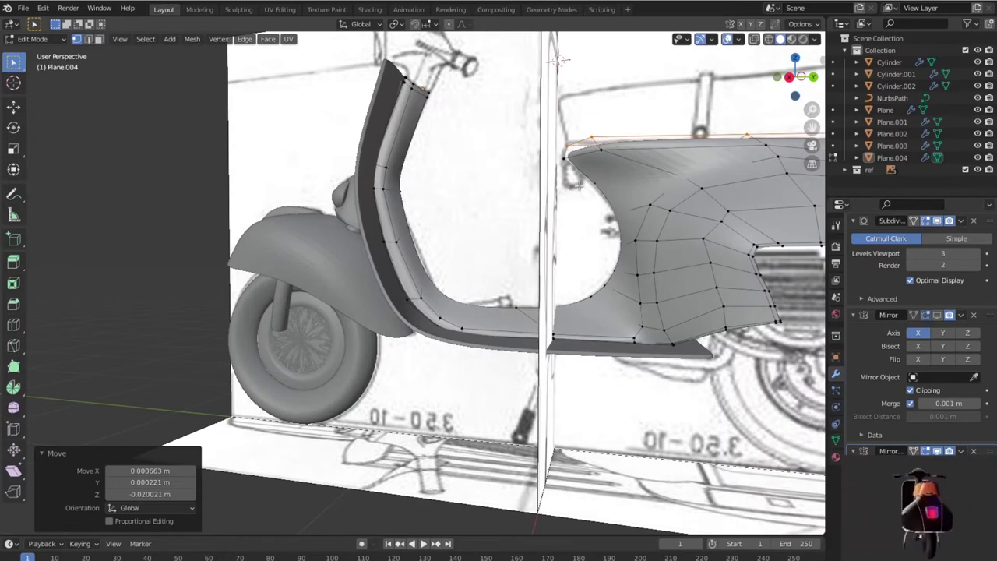
key("g")
key("g")
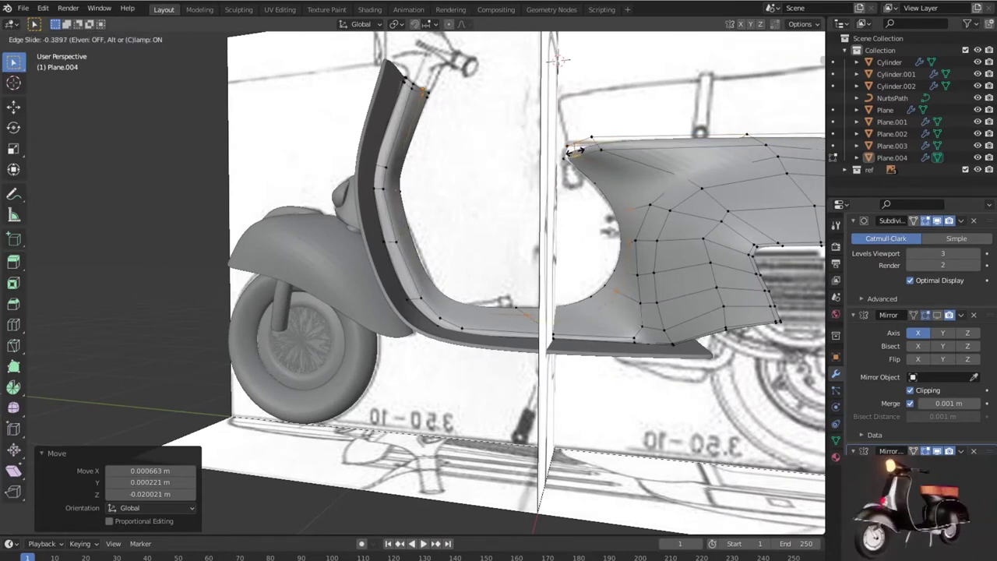
left_click(567, 151)
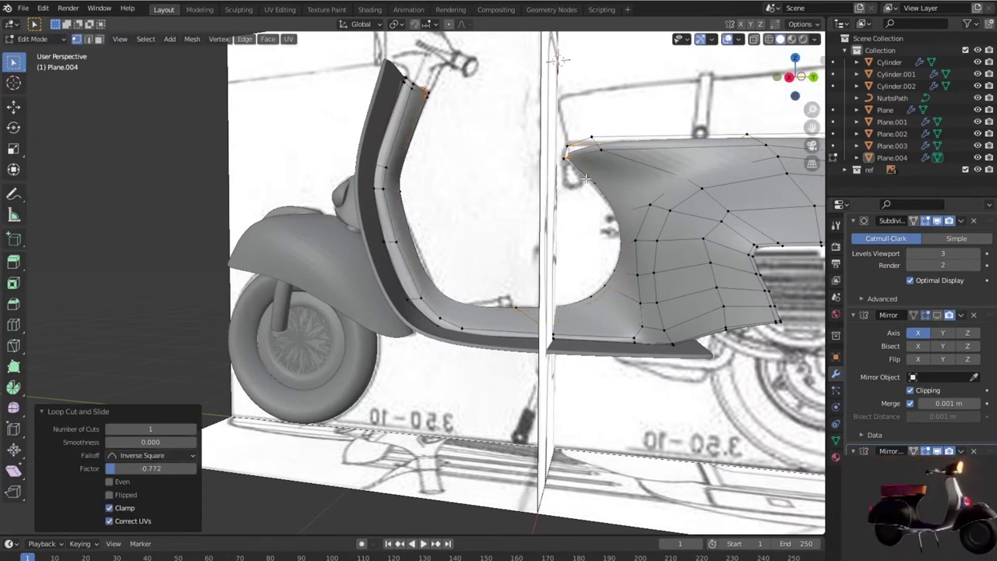
left_click(593, 145, "alt")
key("g")
key("g")
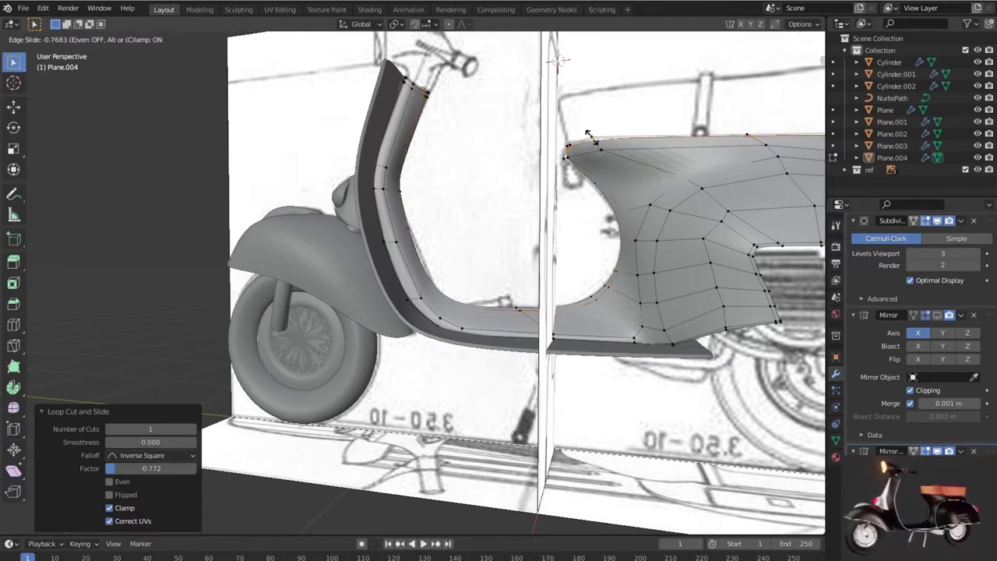
left_click(591, 136)
left_click(572, 164)
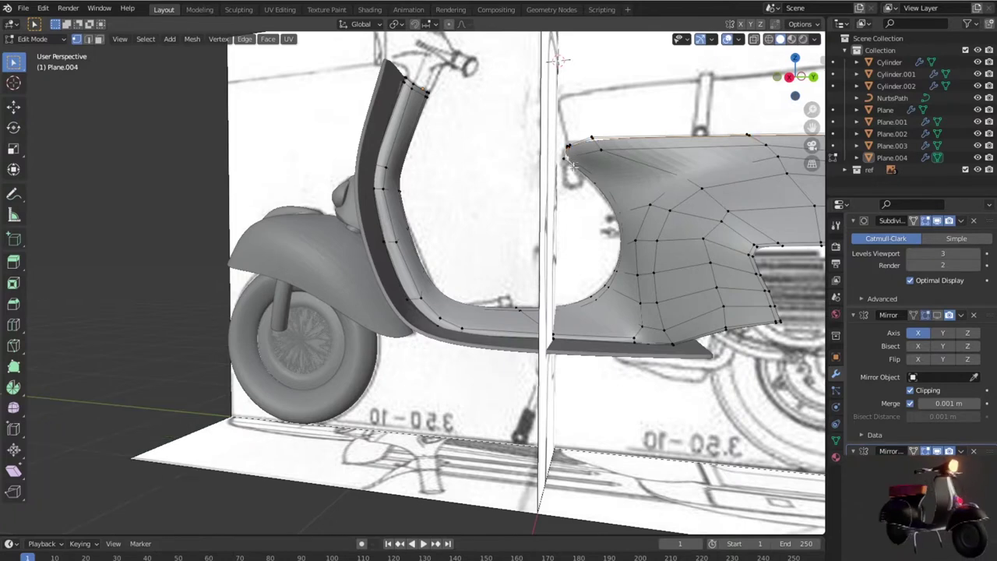
Step: Nudge a vertex near the cowl's front edge, then return to Object Mode and orbit the scooter
key("shift+z")
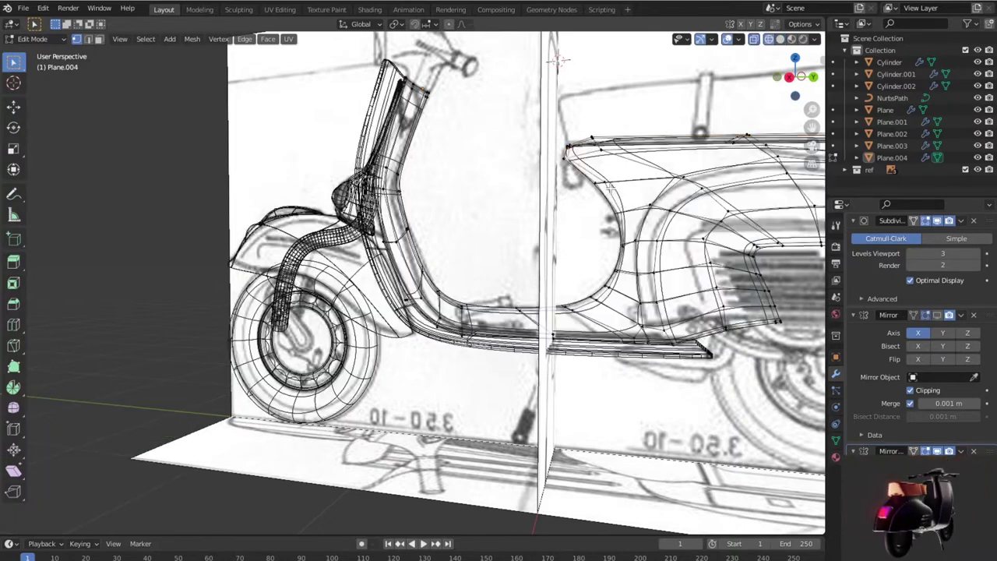
key("g")
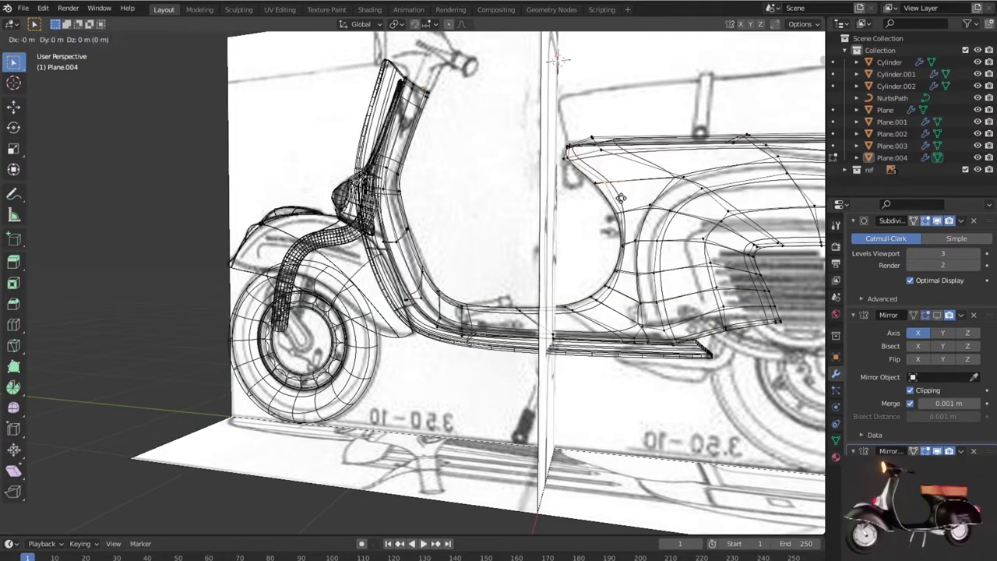
left_click(616, 199)
key("shift+z")
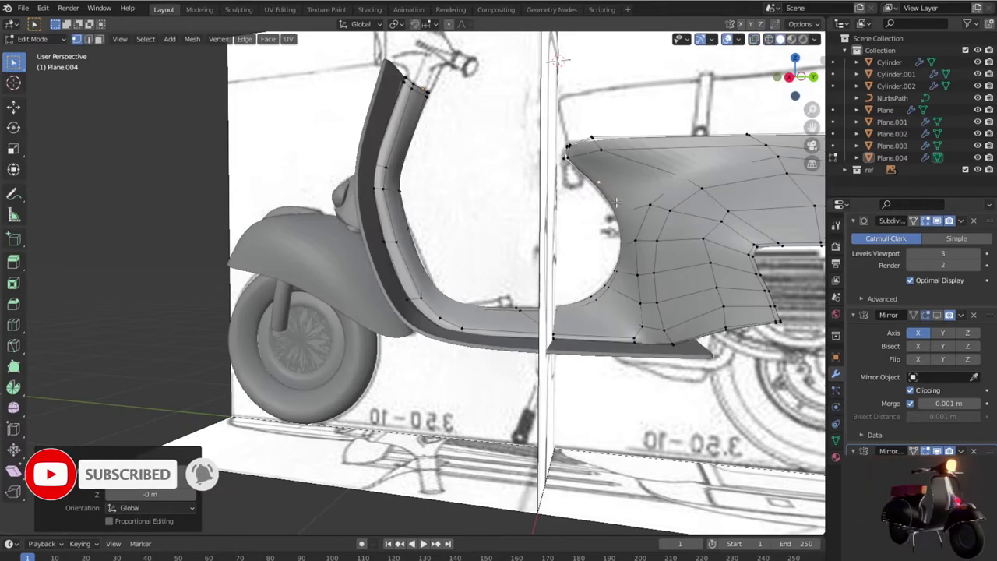
scroll(616, 203, "down", 5)
key("shift+z")
key("Tab")
key("shift+z")
mouse_move(621, 234)
middle_mouse_down()
mouse_move(688, 293)
mouse_move(607, 266)
mouse_move(627, 260)
mouse_move(630, 215)
mouse_move(415, 281)
mouse_move(612, 284)
mouse_move(573, 296)
mouse_move(530, 258)
middle_mouse_up()
Step: Orbit around the scooter and select the rear cowl mesh Plane.004
scroll(574, 296, "up", 3)
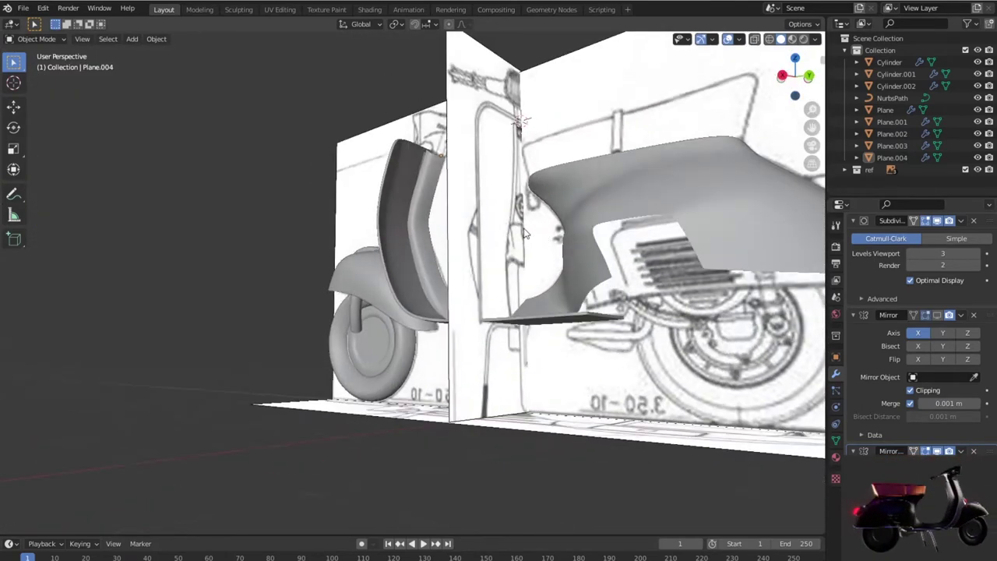
scroll(502, 229, "up", 2)
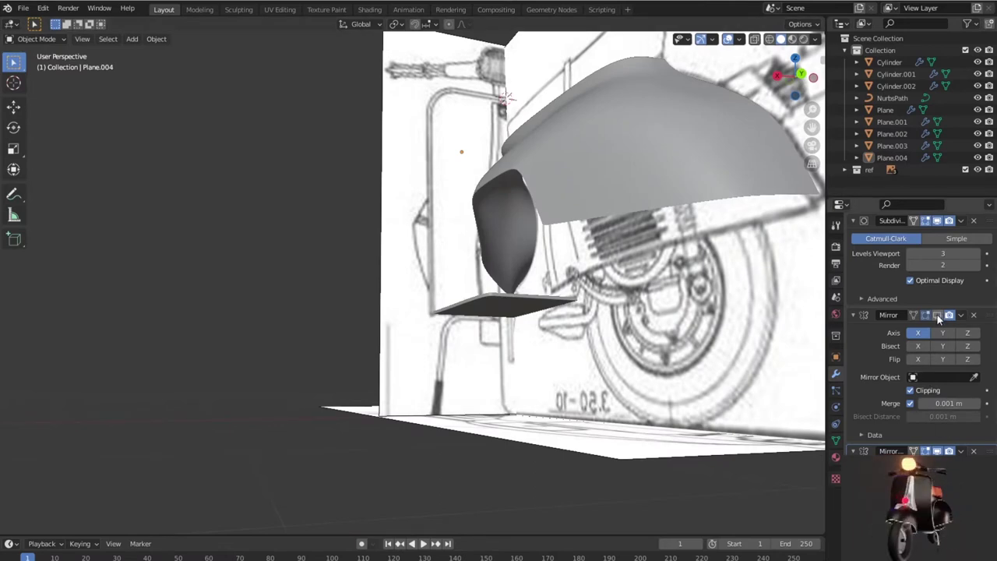
scroll(671, 308, "down", 8)
mouse_move(671, 308)
middle_mouse_down()
mouse_move(632, 330)
mouse_move(110, 334)
mouse_move(430, 288)
middle_mouse_up()
scroll(311, 311, "down", 2)
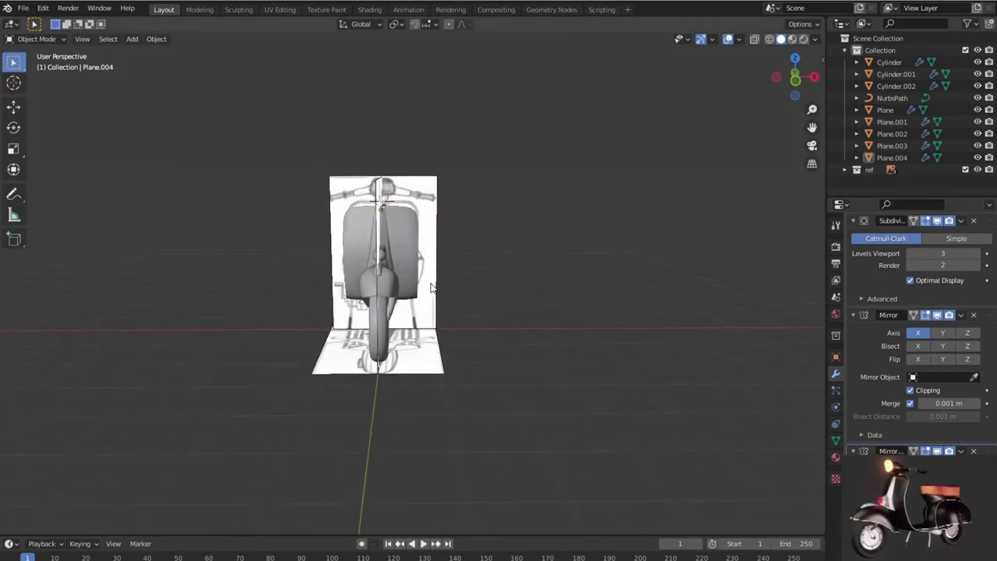
mouse_move(597, 270)
middle_mouse_down()
mouse_move(482, 295)
mouse_move(436, 293)
middle_mouse_up()
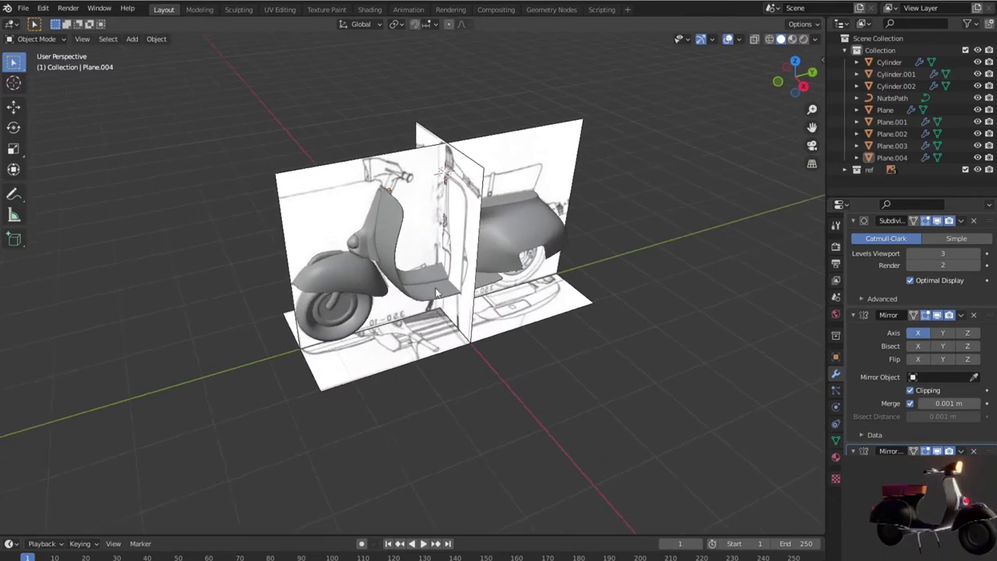
left_click(392, 243)
mouse_move(615, 294)
middle_mouse_down()
mouse_move(586, 296)
mouse_move(546, 253)
mouse_move(550, 239)
mouse_move(561, 257)
middle_mouse_up()
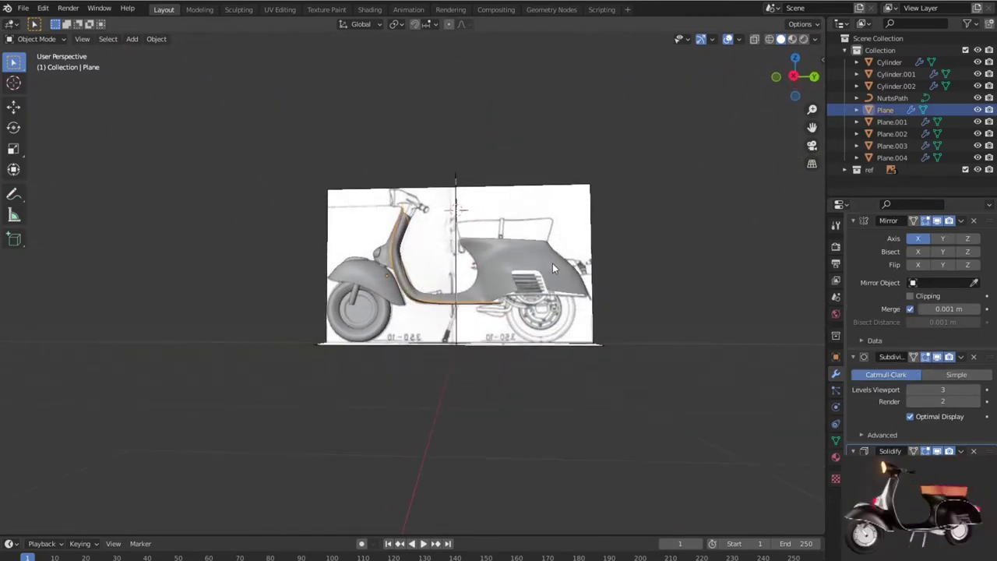
left_click(592, 288)
Step: View Plane.004 in Top Orthographic (Numpad 7), zoom in, and enter Edit Mode
mouse_move(646, 296)
middle_mouse_down()
mouse_move(629, 334)
mouse_move(662, 343)
middle_mouse_up()
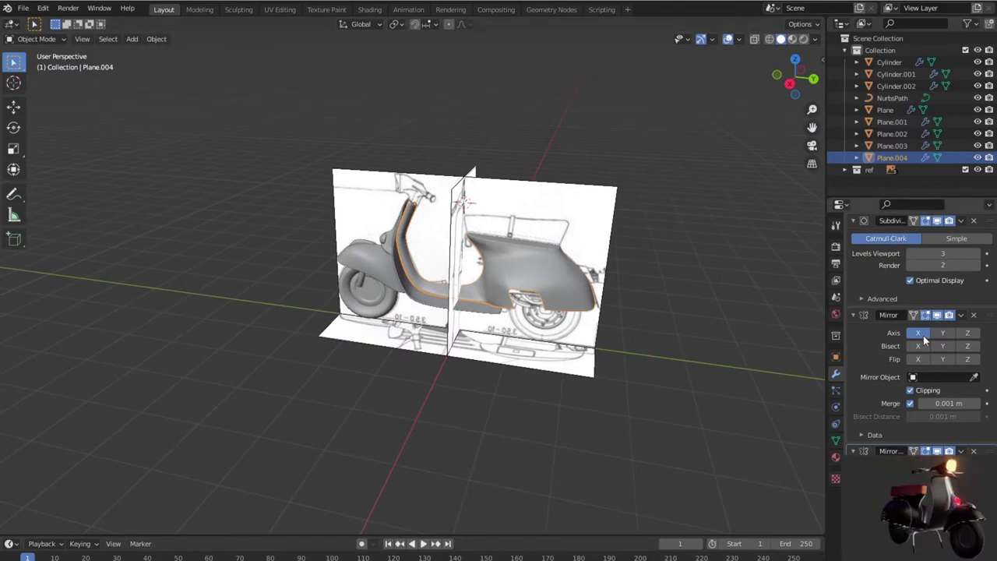
scroll(922, 335, "up", 1)
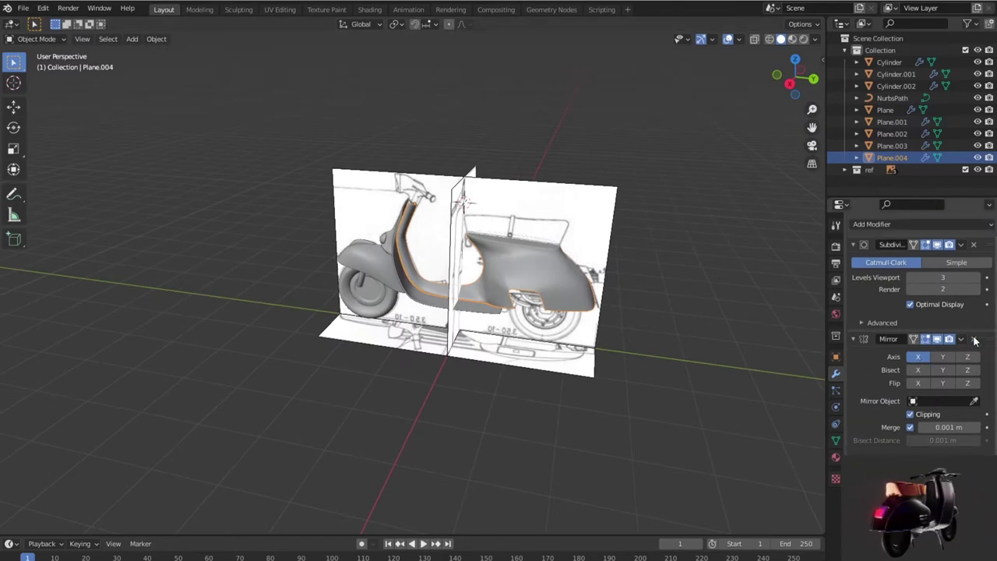
scroll(973, 341, "up", 1)
middle_click_drag(683, 306, 706, 419)
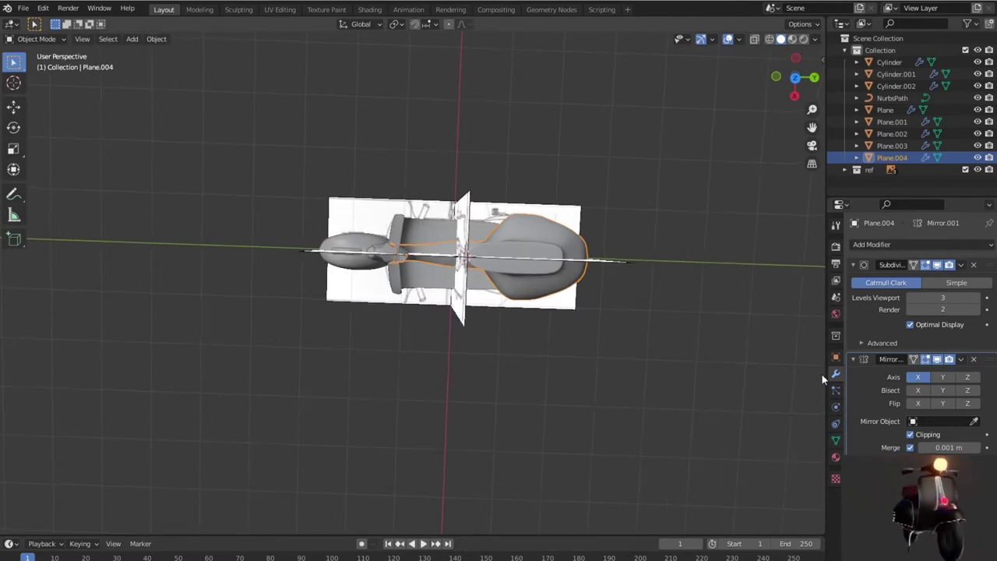
key("KP_7")
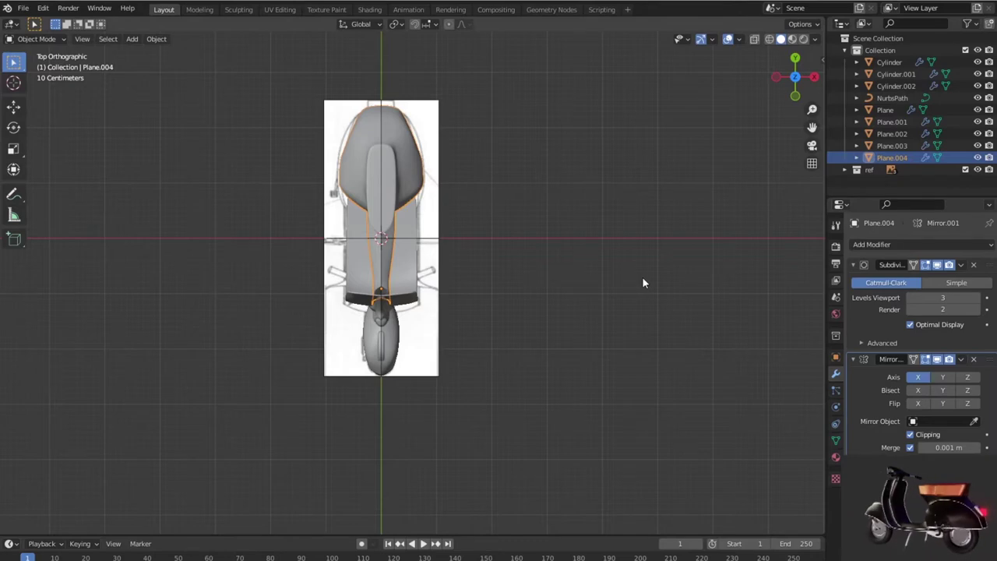
scroll(643, 282, "up", 1)
scroll(596, 327, "up", 1)
scroll(579, 338, "up", 2)
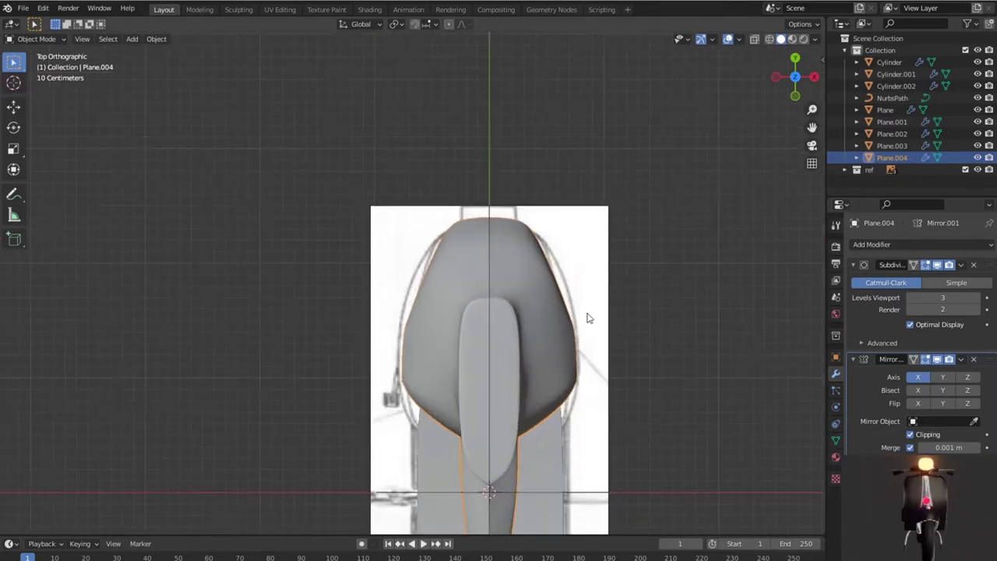
key("Tab")
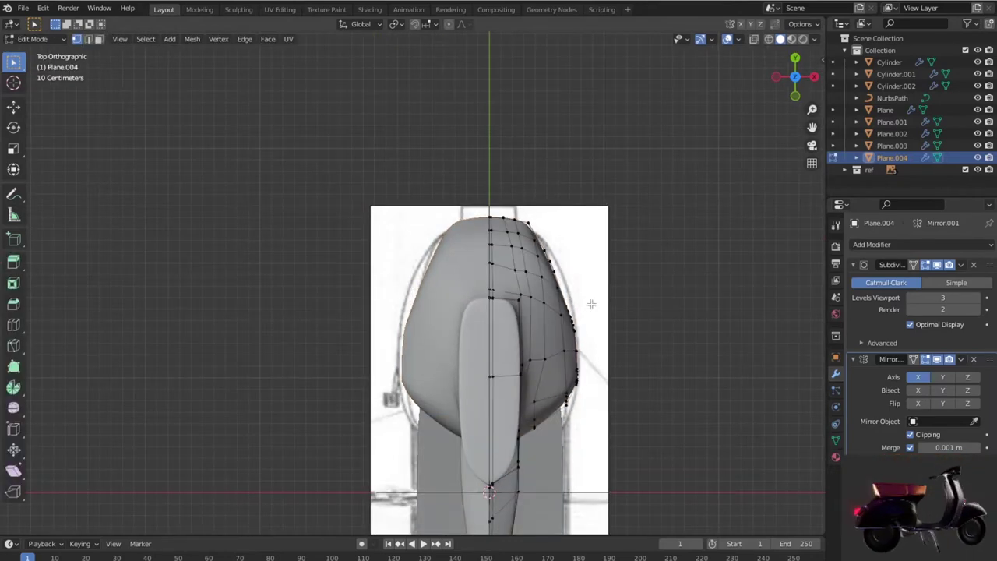
Step: In X-ray view, move the edge loop on the cowl's right outline toward the reference
scroll(591, 304, "up", 1)
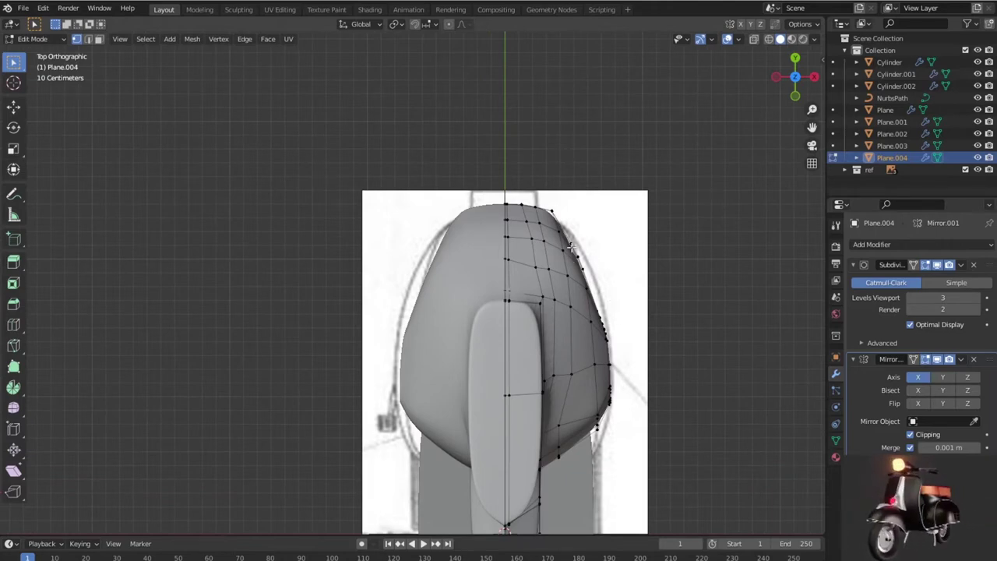
key("shift+z")
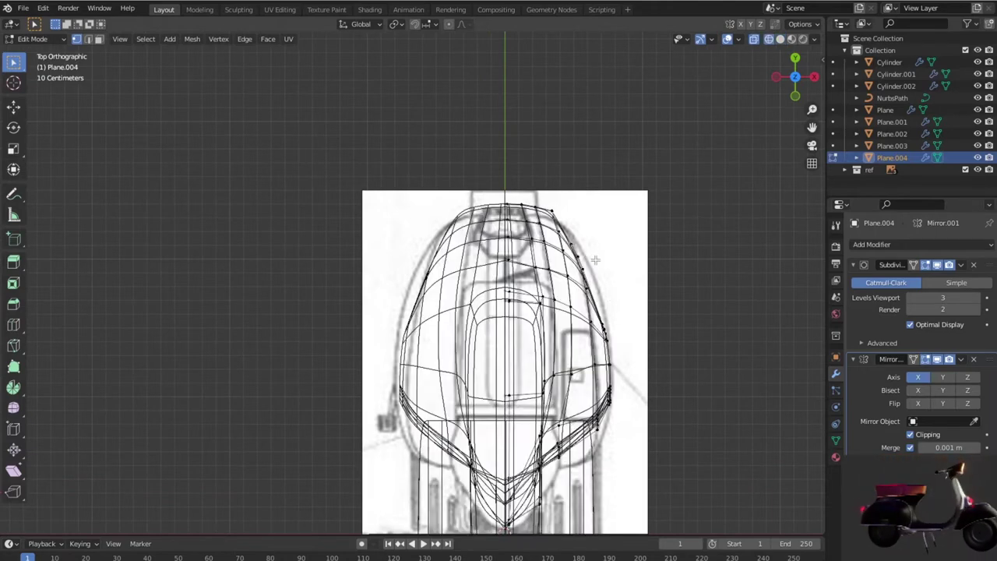
scroll(595, 260, "up", 3)
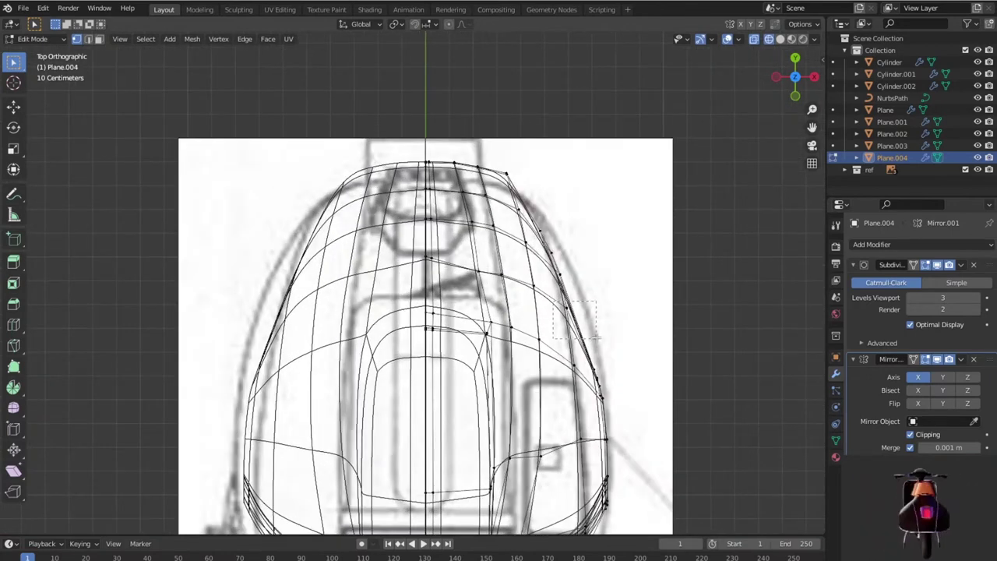
left_click(532, 233, "alt")
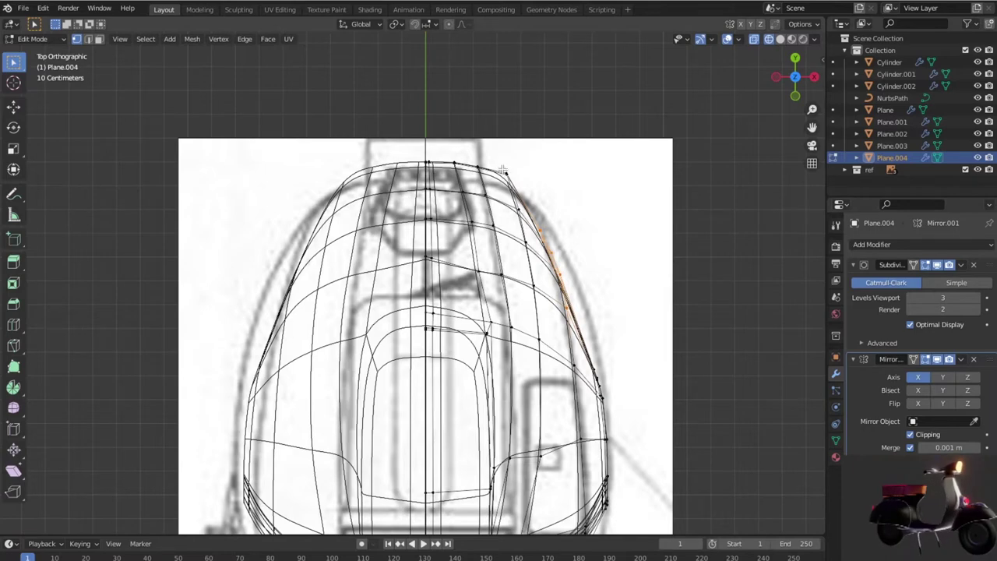
key("g")
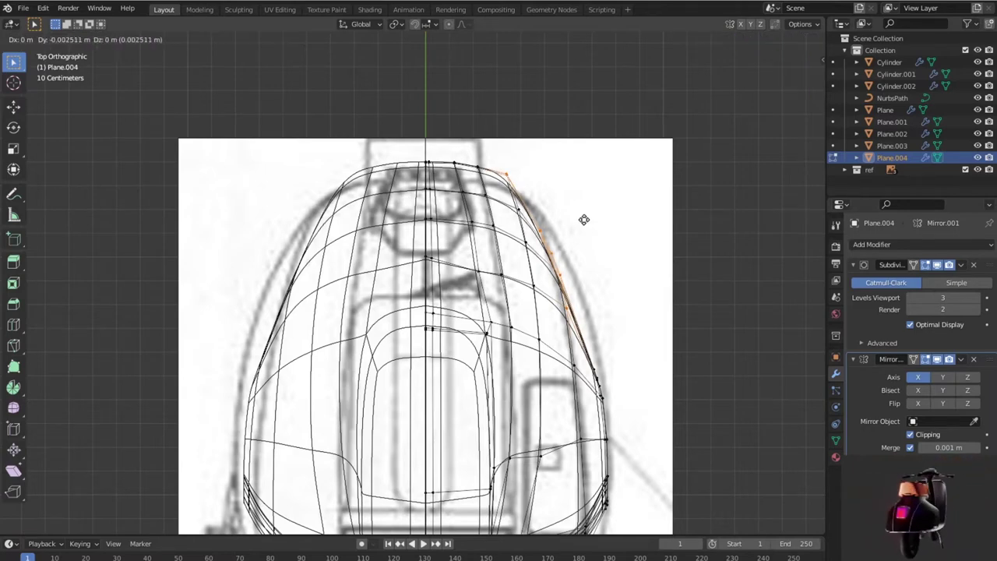
left_click(584, 224)
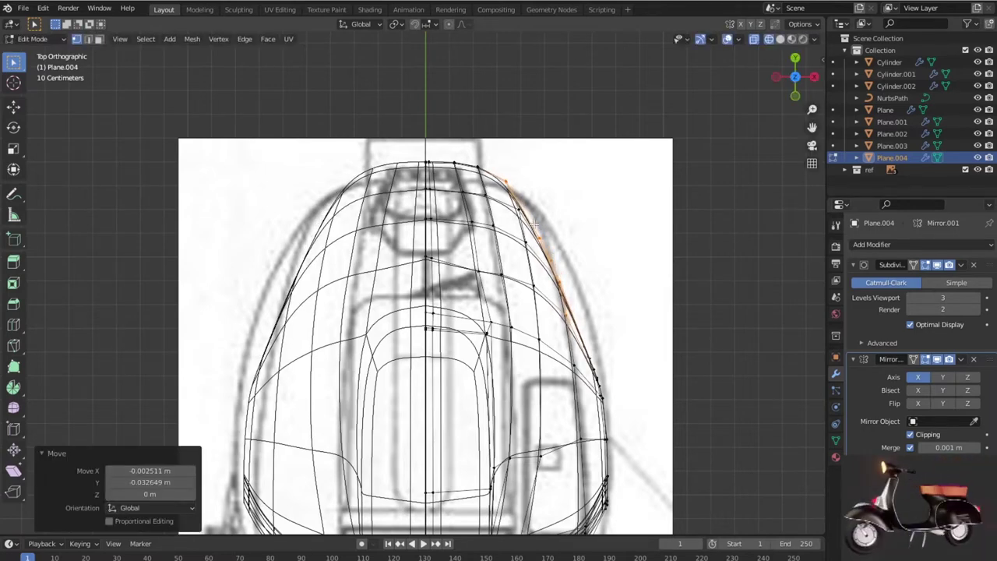
key("ctrl+z")
key("g")
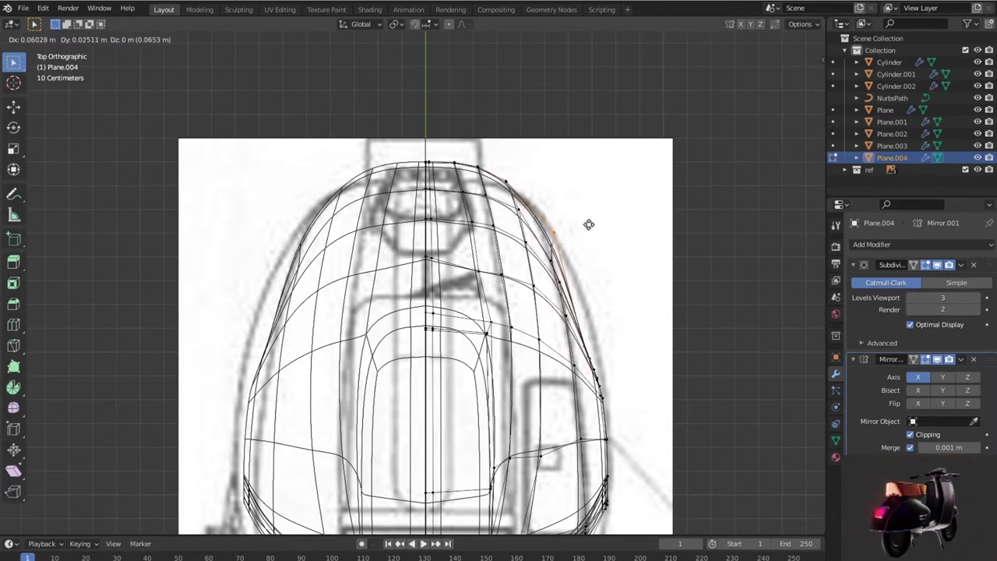
left_click(589, 224)
key("g")
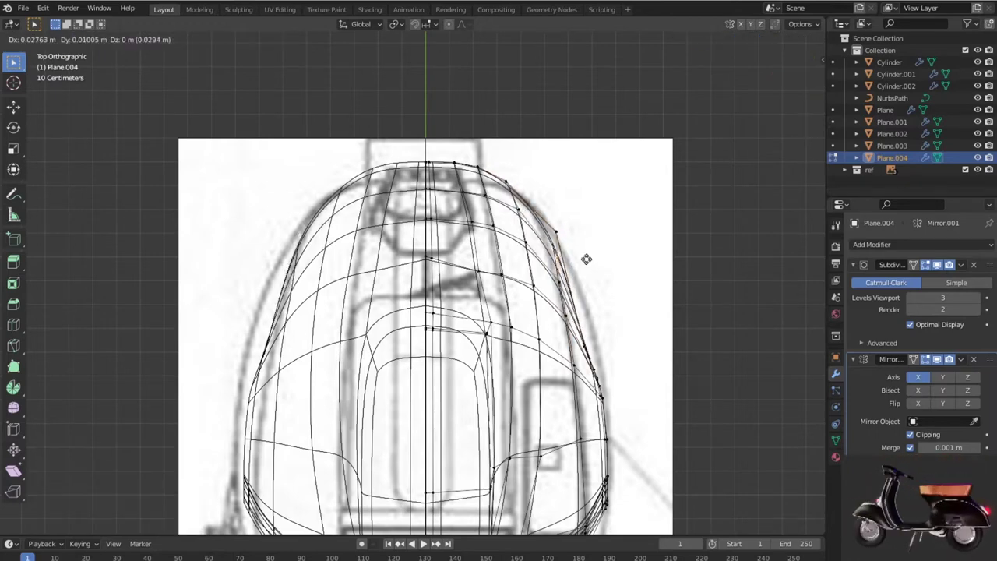
left_click(550, 246)
Step: Reposition the next edges along the right and lower-right contour of the cowl
left_click(550, 246)
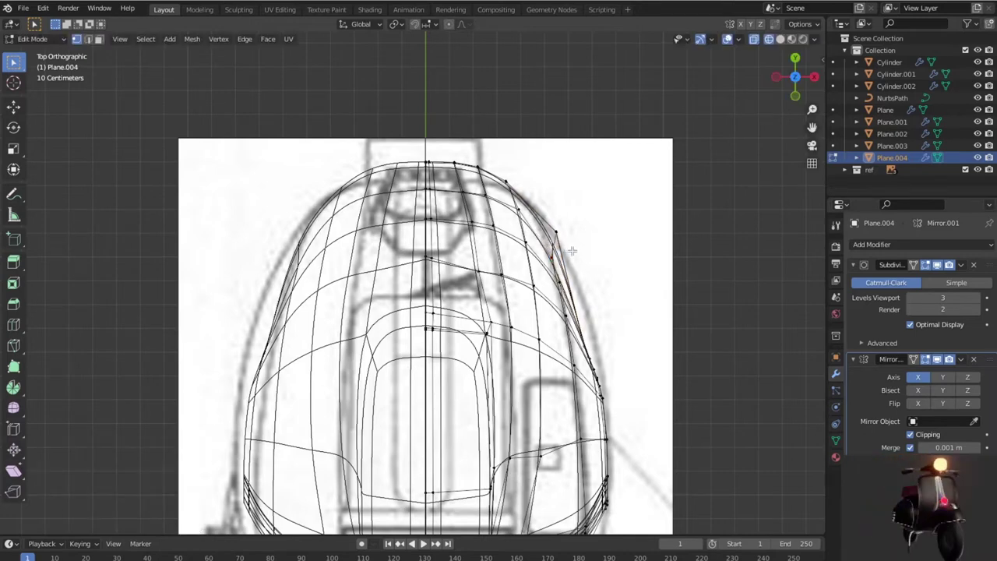
key("g")
left_click(572, 247)
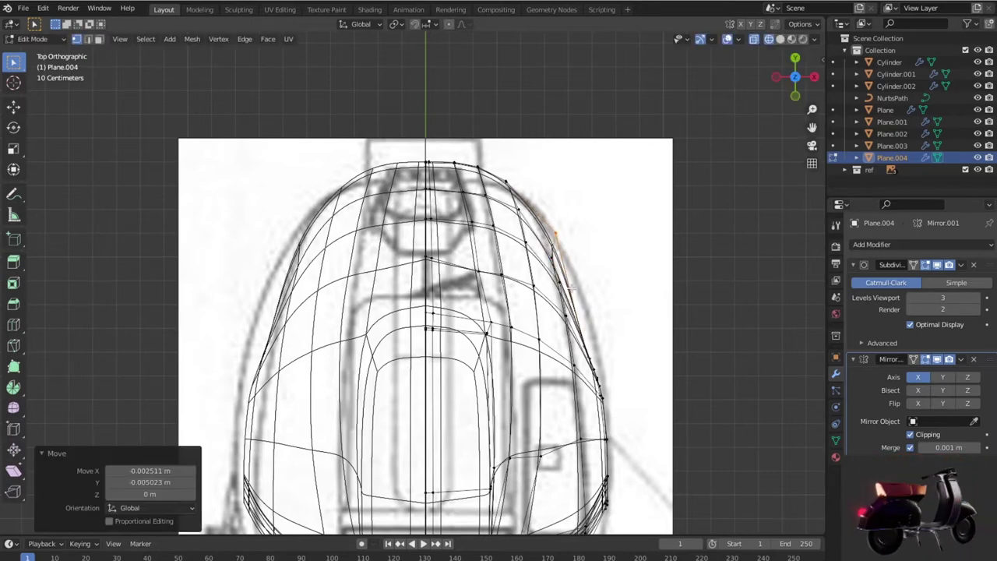
left_click(585, 282)
key("g")
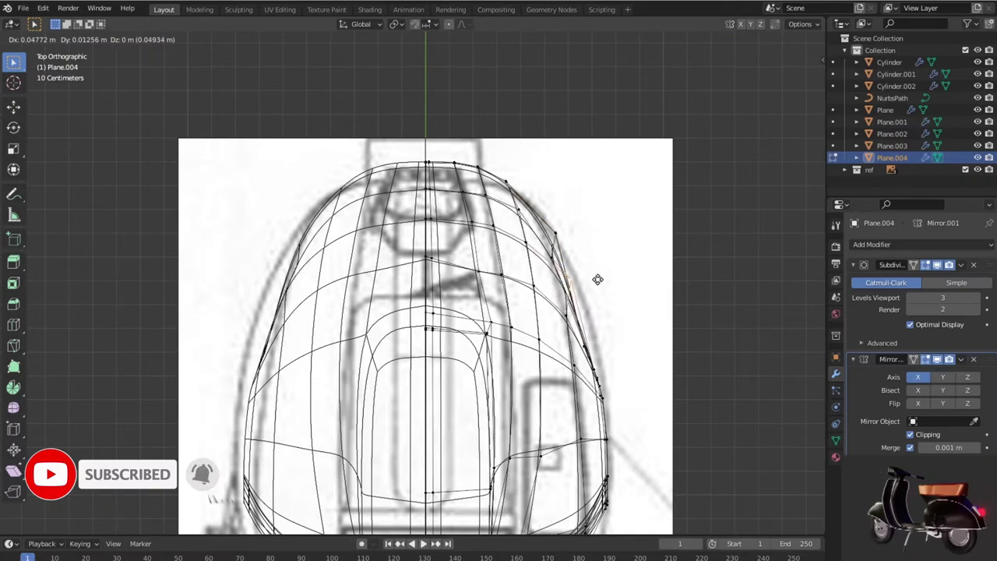
right_click(578, 285)
mouse_move(592, 343)
left_mouse_down()
mouse_move(605, 371)
mouse_move(625, 377)
left_mouse_up()
key("g")
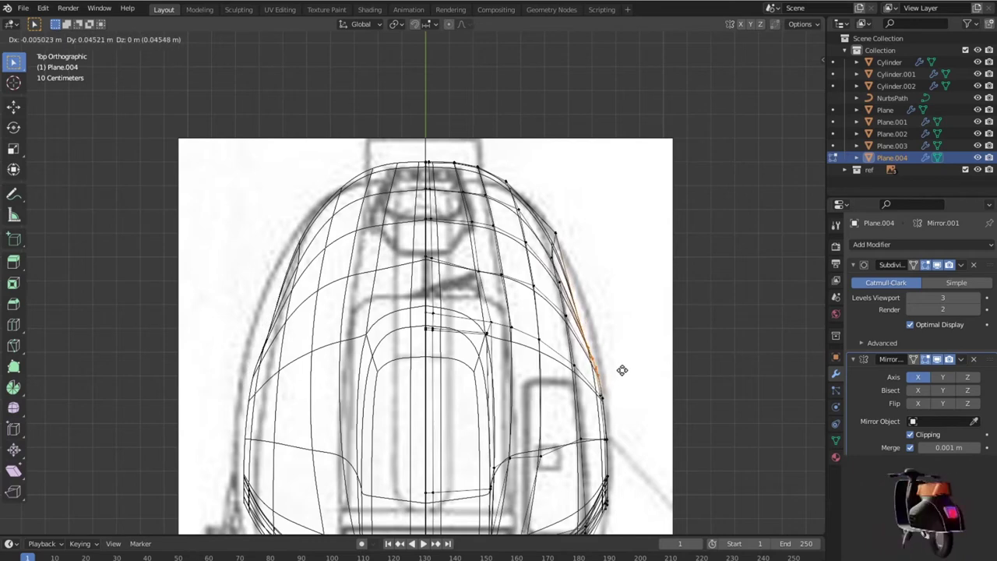
left_click(625, 370)
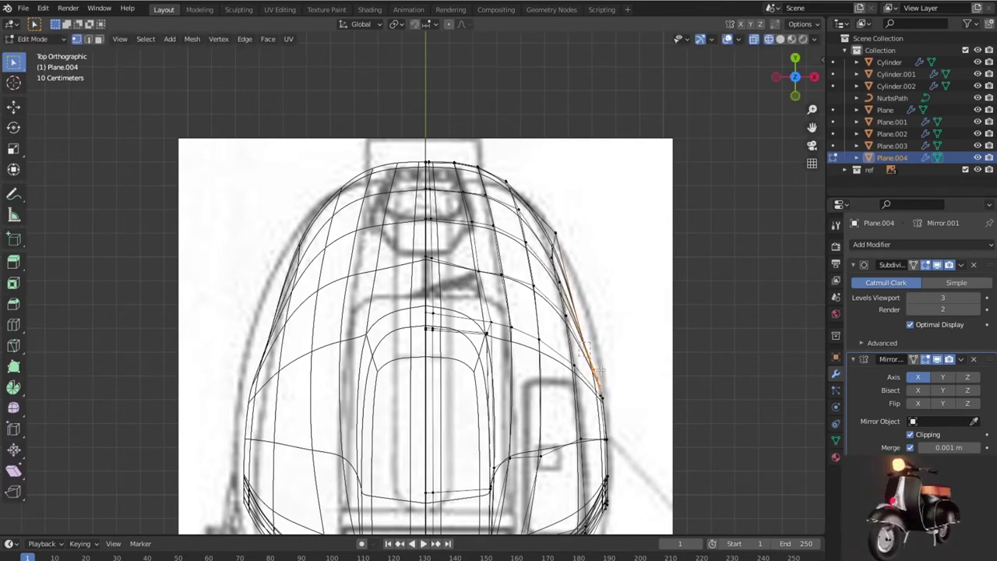
key("g")
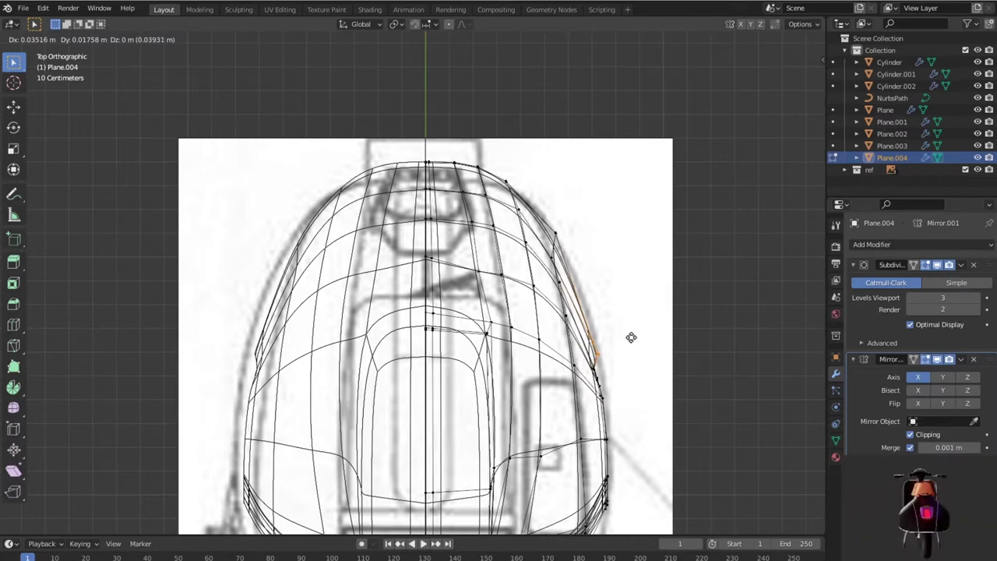
left_click(618, 339)
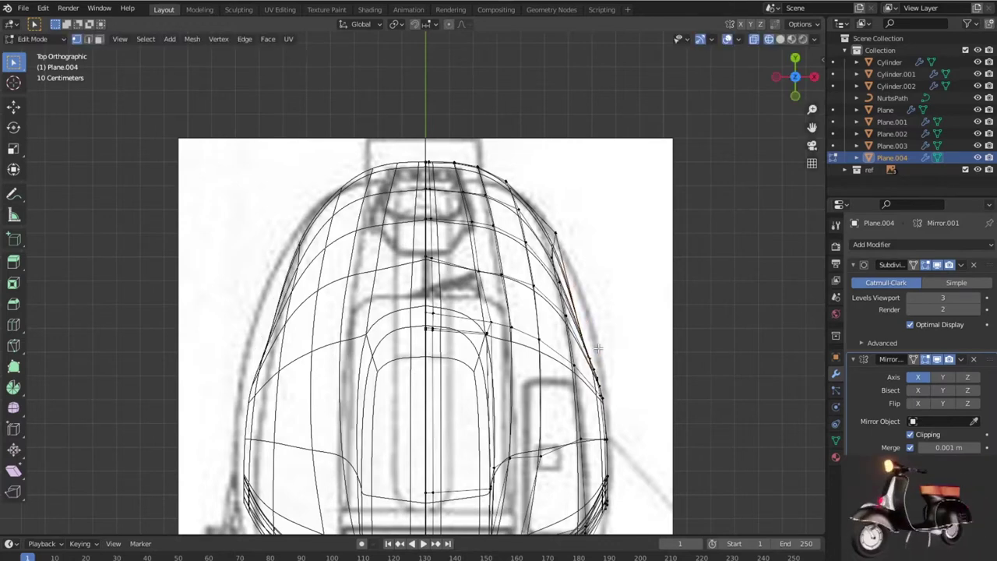
Step: Fine-tune the lower-right edge repeatedly so it follows the top-view outline
key("g")
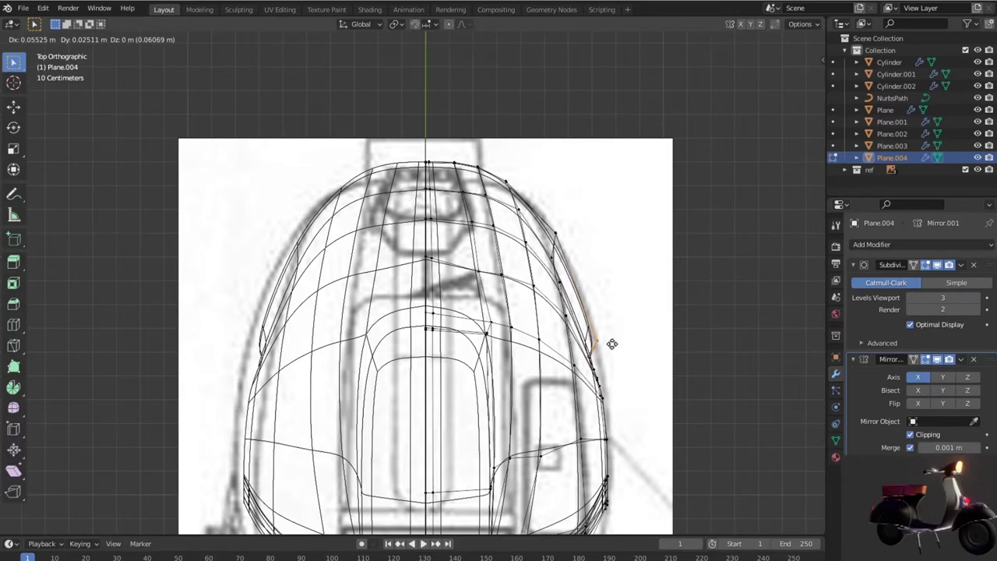
left_click(612, 344)
key("g")
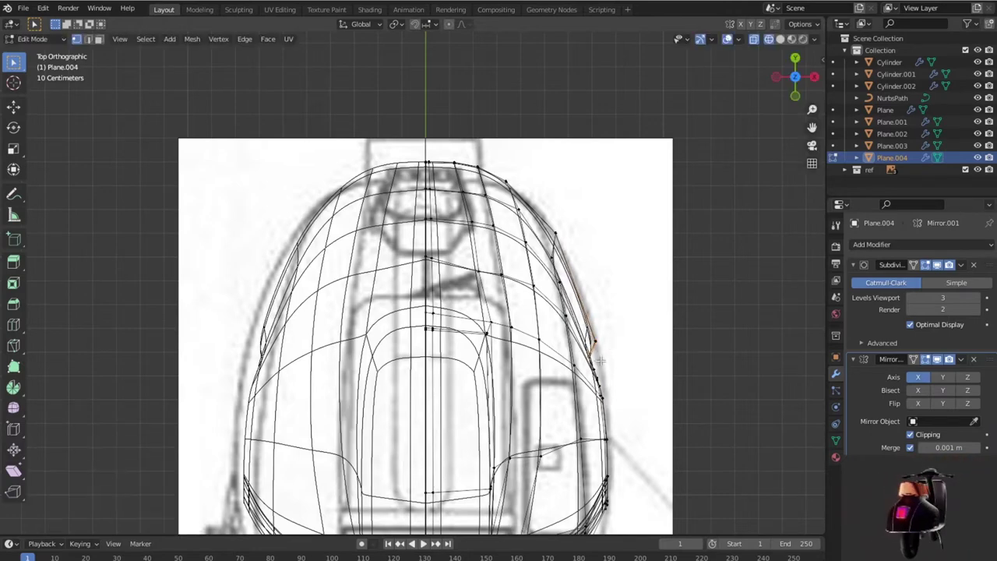
left_click(608, 359)
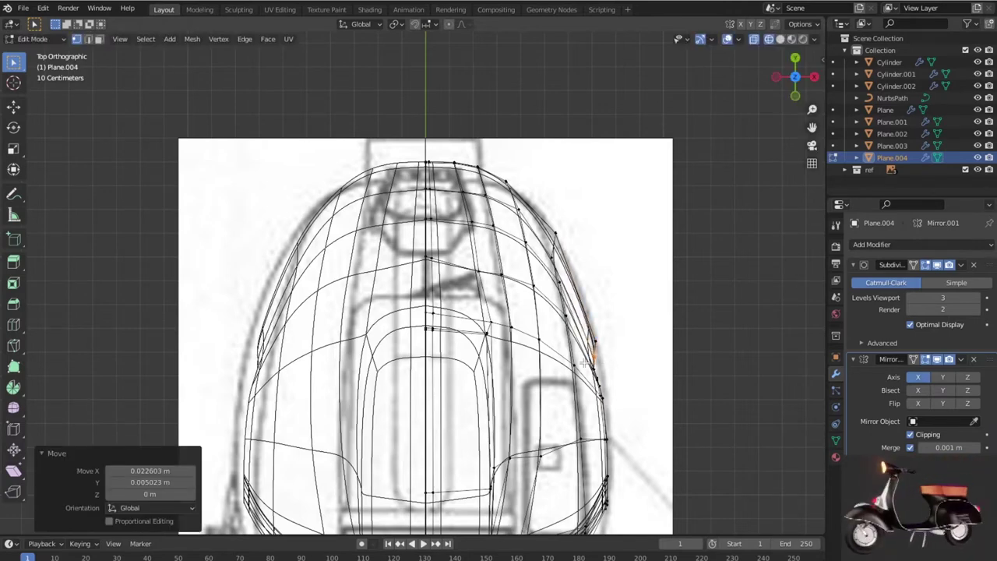
key("g")
left_click(607, 374)
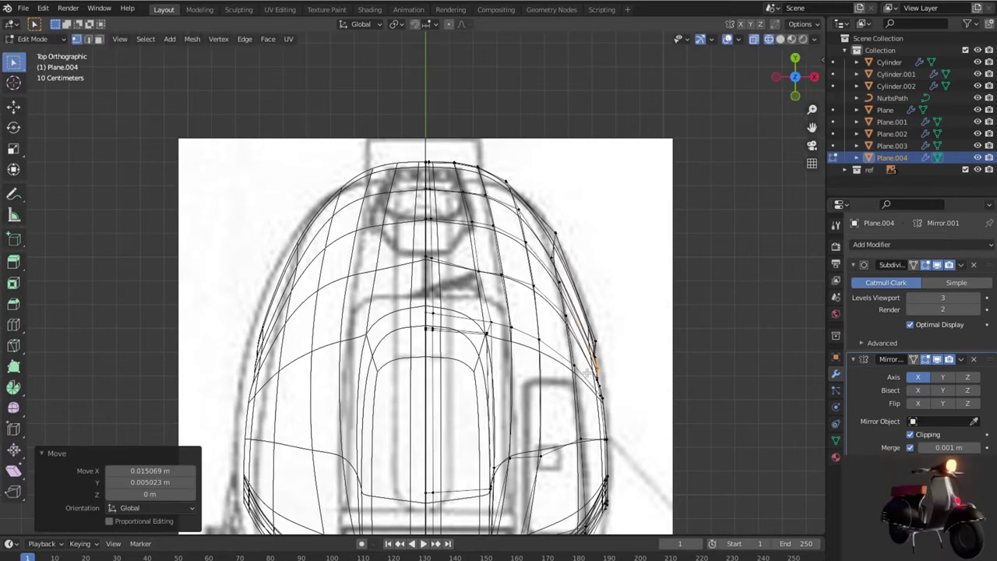
key("g")
left_click(604, 384)
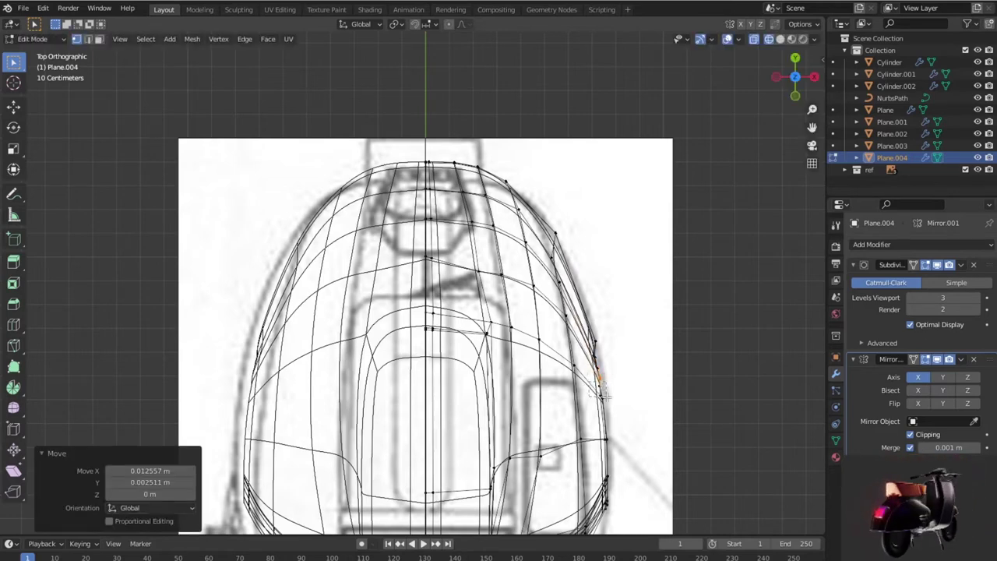
key("g")
left_click(615, 401)
Step: Scale the lower-right side vertices 1.152 along X, deselect, and return to solid top view
left_click_drag(580, 333, 637, 420)
key("s")
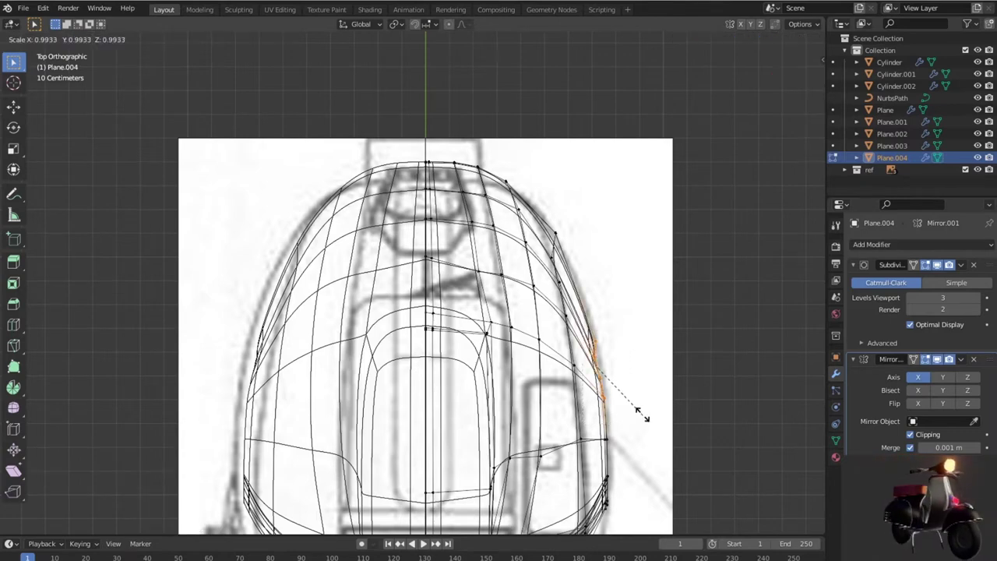
key("x")
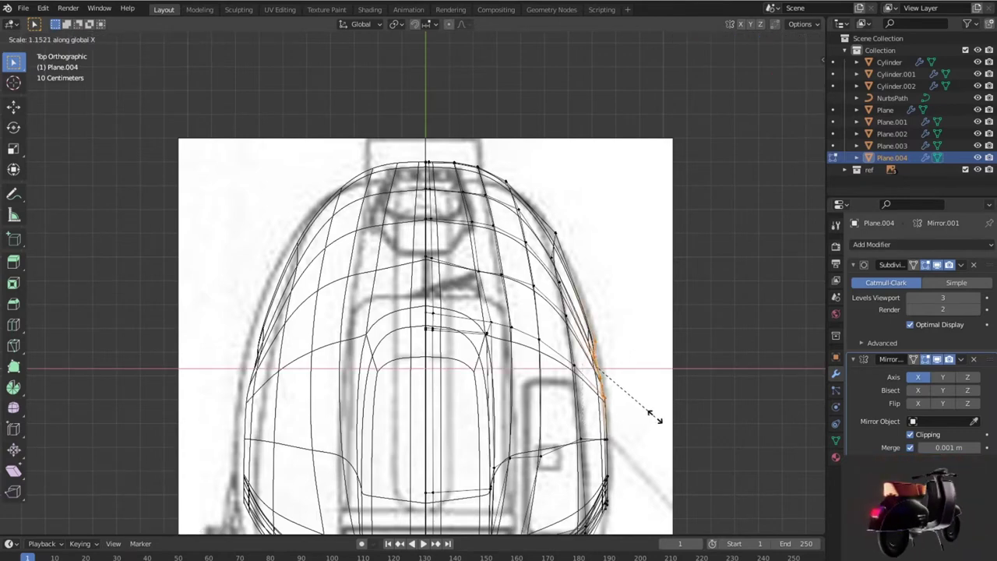
left_click(656, 418)
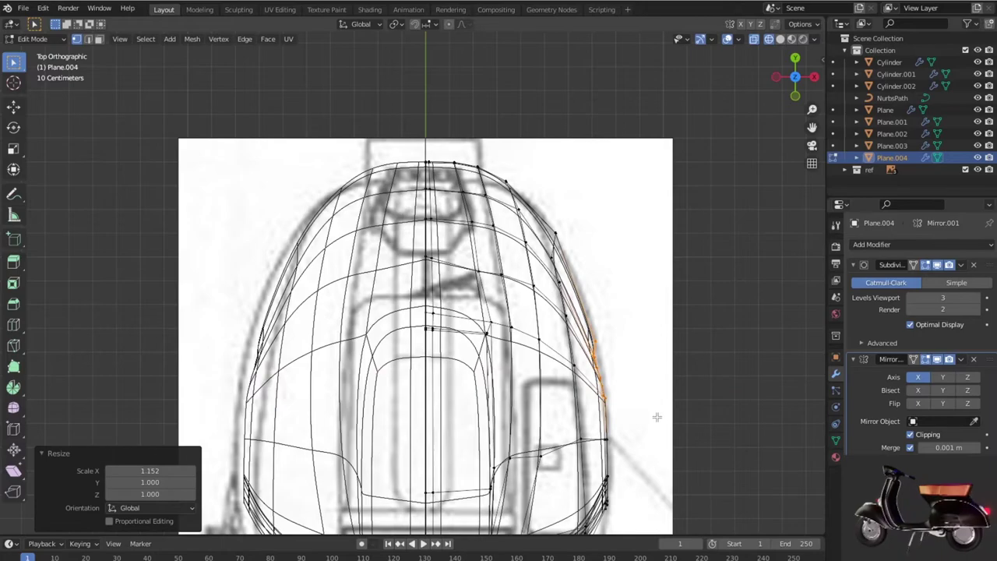
mouse_move(659, 416)
middle_mouse_down()
mouse_move(577, 328)
mouse_move(629, 296)
mouse_move(656, 330)
mouse_move(628, 400)
mouse_move(538, 379)
mouse_move(509, 280)
mouse_move(575, 363)
mouse_move(643, 414)
mouse_move(561, 400)
mouse_move(671, 395)
middle_mouse_up()
left_click(617, 376)
key("shift+z")
key("KP_7")
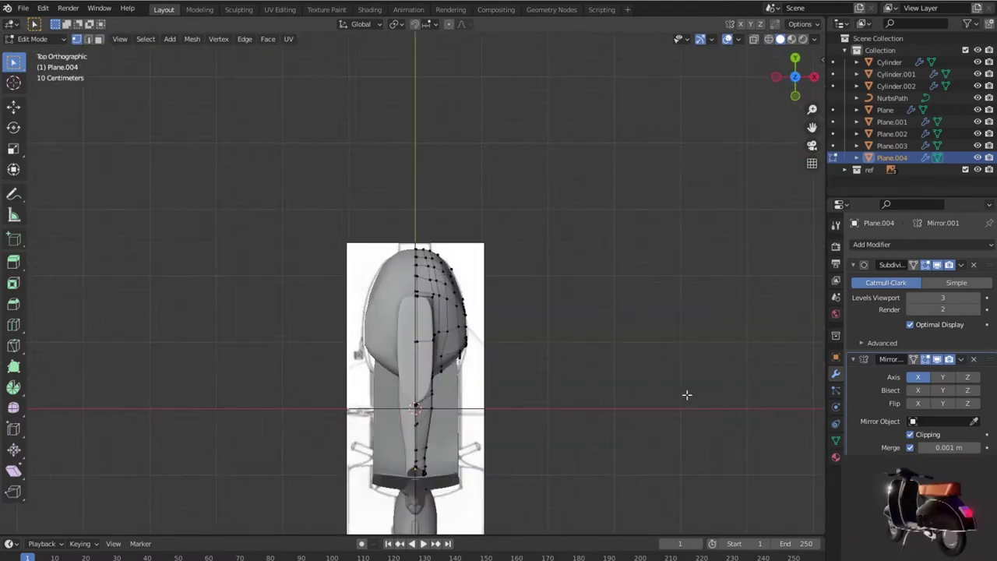
Step: Zoom in on the rear body and reposition the selected side vertex
scroll(686, 386, "up", 1)
scroll(685, 385, "up", 2)
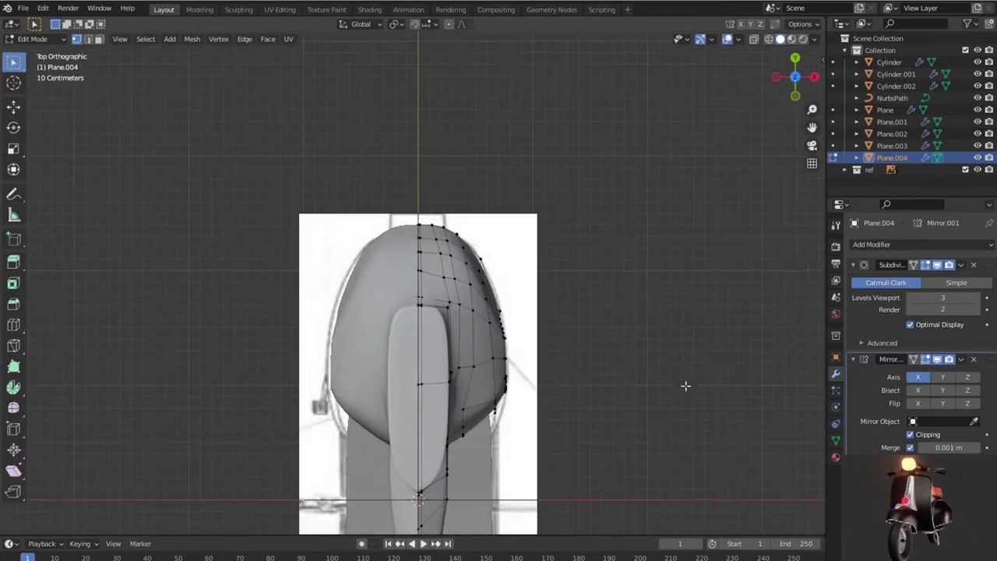
scroll(518, 325, "up", 3)
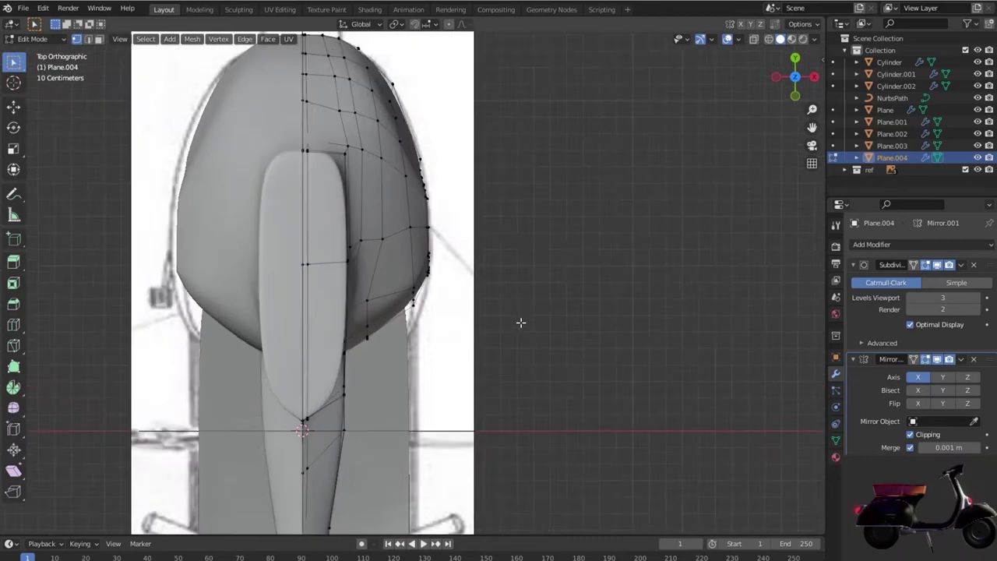
scroll(523, 356, "up", 1)
scroll(506, 332, "up", 1)
scroll(515, 297, "up", 1)
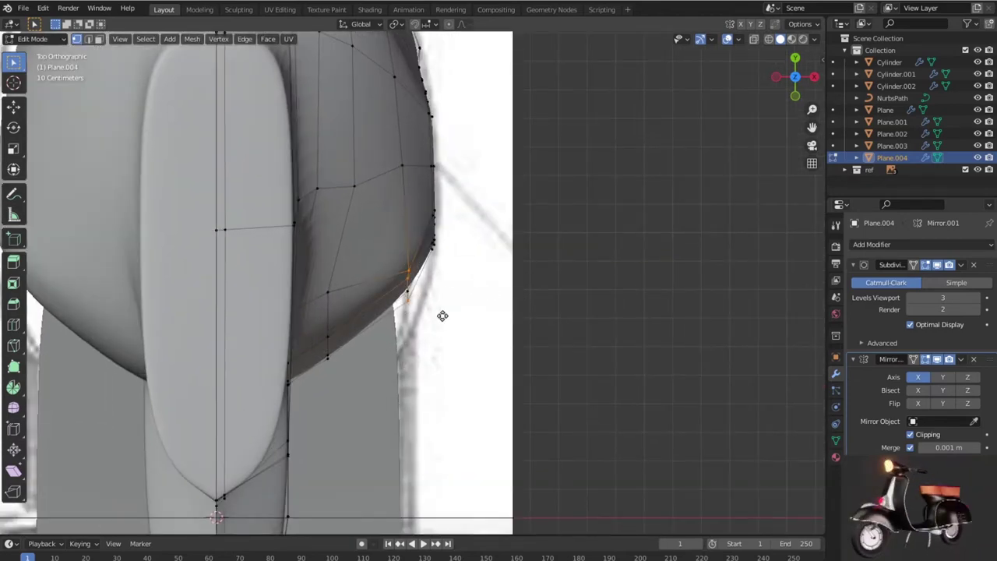
key("g")
left_click(434, 312)
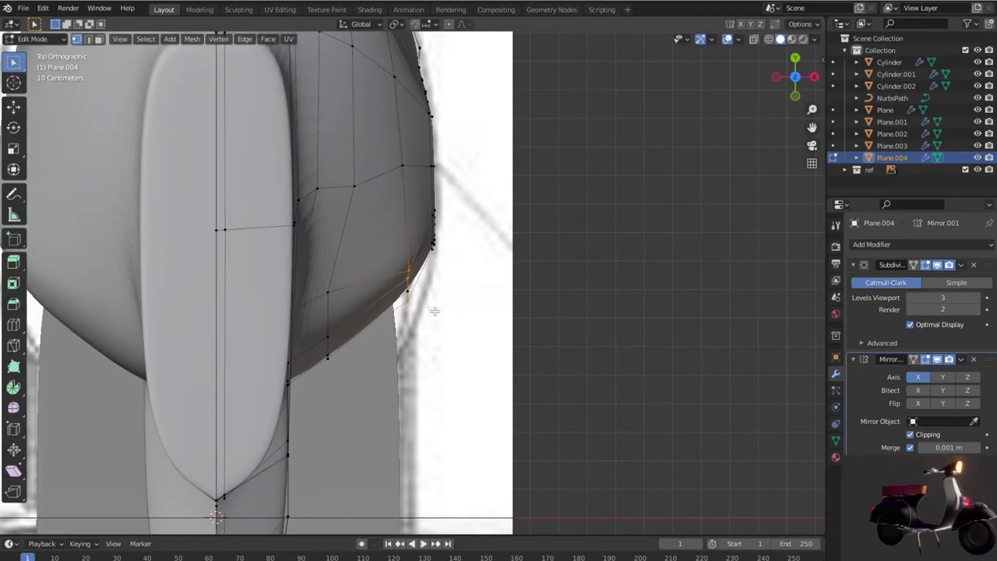
Step: With X-ray on, move the side edges and the next edge loop outward, then orbit to check
key("shift+z")
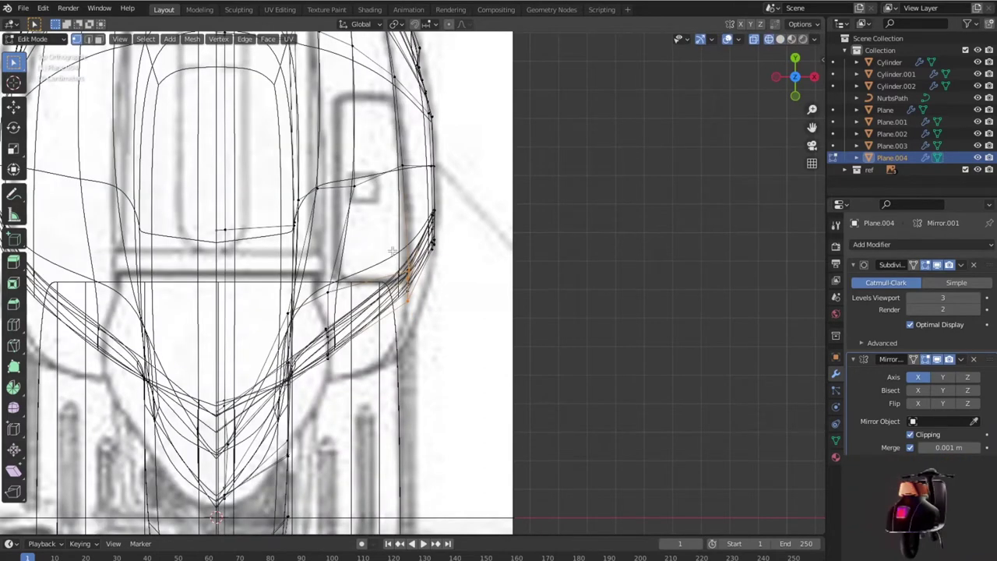
left_click_drag(419, 326, 423, 324)
key("g")
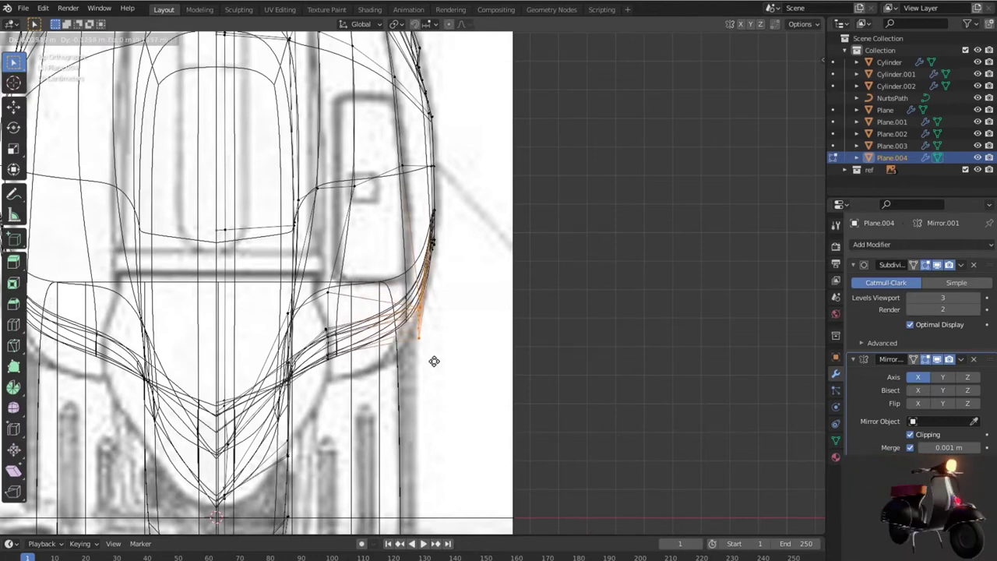
left_click(435, 359)
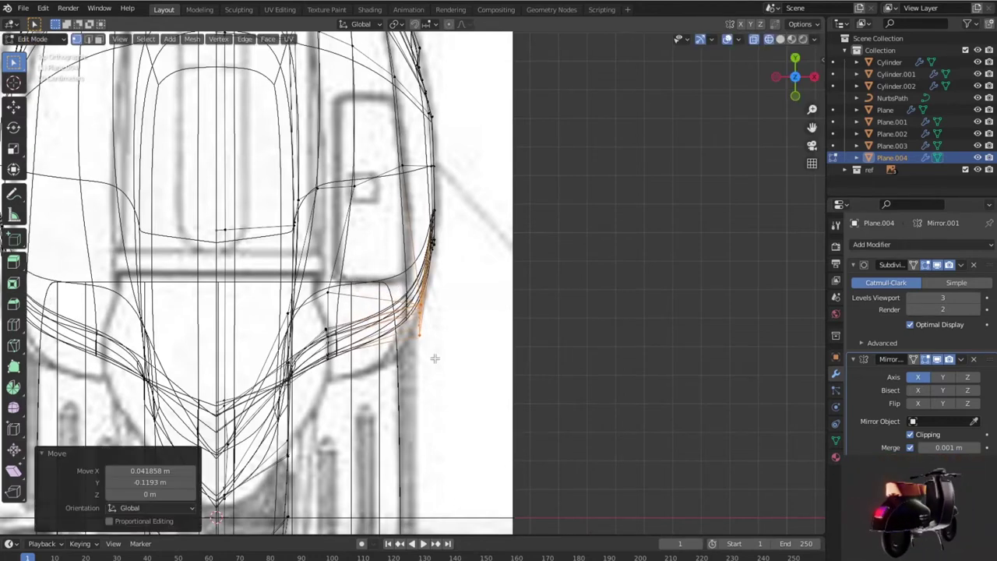
left_click(333, 349, "alt")
key("g")
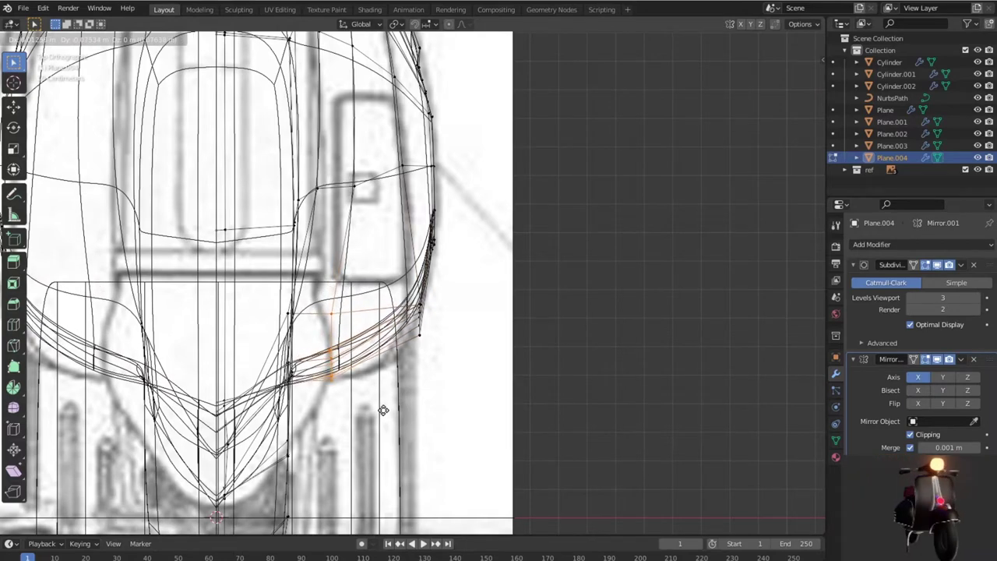
left_click(383, 411)
mouse_move(383, 411)
middle_mouse_down()
mouse_move(397, 342)
mouse_move(302, 289)
middle_mouse_up()
key("alt+z")
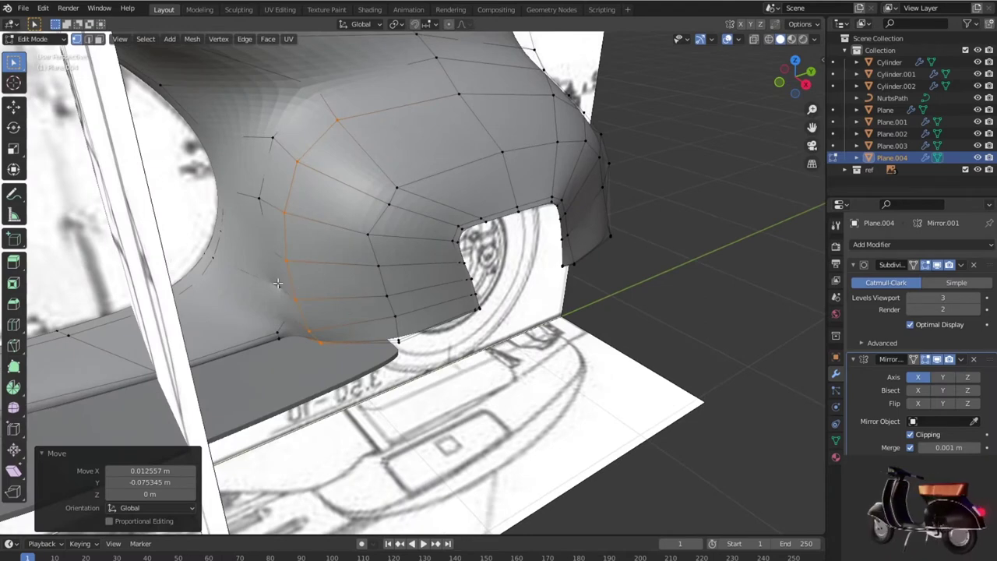
Step: Move the vertex at the cowl-floorboard corner leftward to smooth the joint
key("alt+a")
left_click(403, 333)
key("g")
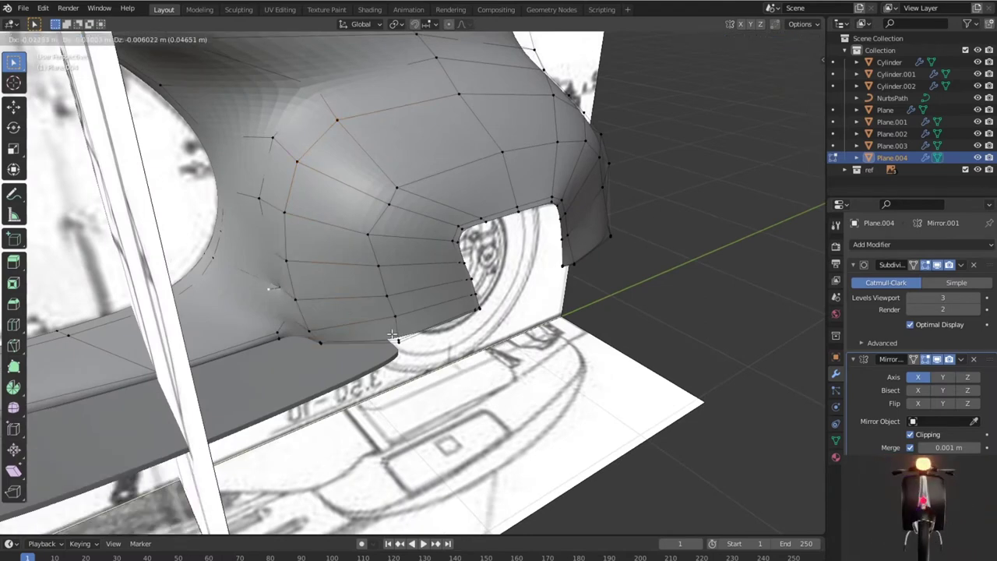
left_click(392, 335)
key("shift+z")
middle_click_drag(391, 335, 293, 314)
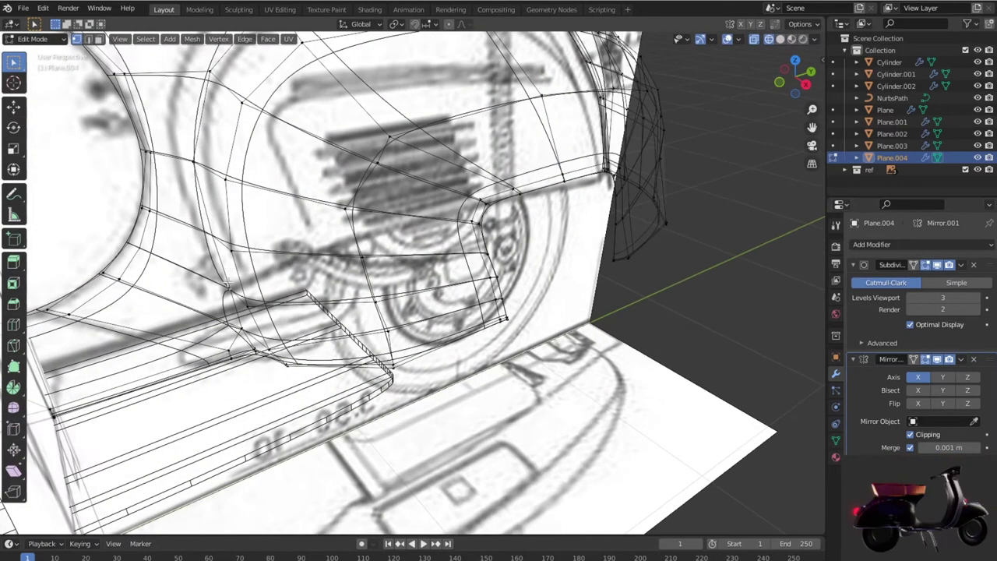
key("g")
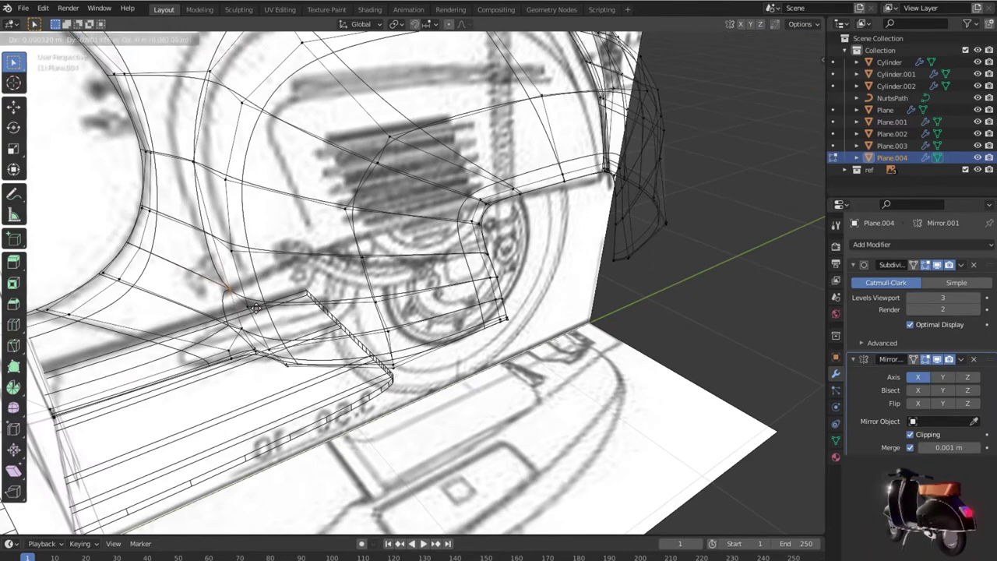
left_click(242, 309)
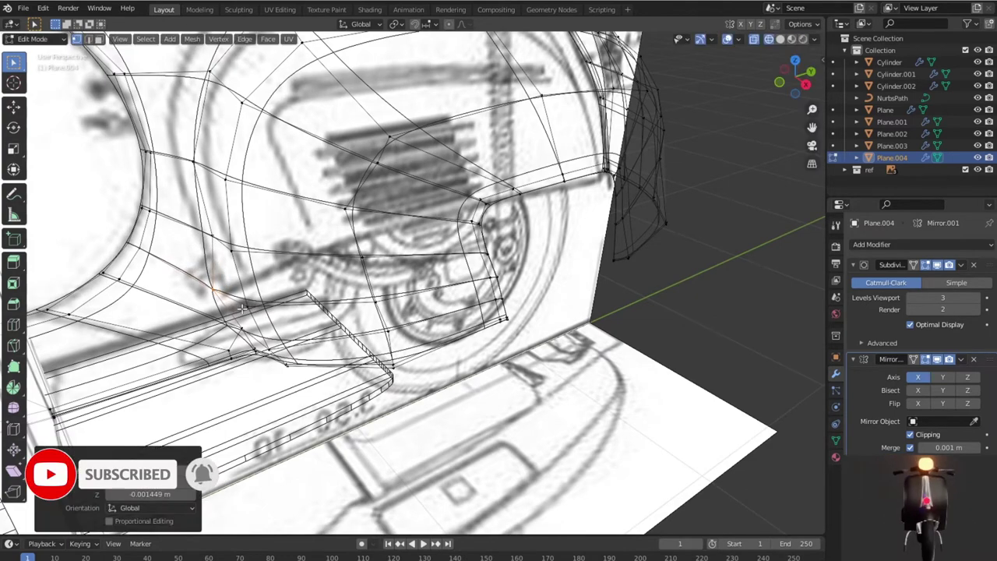
key("shift+z")
Step: Orbit around the rear cowl and switch to Right Orthographic view (Numpad 3)
middle_click_drag(307, 329, 309, 328)
mouse_move(312, 328)
middle_mouse_down()
mouse_move(294, 306)
mouse_move(337, 313)
mouse_move(272, 318)
mouse_move(359, 402)
mouse_move(370, 391)
middle_mouse_up()
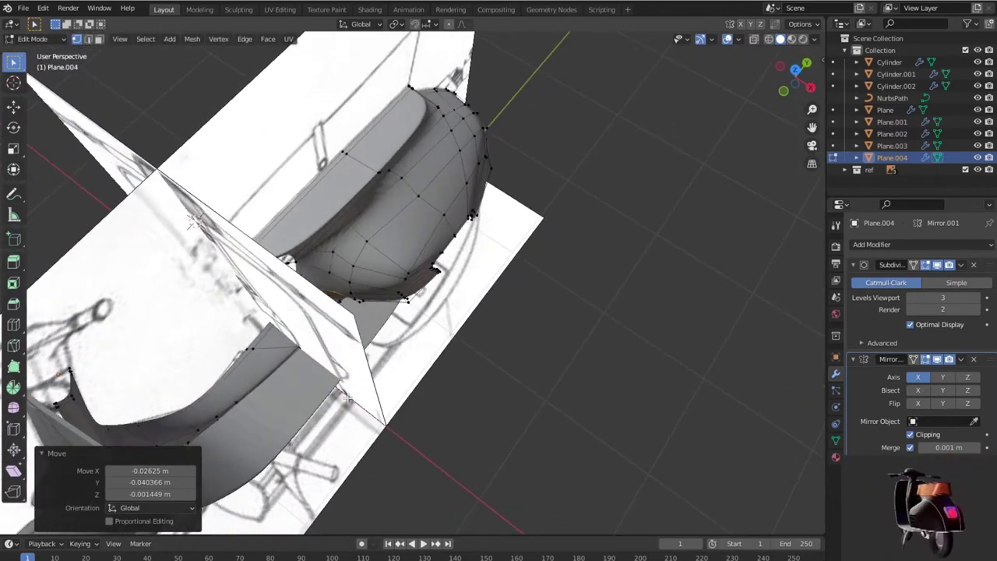
key("KP_3")
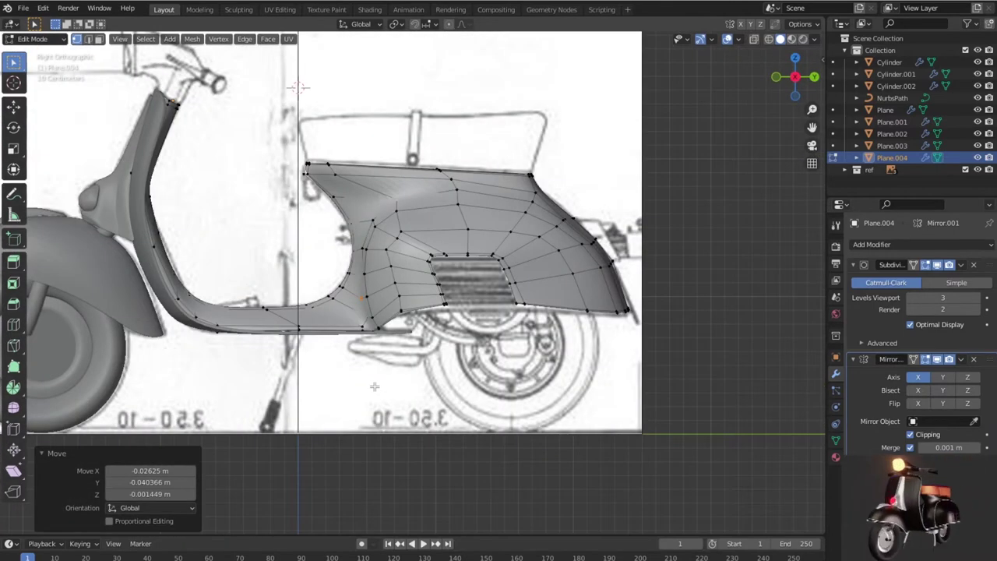
Step: Move three vertices along the cowl's lower edge onto the side-view reference line
scroll(374, 386, "up", 4)
left_click(388, 339, "shift")
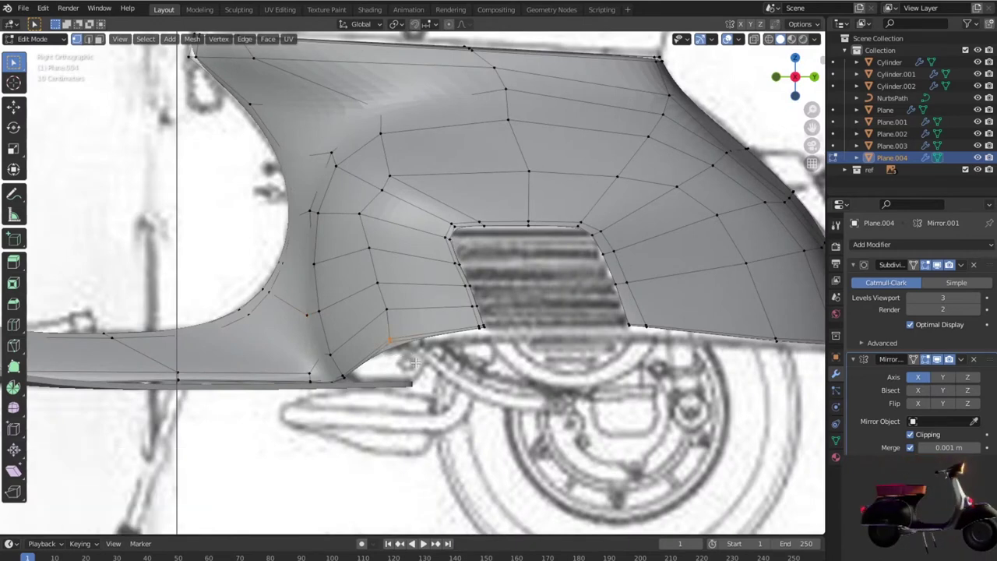
key("g")
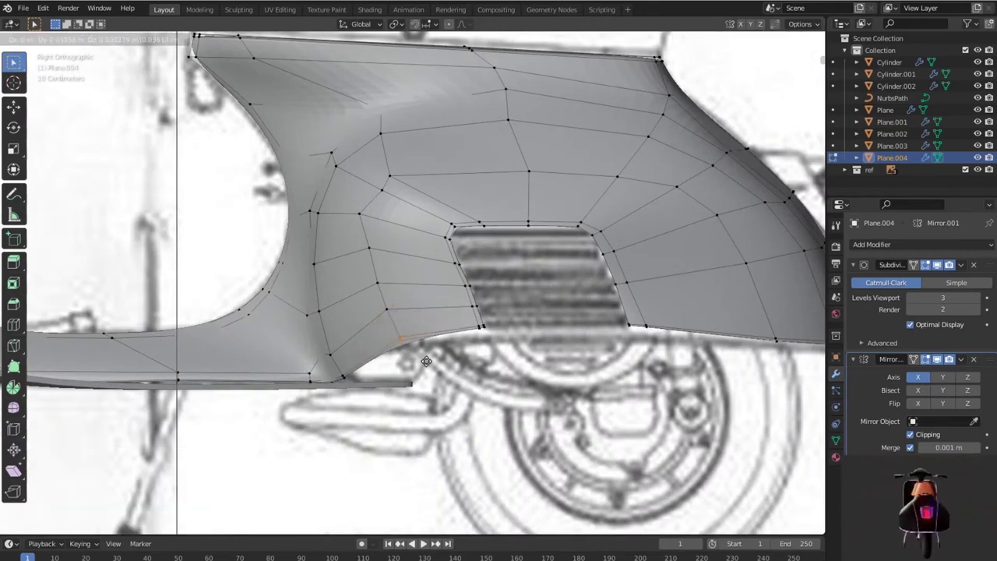
left_click(433, 338)
left_click(492, 334)
key("g")
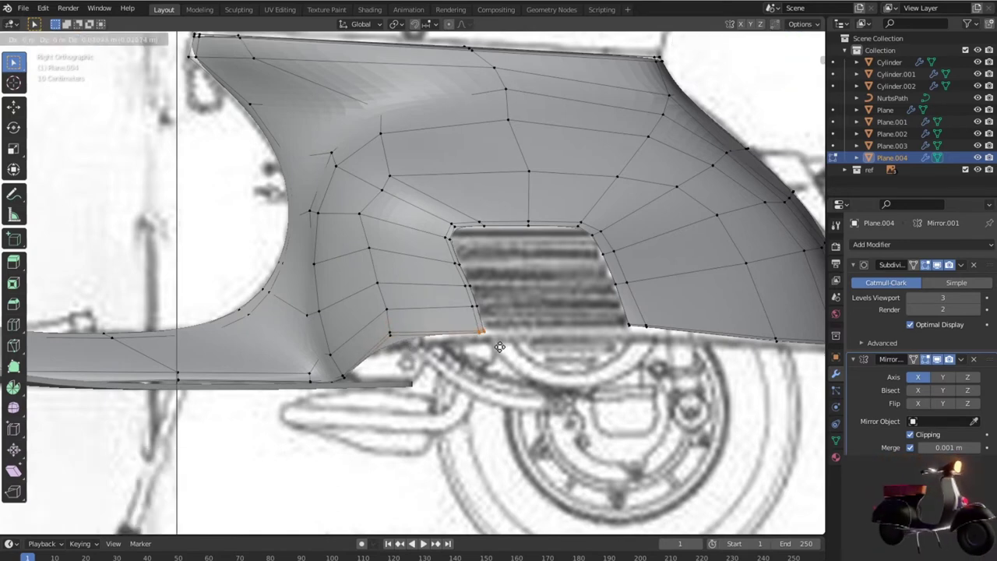
left_click(503, 349)
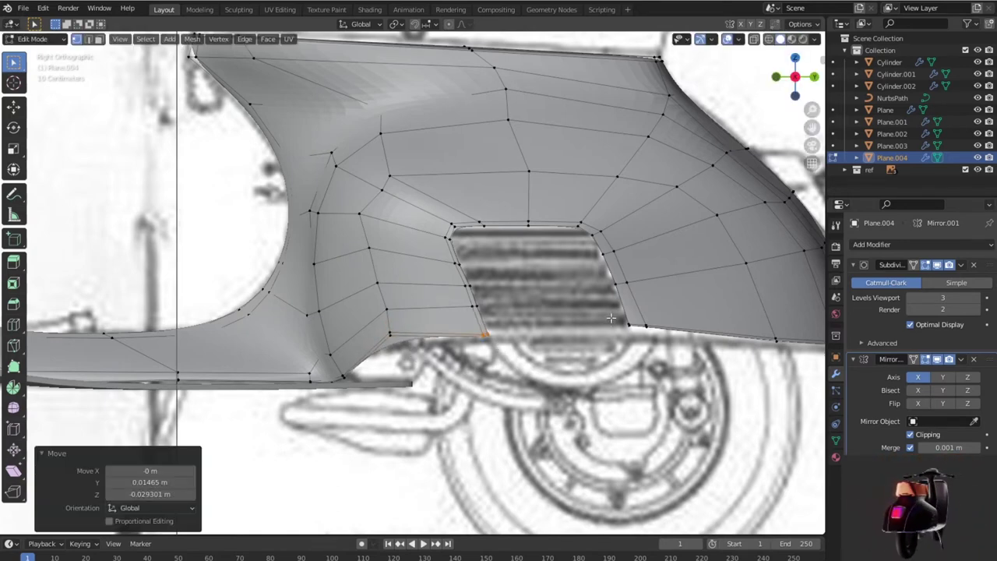
left_click(651, 327)
key("g")
left_click(665, 344)
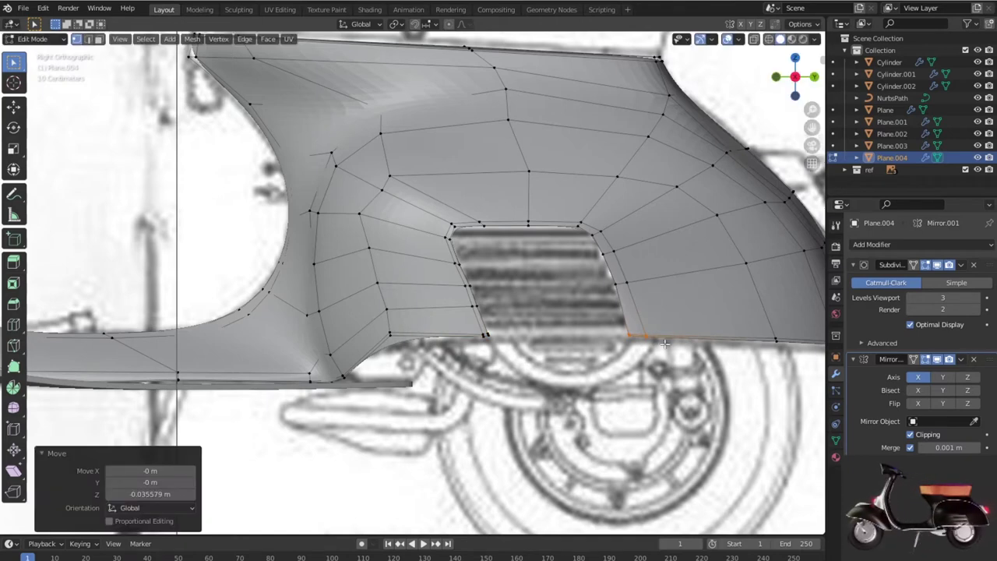
Step: Move the cowl-floorboard corner vertex up-left to Y −0.018836 m, Z 0.05023 m
left_click(351, 380)
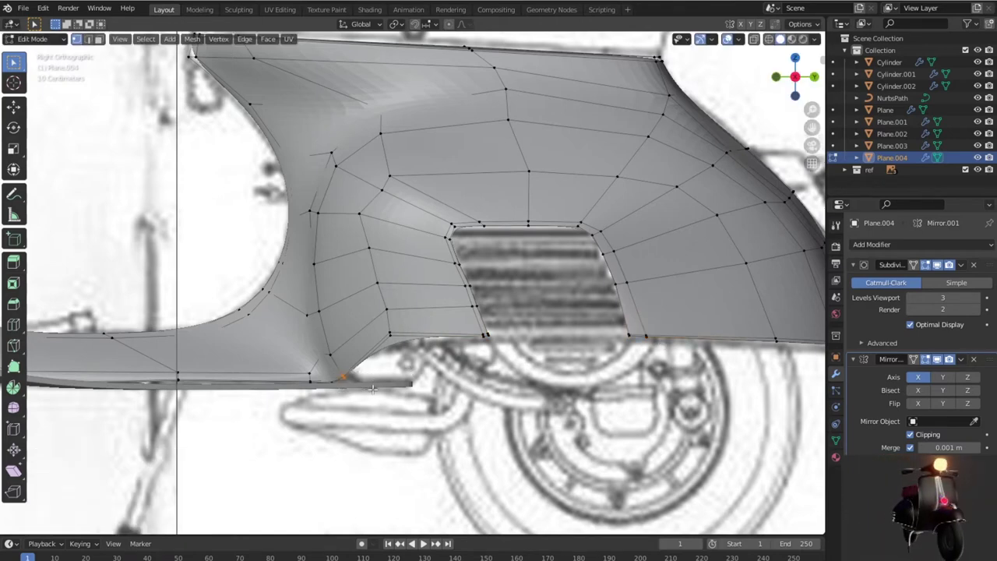
key("g")
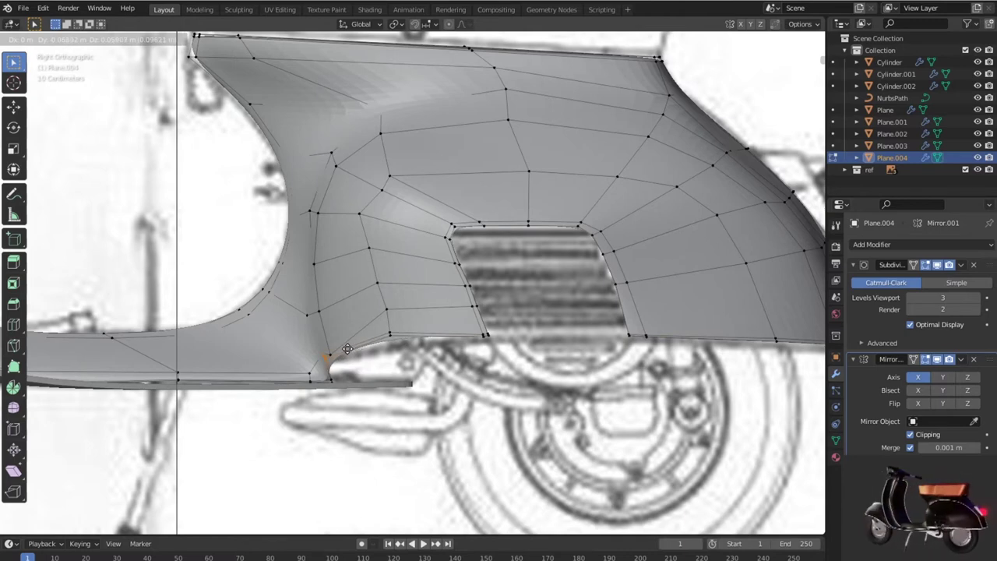
left_click(355, 356)
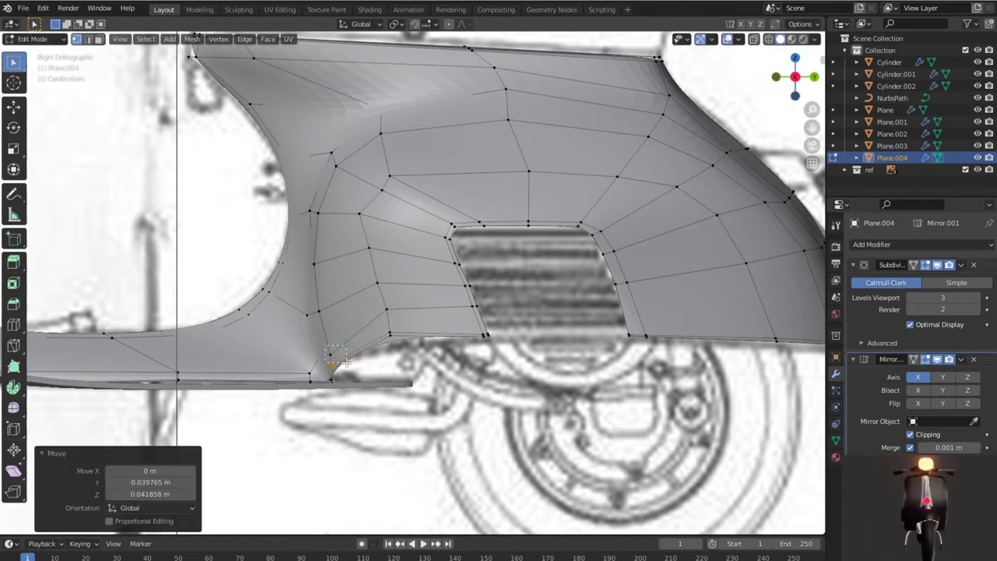
key("g")
left_click(338, 349)
Step: Compare the cowl with the reference in wireframe, then hide the Subdivision modifier in the viewport
key("shift+z")
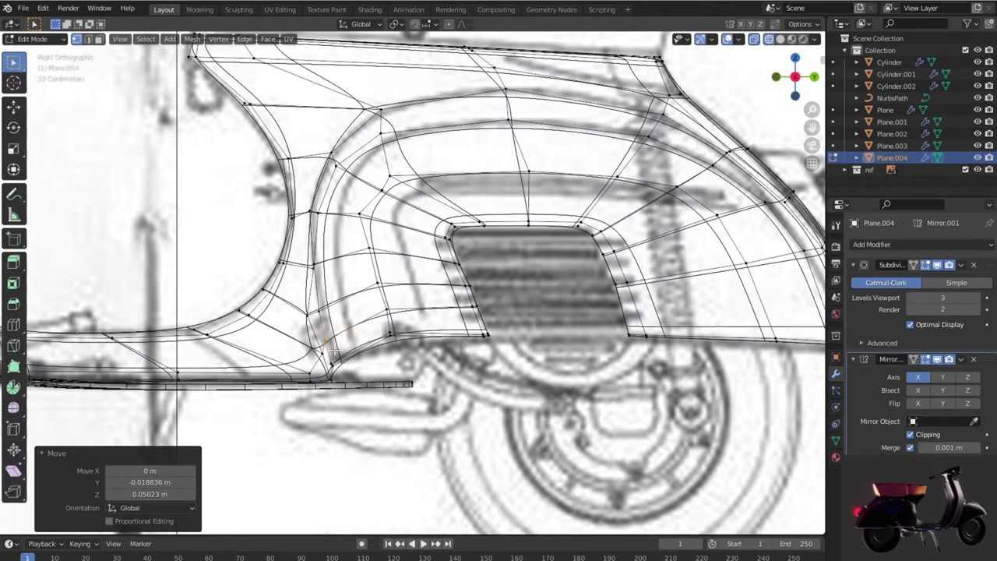
scroll(363, 370, "down", 2)
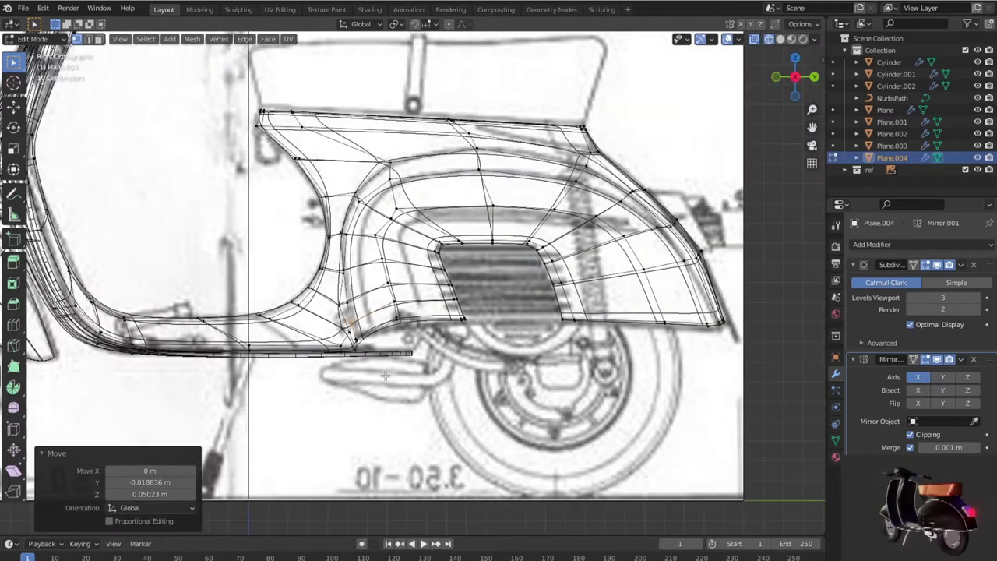
key("shift+z")
scroll(437, 362, "down", 1)
scroll(451, 350, "down", 1)
key("shift+z")
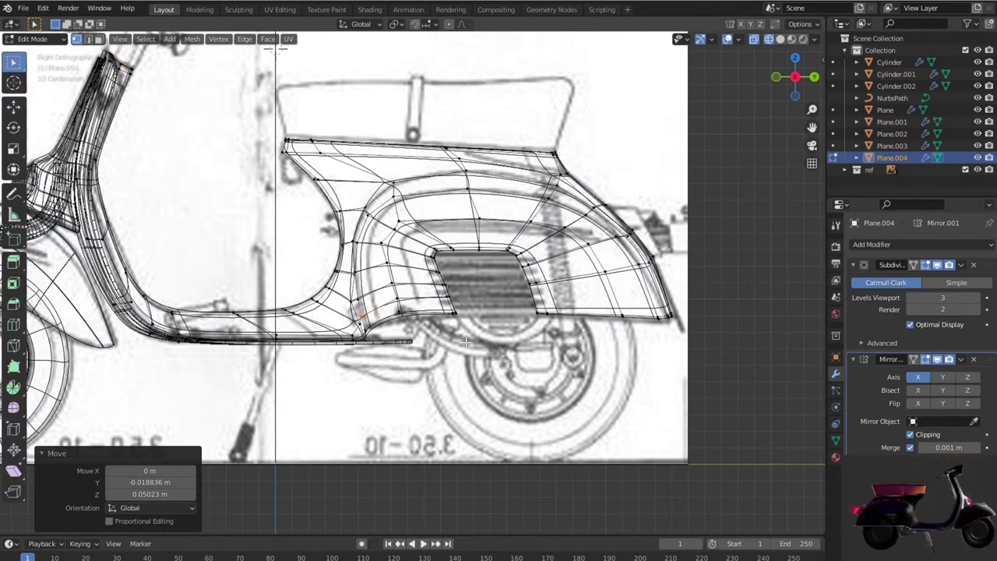
key("shift+z")
left_click(926, 265)
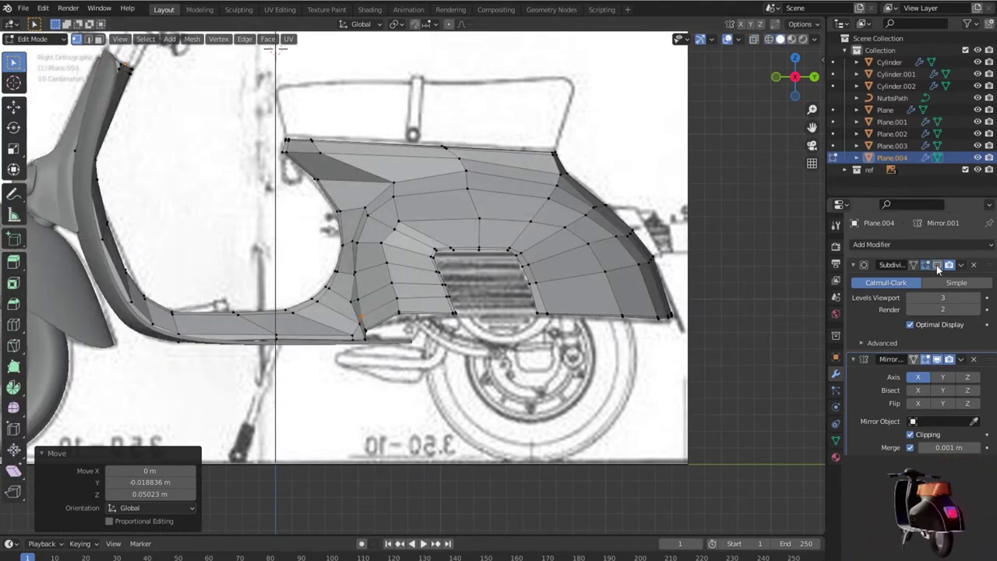
Step: Cut a new edge loop around the rear cowl's wheel arch, slid to factor 0.705
mouse_move(545, 296)
middle_mouse_down()
mouse_move(643, 294)
mouse_move(566, 233)
middle_mouse_up()
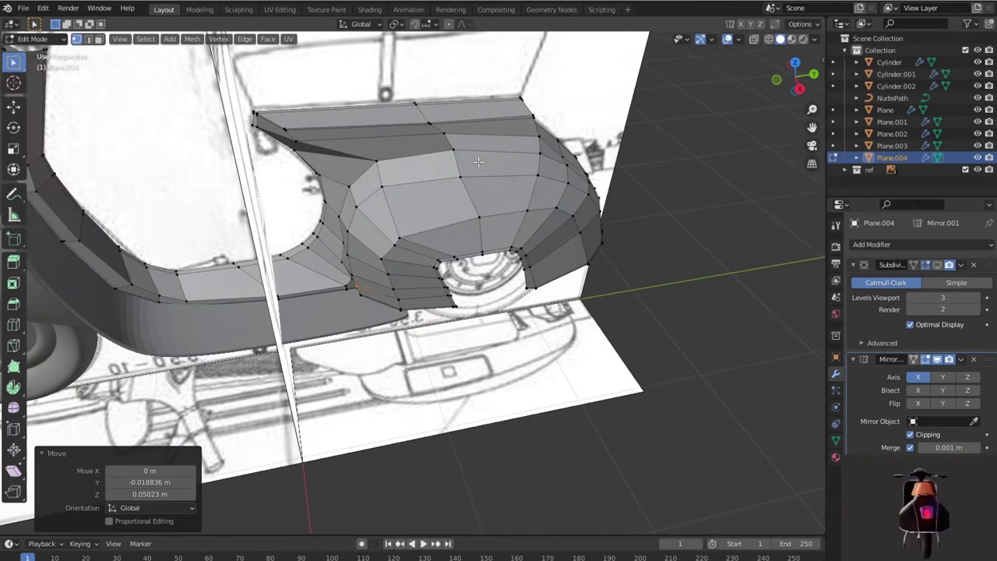
left_click(474, 149, "alt")
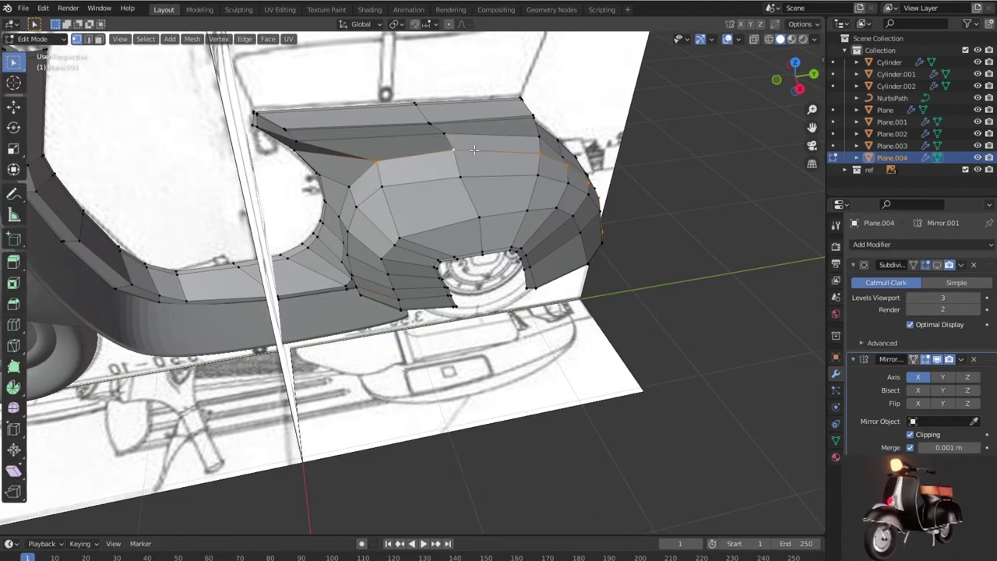
mouse_move(488, 166)
middle_mouse_down()
mouse_move(500, 110)
mouse_move(338, 205)
mouse_move(301, 182)
middle_mouse_up()
scroll(338, 204, "up", 2)
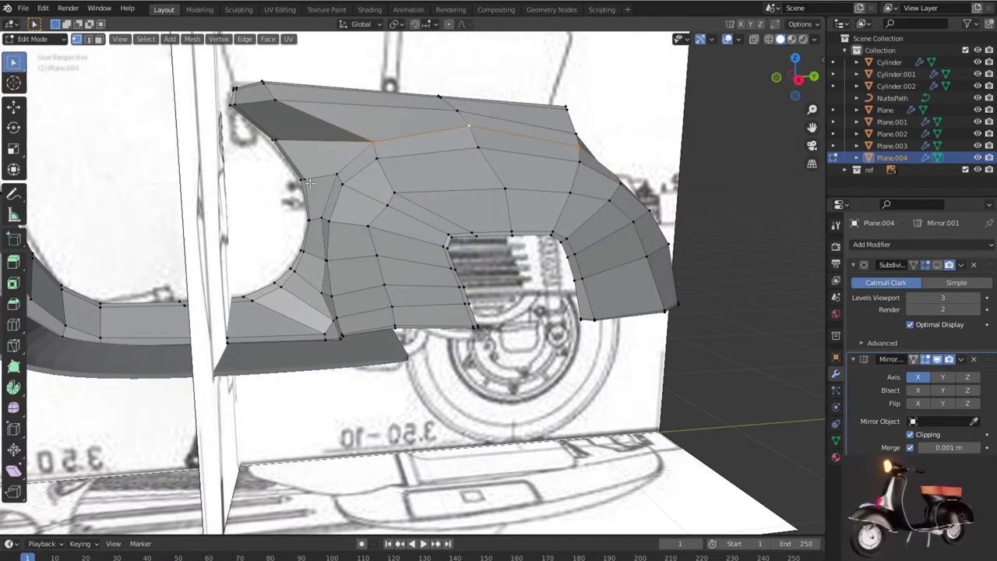
key("ctrl+r")
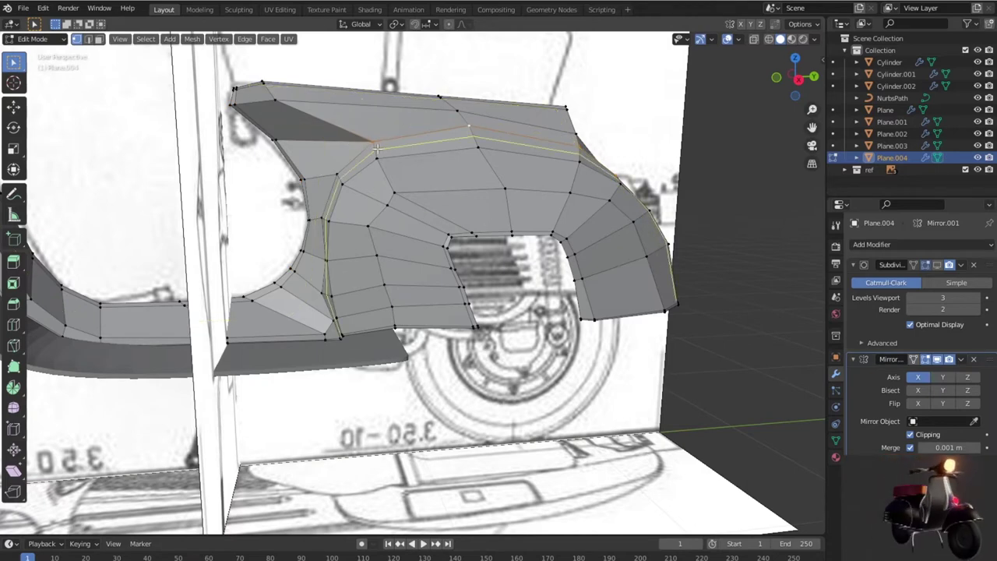
left_click(376, 148)
left_click(376, 142)
Step: In wireframe right view, scale the wheel-arch loop to 0.987, then return to Object Mode
key("z")
key("shift+z")
mouse_move(519, 199)
middle_mouse_down()
mouse_move(535, 232)
mouse_move(555, 239)
middle_mouse_up()
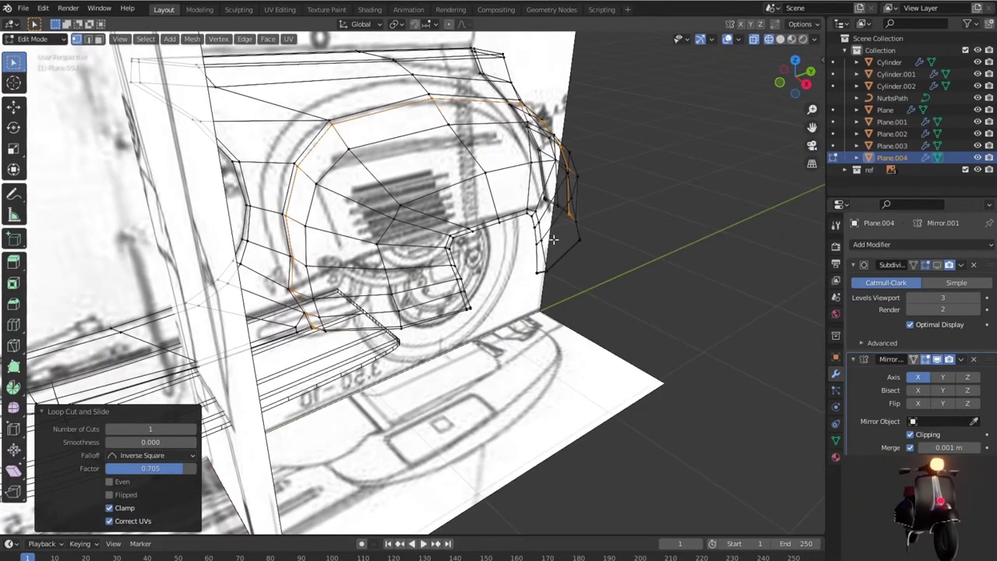
key("KP_3")
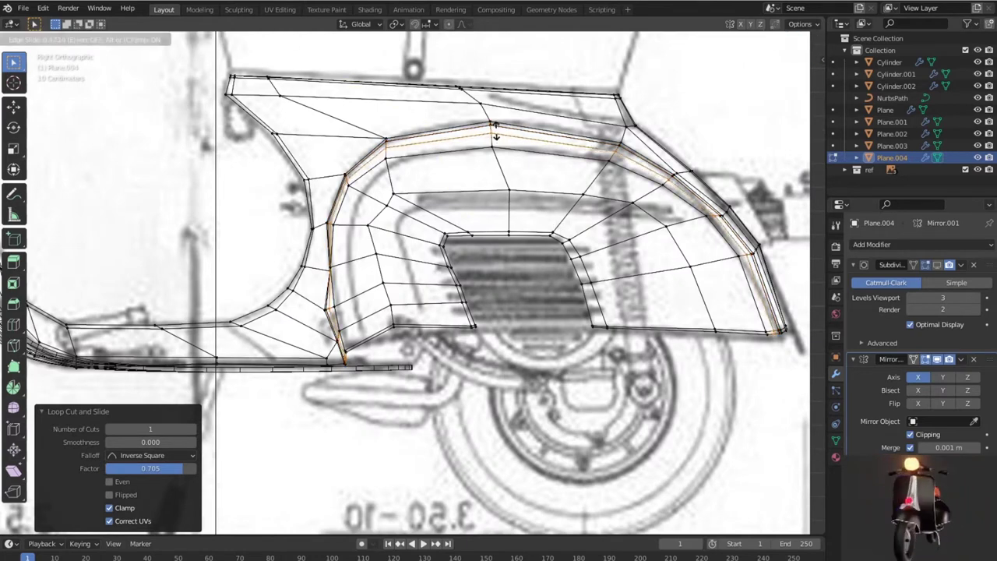
key("g")
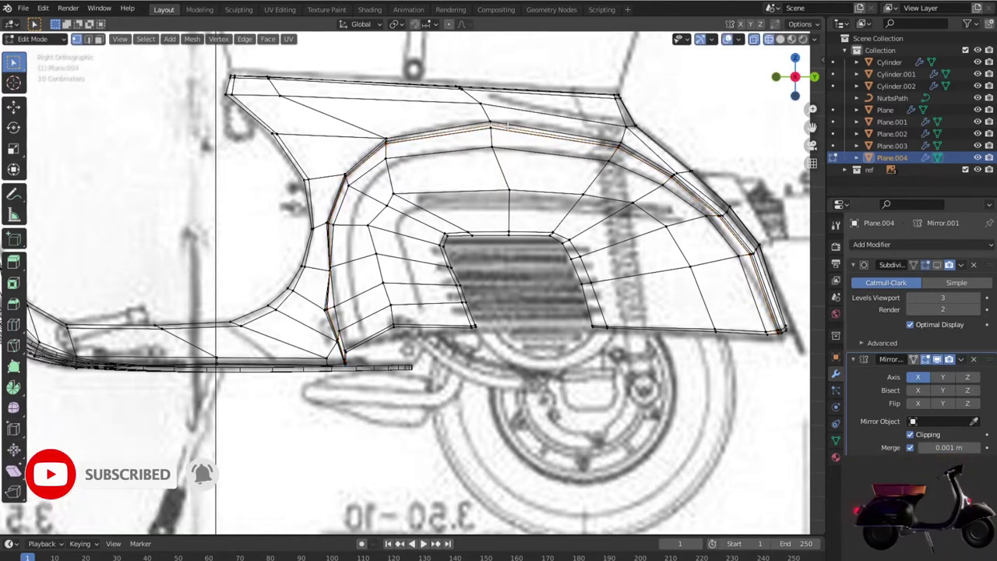
key("s")
left_click(731, 316)
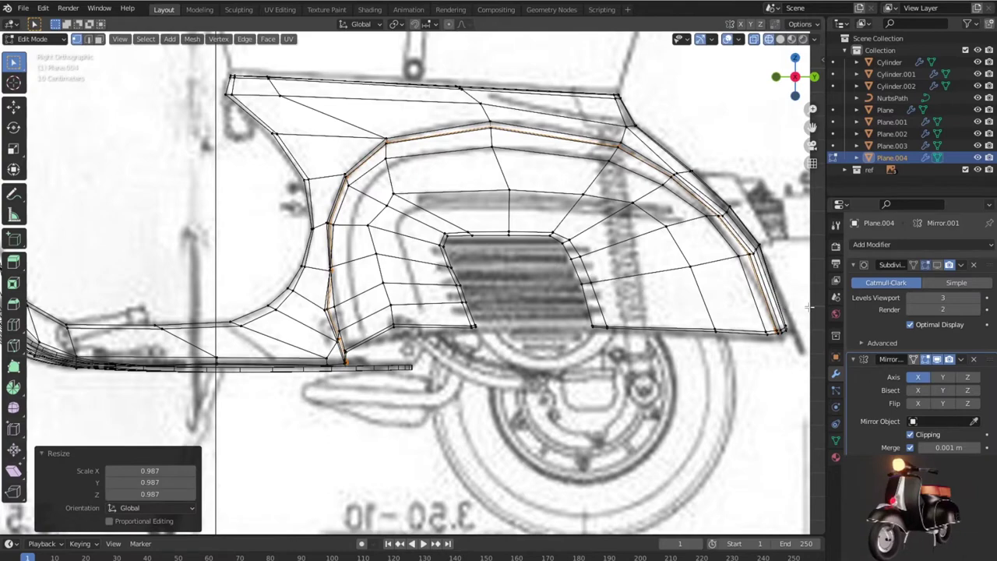
left_click(927, 265)
key("shift+z")
mouse_move(668, 252)
middle_mouse_down()
mouse_move(656, 259)
mouse_move(662, 309)
mouse_move(572, 306)
mouse_move(529, 281)
mouse_move(605, 258)
mouse_move(663, 263)
middle_mouse_up()
key("Tab")
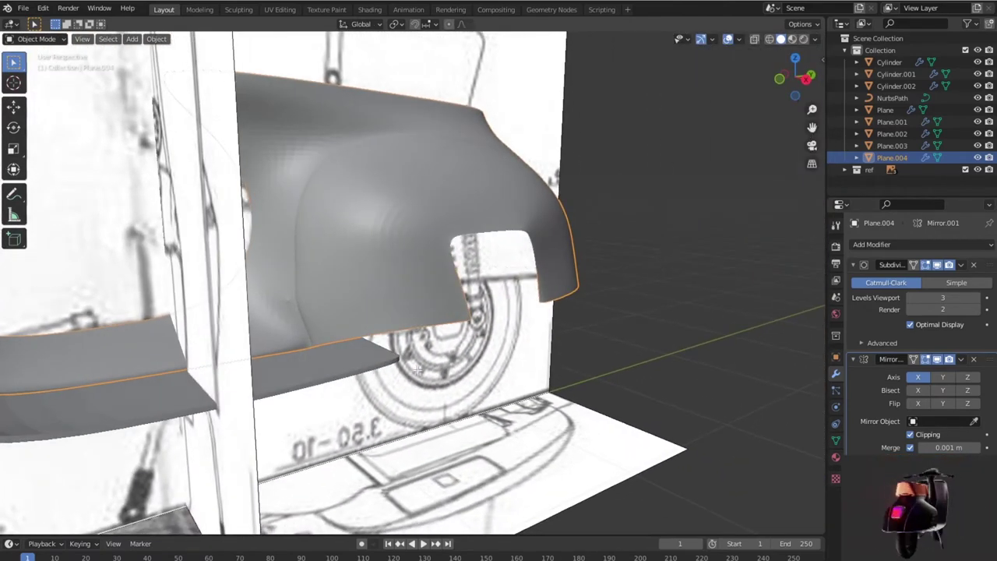
Step: With X-ray on, merge the stray vertices at the cowl's lower front corner at center
key("Tab")
scroll(343, 354, "up", 3)
scroll(341, 351, "up", 2)
scroll(331, 359, "up", 3)
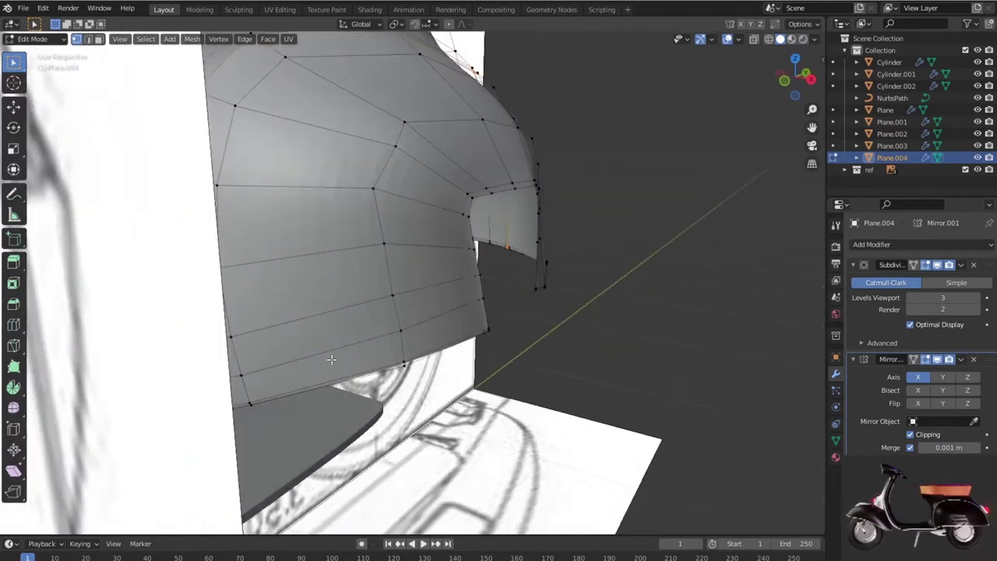
scroll(330, 361, "up", 2)
key("Tab")
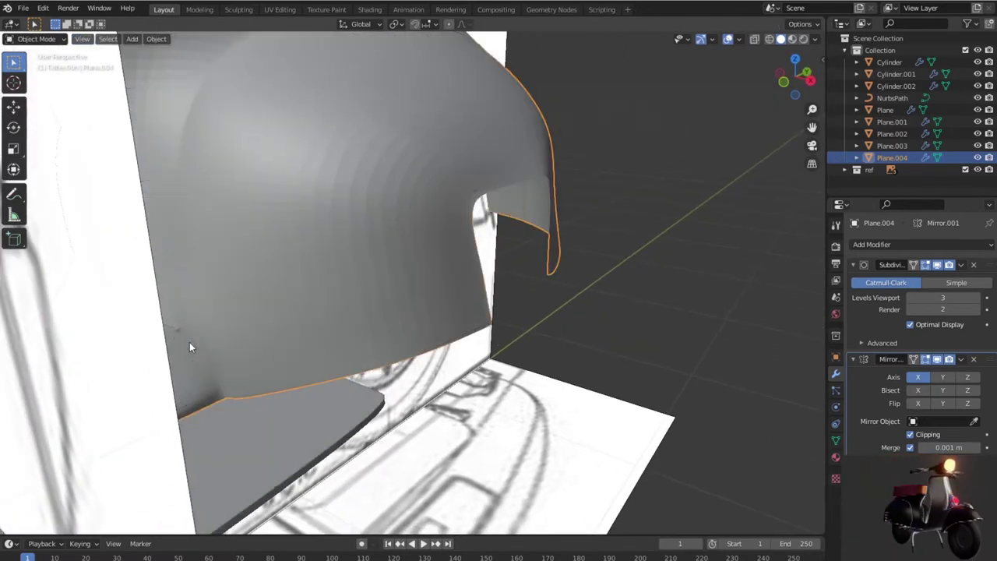
scroll(189, 342, "up", 2)
key("Tab")
key("alt+z")
middle_click_drag(216, 366, 252, 335)
scroll(272, 322, "up", 3)
scroll(272, 322, "down", 2)
left_click(201, 299, "shift")
key("m")
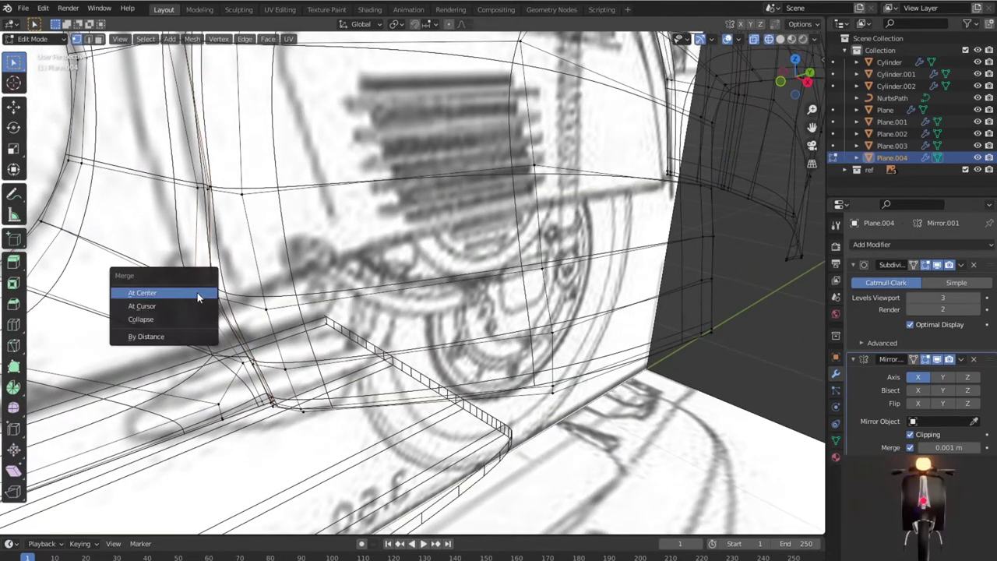
left_click(198, 293)
Step: Nudge the lower front corner vertex into place and return to Object Mode
key("shift+z")
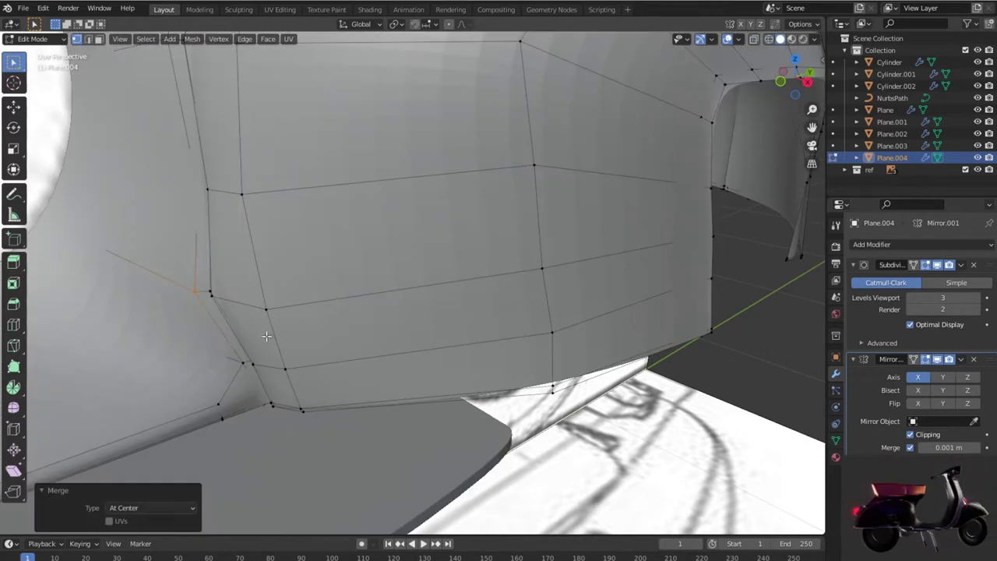
left_click(212, 295)
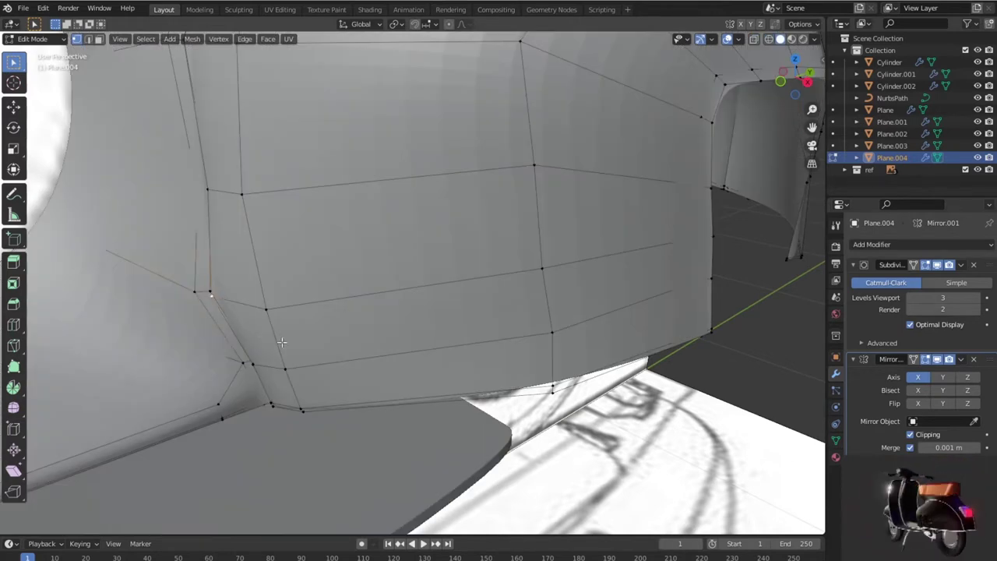
key("g")
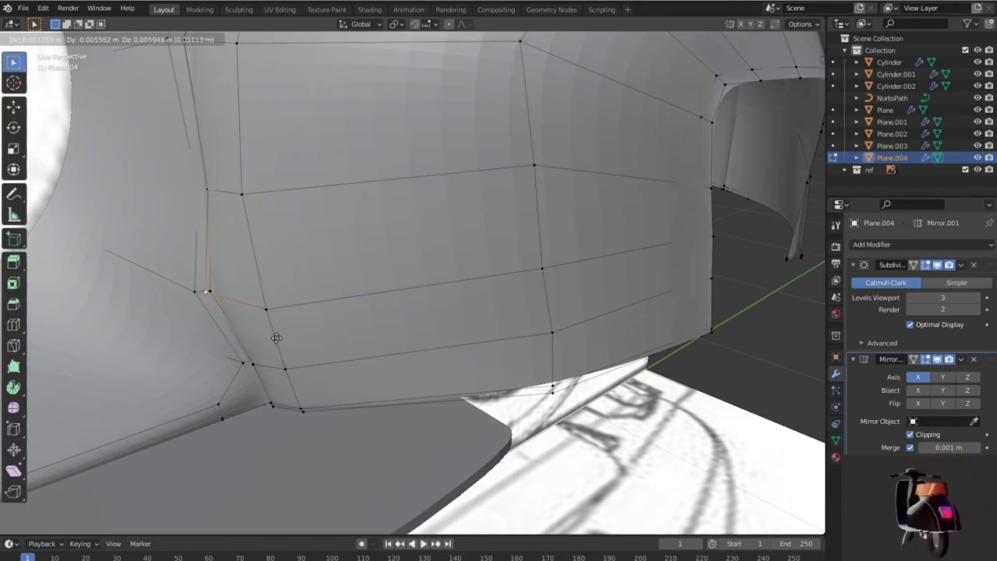
left_click(276, 338)
key("shift+z")
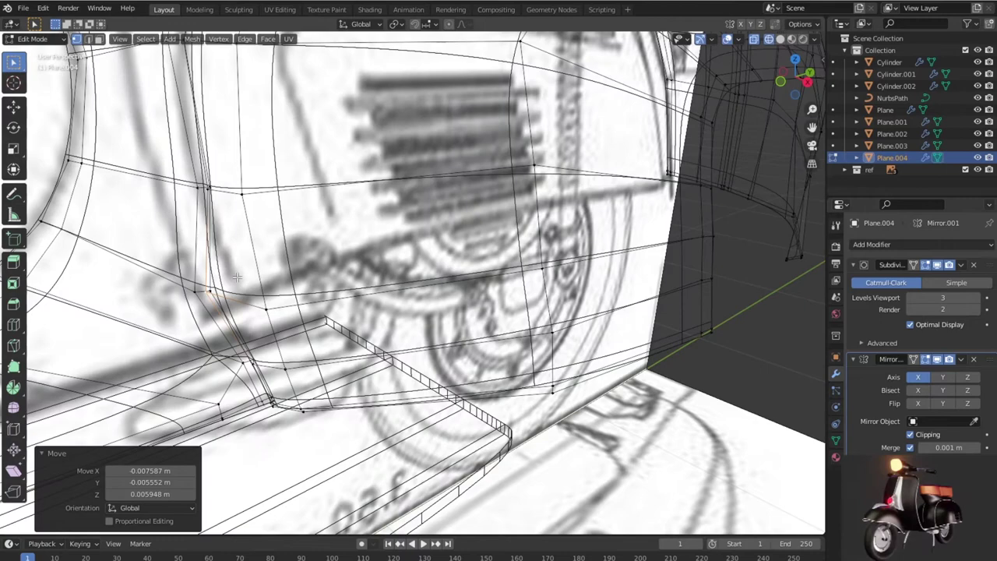
key("Tab")
key("shift+z")
mouse_move(332, 286)
middle_mouse_down()
mouse_move(406, 314)
mouse_move(236, 336)
mouse_move(479, 293)
mouse_move(499, 302)
mouse_move(361, 299)
mouse_move(327, 254)
mouse_move(347, 244)
mouse_move(410, 250)
mouse_move(479, 278)
mouse_move(588, 279)
mouse_move(401, 196)
mouse_move(574, 268)
middle_mouse_up()
scroll(407, 315, "down", 3)
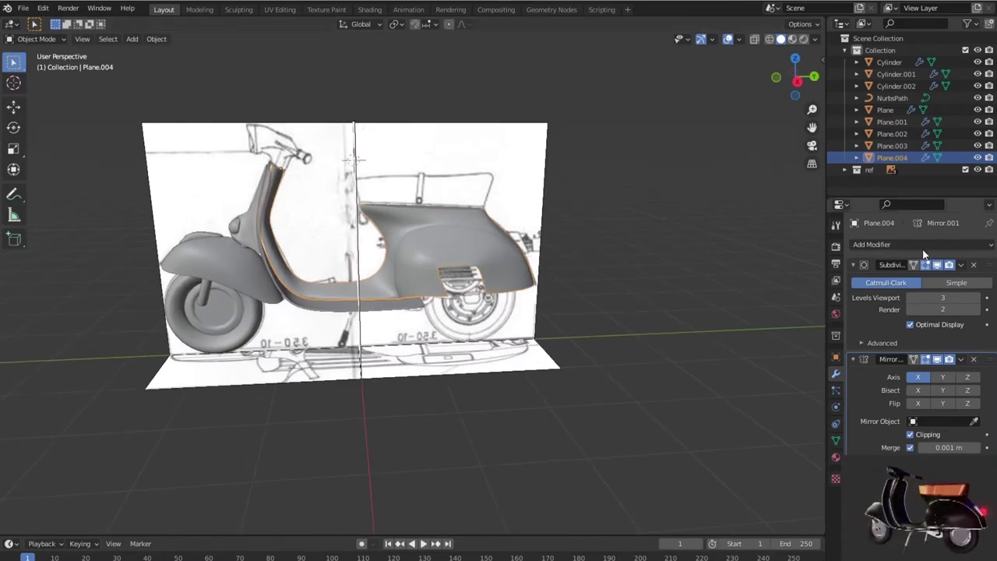
Step: Add a Solidify modifier to give the rear cowl thickness
left_click(920, 244)
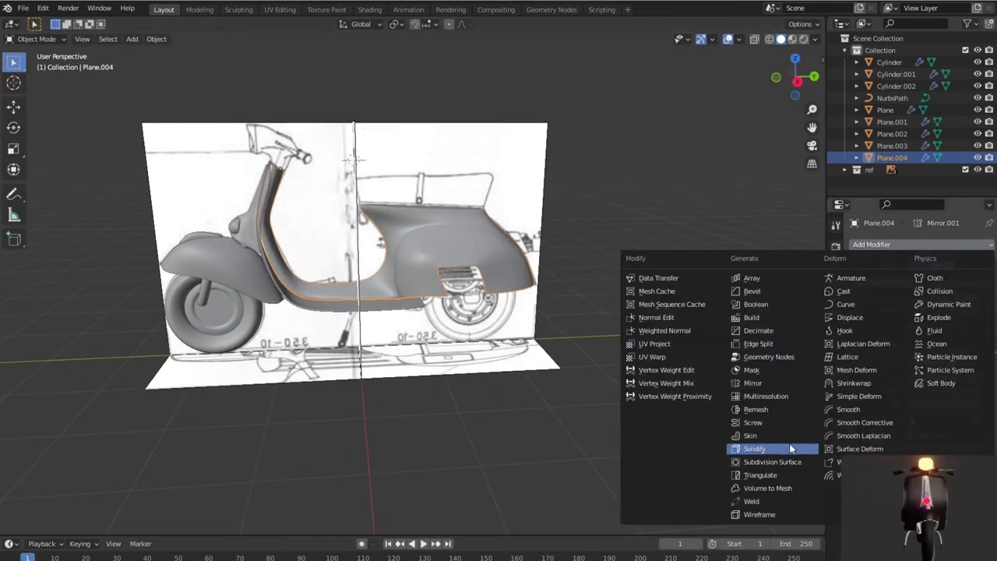
left_click(791, 448)
mouse_move(668, 356)
middle_mouse_down()
mouse_move(563, 300)
mouse_move(608, 360)
middle_mouse_up()
scroll(609, 361, "up", 4)
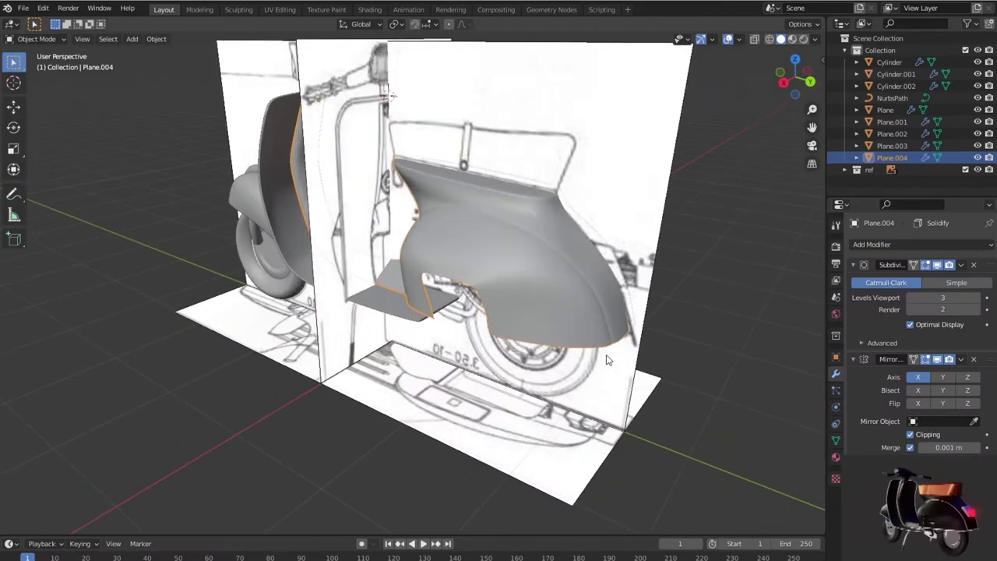
middle_click_drag(502, 365, 766, 379)
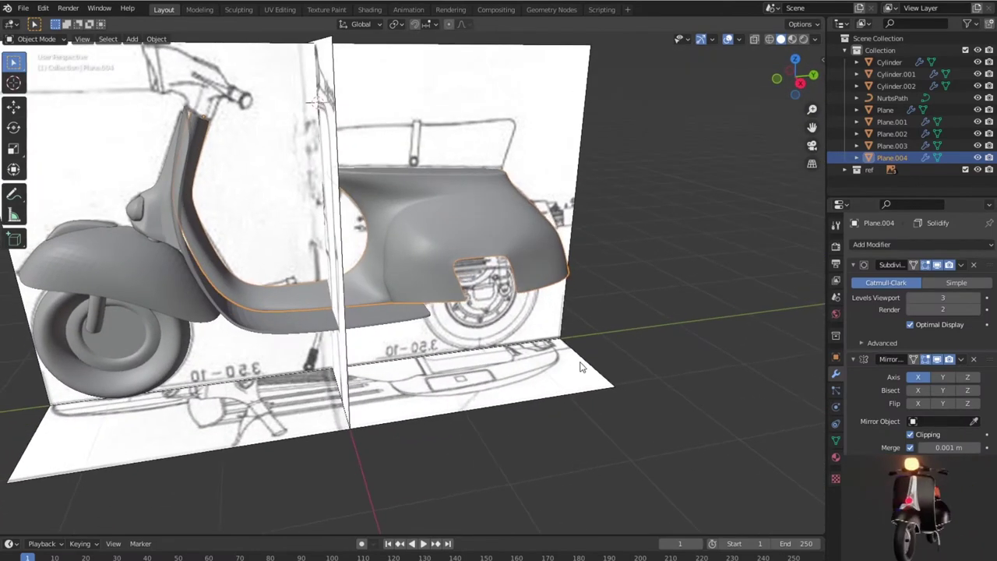
scroll(766, 379, "up", 3)
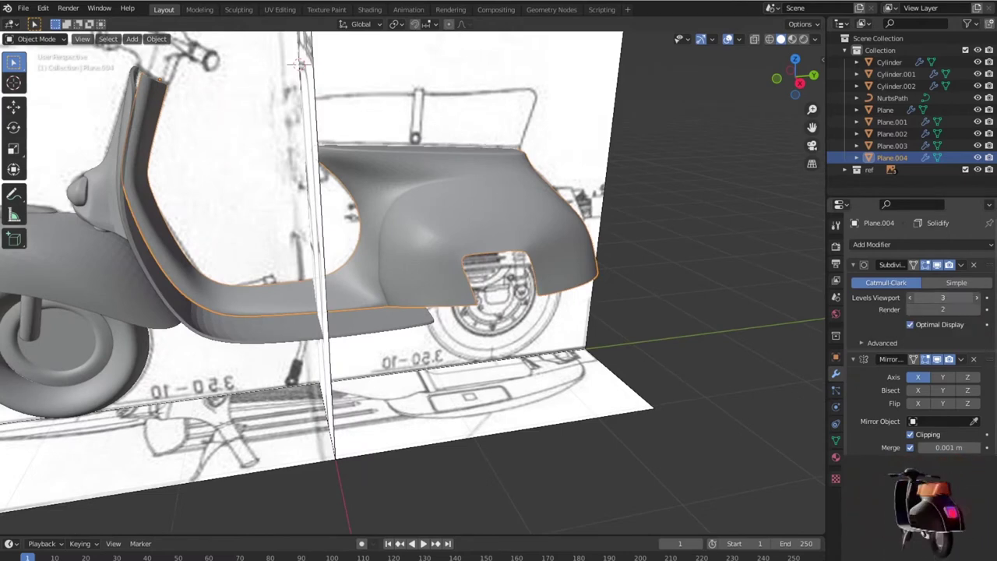
Step: Raise the Subdivision modifier's viewport levels to 5
left_click(910, 298)
left_click_drag(943, 297, 966, 298)
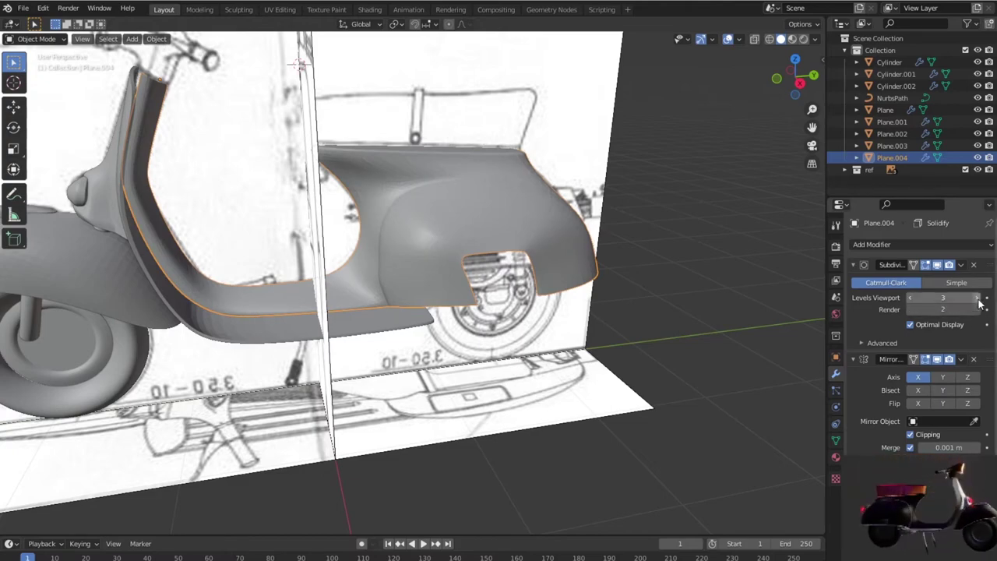
key("ctrl+5")
mouse_move(657, 411)
middle_mouse_down()
mouse_move(567, 394)
mouse_move(488, 333)
mouse_move(462, 357)
mouse_move(425, 366)
middle_mouse_up()
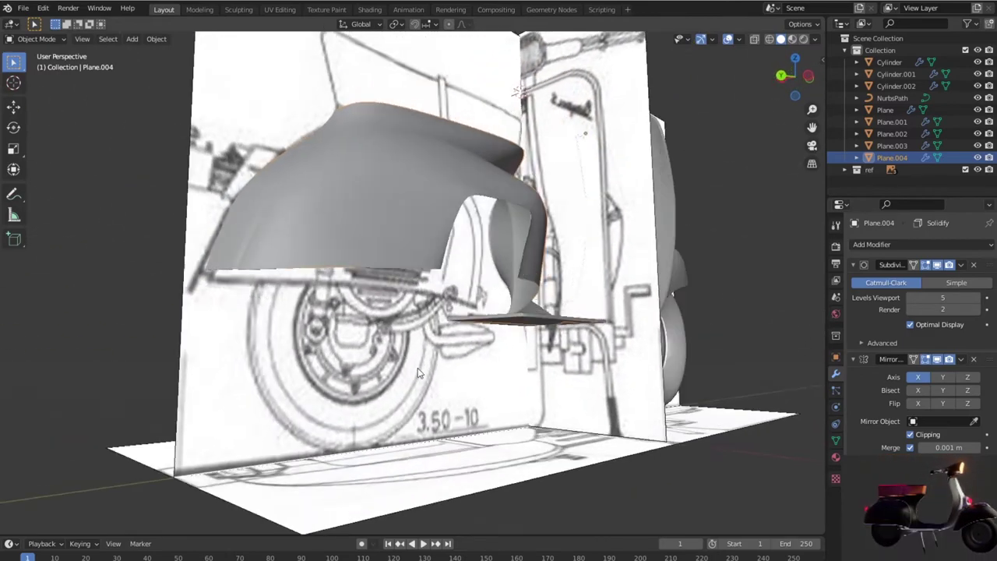
scroll(407, 370, "up", 2)
scroll(404, 377, "up", 2)
scroll(463, 354, "down", 5)
mouse_move(463, 355)
middle_mouse_down()
mouse_move(634, 425)
mouse_move(668, 415)
mouse_move(663, 399)
middle_mouse_up()
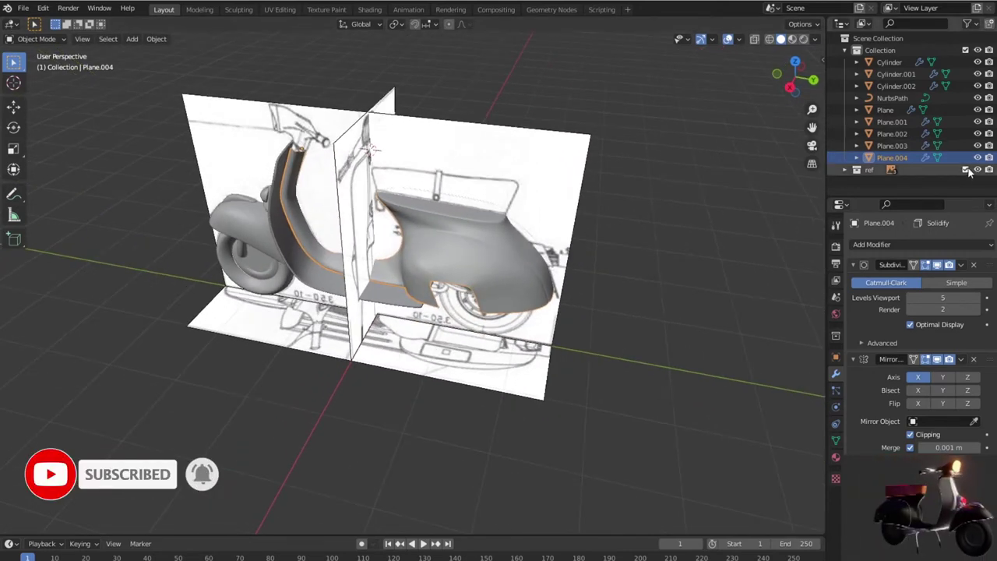
Step: Hide the ref collection, deselect Plane.004, and set viewport subdivision levels to 2
left_click(966, 169)
left_click(686, 400)
mouse_move(597, 403)
middle_mouse_down()
mouse_move(455, 399)
mouse_move(436, 348)
mouse_move(398, 372)
mouse_move(294, 397)
mouse_move(407, 465)
mouse_move(559, 370)
middle_mouse_up()
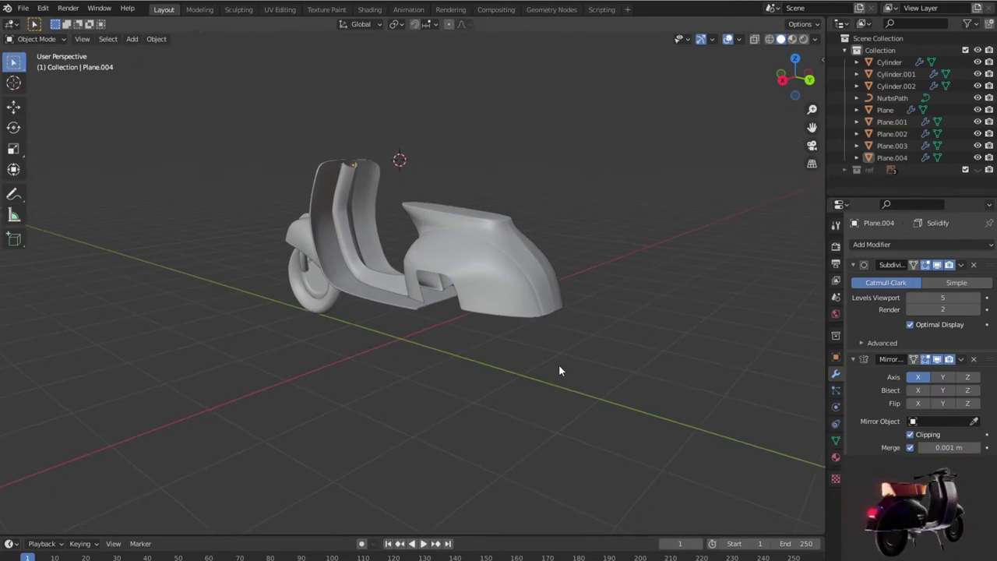
left_click(909, 297)
left_click(909, 297)
Step: Orbit around the bare scooter body from side, top and front, ending in right view
mouse_move(657, 407)
middle_mouse_down()
mouse_move(567, 435)
mouse_move(561, 421)
mouse_move(505, 390)
mouse_move(535, 363)
mouse_move(628, 397)
mouse_move(611, 415)
mouse_move(683, 371)
mouse_move(732, 379)
middle_mouse_up()
scroll(561, 425, "up", 3)
scroll(624, 397, "down", 3)
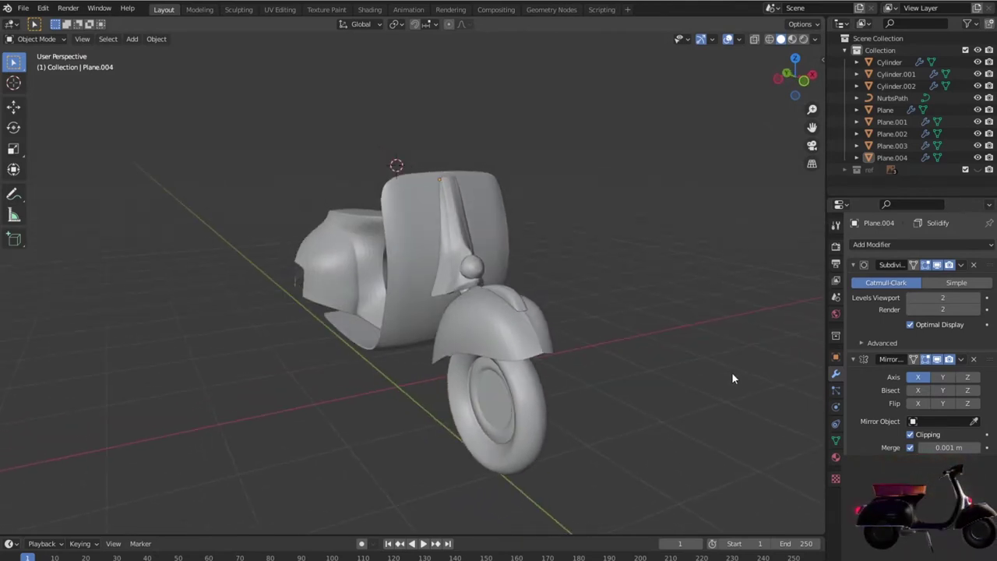
mouse_move(702, 364)
middle_mouse_down()
mouse_move(639, 400)
mouse_move(648, 426)
mouse_move(649, 416)
mouse_move(538, 403)
mouse_move(460, 361)
middle_mouse_up()
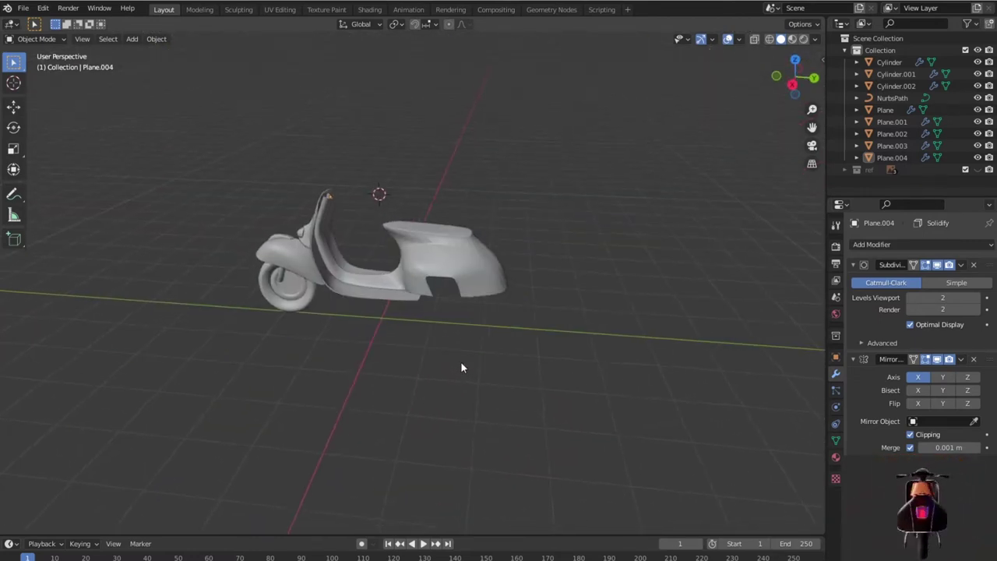
scroll(456, 323, "up", 3)
scroll(443, 315, "up", 1)
middle_click_drag(443, 320, 683, 298)
scroll(523, 311, "down", 2)
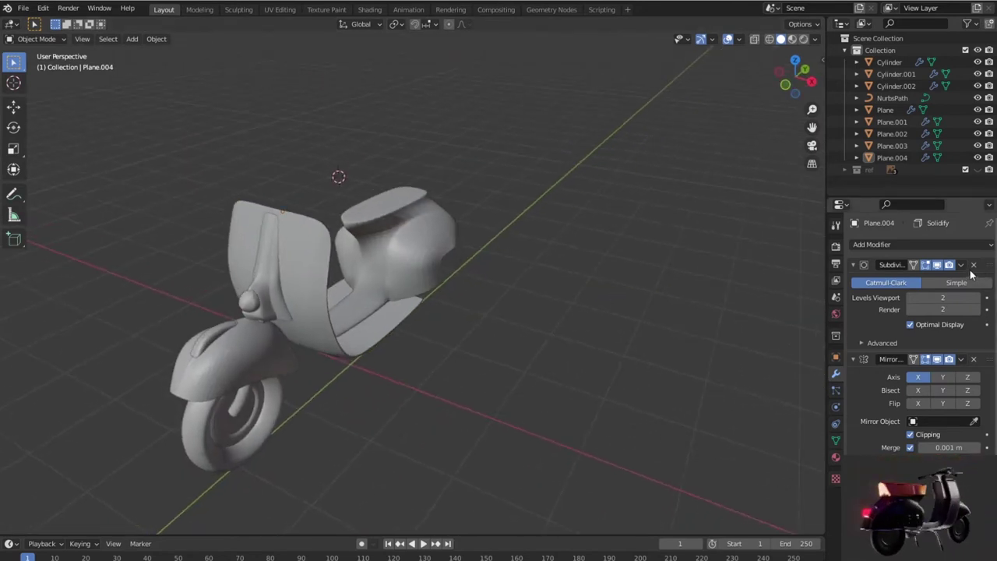
middle_click_drag(585, 330, 513, 333)
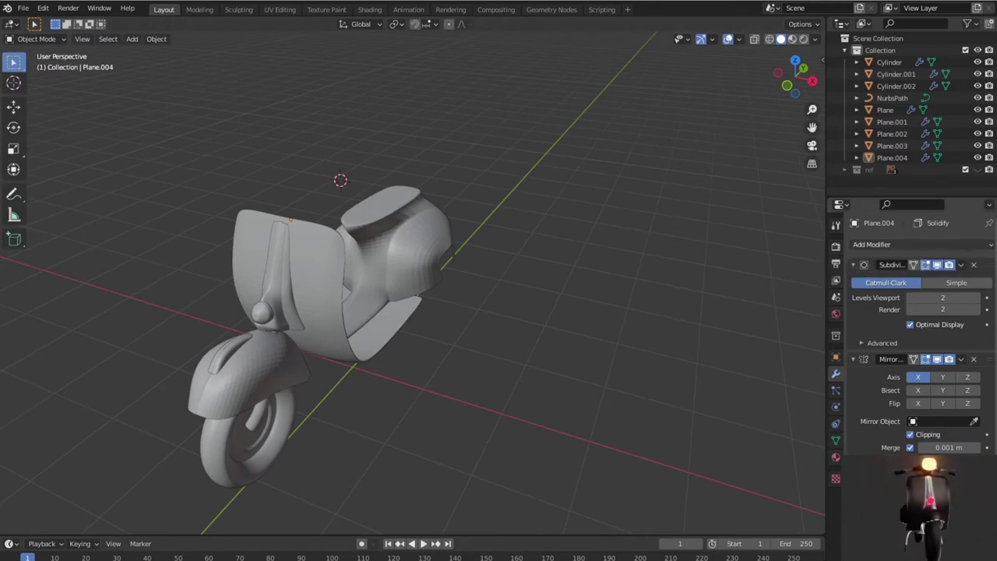
mouse_move(382, 367)
middle_mouse_down()
mouse_move(480, 325)
mouse_move(280, 327)
mouse_move(227, 300)
mouse_move(257, 278)
mouse_move(401, 276)
middle_mouse_up()
key("KP_3")
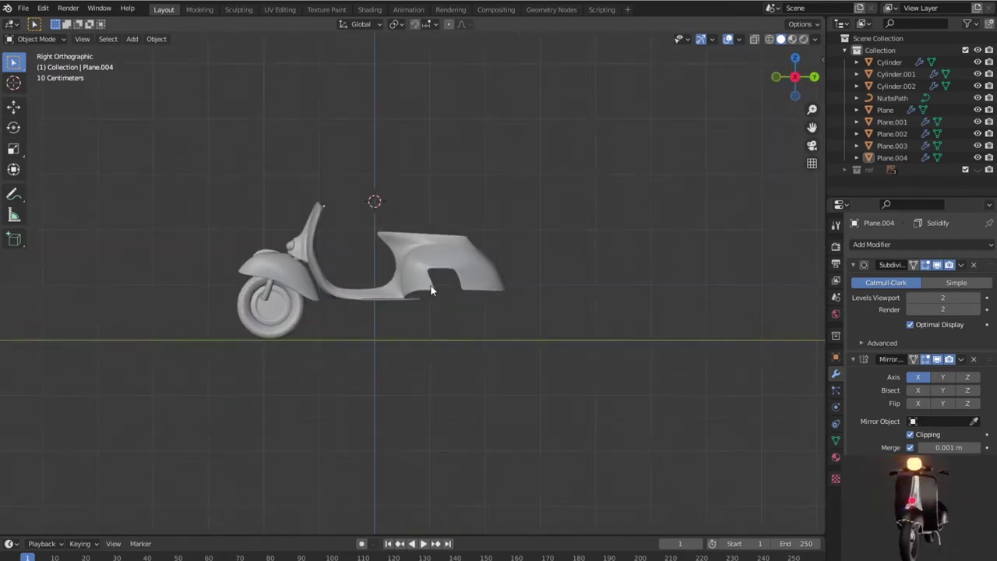
left_click(978, 169)
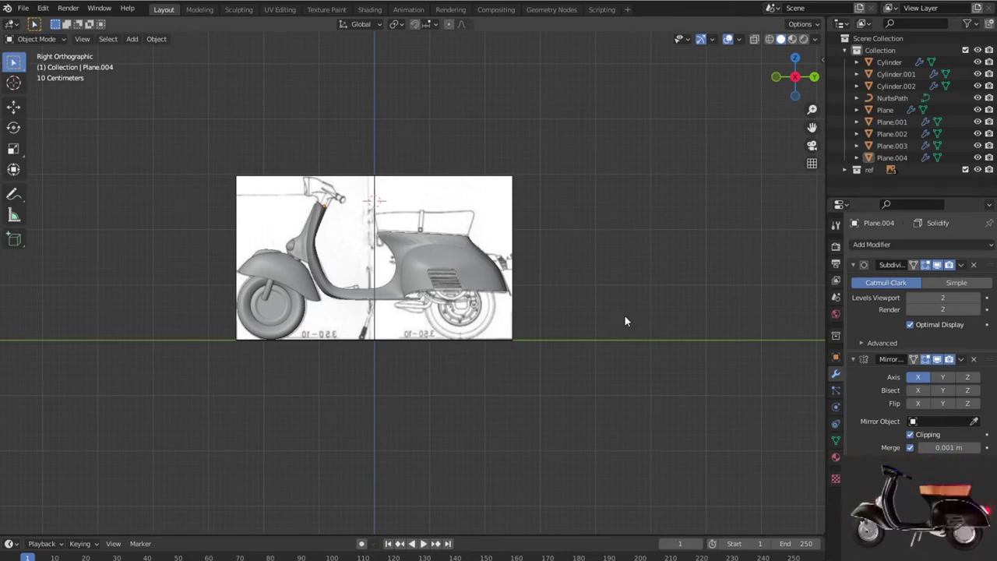
scroll(625, 319, "up", 2)
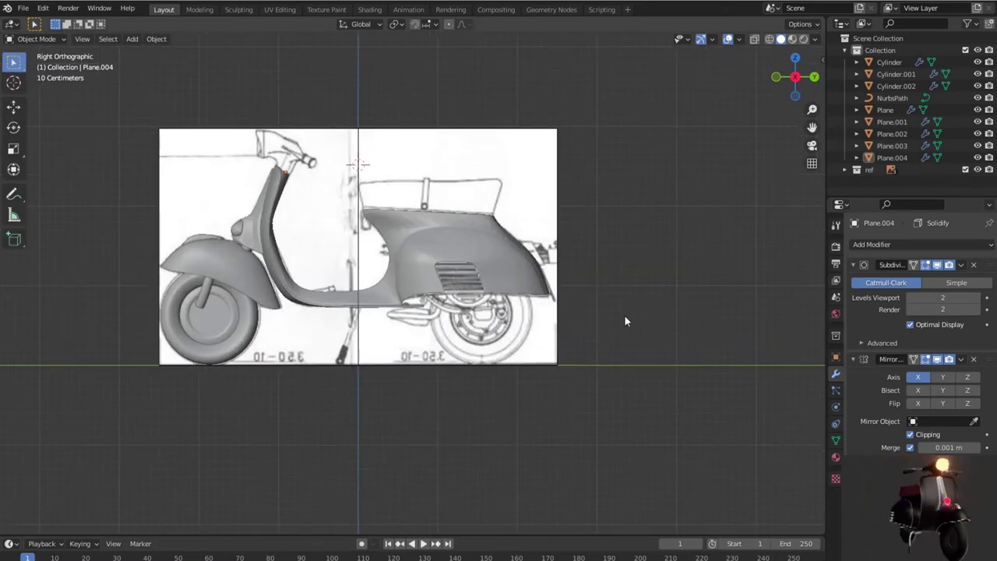
scroll(624, 320, "up", 3)
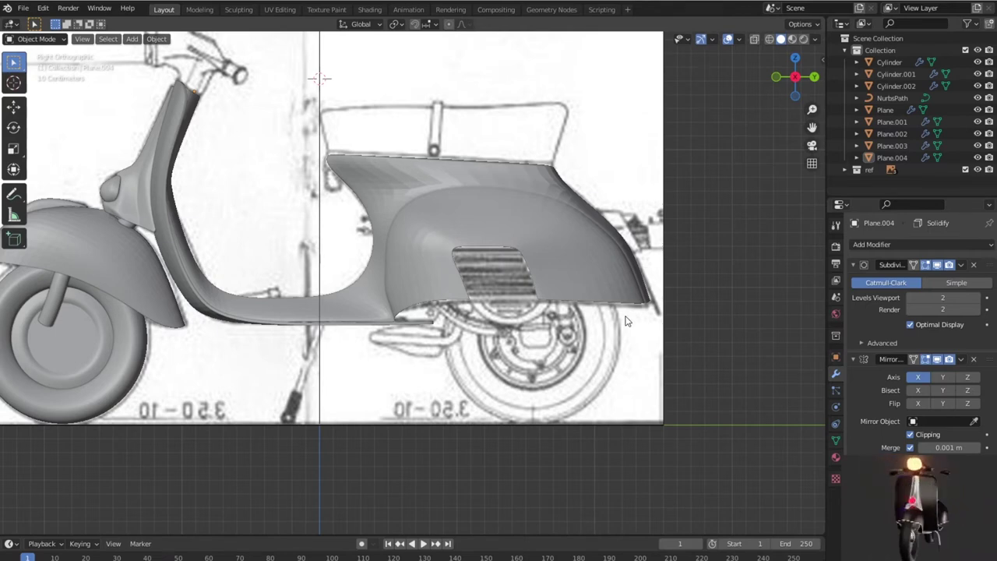
scroll(625, 321, "down", 1)
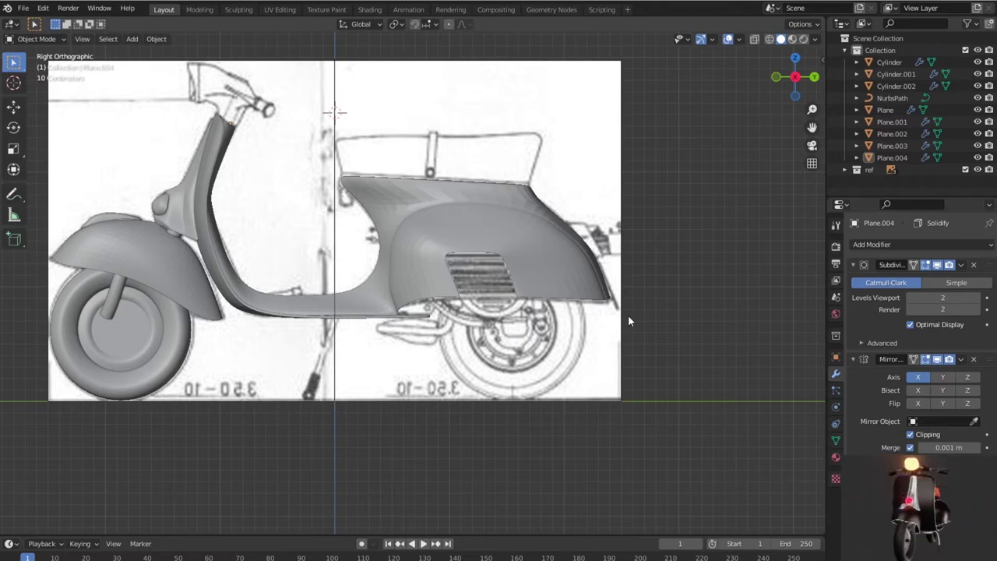
mouse_move(628, 320)
middle_mouse_down()
mouse_move(597, 358)
mouse_move(598, 405)
mouse_move(477, 387)
middle_mouse_up()
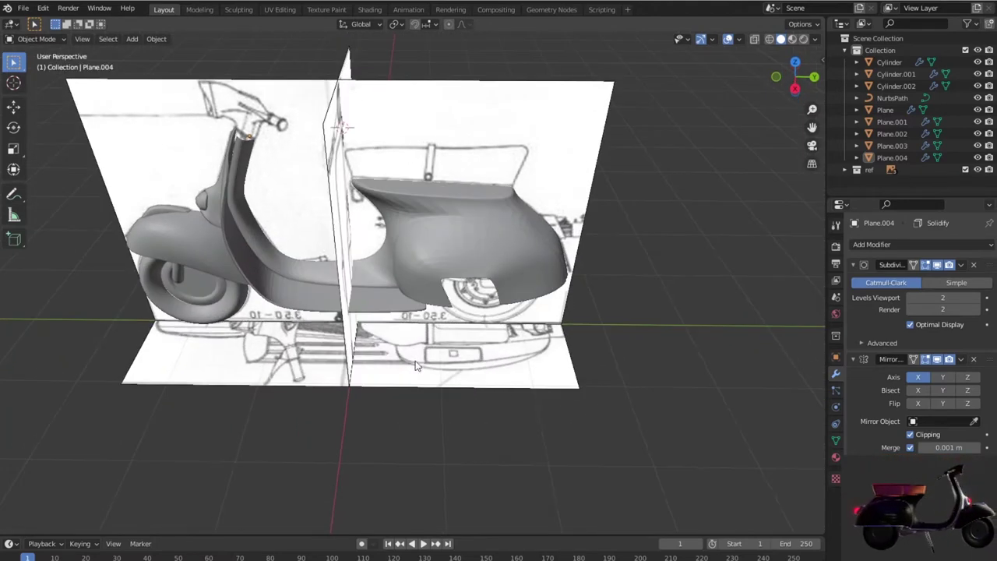
left_click(323, 276)
Step: Enter Edit Mode in right view with wireframe and the Subdivision preview hidden
key("Tab")
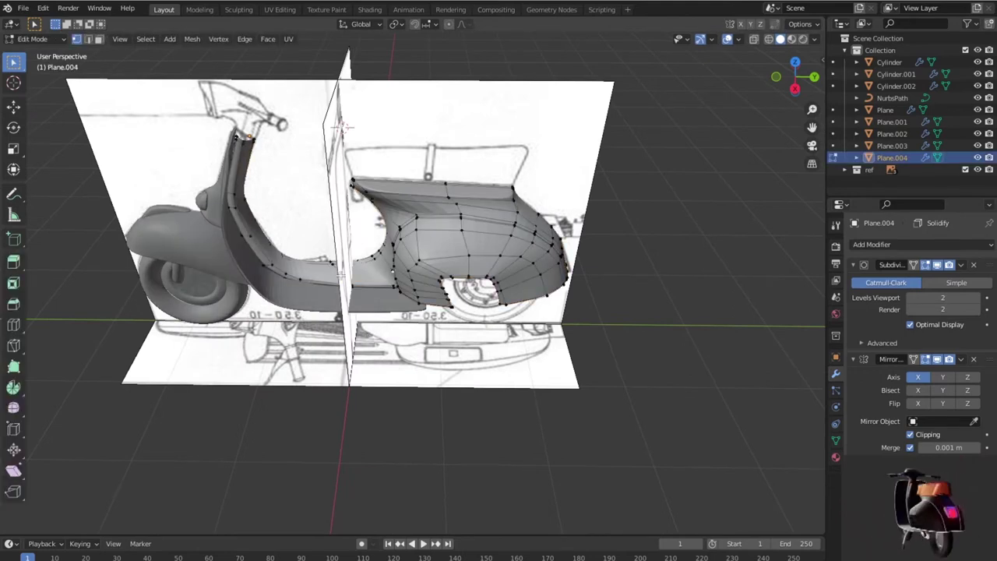
scroll(341, 273, "up", 2)
middle_click_drag(340, 272, 342, 269)
key("KP_3")
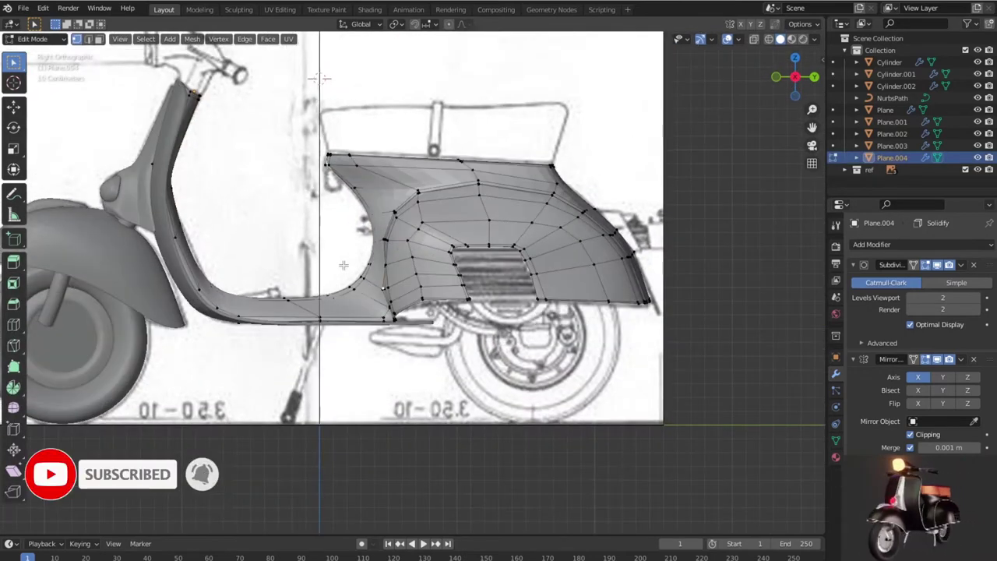
key("shift+z")
scroll(343, 265, "up", 1)
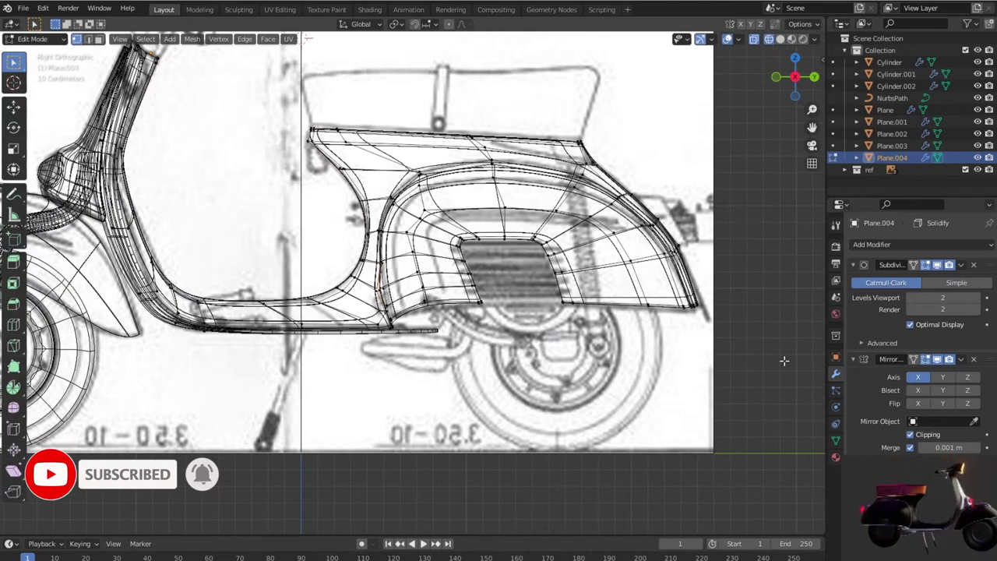
left_click(938, 265)
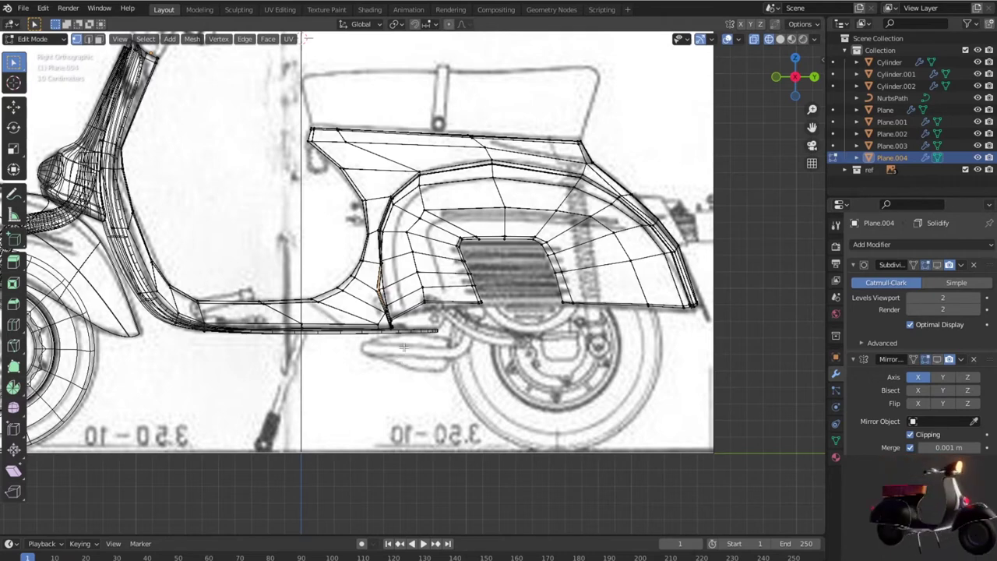
scroll(403, 343, "down", 1)
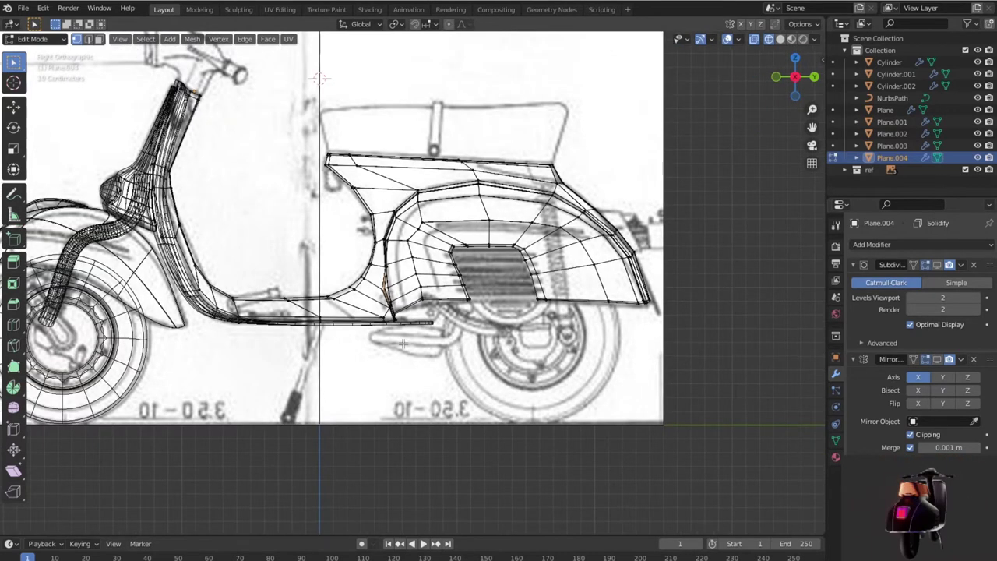
key("shift+z")
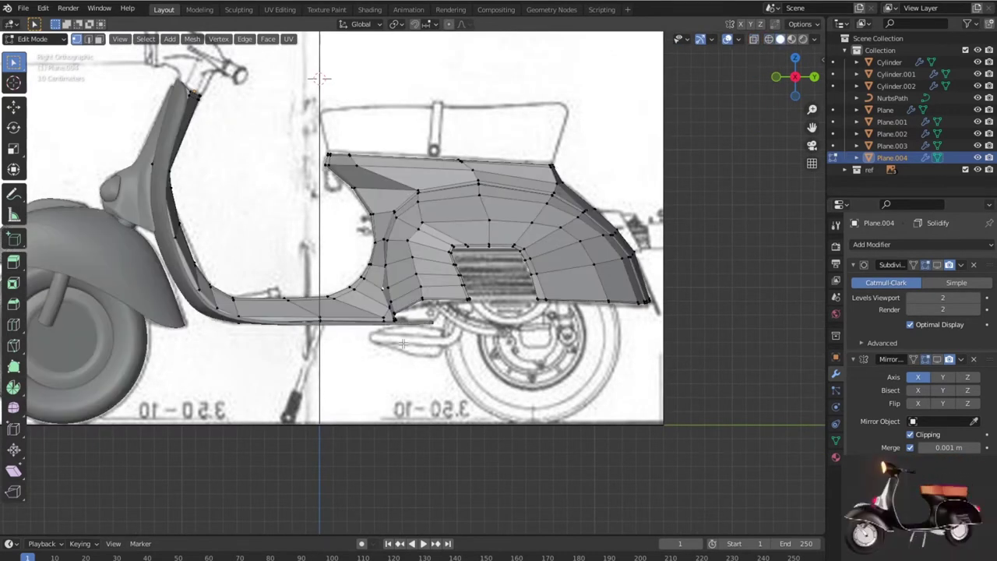
scroll(403, 343, "up", 1)
scroll(413, 303, "up", 2)
scroll(413, 303, "up", 1)
scroll(413, 303, "up", 1)
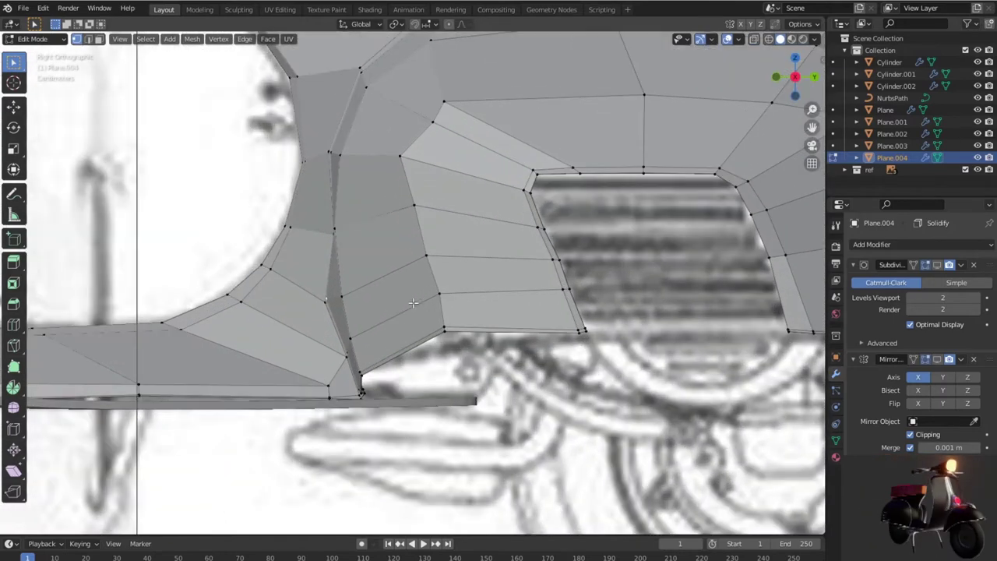
key("shift+z")
scroll(338, 246, "up", 2)
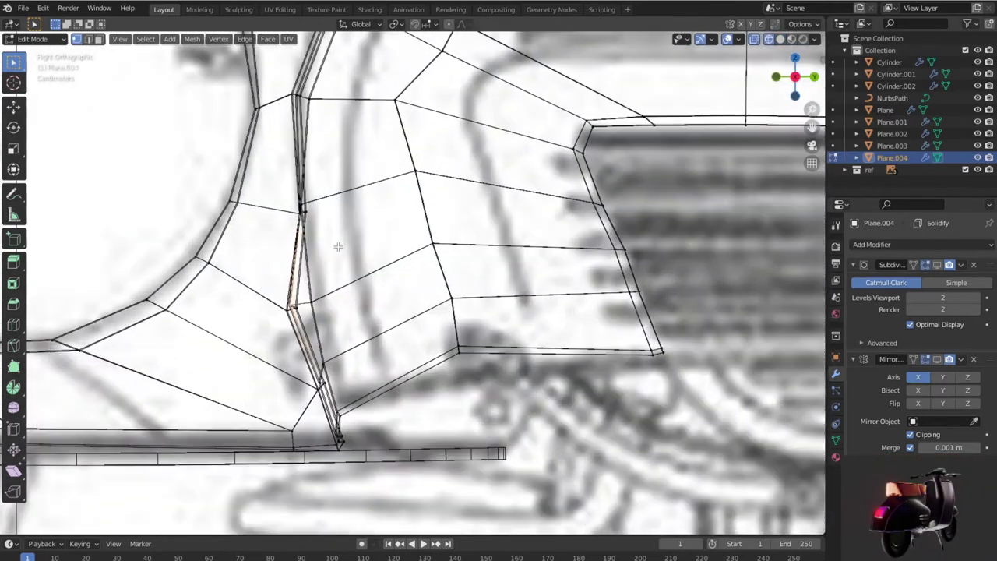
Step: Move the front-curve vertical edge and lower crease edges of the cowl to follow the reference
left_click(299, 212)
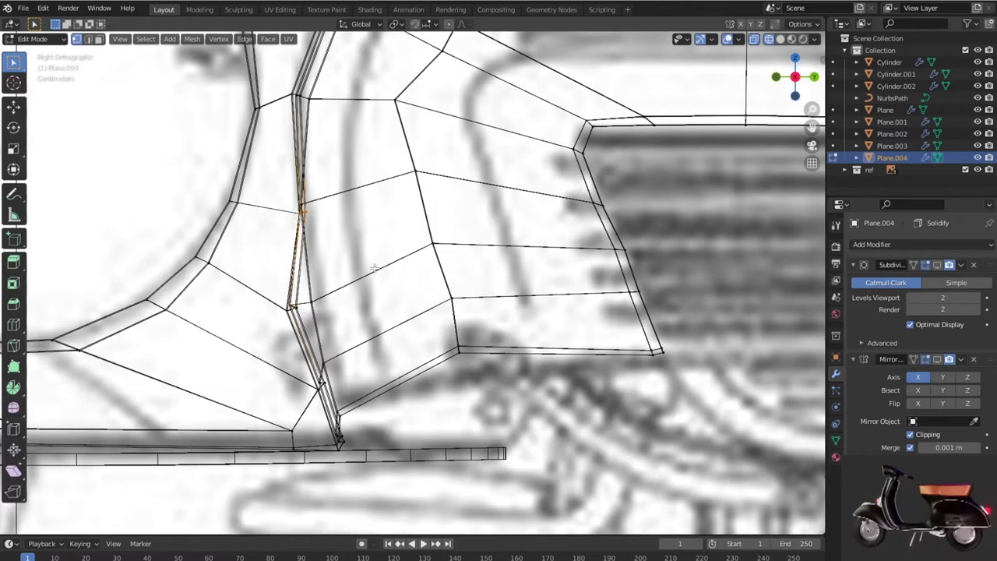
key("g")
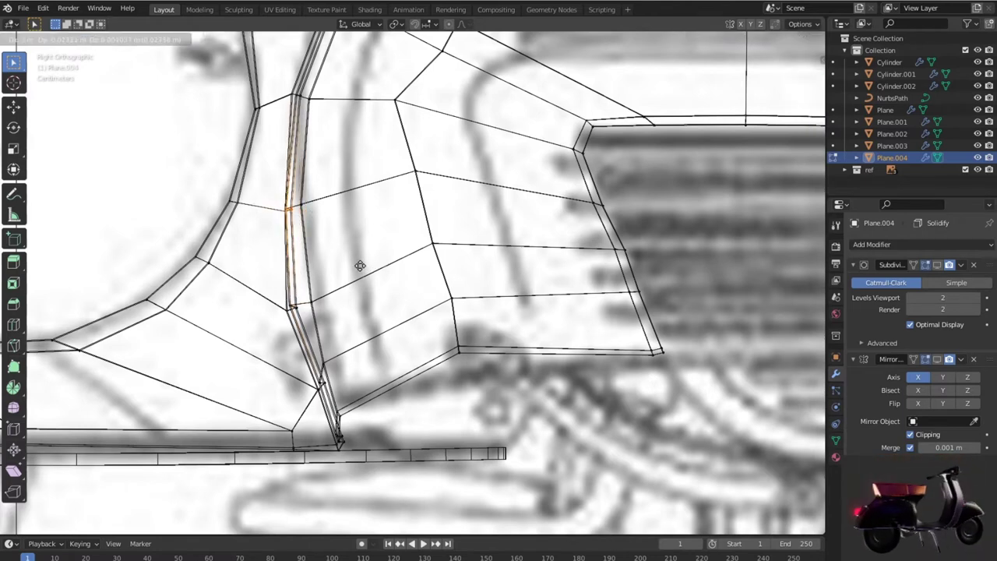
left_click(360, 266)
scroll(319, 308, "up", 1)
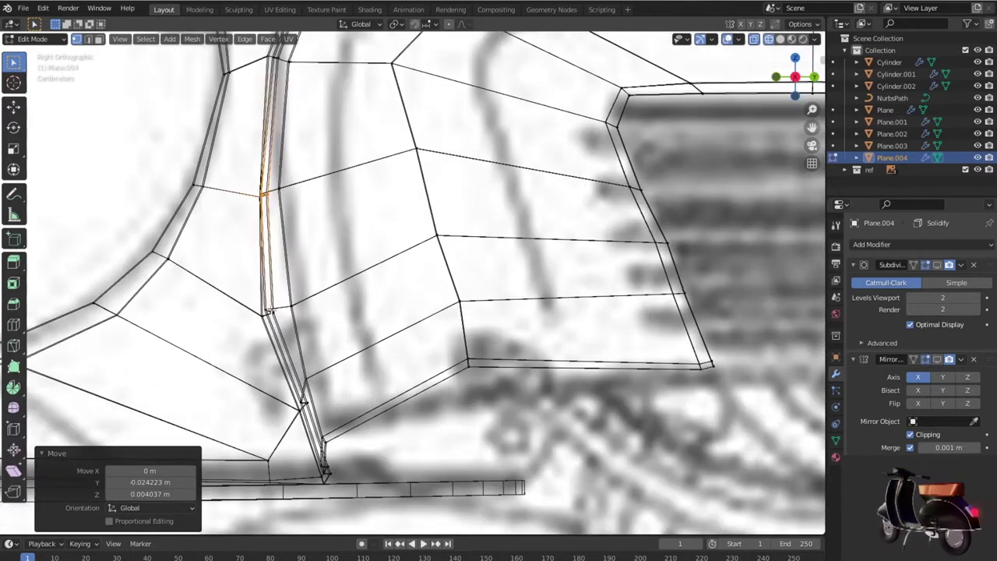
left_click(268, 310)
key("g")
left_click(251, 300)
left_click(263, 249, "shift")
key("g")
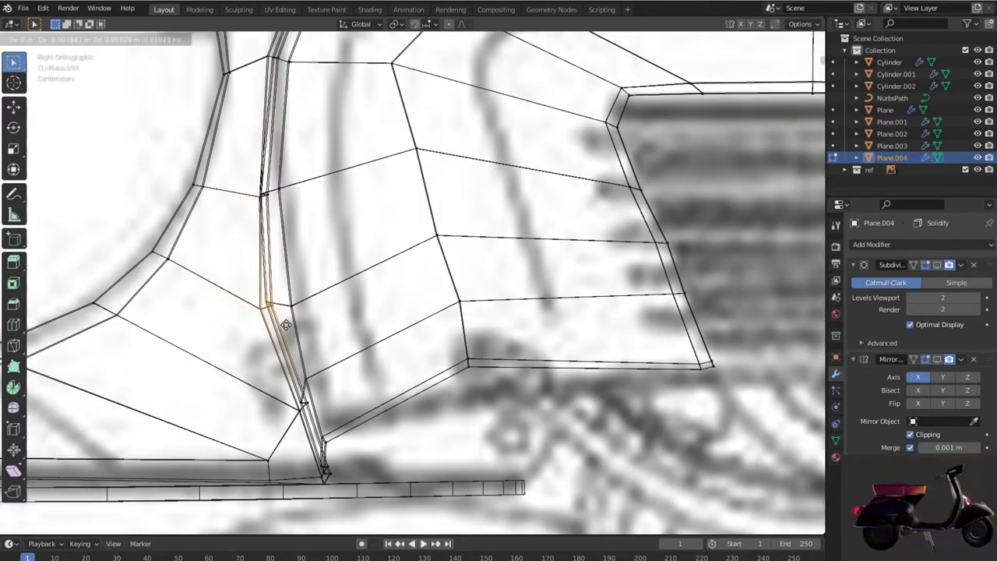
left_click(287, 324)
Step: Move the floor-corner vertex by Y −0.016822 m, Z 0.024392 m and return to Object Mode
left_click(296, 403)
key("g")
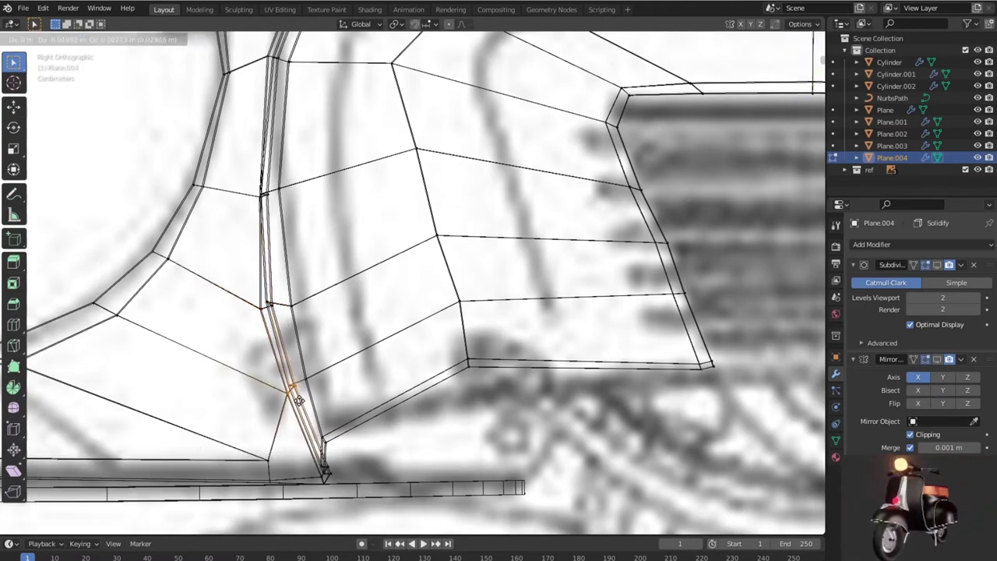
left_click(305, 408)
scroll(305, 408, "down", 3)
scroll(305, 408, "down", 2)
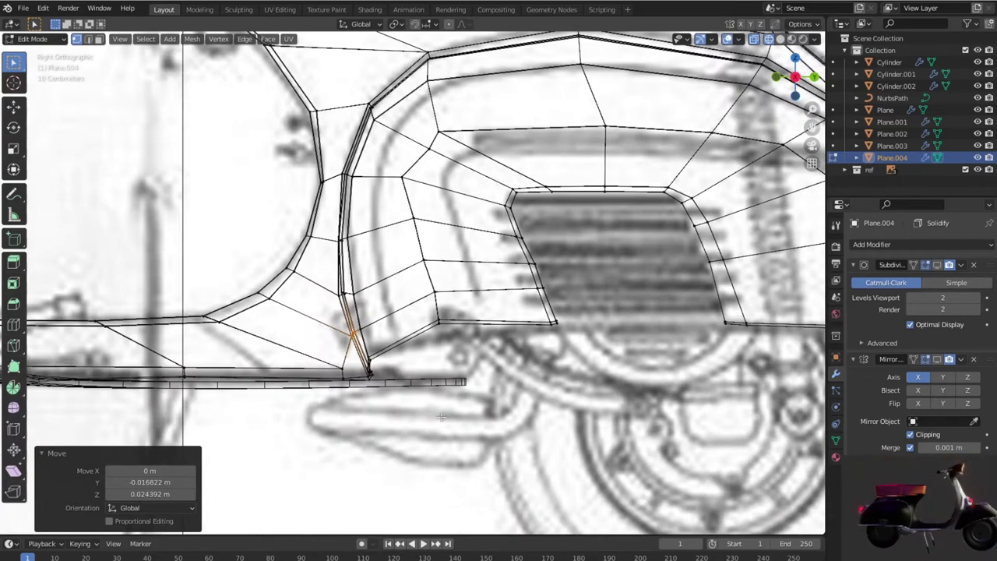
key("shift+z")
scroll(451, 411, "down", 2)
scroll(451, 411, "down", 1)
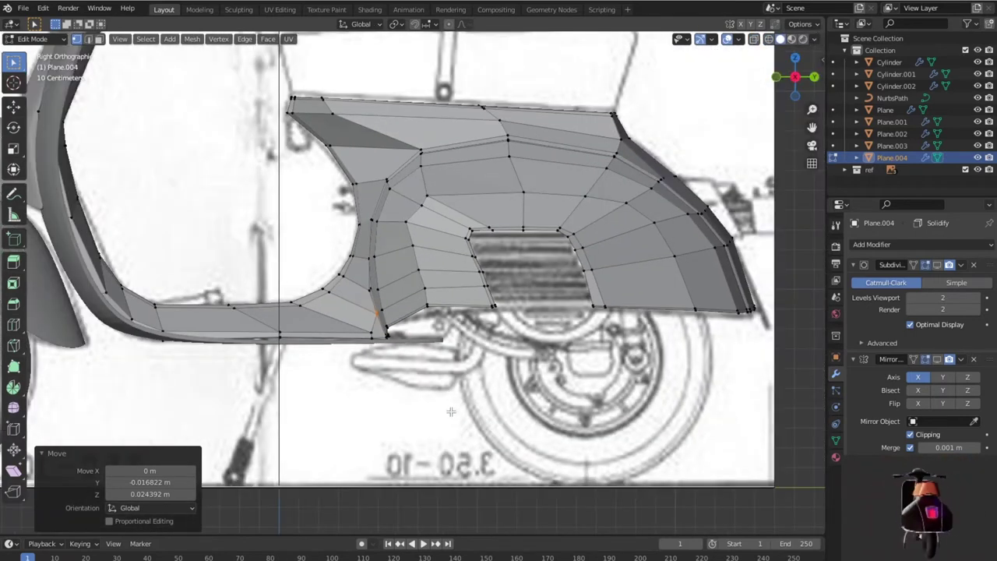
scroll(451, 411, "down", 1)
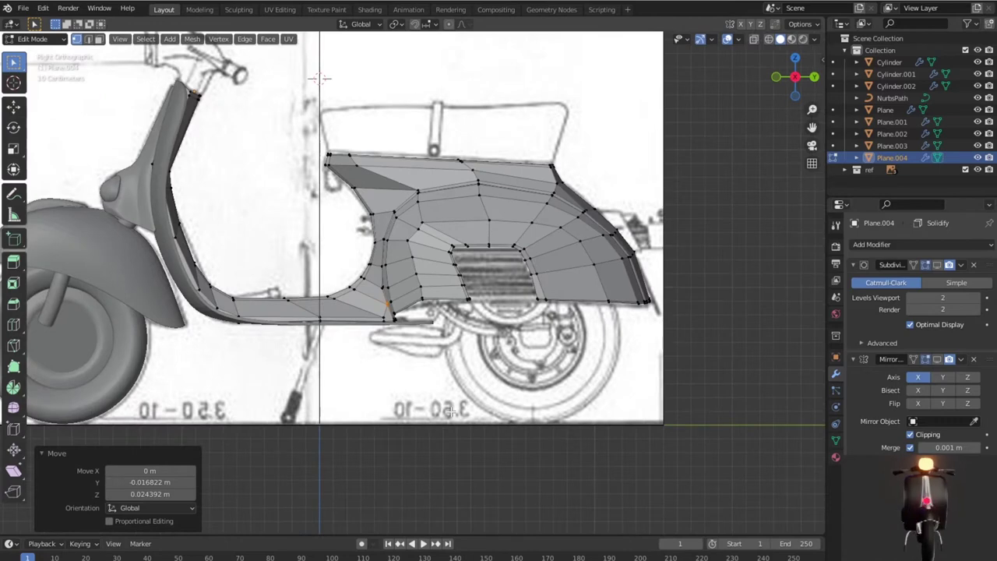
scroll(366, 352, "down", 1)
middle_click_drag(365, 352, 434, 391, "shift")
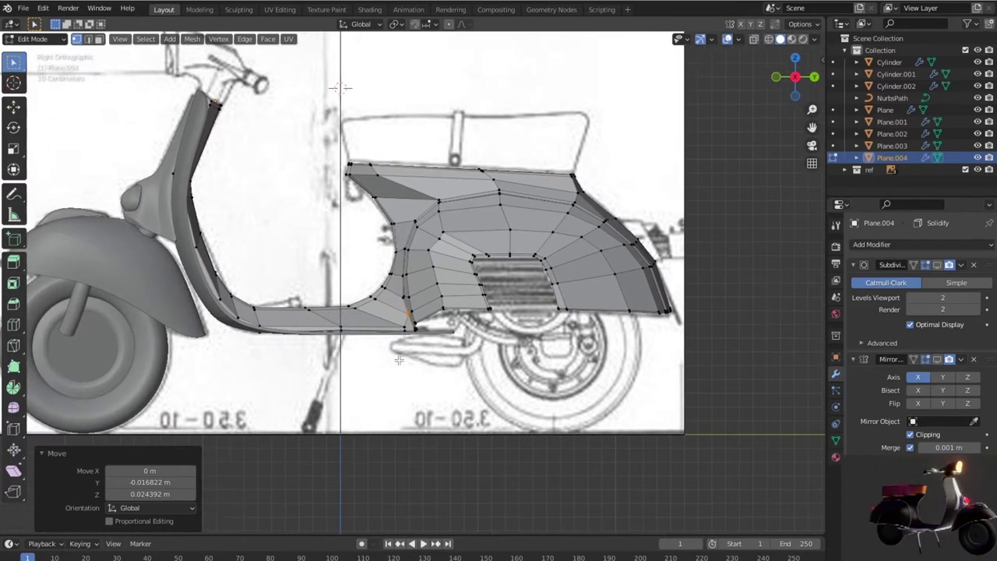
scroll(313, 317, "up", 1)
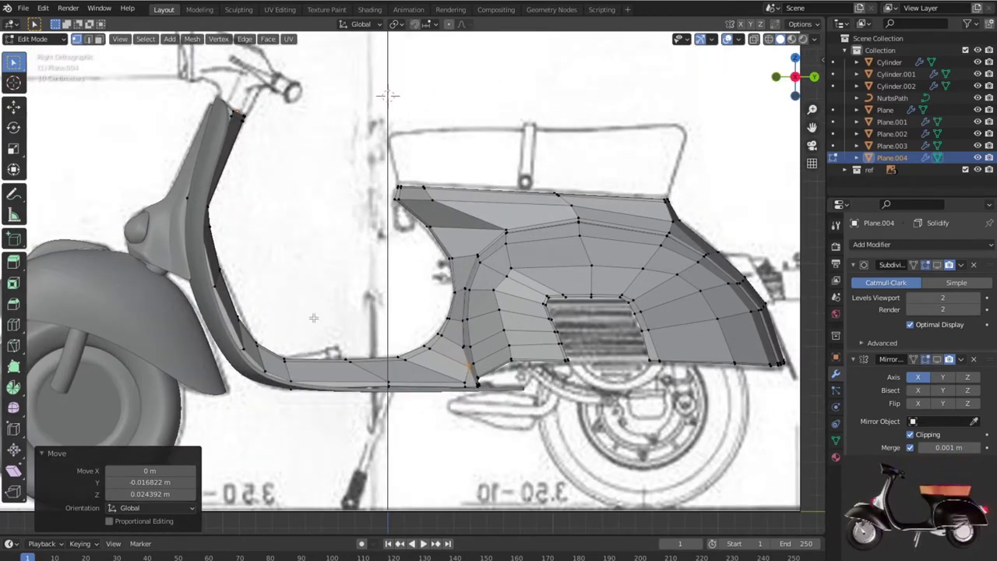
key("Tab")
scroll(313, 318, "down", 2)
mouse_move(314, 318)
middle_mouse_down()
mouse_move(473, 392)
mouse_move(430, 384)
middle_mouse_up()
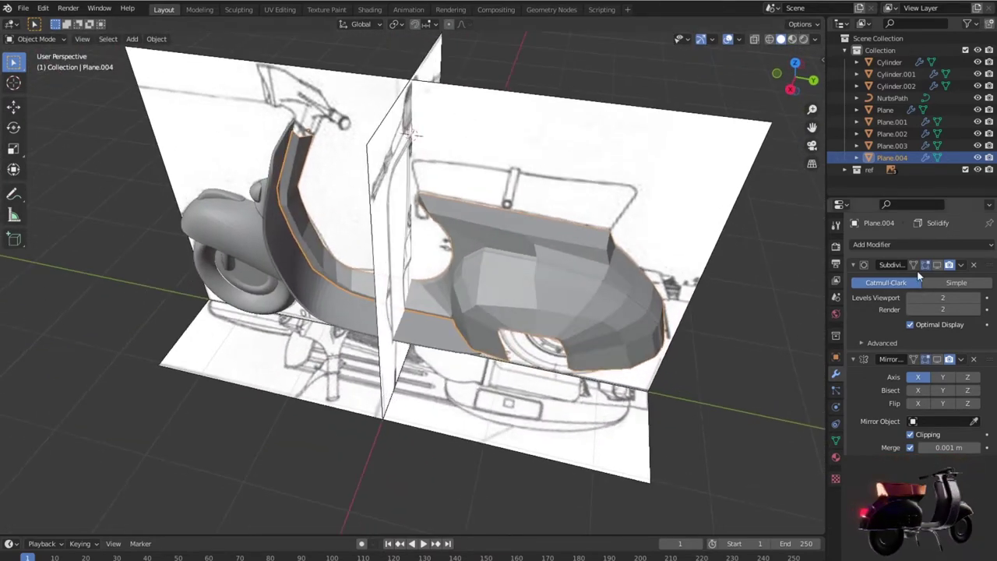
Step: Re-enable the Subdivision and Mirror viewport display and orbit around to inspect the full body
left_click(937, 265)
middle_click_drag(545, 351, 528, 326)
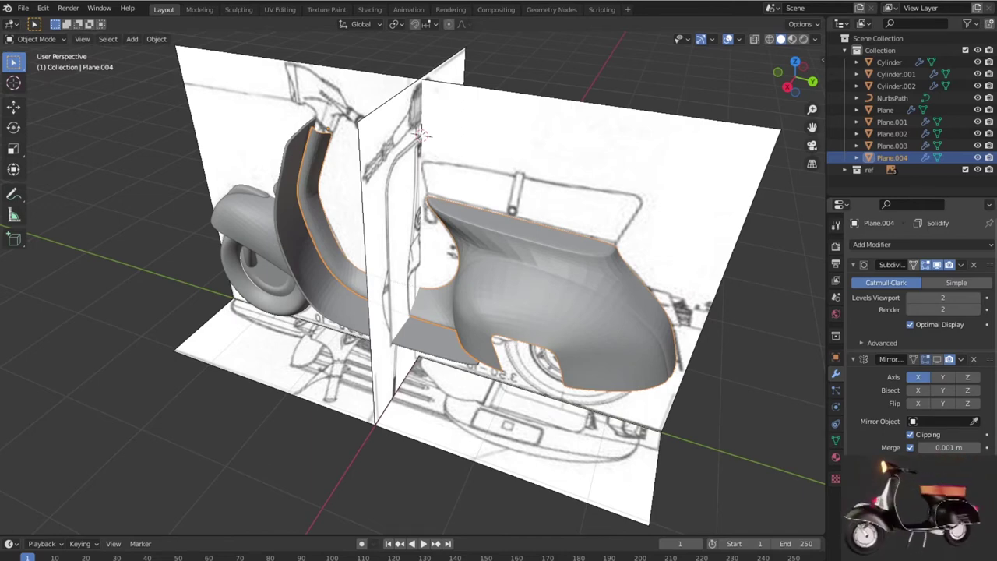
mouse_move(535, 414)
middle_mouse_down()
mouse_move(527, 359)
mouse_move(528, 476)
mouse_move(696, 385)
middle_mouse_up()
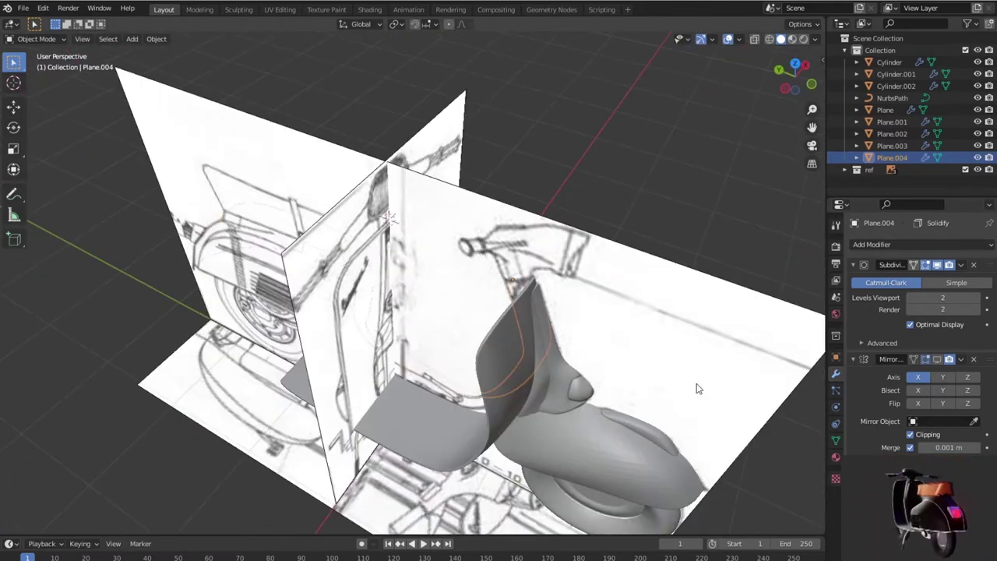
left_click(936, 359)
mouse_move(685, 338)
middle_mouse_down()
mouse_move(672, 323)
mouse_move(706, 335)
mouse_move(708, 395)
middle_mouse_up()
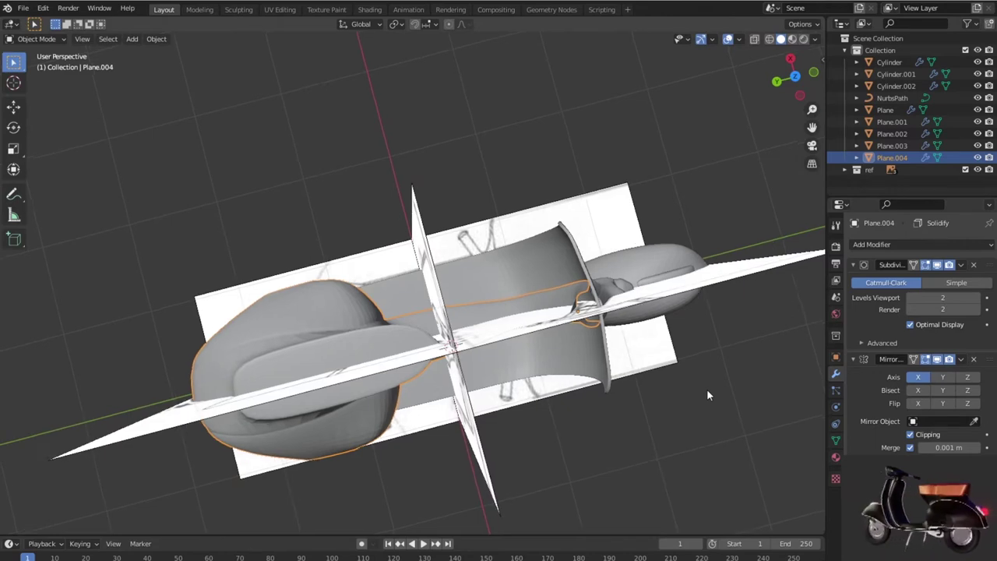
mouse_move(706, 386)
middle_mouse_down()
mouse_move(706, 375)
mouse_move(721, 396)
mouse_move(571, 416)
mouse_move(474, 332)
mouse_move(403, 308)
mouse_move(412, 302)
middle_mouse_up()
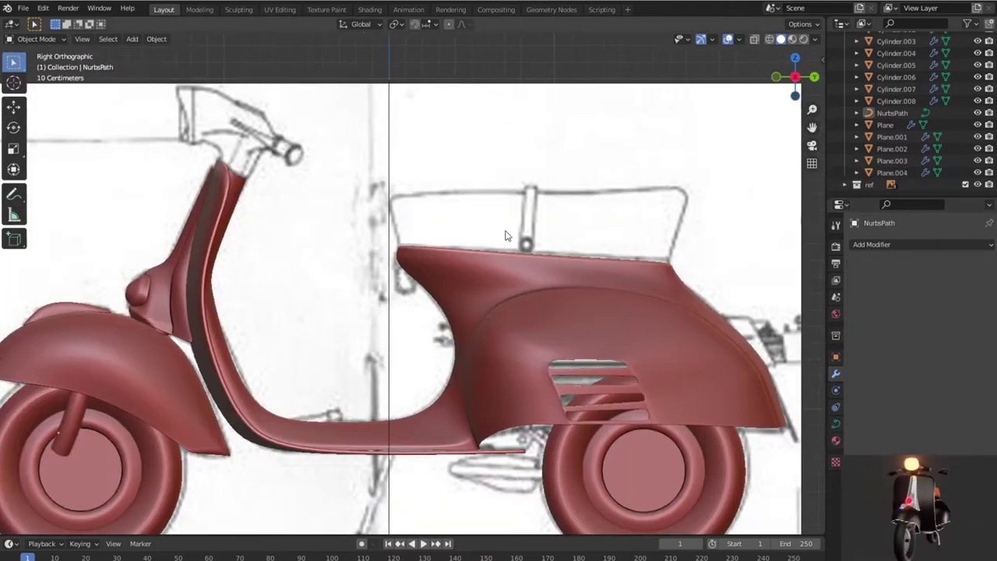
Step: Add a new plane, tilt it about the Y axis, and check it from above and in 3D
scroll(483, 227, "right", 3, "ctrl")
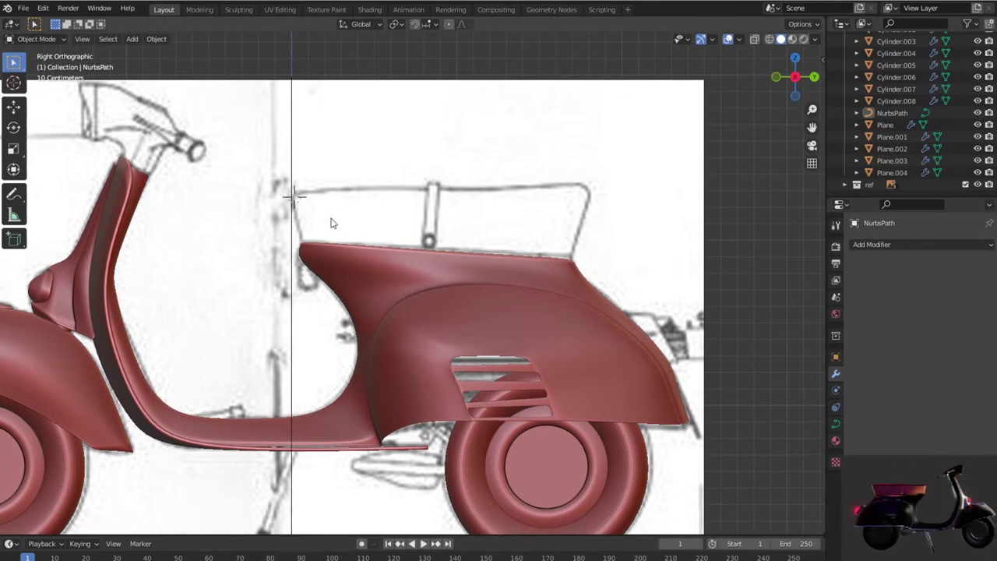
key("shift+a")
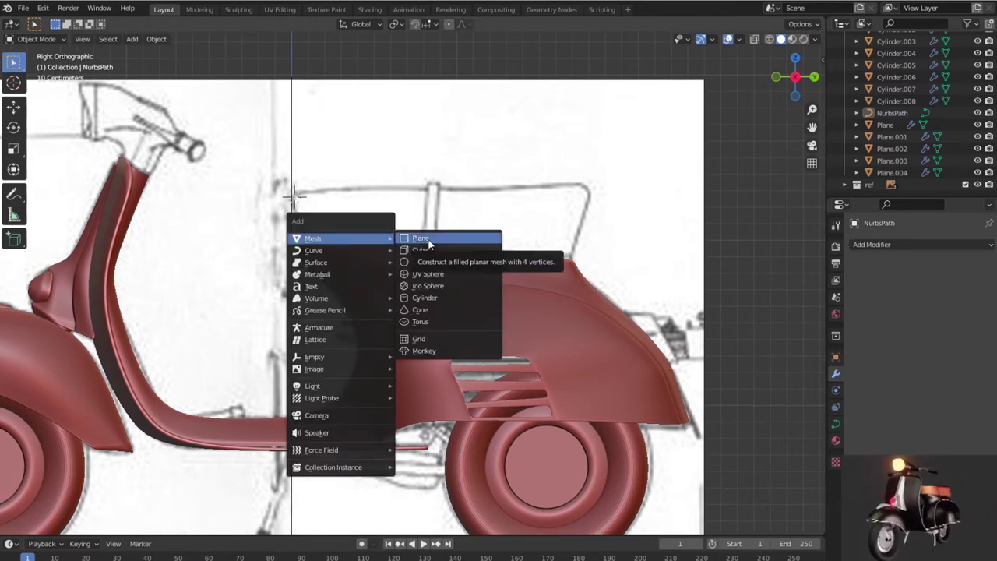
left_click(427, 243)
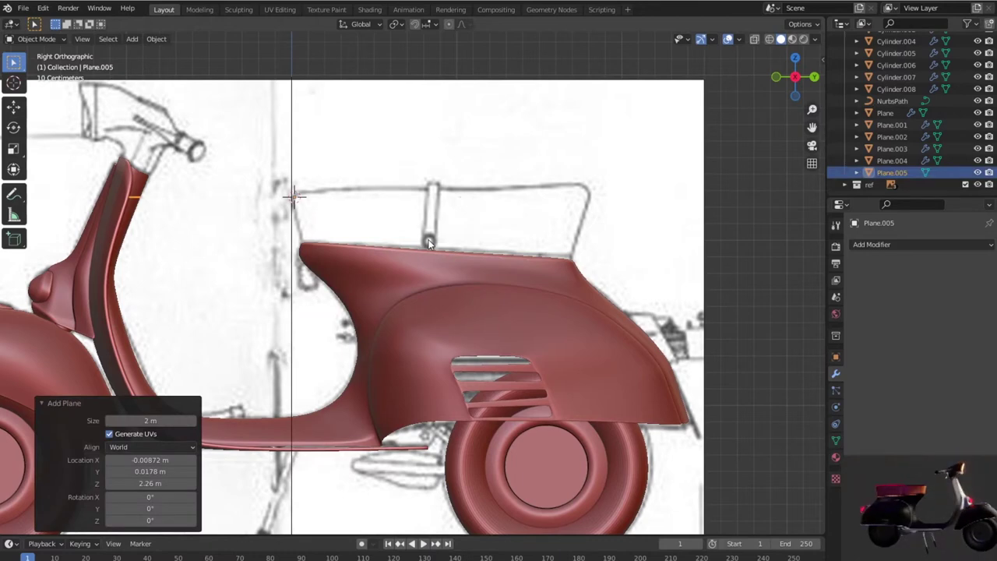
key("r")
key("y")
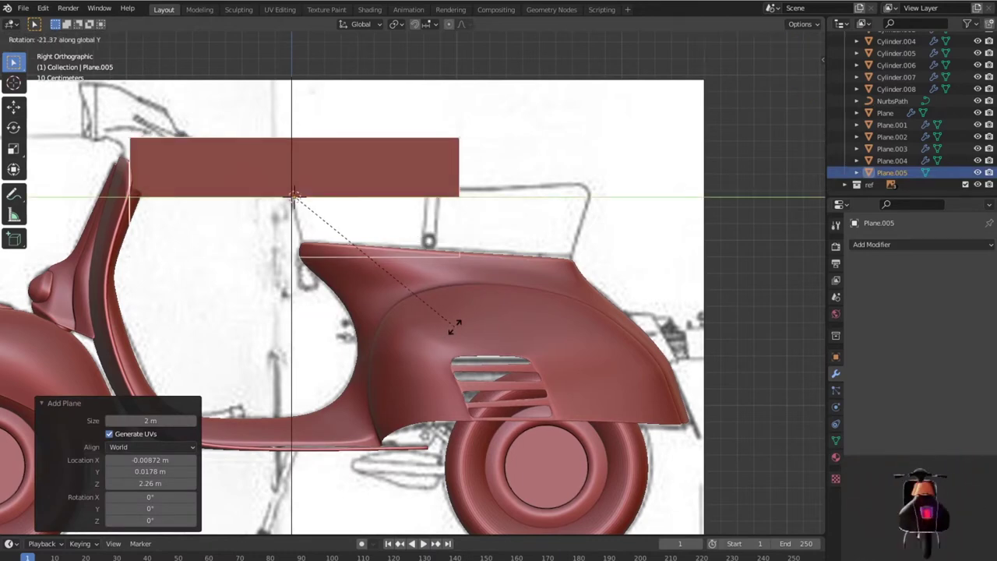
left_click(454, 327)
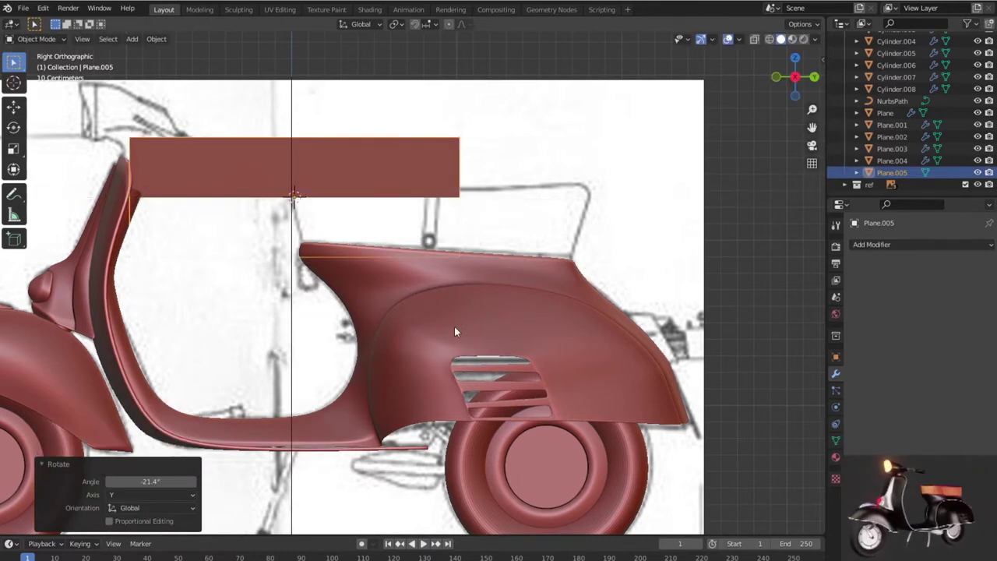
scroll(455, 326, "down", 4)
scroll(456, 333, "down", 1)
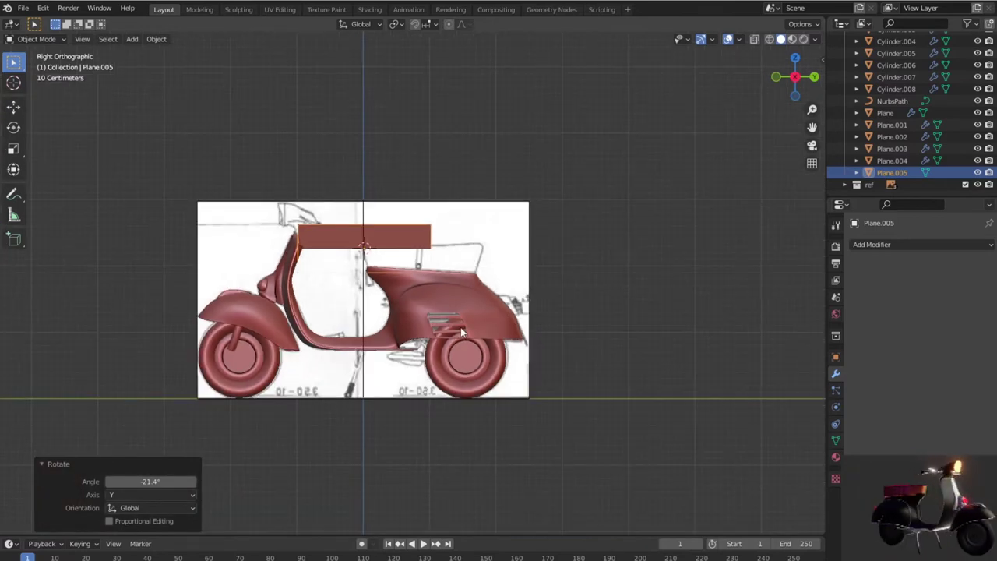
key("KP_7")
mouse_move(524, 335)
middle_mouse_down()
mouse_move(560, 271)
mouse_move(490, 258)
mouse_move(511, 235)
middle_mouse_up()
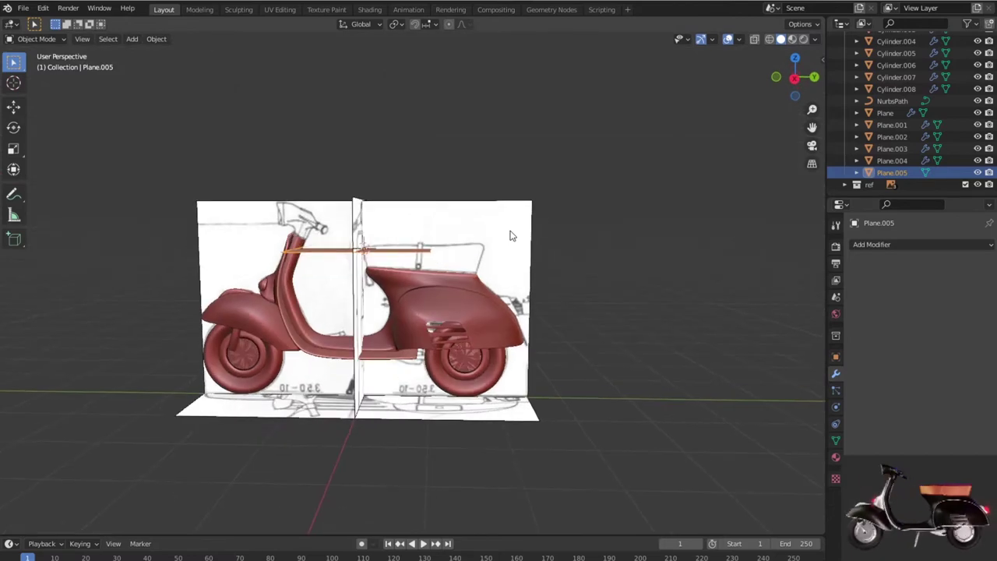
key("KP_3")
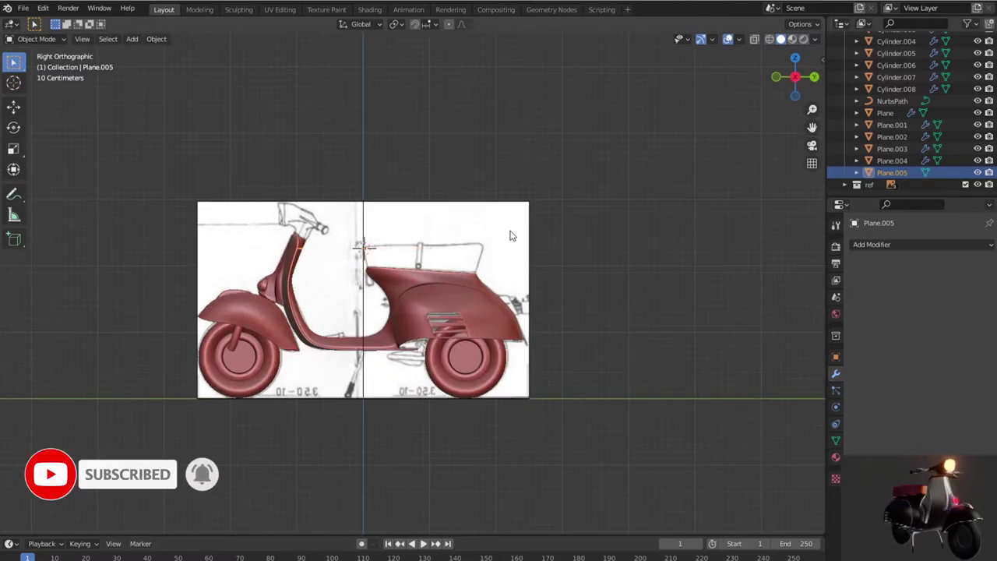
Step: Retry rotating the plane about Y, cancelling twice and finally confirming it at 0°
key("r")
key("y")
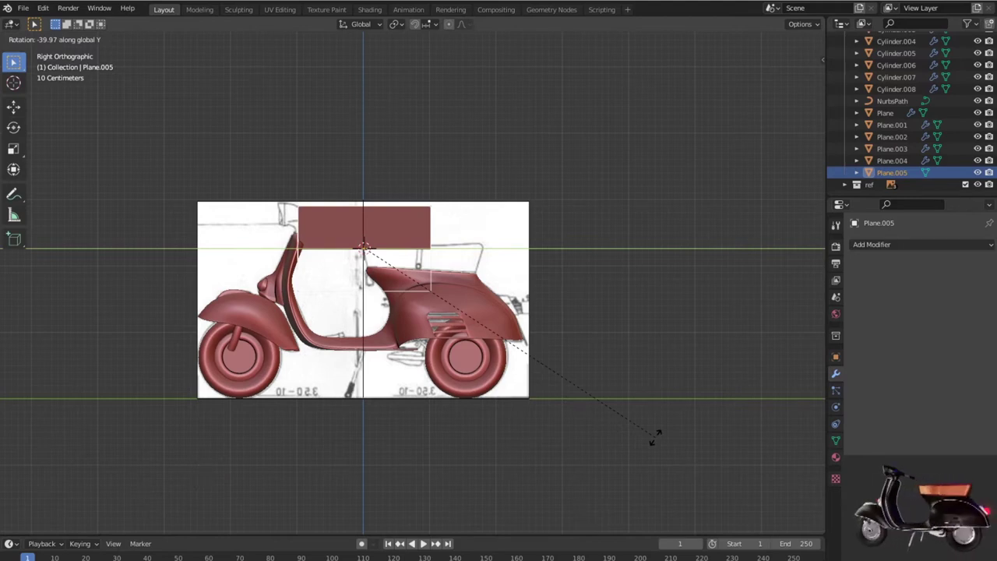
key("Escape")
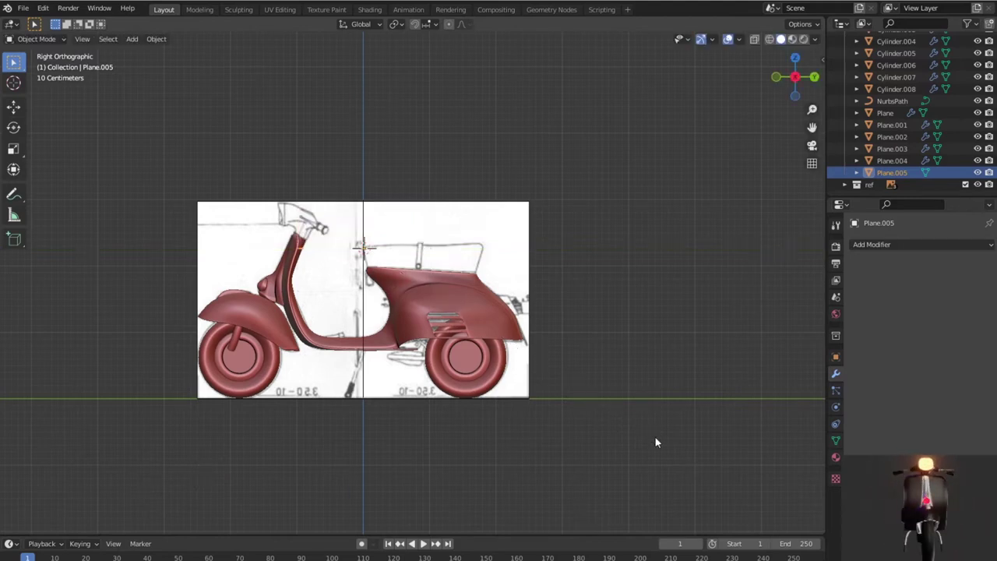
key("r")
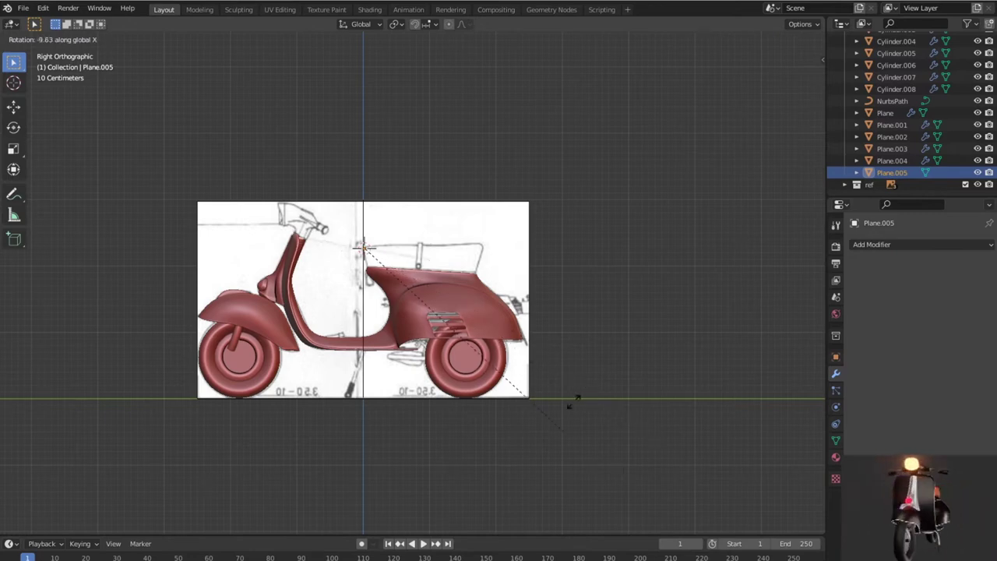
key("y")
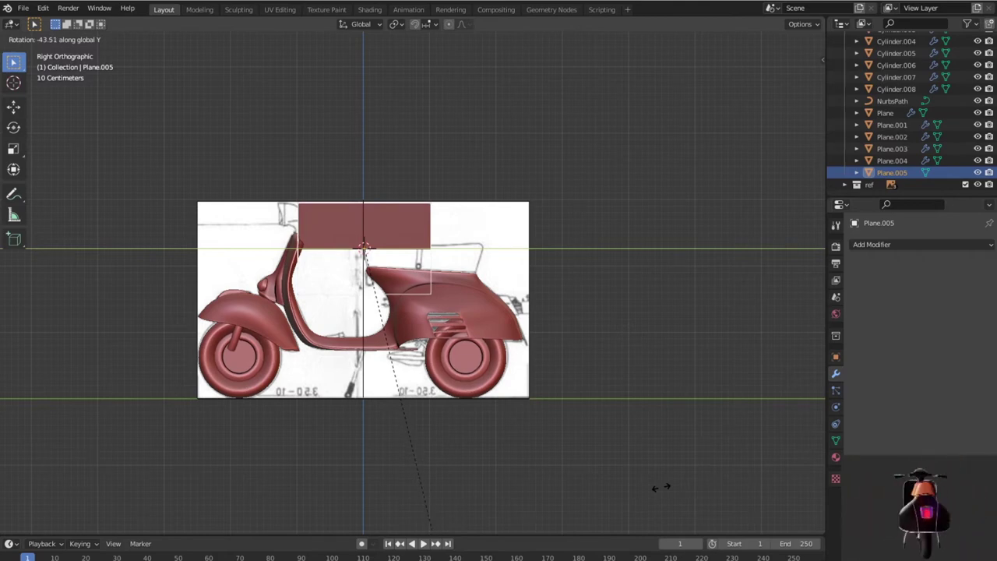
key("Escape")
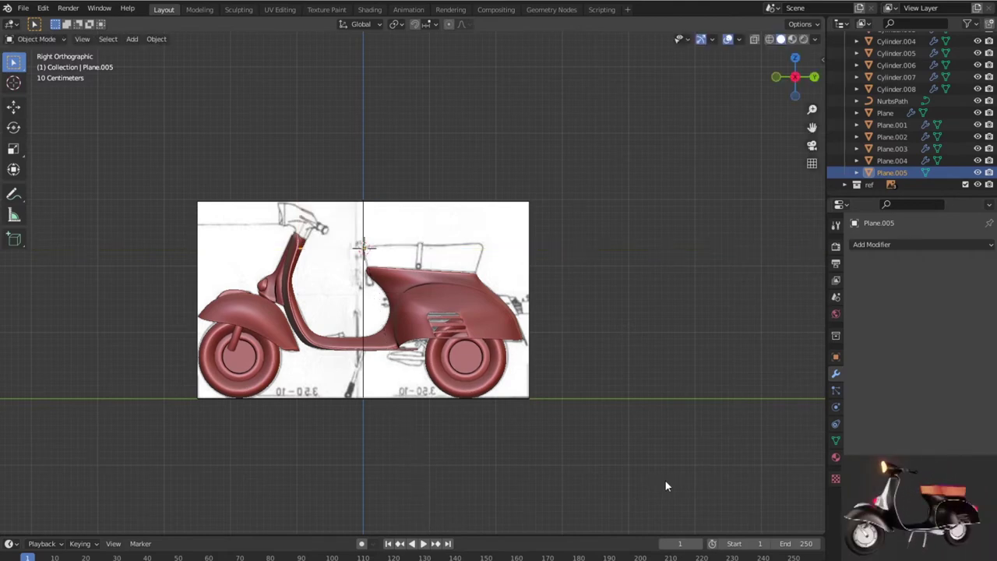
key("r")
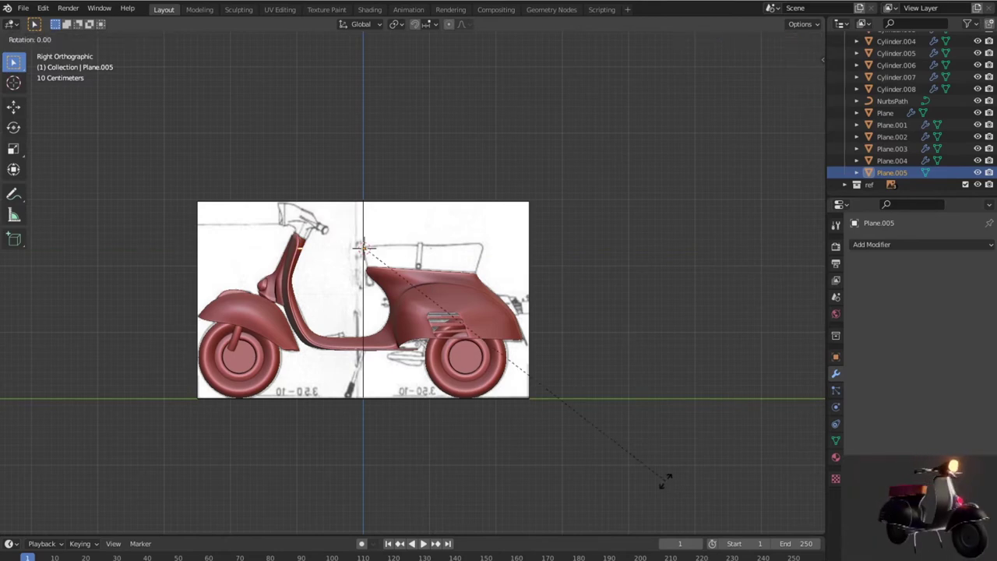
key("y")
left_click(665, 484)
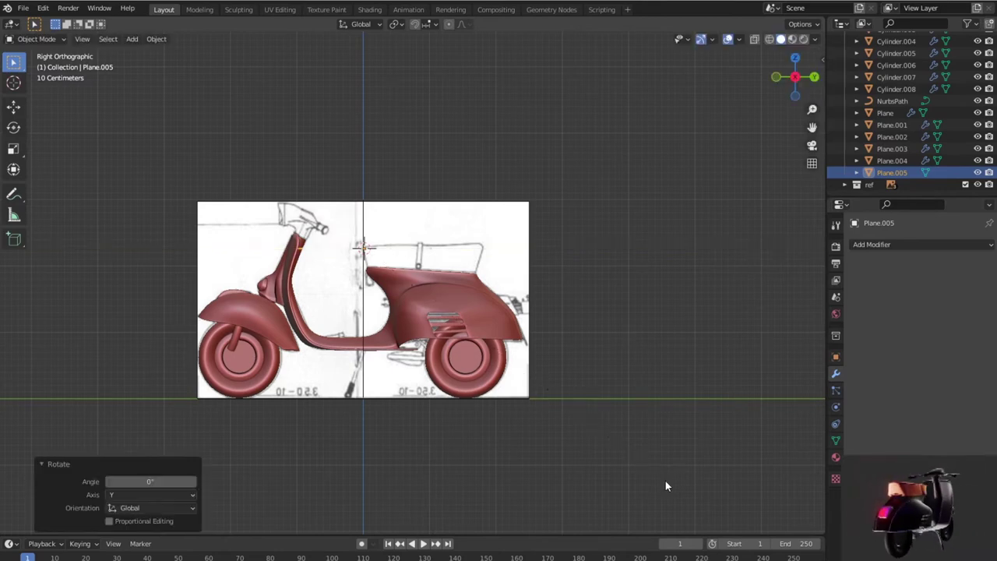
Step: Delete the newly added plane, Plane.005
scroll(450, 301, "down", 2)
mouse_move(449, 301)
middle_mouse_down()
mouse_move(568, 426)
mouse_move(556, 380)
middle_mouse_up()
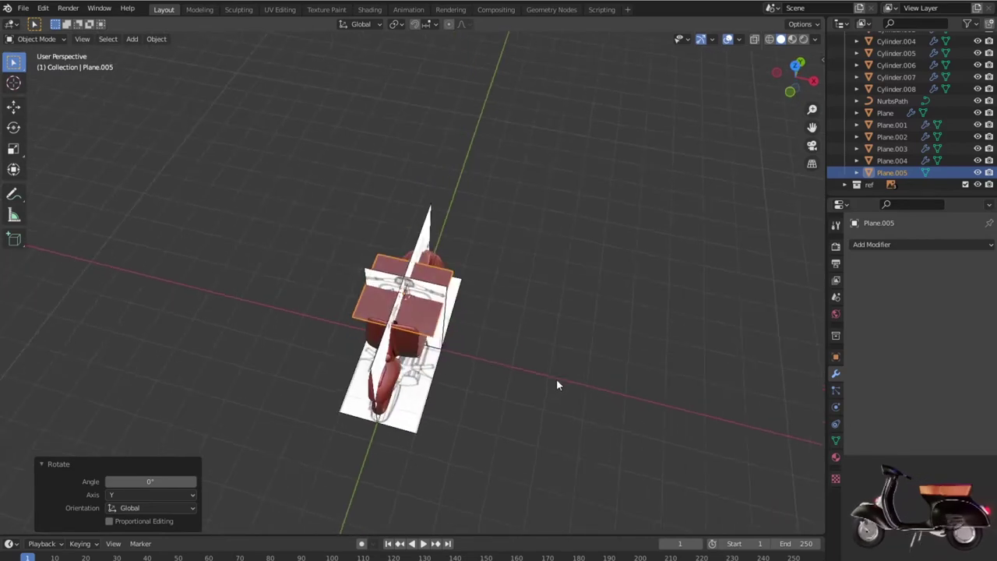
key("Delete")
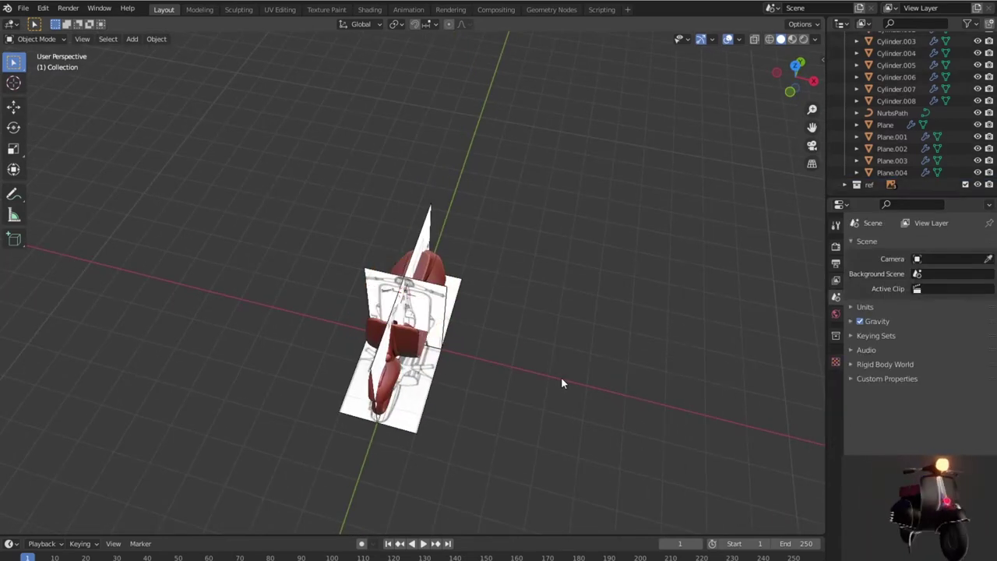
Step: Place the 3D cursor above the rear cowl in the right side view
key("KP_3")
scroll(562, 381, "up", 3)
scroll(444, 291, "up", 2)
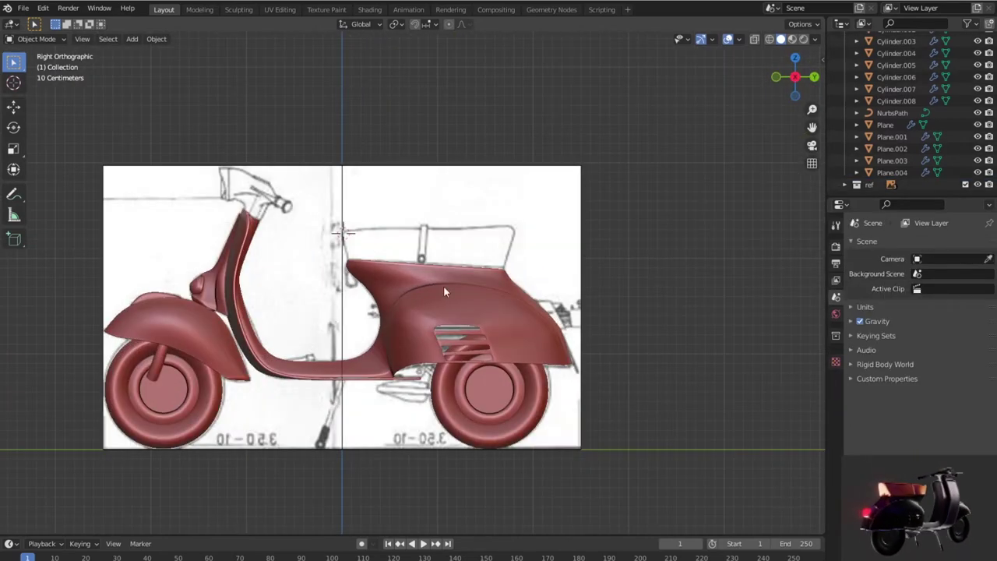
right_click(424, 229, "shift")
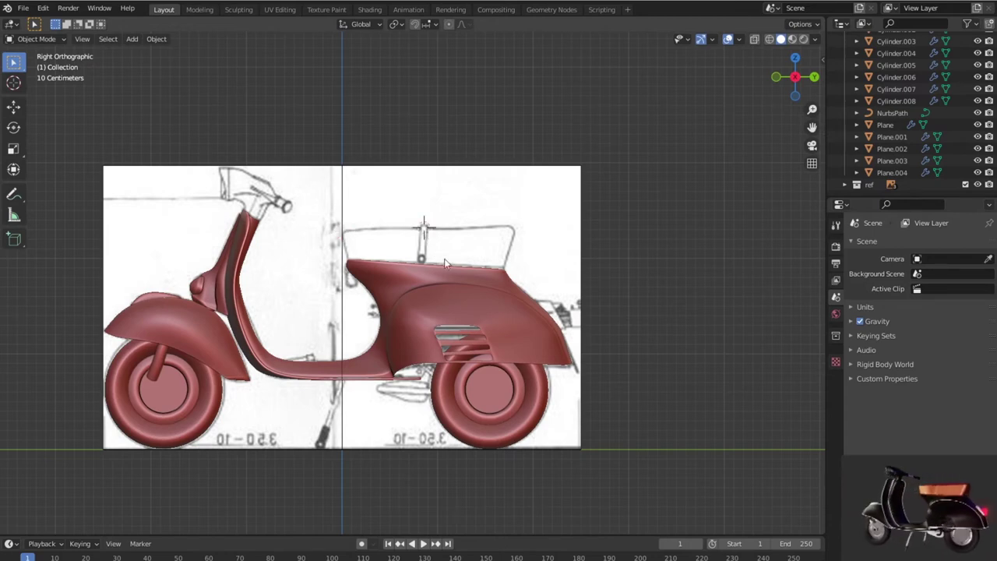
key("KP_7")
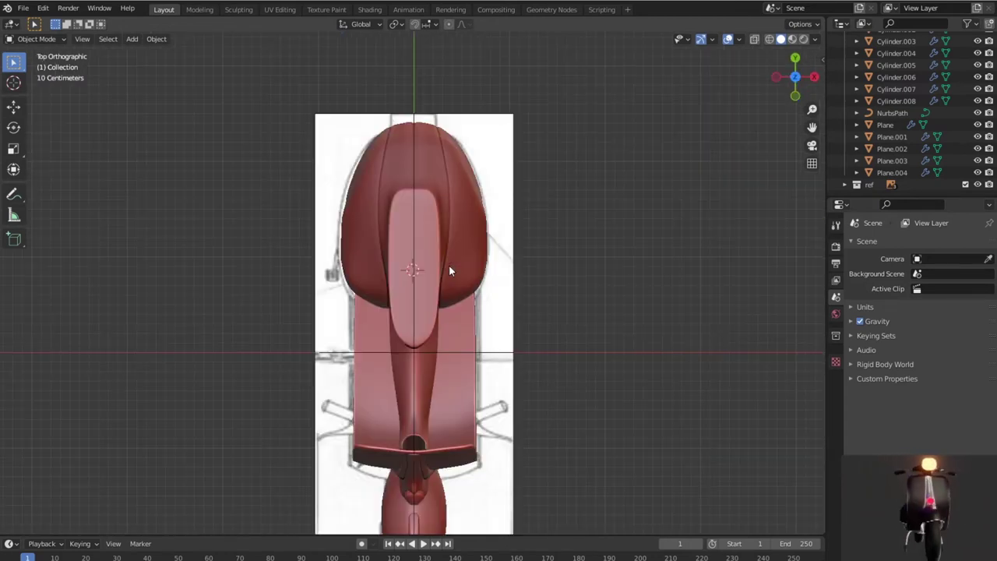
key("KP_3")
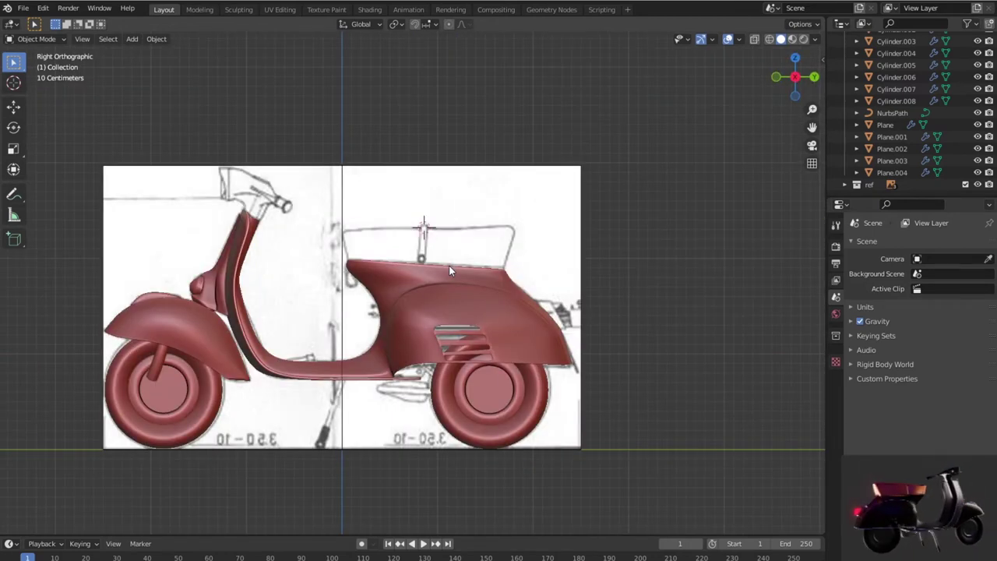
Step: Add a plane at the cursor and tilt it -29.4° about the Y axis
key("shift+a")
left_click(486, 268)
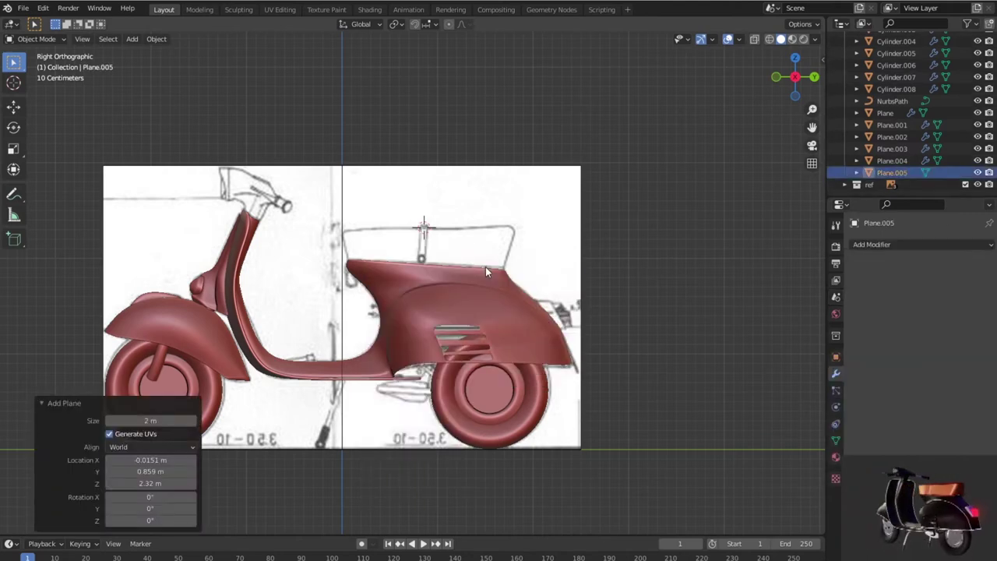
key("r")
key("y")
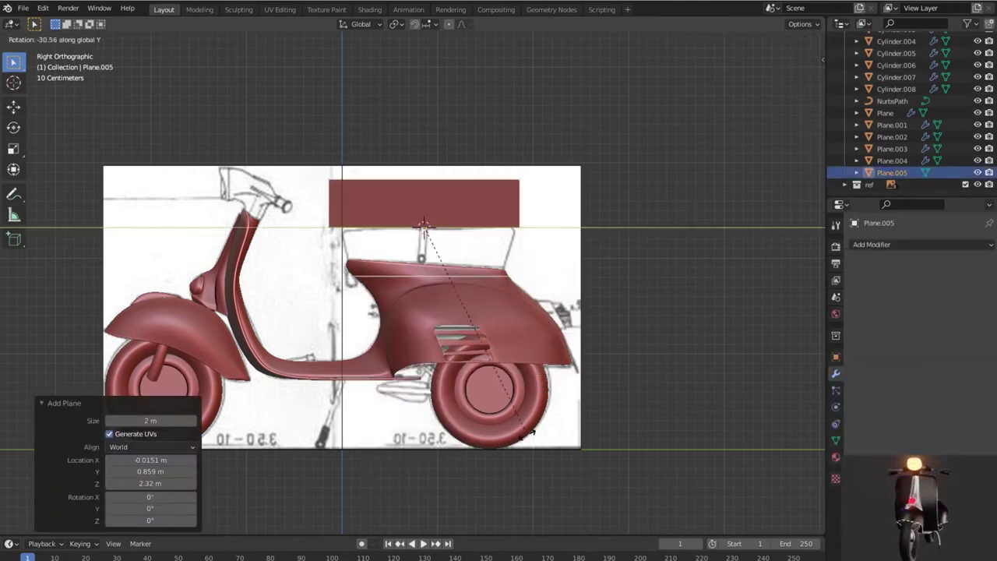
left_click(534, 431)
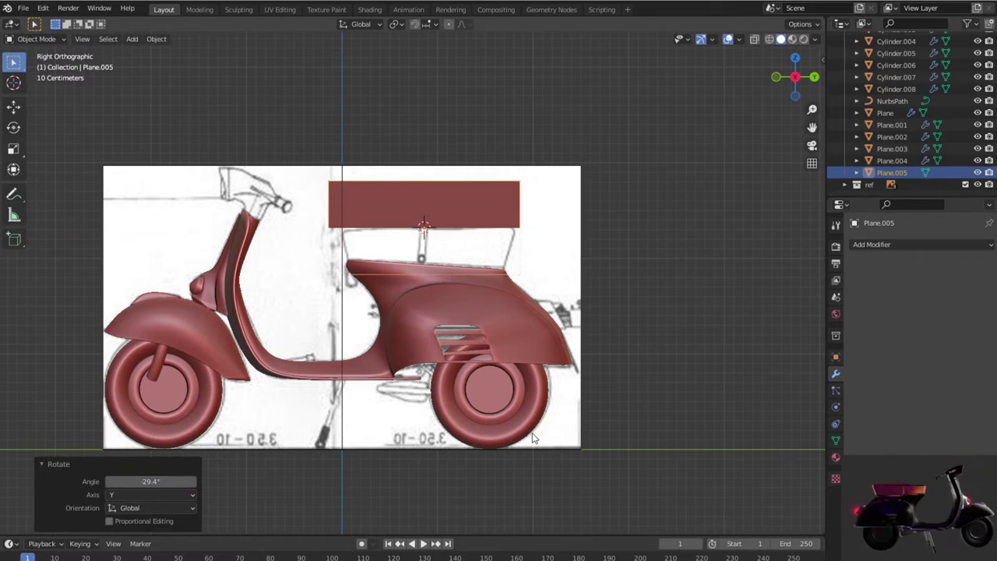
scroll(525, 415, "down", 2)
middle_click_drag(498, 312, 645, 406)
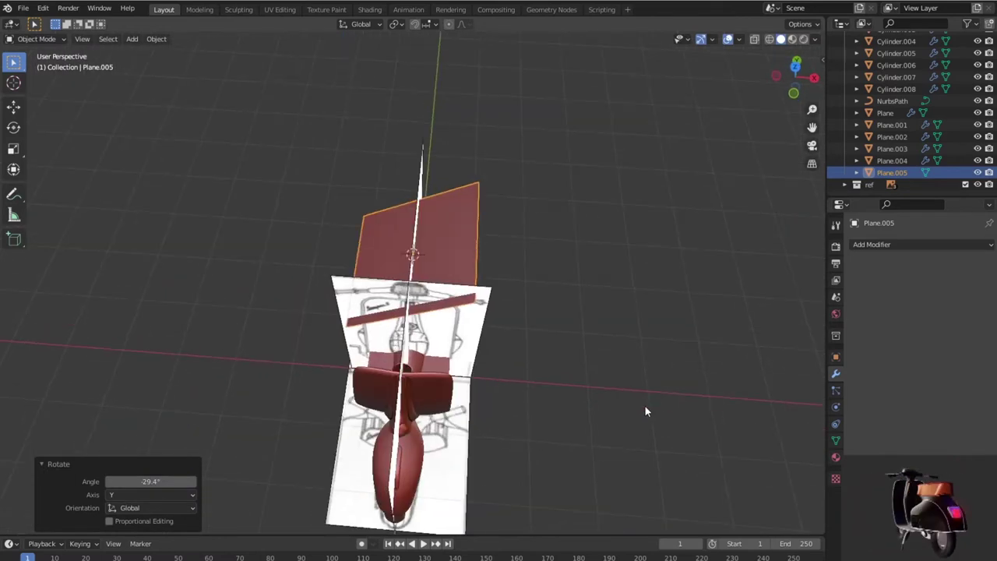
key("r")
key("y")
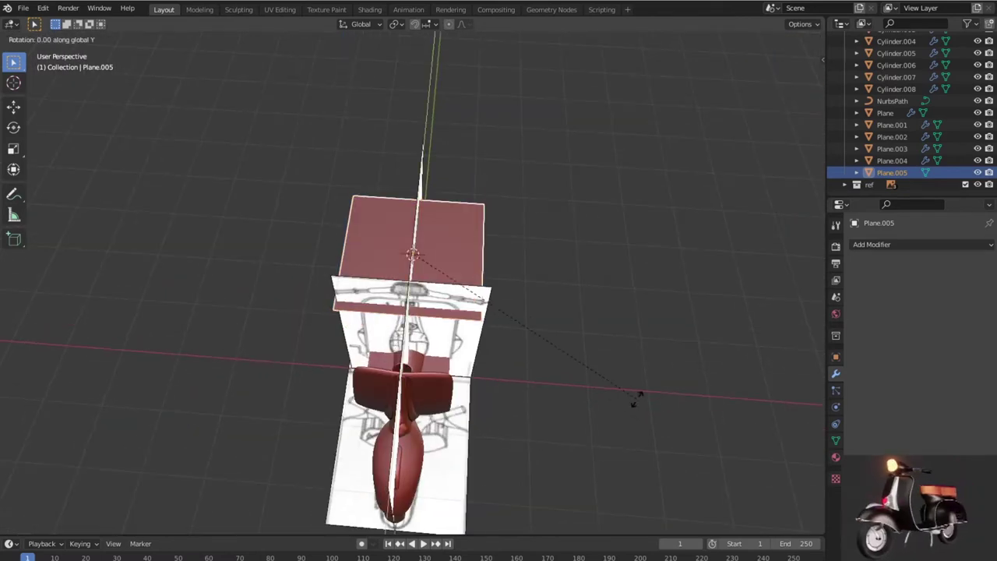
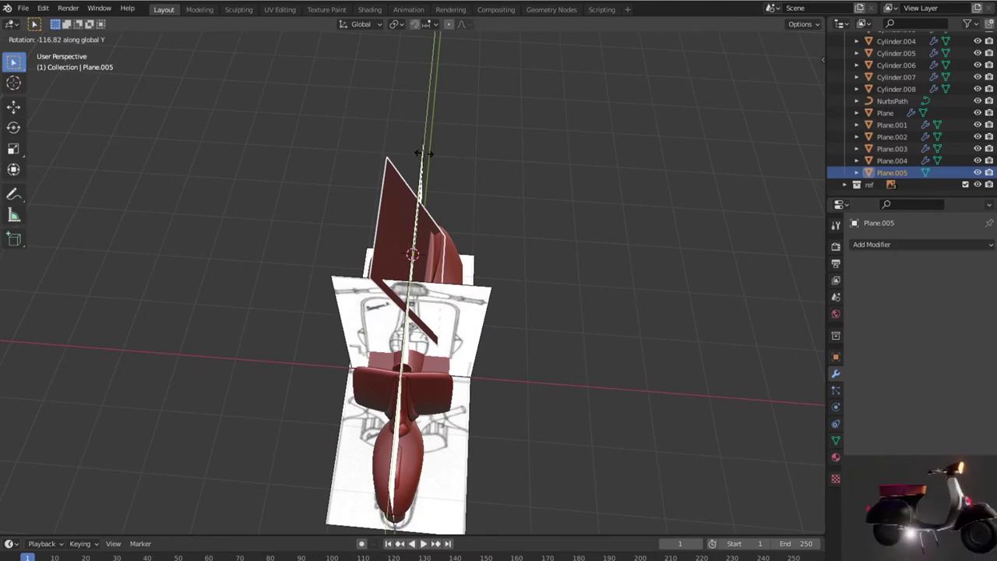
Step: Rotate the plane 90° on Y and shrink it to a small square in the right view
type("90")
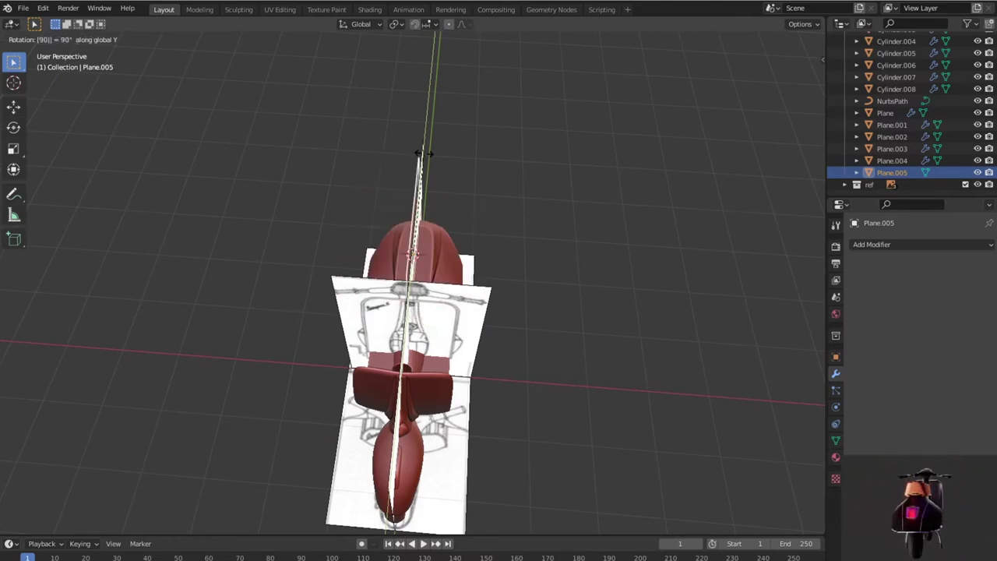
key("Return")
key("KP_3")
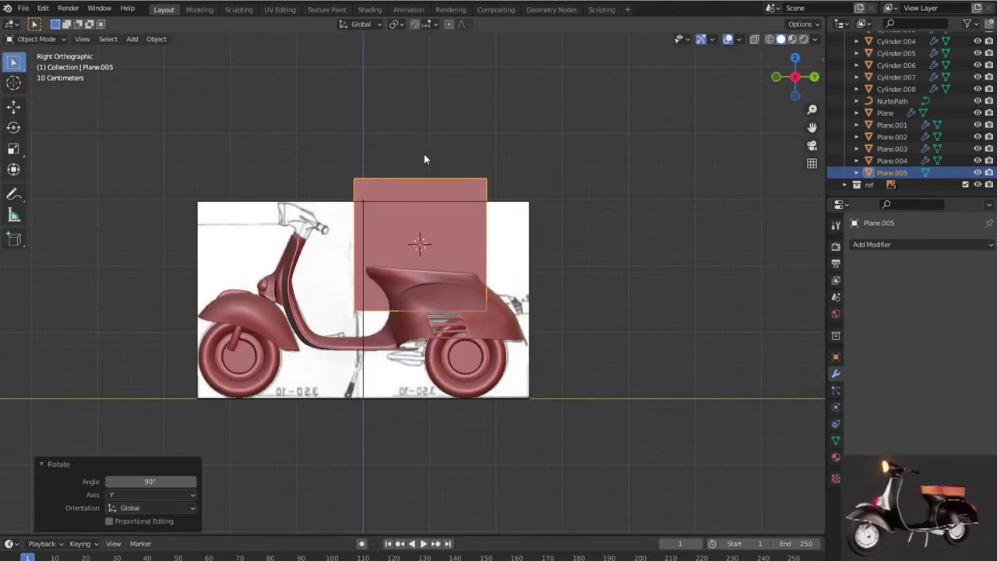
key("s")
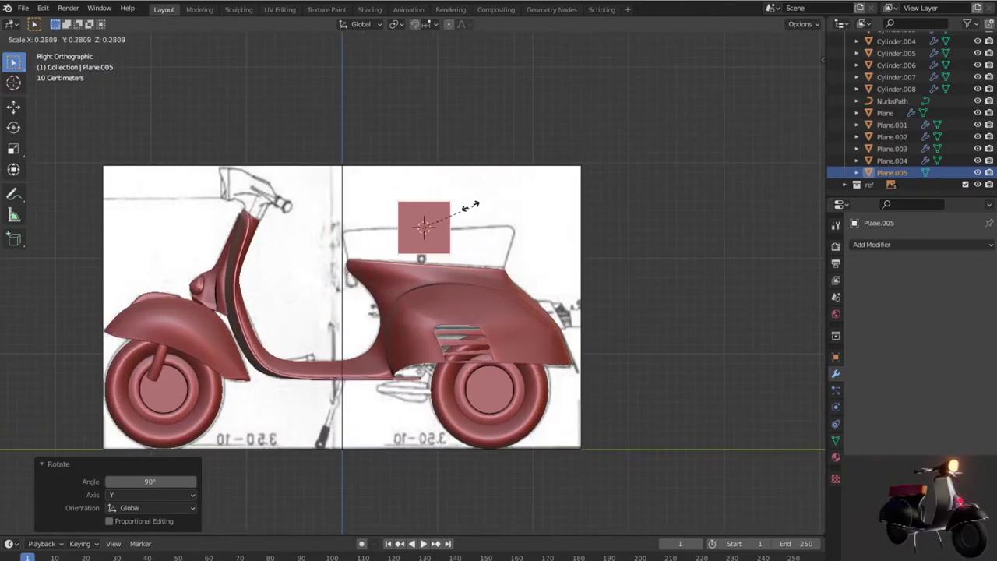
left_click(457, 216)
scroll(467, 250, "up", 5)
scroll(466, 250, "down", 2)
scroll(468, 251, "down", 1)
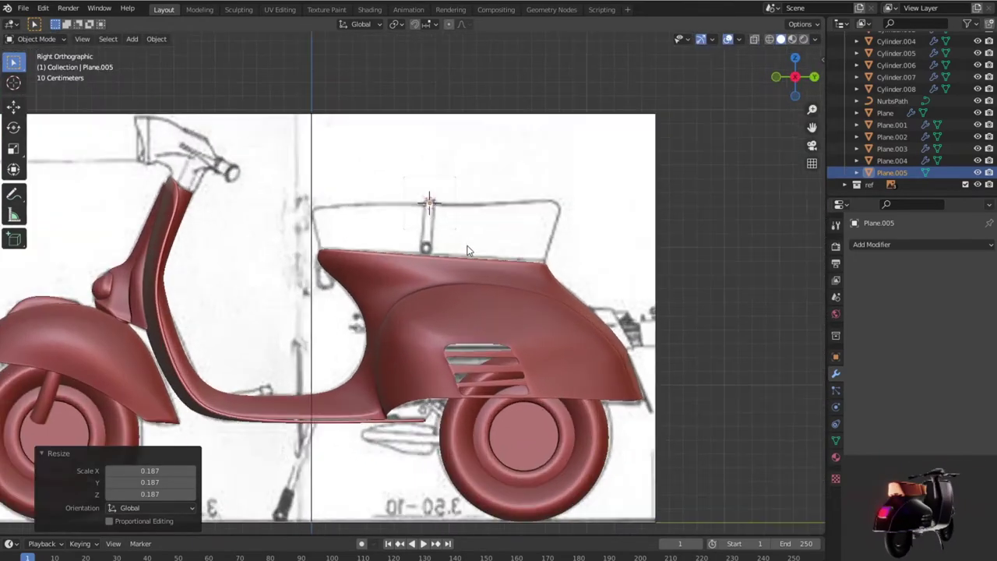
Step: In Edit Mode, select all of the plane's vertices and switch to the front view
key("Tab")
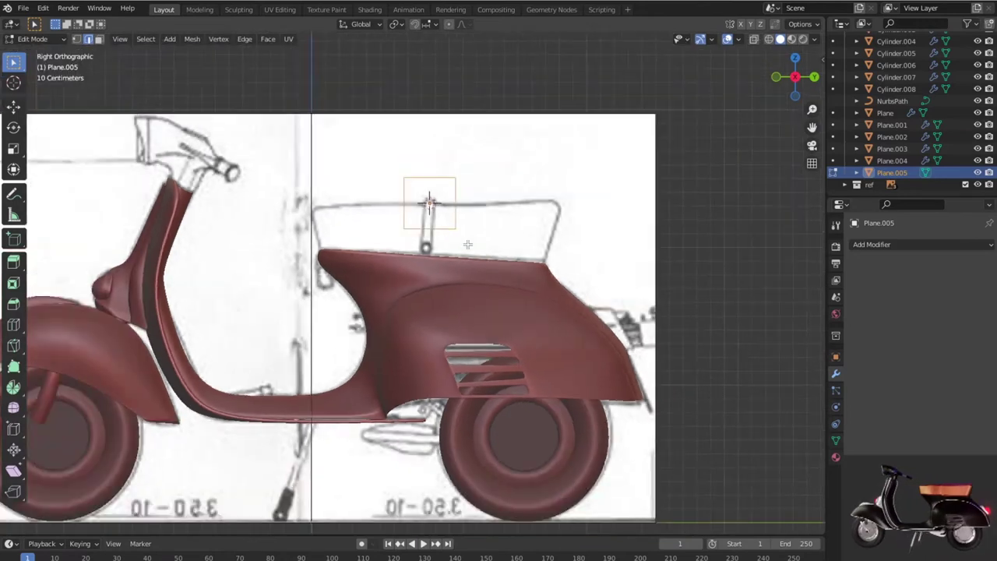
key("1")
key("a")
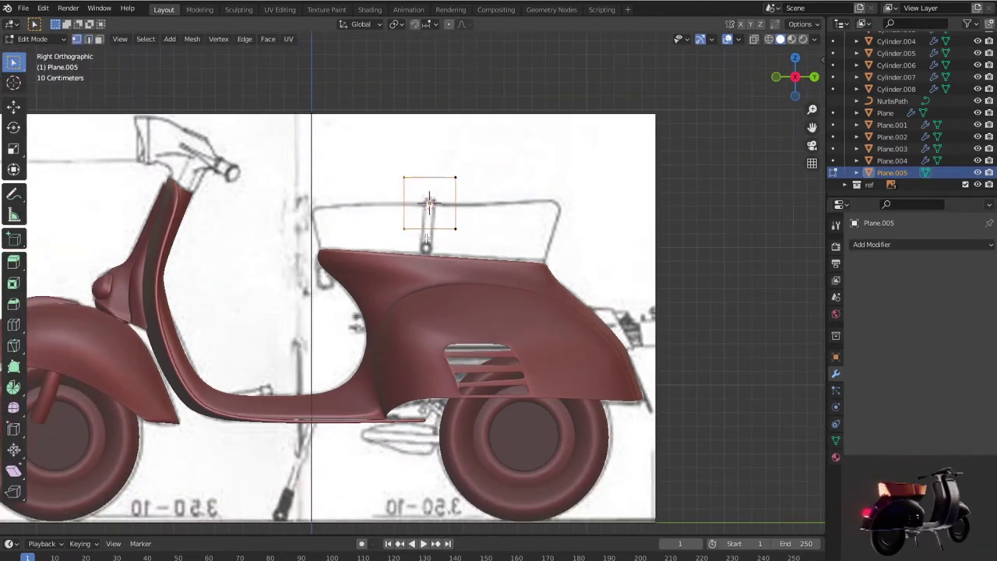
key("KP_1")
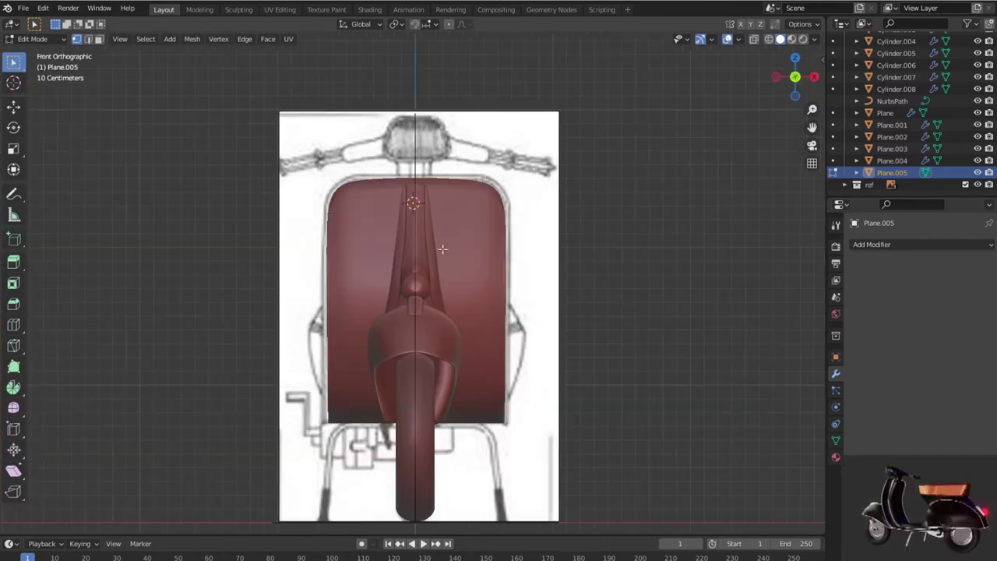
Step: In top view and Object Mode, scale the plane down to 0.109 over the seat
scroll(443, 248, "down", 1)
scroll(442, 251, "down", 1)
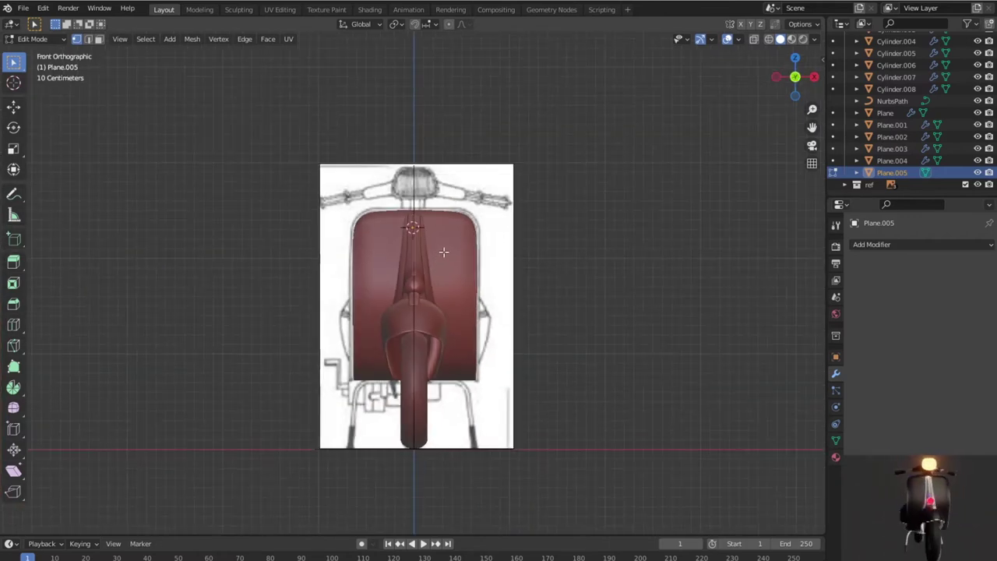
key("KP_7")
scroll(443, 252, "up", 3)
scroll(443, 252, "up", 1)
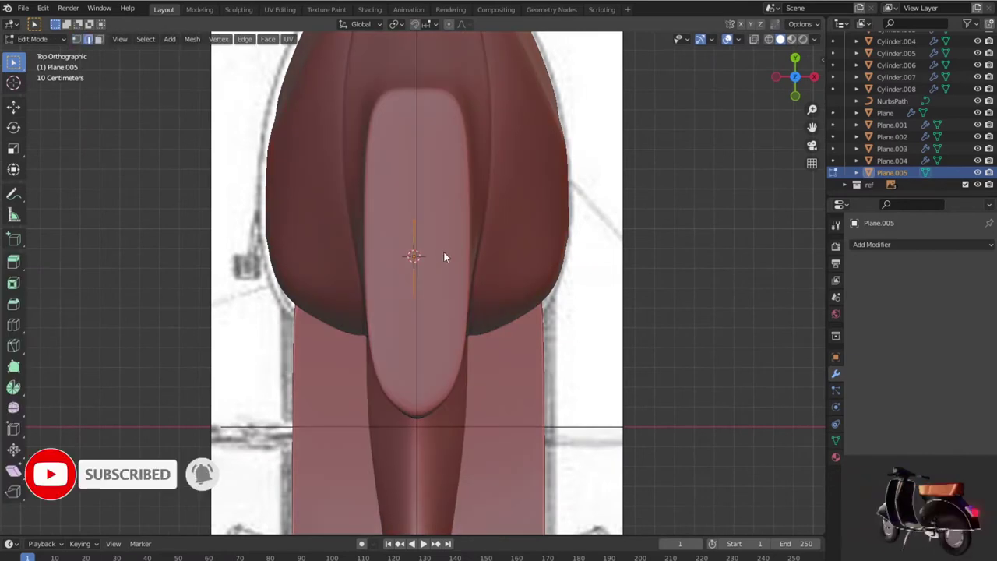
key("Tab")
scroll(445, 257, "down", 3)
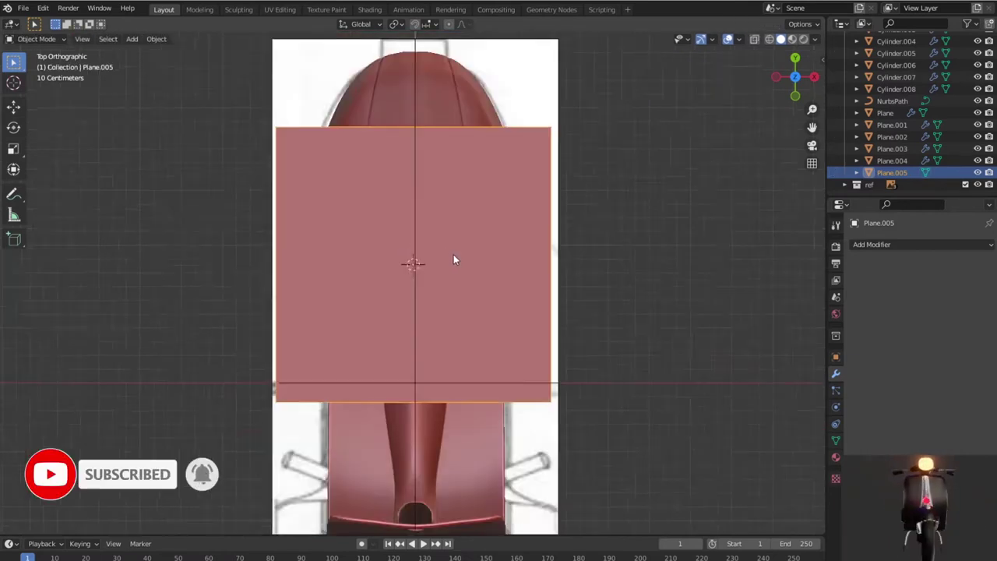
scroll(454, 260, "down", 1)
key("s")
left_click(434, 281)
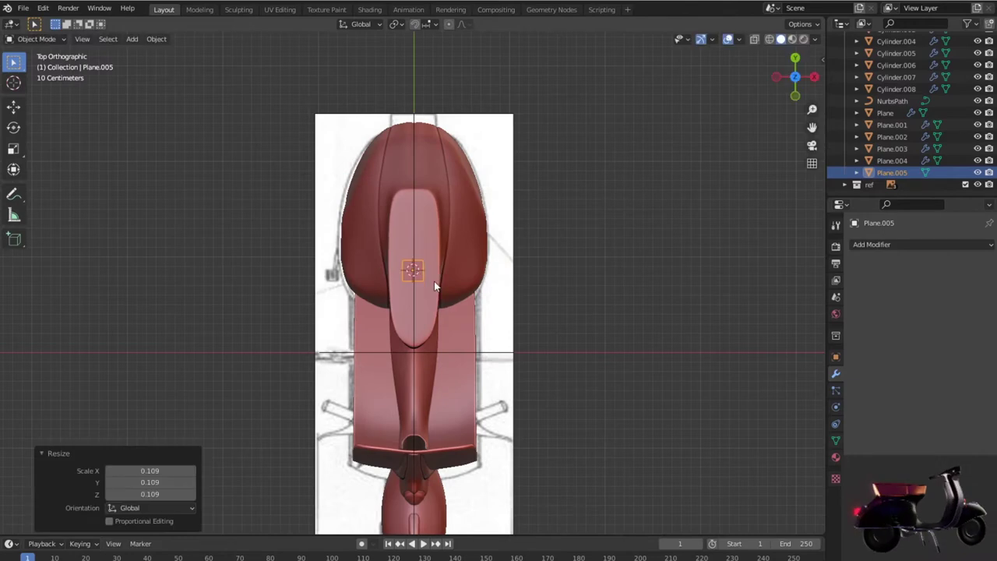
Step: Turn on the see-through wireframe display in the viewport
scroll(434, 281, "up", 4)
scroll(434, 279, "up", 3)
scroll(434, 282, "up", 2)
scroll(446, 280, "up", 1)
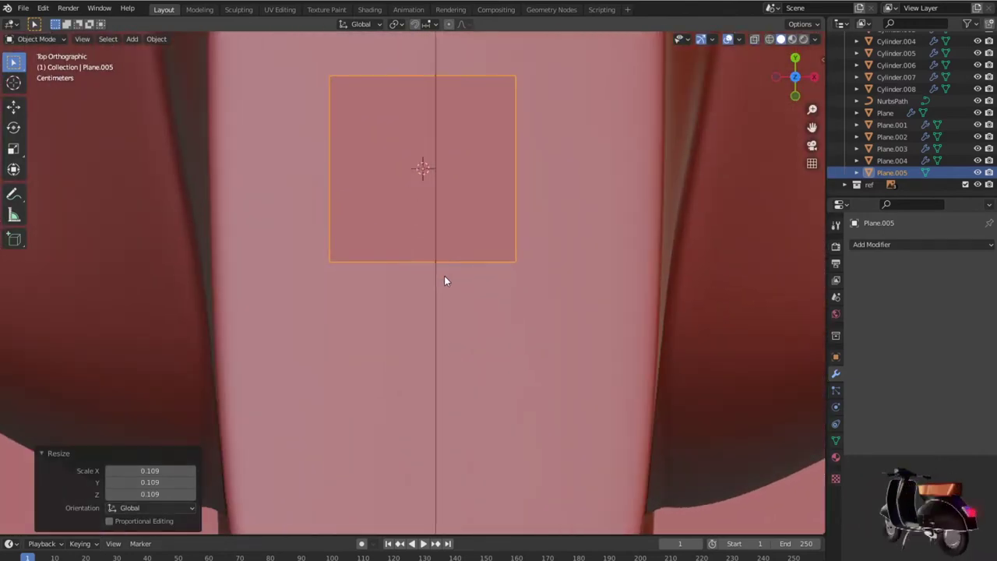
scroll(446, 280, "down", 4)
scroll(446, 282, "up", 3)
scroll(446, 281, "up", 2)
scroll(445, 280, "down", 2)
scroll(445, 280, "down", 3)
key("shift+z")
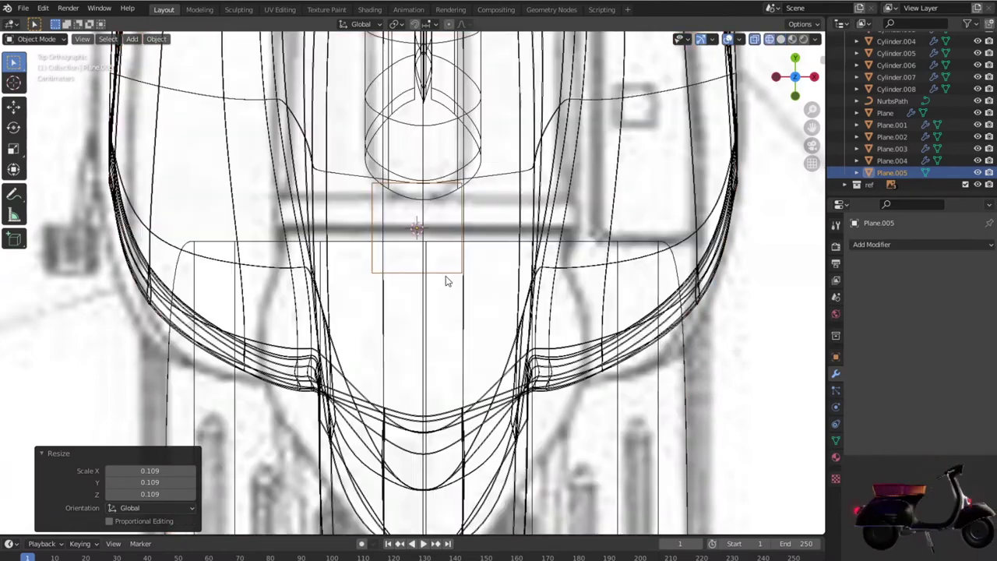
scroll(445, 280, "down", 4)
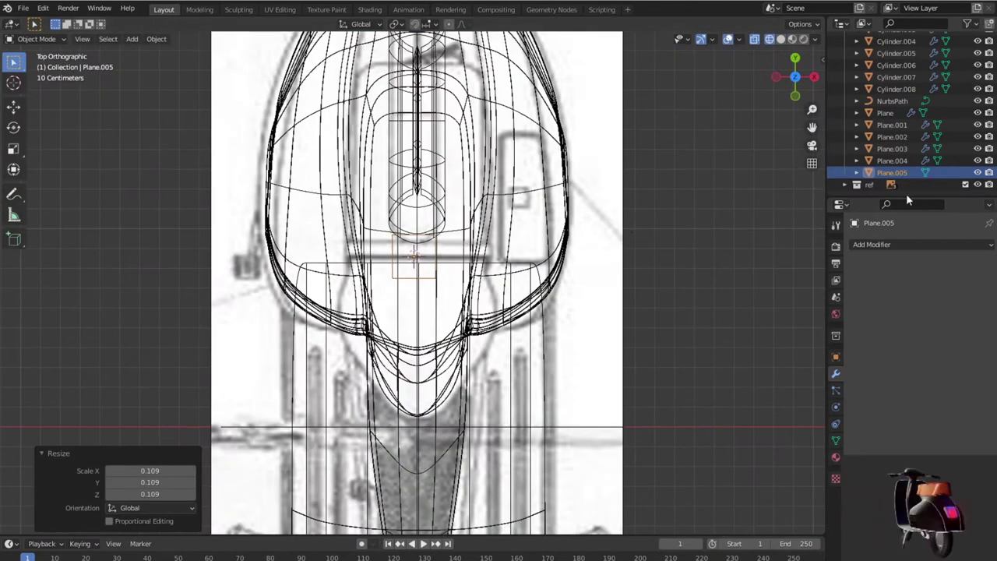
Step: Hide Plane.004 through Plane, NurbsPath, and Cylinder.008 through Cylinder.005 in the Outliner
left_click(978, 160)
left_click(978, 148)
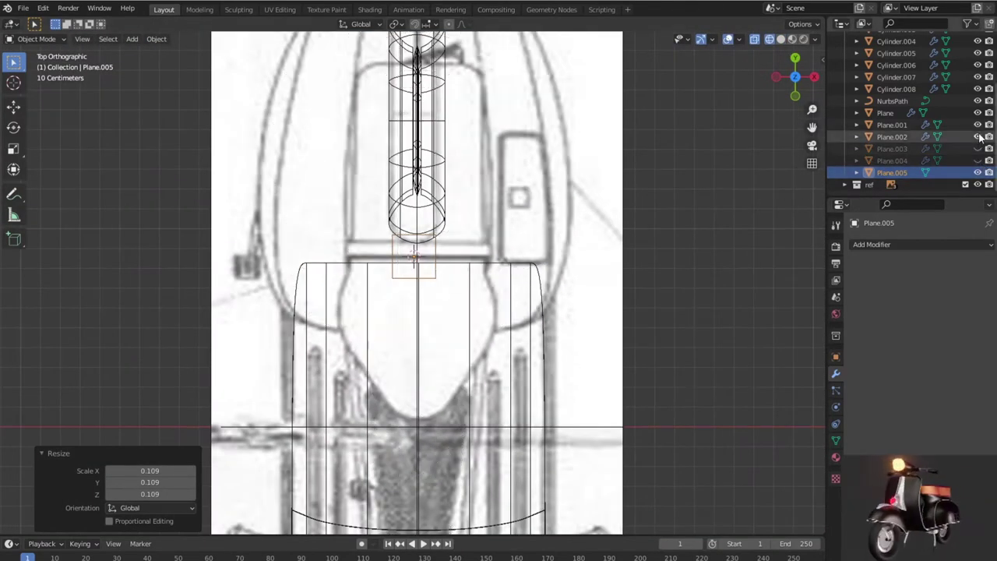
left_click(978, 136)
left_click(979, 125)
left_click(978, 113)
left_click(978, 101)
left_click(979, 89)
left_click(978, 77)
left_click(978, 64)
left_click(978, 53)
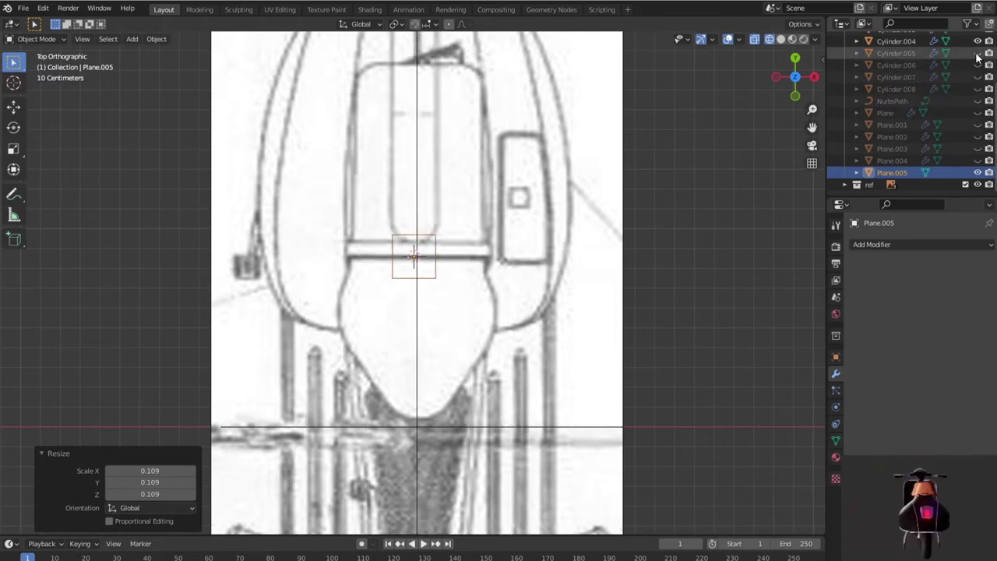
Step: Hide Cylinder.004 through Cylinder, then frame the small plane over the seat
scroll(979, 89, "up", 2)
scroll(978, 89, "up", 2)
left_click(978, 89)
left_click(978, 77)
left_click(978, 65)
left_click(978, 53)
left_click(978, 40)
scroll(978, 48, "up", 2)
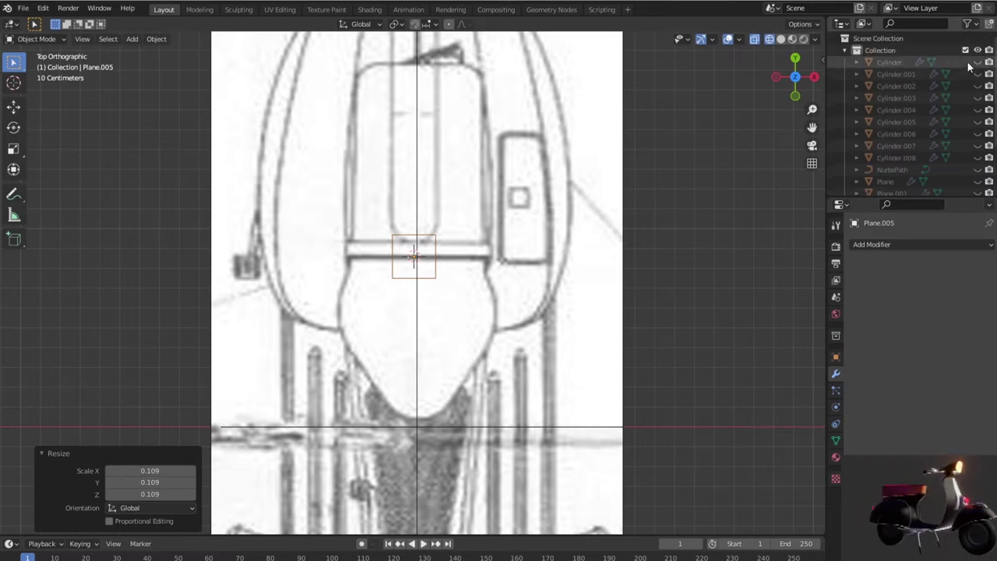
scroll(957, 106, "down", 3)
scroll(957, 106, "down", 3)
scroll(502, 276, "up", 1)
scroll(501, 280, "up", 1)
scroll(499, 276, "down", 5)
scroll(494, 288, "up", 4)
scroll(483, 291, "up", 1)
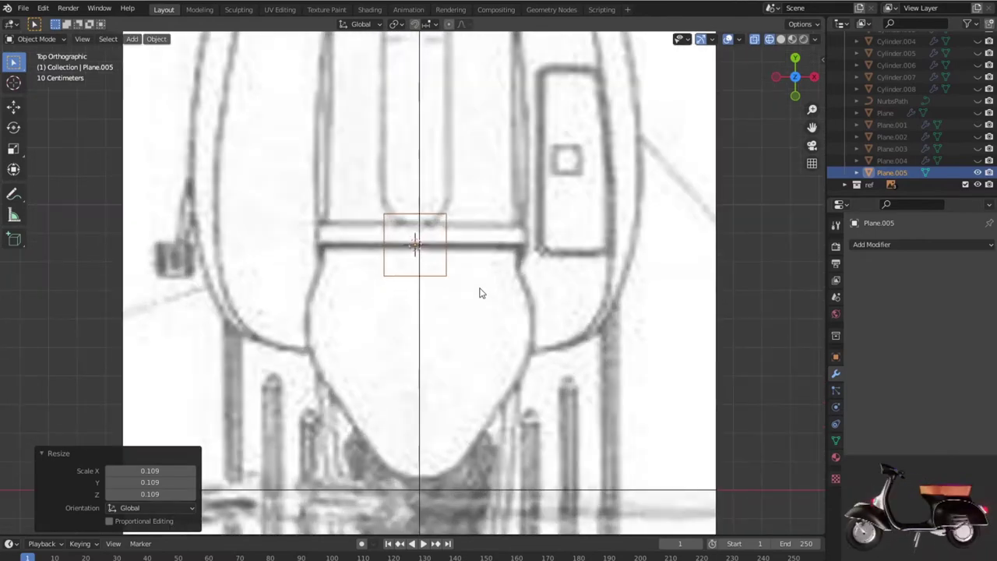
scroll(481, 293, "up", 3)
scroll(452, 280, "up", 2)
scroll(436, 245, "up", 3)
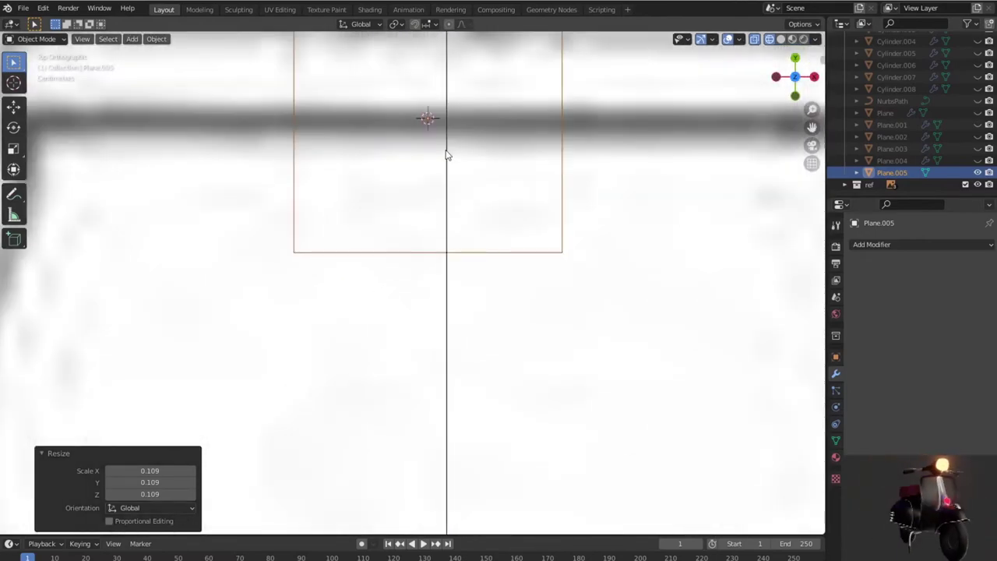
scroll(447, 129, "up", 4)
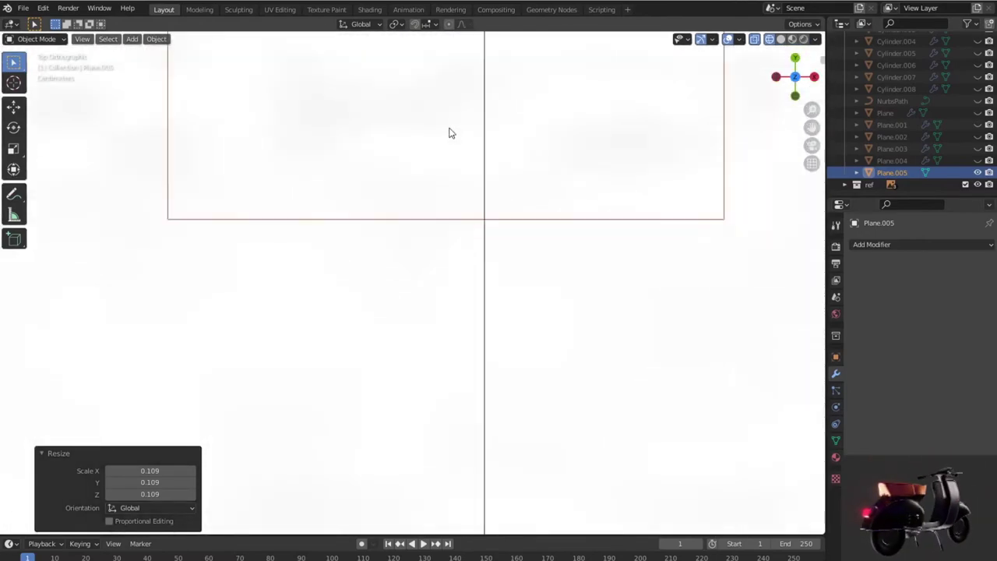
scroll(455, 134, "down", 5)
middle_click_drag(460, 205, 457, 278, "shift")
scroll(452, 272, "up", 5)
scroll(467, 242, "up", 1)
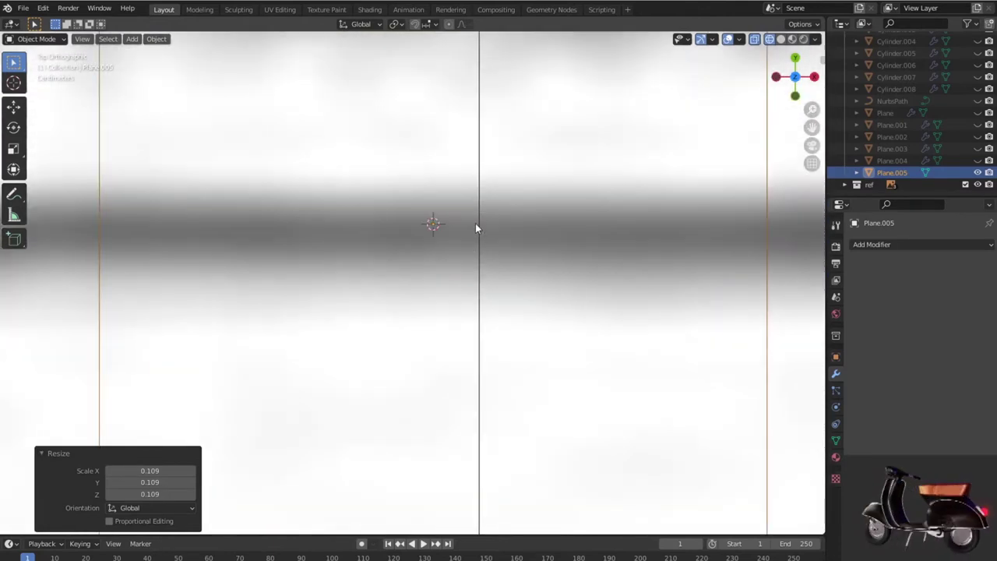
Step: Place the 3D cursor exactly on the blueprint's centre line
right_click(479, 227, "shift")
scroll(483, 232, "up", 4)
scroll(588, 156, "up", 4)
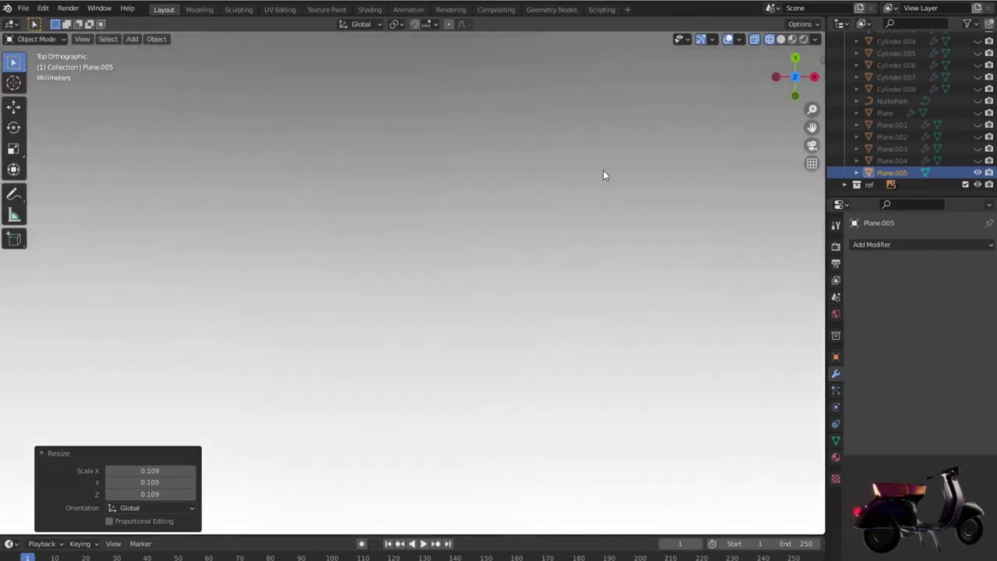
scroll(539, 254, "down", 4)
scroll(429, 257, "up", 2)
scroll(369, 256, "up", 1)
scroll(372, 248, "up", 1)
scroll(338, 226, "up", 2)
scroll(540, 403, "up", 1)
scroll(448, 306, "up", 3)
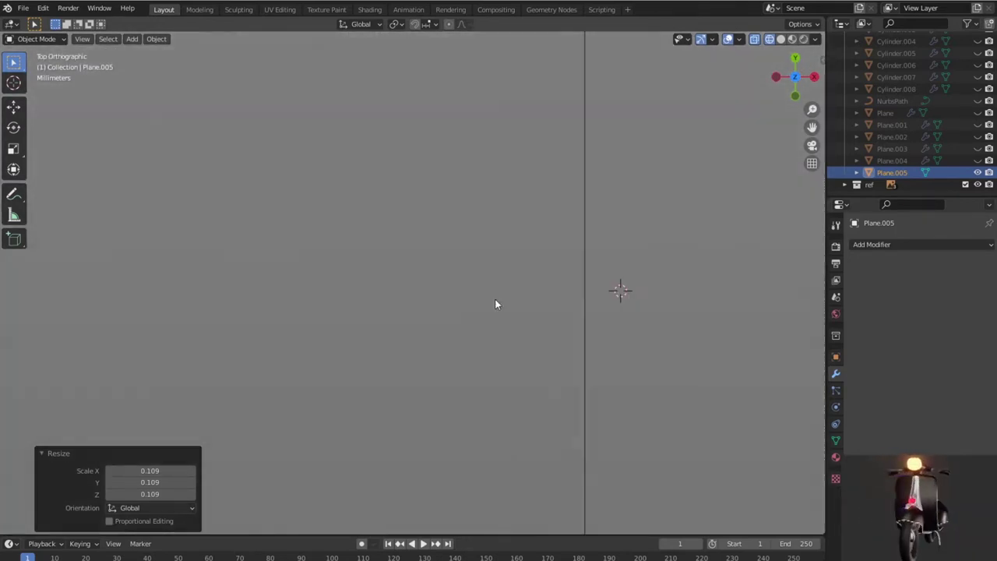
right_click(585, 290, "shift")
middle_click_drag(587, 291, 361, 333, "shift")
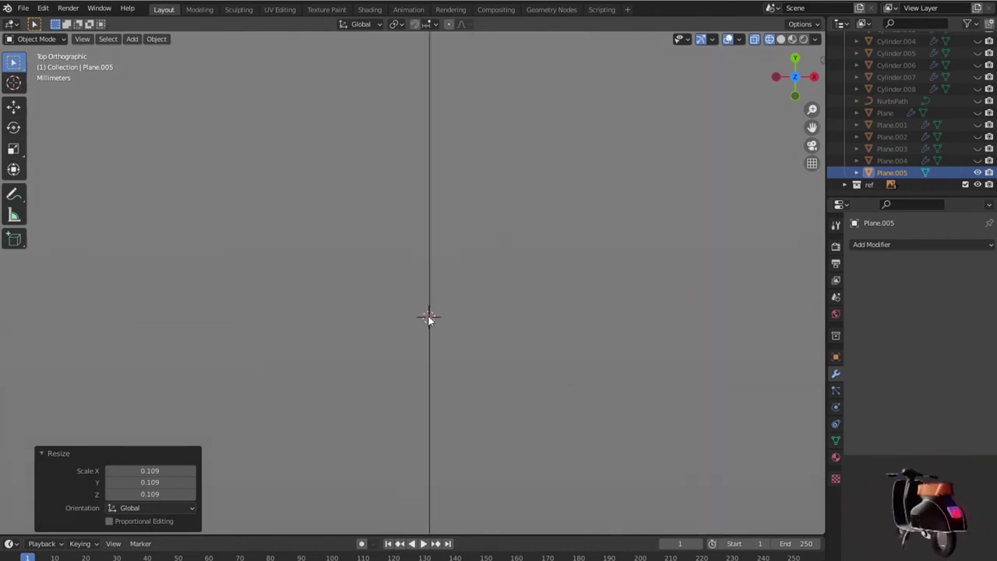
scroll(445, 343, "down", 2)
scroll(445, 343, "down", 3)
scroll(445, 343, "down", 3)
scroll(445, 342, "down", 4)
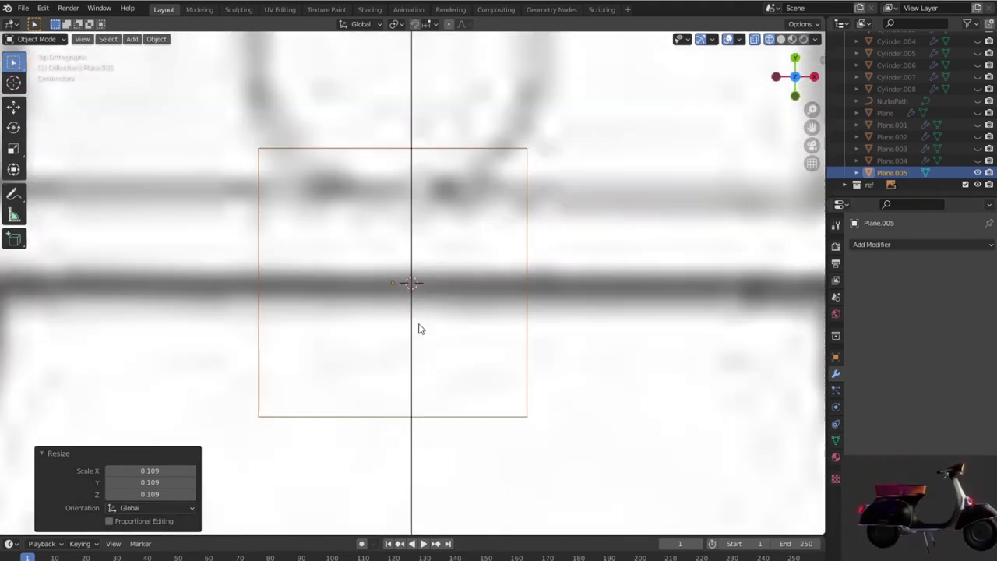
scroll(419, 328, "down", 4)
Step: Set the plane's origin to the 3D cursor via Object > Set Origin
left_click(156, 39)
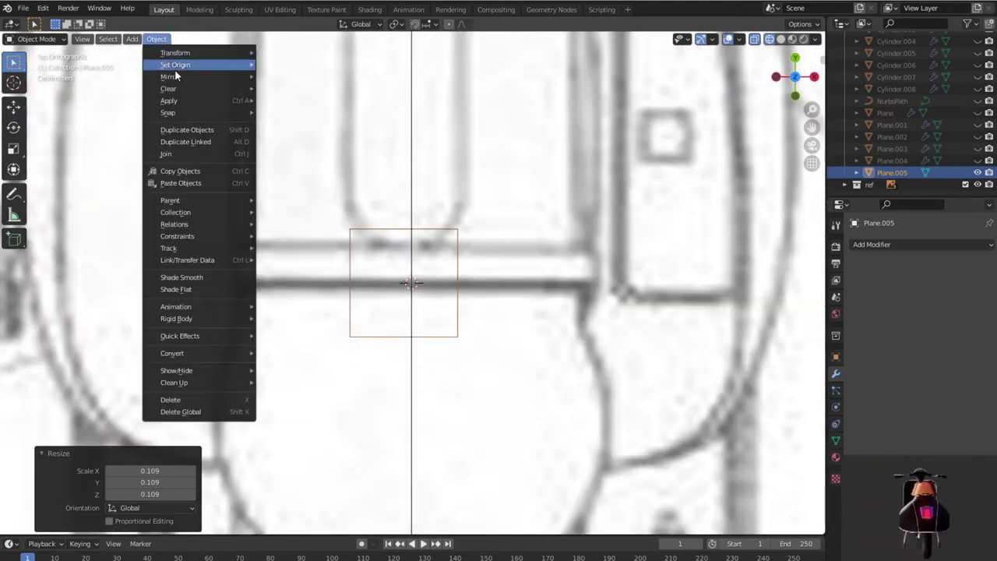
mouse_move(175, 64)
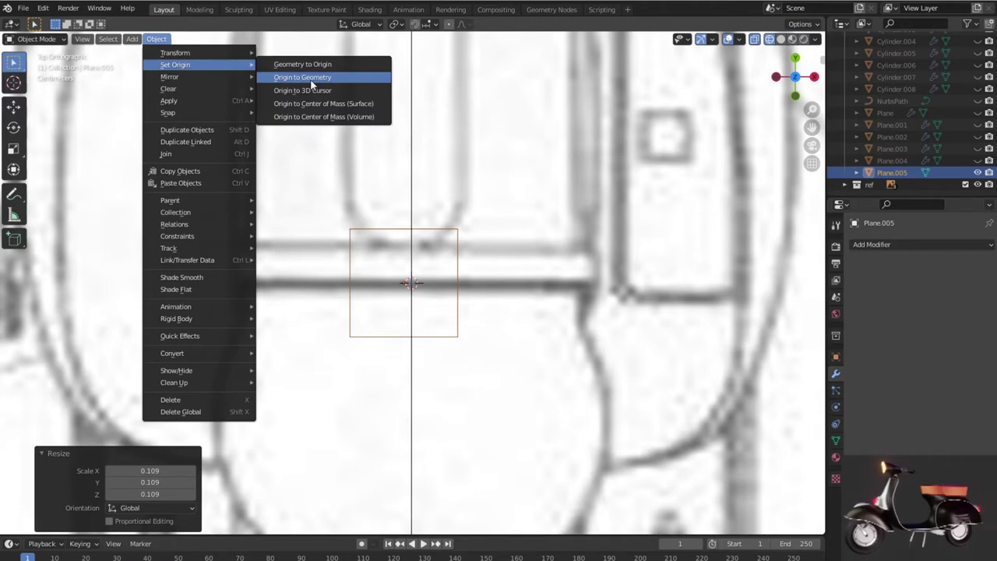
left_click(313, 78)
left_click(156, 39)
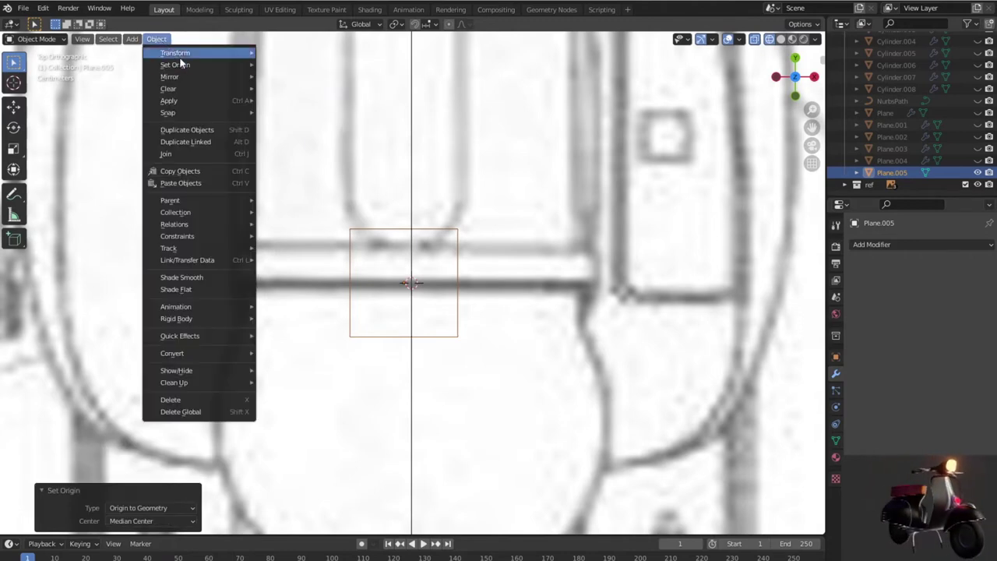
left_click(333, 90)
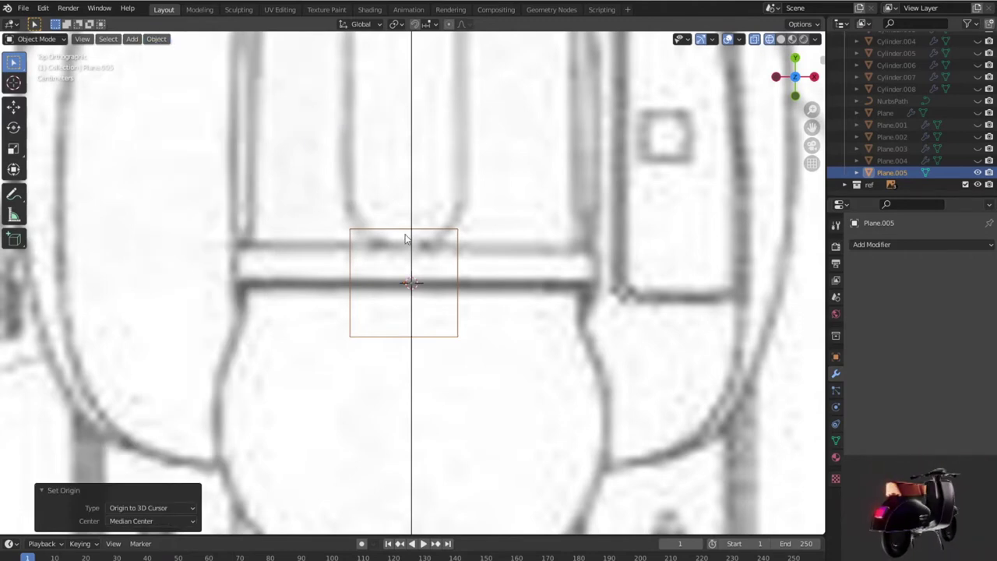
scroll(426, 292, "up", 2)
scroll(462, 296, "up", 1)
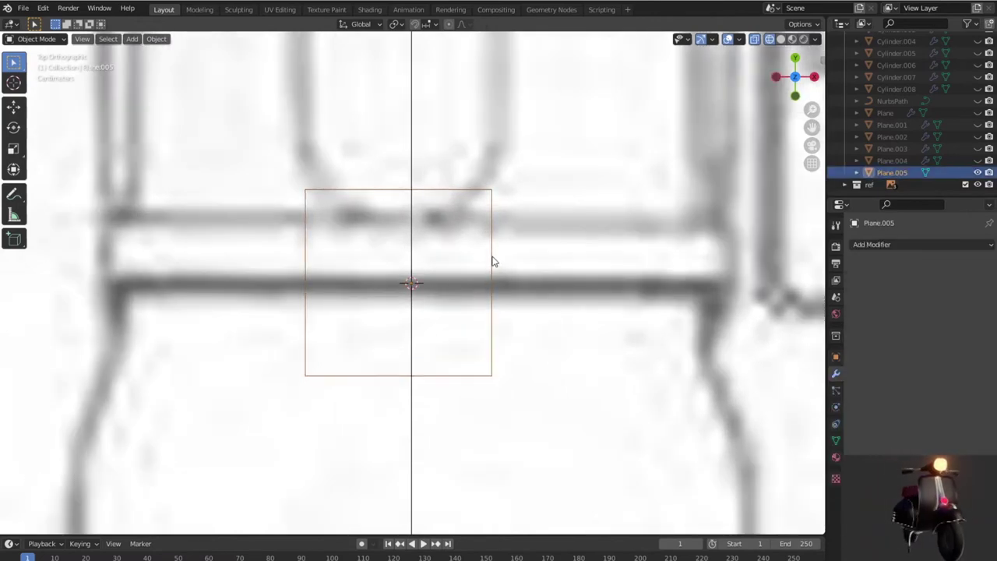
scroll(492, 261, "down", 1)
Step: Add a centred vertical loop cut to the plane and select its left edge
key("Tab")
scroll(492, 257, "down", 3)
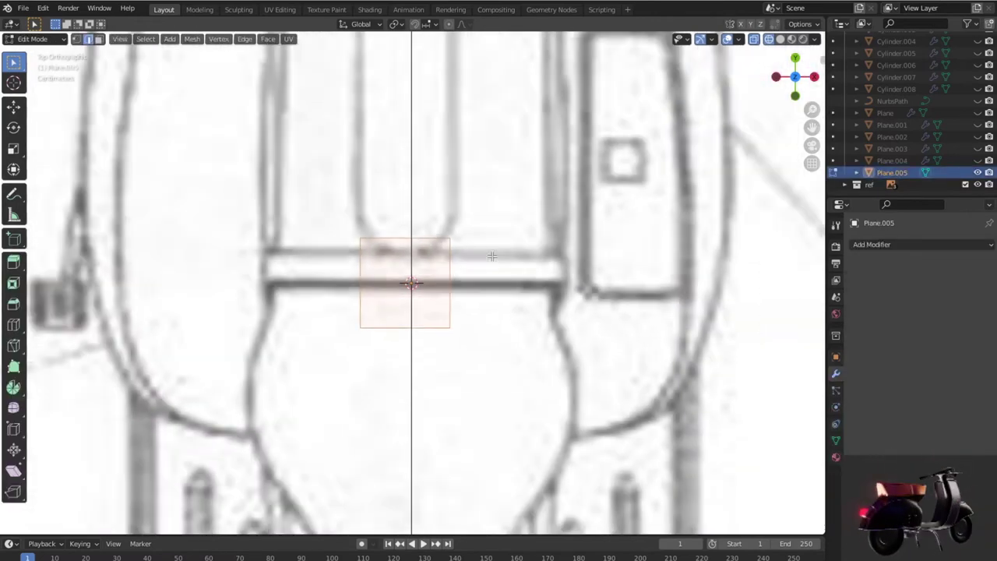
left_click_drag(377, 366, 380, 364)
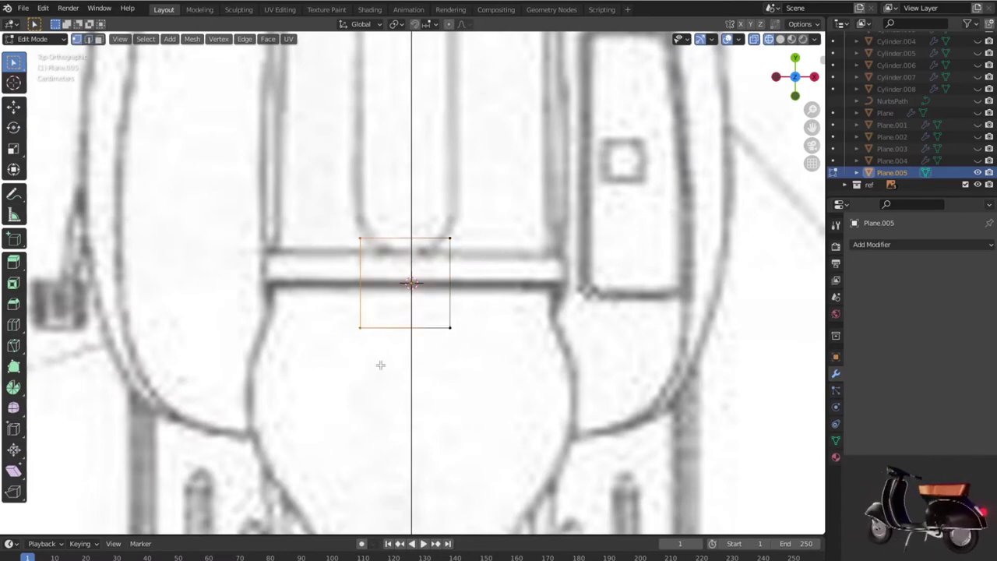
key("ctrl+r")
left_click(411, 300)
right_click(411, 300)
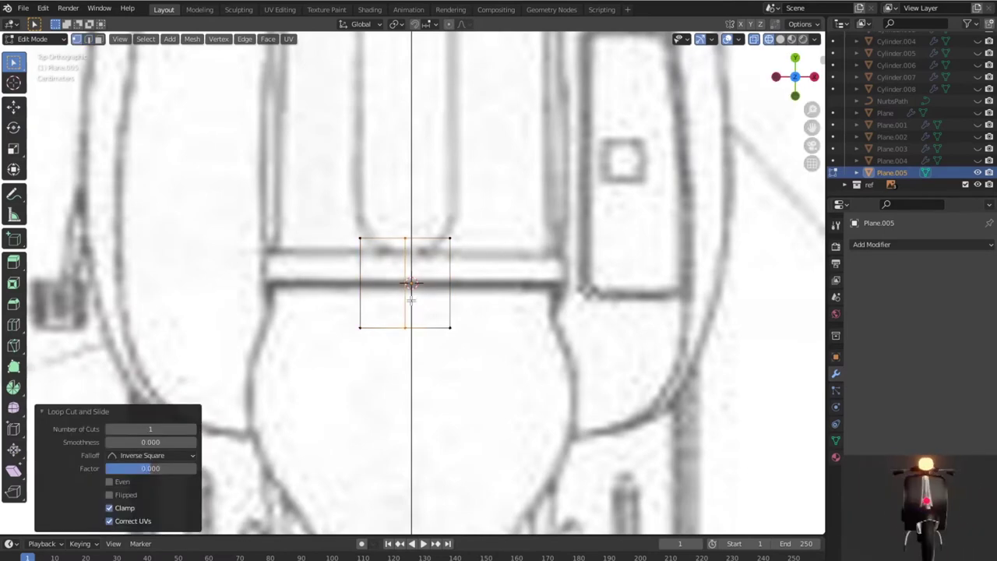
left_click_drag(374, 339, 377, 364)
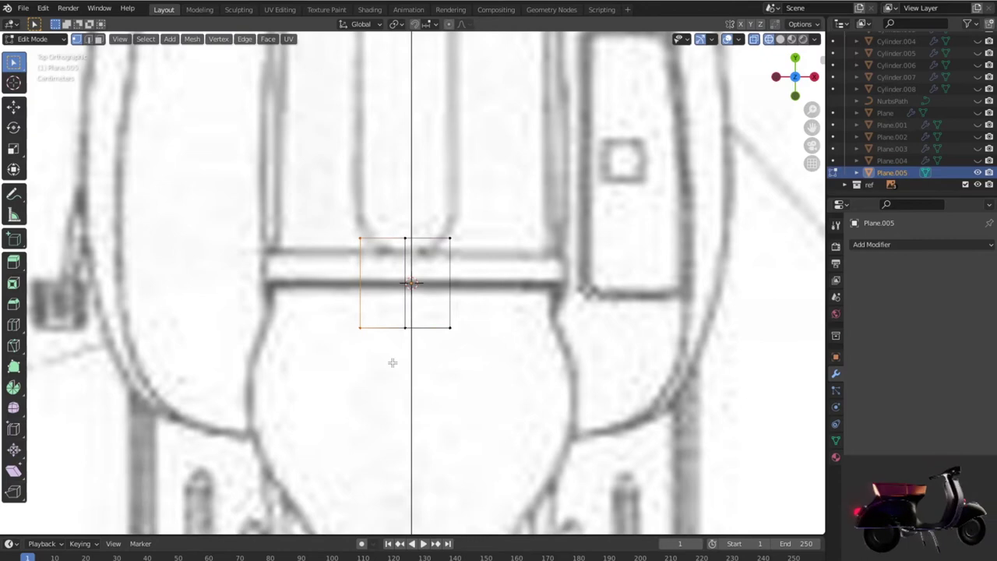
Step: Back in Object Mode, delete Plane.005 entirely
key("x")
key("Escape")
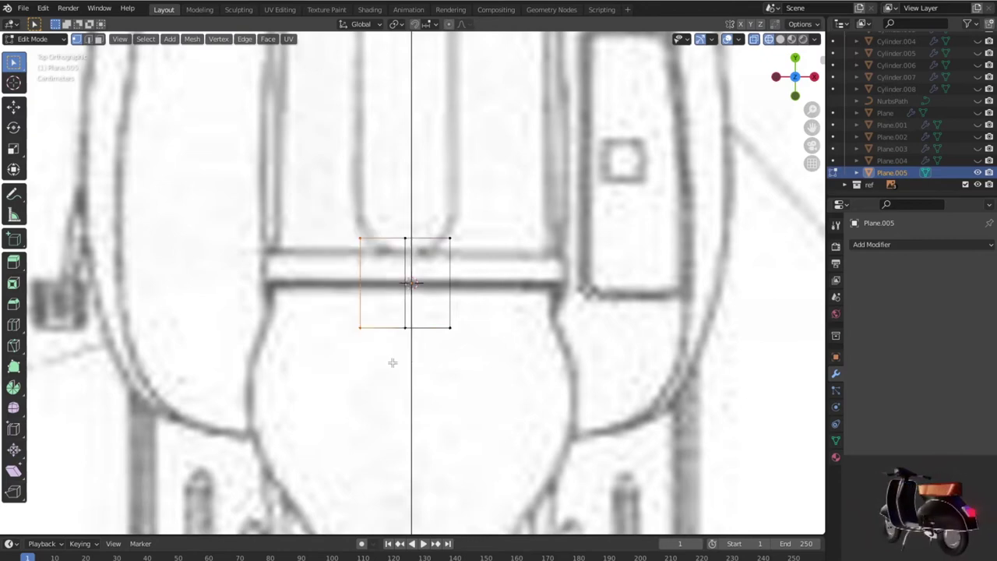
key("Tab")
key("Delete")
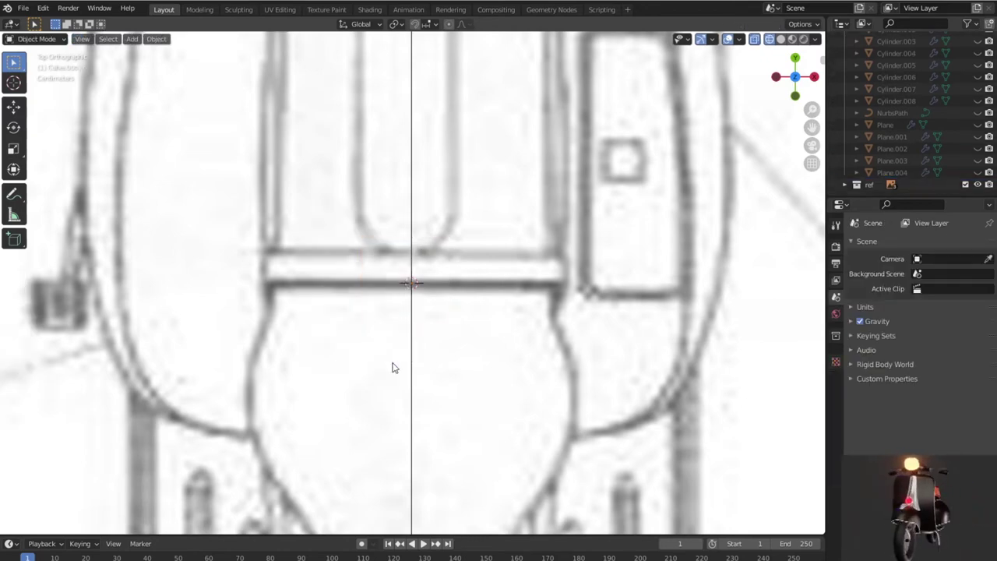
Step: Add a new plane mesh and scale it down to a small square
key("shift+a")
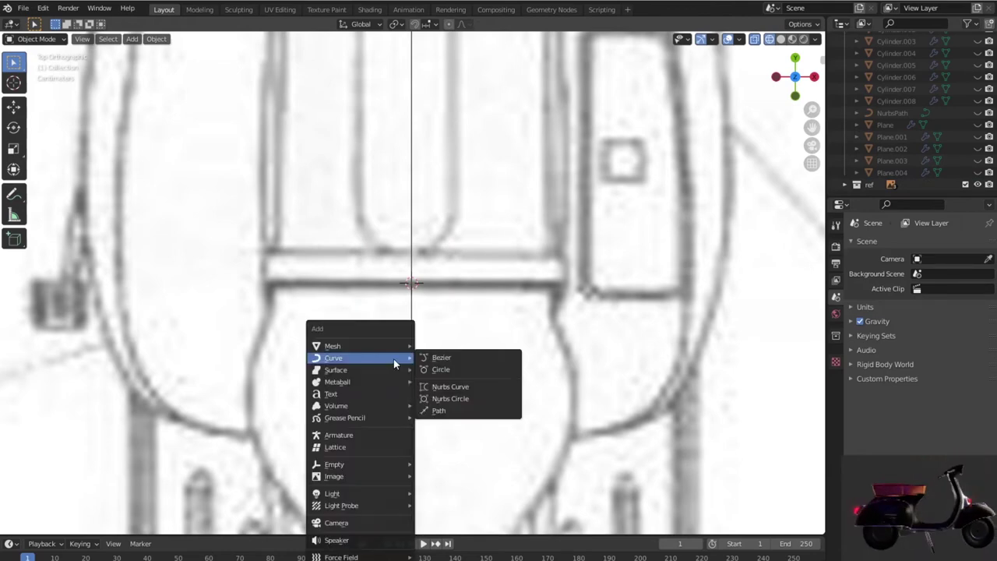
mouse_move(333, 346)
left_click(438, 346)
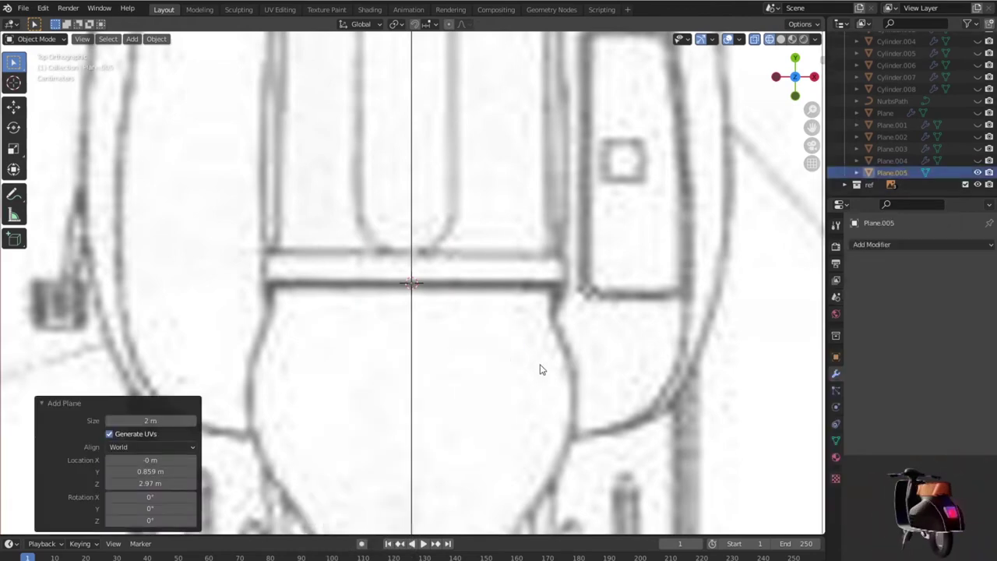
scroll(540, 368, "down", 5)
scroll(538, 366, "down", 5)
scroll(537, 367, "up", 5)
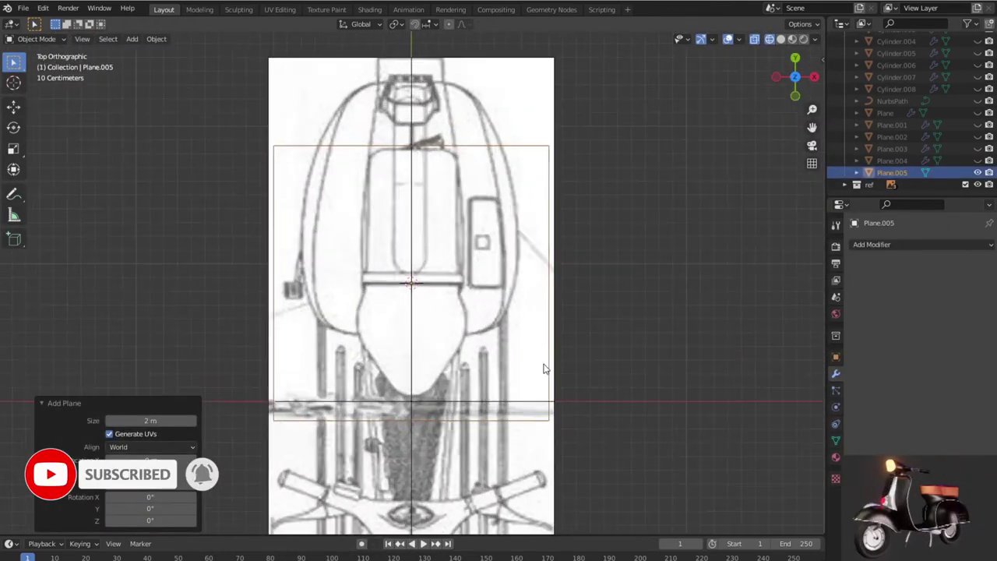
key("s")
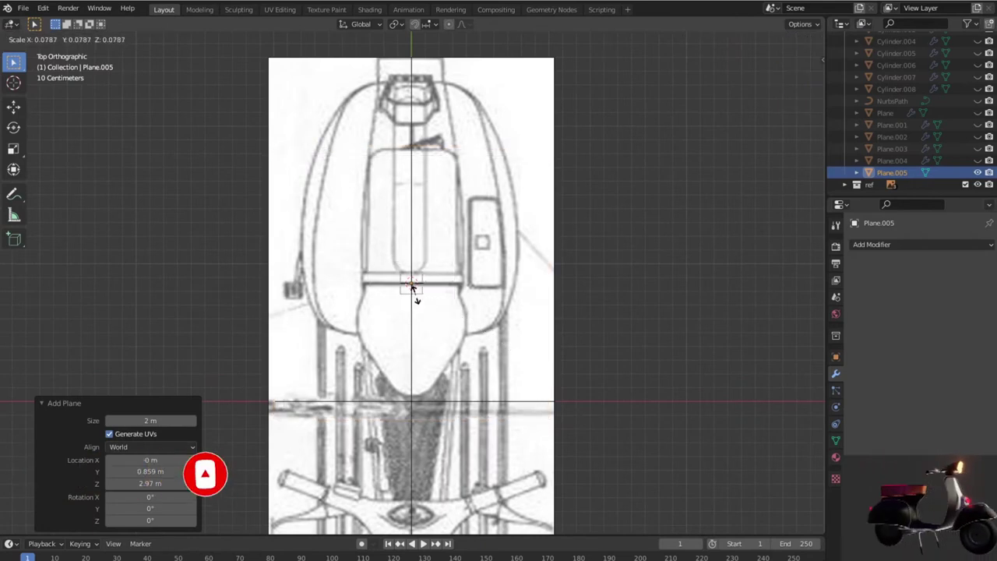
left_click(415, 290)
scroll(423, 305, "up", 2)
scroll(423, 304, "up", 5)
scroll(423, 303, "up", 3)
Step: Loop-cut the plane down its centre and delete the left-half vertices
key("Tab")
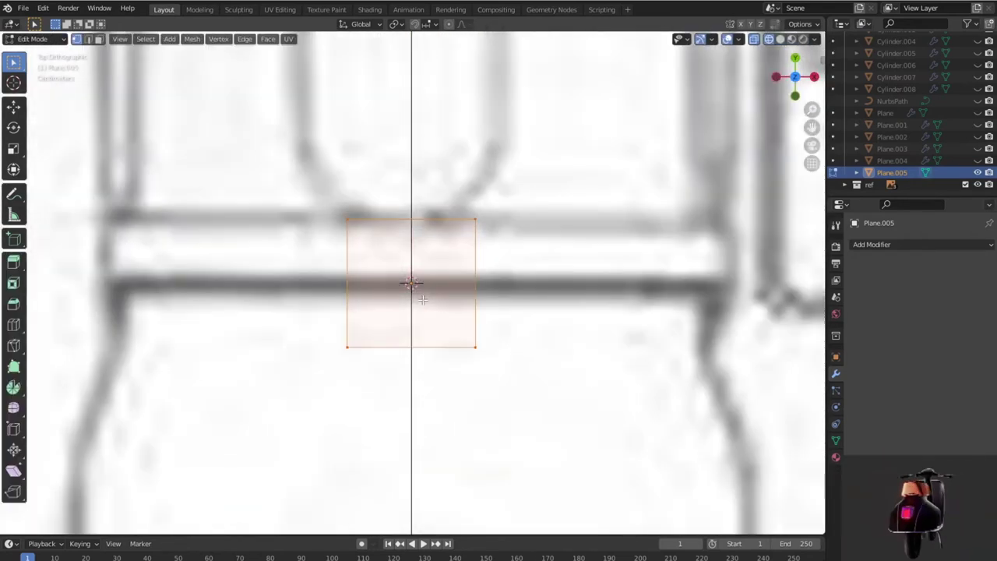
key("ctrl+r")
left_click(409, 221)
right_click(409, 220)
left_click_drag(356, 311, 373, 403)
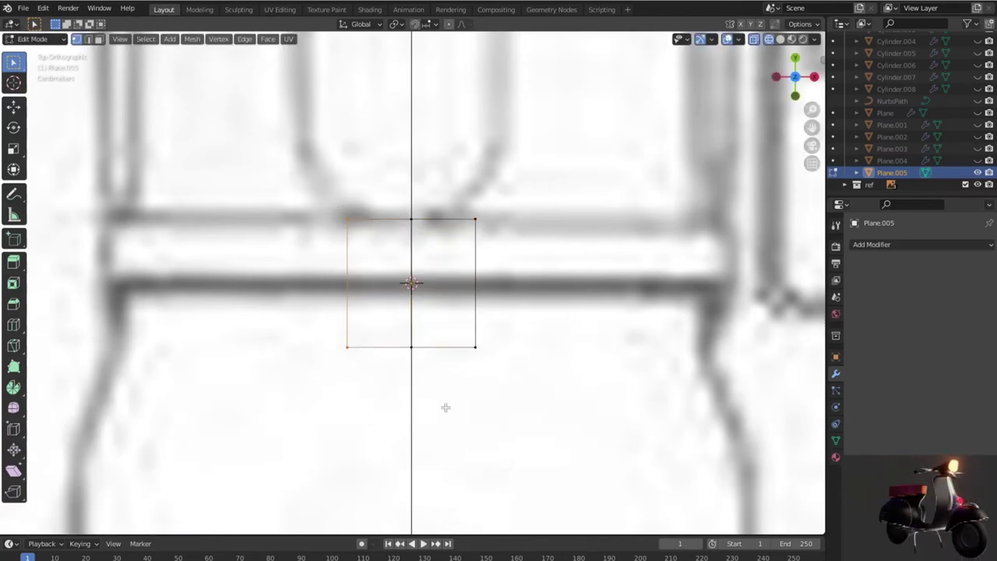
key("x")
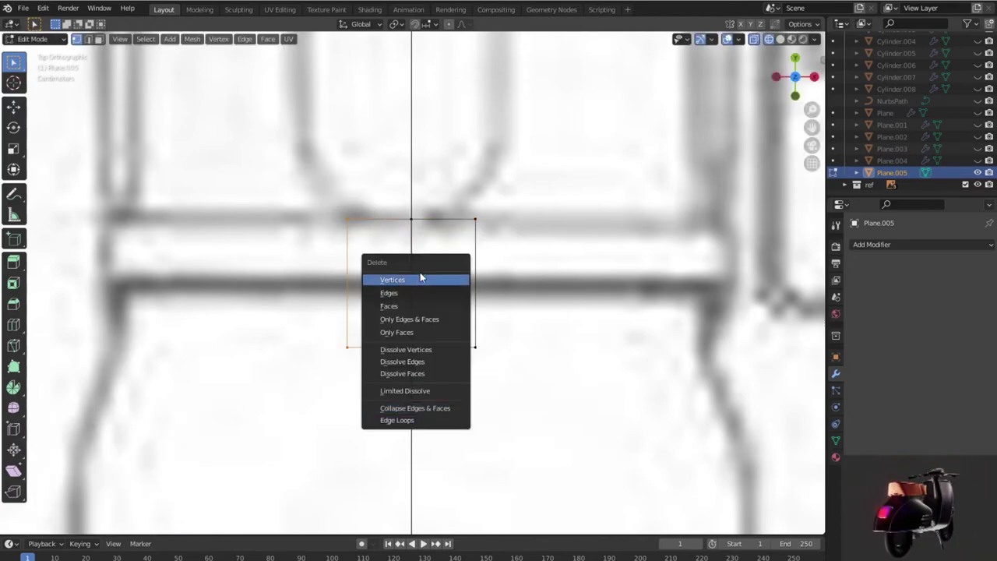
left_click(417, 279)
scroll(456, 301, "down", 3)
scroll(463, 334, "down", 2)
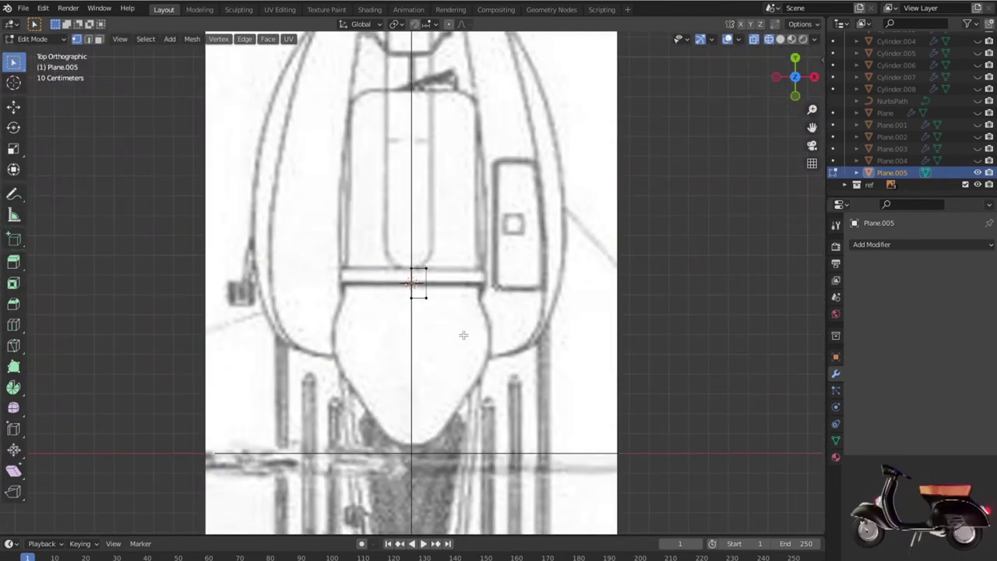
Step: Move the half-plane along Y down to the seat's bottom tip
scroll(462, 334, "down", 2)
key("Tab")
scroll(432, 256, "up", 3)
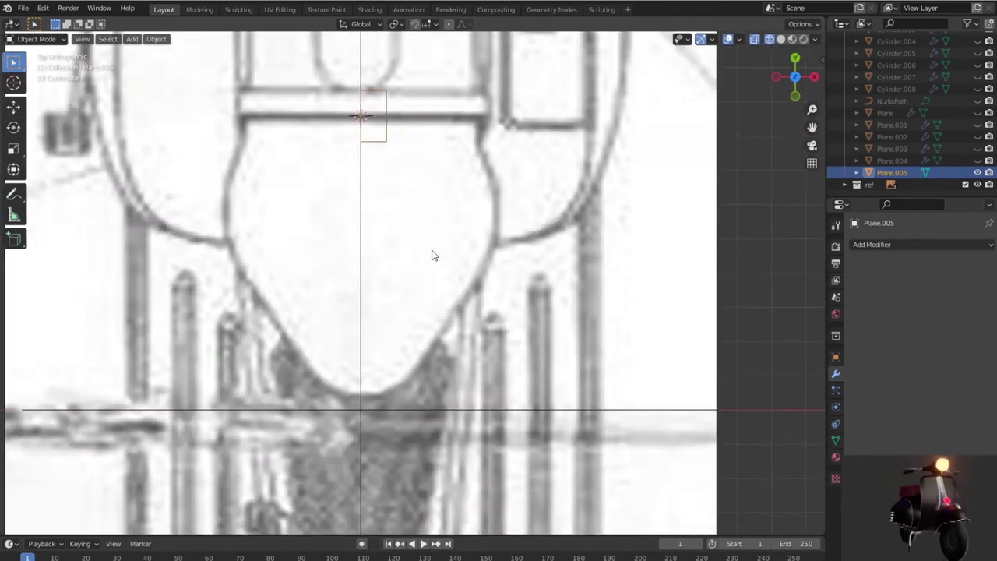
key("g")
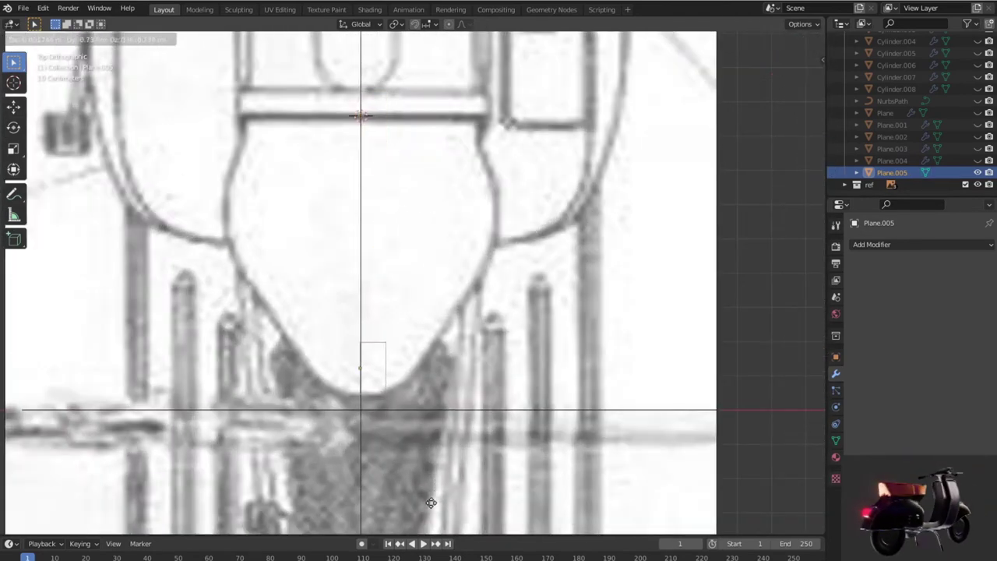
key("z")
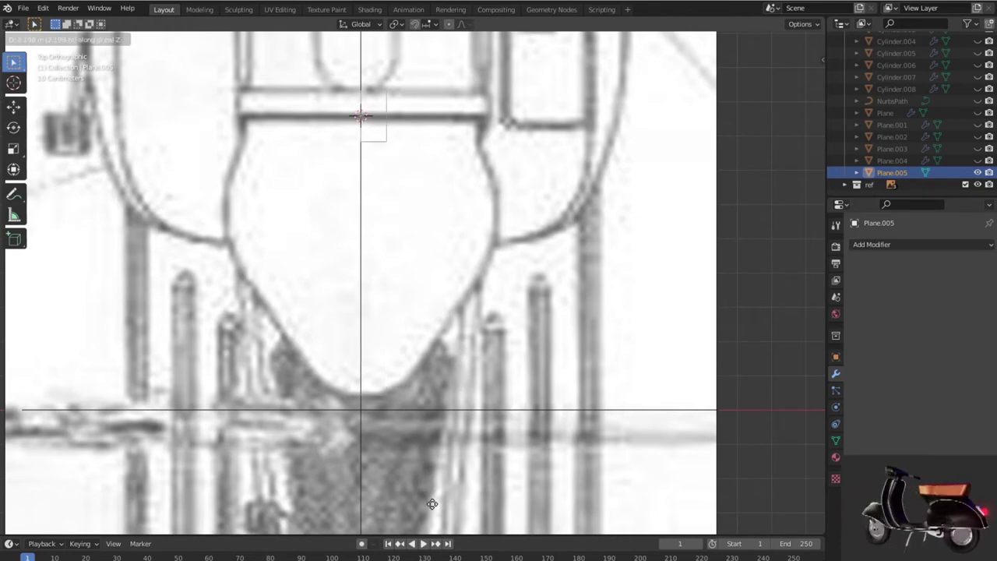
key("y")
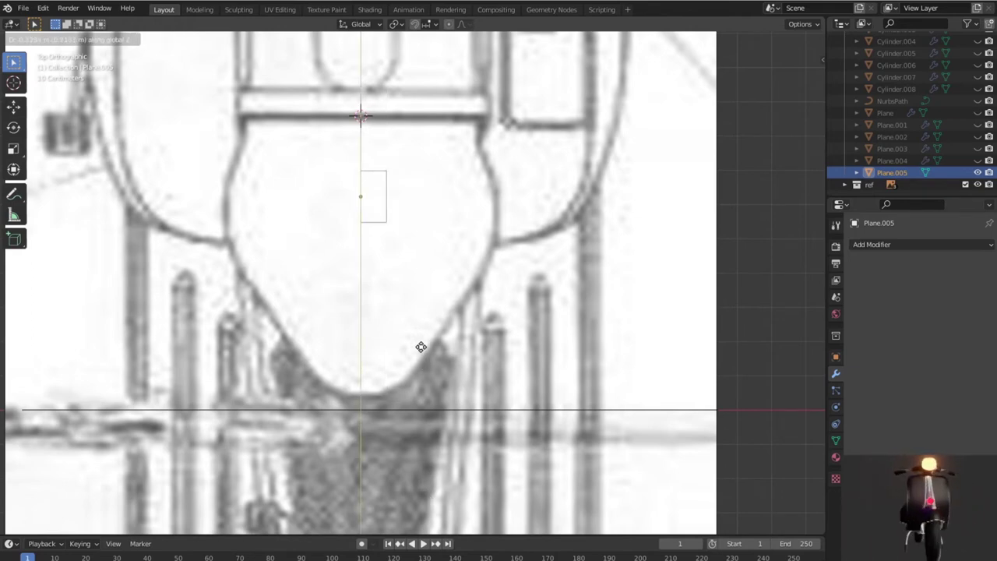
left_click(433, 502)
Step: Raise the plane's top edge 0.65578 m along Y to the seat's top
key("Tab")
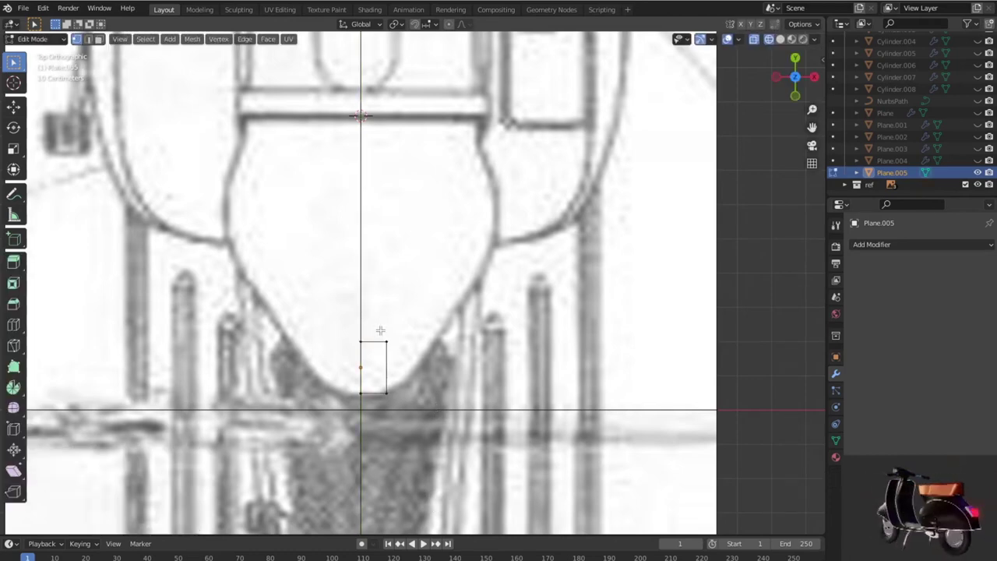
key("g")
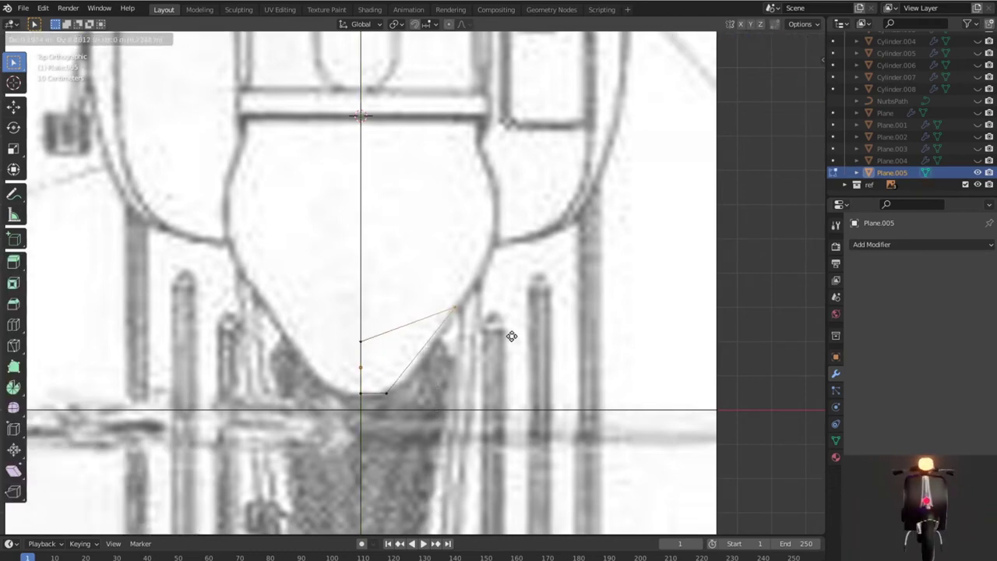
key("Escape")
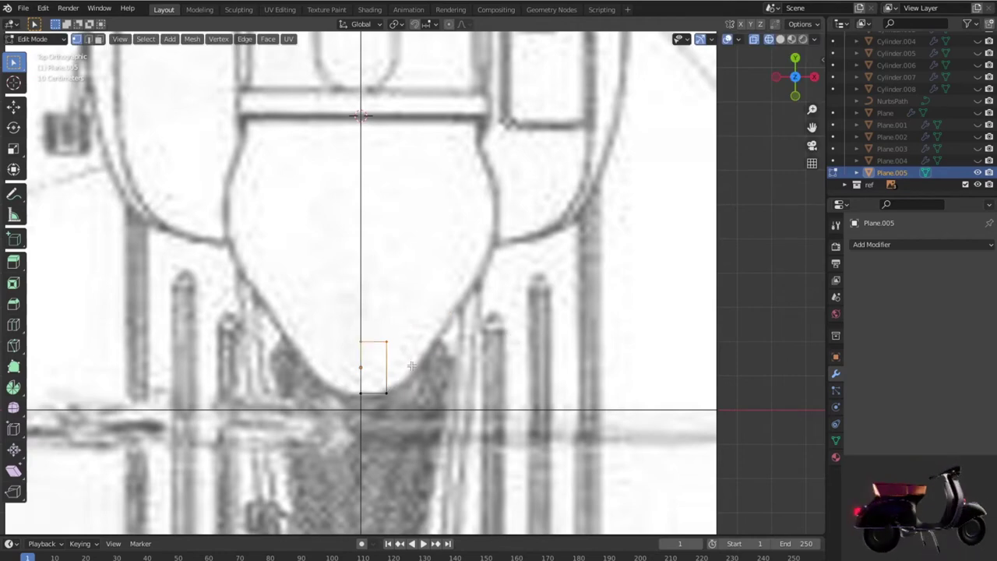
key("g")
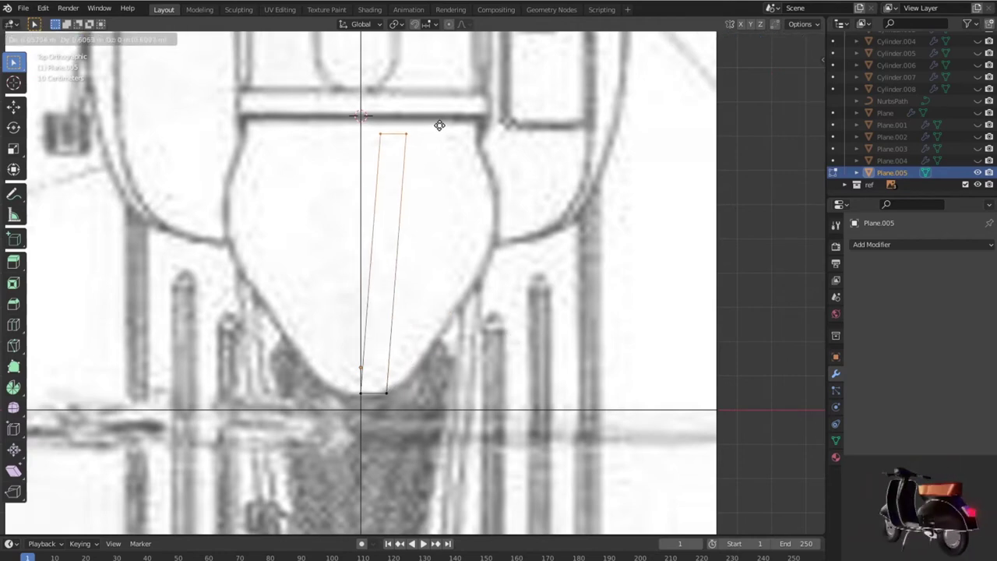
key("y")
left_click(412, 114)
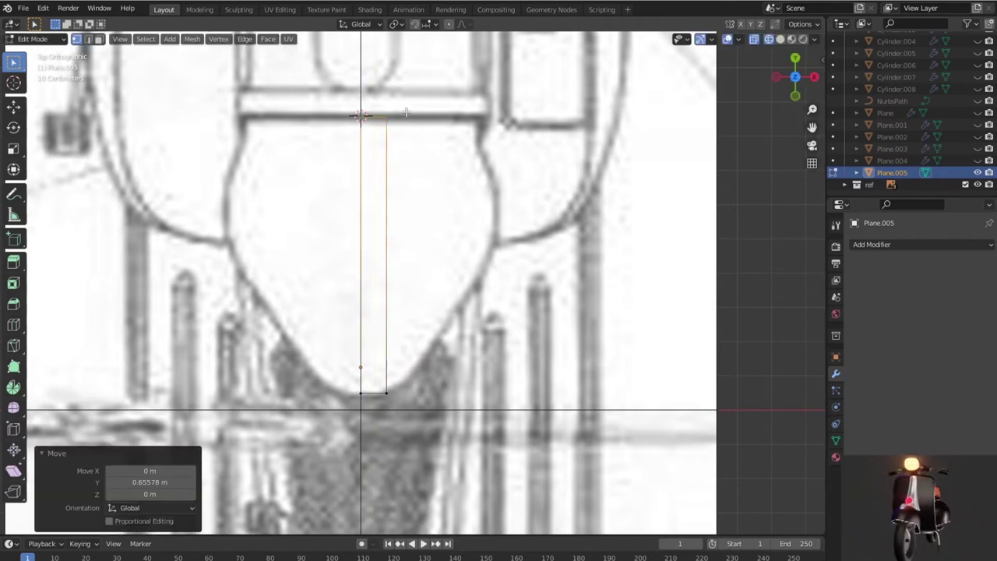
Step: Select the strip's right edge and start moving it along X
left_click_drag(454, 437, 471, 418)
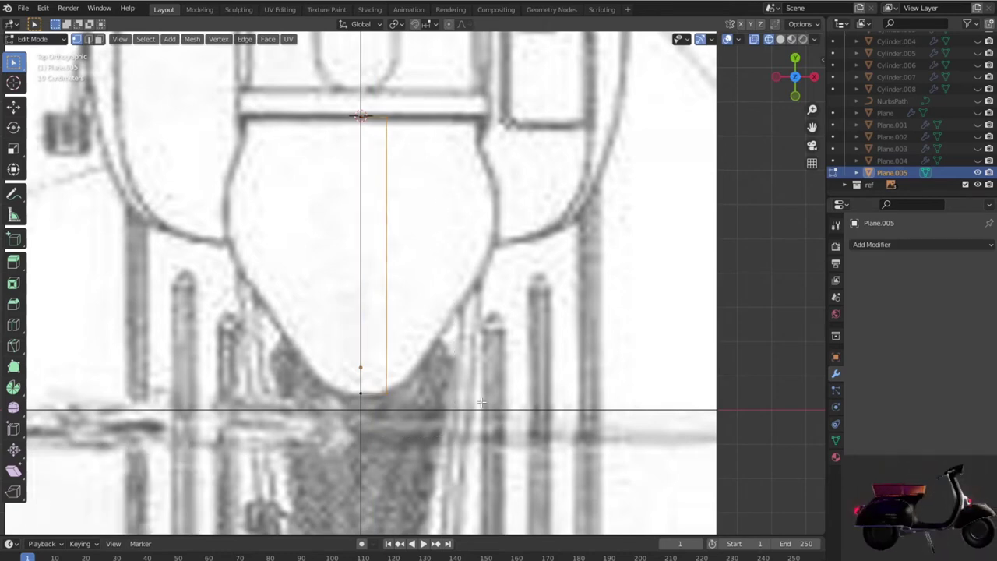
key("g")
key("x")
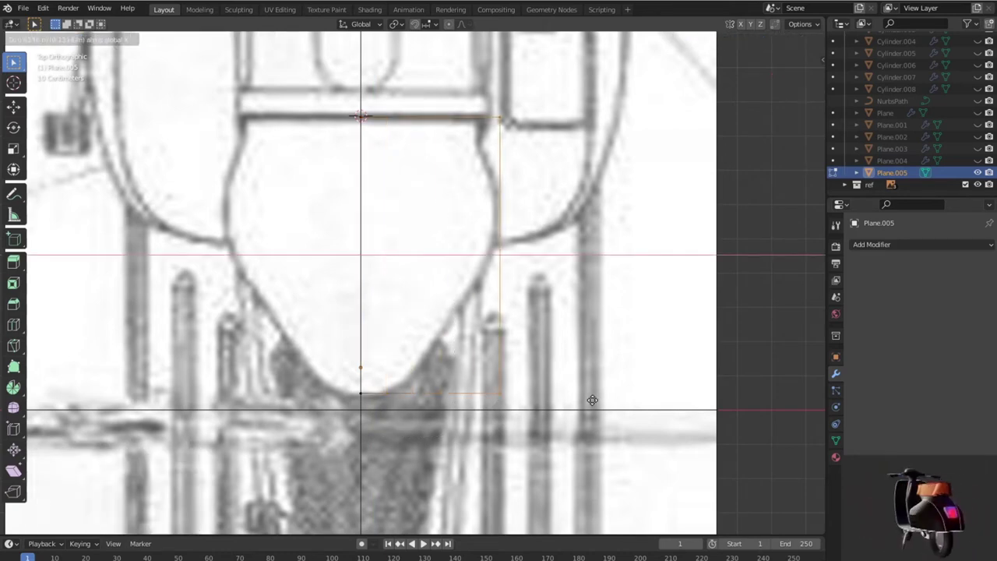
Step: Widen the strip to the seat's right side and add four evenly spaced horizontal edge loops
left_click(591, 400)
key("ctrl+r")
scroll(504, 281, "up", 3)
left_click(504, 281)
right_click(504, 281)
Step: Move the right-side and bottom-corner vertices inward onto the seat's curved outline
key("g")
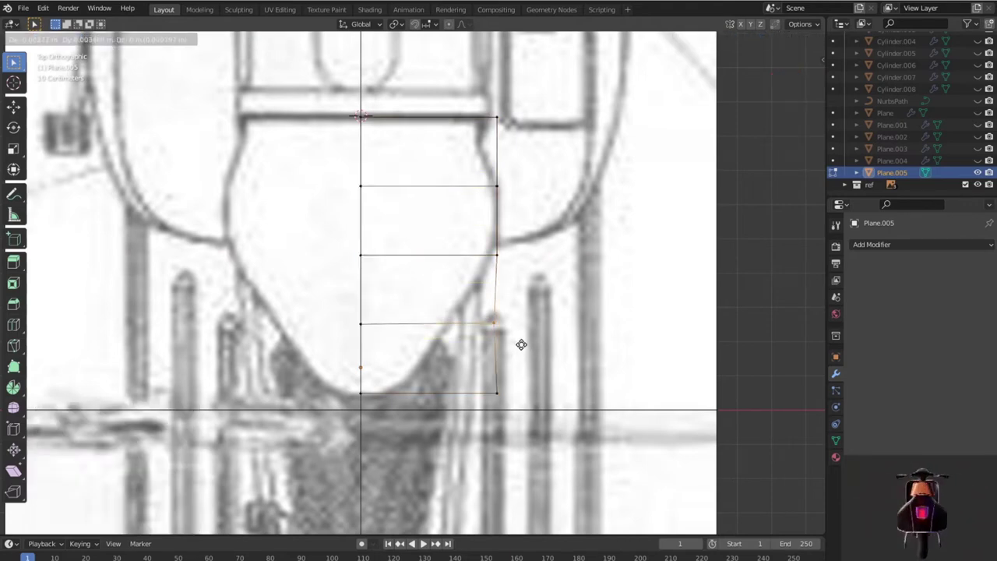
left_click(483, 337)
left_click(496, 392)
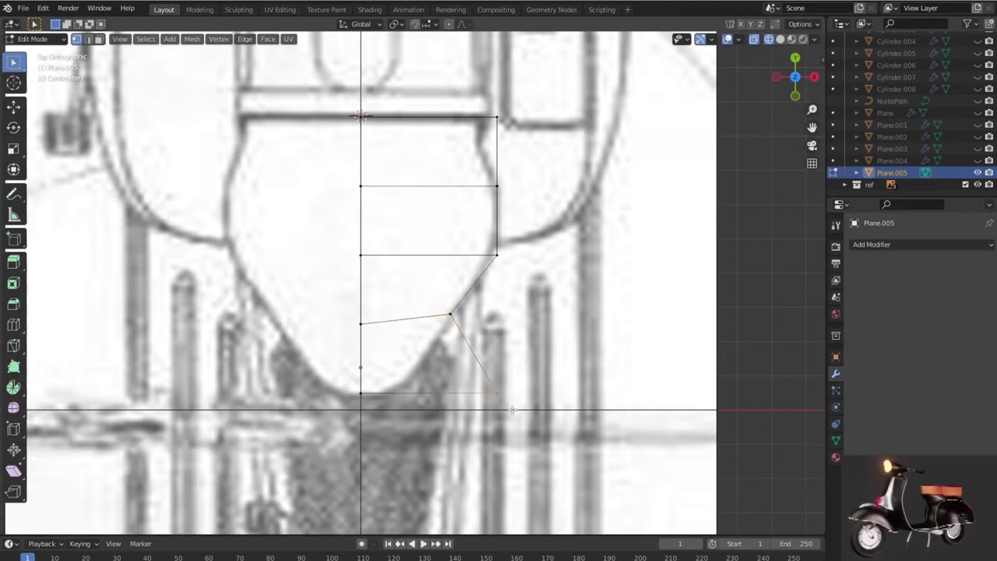
key("g")
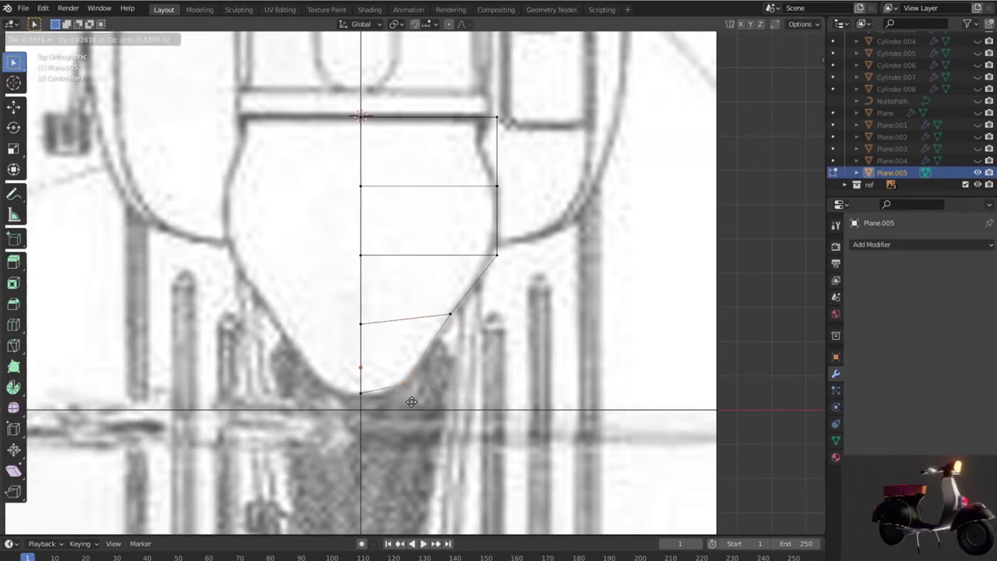
left_click(410, 401)
left_click(452, 319)
key("g")
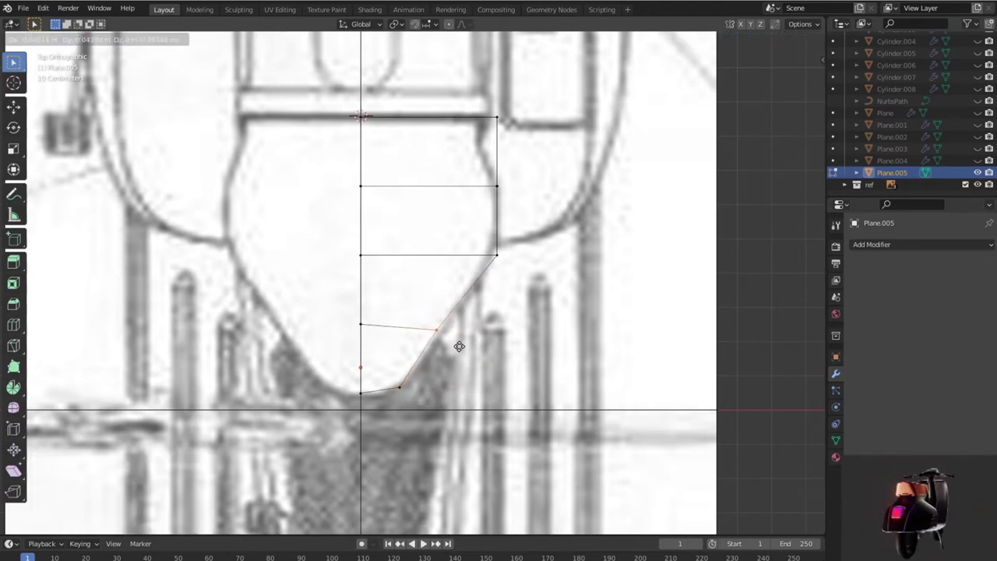
left_click(462, 346)
left_click_drag(522, 270, 521, 270)
key("g")
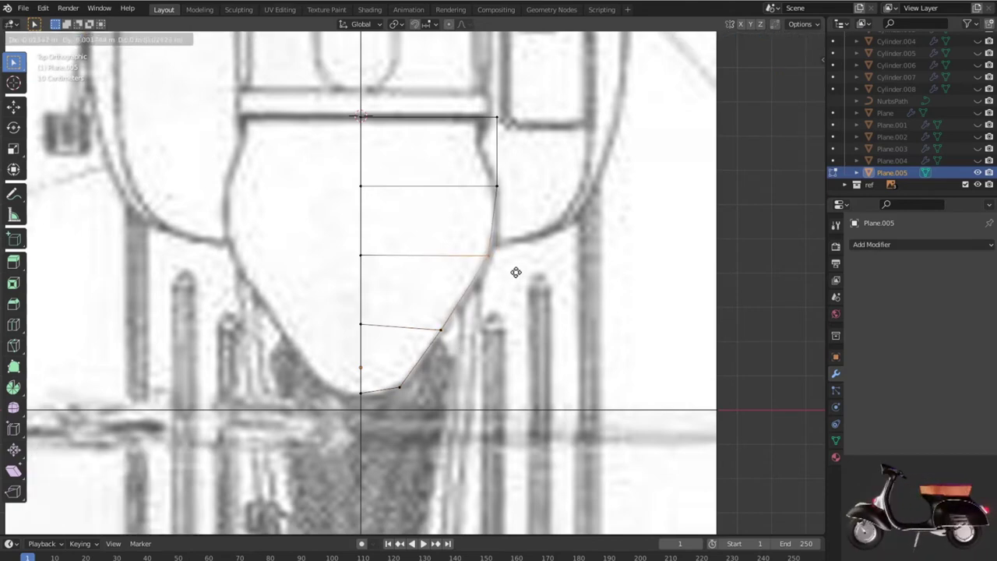
left_click(516, 272)
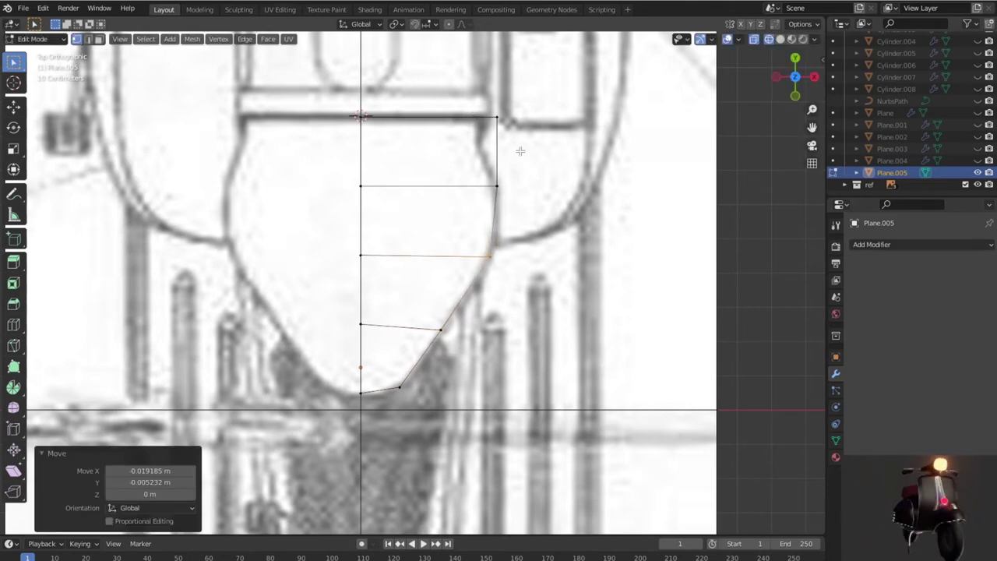
Step: Fit the top-right vertex to the outline, then add a loop near the seat top and place its vertex on the curve
left_click_drag(484, 102, 523, 148)
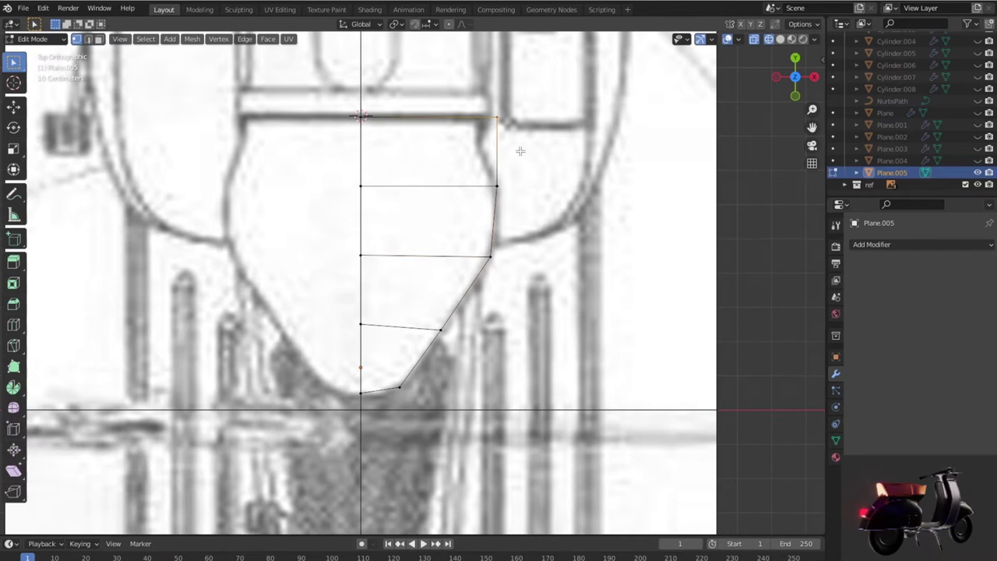
key("g")
left_click(507, 150)
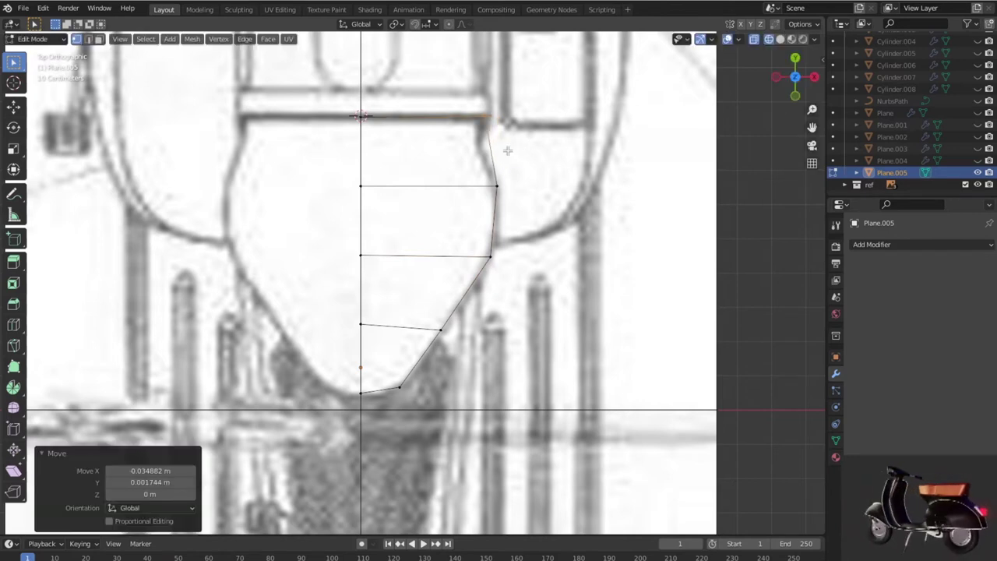
left_click(485, 133)
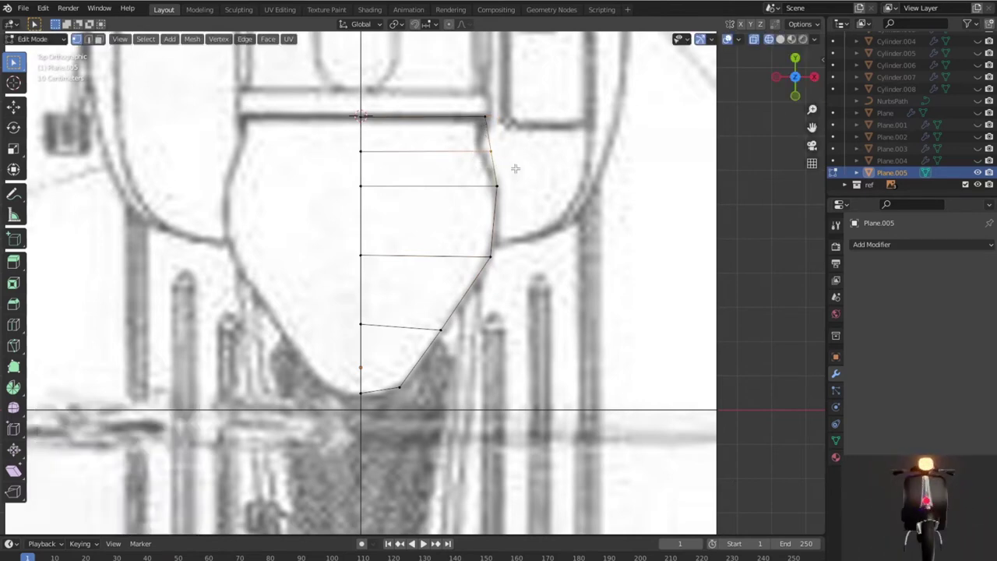
key("g")
left_click(506, 162)
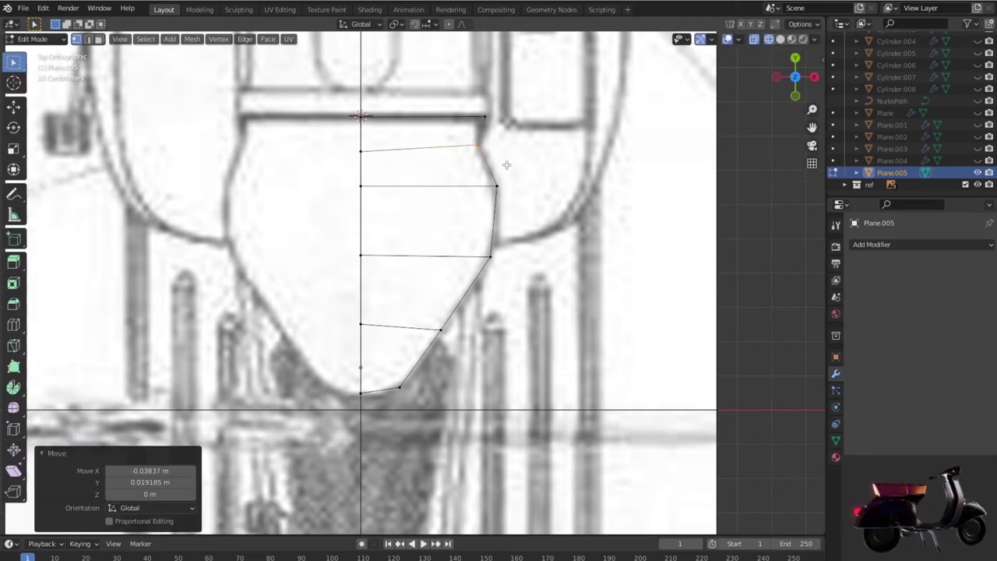
scroll(522, 195, "down", 1)
middle_click_drag(523, 200, 410, 174)
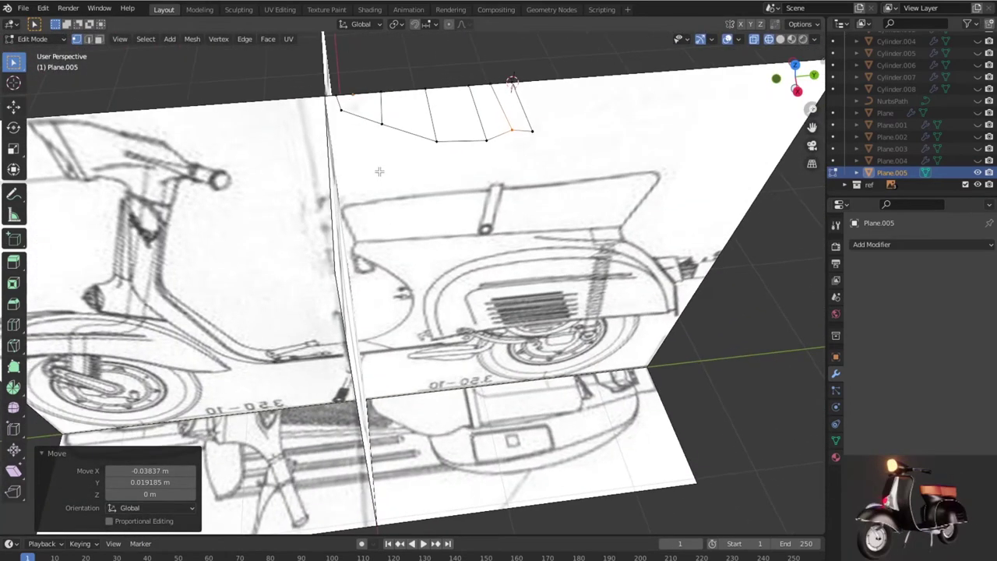
Step: In side view, lower the whole seat object along Z to the seat top height
key("KP_3")
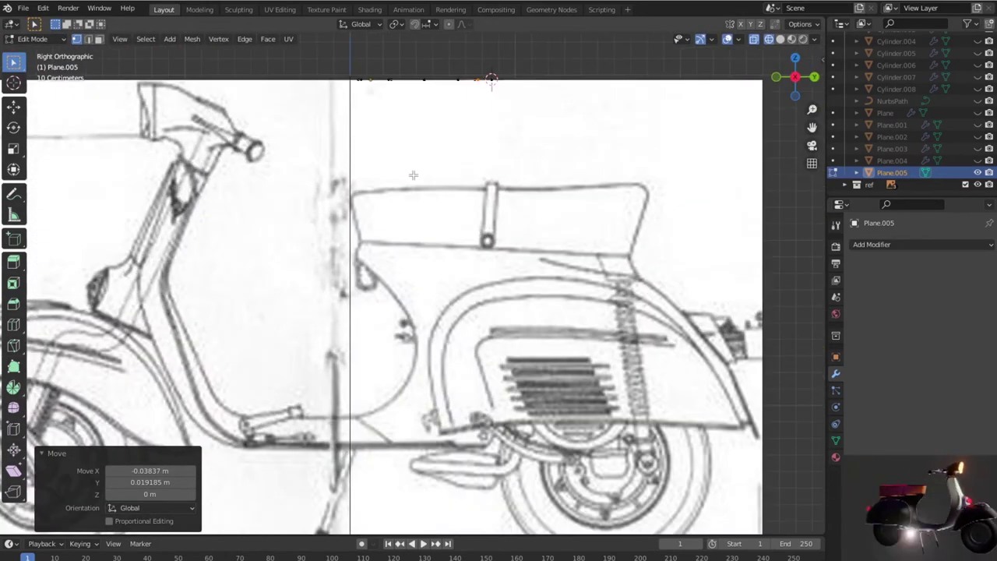
scroll(414, 175, "down", 1)
scroll(423, 175, "down", 1)
scroll(426, 176, "up", 1)
key("Tab")
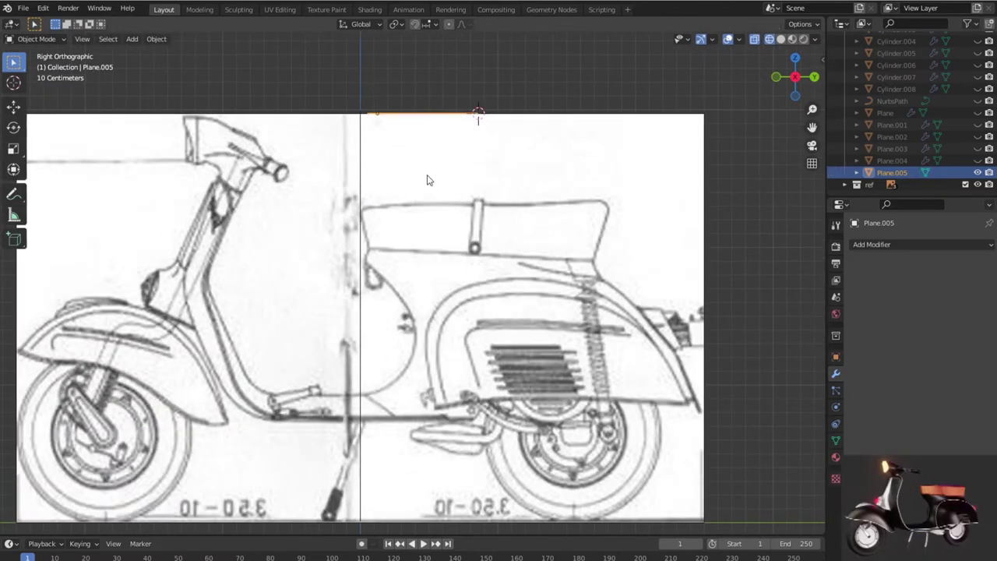
key("g")
key("z")
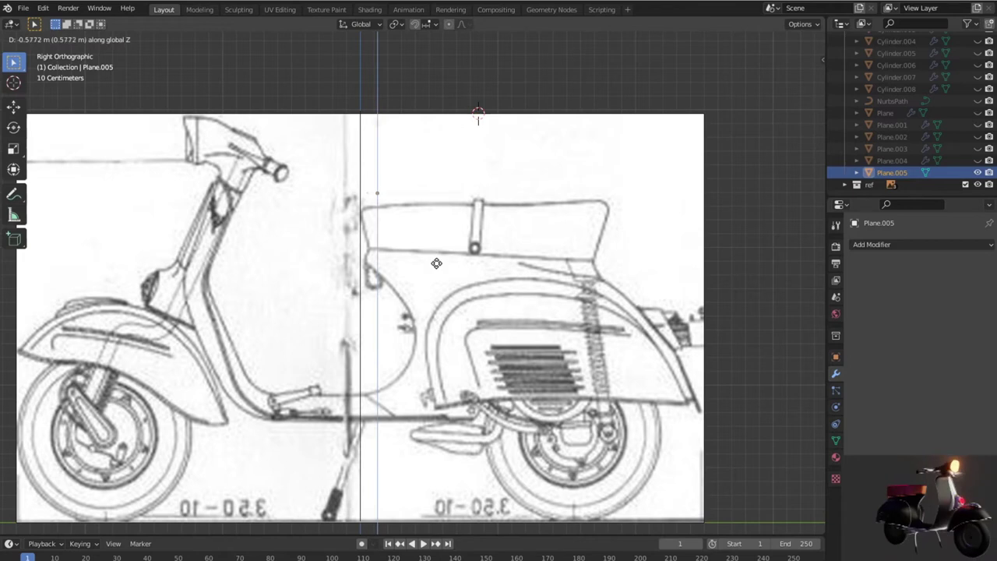
left_click(436, 269)
scroll(444, 264, "up", 3)
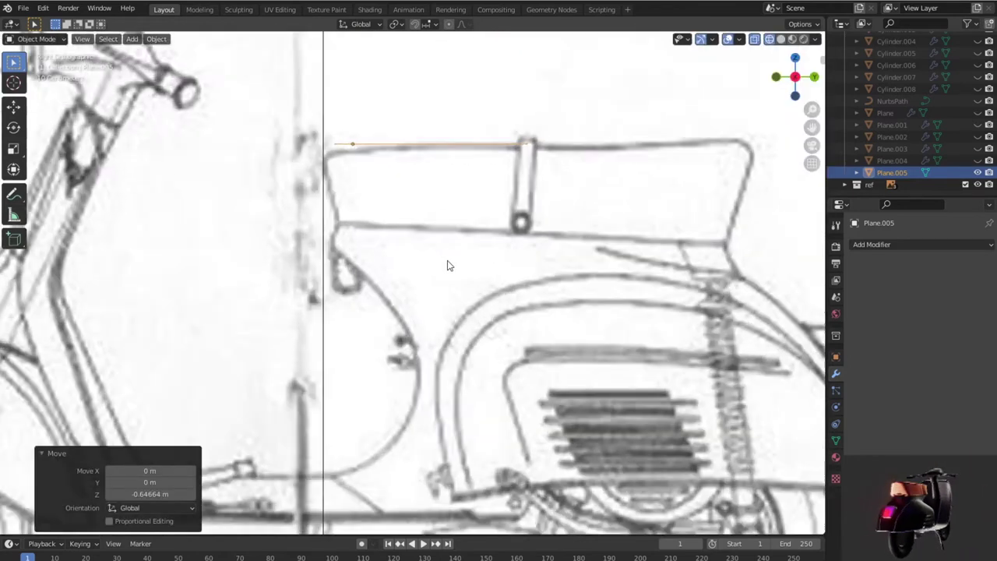
Step: Place the front end vertex on the seat's front corner and its neighbour on the top line
key("Tab")
scroll(447, 261, "up", 2)
scroll(436, 242, "up", 2)
scroll(494, 306, "up", 1)
scroll(476, 284, "up", 2)
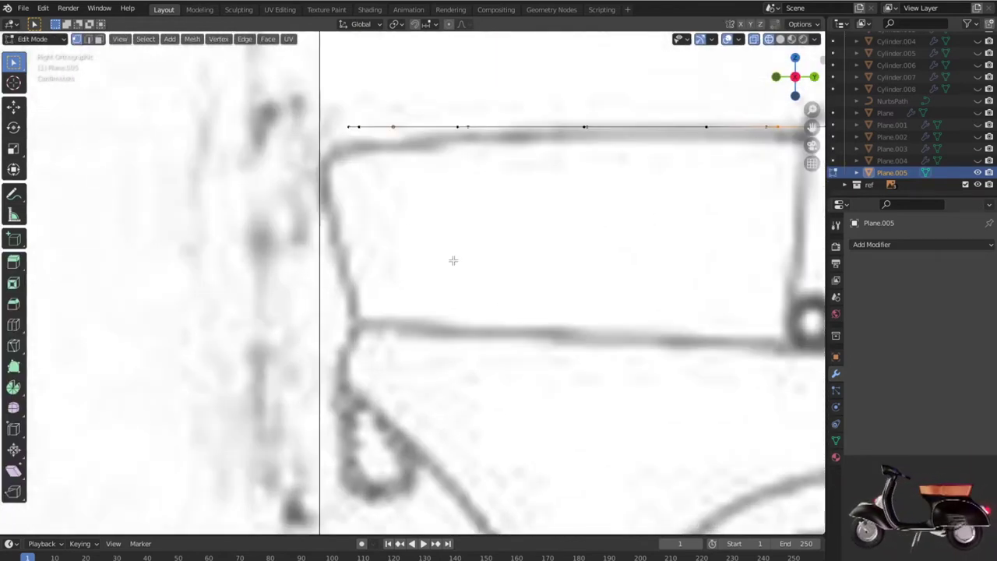
left_click(336, 113)
key("g")
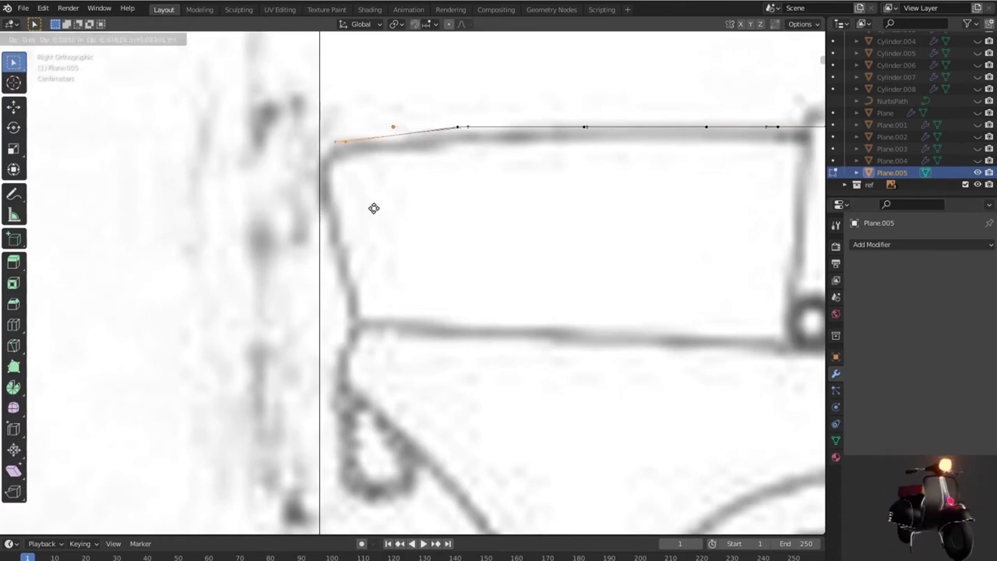
left_click(344, 178)
key("g")
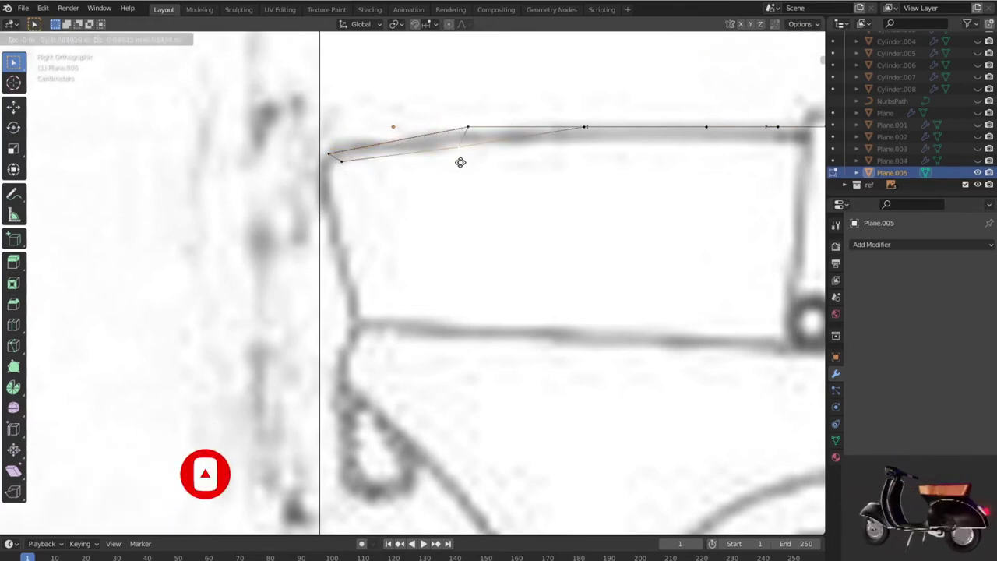
left_click(461, 151)
Step: Lower the rearward vertices onto the seat's top line, including the rear end vertex
left_click(586, 127)
key("g")
left_click(582, 156)
left_click(705, 126)
key("g")
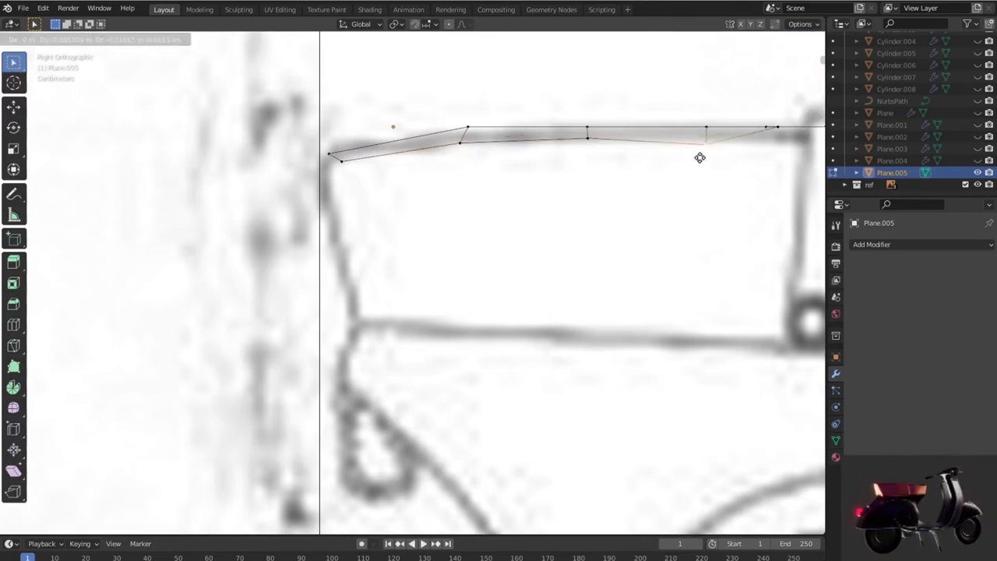
left_click(701, 153)
scroll(682, 190, "down", 2)
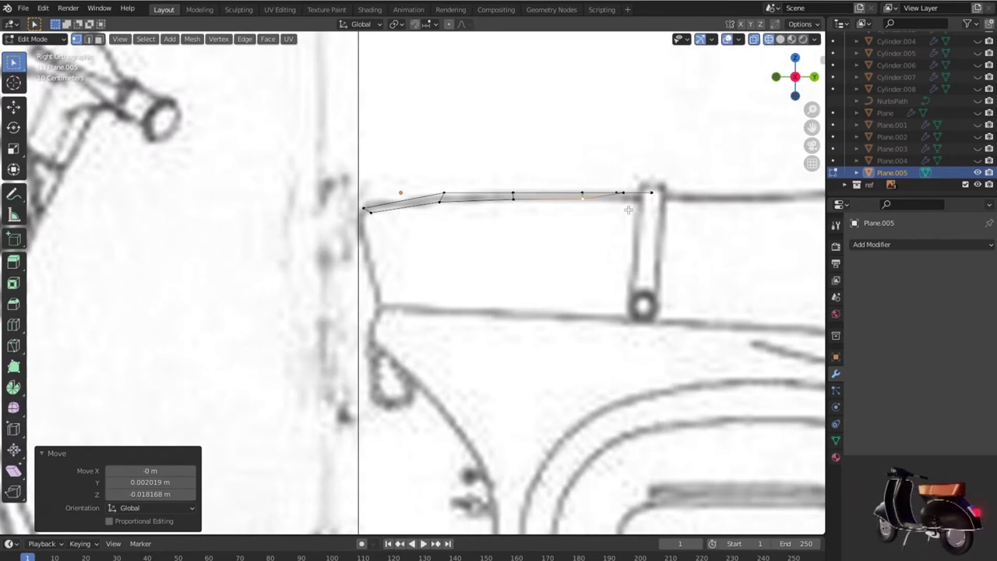
scroll(629, 209, "up", 2)
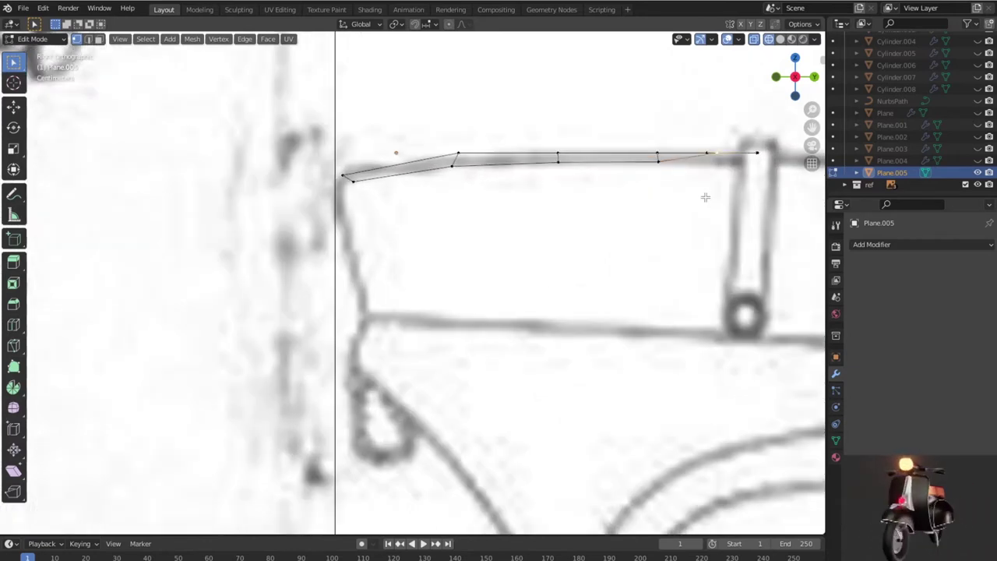
key("g")
key("z")
left_click(714, 195)
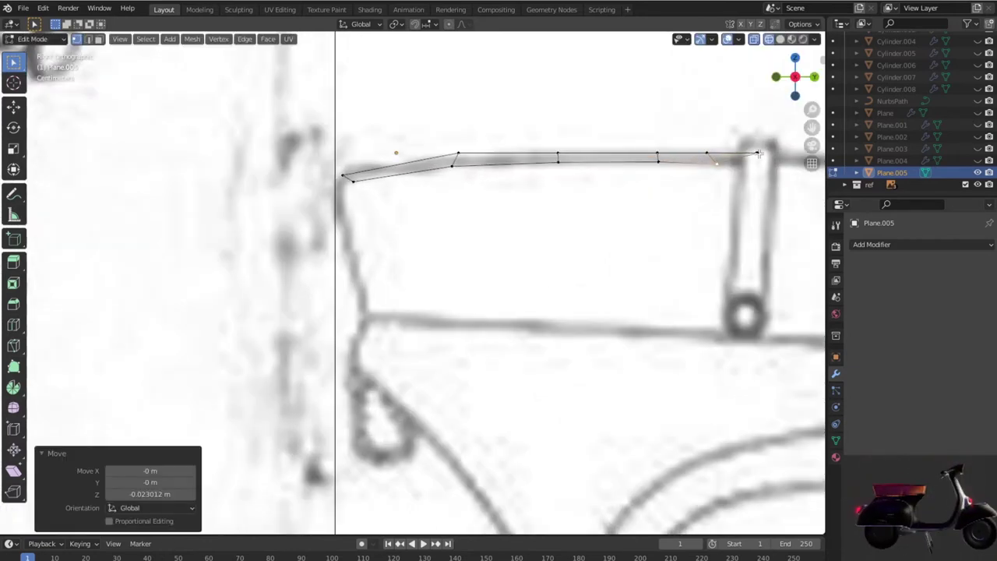
key("g")
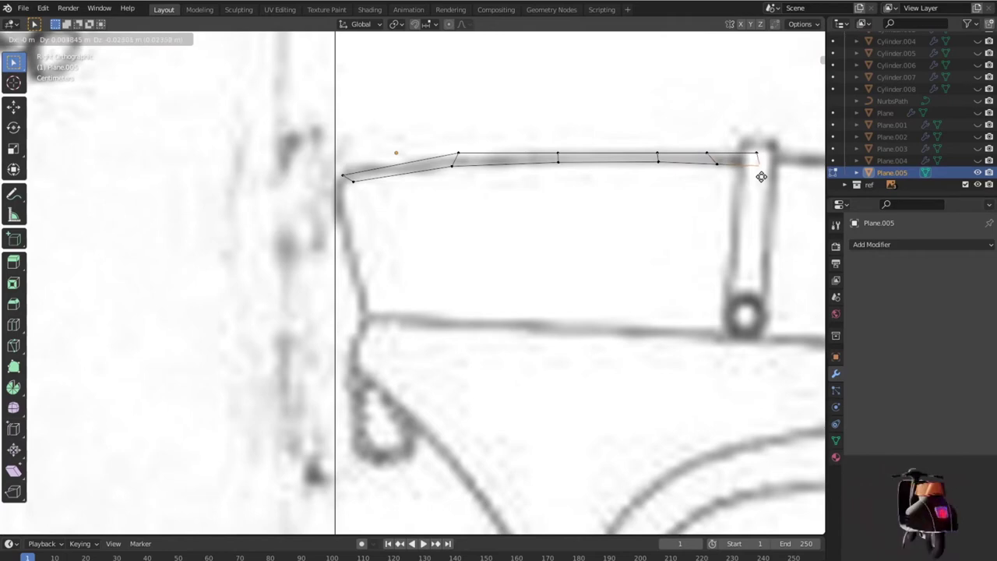
left_click(762, 177)
Step: Nudge the front end vertex into its final position on the seat profile
left_click(345, 175)
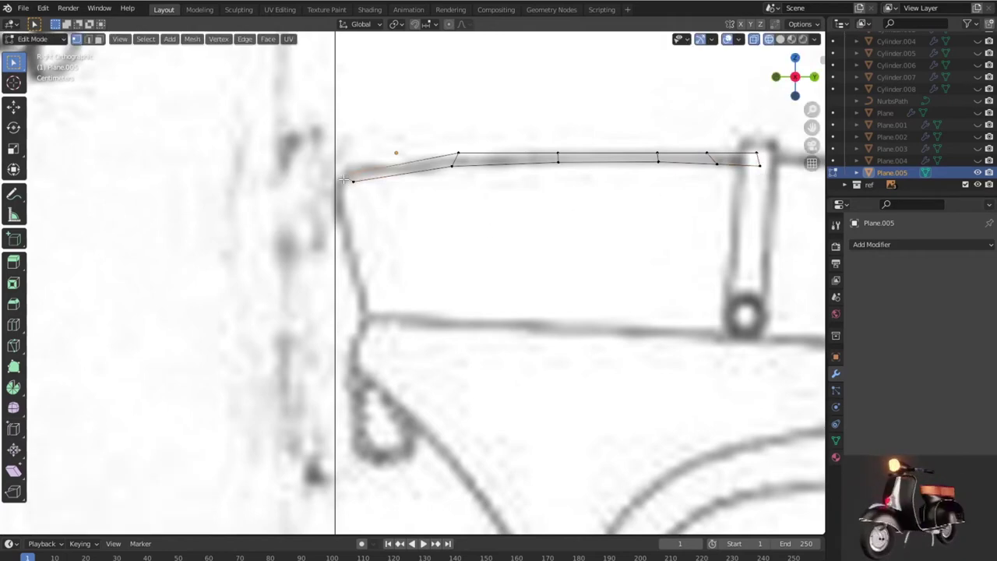
key("g")
left_click(345, 175)
mouse_move(345, 175)
middle_mouse_down()
mouse_move(443, 301)
mouse_move(390, 265)
middle_mouse_up()
scroll(335, 230, "up", 5)
Step: Select the seat's outer side edge and extrude it downward to thicken the rim
middle_click_drag(335, 230, 362, 246)
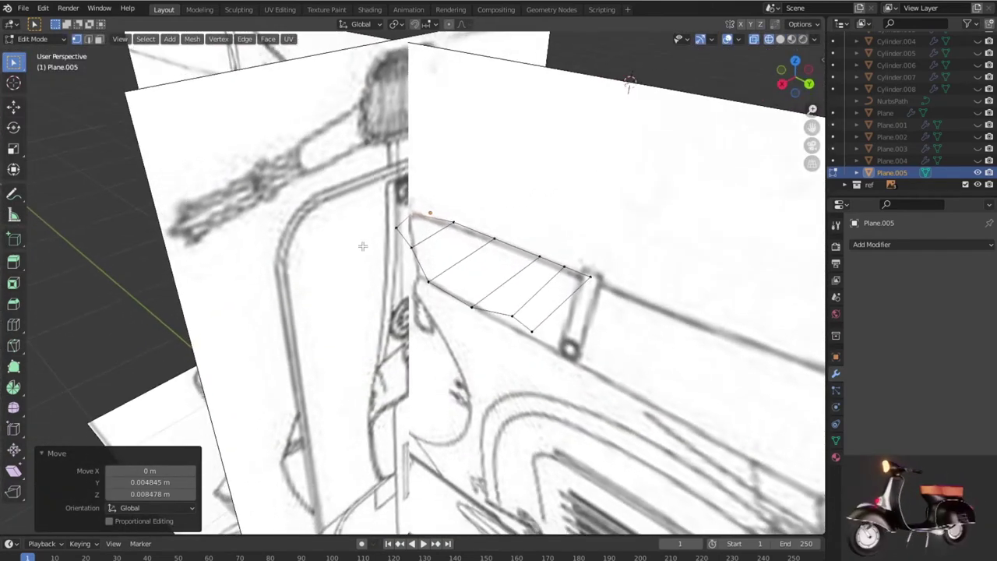
key("KP_7")
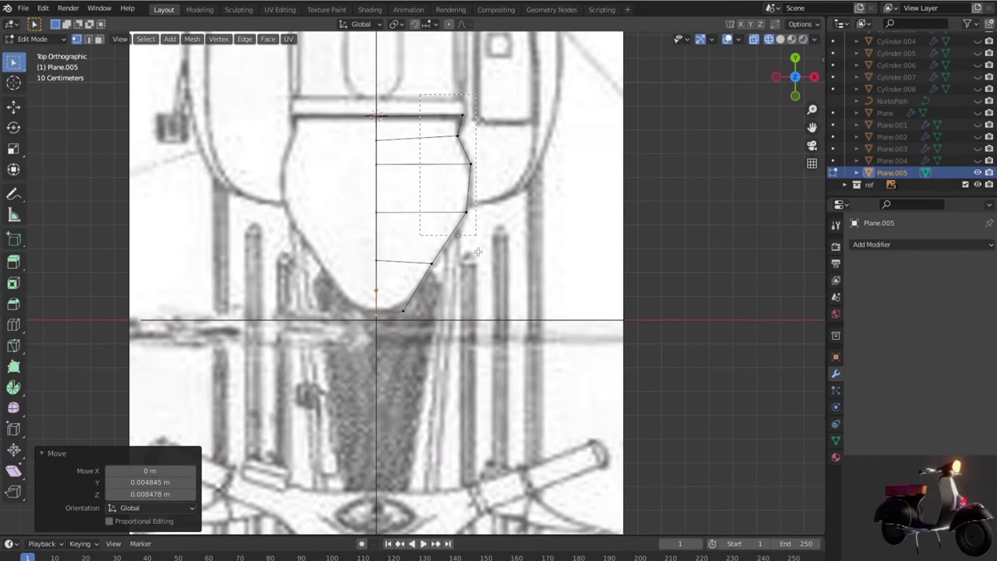
left_click_drag(506, 370, 505, 328)
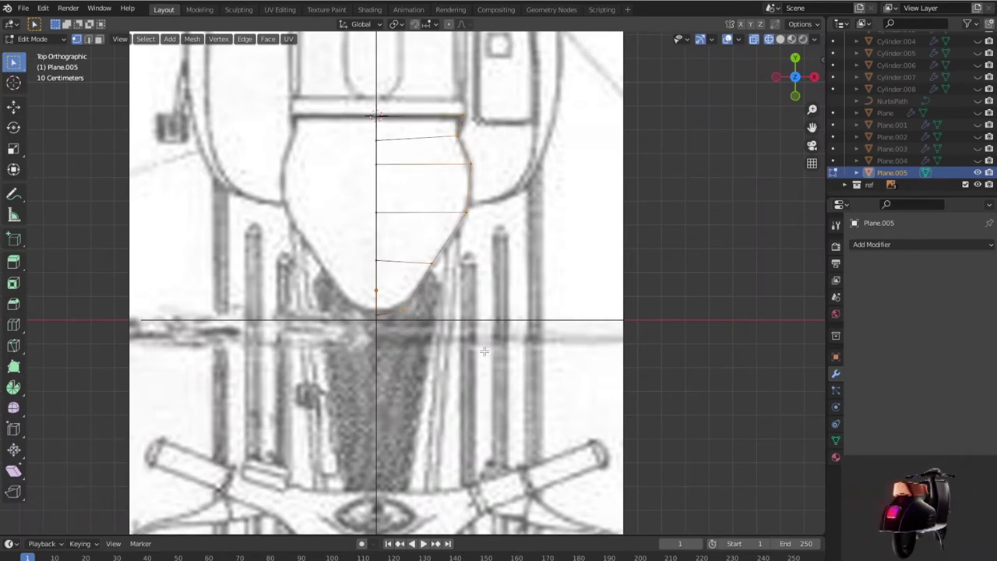
key("KP_1")
key("KP_3")
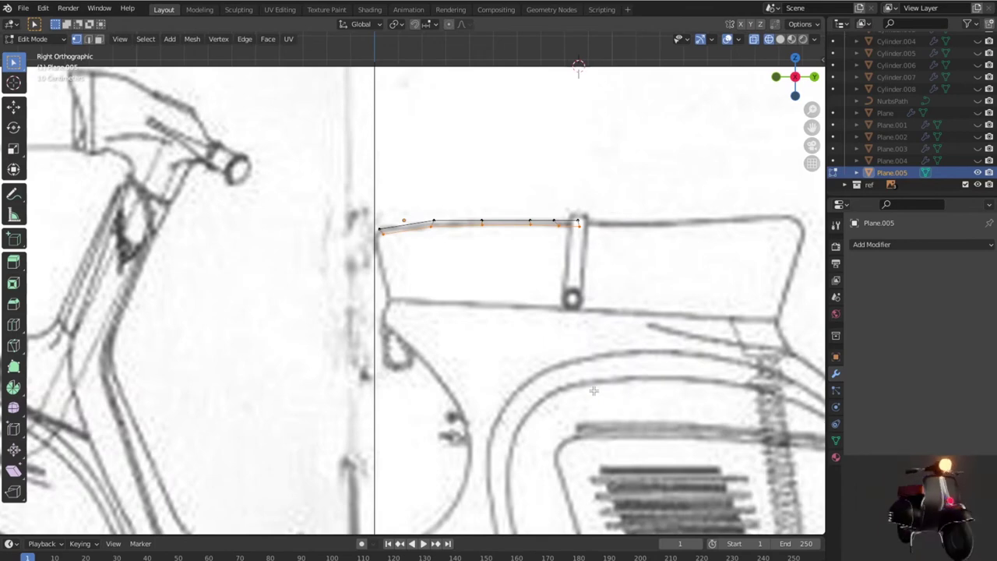
key("e")
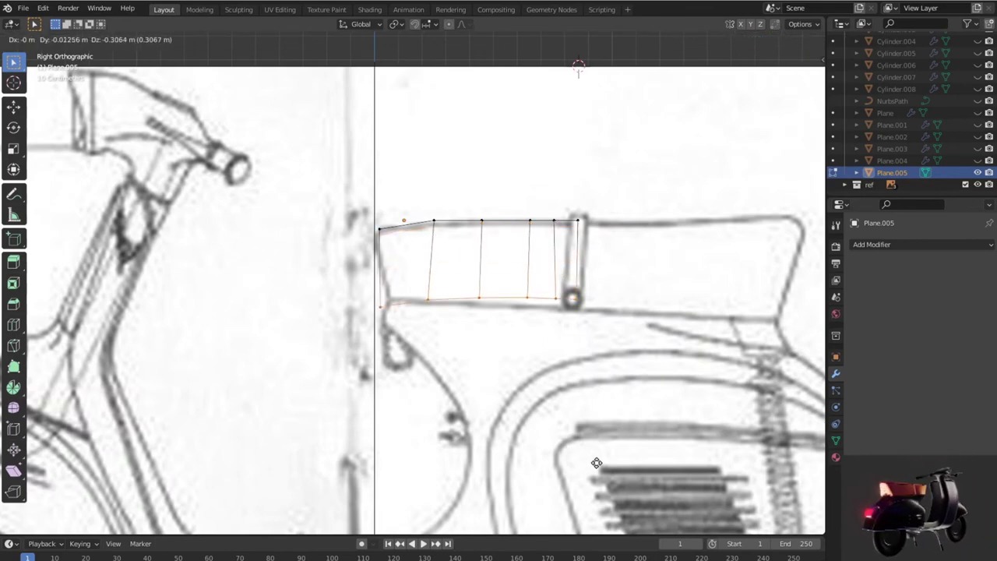
left_click(592, 398)
scroll(593, 397, "down", 5)
middle_click_drag(592, 397, 555, 407)
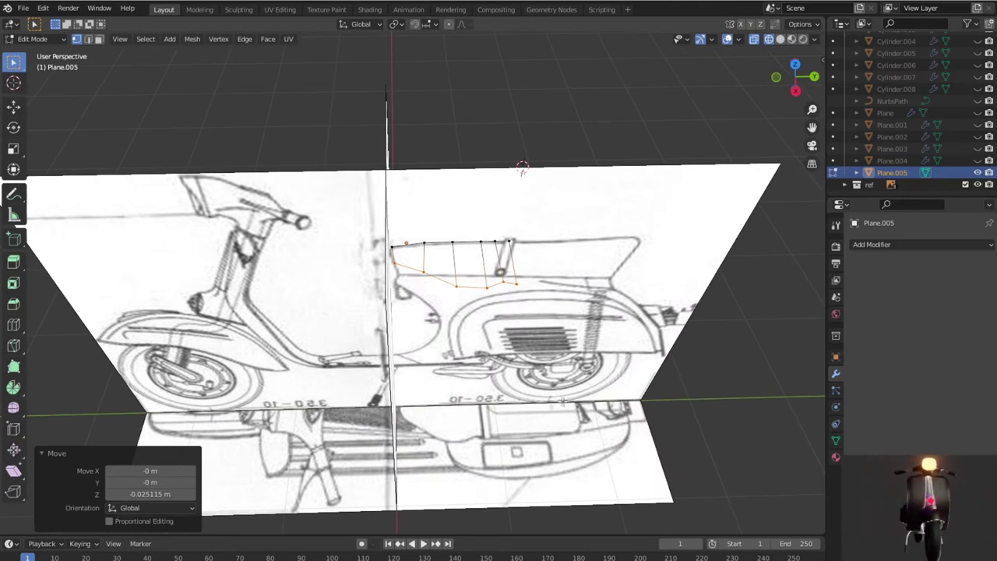
Step: In side view, drop the extruded bottom edge down to the body line
key("KP_7")
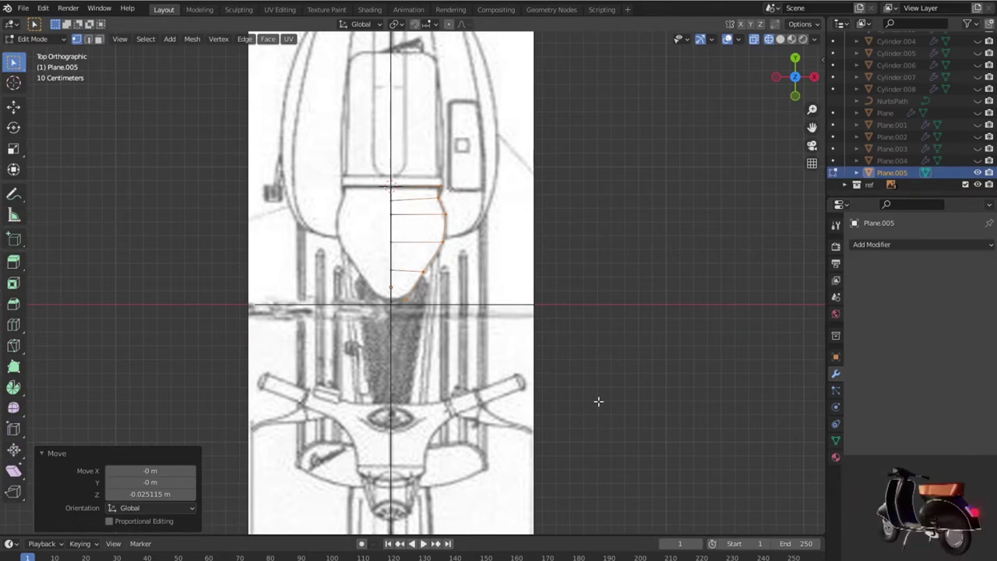
middle_click_drag(598, 402, 453, 284)
key("KP_1")
key("KP_3")
key("g")
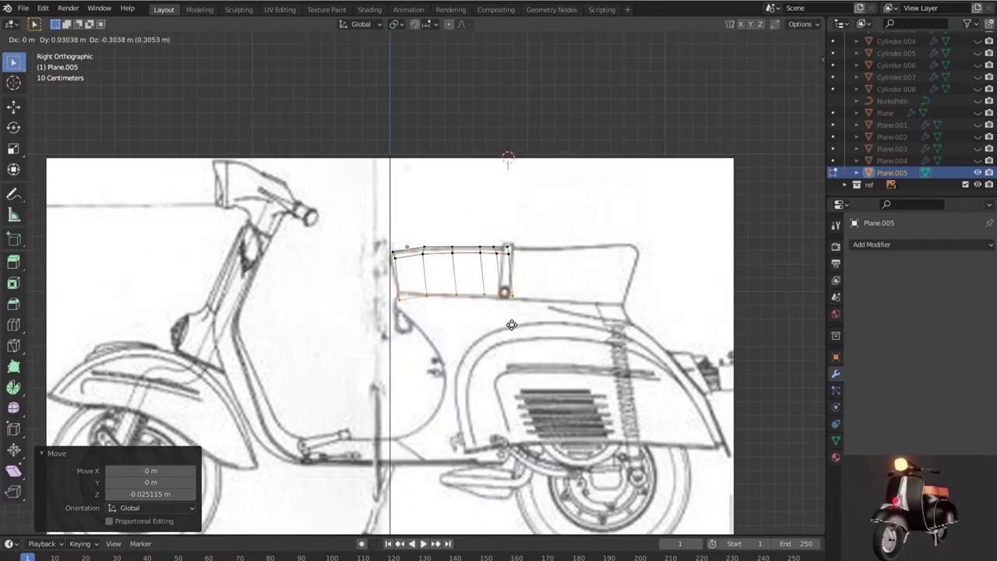
left_click(514, 316)
scroll(522, 313, "up", 5)
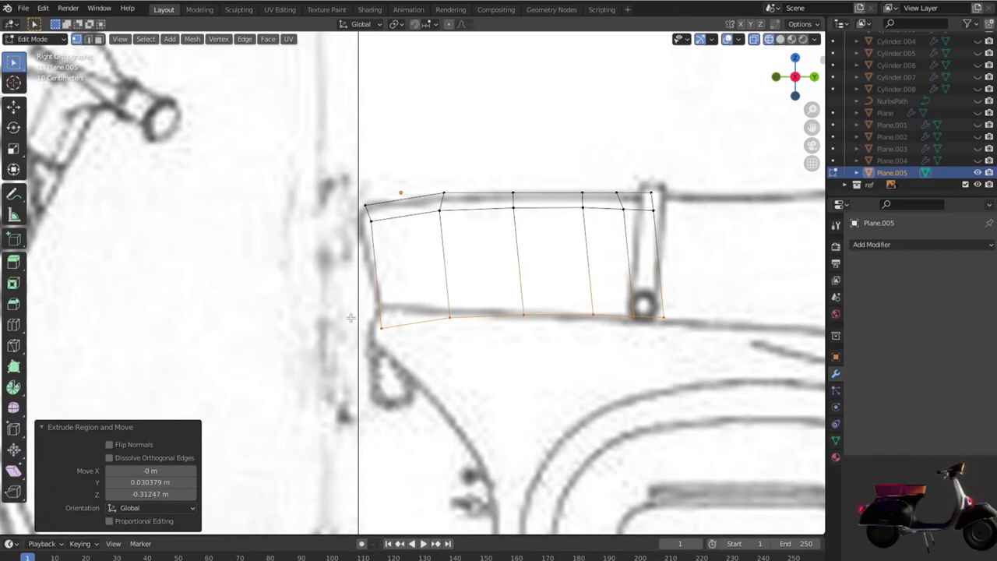
Step: Fit the lower front, middle and rear bottom vertices along the body line
left_click(378, 337)
key("g")
left_click(427, 332)
key("g")
left_click(455, 326)
left_click_drag(537, 332, 536, 333)
key("g")
left_click(536, 332)
left_click_drag(599, 323, 599, 324)
key("g")
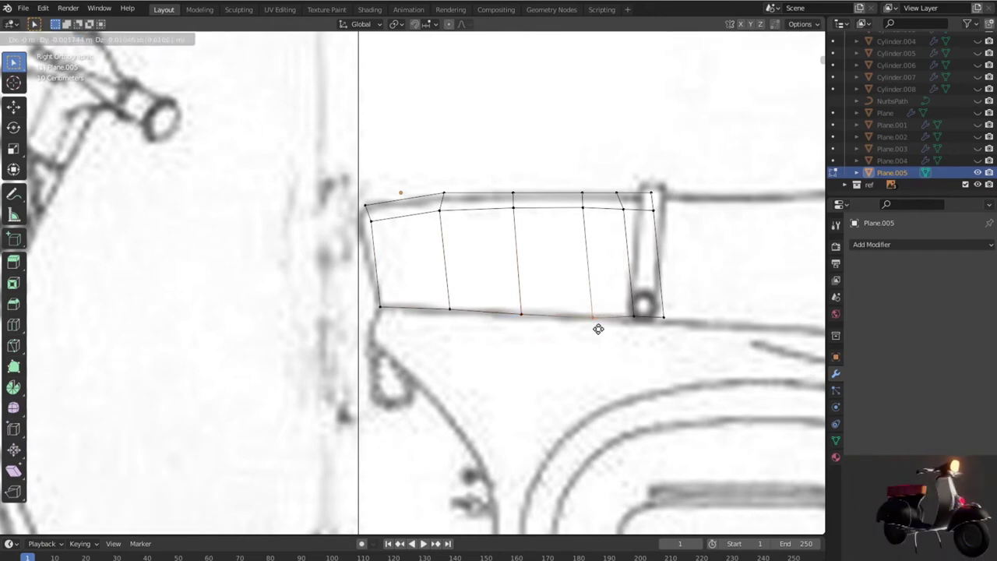
left_click(596, 327)
left_click(634, 316)
key("g")
left_click(649, 310)
key("g")
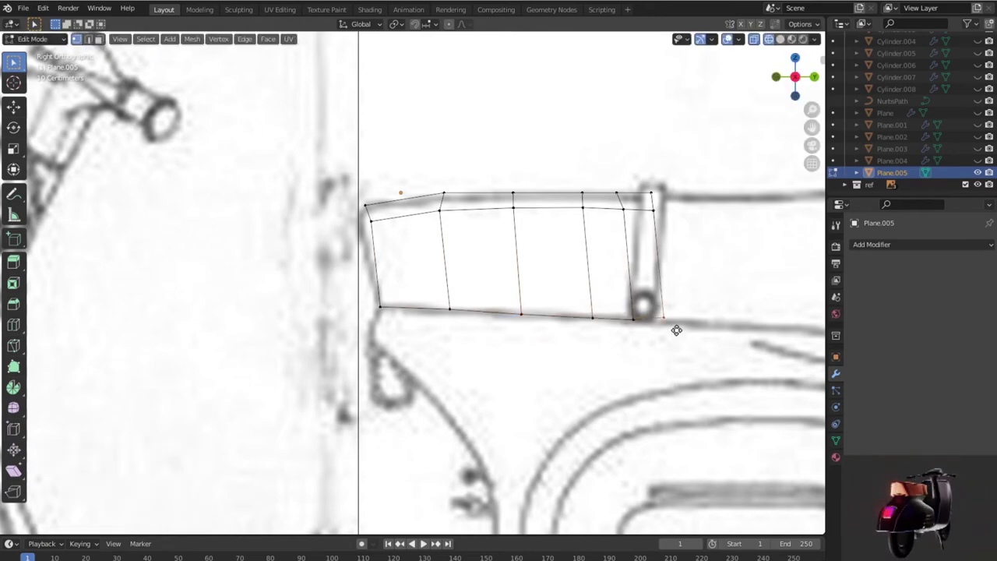
left_click(563, 292)
Step: Fit the front end vertex and the rear right-end vertices onto the seat outline
left_click(372, 221)
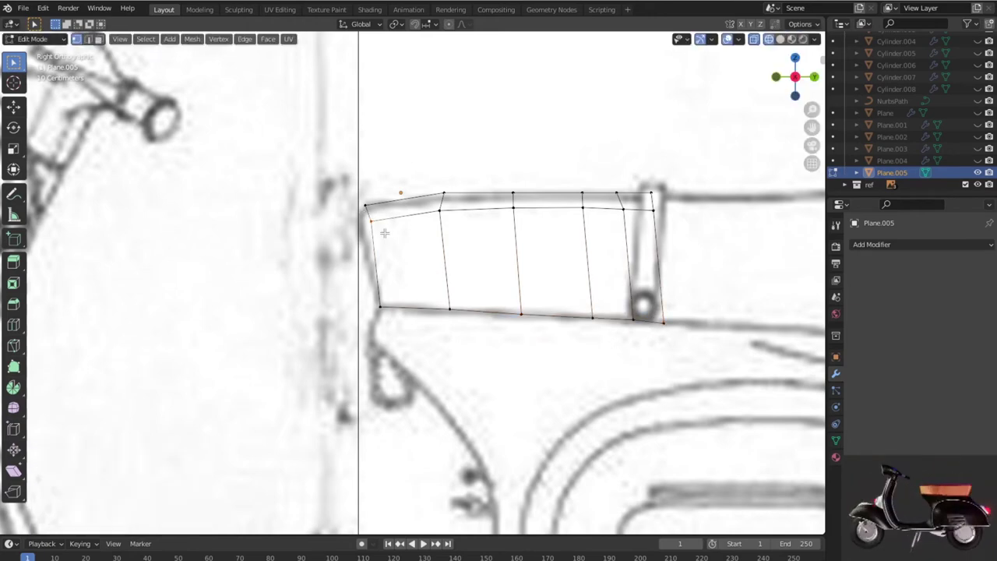
key("g")
left_click(374, 231)
key("g")
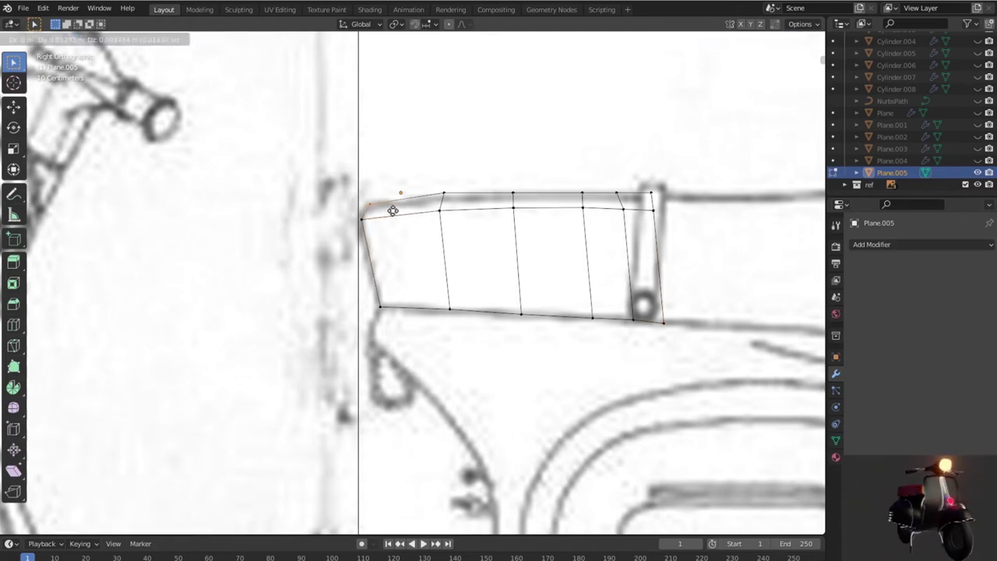
left_click(395, 211)
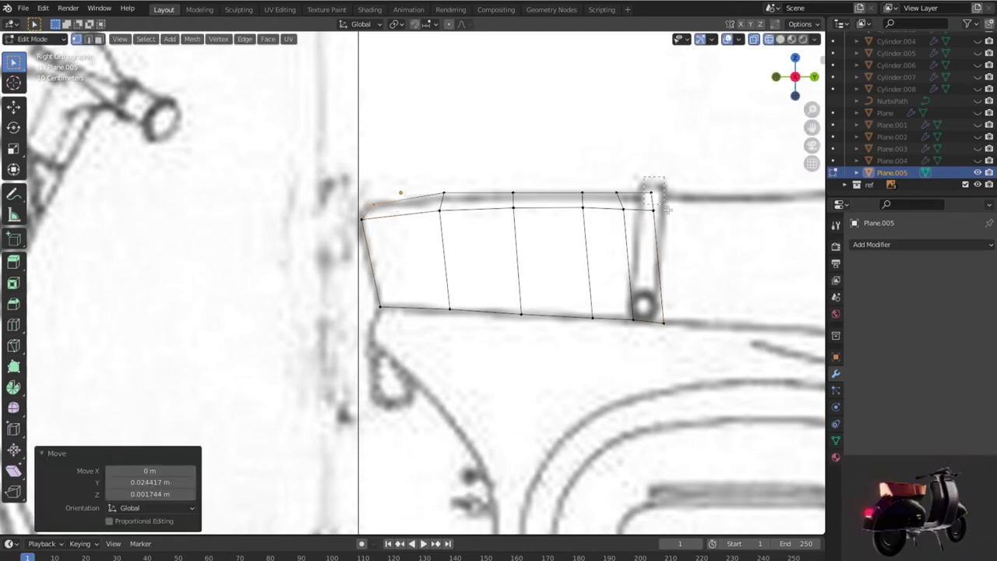
left_click_drag(668, 209, 668, 210)
key("g")
left_click(696, 226)
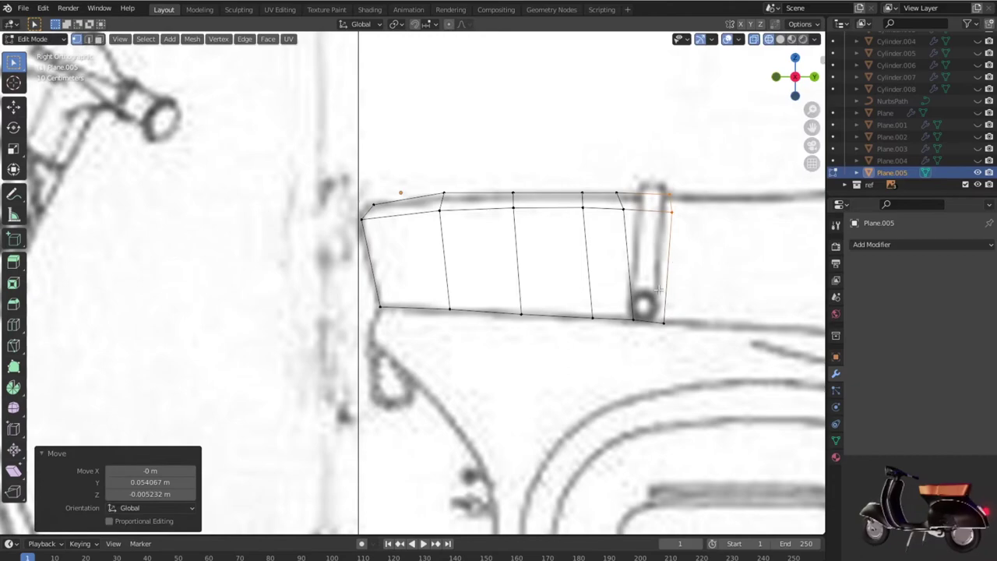
left_click_drag(689, 340, 699, 338)
key("g")
left_click(697, 340)
scroll(698, 339, "down", 3)
mouse_move(697, 339)
middle_mouse_down()
mouse_move(651, 419)
mouse_move(468, 387)
mouse_move(656, 356)
middle_mouse_up()
key("KP_1")
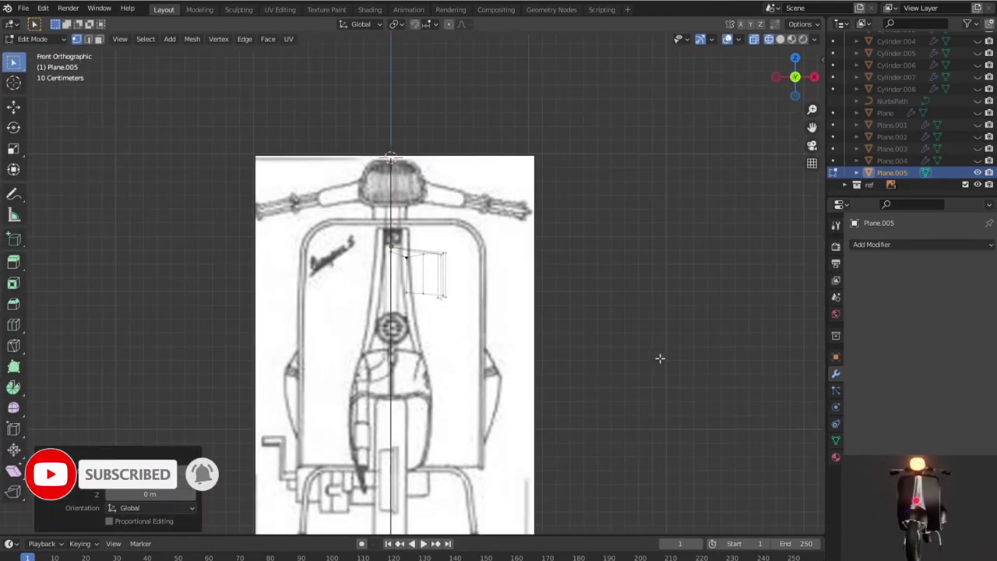
Step: In right side view, extrude the end edge twice toward the seat's rear end
key("KP_3")
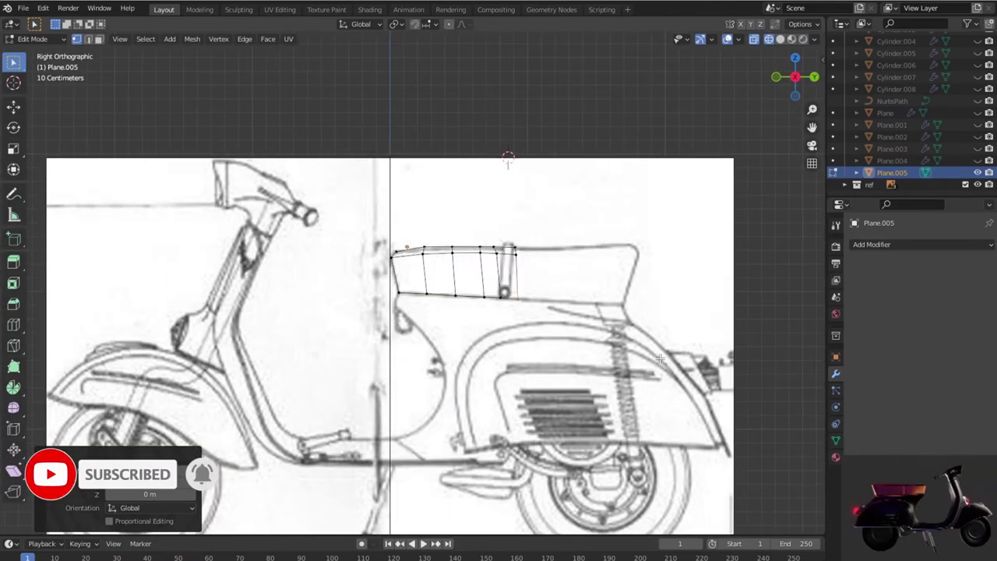
scroll(591, 324, "up", 2)
middle_click_drag(616, 318, 493, 310, "shift")
key("2")
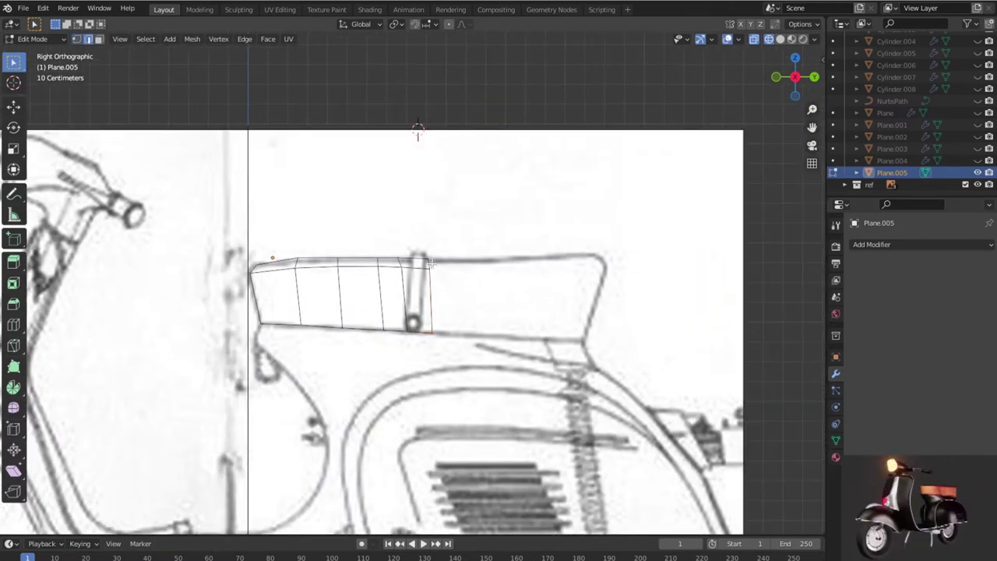
key("e")
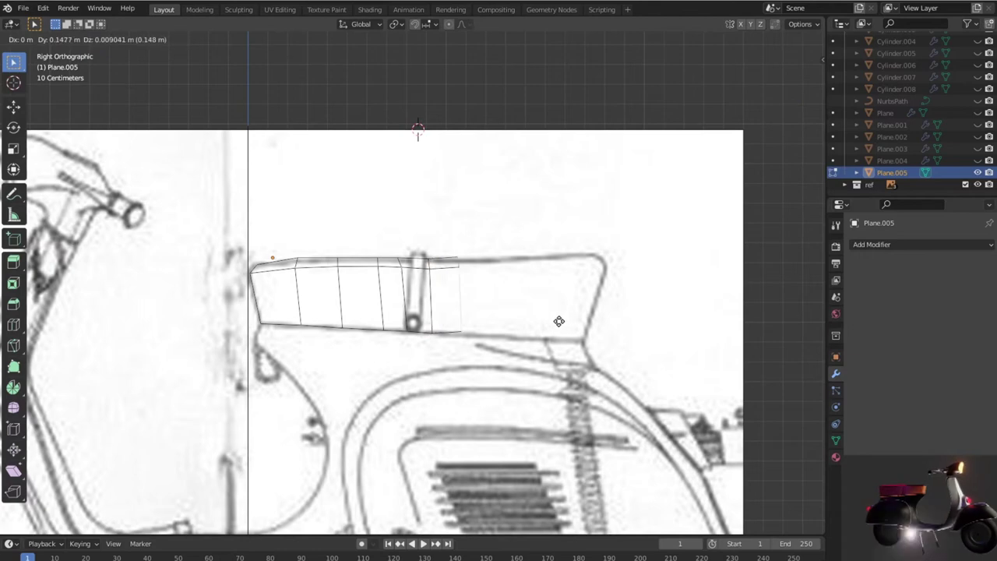
left_click(577, 325)
key("e")
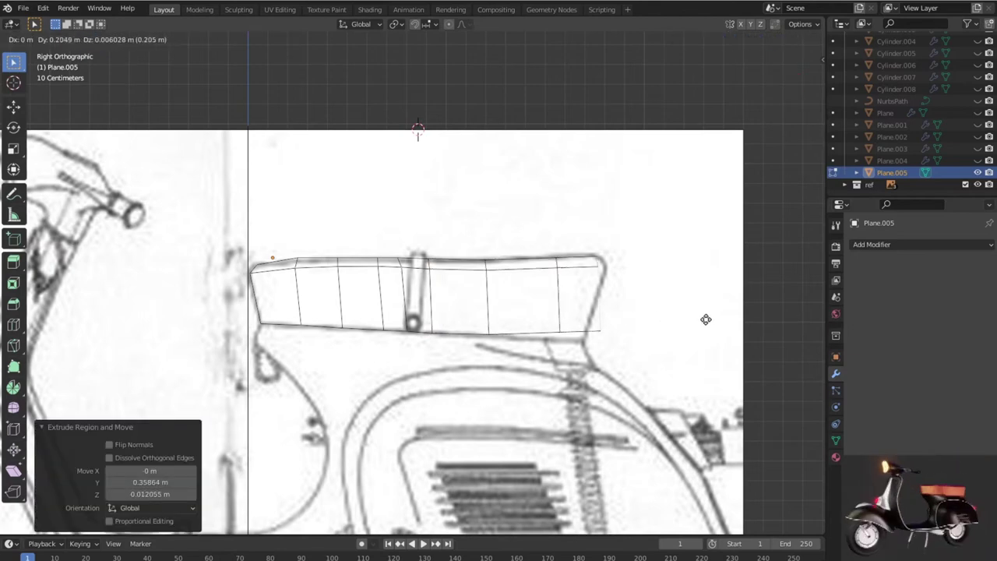
left_click(652, 331)
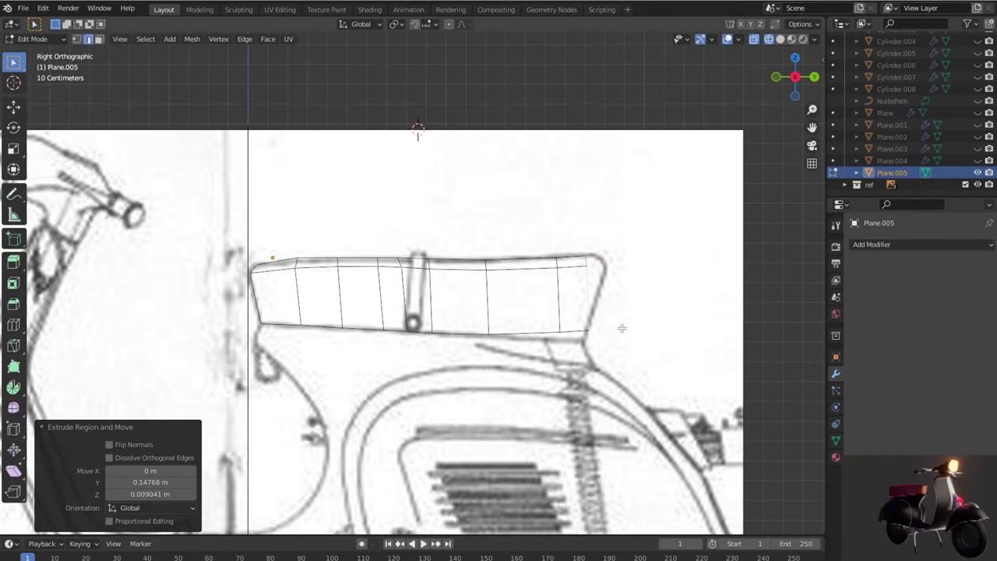
Step: Move the lower-right and upper-right vertices to follow the seat's rounded rear corner
key("1")
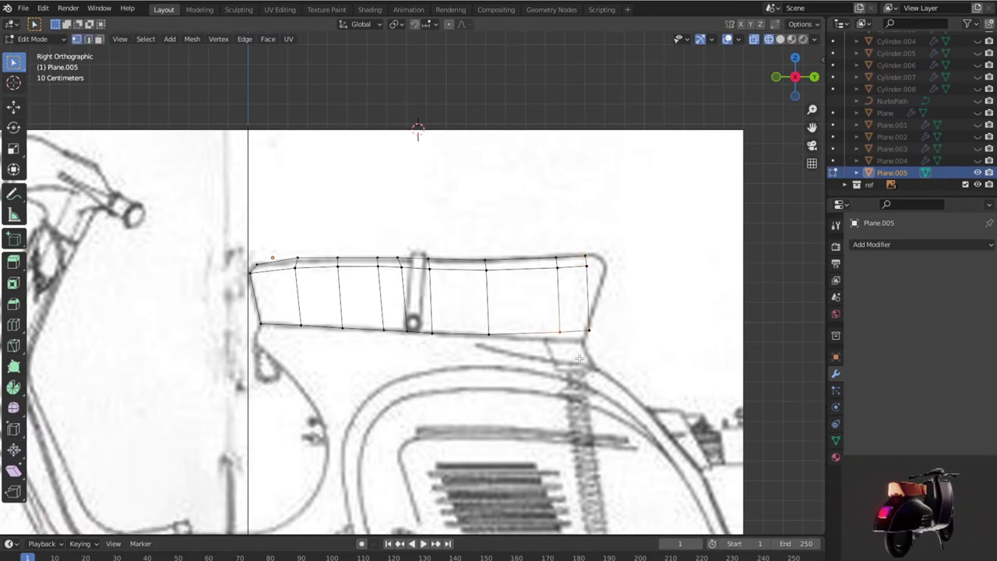
key("g")
left_click(596, 342)
key("g")
left_click(593, 354)
left_click(586, 257)
key("g")
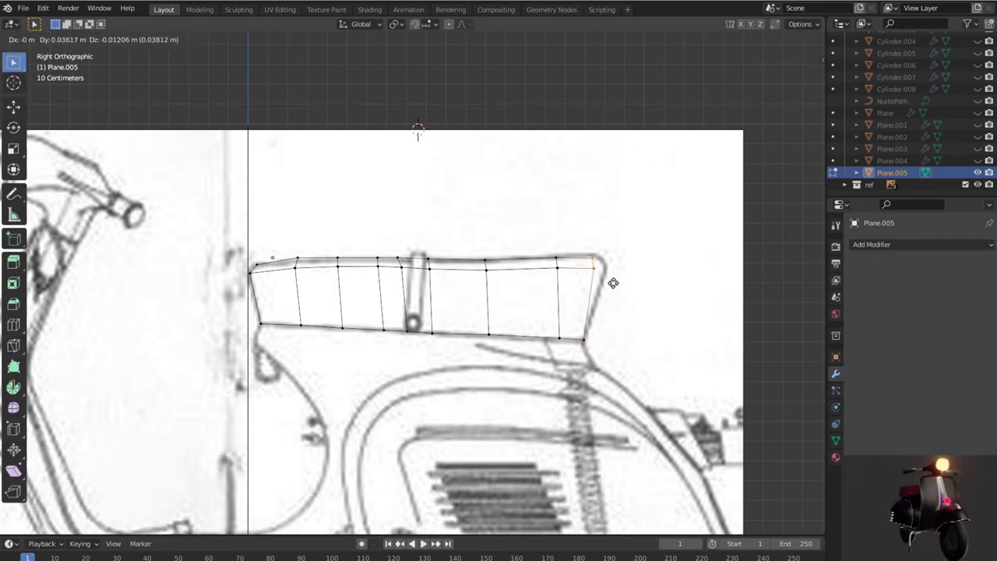
left_click(612, 281)
mouse_move(611, 282)
middle_mouse_down()
mouse_move(611, 370)
mouse_move(581, 396)
mouse_move(566, 374)
middle_mouse_up()
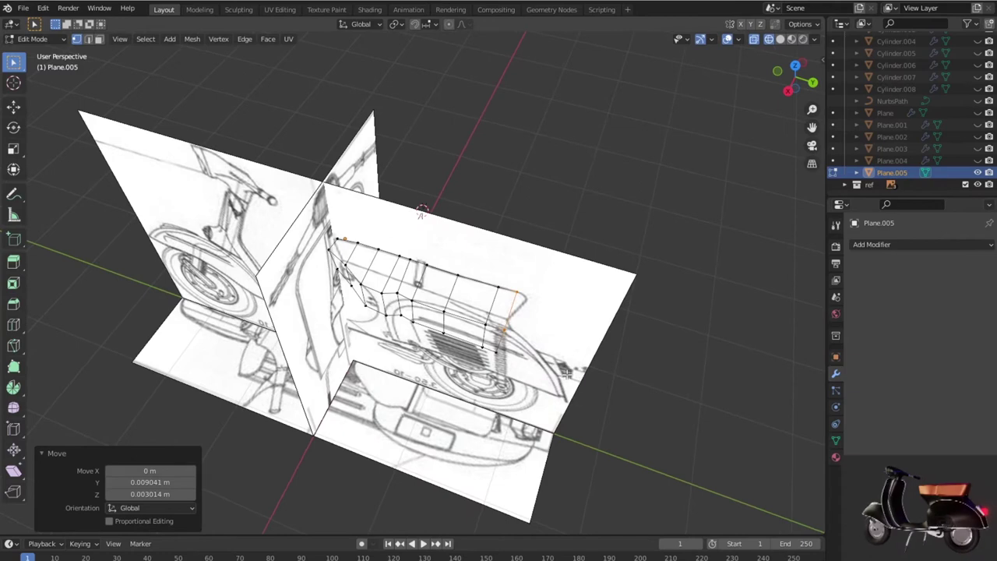
Step: In top view, extrude the seat's rear edge one row further back and check the faces
key("KP_7")
scroll(567, 374, "up", 2)
scroll(545, 366, "up", 2)
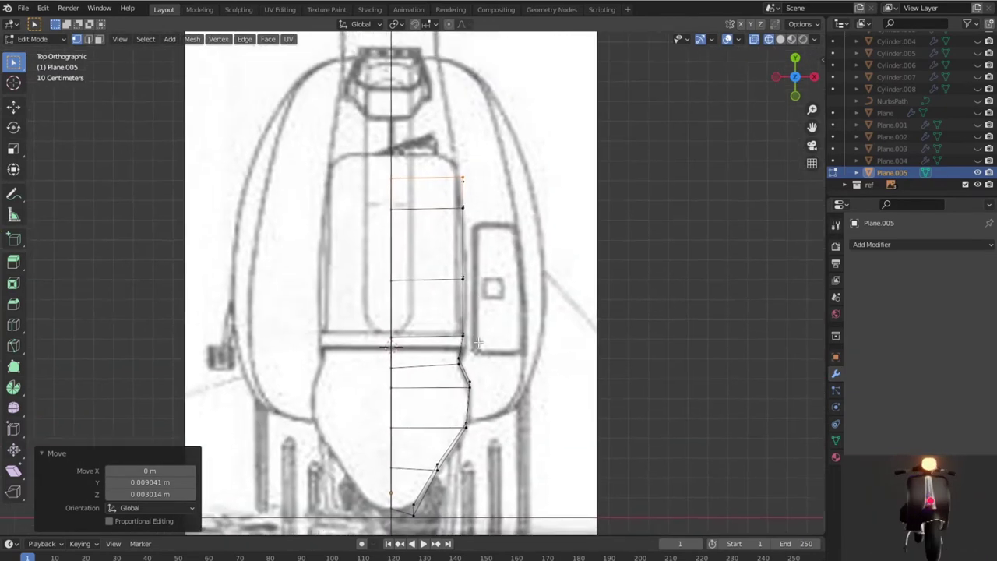
scroll(477, 343, "up", 2)
key("e")
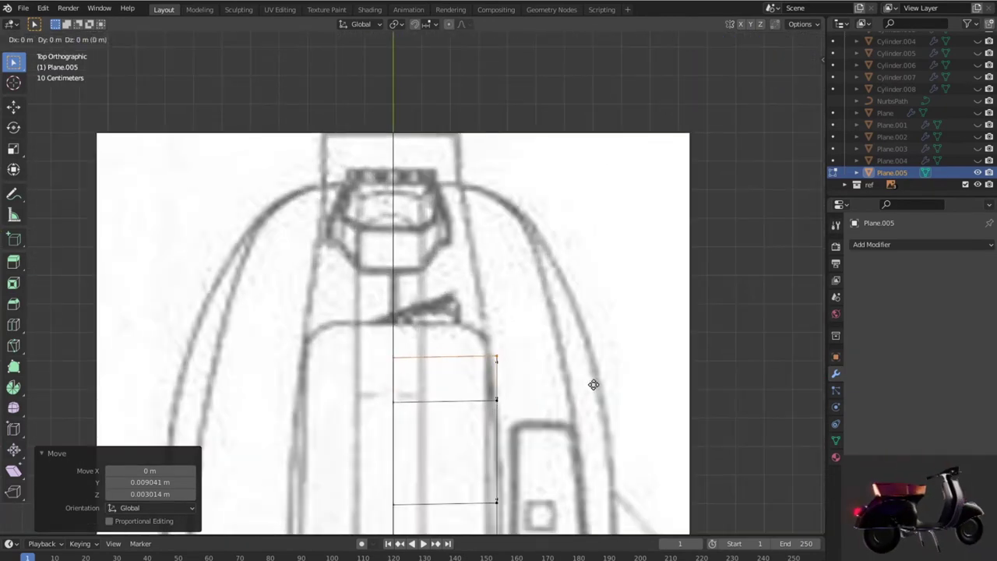
left_click(592, 351)
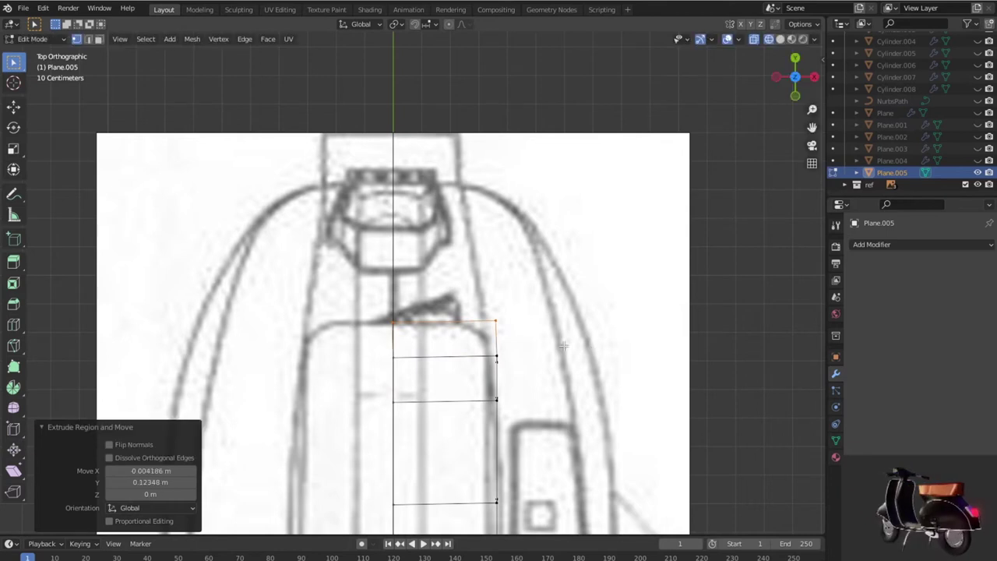
key("g")
right_click(528, 336)
key("g")
right_click(514, 346)
key("shift+z")
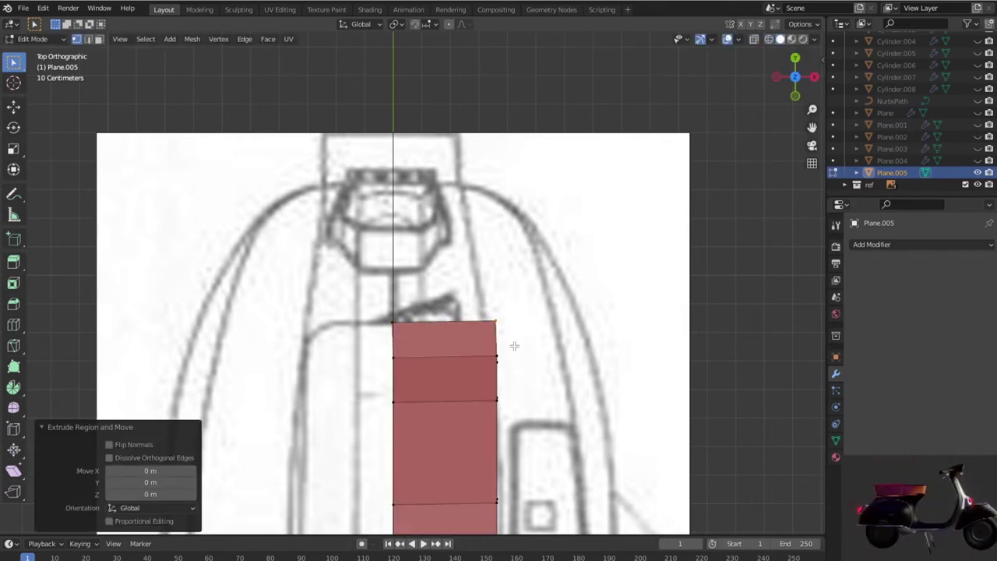
key("shift+z")
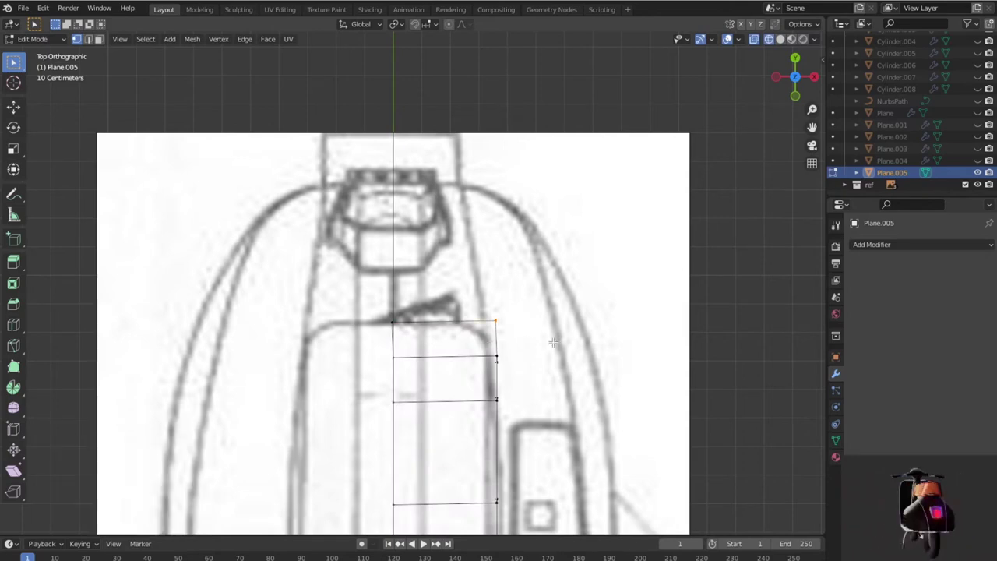
Step: Move the rear corner and narrow tip vertices onto the top-view seat outline
key("g")
left_click(532, 348)
key("g")
left_click(480, 389)
key("g")
left_click(472, 327)
scroll(472, 327, "down", 3)
scroll(483, 256, "down", 3, "shift")
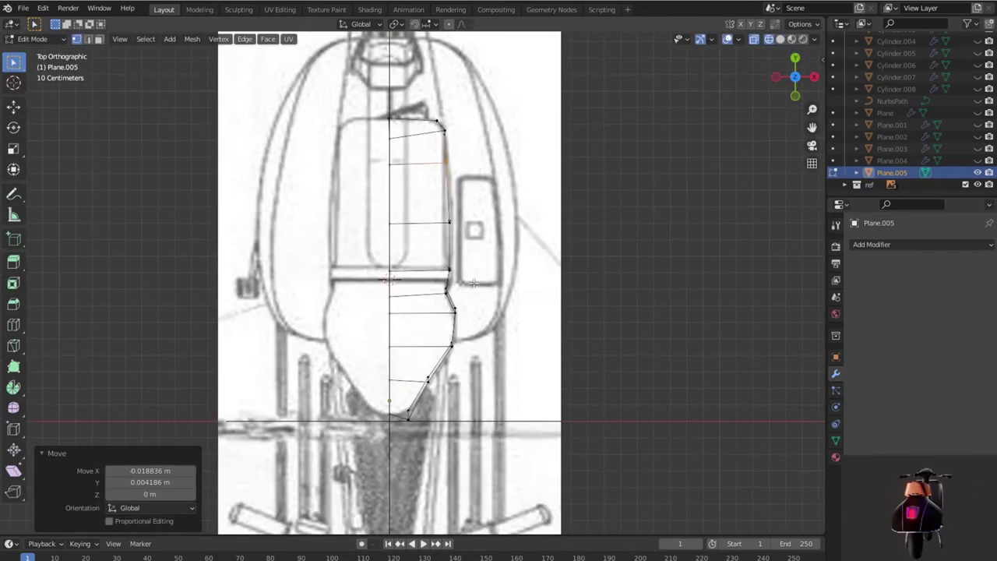
scroll(468, 371, "up", 2)
scroll(468, 371, "up", 2)
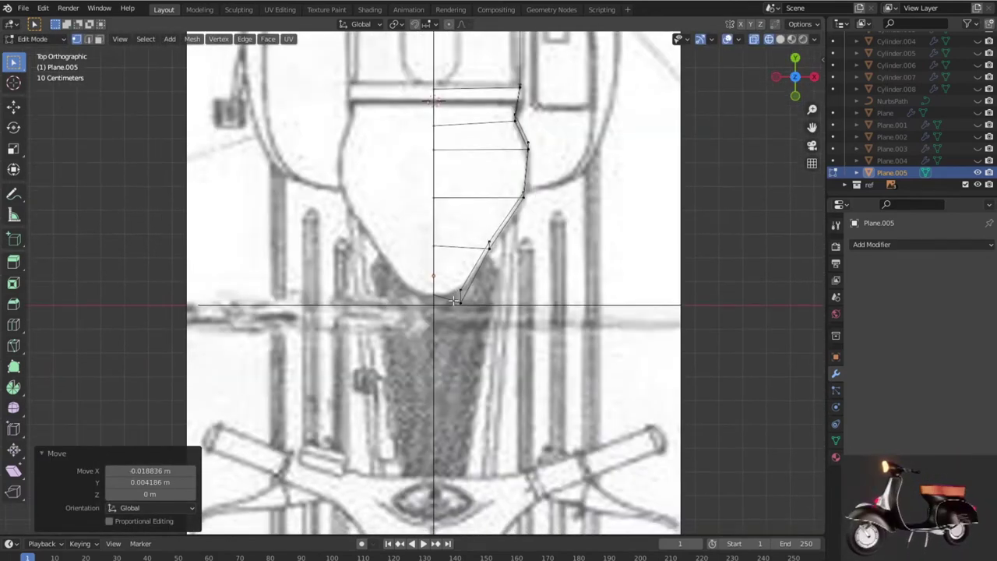
scroll(506, 327, "up", 3)
key("g")
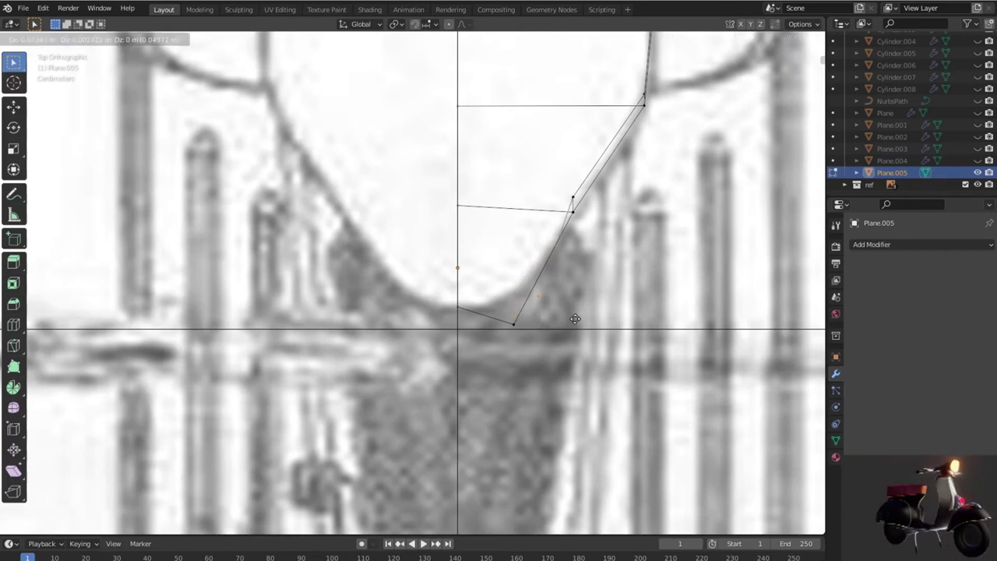
left_click(528, 316)
key("g")
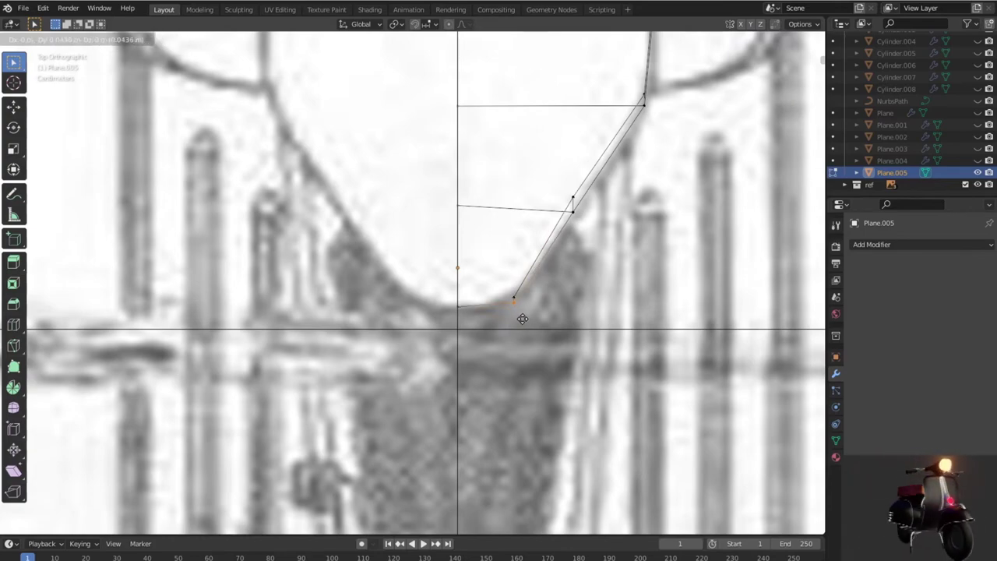
left_click(523, 317)
mouse_move(523, 317)
middle_mouse_down()
mouse_move(391, 271)
mouse_move(429, 211)
middle_mouse_up()
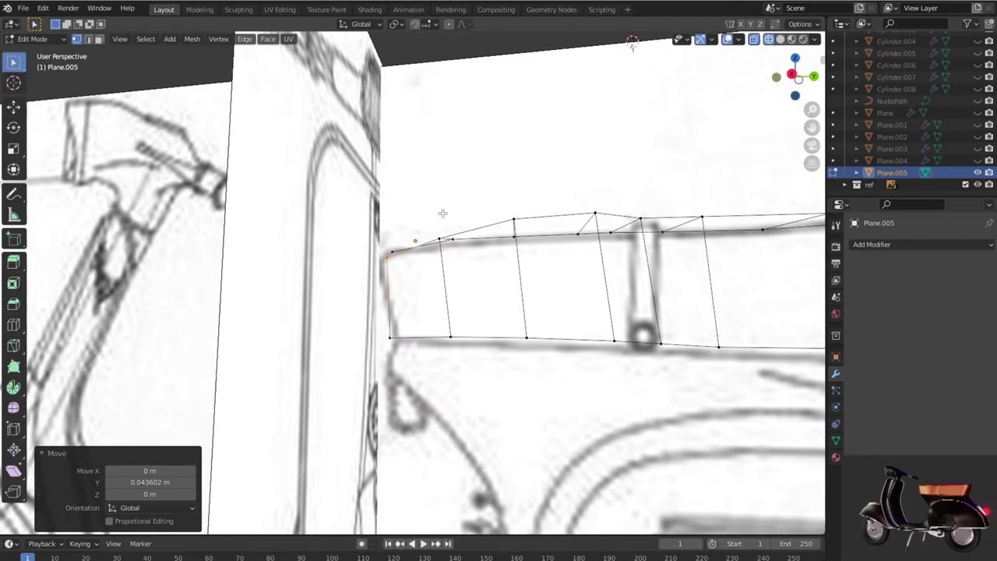
Step: In right side view, move the four rear-end vertices inward along the curved seat end
key("KP_1")
key("KP_3")
scroll(460, 236, "down", 2)
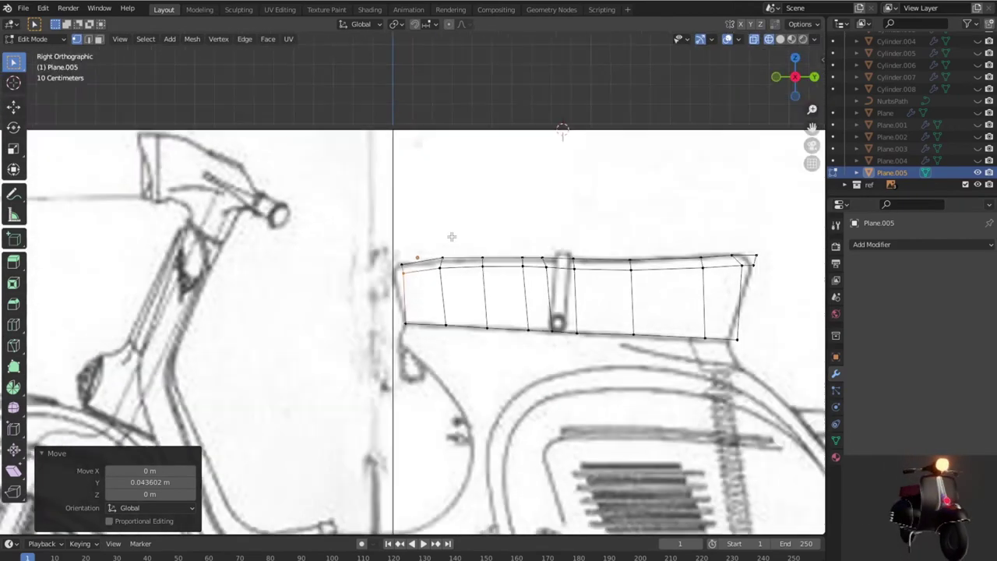
scroll(459, 236, "down", 2)
scroll(618, 297, "up", 3)
scroll(561, 308, "up", 2)
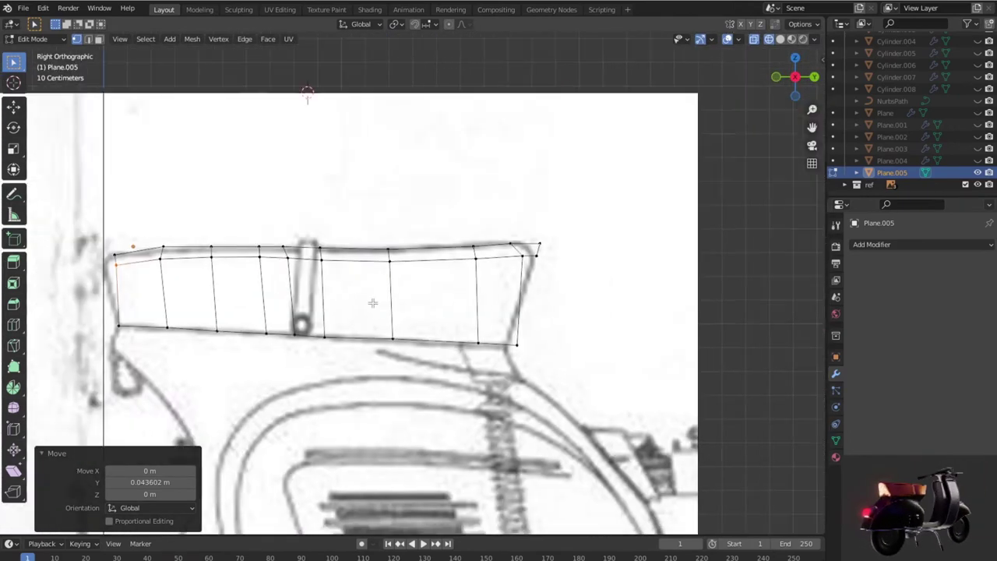
scroll(507, 318, "up", 1)
left_click_drag(529, 174, 640, 259)
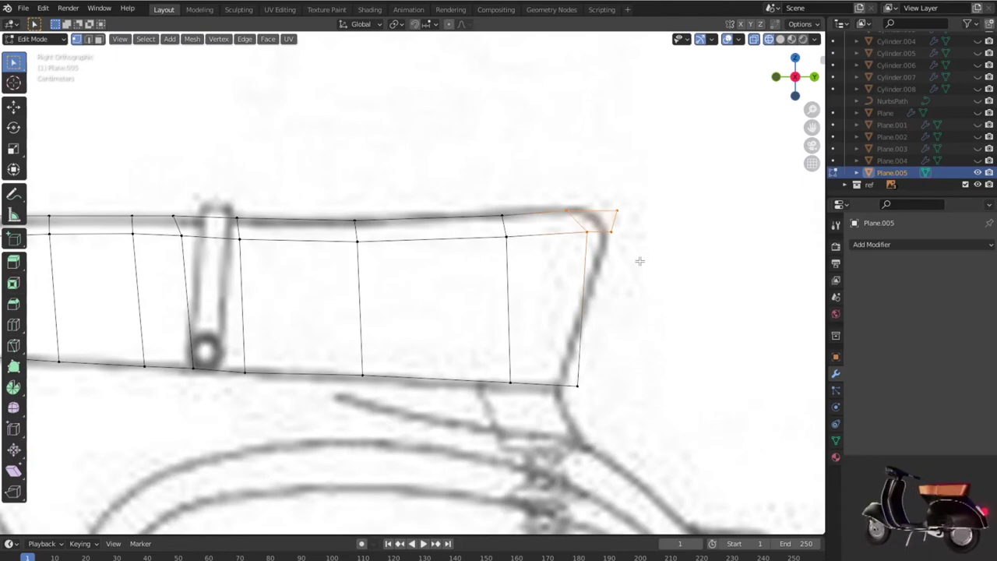
key("g")
left_click(618, 263)
key("g")
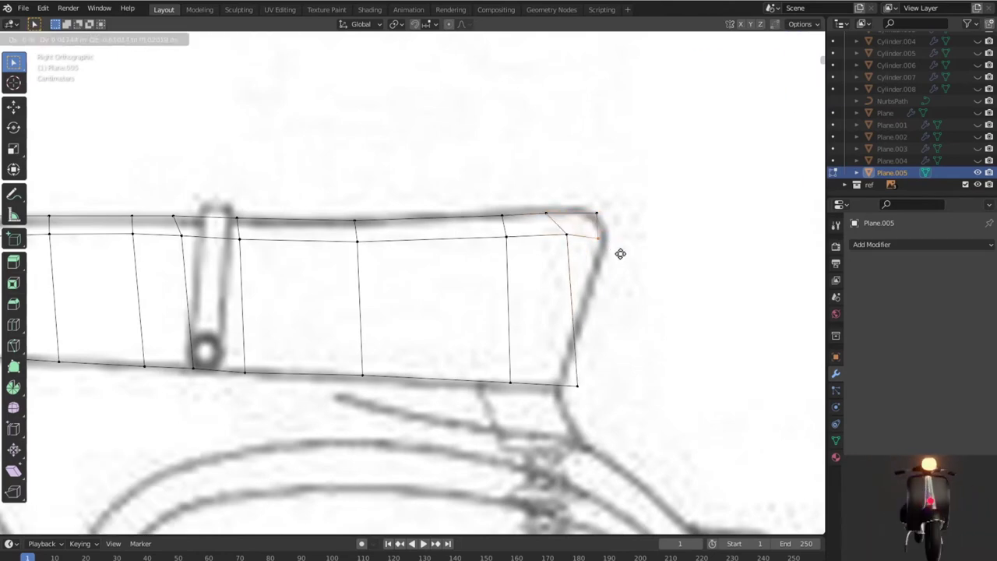
left_click(622, 253)
Step: Fit the rear bottom-right and top-right vertices to the outline, then view the seat solid
left_click_drag(598, 393, 577, 401)
key("g")
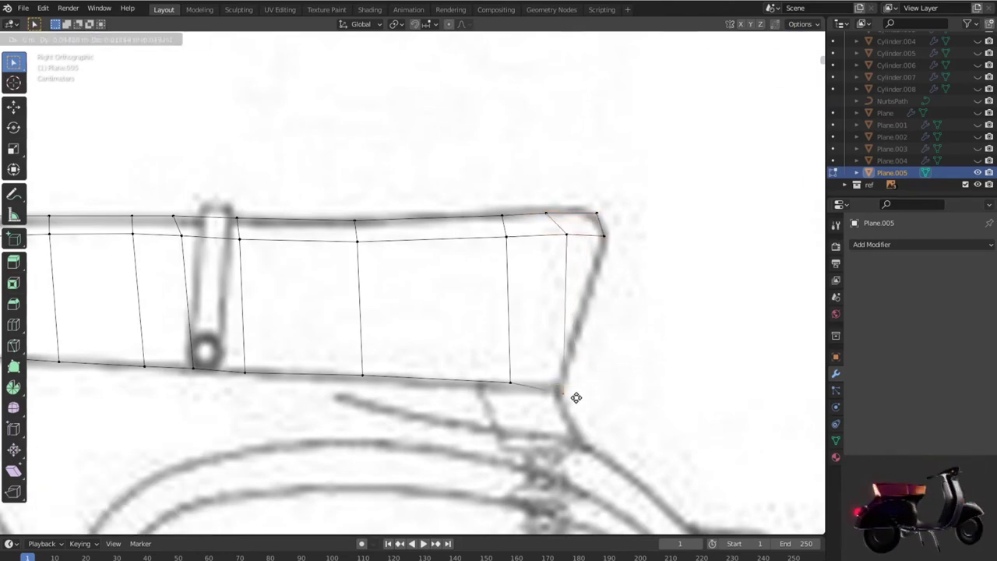
left_click(574, 392)
left_click_drag(586, 257, 586, 258)
key("g")
left_click(576, 267)
key("g")
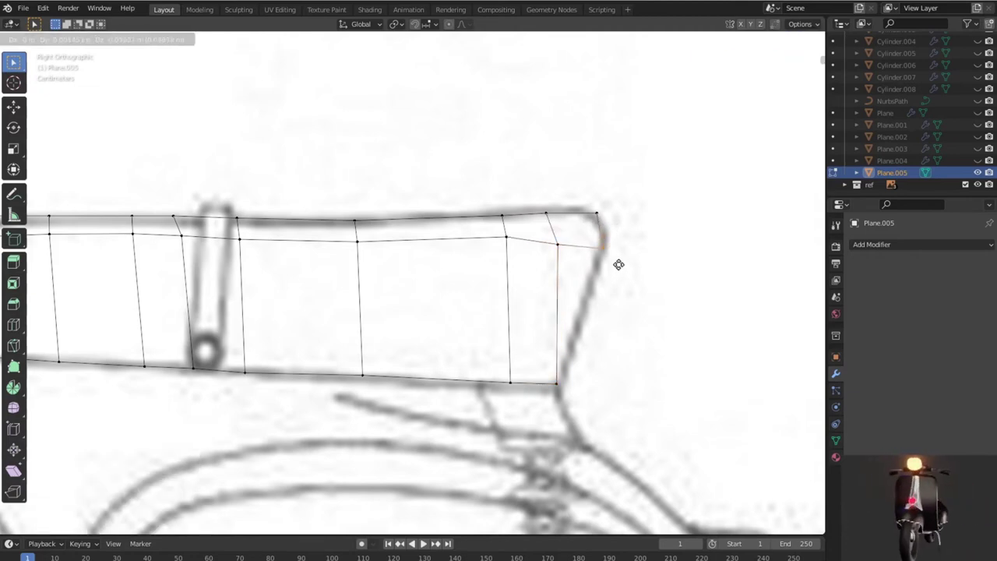
left_click(619, 262)
scroll(620, 263, "down", 3)
mouse_move(530, 280)
middle_mouse_down()
mouse_move(376, 326)
mouse_move(533, 307)
mouse_move(568, 392)
mouse_move(572, 357)
mouse_move(487, 292)
middle_mouse_up()
scroll(436, 312, "up", 4)
scroll(533, 307, "down", 2)
key("alt+z")
Step: Add level 3 subdivision to smooth the seat and view it from the side
key("Tab")
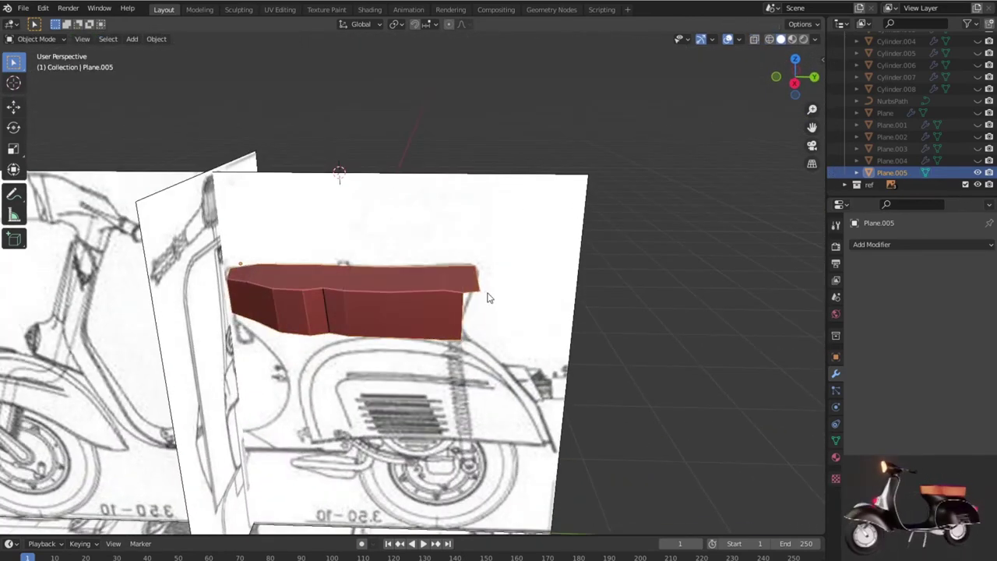
key("ctrl+3")
mouse_move(502, 321)
middle_mouse_down()
mouse_move(356, 319)
mouse_move(391, 324)
middle_mouse_up()
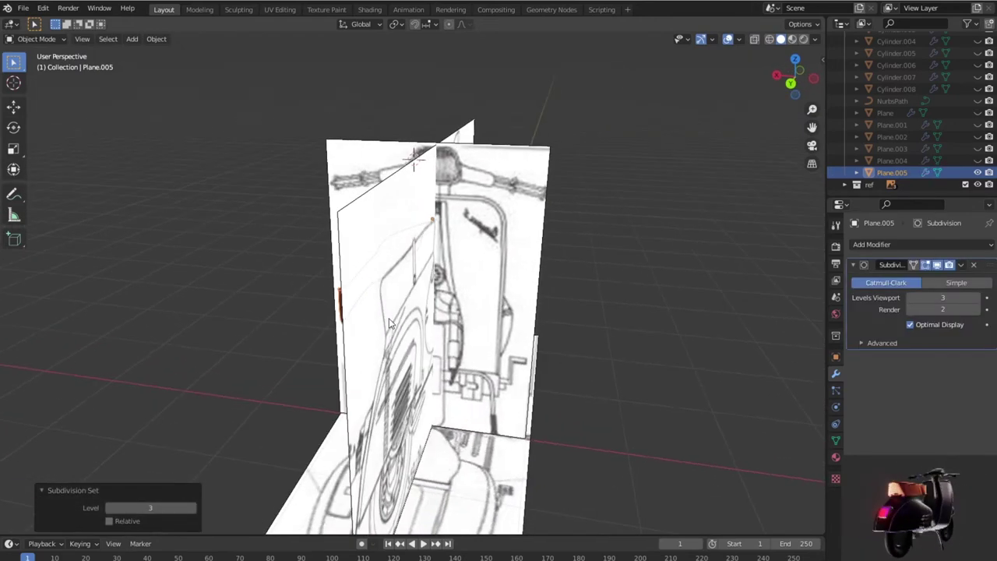
key("KP_3")
scroll(390, 324, "up", 1)
scroll(389, 324, "up", 2)
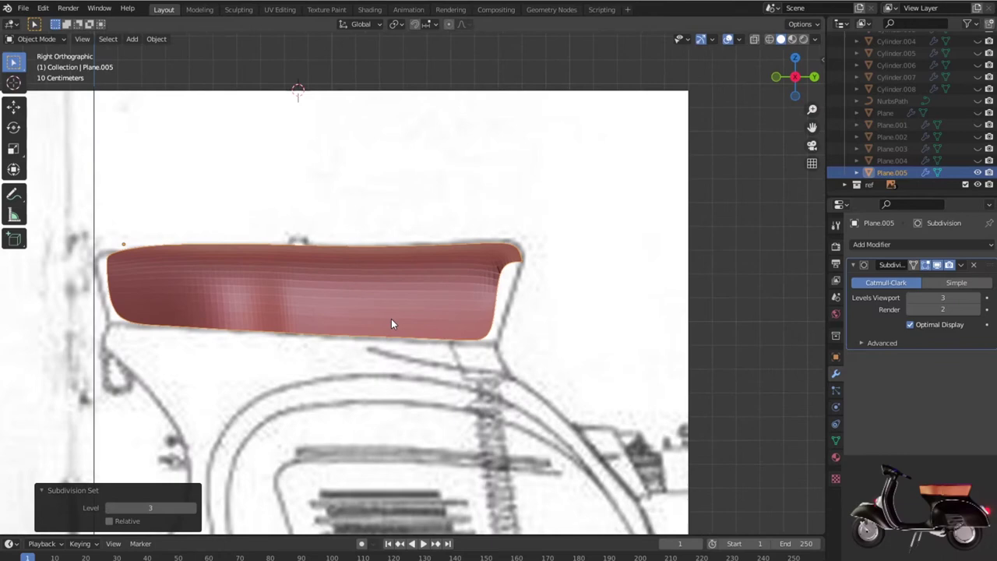
Step: Move the seat's left-edge, bottom-left and bottom-right vertices onto the side blueprint outline
key("Tab")
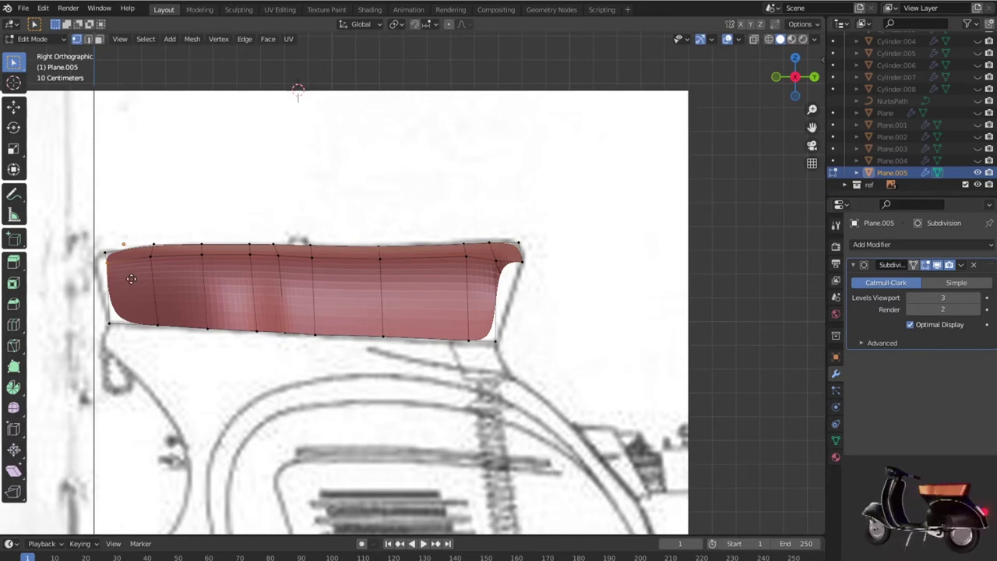
key("g")
left_click(118, 311)
key("g")
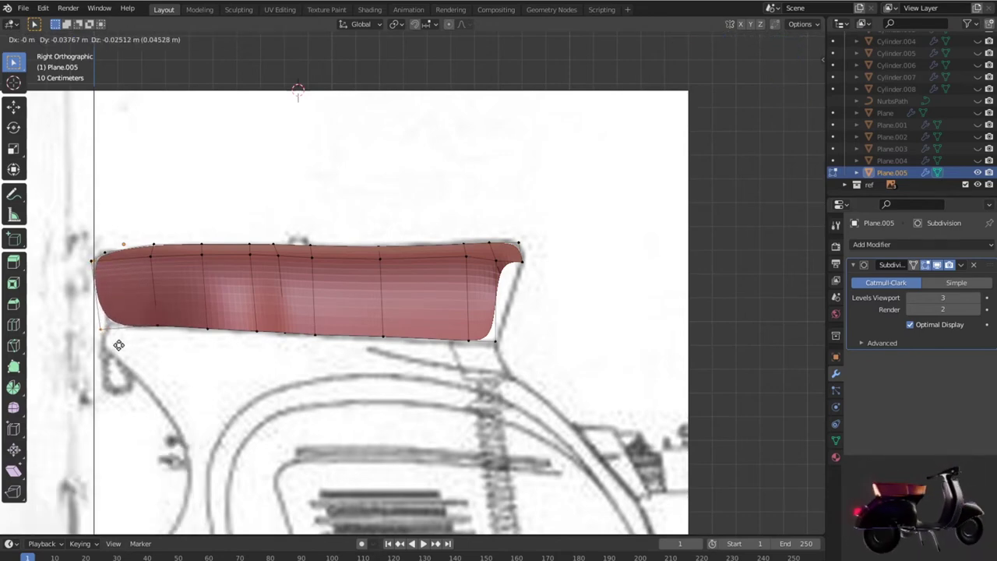
left_click(119, 345)
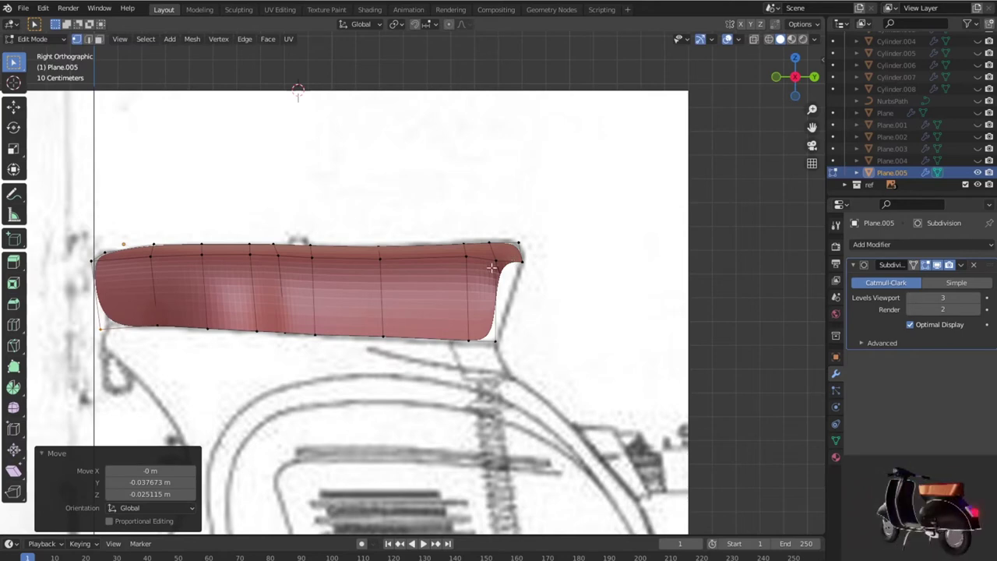
left_click(512, 293)
key("g")
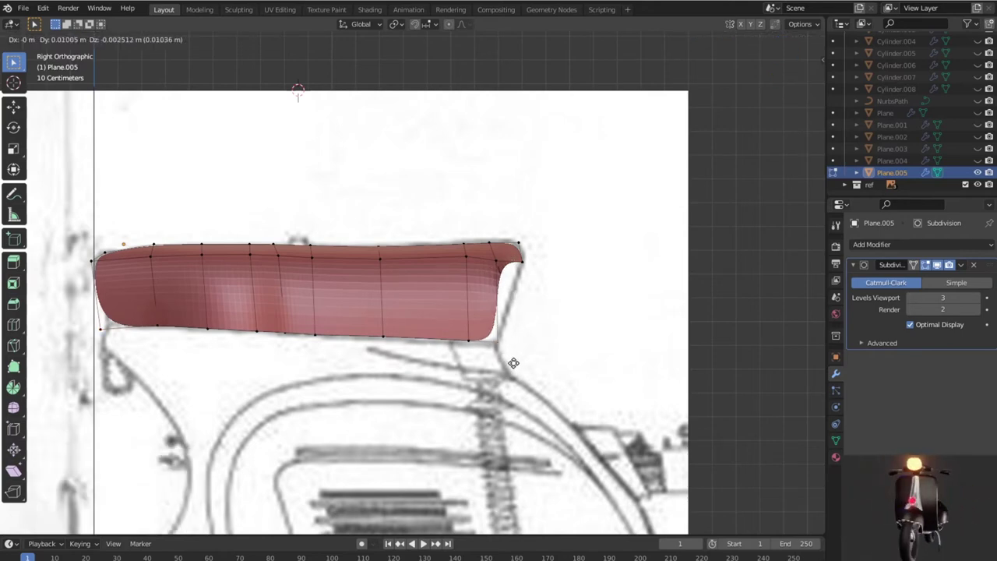
left_click(532, 330)
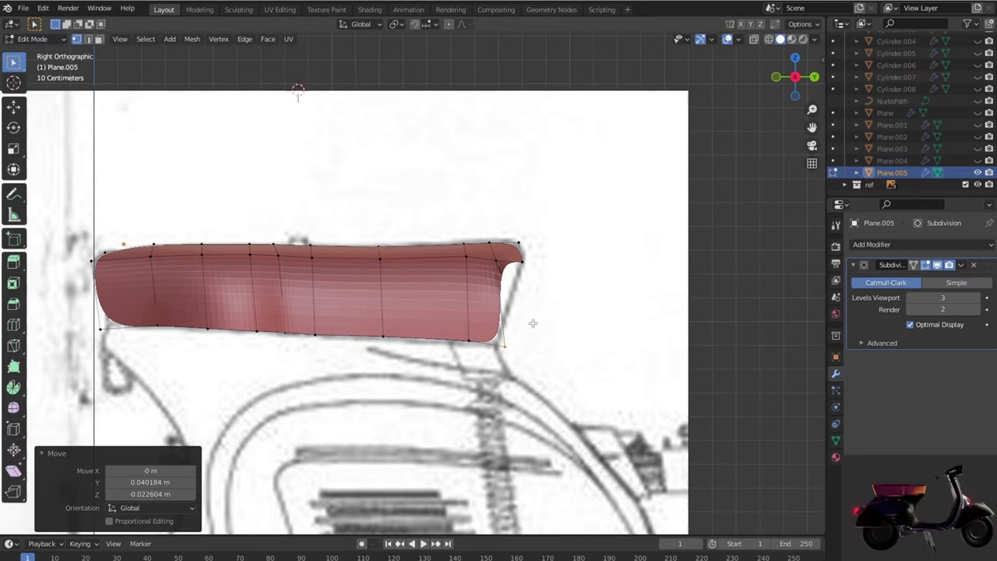
Step: Try extruding the seat's end face down toward the body, then undo it
key("3")
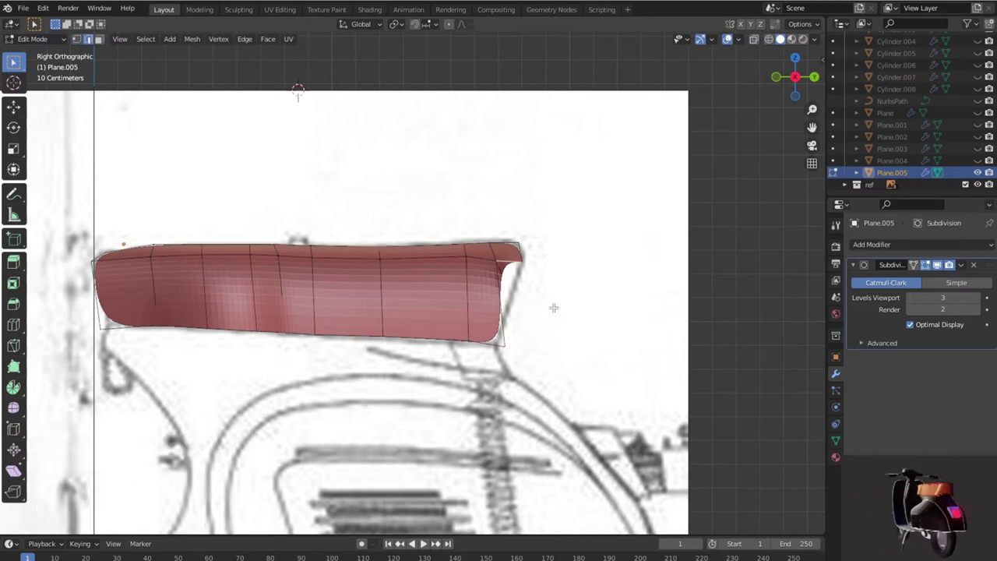
key("g")
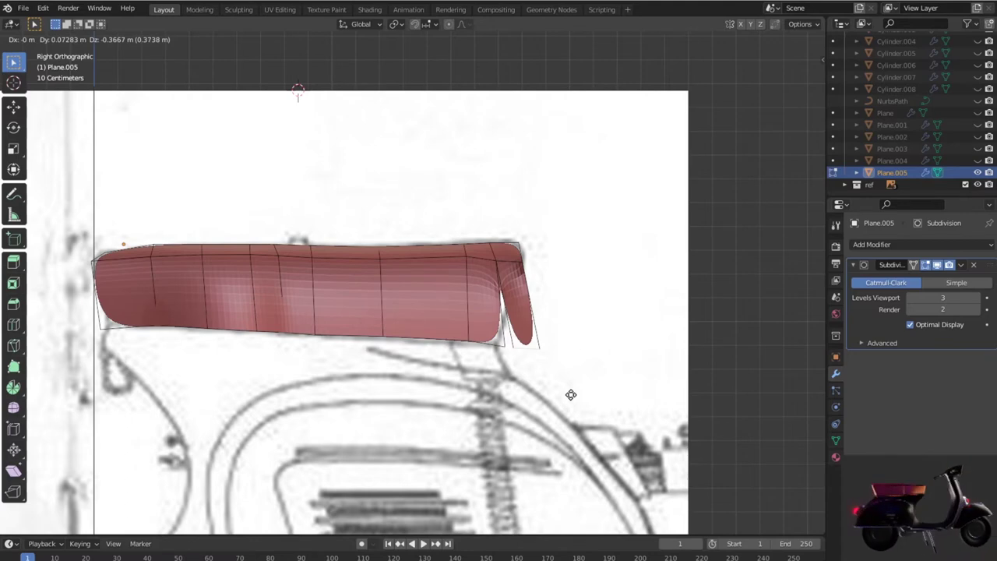
left_click(567, 389)
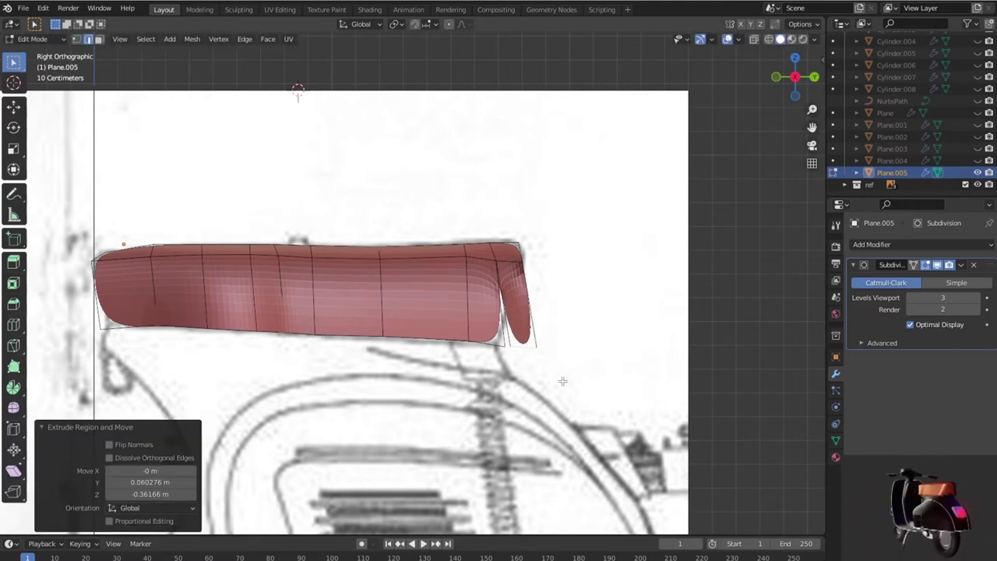
scroll(530, 348, "down", 2)
mouse_move(530, 347)
middle_mouse_down()
mouse_move(387, 374)
mouse_move(526, 361)
middle_mouse_up()
key("ctrl+z")
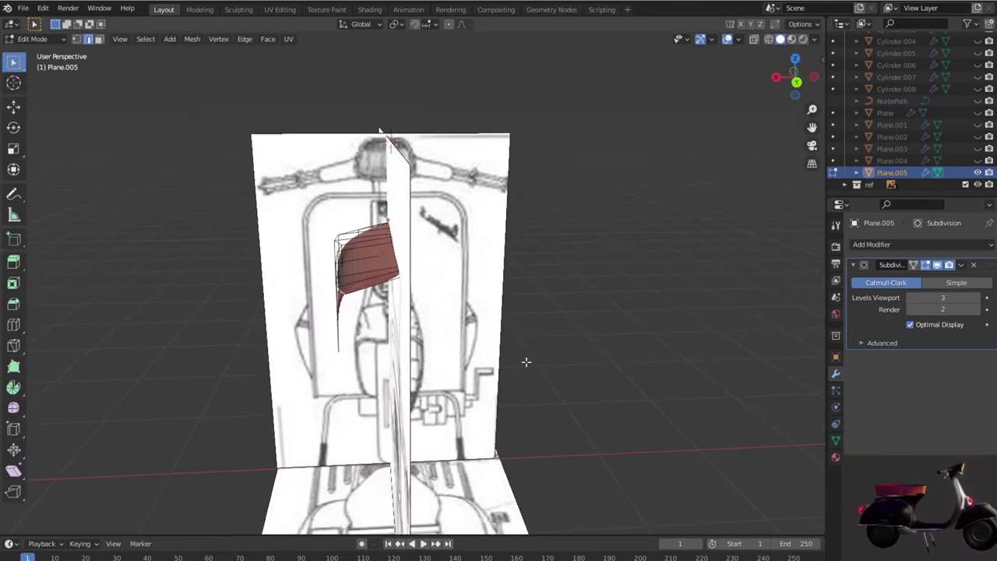
Step: From above, hide subdivision in the viewport and stretch the seat's front edge forward
key("KP_7")
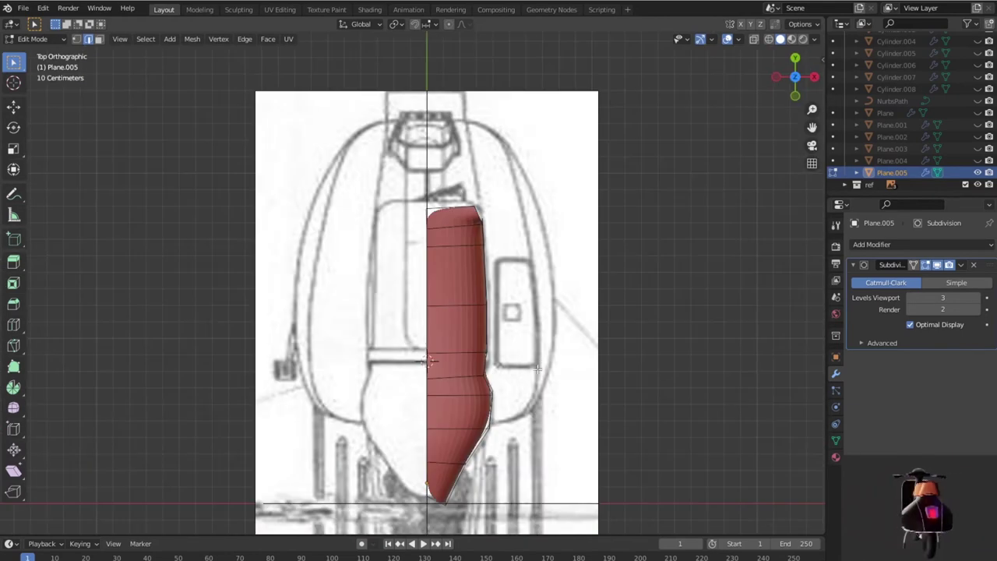
left_click(940, 266)
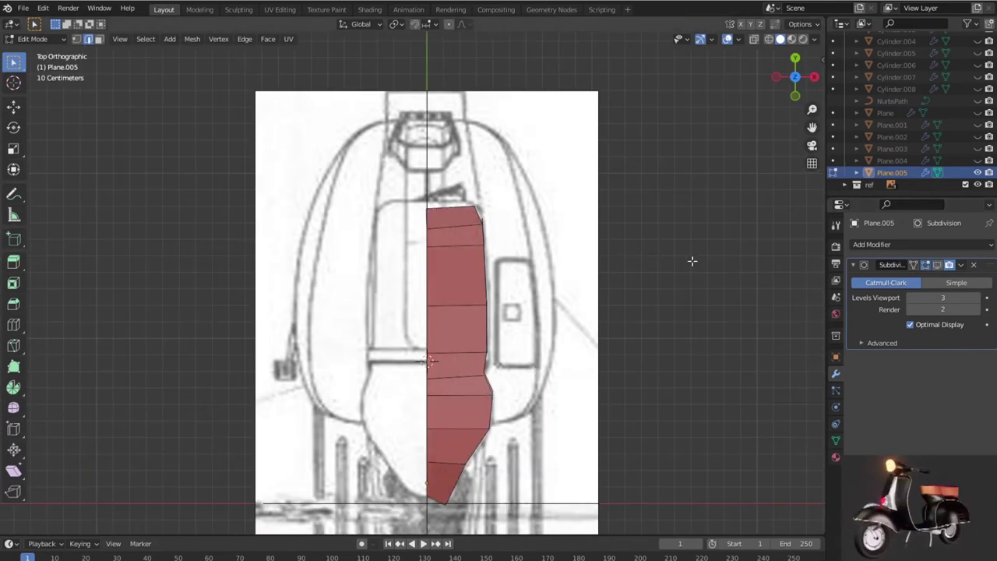
scroll(485, 223, "up", 1)
scroll(485, 140, "up", 3)
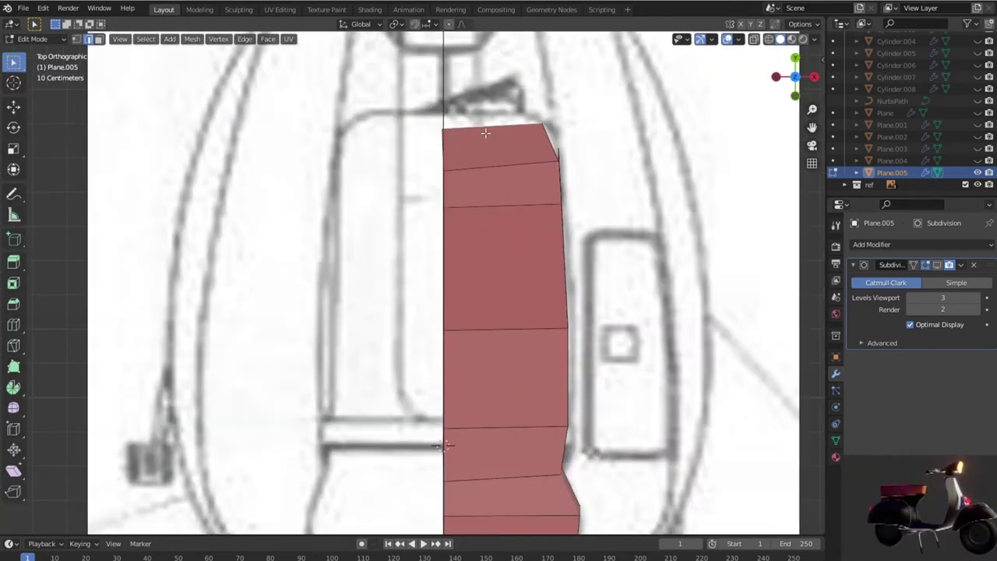
key("g")
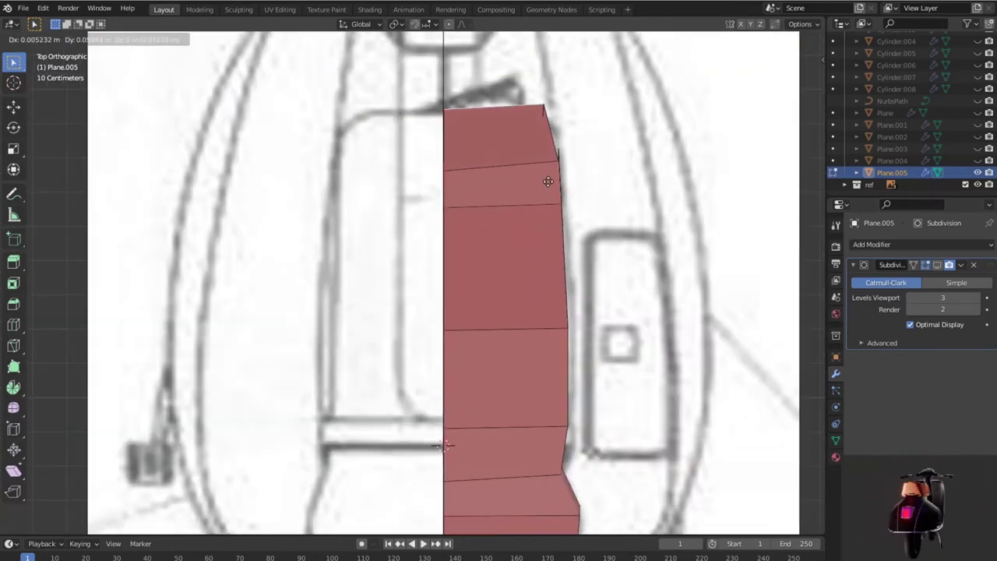
left_click(549, 182)
middle_click_drag(552, 208, 631, 294)
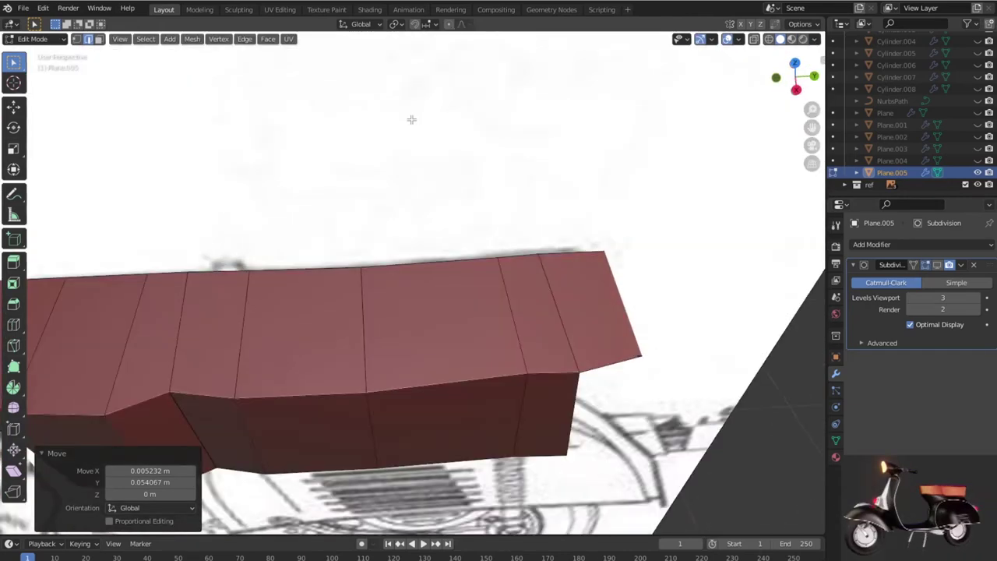
Step: Extrude a new face downward from the seat's front corner
key("g")
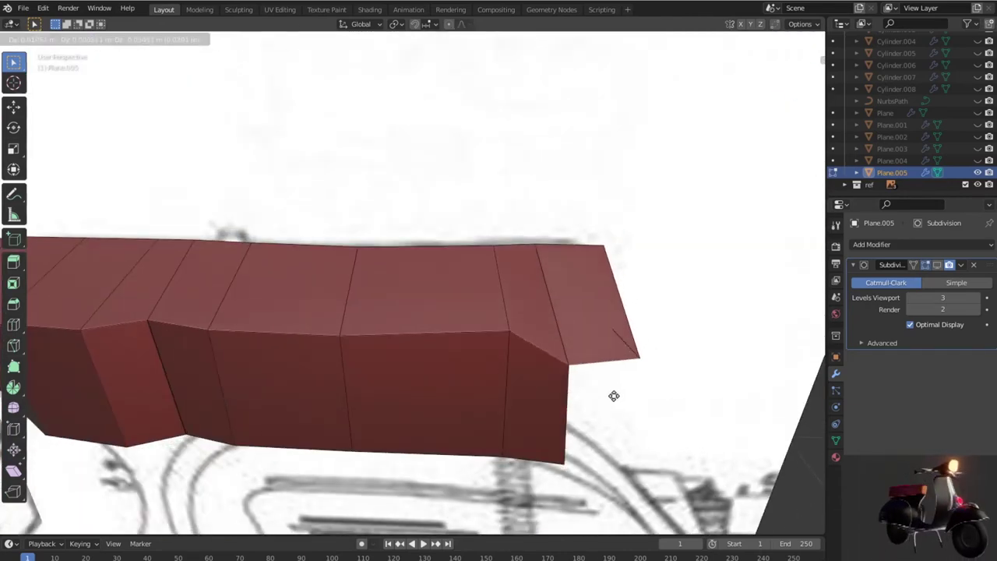
right_click(609, 369)
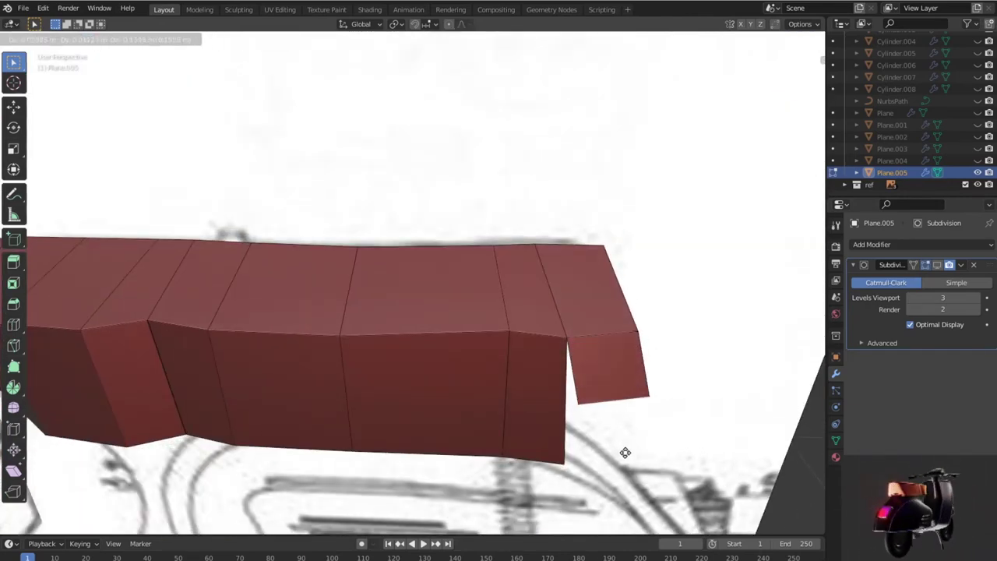
left_click(616, 499)
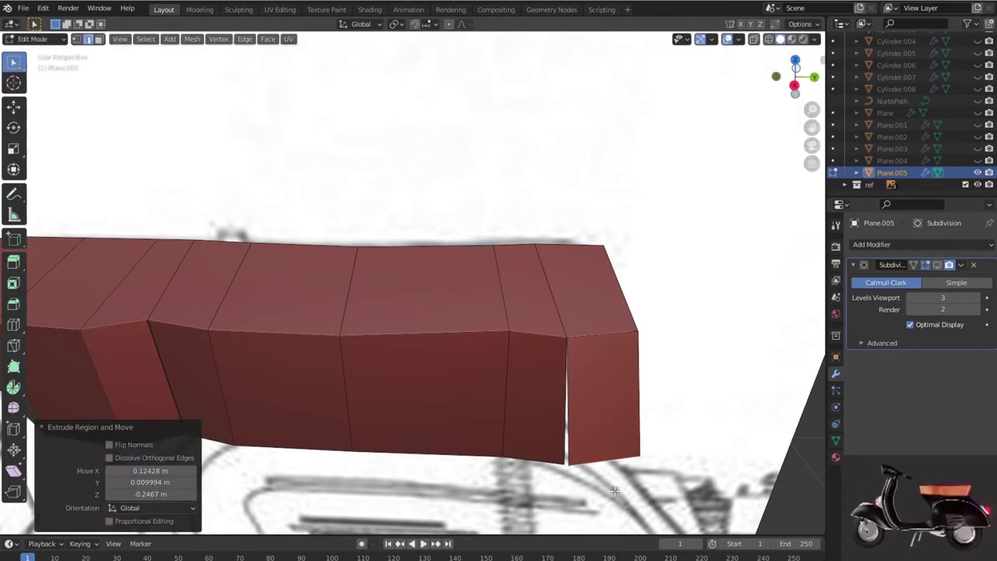
Step: Merge the selected loose vertices at center, then check the seat from side and top
key("1")
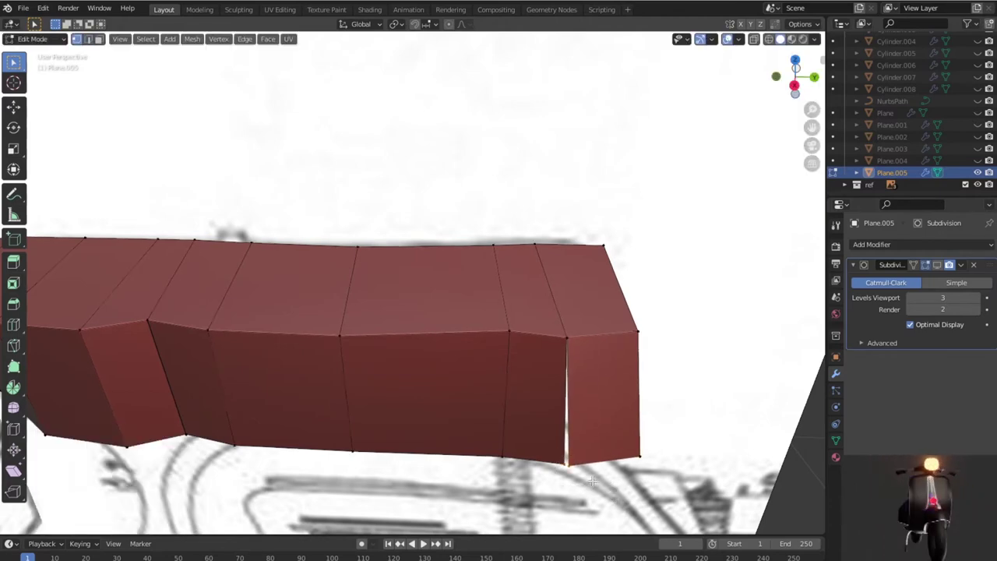
key("m")
left_click(589, 479)
middle_click_drag(570, 436, 536, 413)
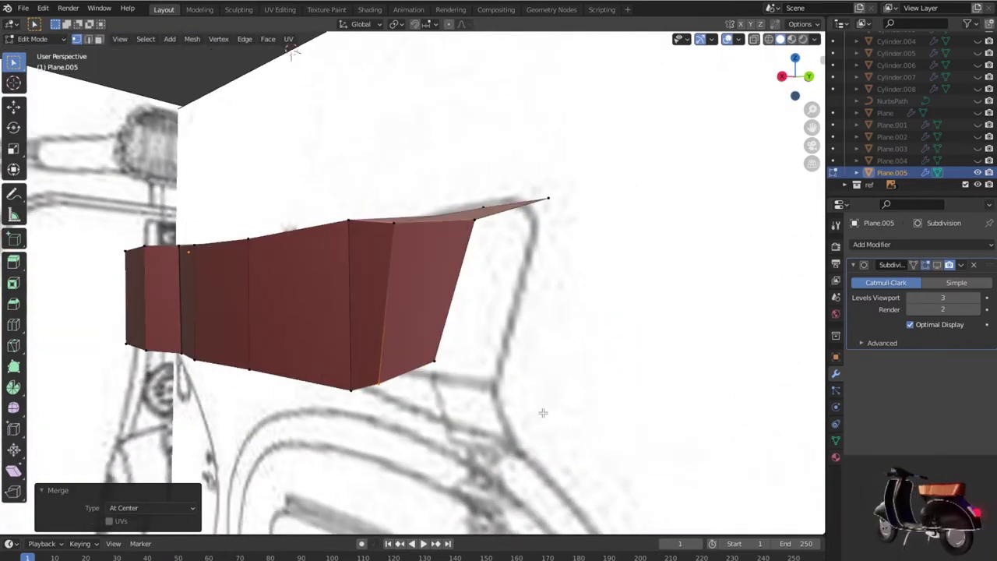
key("KP_3")
scroll(552, 374, "down", 4)
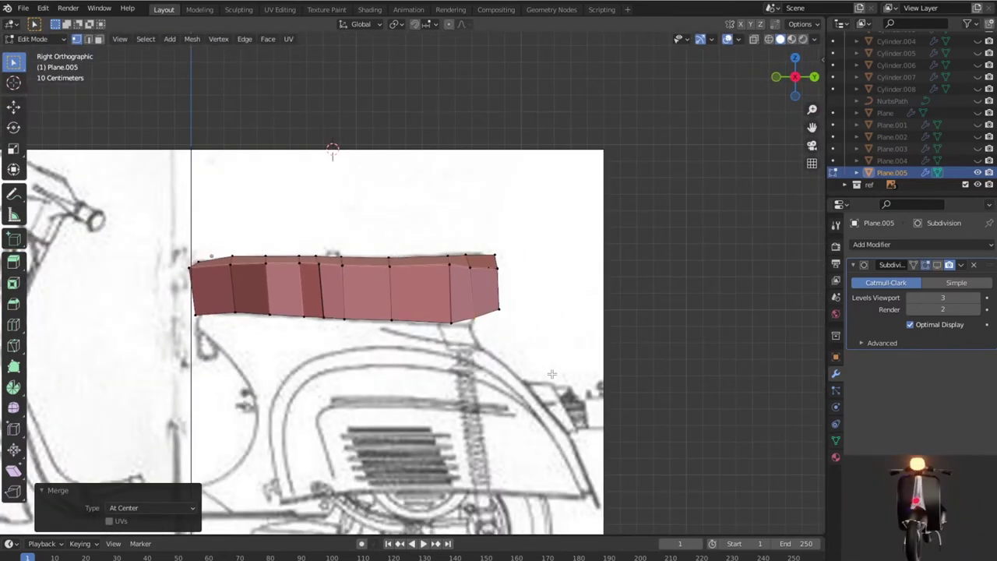
key("KP_7")
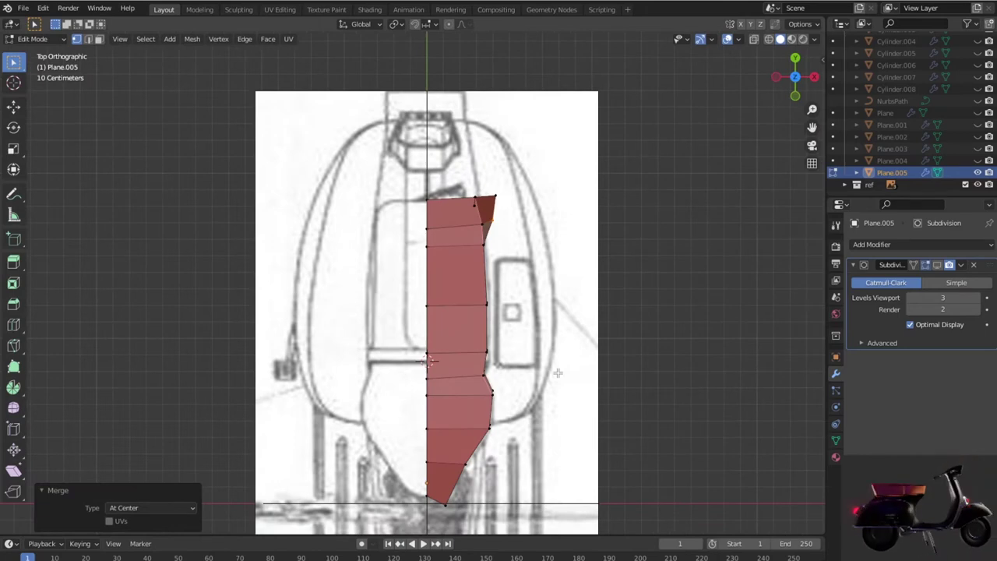
Step: Shift the seat's top-right corner vertex and a right-side vertex left onto the outline
scroll(578, 331, "up", 1)
left_click(536, 184)
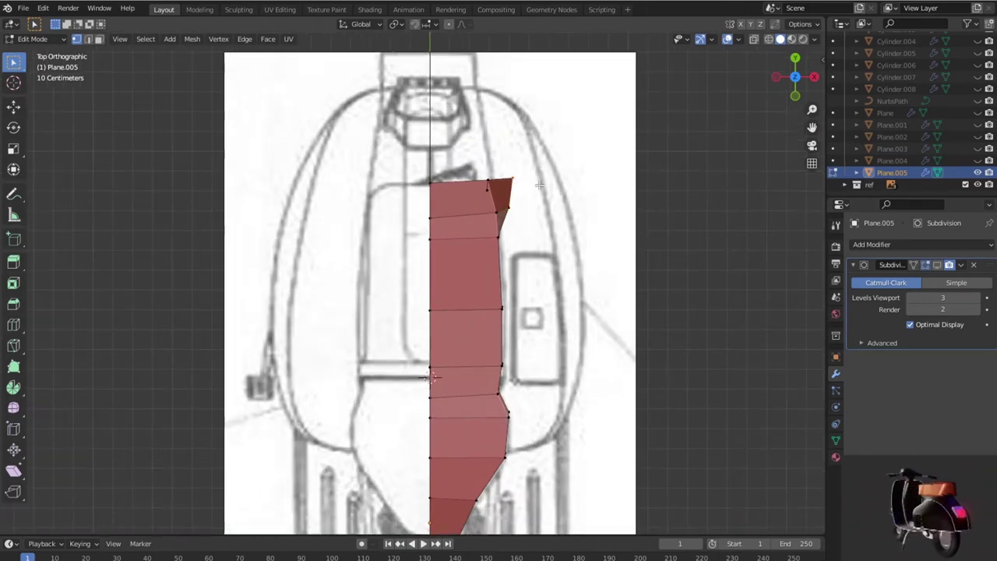
key("g")
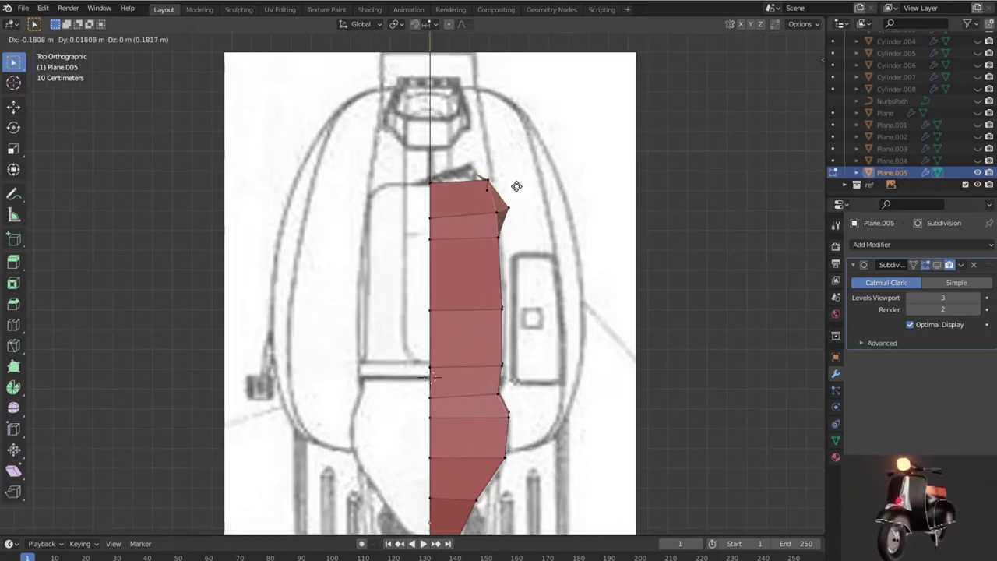
left_click(513, 191)
left_click(507, 206)
key("g")
left_click(488, 221)
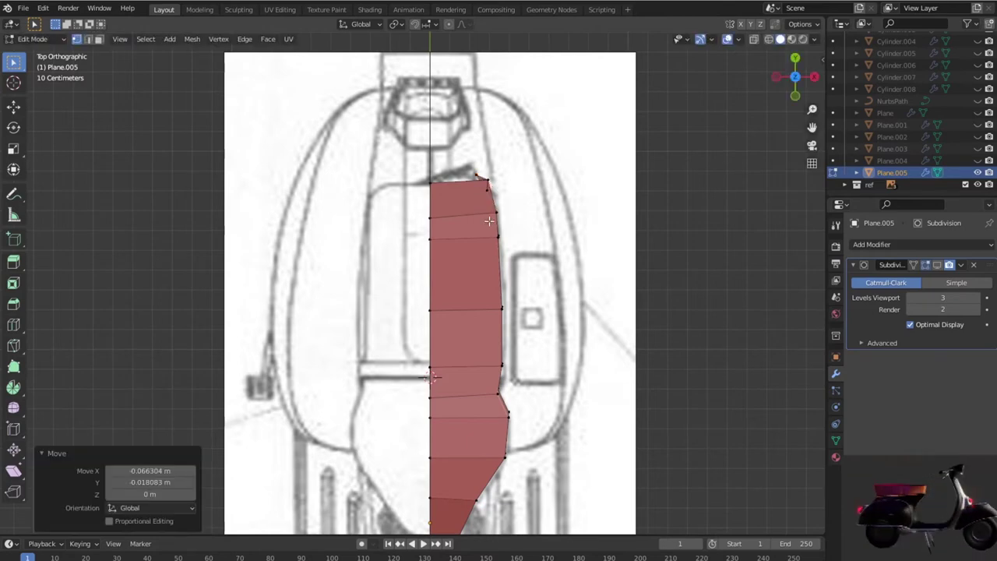
Step: In wireframe, delete the stray vertex at the seat's front corner
key("shift+z")
scroll(490, 210, "up", 3)
middle_click_drag(525, 184, 455, 275, "shift")
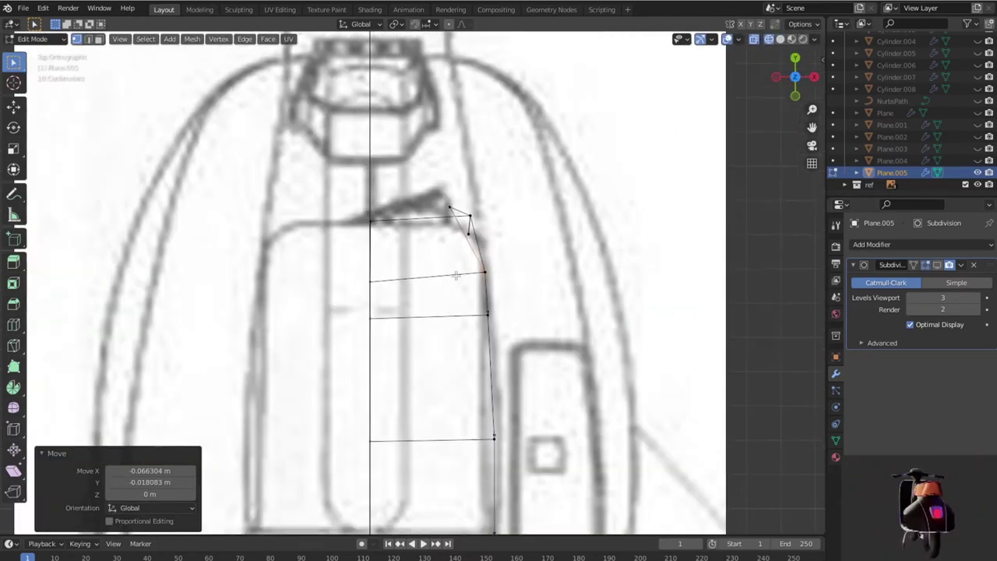
left_click(484, 268)
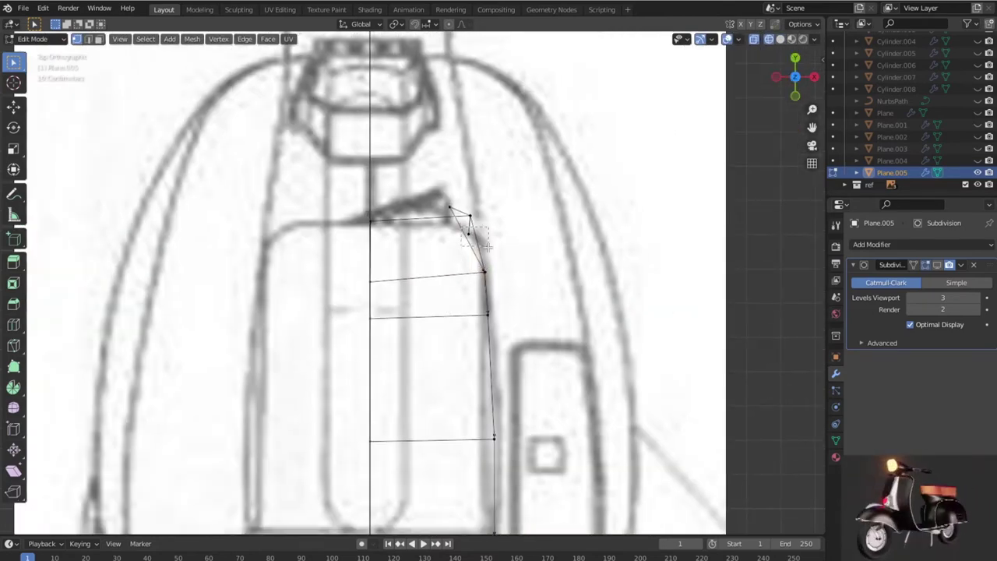
key("x")
left_click(421, 204)
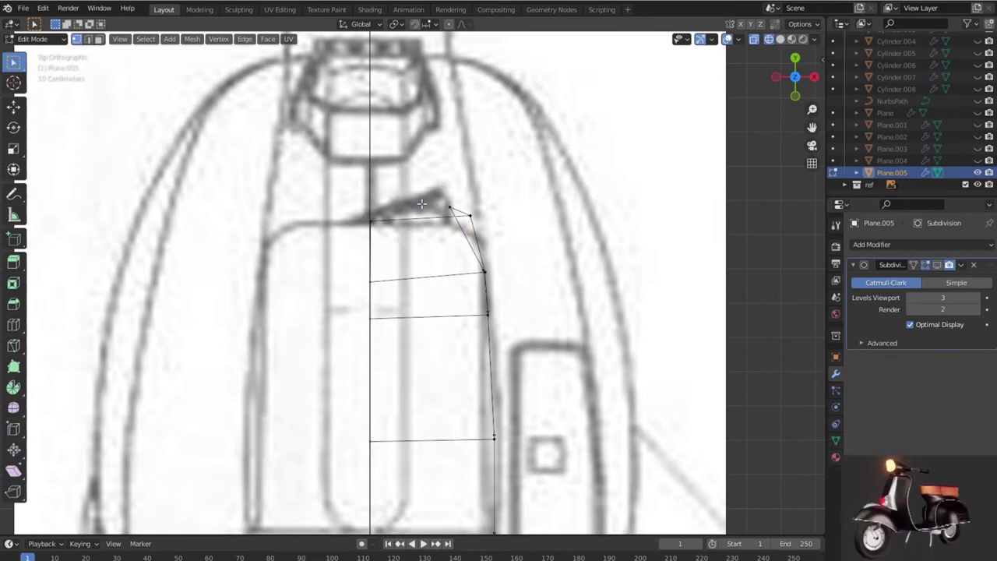
Step: Place the front corner vertices onto the top blueprint's seat outline
key("g")
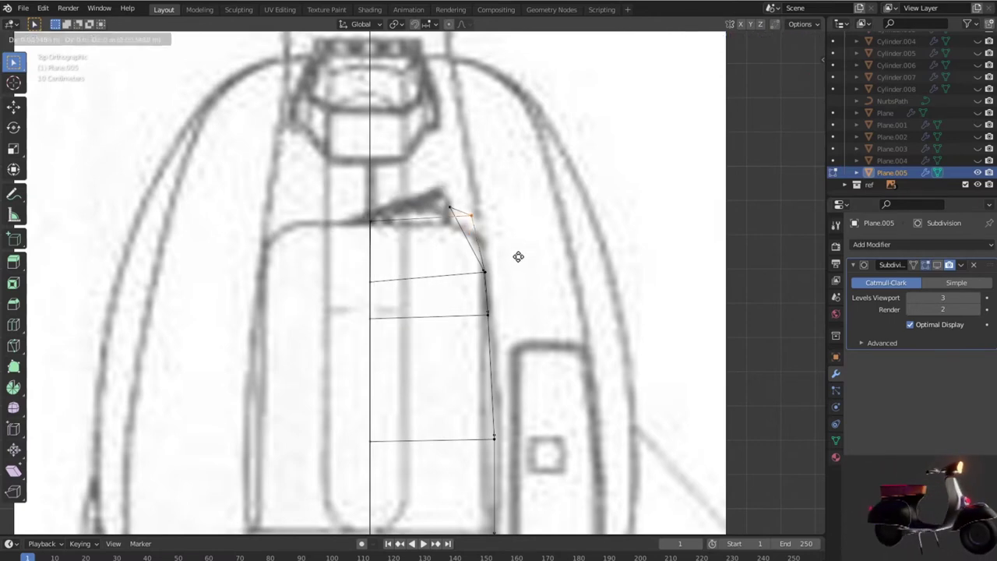
left_click(526, 271)
key("g")
left_click(446, 232)
key("g")
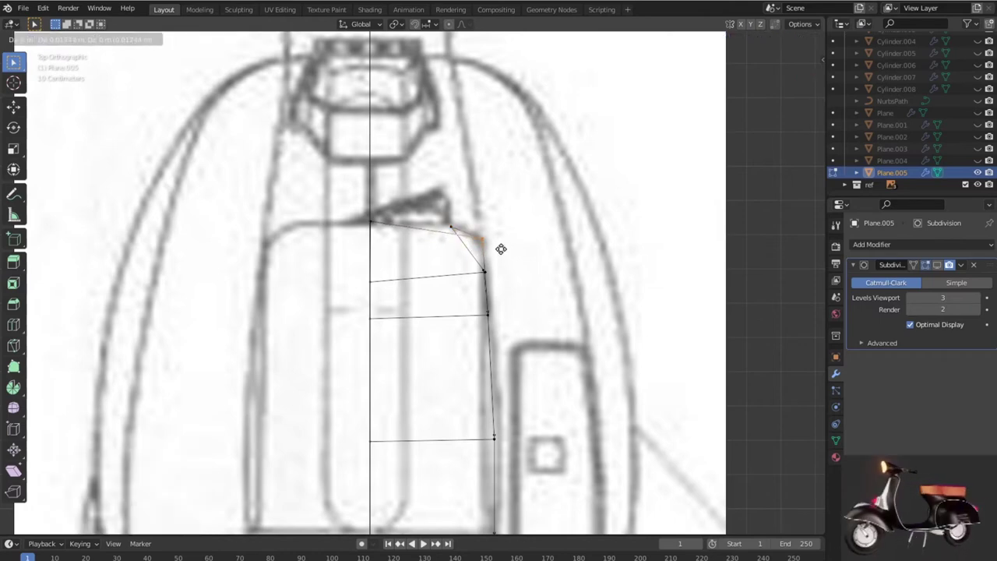
left_click(499, 250)
key("g")
key("g")
left_click(407, 240)
left_click(483, 270)
key("g")
left_click(500, 281)
Step: Move the seat's lower tip vertex onto the blueprint curve
scroll(503, 300, "down", 3)
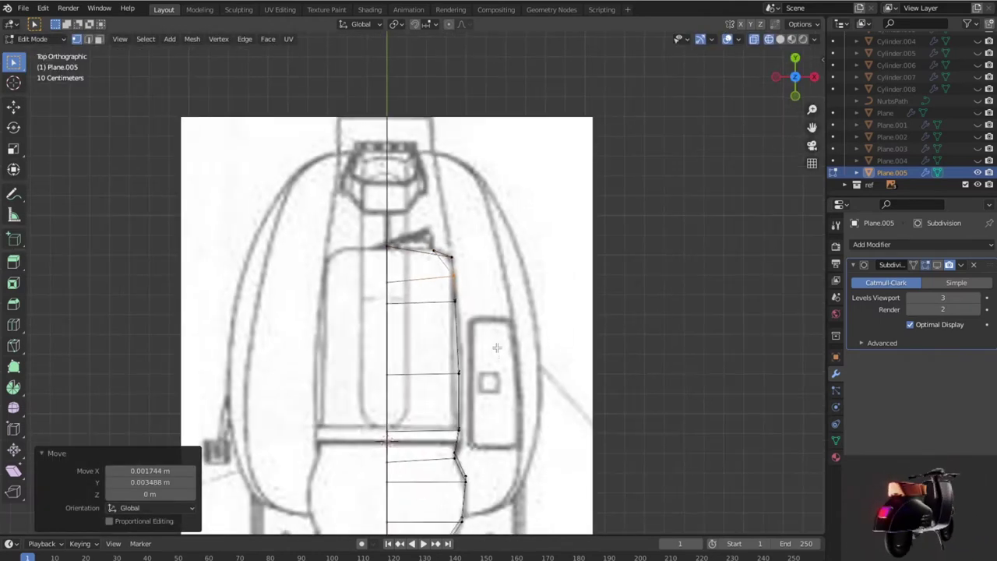
middle_click_drag(495, 356, 495, 186, "shift")
middle_click_drag(482, 351, 478, 337, "shift")
scroll(437, 312, "up", 4)
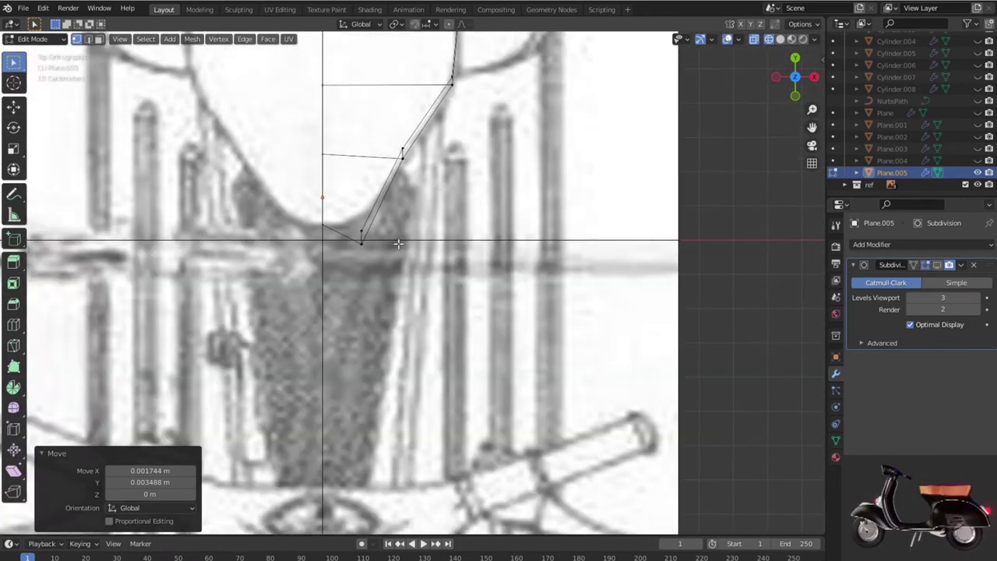
key("g")
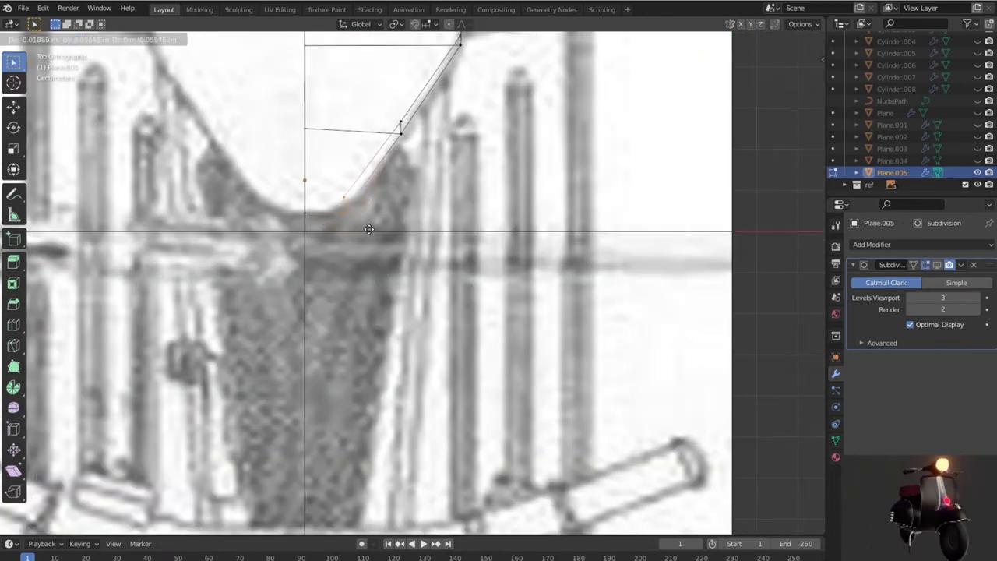
left_click(372, 248)
mouse_move(372, 248)
middle_mouse_down()
mouse_move(366, 232)
mouse_move(270, 179)
middle_mouse_up()
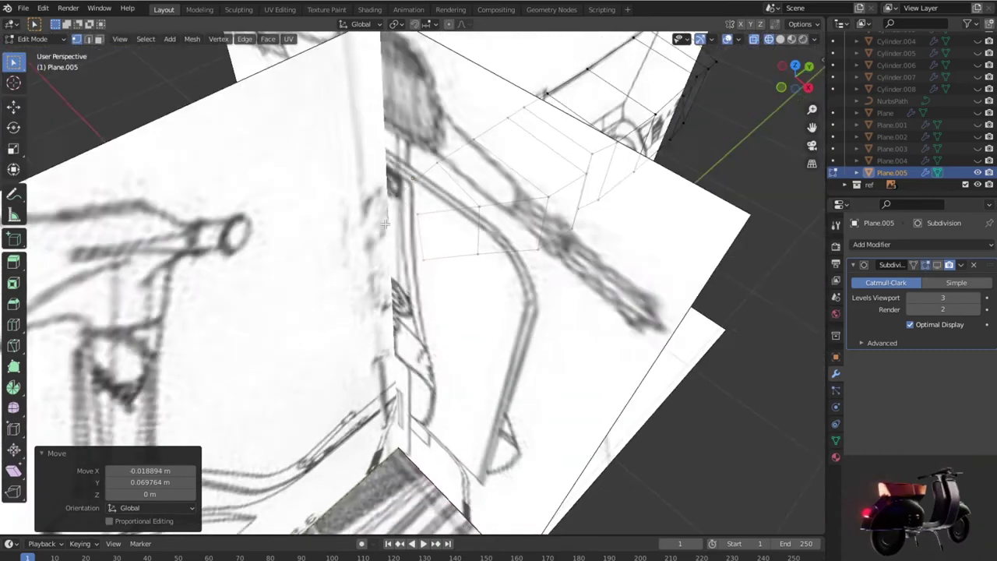
Step: In Right view, move the seat's front end and top-left corner vertices to round the front
key("KP_3")
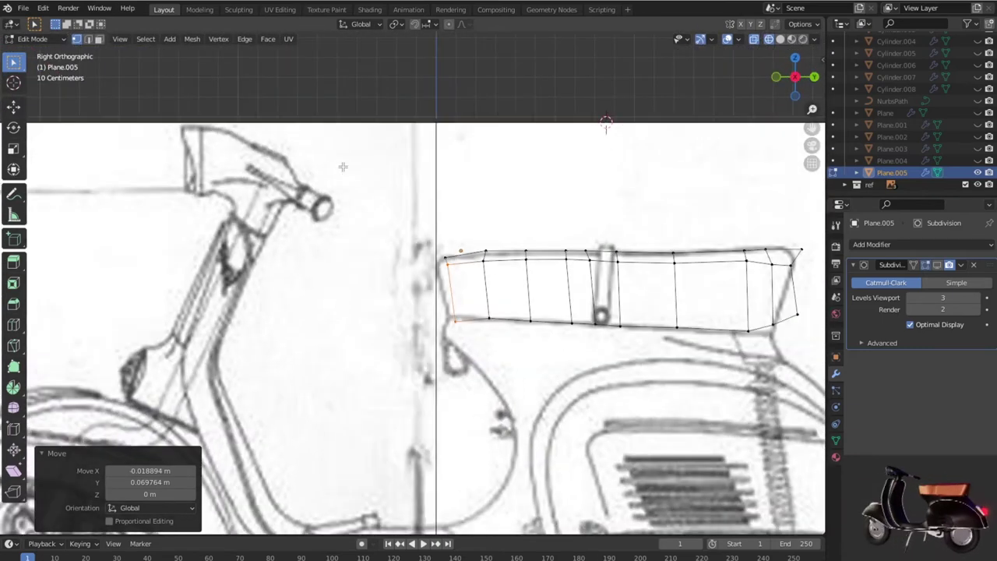
scroll(485, 272, "up", 2)
scroll(485, 272, "up", 2)
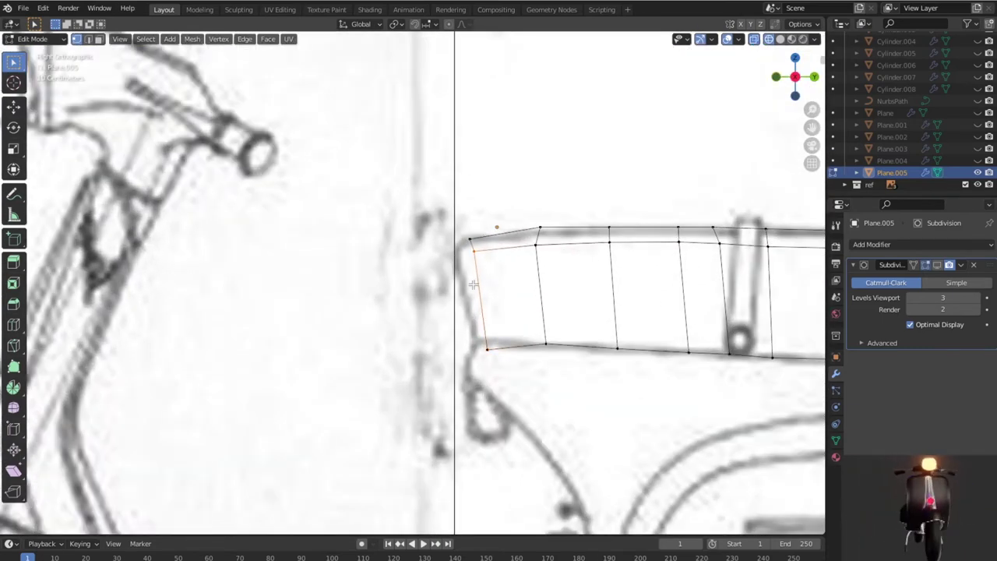
key("g")
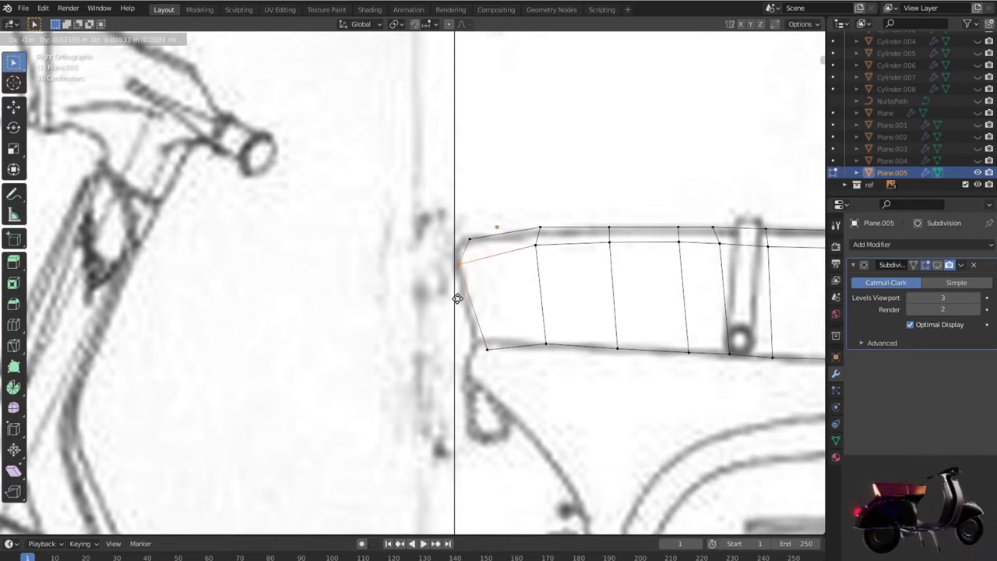
left_click(458, 297)
left_click(470, 240)
key("g")
left_click(493, 250)
Step: Lower the front middle-row vertices to start the seam groove
left_click(533, 246, "shift")
key("g")
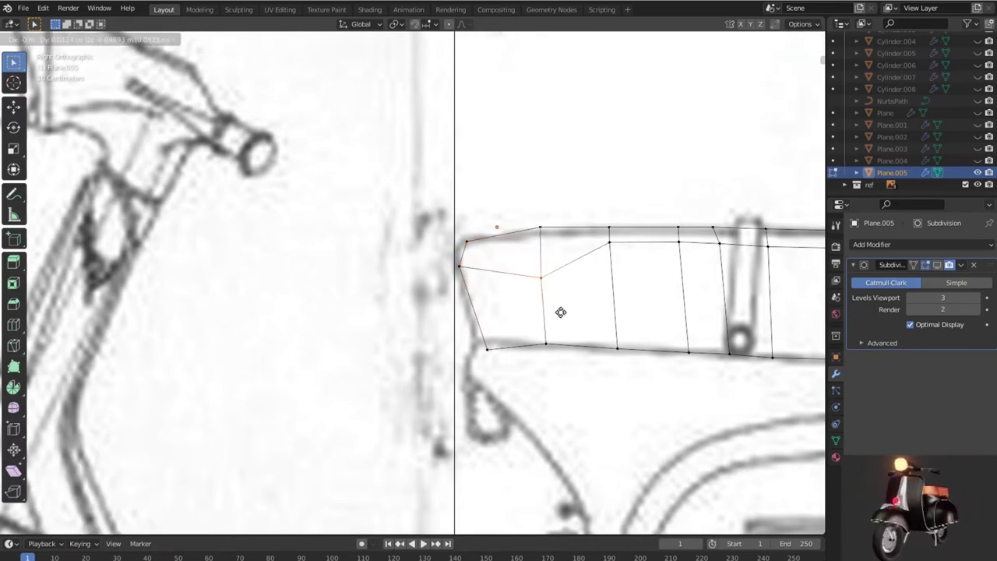
left_click(561, 311)
key("g")
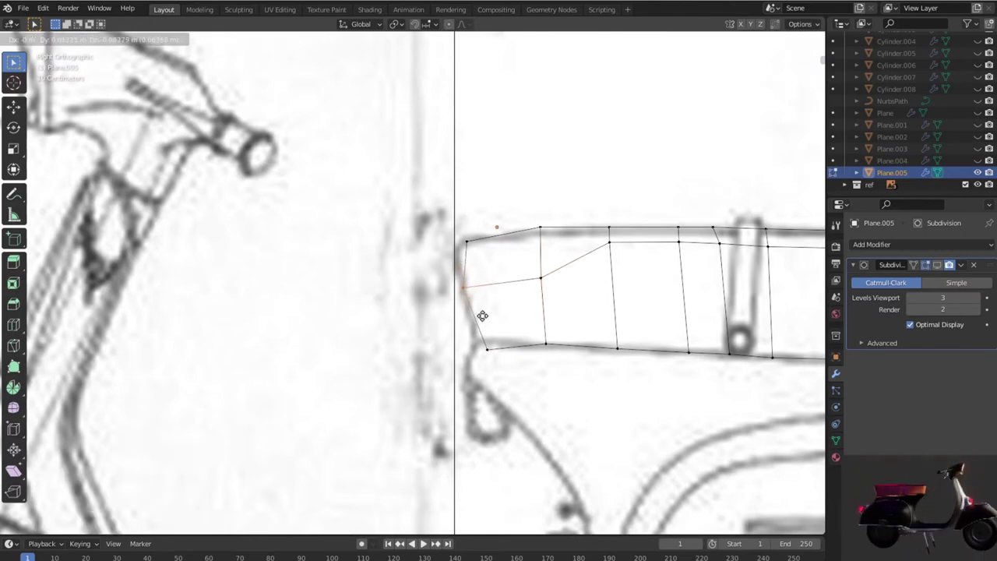
left_click(478, 290)
scroll(478, 290, "down", 3)
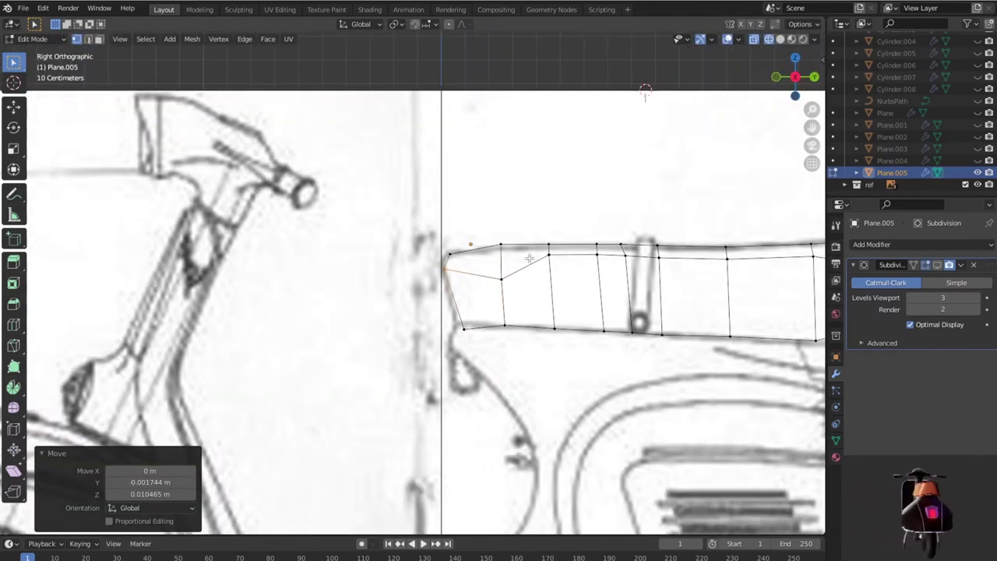
left_click(538, 254)
key("g")
left_click(567, 294)
Step: Lower the remaining middle-row vertices, including the box-selected rear part, to finish the seam groove
left_click(599, 255)
key("g")
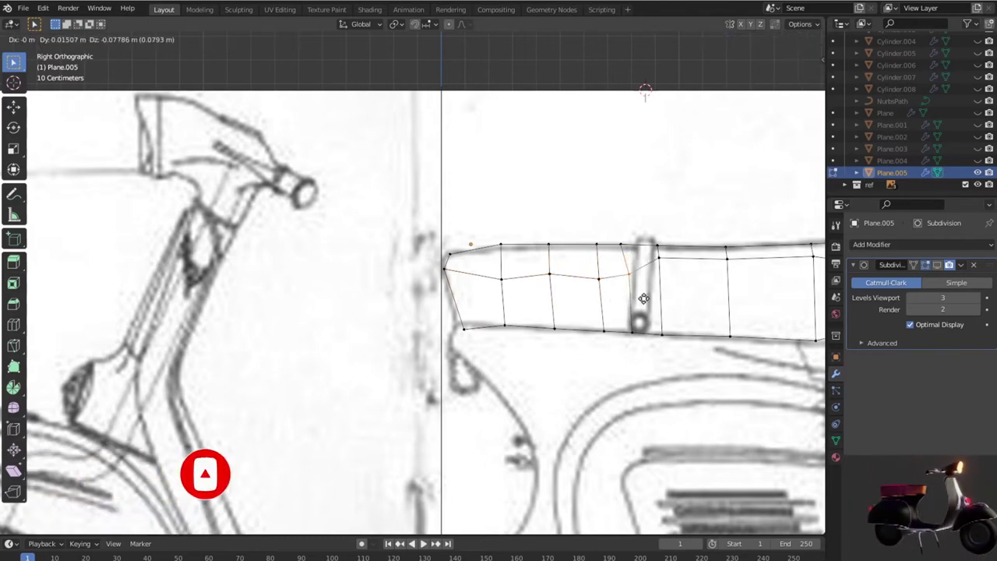
left_click(643, 301)
left_click(661, 259)
key("g")
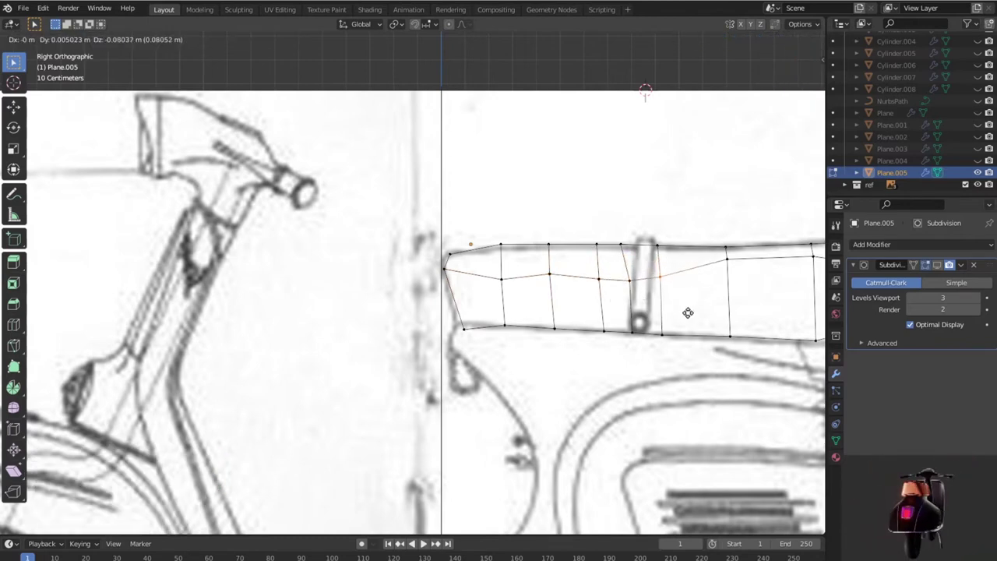
left_click(688, 312)
middle_click_drag(688, 313, 471, 225, "shift")
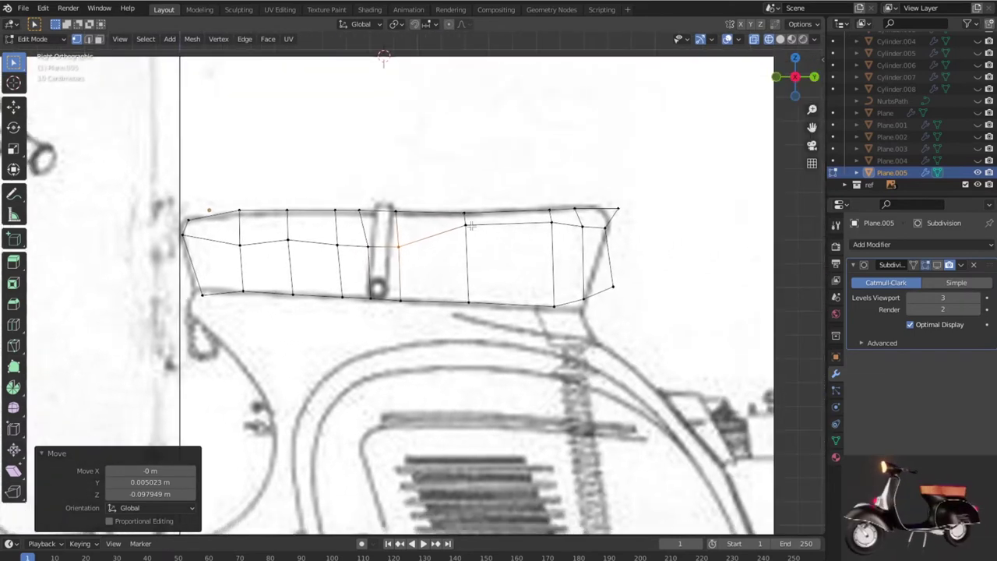
left_click_drag(590, 241, 593, 247)
key("g")
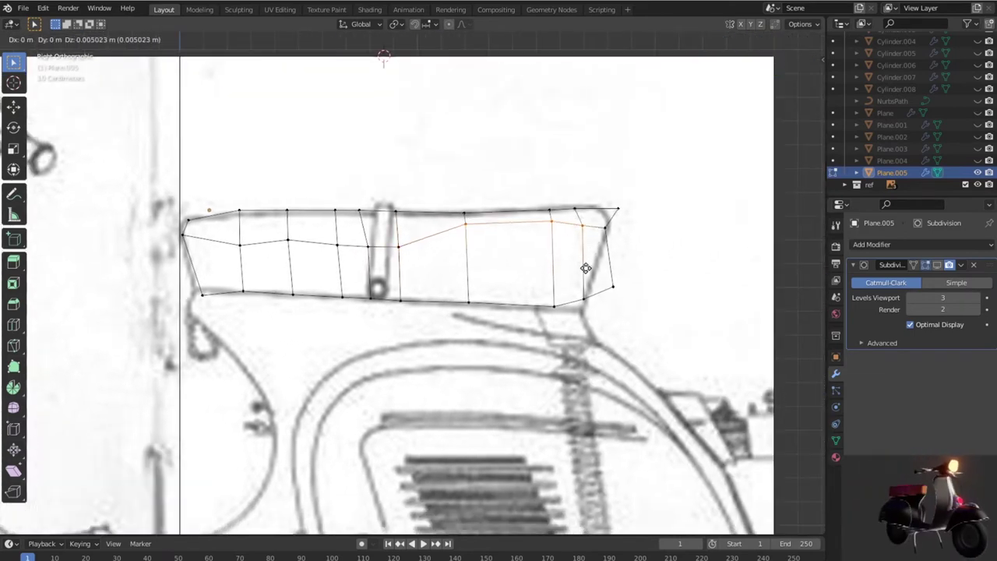
left_click(585, 285)
Step: Reposition the rear end, rear bottom and rear top corner vertices to round the seat's back
left_click_drag(627, 311, 627, 312)
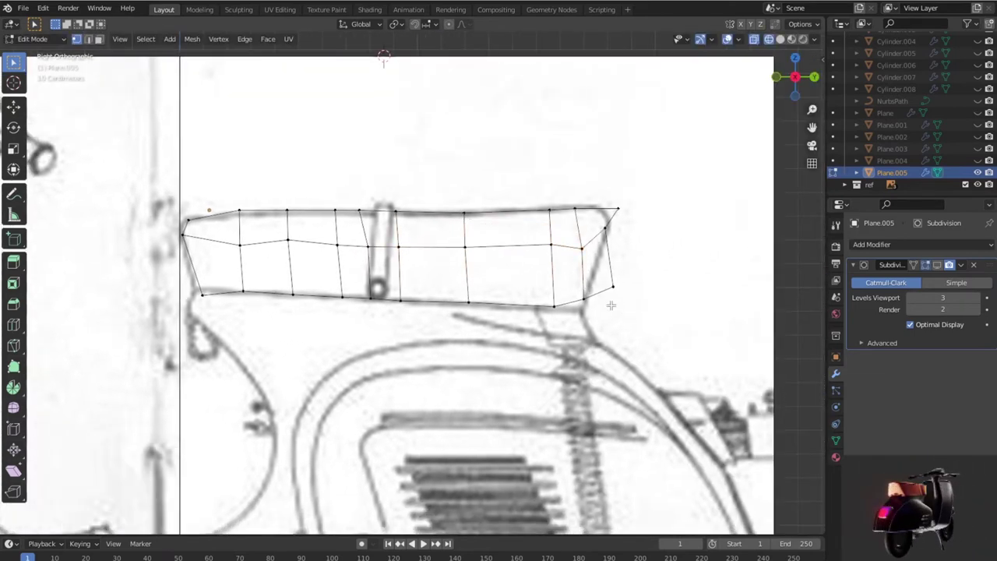
key("g")
left_click(602, 352)
key("g")
left_click(588, 239)
left_click(617, 211)
key("g")
left_click(612, 218)
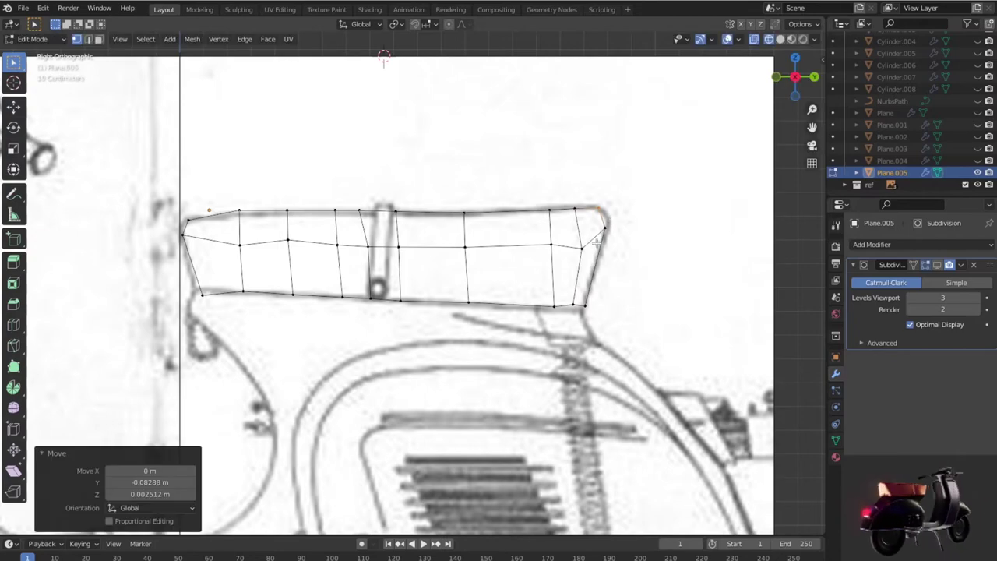
left_click(582, 245)
key("g")
left_click(590, 249)
Step: In Top view, move the seat's top-end vertex -0.12357 m X and 0.042193 m Y
middle_click_drag(517, 264, 437, 293)
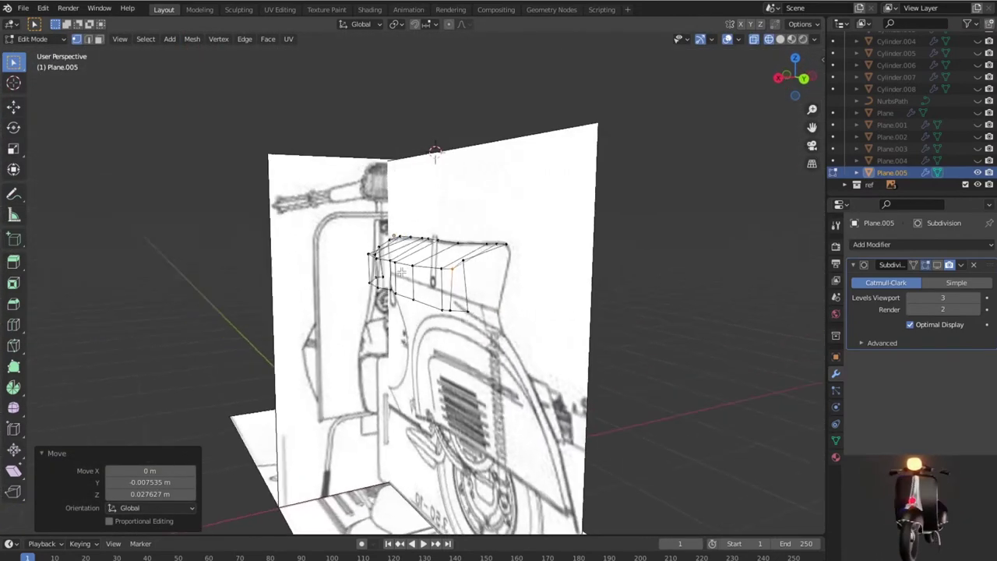
middle_click_drag(437, 294, 481, 314)
scroll(478, 313, "up", 3)
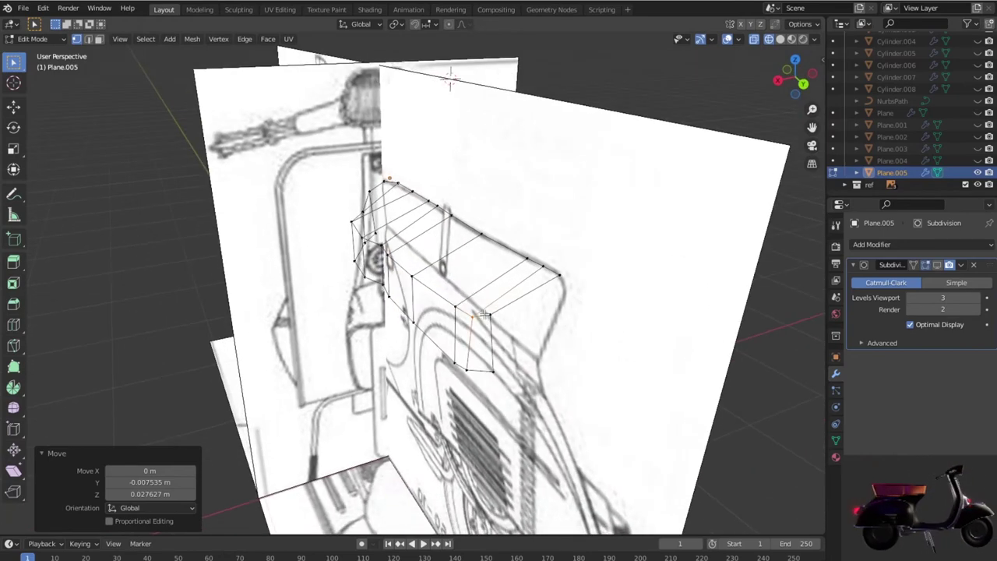
key("g")
key("KP_7")
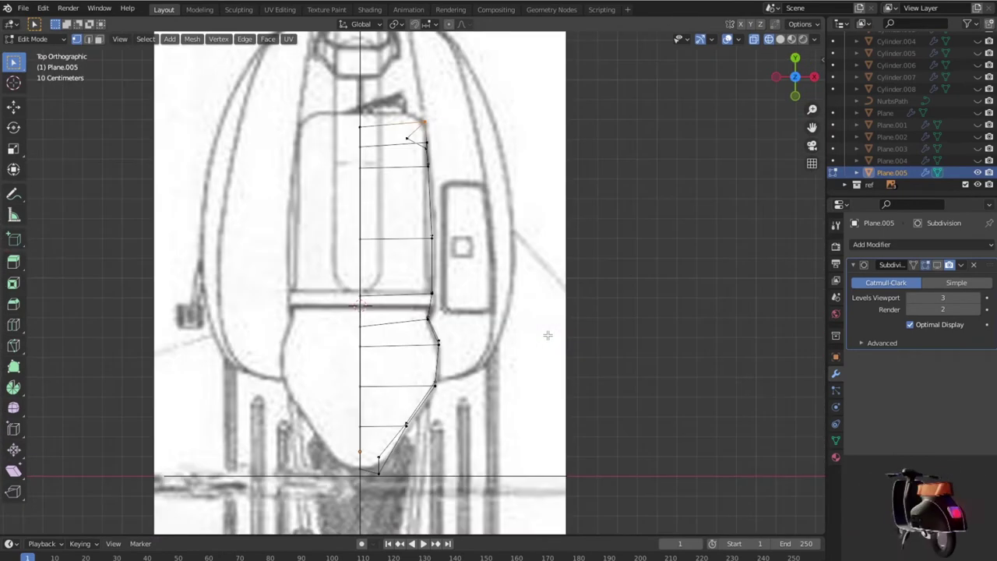
key("g")
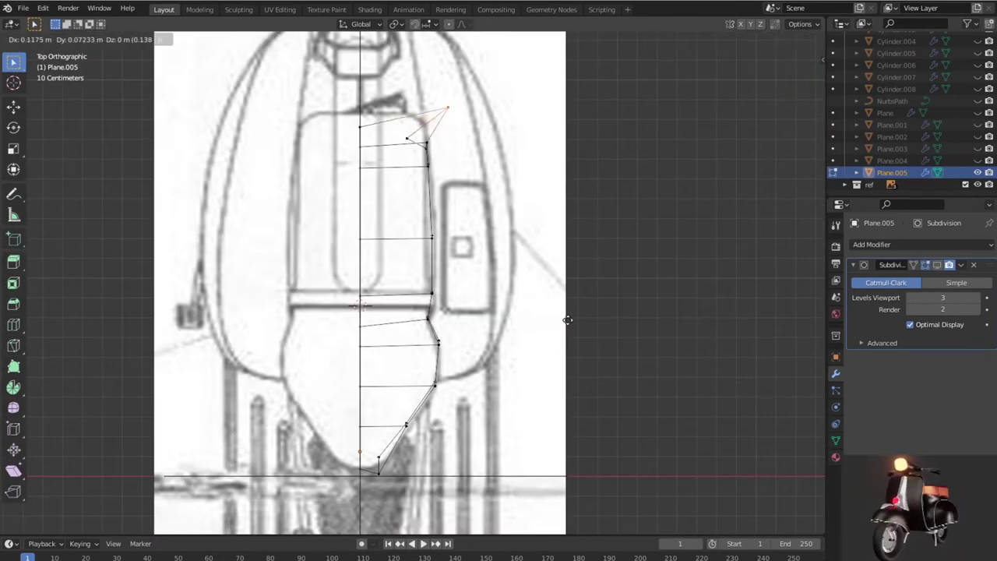
left_click(524, 326)
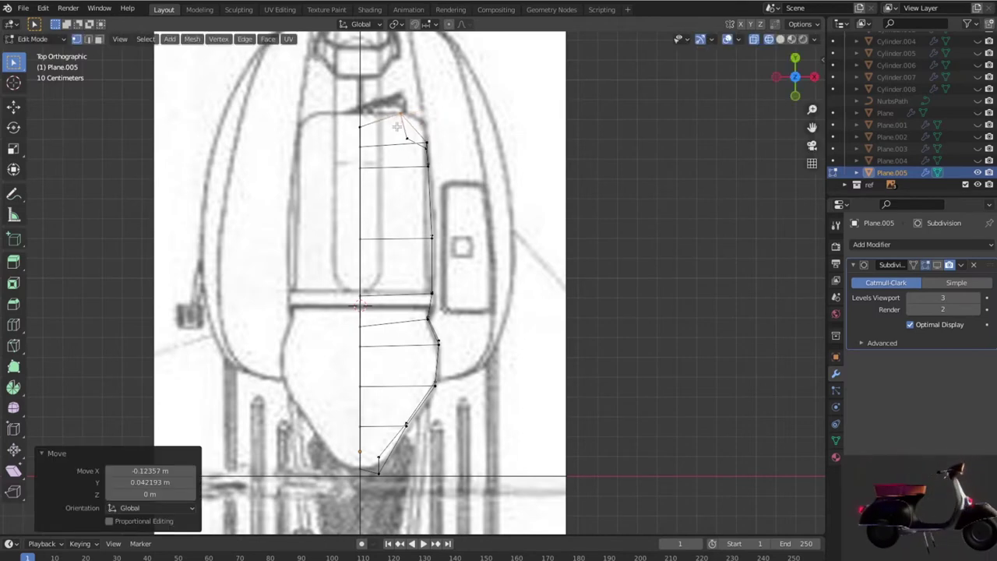
key("g")
left_click(441, 148)
Step: Nudge the front corner vertex a further 0.045207 m X and 0.018083 m Y
key("g")
left_click(439, 166)
key("g")
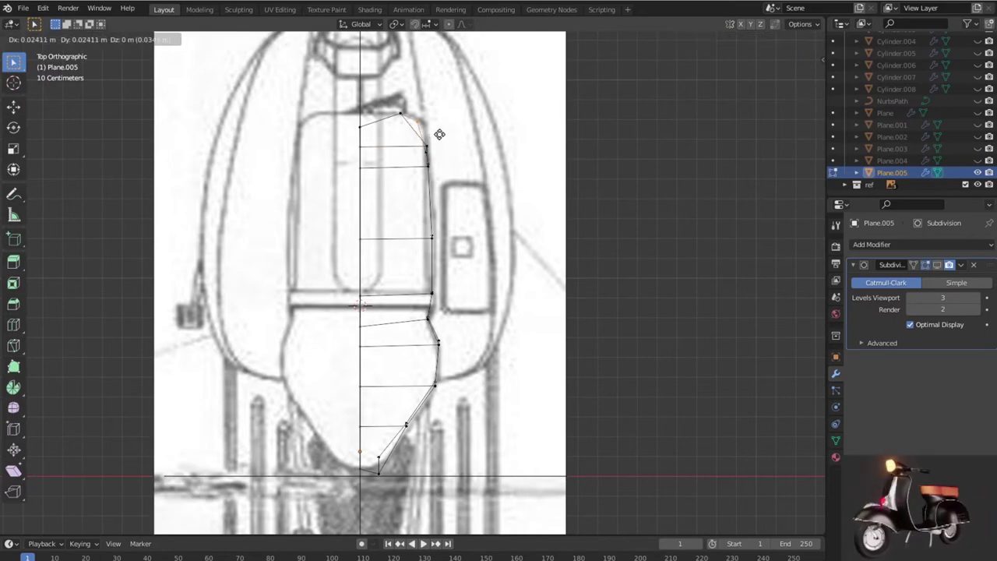
left_click(440, 134)
scroll(441, 134, "down", 3)
Step: Show subdivision on the cage, turn off X-ray, and check the solid seat in front, side and top views
mouse_move(441, 134)
middle_mouse_down()
mouse_move(414, 161)
mouse_move(314, 135)
mouse_move(267, 93)
mouse_move(463, 276)
mouse_move(607, 329)
mouse_move(687, 309)
mouse_move(644, 299)
mouse_move(733, 299)
mouse_move(732, 372)
mouse_move(763, 407)
mouse_move(724, 398)
mouse_move(632, 341)
mouse_move(646, 329)
middle_mouse_up()
scroll(464, 276, "up", 3)
scroll(462, 281, "up", 2)
left_click(937, 266)
key("alt+z")
key("KP_1")
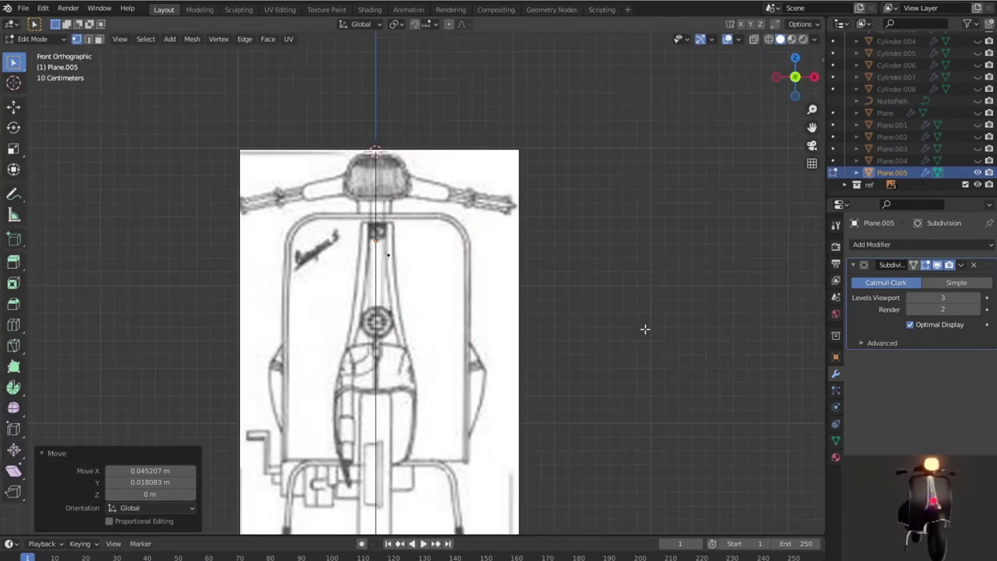
key("KP_3")
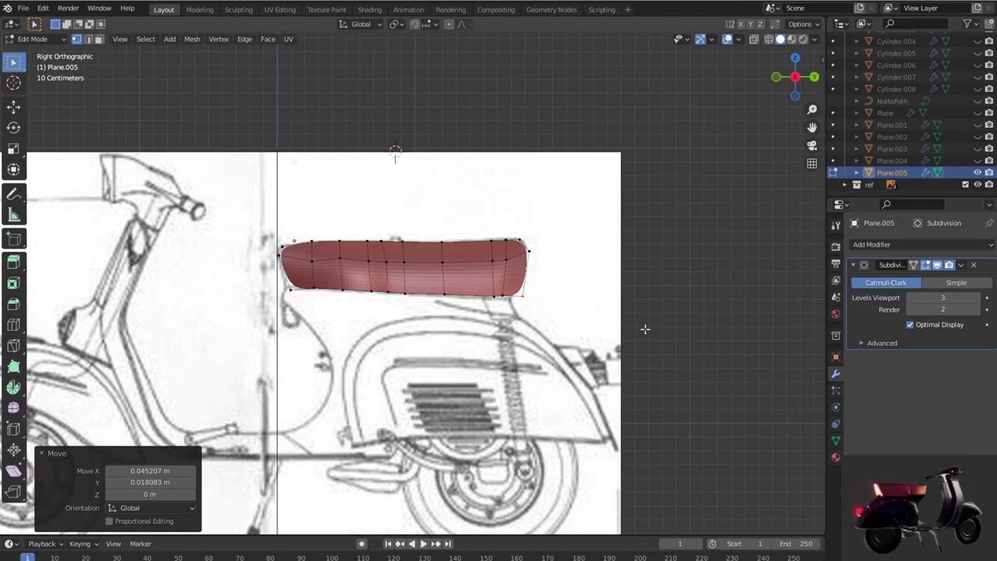
scroll(645, 329, "up", 2)
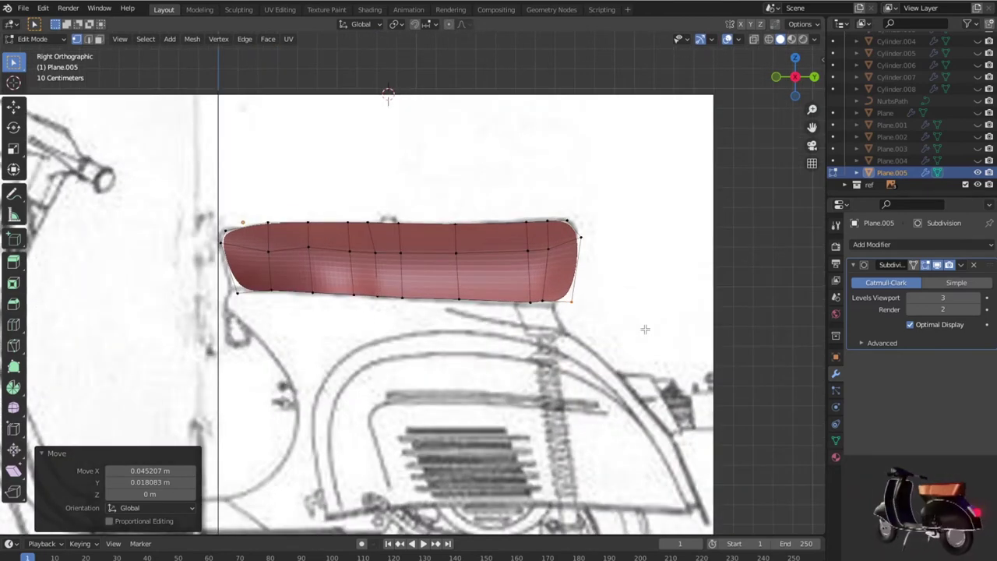
key("KP_7")
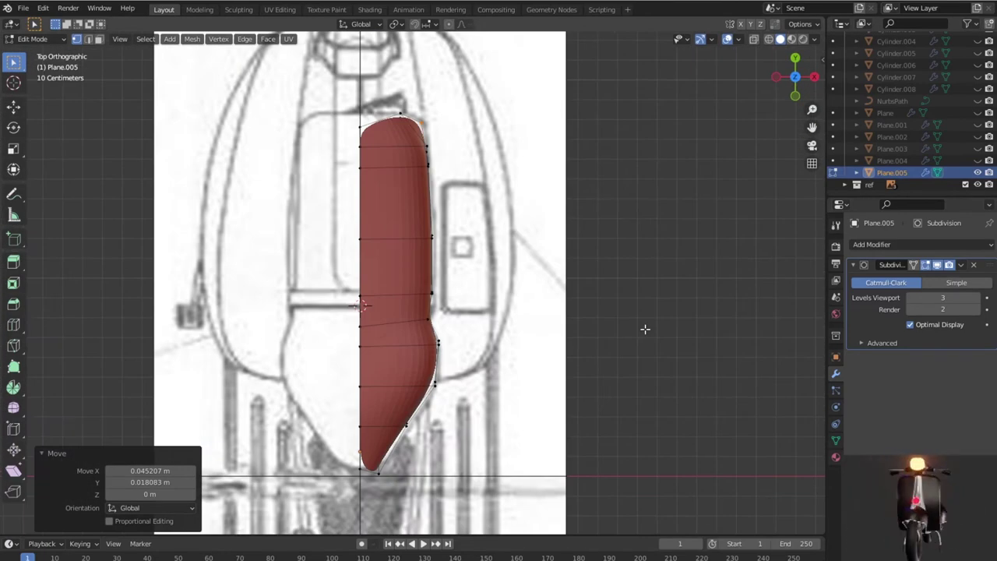
Step: Disable the Subdivision modifier's viewport display and turn X-ray back on in top view
left_click(928, 270)
mouse_move(596, 278)
middle_mouse_down()
mouse_move(538, 245)
mouse_move(524, 281)
mouse_move(304, 142)
middle_mouse_up()
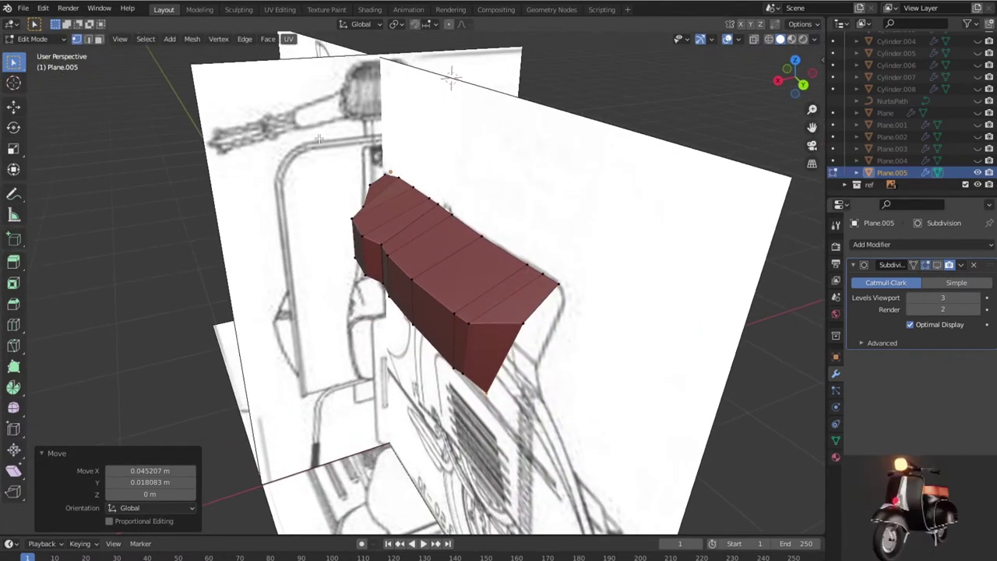
key("KP_7")
key("alt+z")
scroll(369, 181, "up", 2)
Step: Fit the seat's front outline vertex to the top-view blueprint, constraining the move to Y
middle_click_drag(316, 111, 292, 287, "shift")
left_click(344, 303)
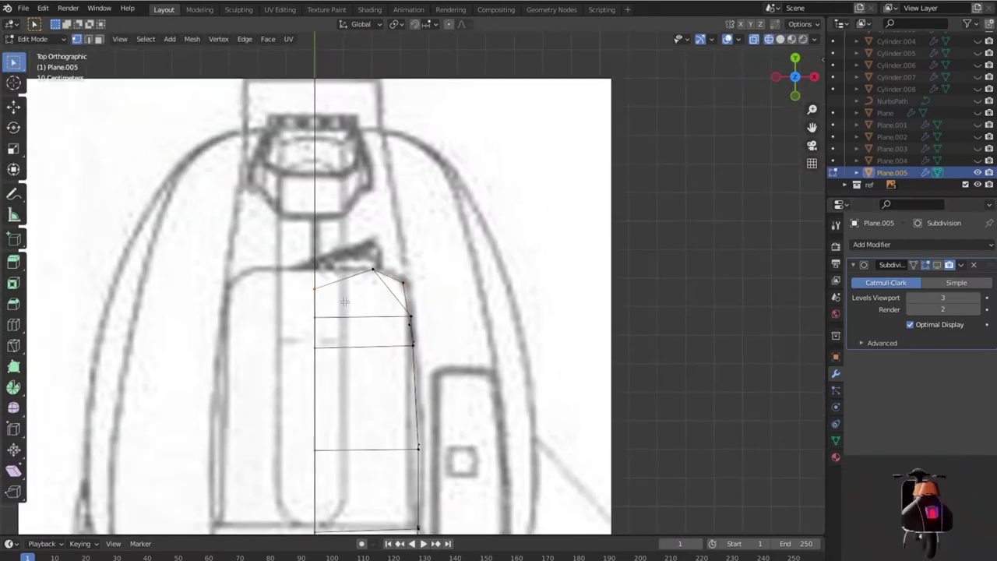
key("g")
right_click(335, 273)
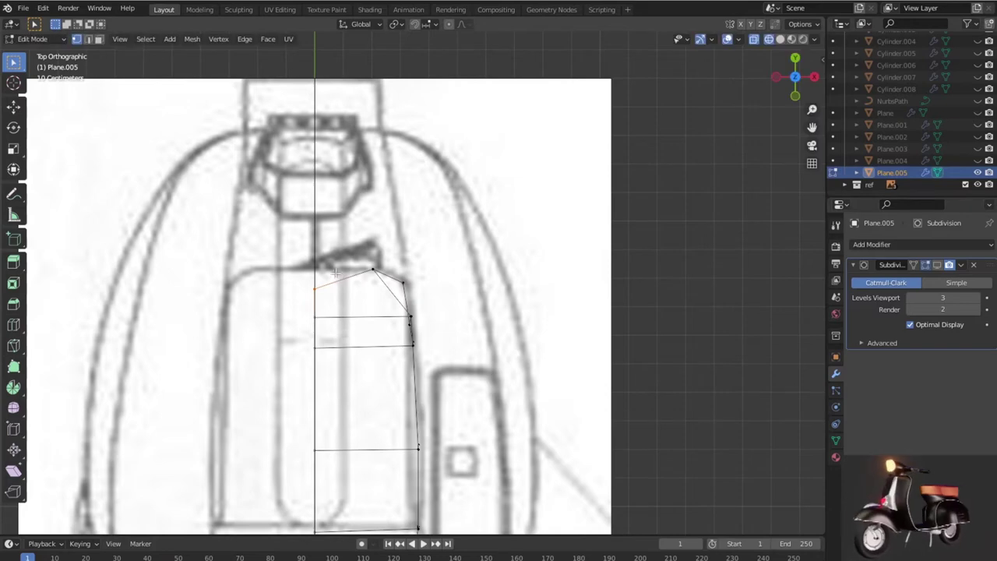
key("g")
key("z")
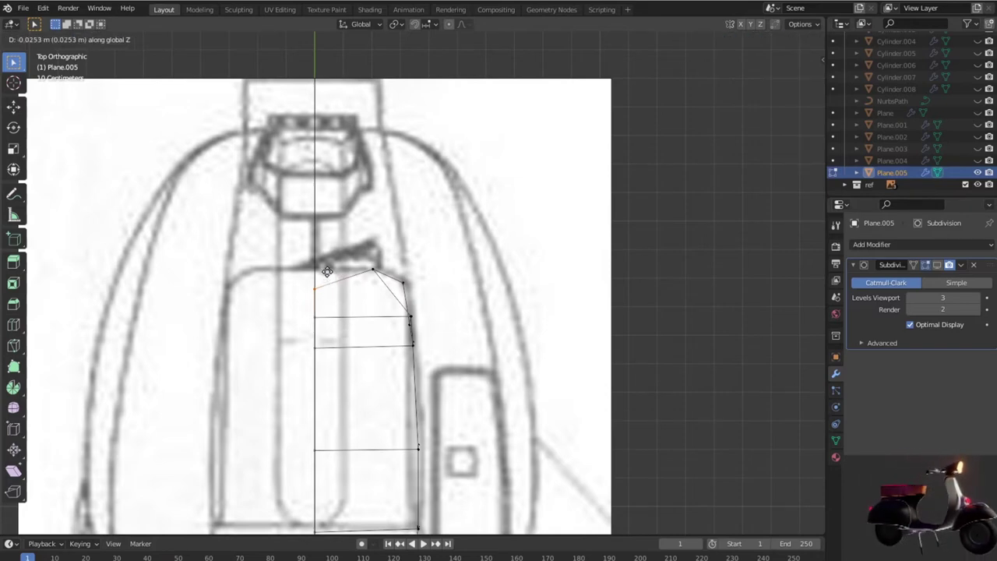
right_click(328, 270)
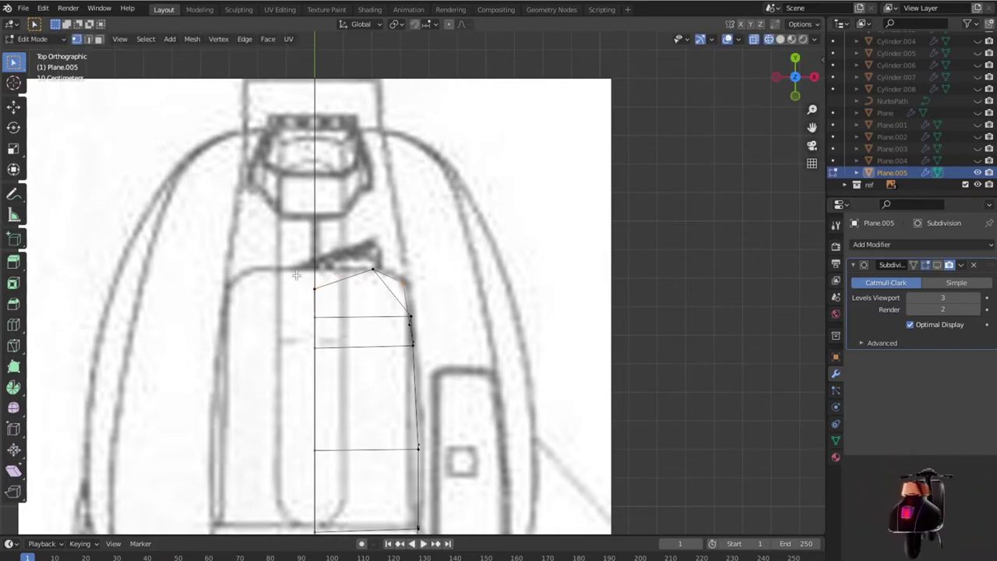
key("g")
key("z")
right_click(336, 277)
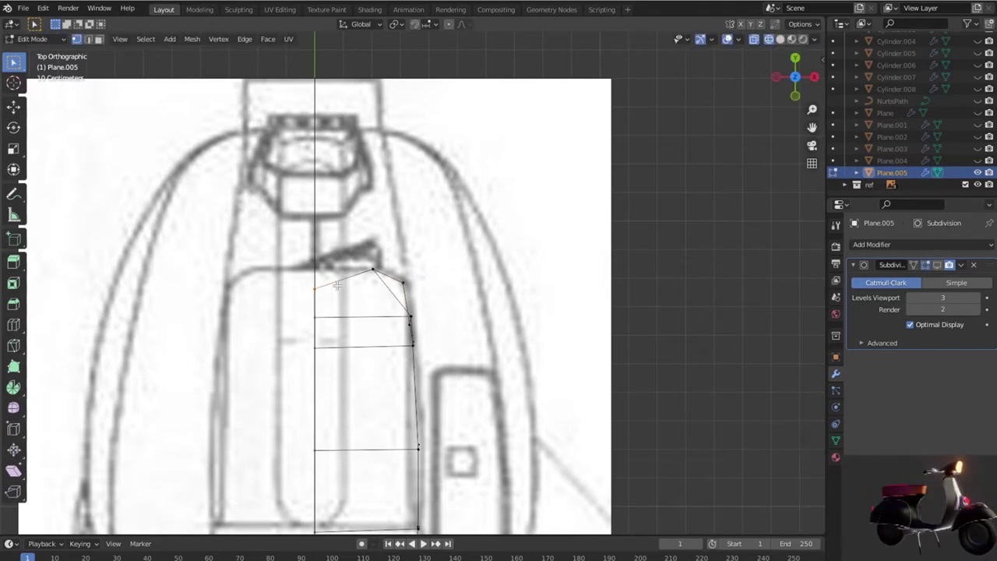
key("g")
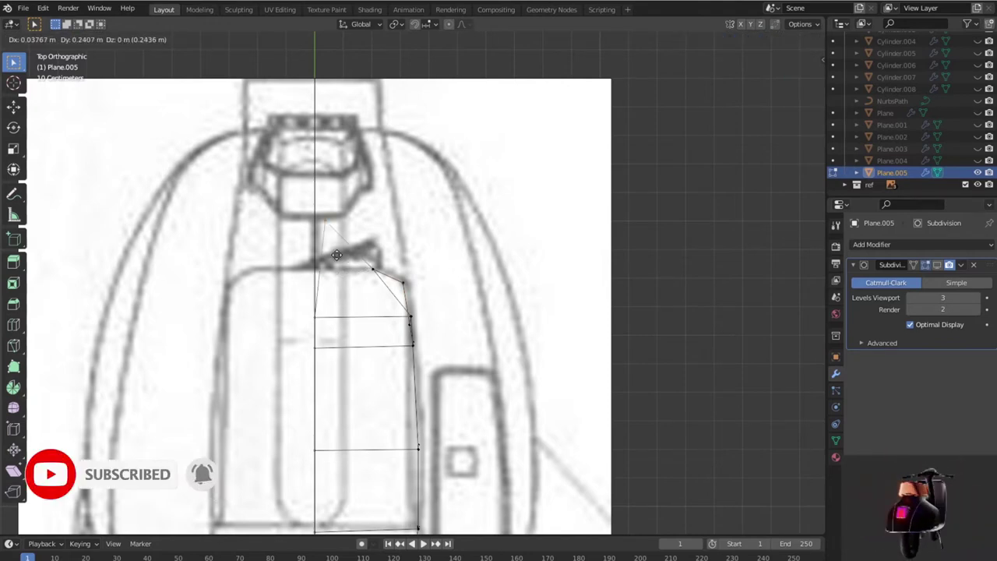
key("y")
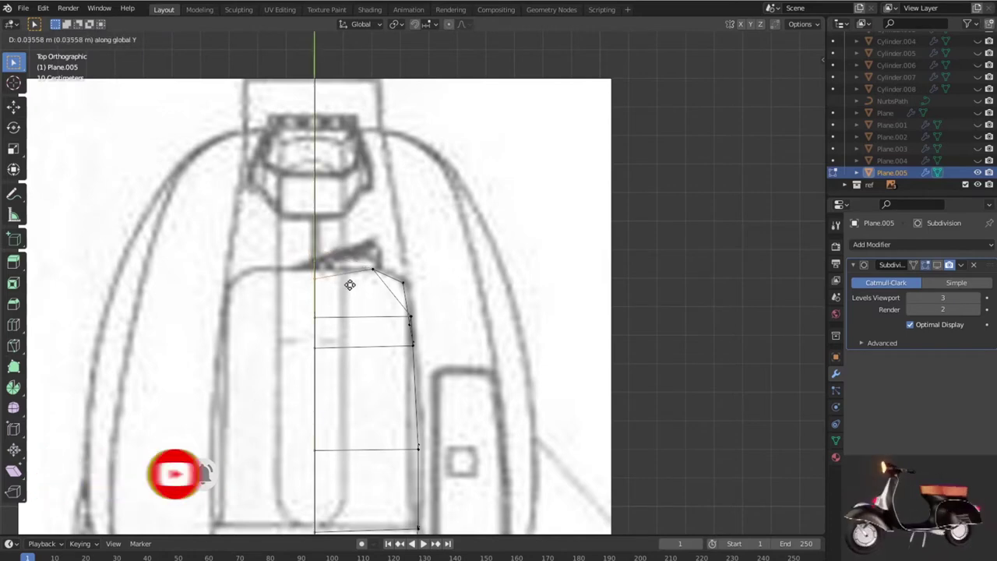
left_click(350, 277)
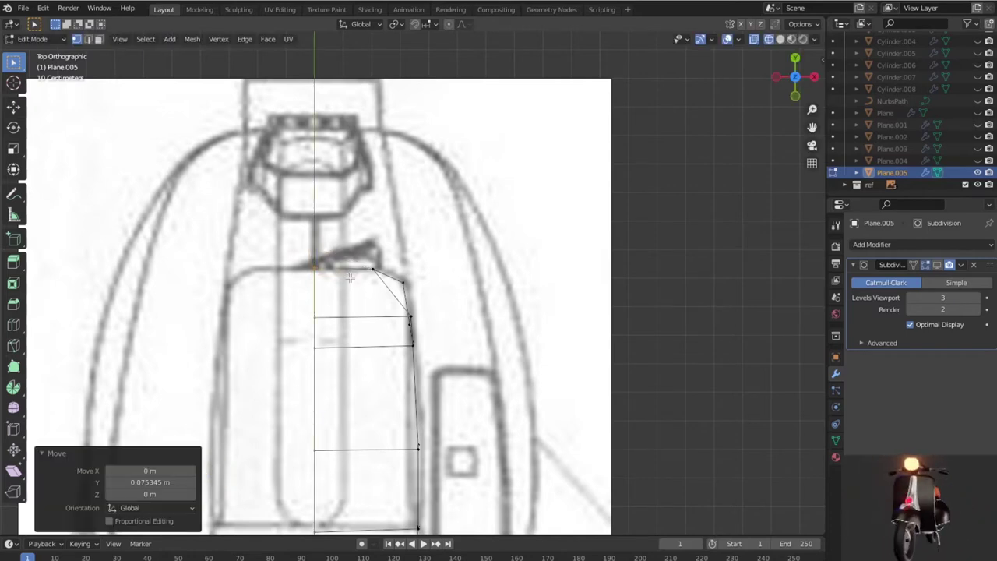
Step: Pull the next two outline vertices inward onto the blueprint's seat edge
left_click(392, 303)
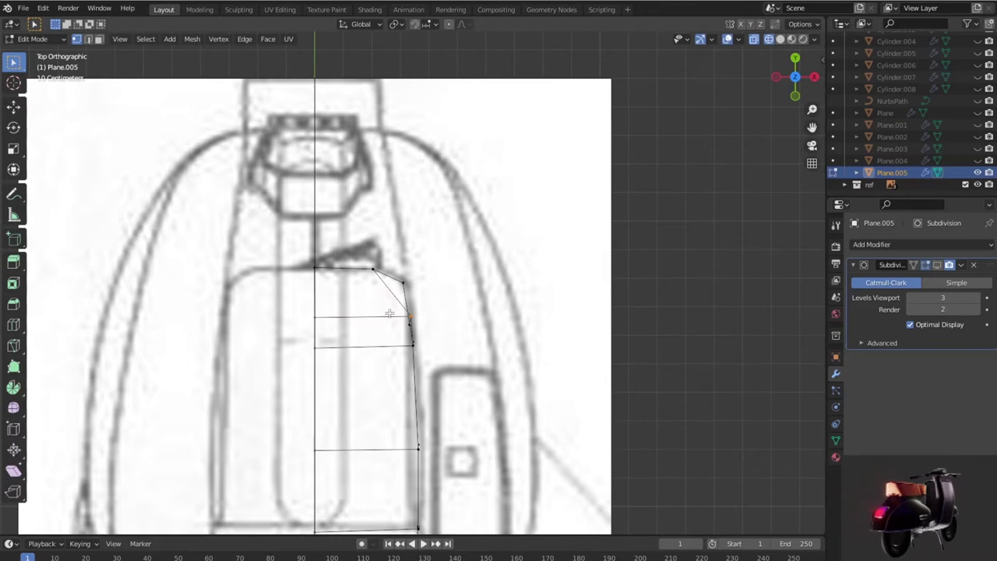
key("g")
right_click(387, 328)
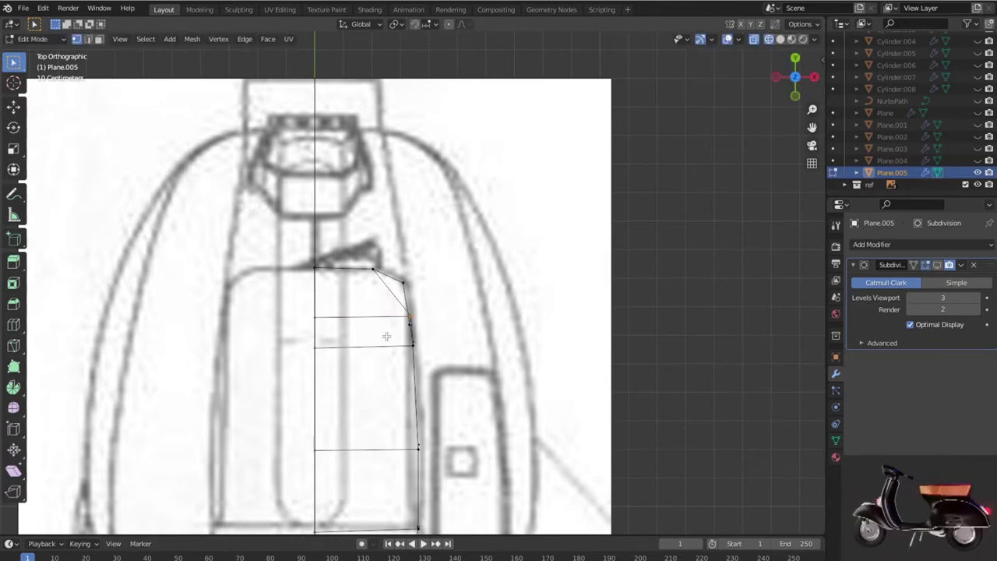
key("g")
left_click(383, 324)
left_click(411, 343)
key("g")
left_click(387, 342)
scroll(398, 390, "down", 3)
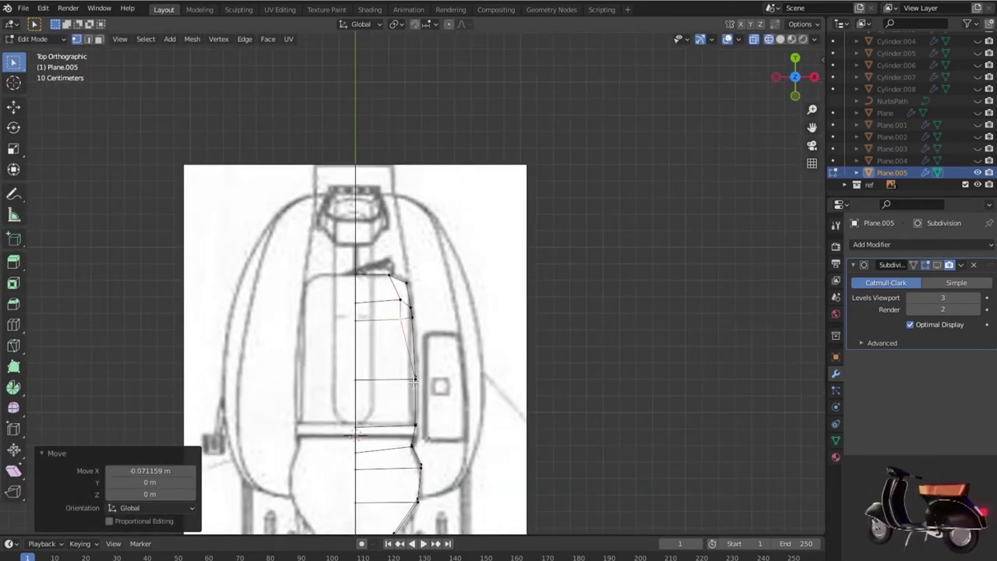
Step: Move the lower outline vertices left onto the seat contour
left_click(413, 380)
key("g")
left_click(391, 383)
key("g")
left_click(407, 425)
left_click(411, 446)
key("g")
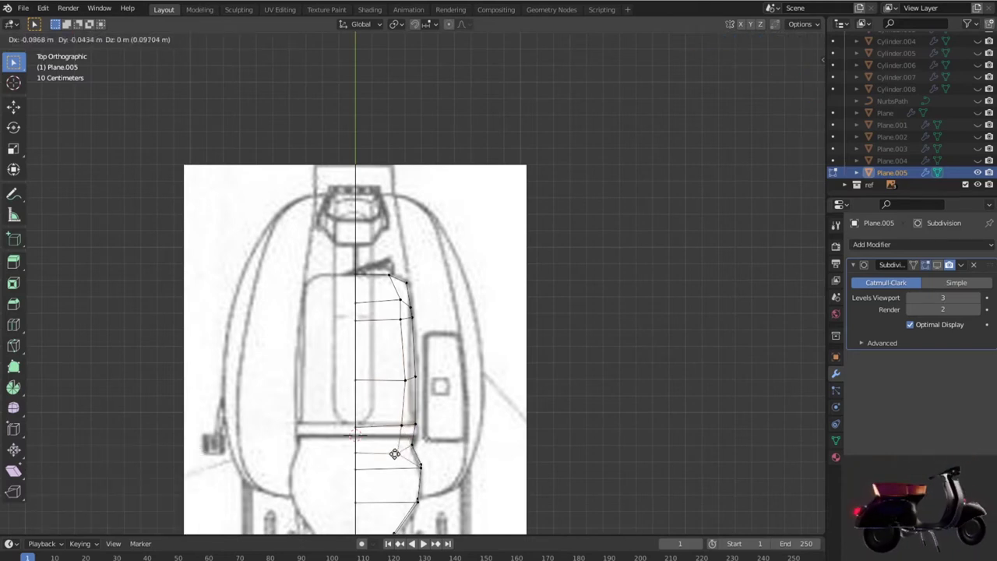
left_click(395, 453)
left_click(420, 466)
key("g")
left_click(410, 474)
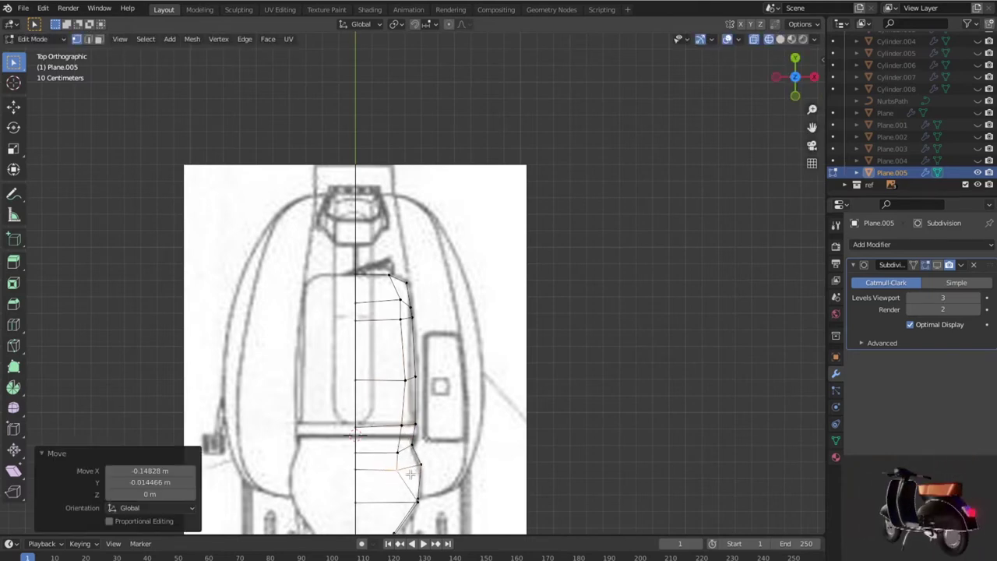
Step: Refit the tapering-end vertices to the seat curve, the last moved 0.079531 m X, 0.054416 m Y
middle_click_drag(411, 474, 413, 431, "shift")
scroll(421, 351, "up", 2)
scroll(422, 327, "up", 2)
scroll(423, 319, "up", 1)
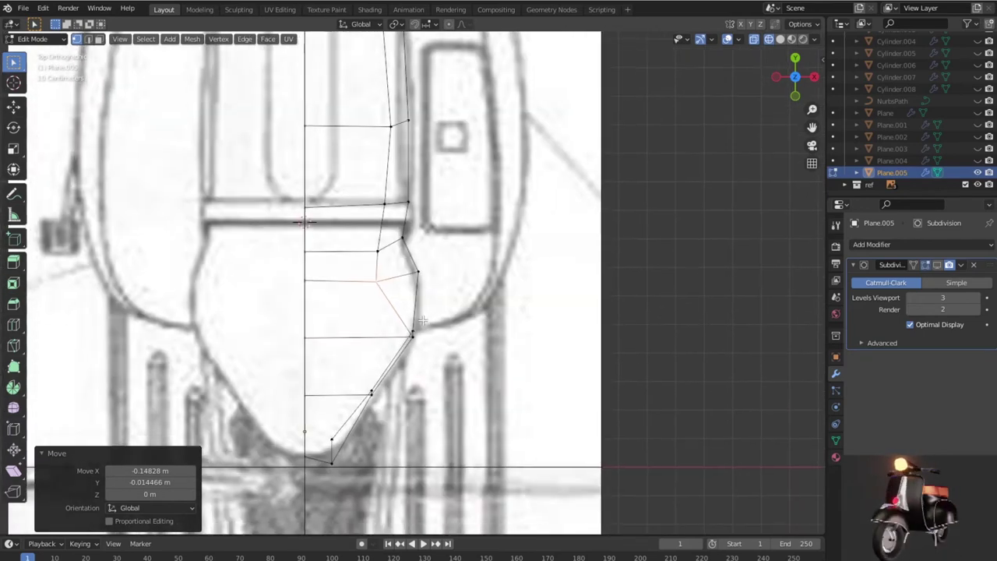
left_click(413, 334)
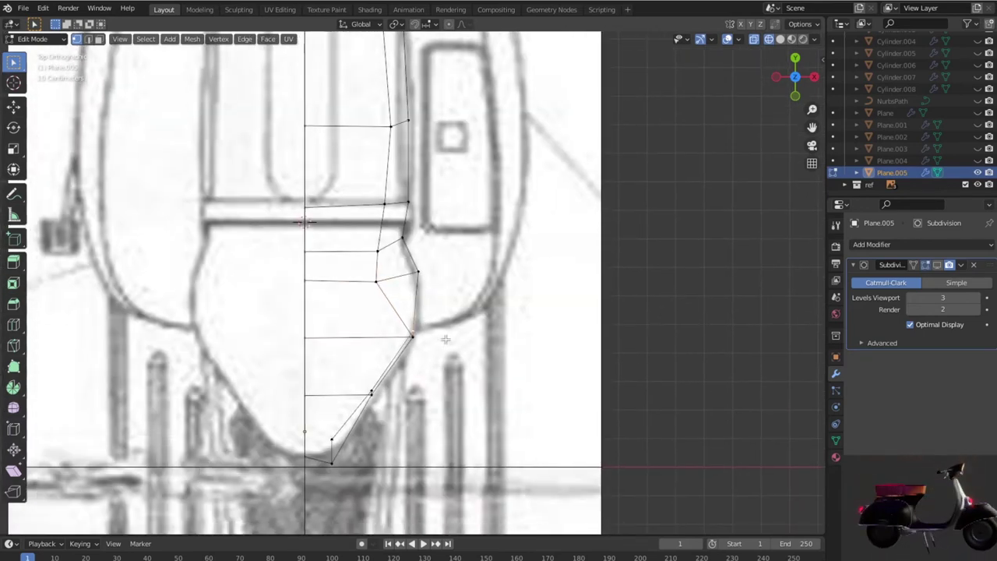
key("g")
left_click(417, 340)
key("g")
left_click(376, 331)
key("g")
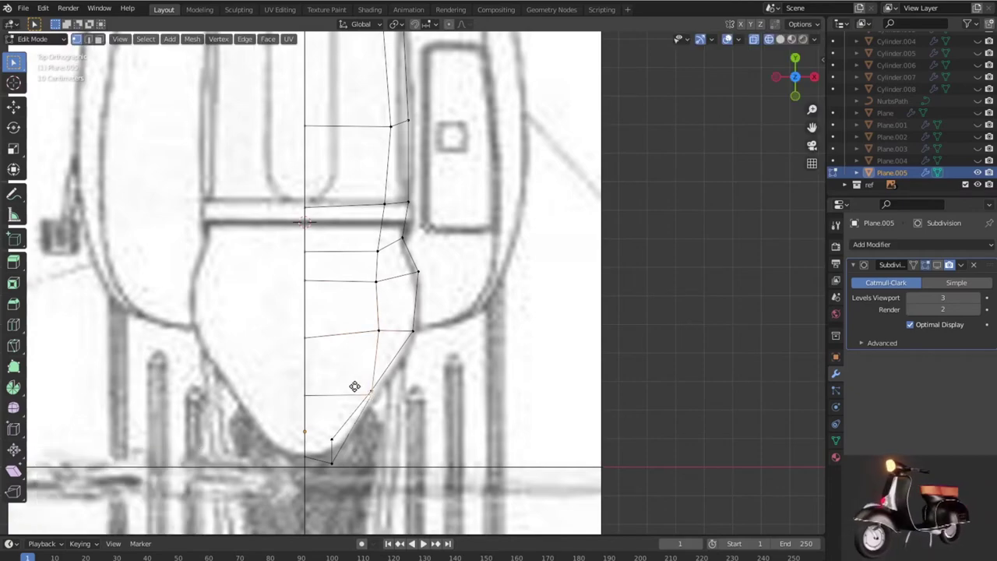
left_click(346, 377)
scroll(349, 372, "down", 2)
mouse_move(348, 373)
middle_mouse_down()
mouse_move(177, 223)
mouse_move(270, 255)
middle_mouse_up()
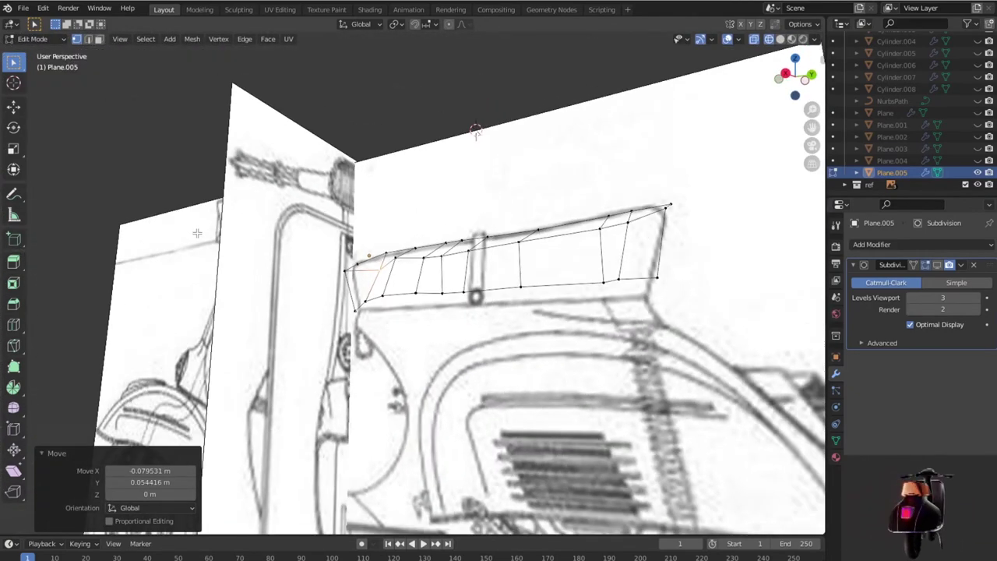
Step: Enable subdivision on the cage, switch to Solid shading, and inspect the red seat from side and top
mouse_move(462, 309)
middle_mouse_down()
mouse_move(389, 389)
mouse_move(356, 360)
mouse_move(395, 349)
mouse_move(312, 355)
middle_mouse_up()
left_click(937, 265)
mouse_move(545, 272)
middle_mouse_down()
mouse_move(693, 294)
mouse_move(702, 308)
middle_mouse_up()
key("shift+z")
key("KP_3")
scroll(705, 309, "up", 2)
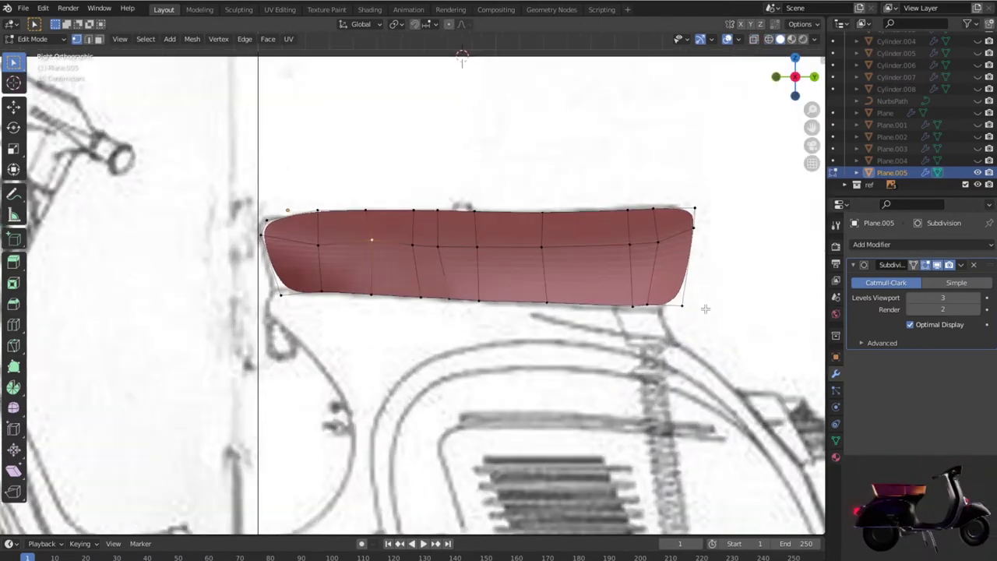
mouse_move(705, 310)
middle_mouse_down()
mouse_move(644, 345)
mouse_move(476, 351)
mouse_move(505, 343)
middle_mouse_up()
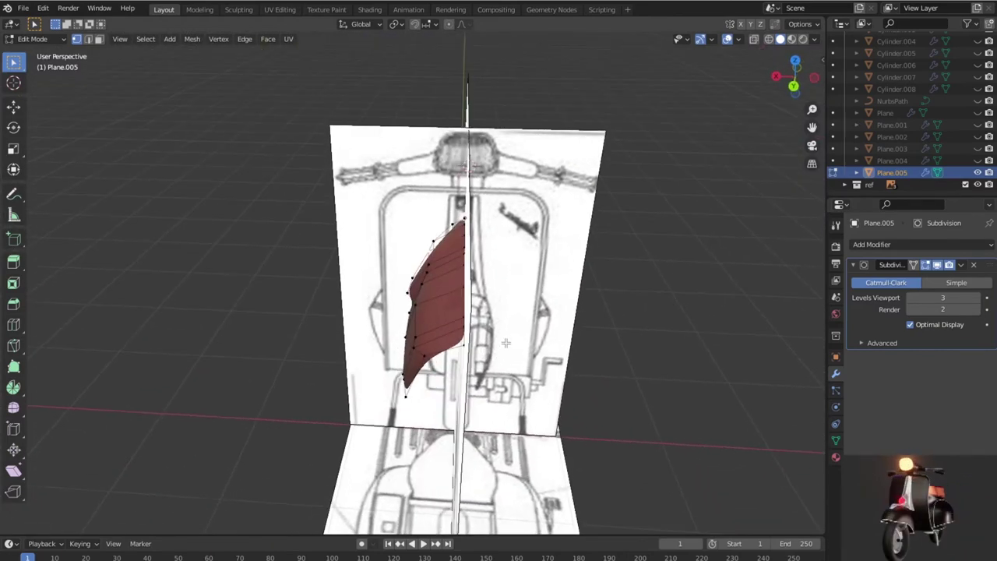
key("KP_7")
scroll(527, 342, "up", 1)
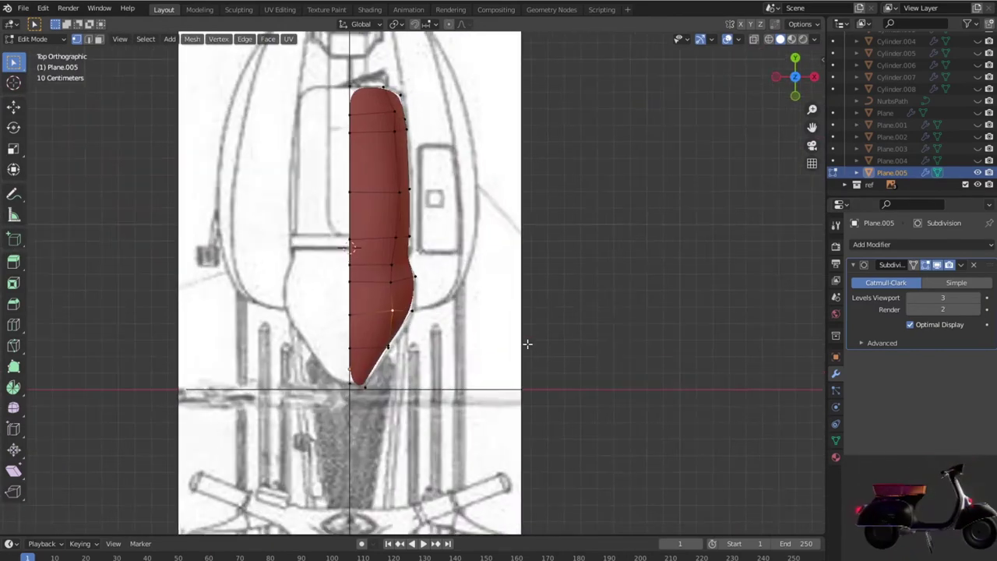
Step: Turn off the modifier's edit-mode display to show the unsmoothed seat, then view it from the right
left_click(938, 265)
middle_click_drag(552, 180, 450, 337, "shift")
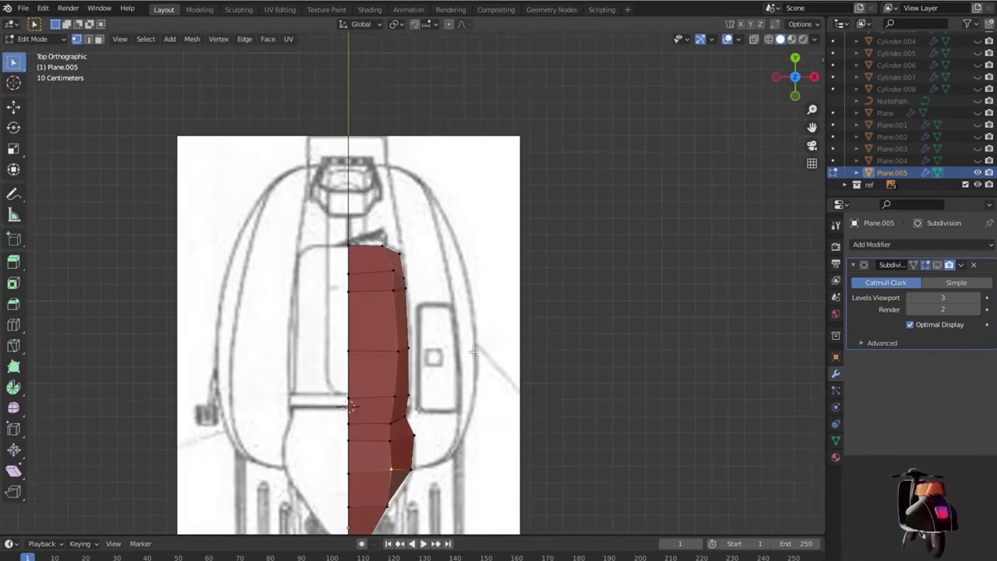
scroll(450, 337, "up", 2)
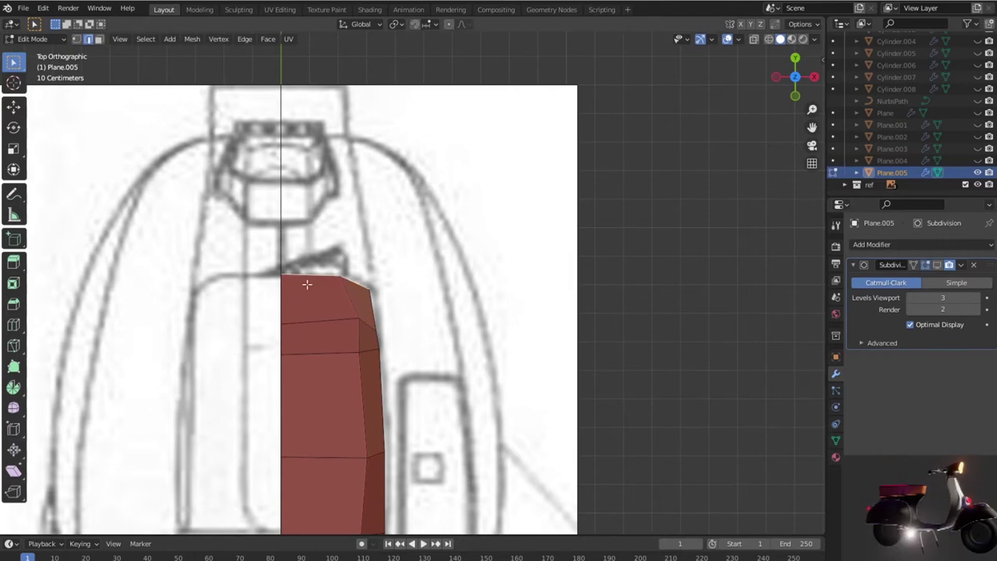
key("KP_3")
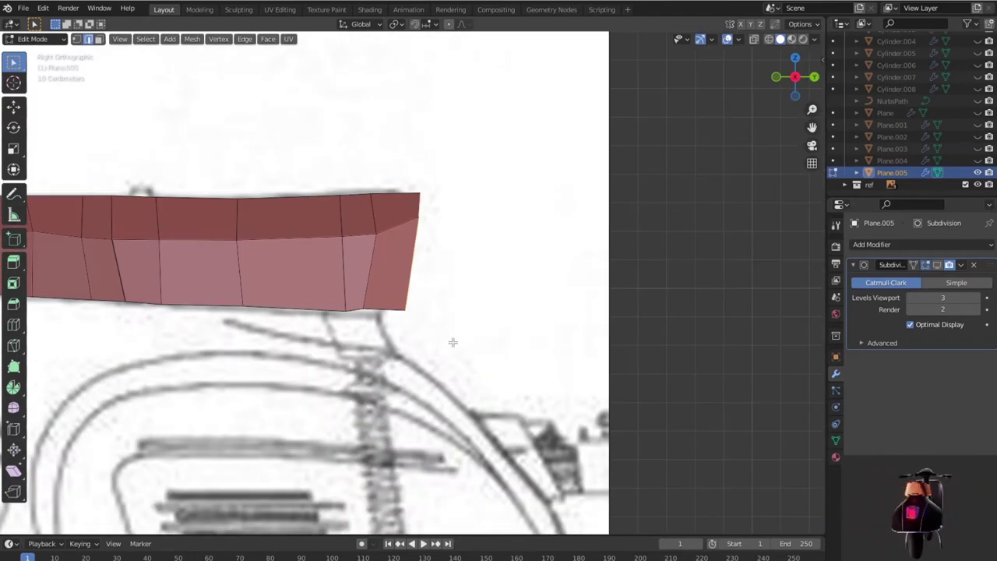
Step: Extrude the seat's rear edge straight down along Z toward the body
middle_click_drag(453, 342, 531, 242)
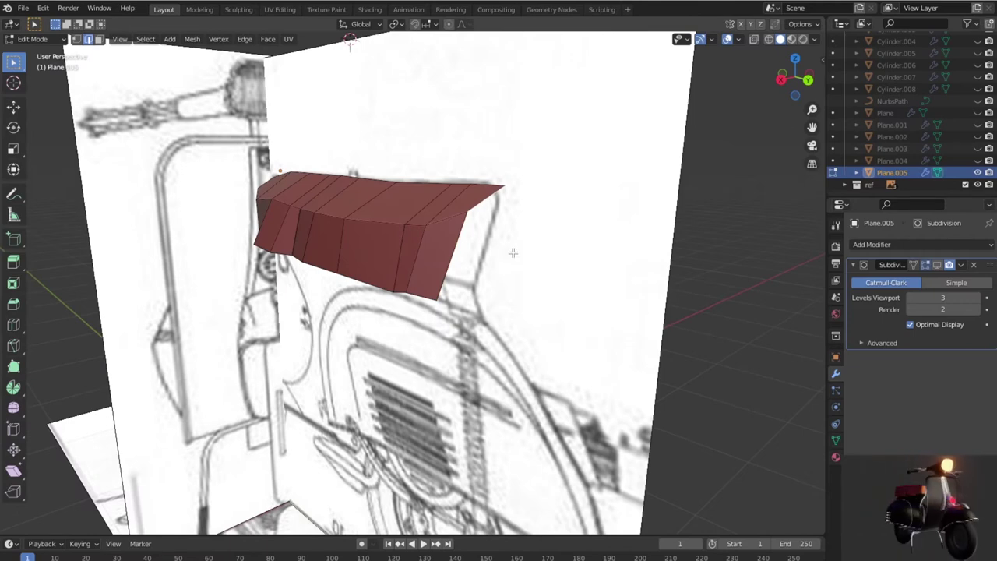
key("e")
key("z")
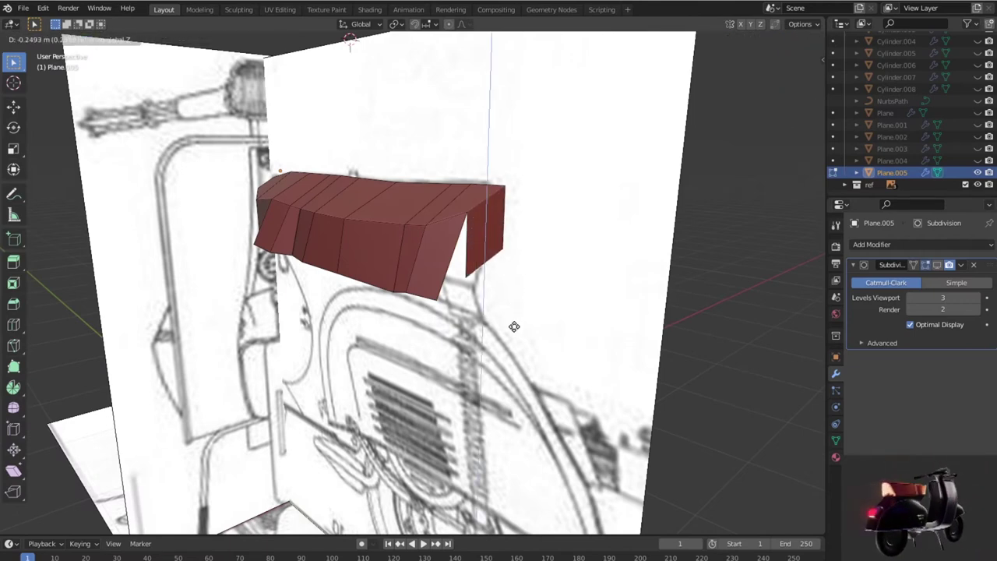
left_click(515, 342)
Step: Close the rear corner gap by merging its vertices At Center instead of filling a face
left_click(459, 273)
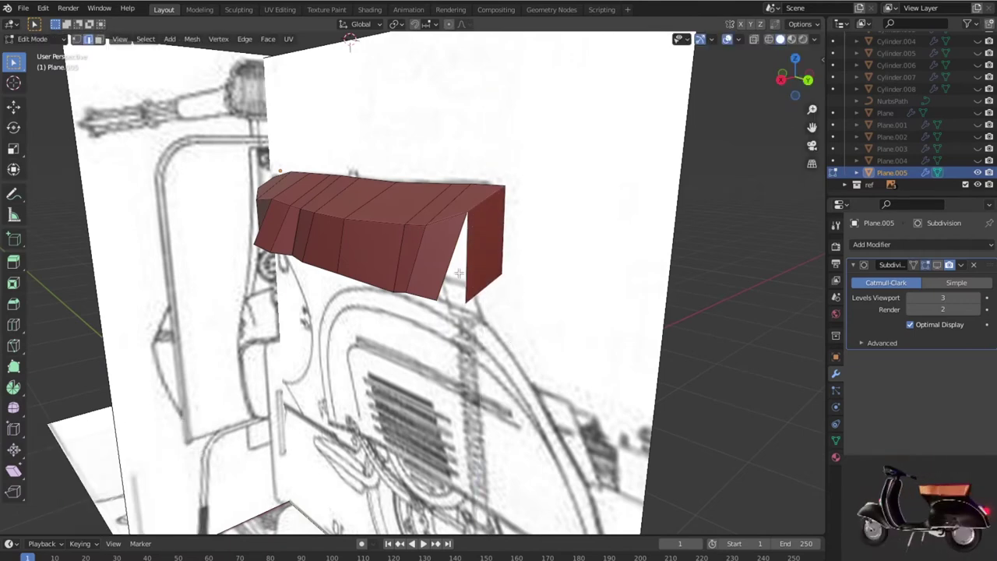
key("f")
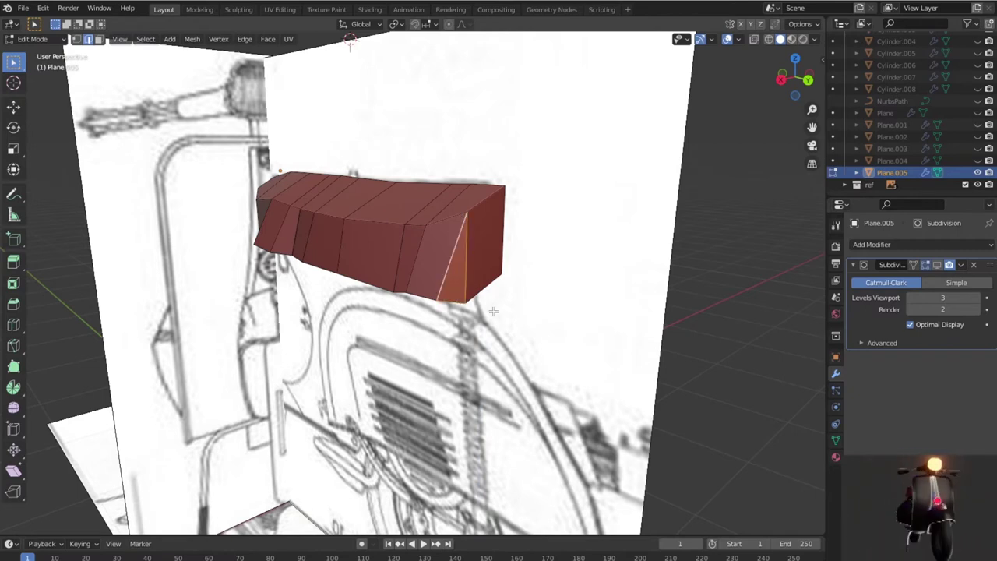
key("ctrl+z")
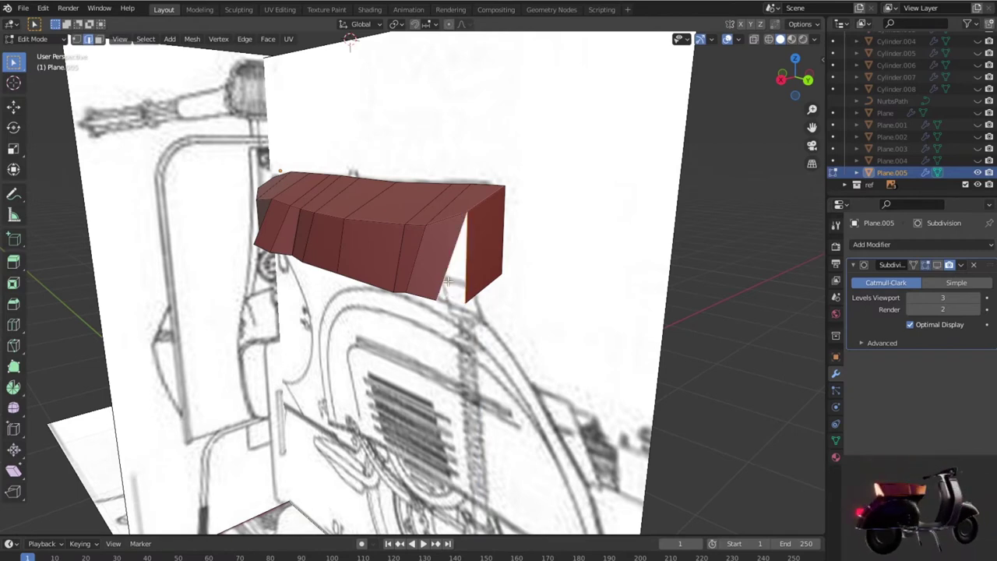
key("1")
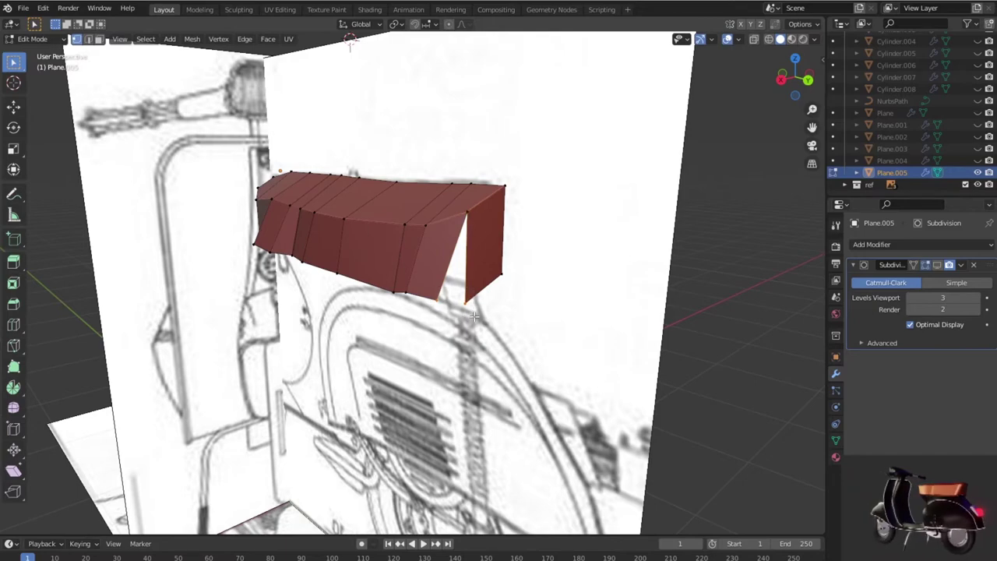
key("m")
left_click(474, 315)
mouse_move(475, 316)
middle_mouse_down()
mouse_move(434, 311)
mouse_move(381, 348)
mouse_move(385, 359)
mouse_move(387, 341)
middle_mouse_up()
key("KP_7")
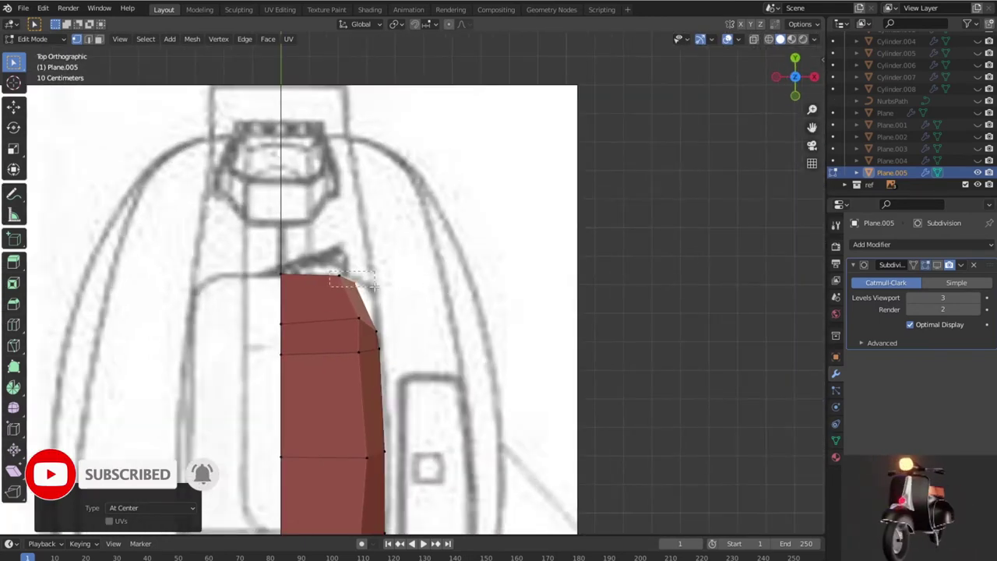
Step: Move the seat's top-right corner vertex into place on the blueprint outline
key("g")
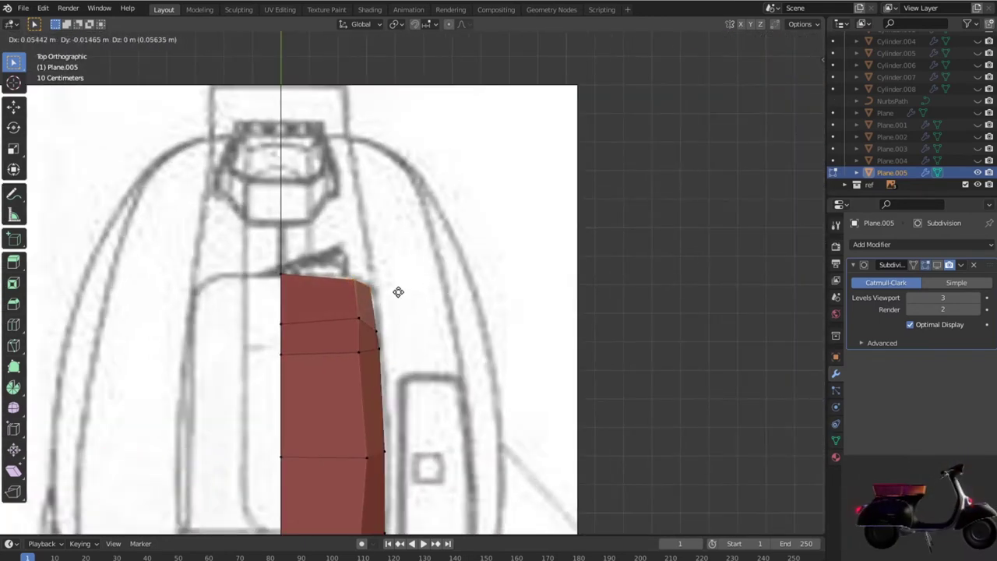
left_click(401, 289)
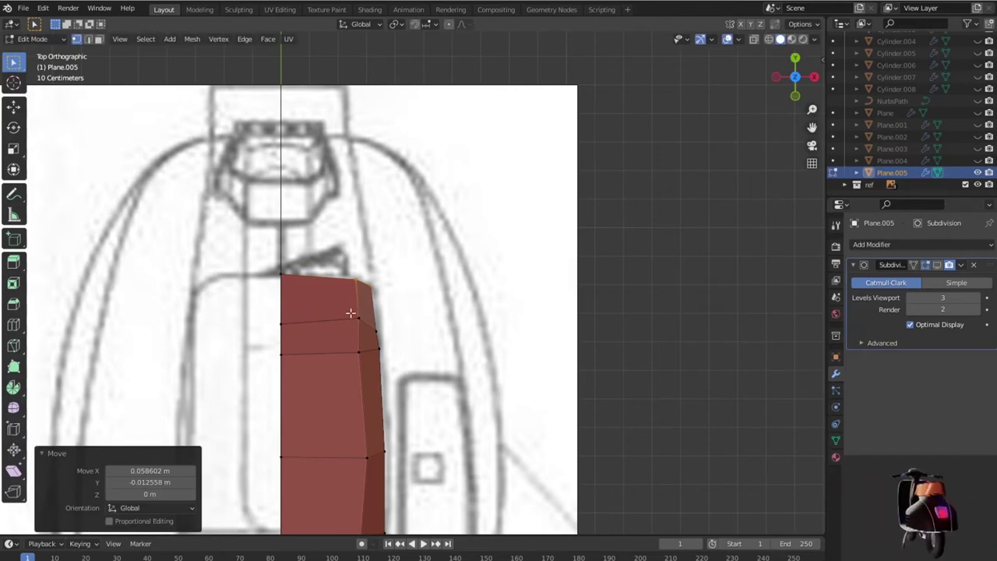
scroll(358, 318, "down", 2)
scroll(398, 329, "down", 2)
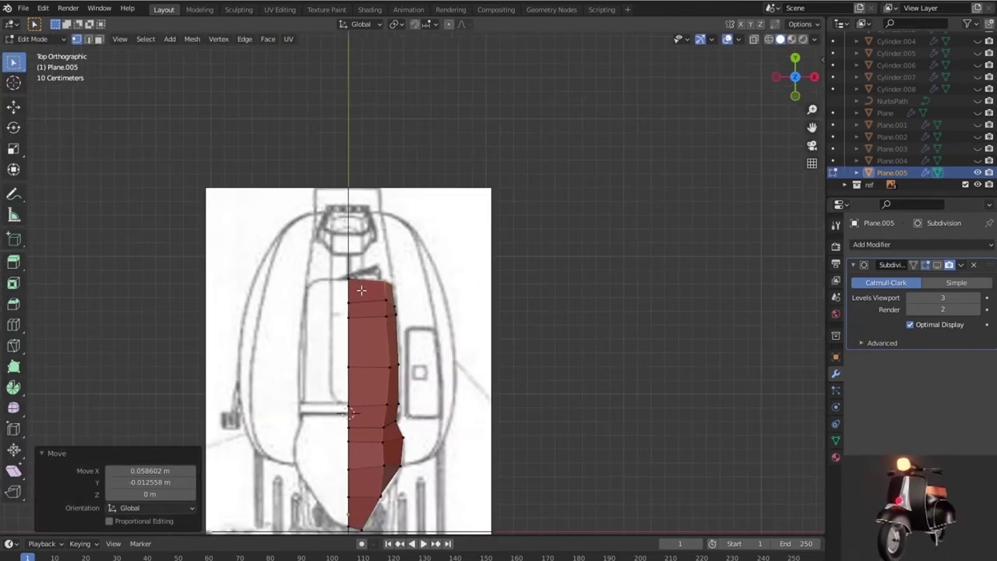
Step: With X-ray on, knife-cut a new edge from the seat's top edge to the corner vertex
key("alt+z")
scroll(361, 291, "up", 2)
scroll(388, 300, "up", 2)
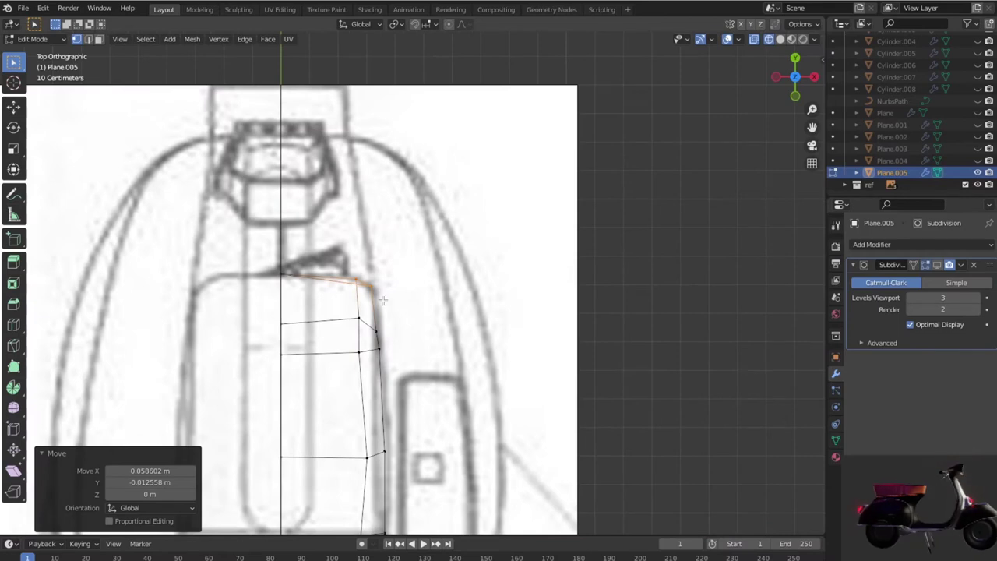
scroll(378, 302, "up", 1)
scroll(359, 306, "up", 1)
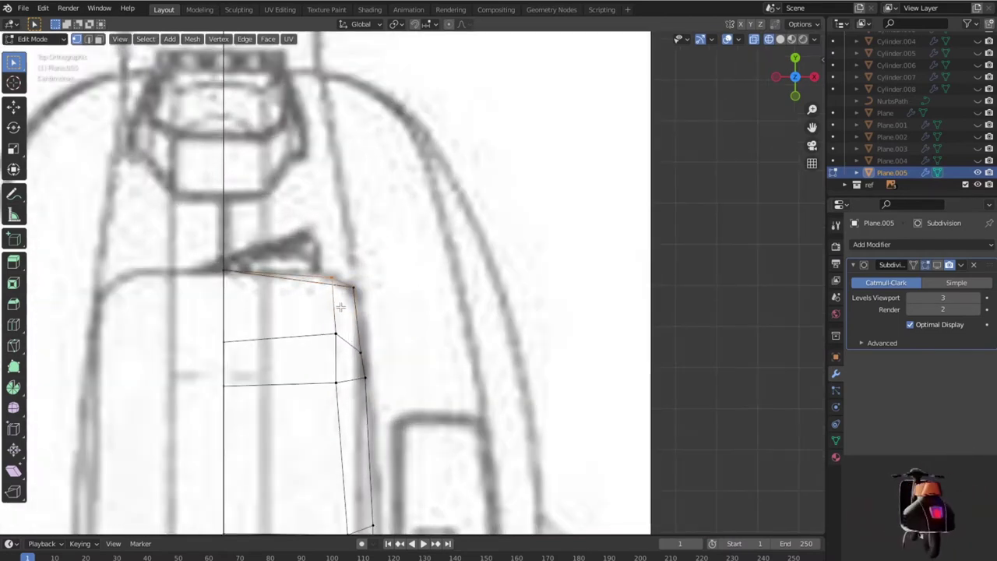
key("k")
left_click(336, 335)
left_click(304, 275)
key("Return")
Step: Reposition the new vertex and a nearby corner vertex to round the seat's corner
key("g")
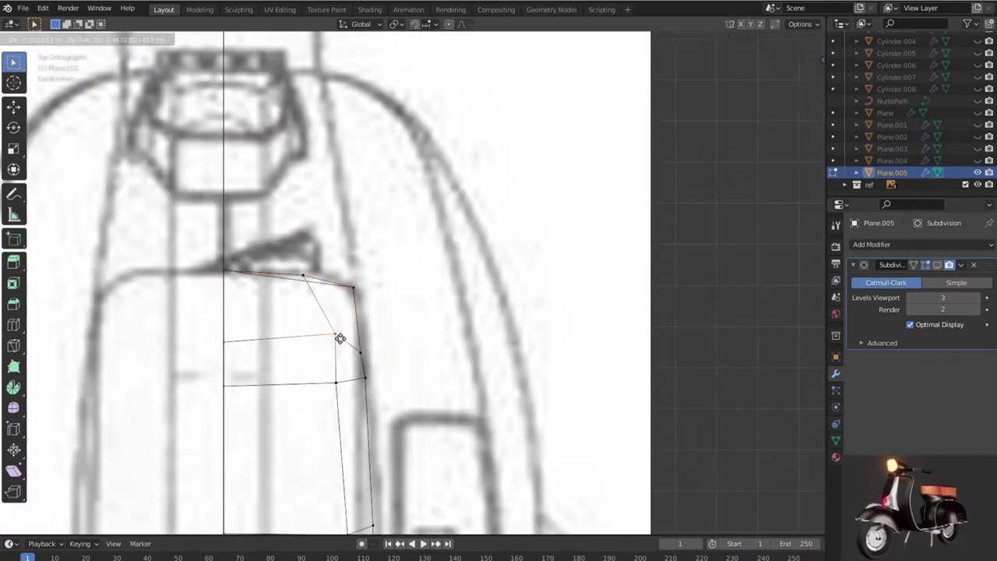
left_click(325, 336)
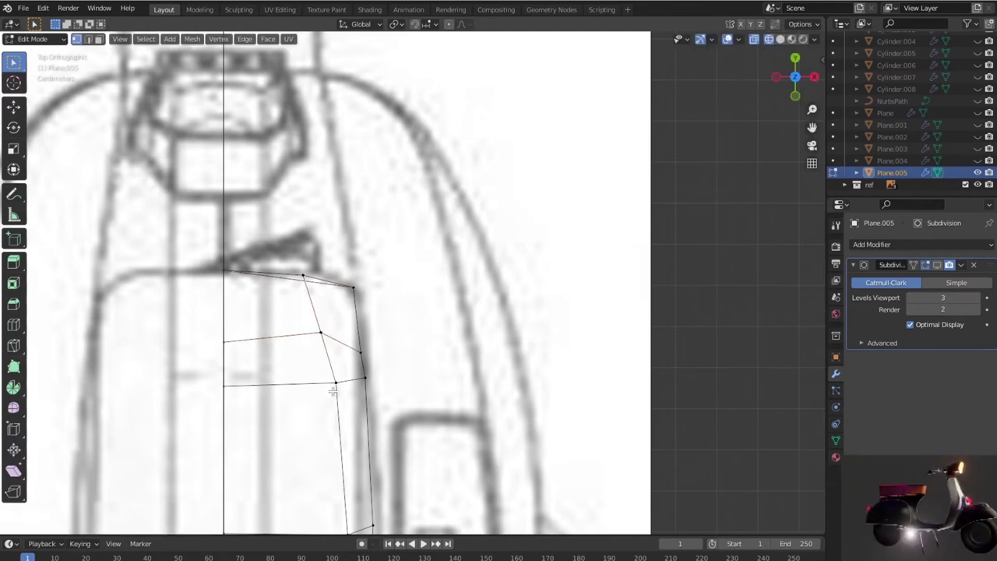
left_click(322, 372)
key("g")
left_click(328, 397)
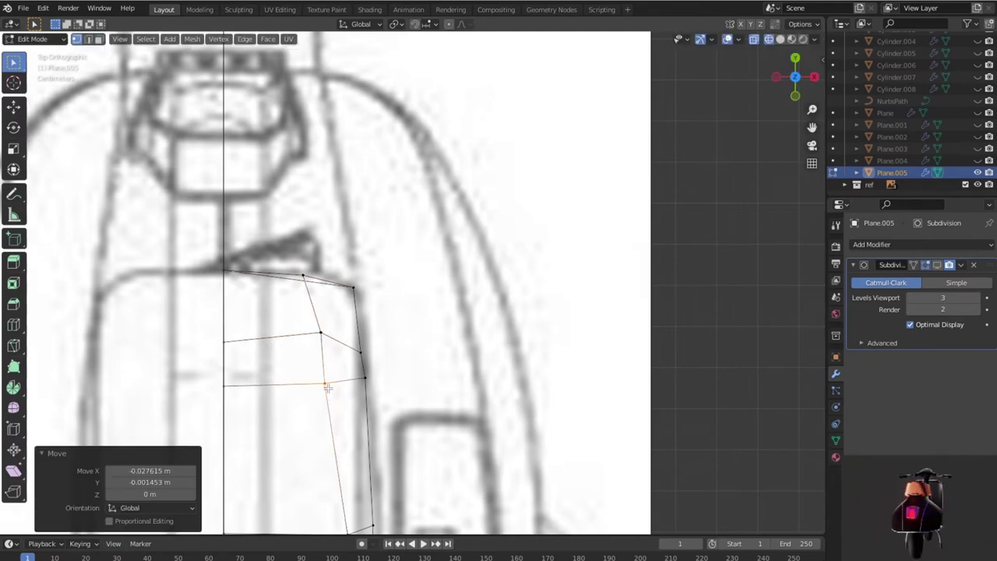
Step: Nudge the seat's lower-tip vertex onto the outline by 0.005888 m X, 0.001682 m Y
scroll(331, 384, "down", 6)
scroll(354, 403, "up", 3)
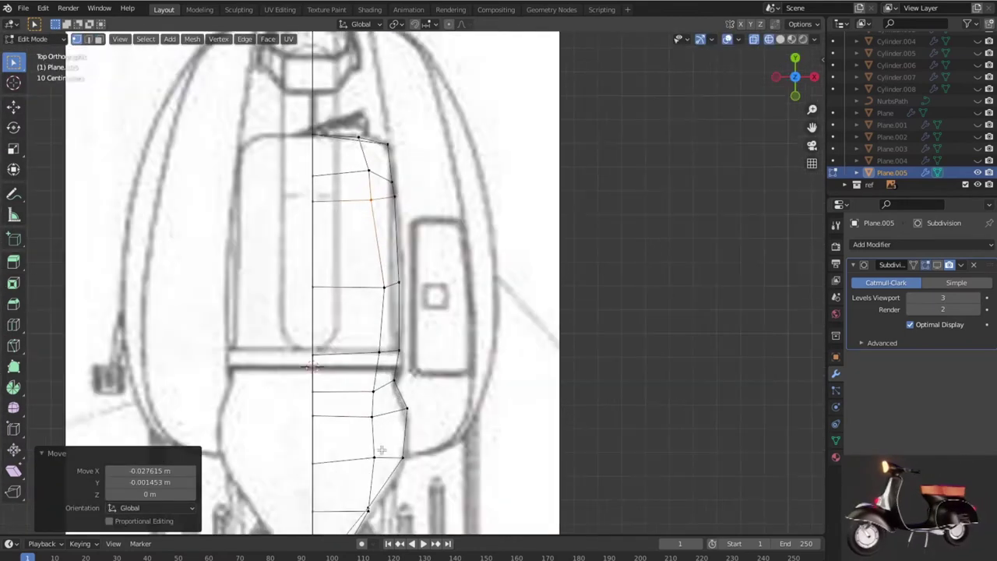
scroll(382, 358, "up", 3)
scroll(410, 316, "up", 2)
middle_click_drag(410, 316, 443, 239, "shift")
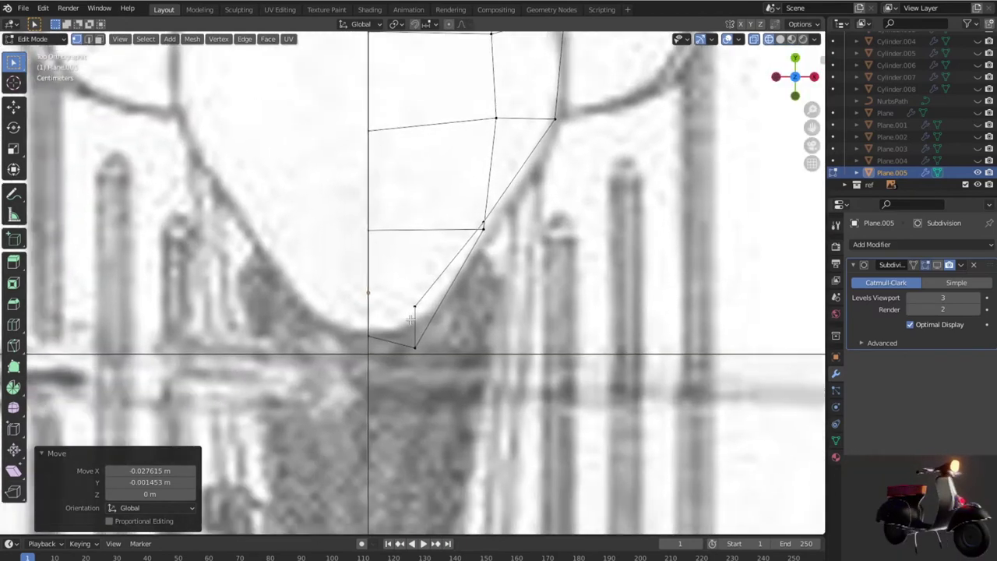
key("Tab")
key("Tab")
scroll(434, 333, "up", 2)
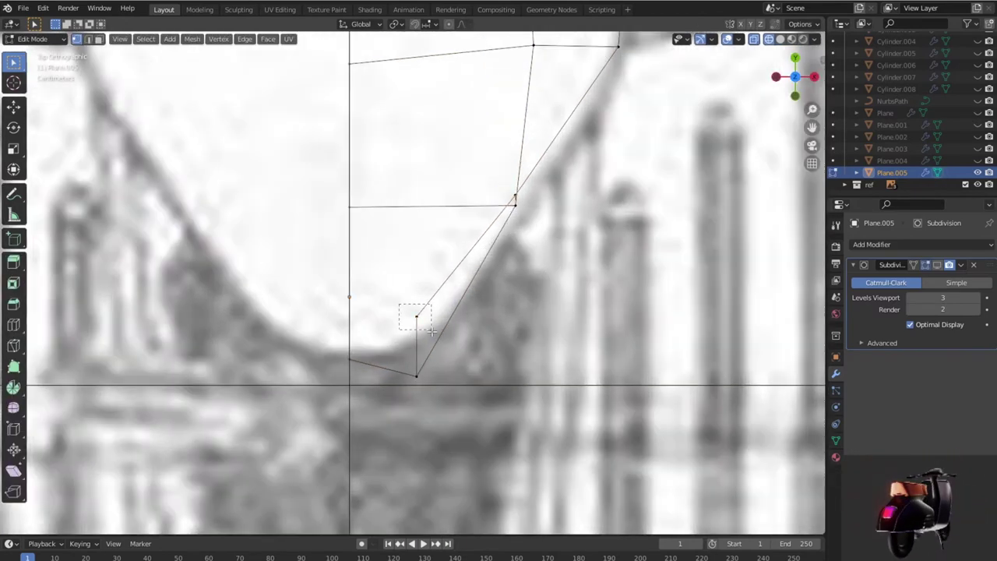
key("g")
left_click(433, 333)
mouse_move(433, 333)
middle_mouse_down()
mouse_move(320, 303)
mouse_move(333, 177)
mouse_move(597, 151)
mouse_move(557, 174)
mouse_move(307, 231)
mouse_move(179, 234)
mouse_move(194, 239)
middle_mouse_up()
scroll(466, 280, "up", 2)
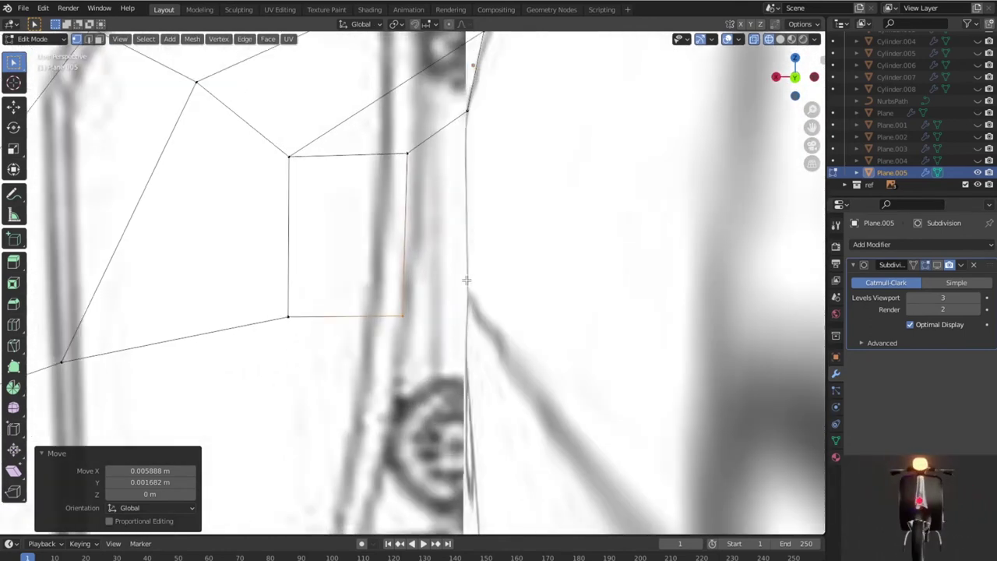
Step: Extrude an edge from the quad's right side, merge the vertices at center, and straighten it
key("2")
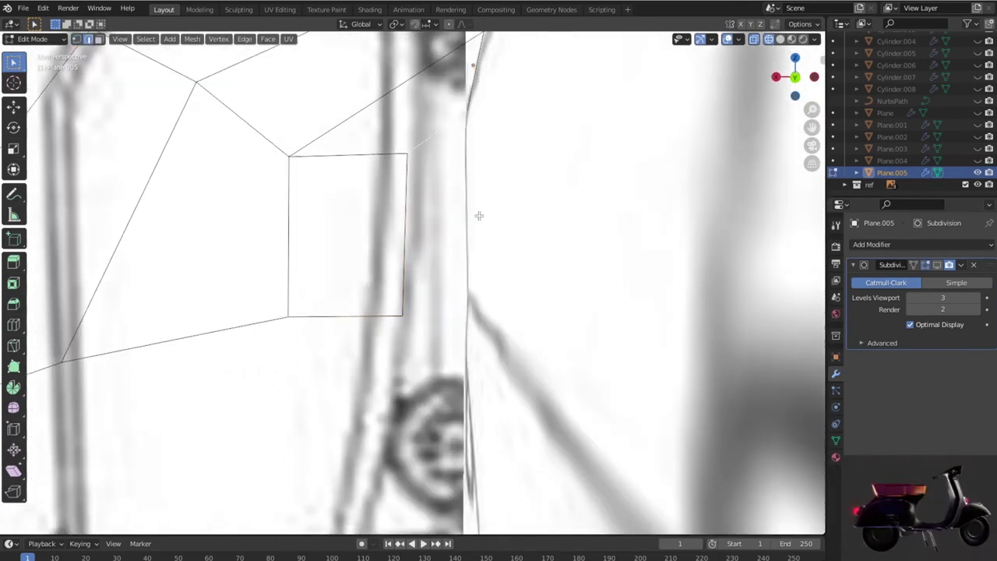
key("e")
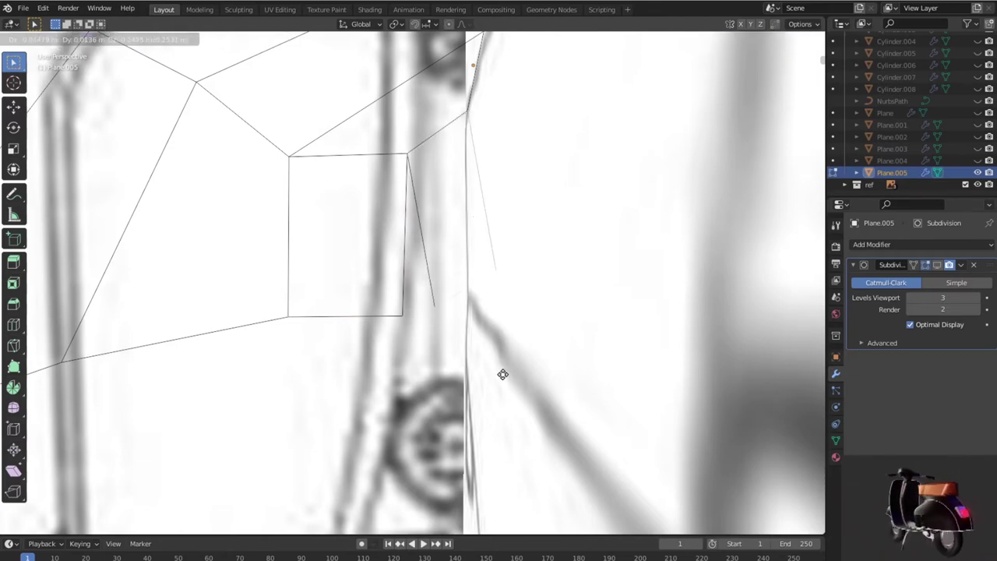
left_click(490, 382)
key("1")
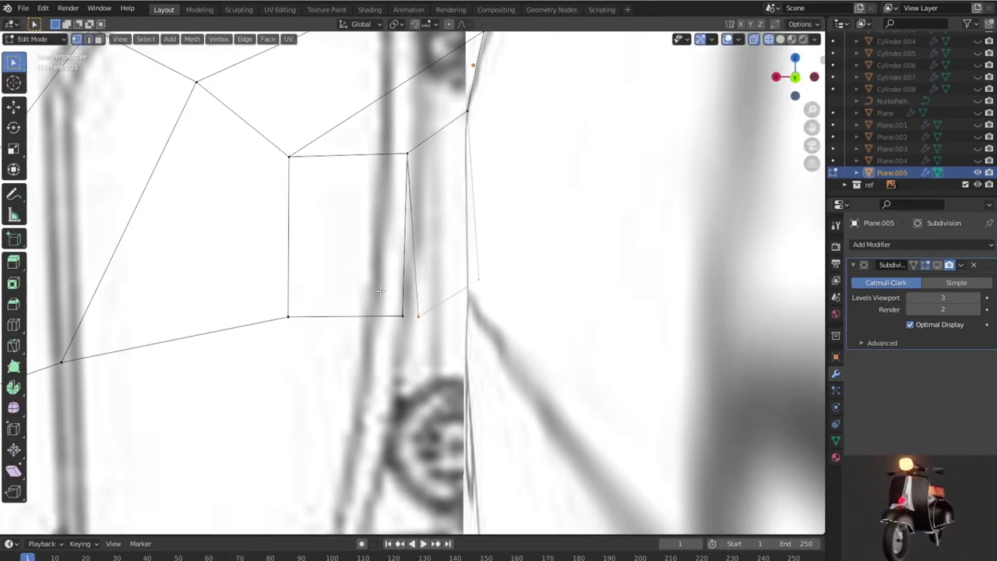
key("m")
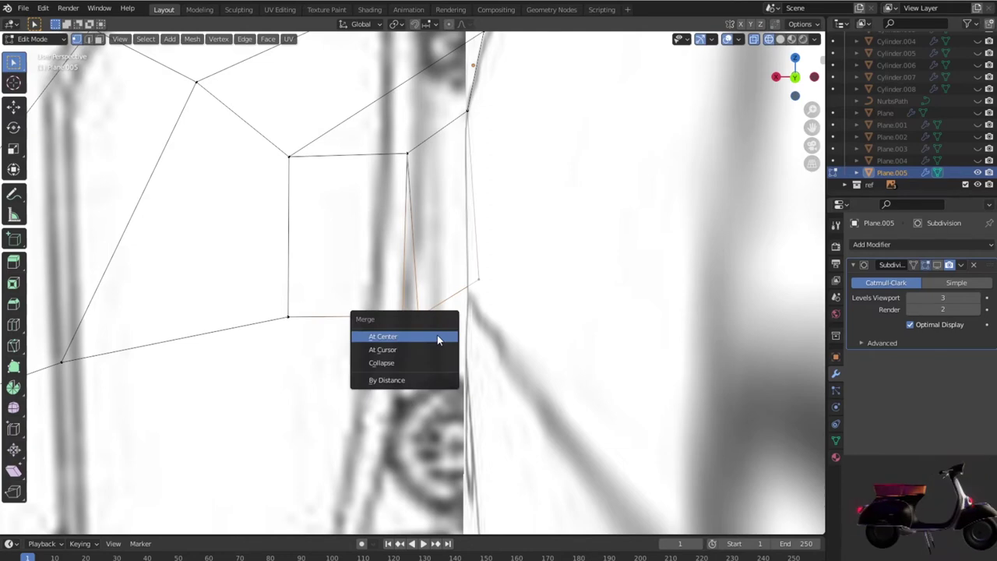
left_click(437, 337)
key("g")
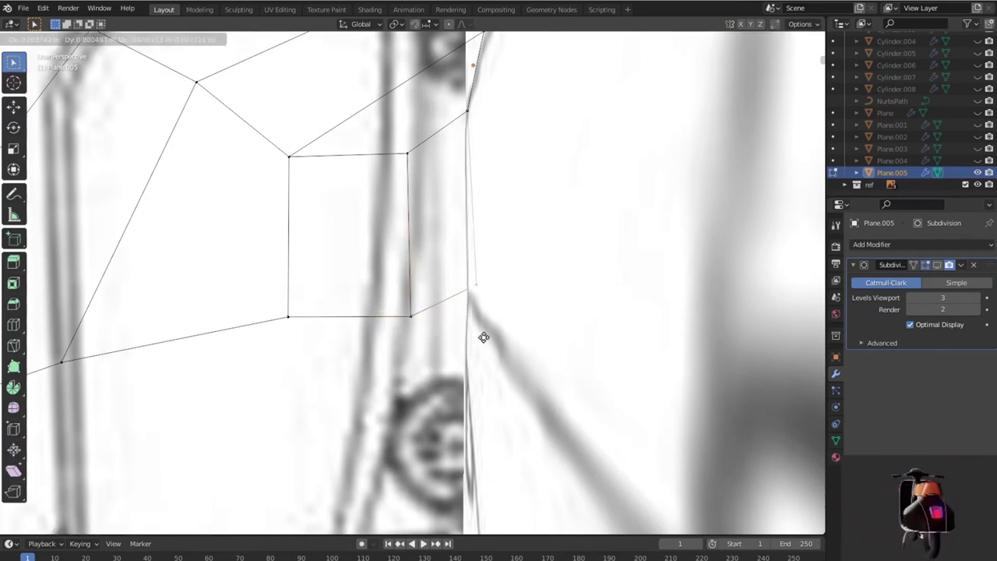
left_click(484, 346)
scroll(484, 346, "down", 5)
Step: Show subdivision in the viewport and view the solid, smoothed seat from the right in Object Mode
mouse_move(606, 345)
middle_mouse_down()
mouse_move(699, 338)
mouse_move(662, 359)
mouse_move(886, 290)
middle_mouse_up()
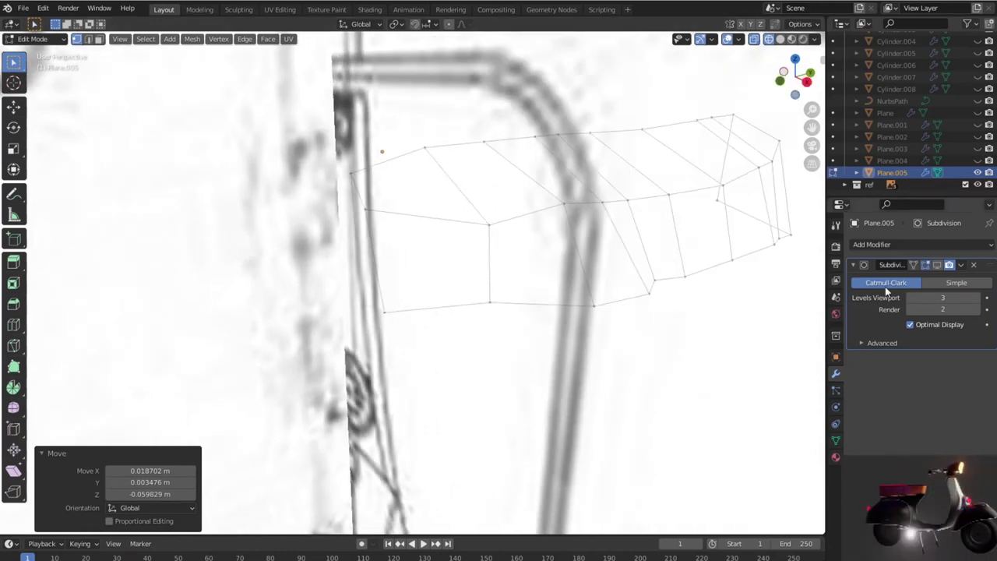
left_click(934, 266)
key("KP_3")
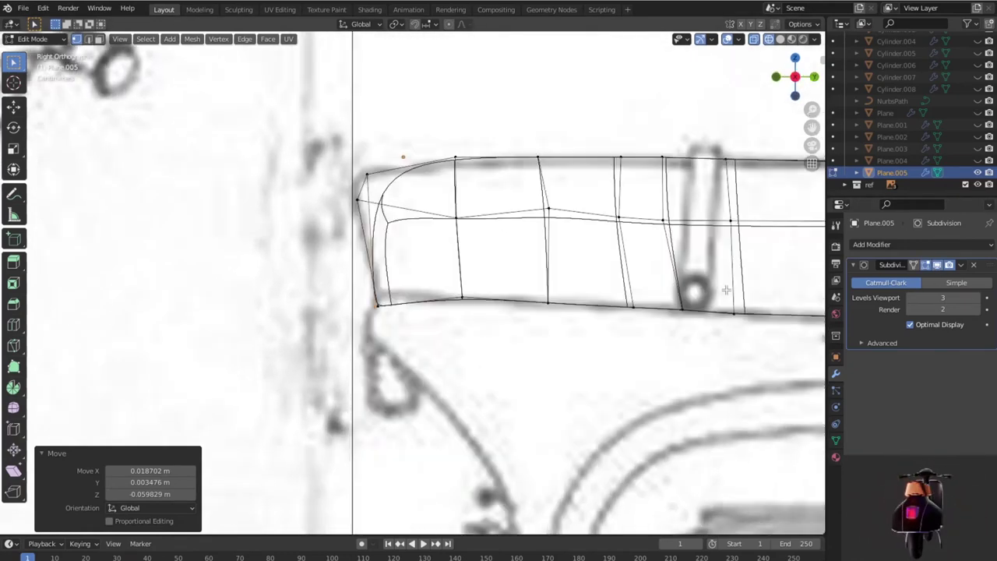
key("shift+z")
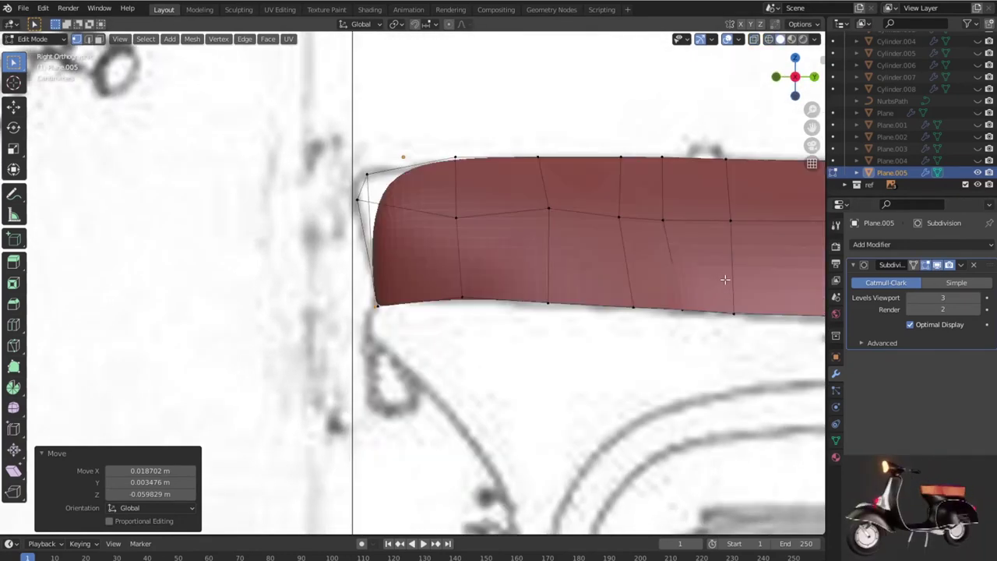
scroll(725, 279, "down", 4)
scroll(437, 277, "up", 2)
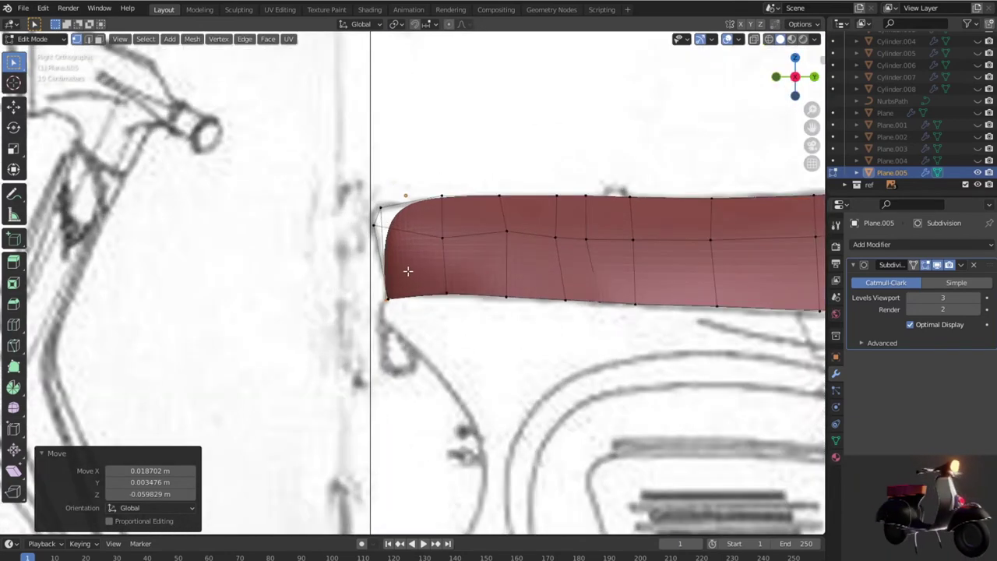
key("Tab")
scroll(415, 269, "down", 2)
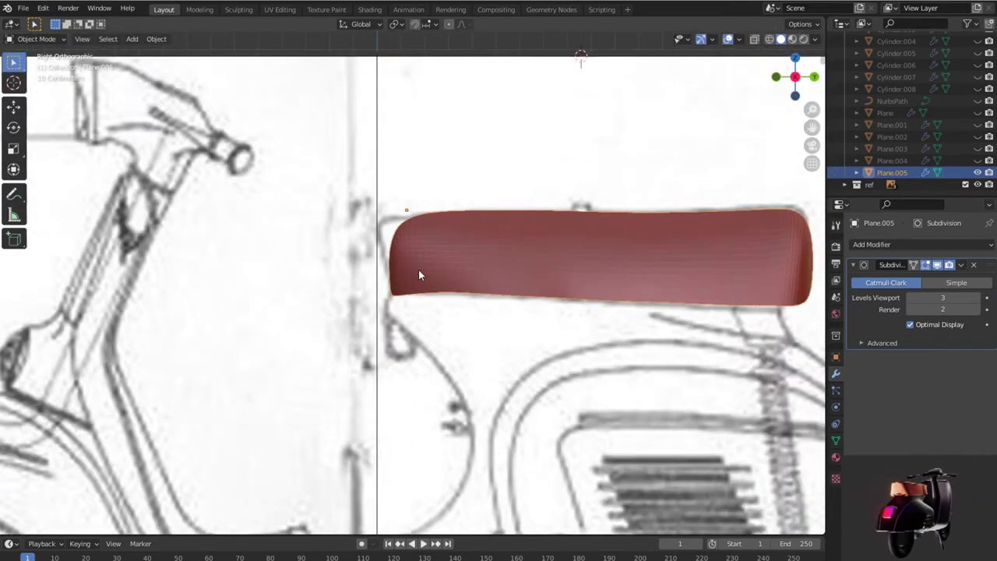
Step: In see-through top view, shift a side vertex by 0.010465 m X, -0.017441 m Y onto the outline
scroll(467, 273, "down", 2)
middle_click_drag(502, 280, 429, 328)
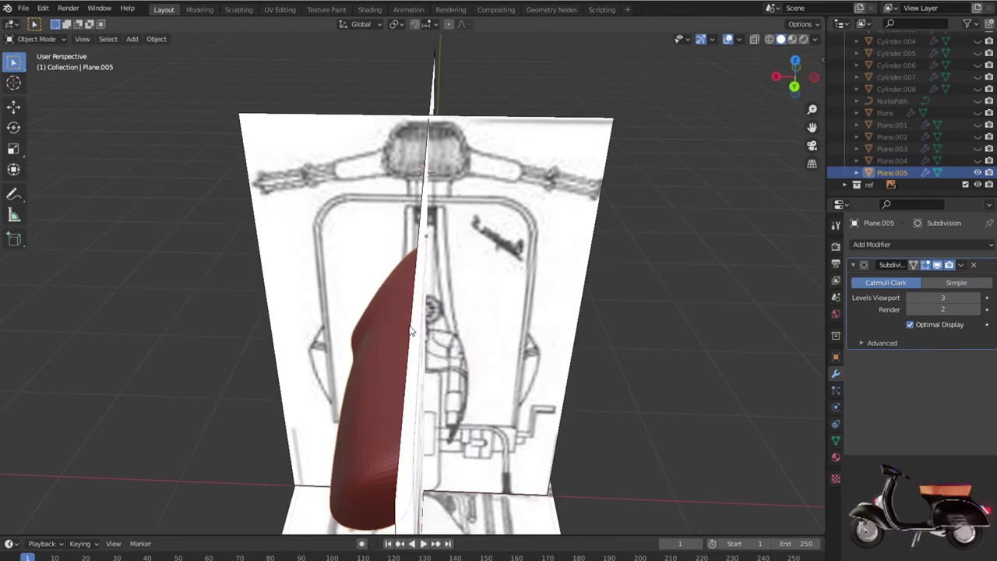
key("KP_7")
scroll(435, 332, "down", 1)
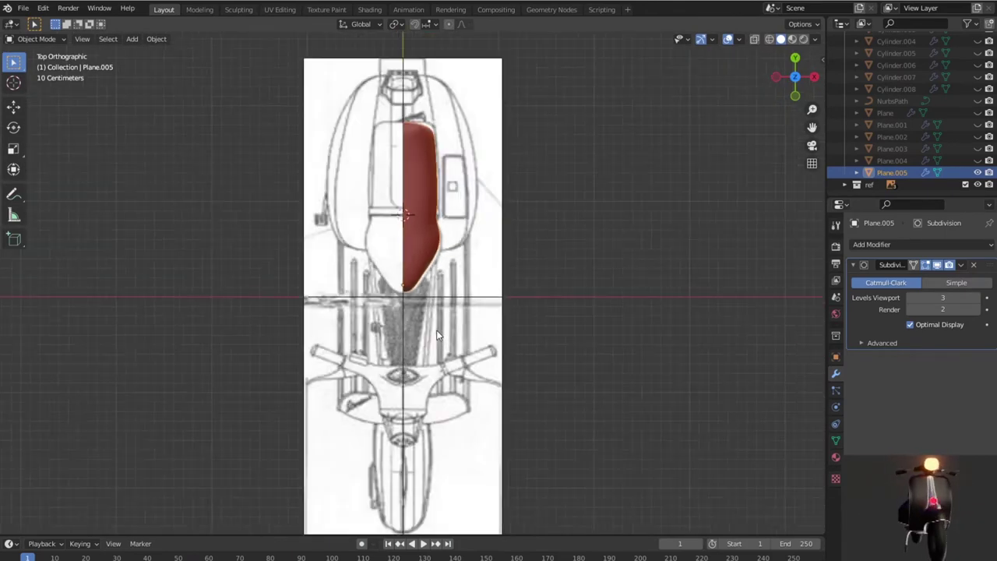
scroll(437, 333, "down", 3)
scroll(438, 335, "up", 3)
scroll(444, 324, "up", 2)
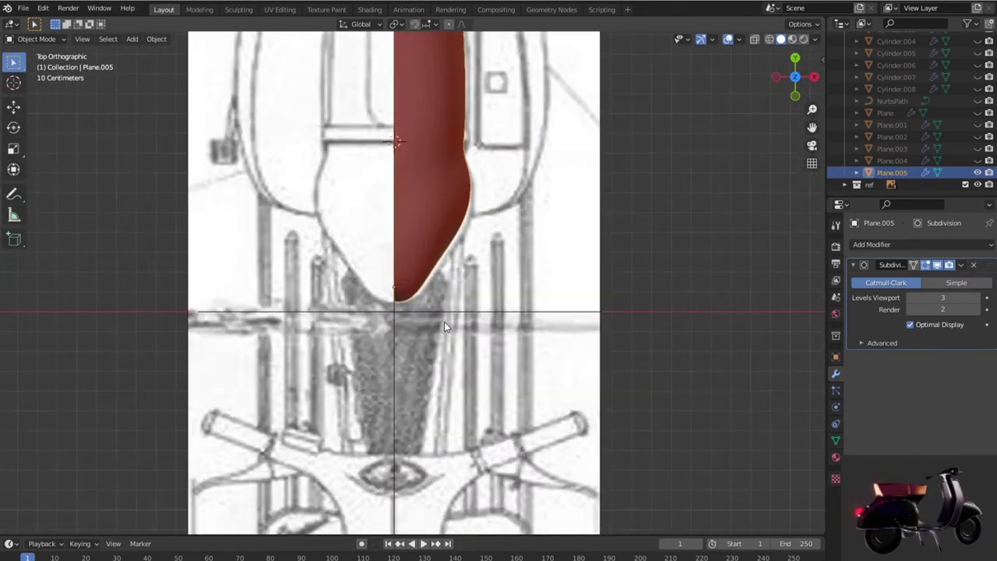
key("Tab")
scroll(459, 275, "up", 1)
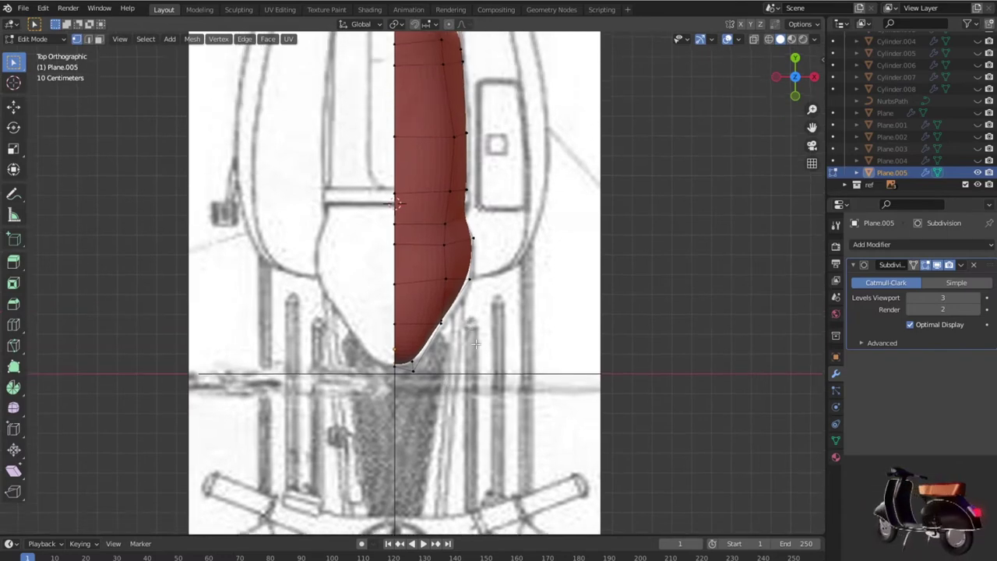
scroll(476, 327, "up", 1)
key("shift+z")
scroll(482, 348, "up", 1)
left_click(573, 295)
key("g")
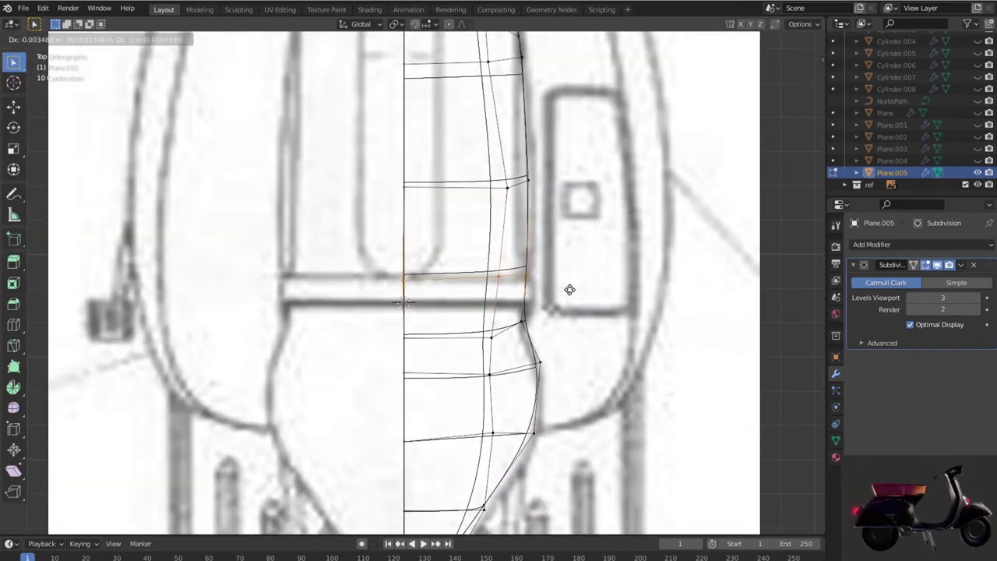
left_click(546, 318)
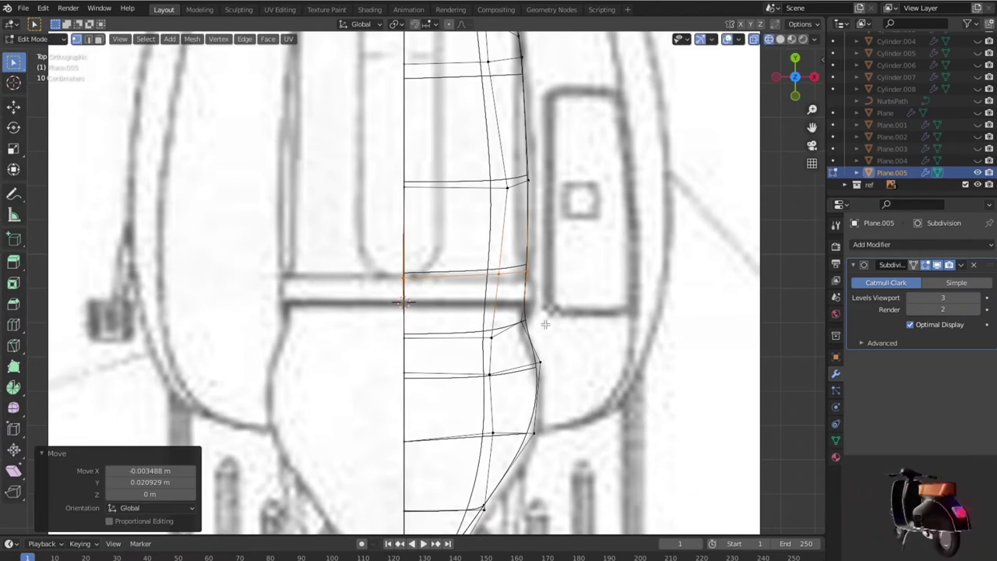
Step: Add an edge loop across the seat and move its outer end vertex onto the outline
key("ctrl+r")
left_click(544, 322)
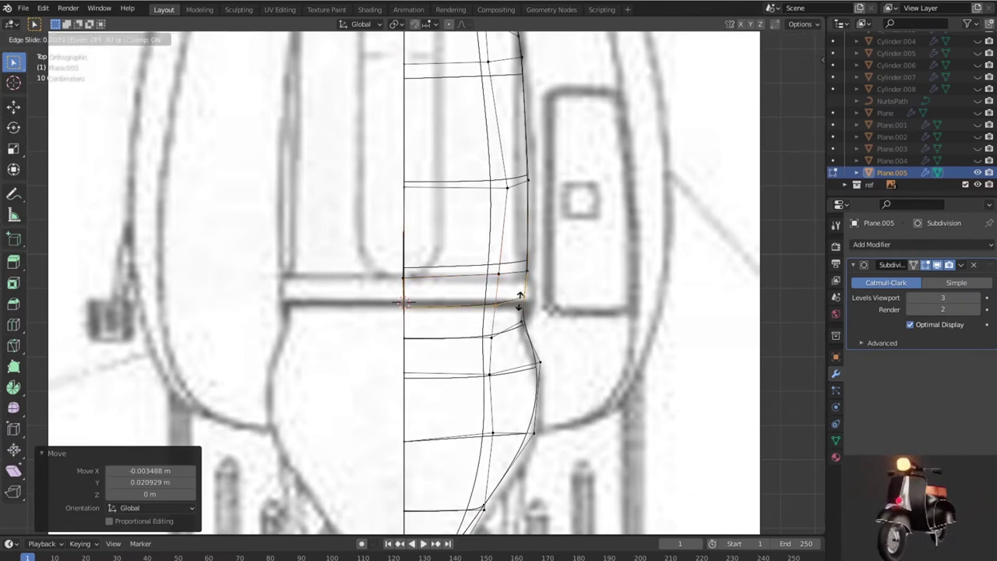
left_click(549, 322)
left_click(424, 322)
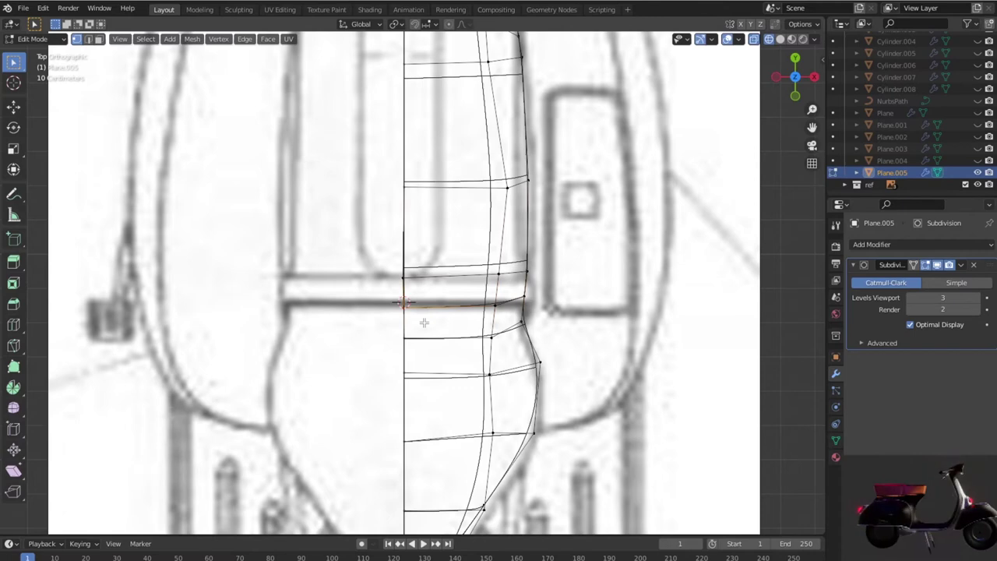
left_click(521, 296)
key("g")
key("g")
left_click(536, 315)
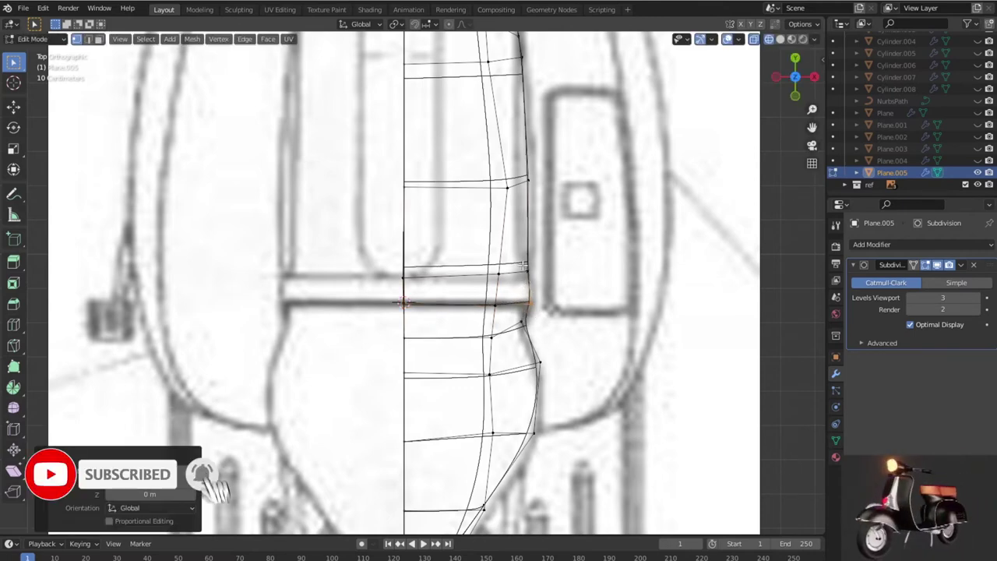
key("g")
left_click(543, 288)
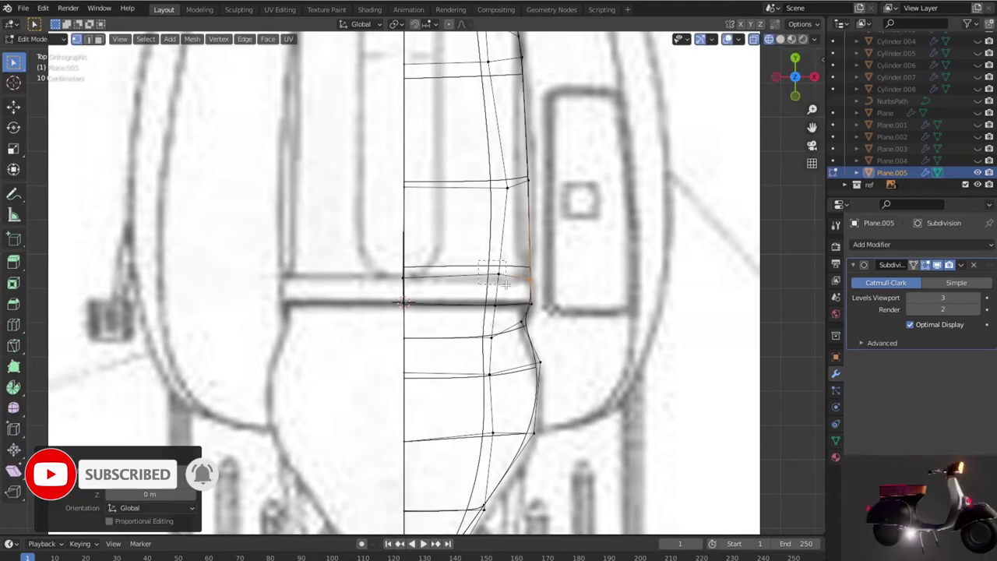
Step: Move three waist vertices along the seat edge onto the blueprint curve
left_click(506, 293)
key("g")
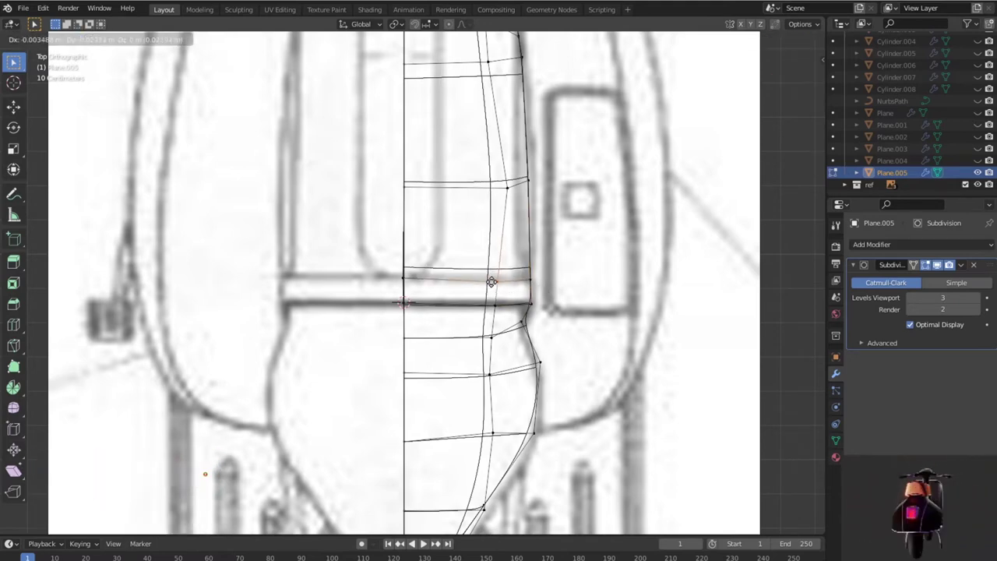
left_click(505, 310)
left_click(524, 322)
key("g")
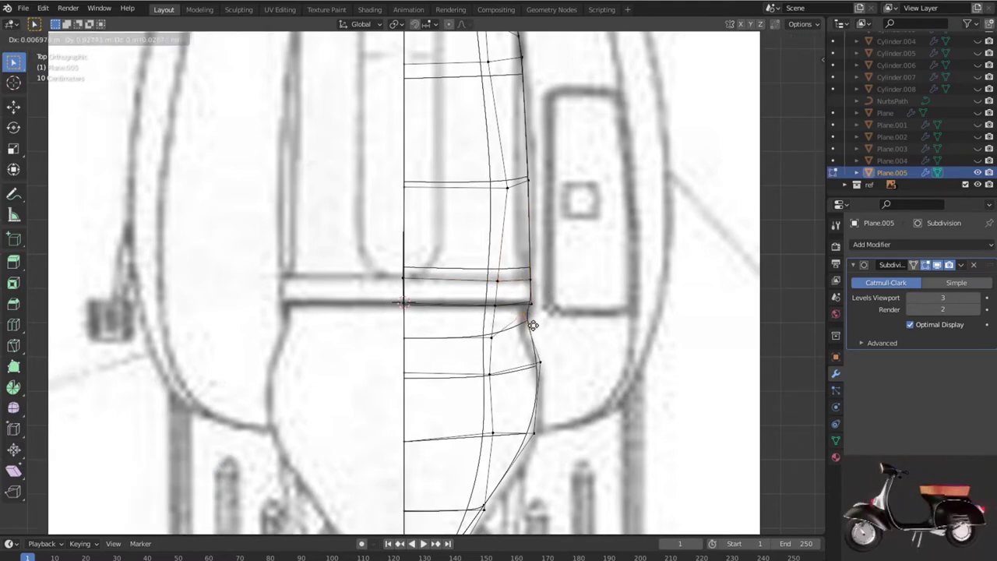
left_click(527, 325)
left_click(555, 374)
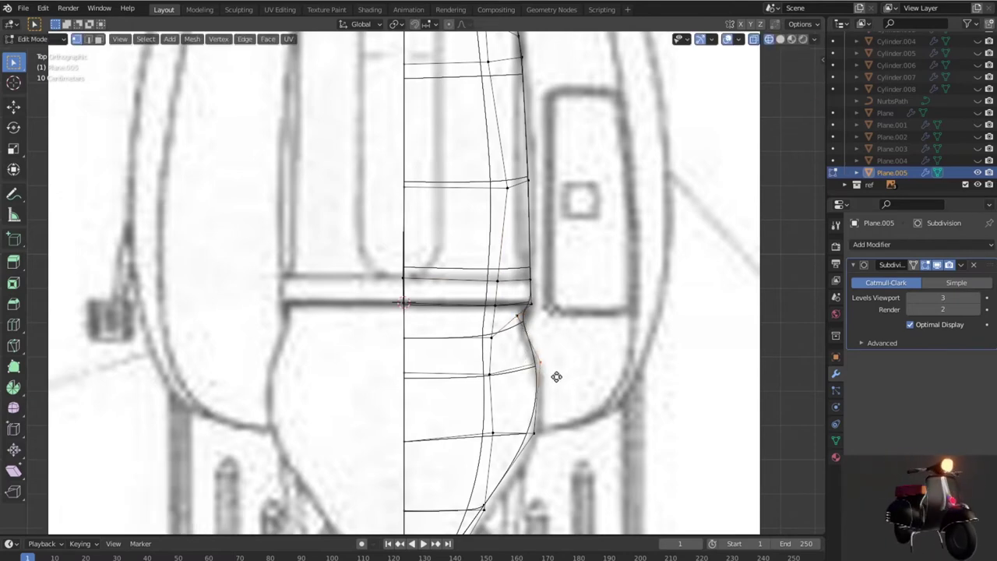
key("g")
left_click(559, 403)
Step: Add another edge loop beside the seam groove, keeping it unslid
scroll(559, 402, "down", 2)
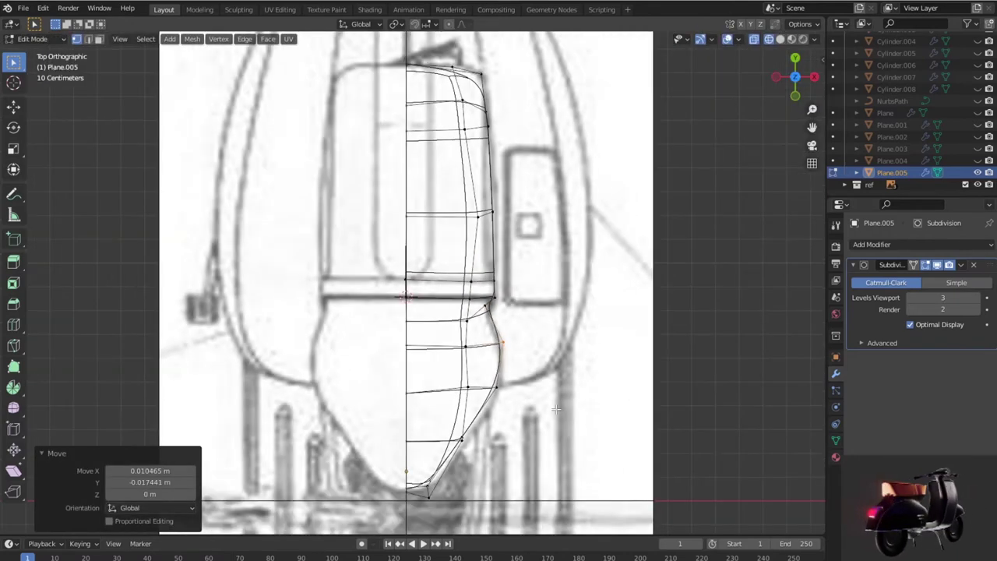
scroll(556, 409, "up", 1)
scroll(556, 409, "up", 2)
scroll(556, 409, "up", 1)
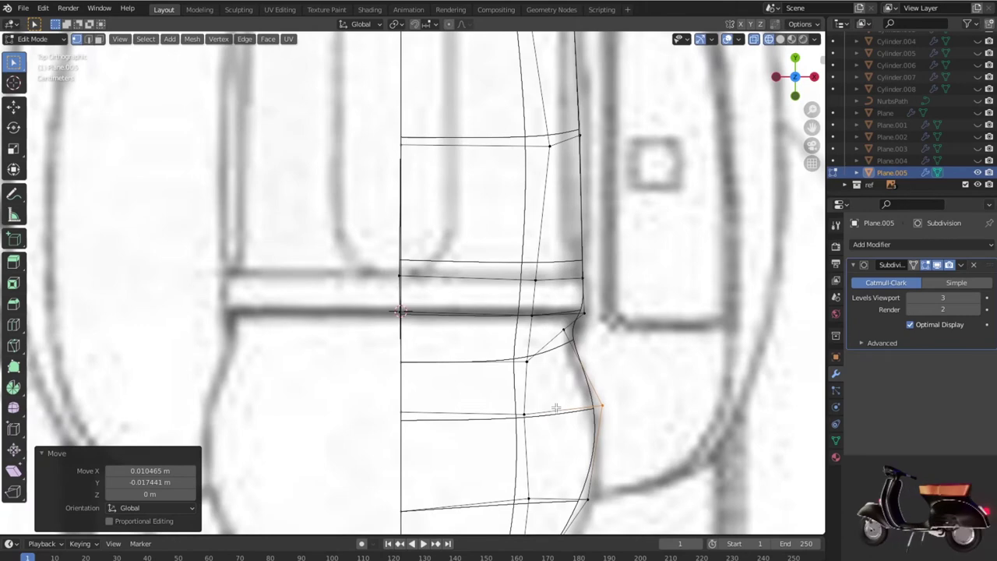
scroll(535, 355, "up", 1)
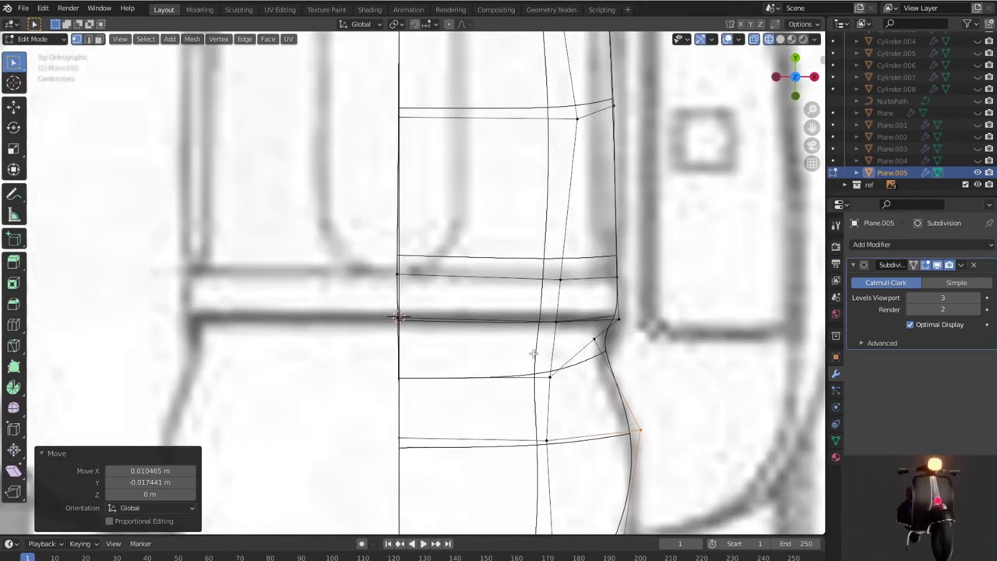
left_click(563, 293)
right_click(563, 292)
Step: Raise the new edge loop slightly along the Z axis
key("KP_1")
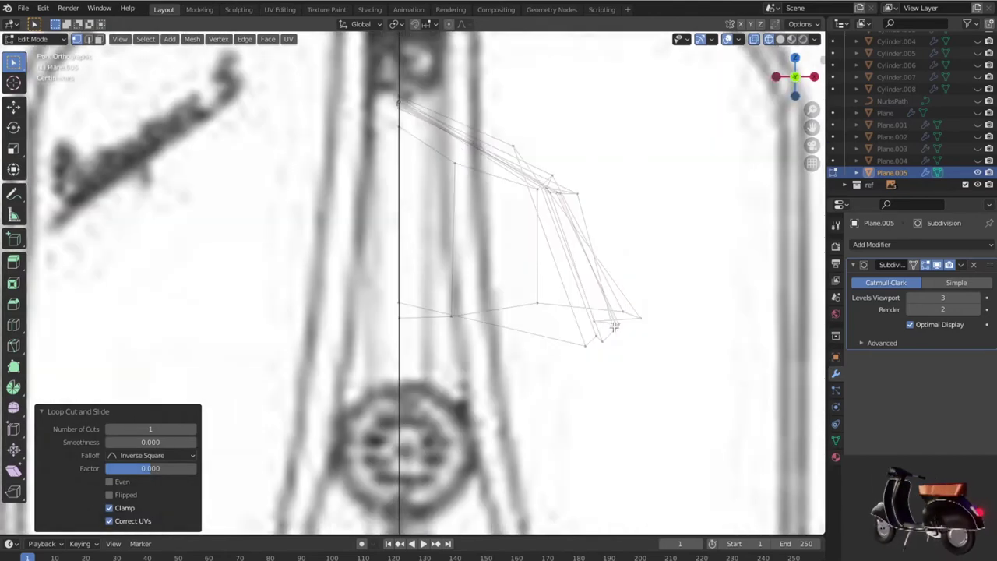
scroll(614, 328, "down", 2)
mouse_move(616, 329)
middle_mouse_down()
mouse_move(535, 363)
mouse_move(508, 362)
middle_mouse_up()
key("g")
key("z")
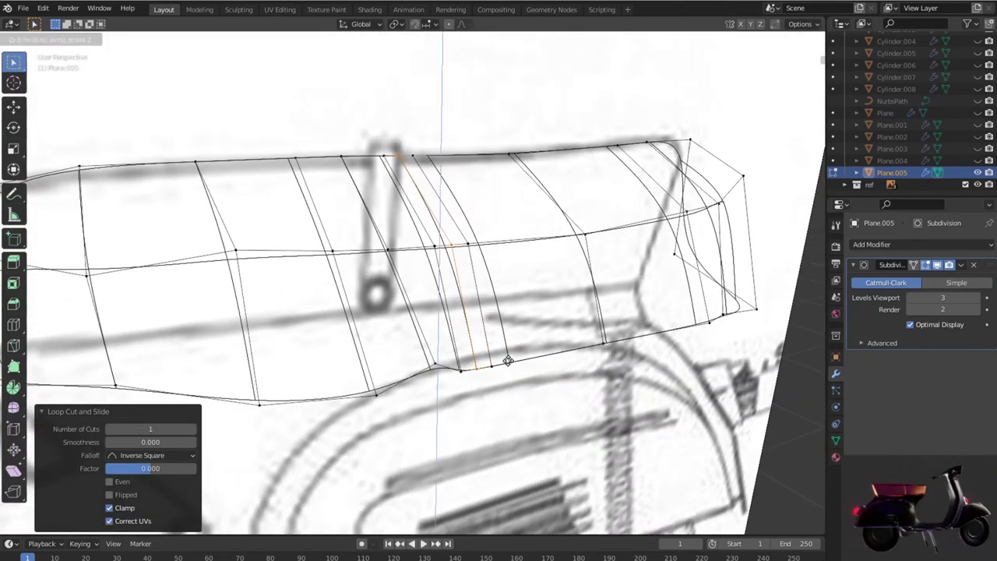
left_click(507, 355)
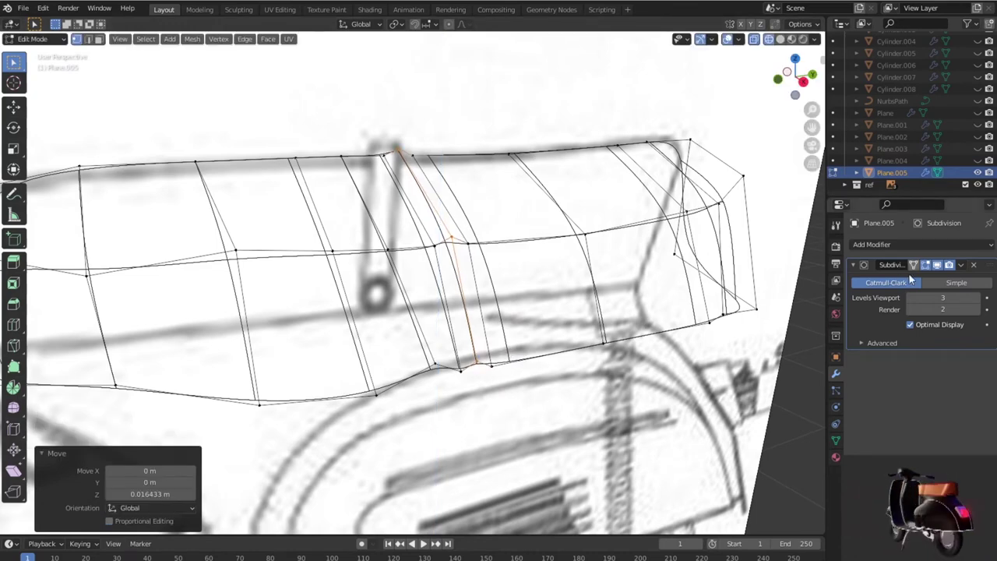
Step: Add two more edge loops tightly beside the seat's middle crease
key("shift+z")
middle_click_drag(545, 335, 599, 322)
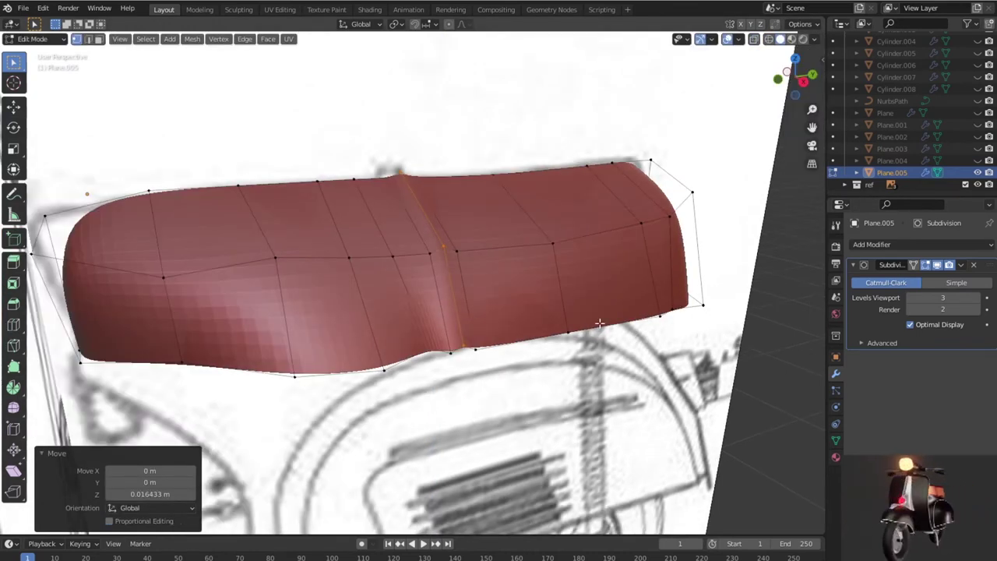
key("ctrl+r")
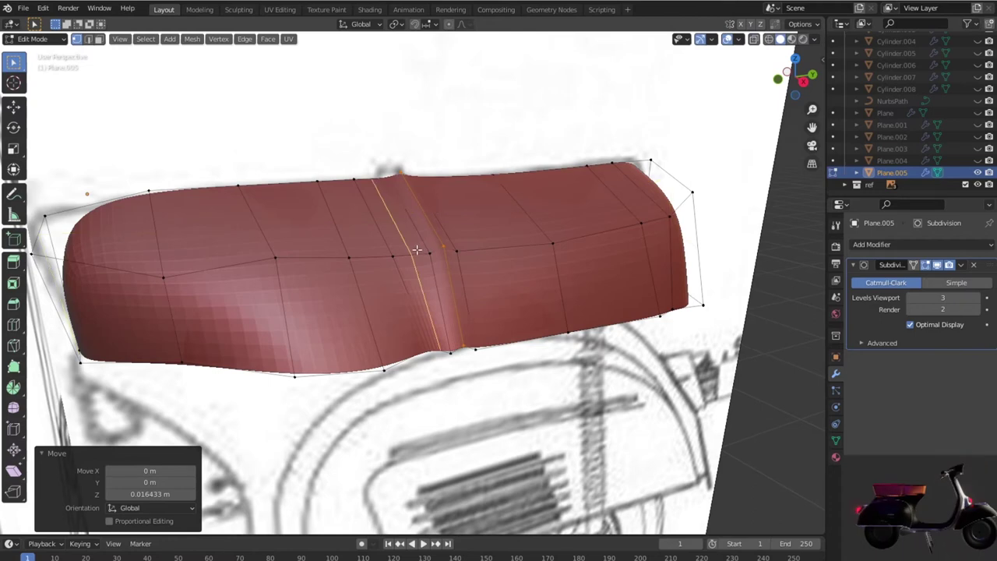
left_click(418, 251)
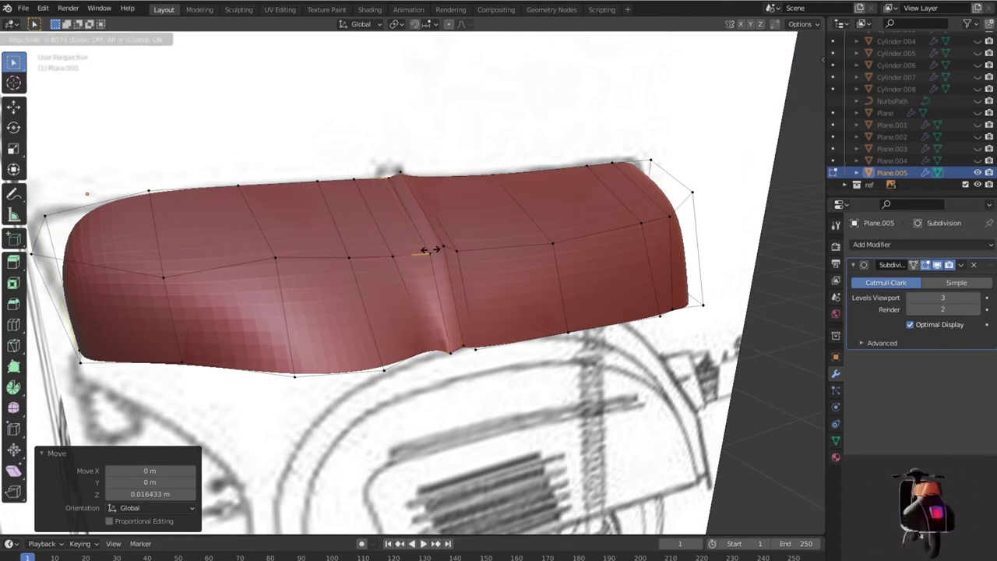
left_click(431, 250)
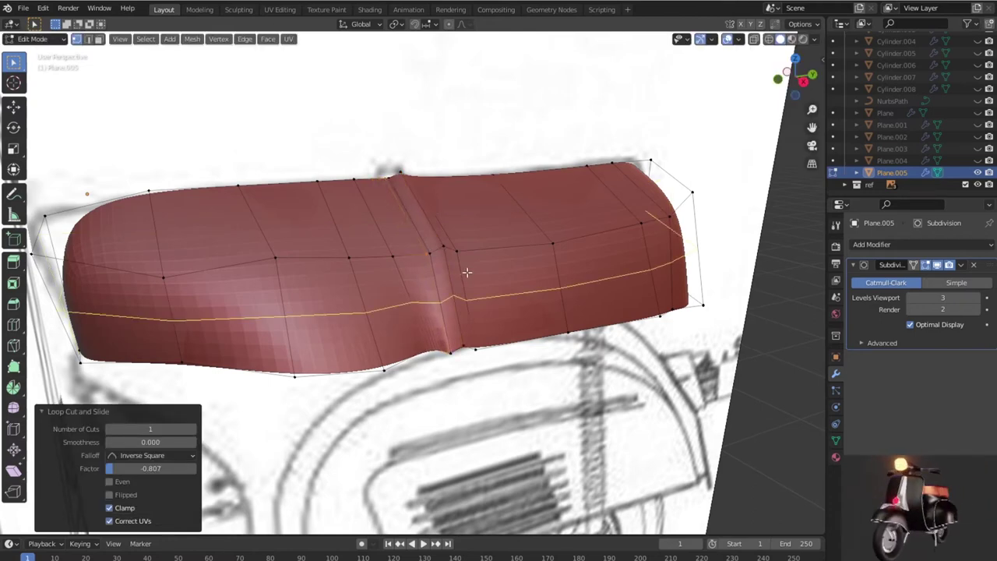
left_click(458, 248)
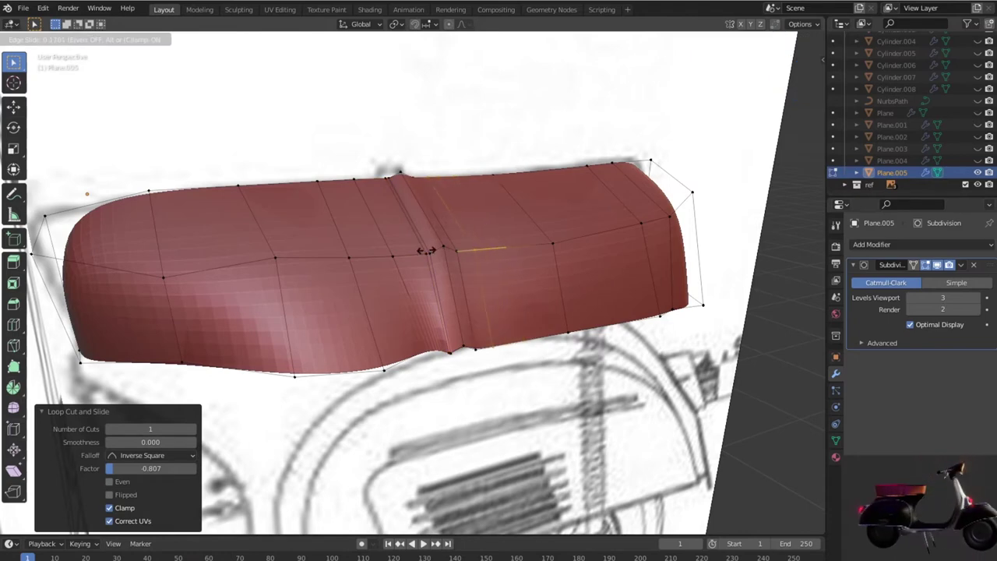
left_click(414, 248)
Step: Check the seam groove in Object Mode, then return to see-through Edit Mode in top view
left_click(502, 389)
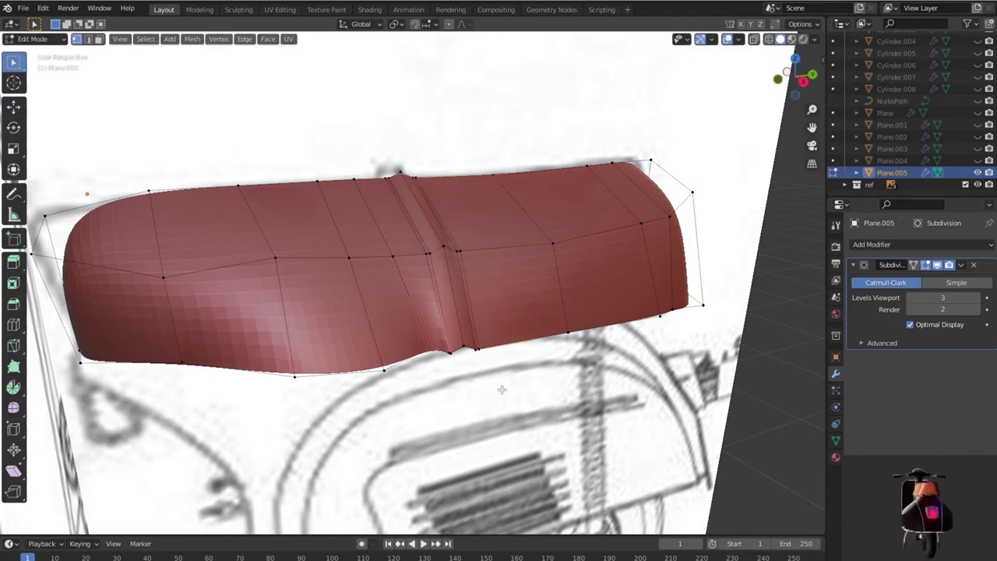
key("shift+z")
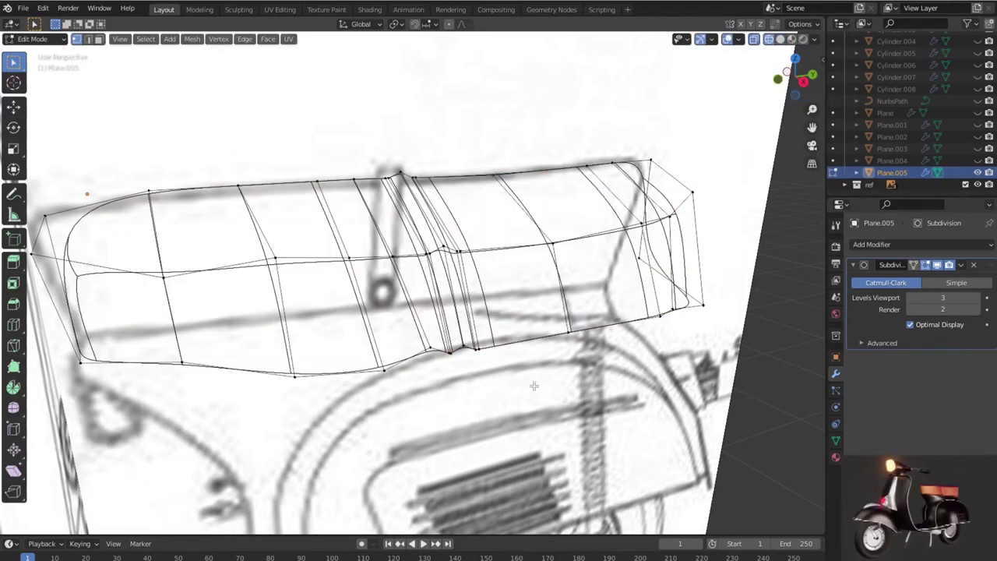
key("shift+z")
key("Tab")
mouse_move(534, 388)
middle_mouse_down()
mouse_move(598, 441)
mouse_move(697, 429)
mouse_move(616, 466)
mouse_move(548, 406)
middle_mouse_up()
key("KP_7")
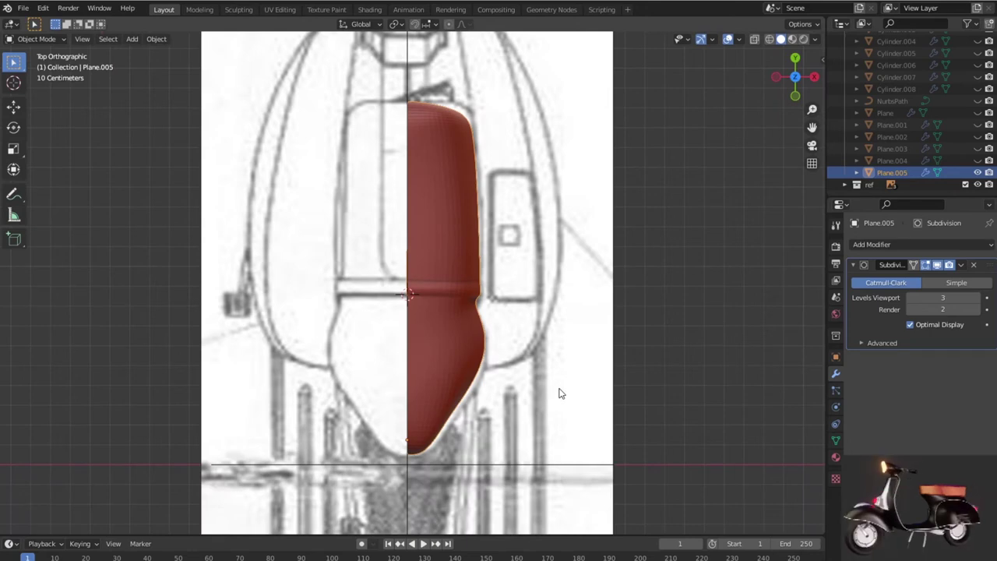
key("Tab")
key("shift+z")
scroll(558, 392, "up", 3)
scroll(559, 389, "up", 3)
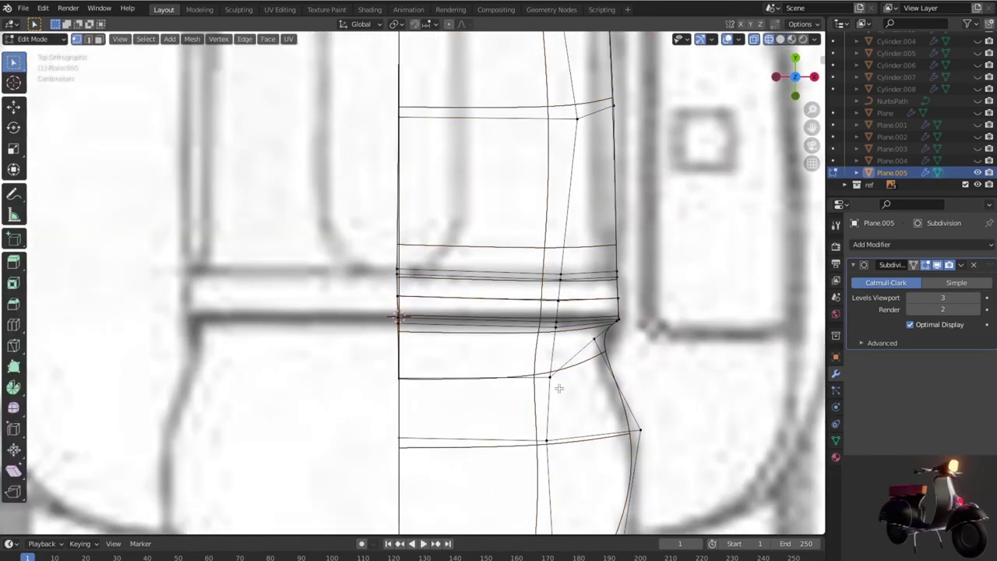
scroll(559, 388, "up", 1)
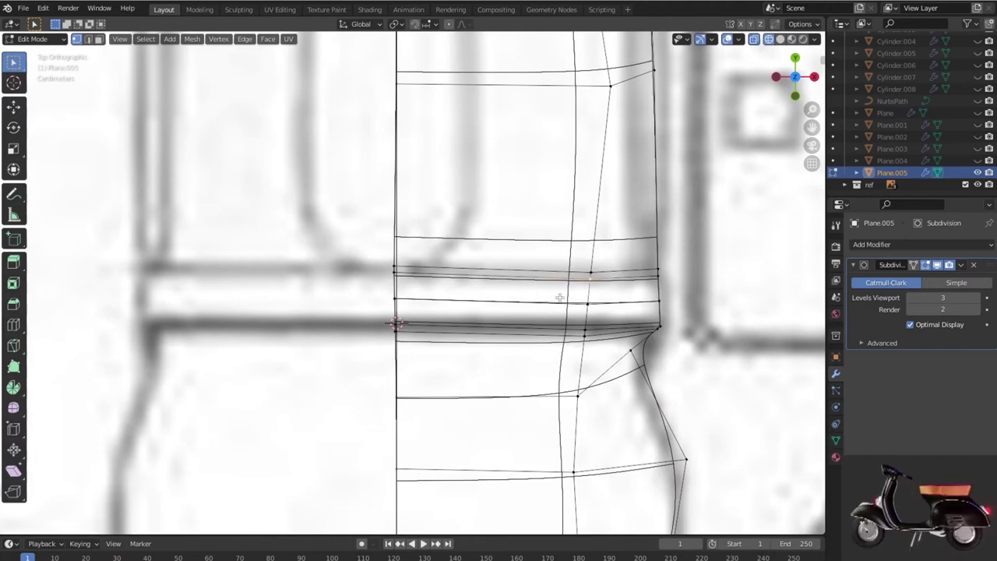
Step: Bevel the edge loops on both sides of the seam to sharpen the groove
key("2")
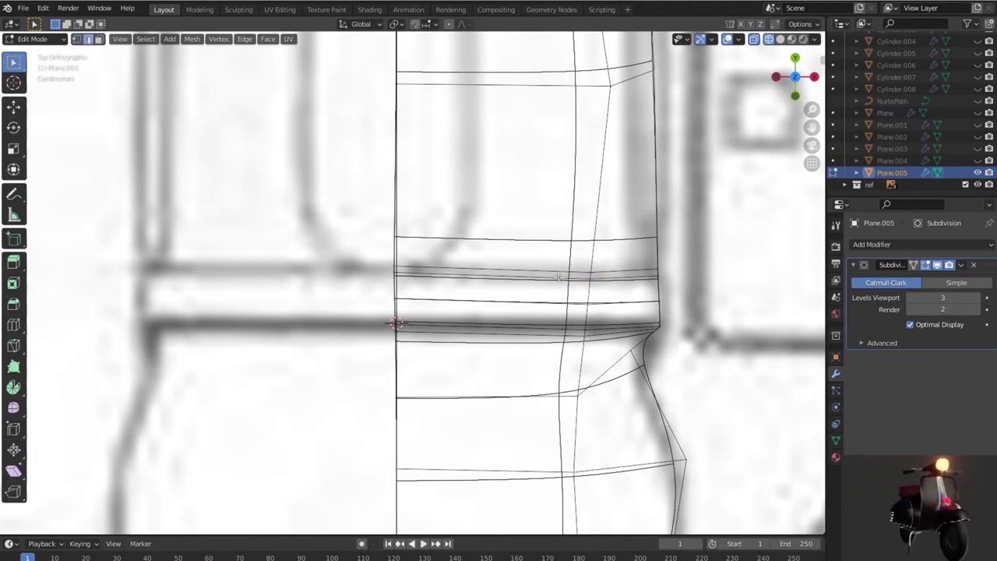
left_click(559, 277, "alt")
key("g")
key("g")
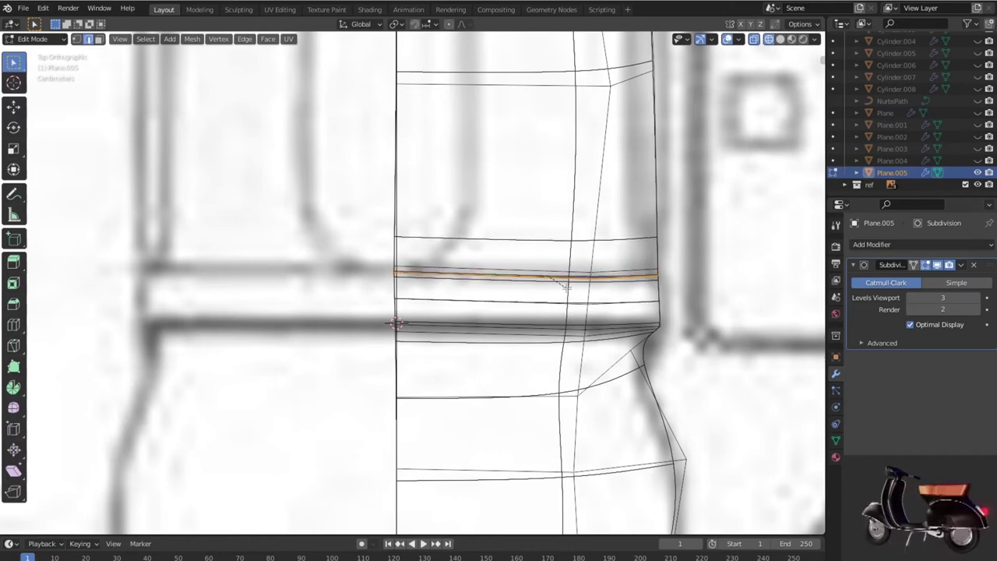
left_click(567, 287)
key("alt+a")
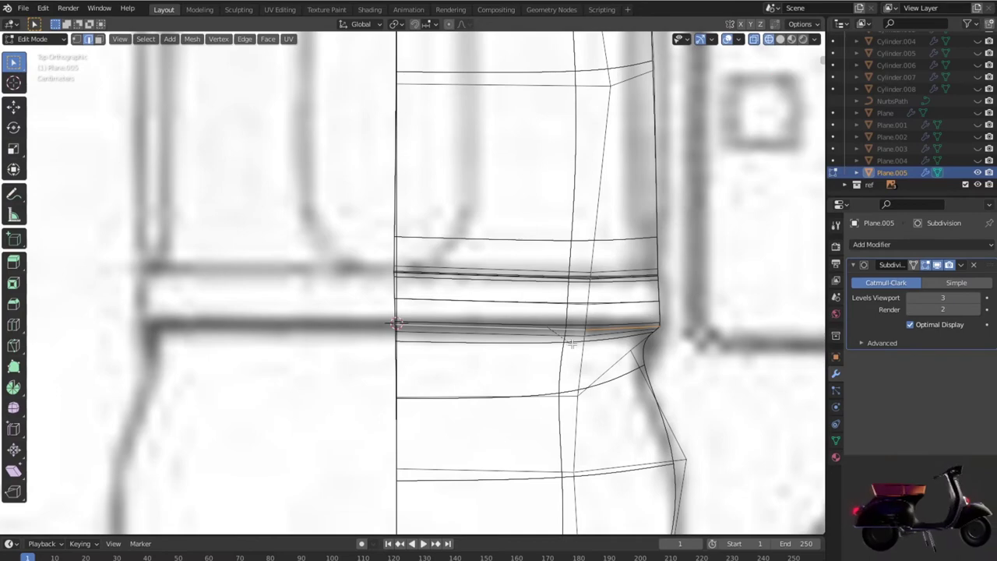
left_click(573, 343, "alt")
key("ctrl+b")
left_click(576, 343)
Step: Clear the selection and inspect the sharpened seam in Object Mode
key("alt+a")
mouse_move(601, 356)
middle_mouse_down()
mouse_move(528, 323)
mouse_move(492, 268)
mouse_move(519, 261)
mouse_move(429, 262)
mouse_move(418, 229)
mouse_move(462, 225)
mouse_move(496, 236)
mouse_move(484, 275)
mouse_move(521, 296)
mouse_move(526, 411)
mouse_move(480, 304)
middle_mouse_up()
key("Tab")
scroll(526, 322, "up", 3)
scroll(484, 275, "down", 3)
Step: In side X-ray view, shift the seat's rear end inward
key("Tab")
key("KP_3")
key("alt+z")
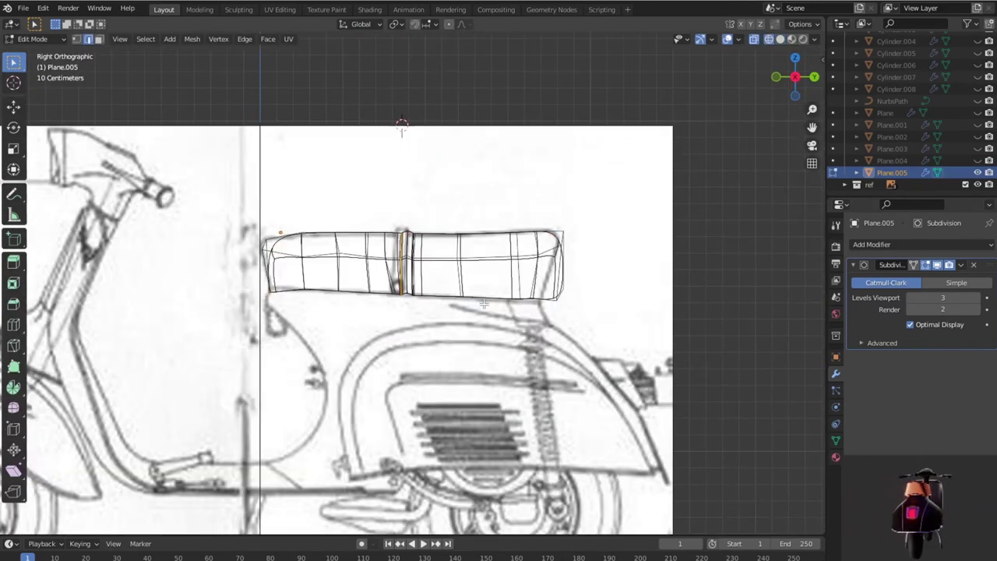
scroll(484, 304, "up", 1)
key("a")
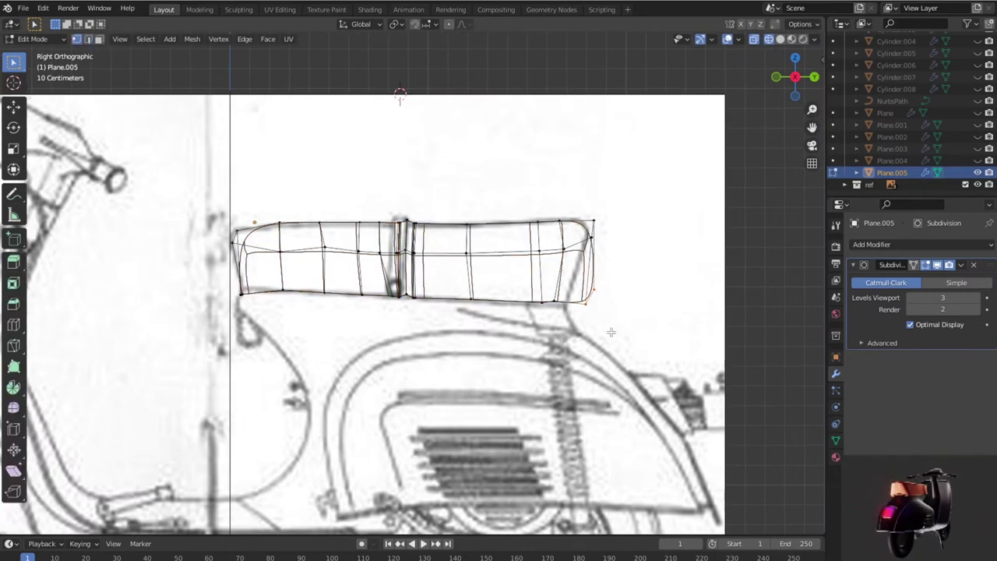
key("g")
left_click(586, 334)
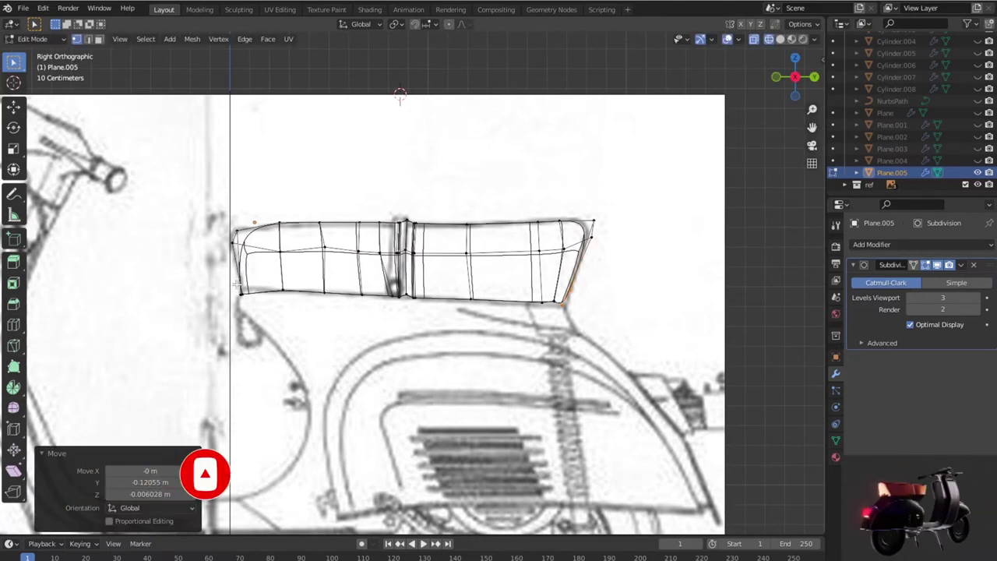
Step: Add an edge loop near the seat's front end
key("ctrl+r")
left_click(262, 246)
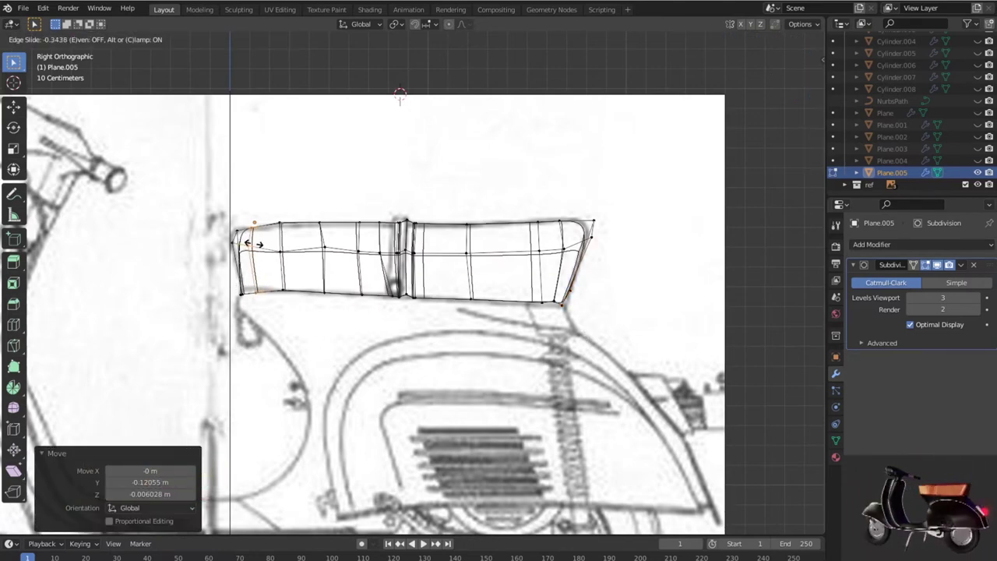
left_click(250, 242)
scroll(196, 234, "up", 4)
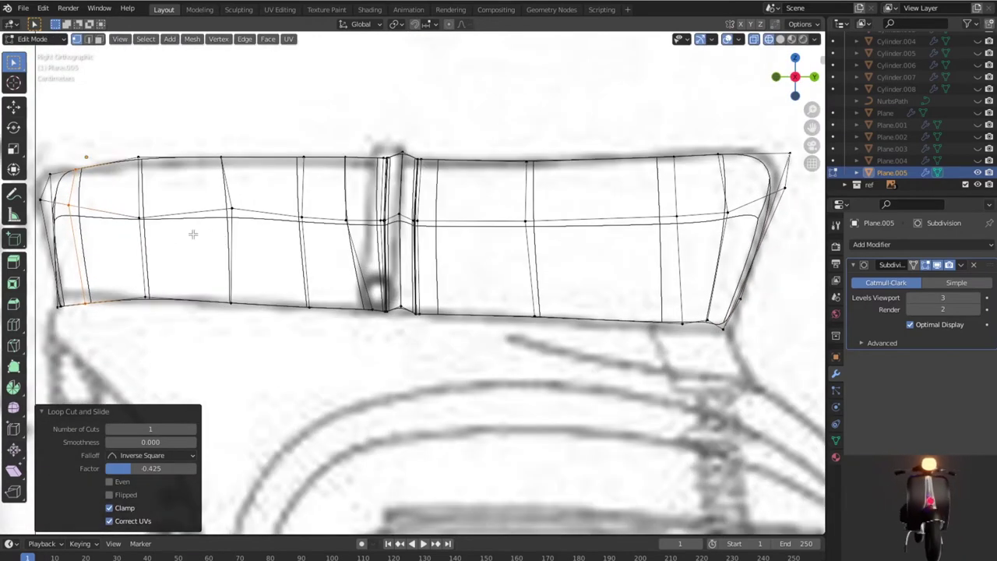
middle_click_drag(210, 250, 275, 283, "shift")
Step: Move the front and top-edge vertices onto the blueprint's seat outline
left_click(222, 268)
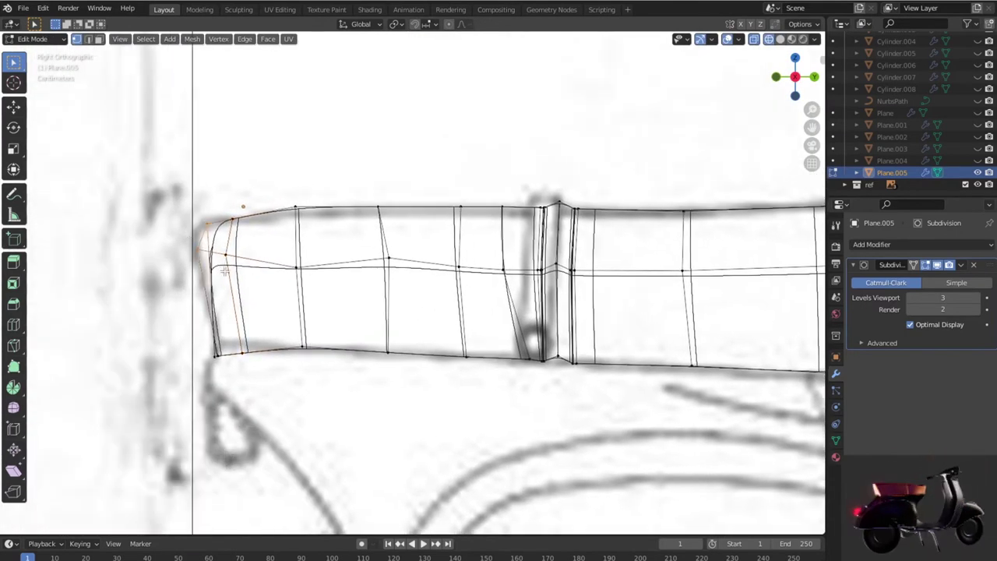
key("g")
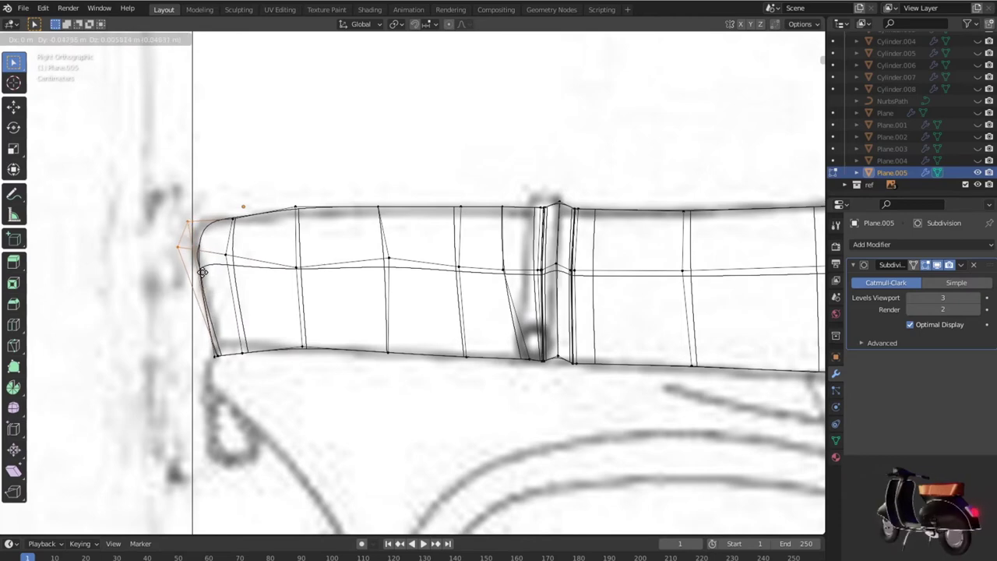
left_click(205, 265)
key("g")
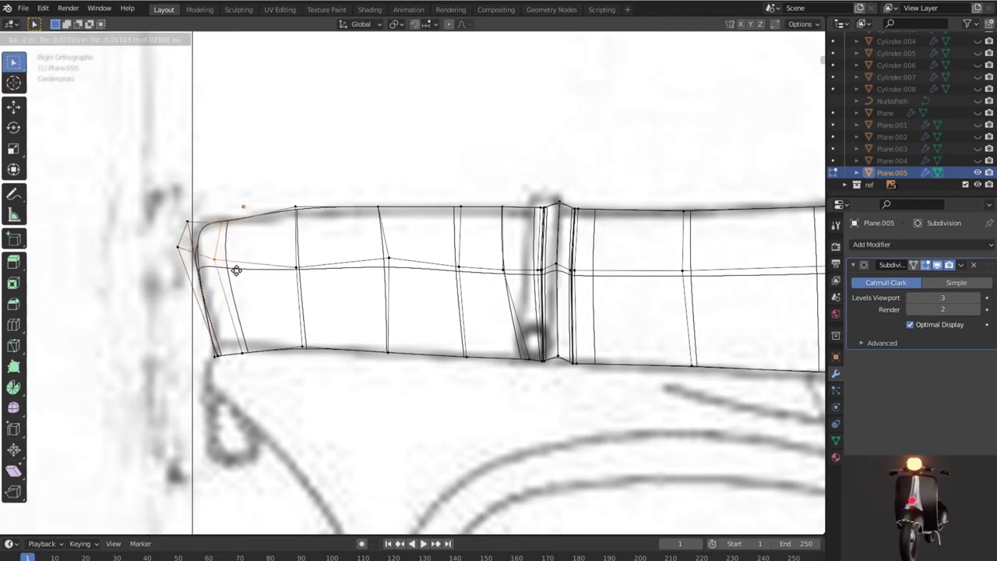
left_click(235, 275)
left_click(296, 209)
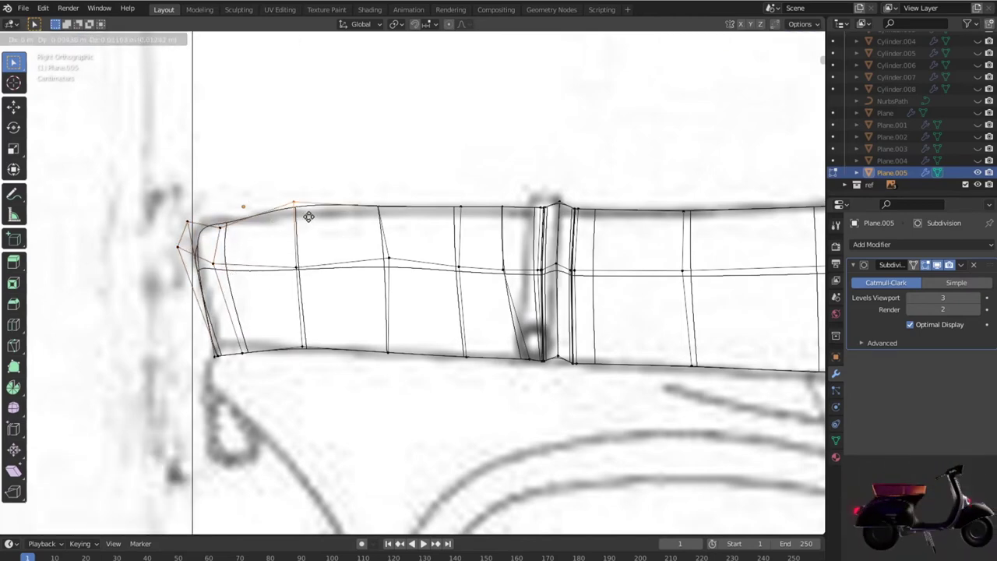
key("g")
left_click(302, 228)
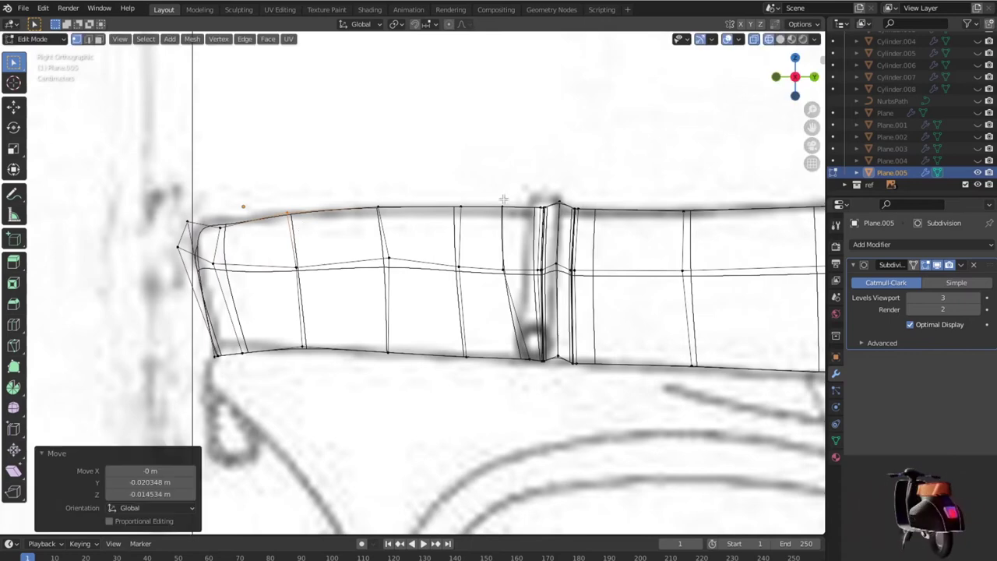
Step: Reposition the seam groove edge loop and its top edge along the blueprint
left_click_drag(591, 351, 594, 379)
key("g")
left_click(581, 382)
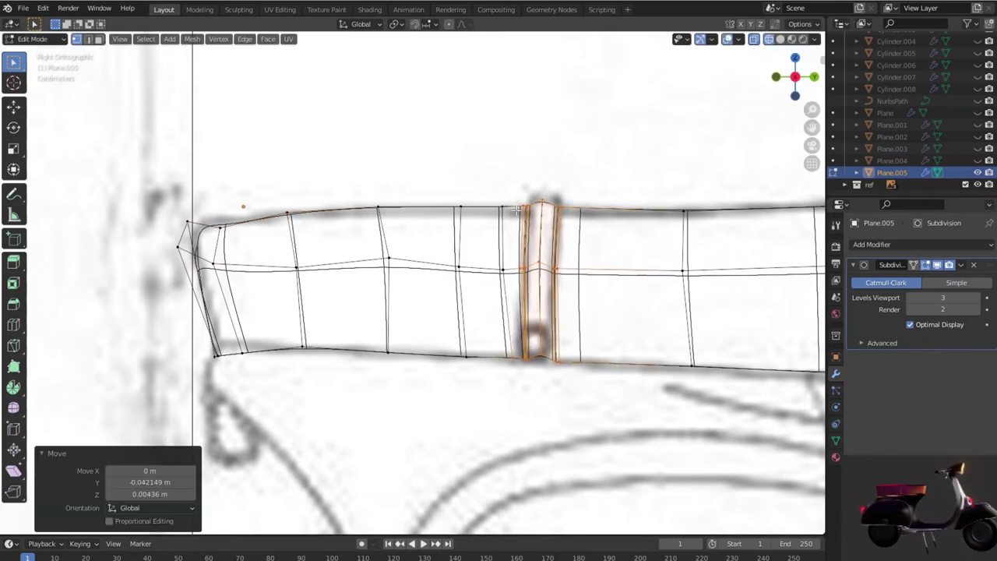
left_click_drag(569, 221, 569, 220)
key("g")
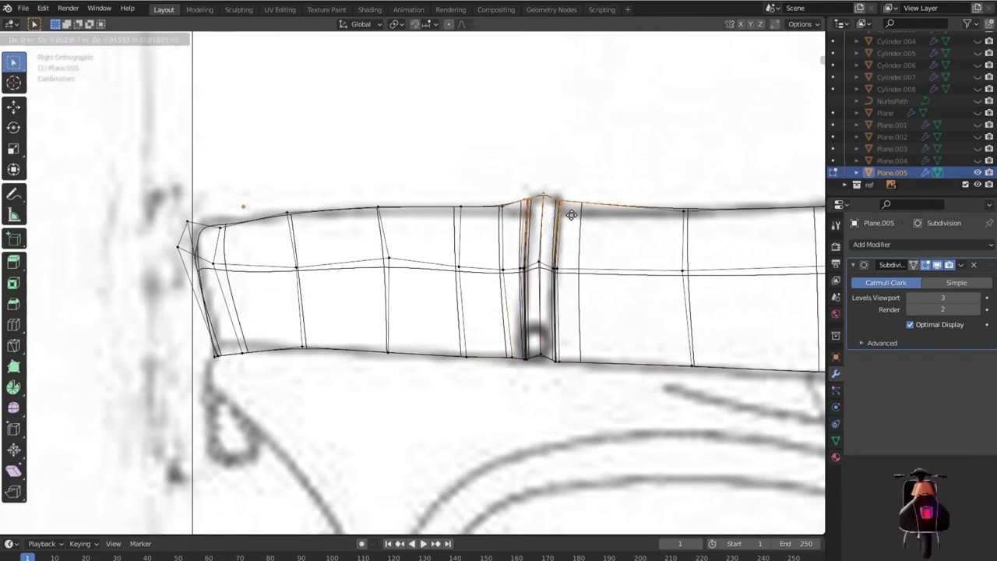
left_click(571, 214)
Step: Adjust the seat's bottom-edge vertex and lower-left corner vertex to the outline
left_click_drag(518, 368, 516, 369)
key("g")
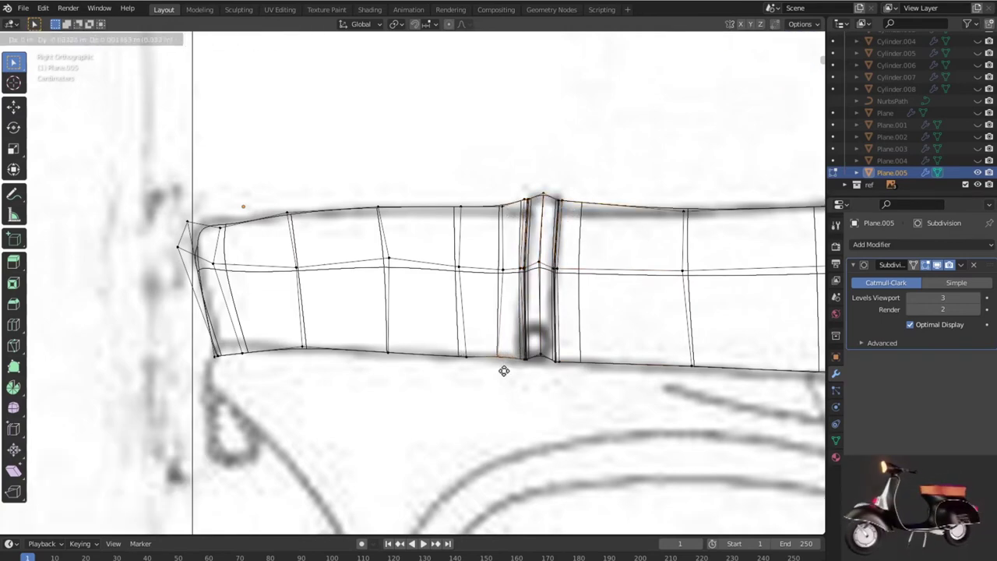
left_click(515, 371)
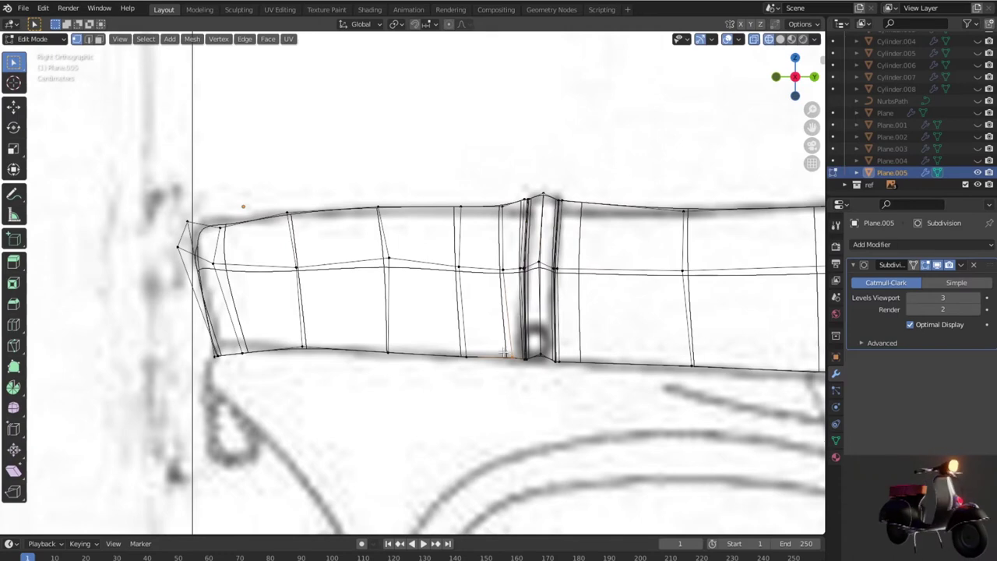
key("g")
left_click(498, 370)
key("g")
left_click(543, 371)
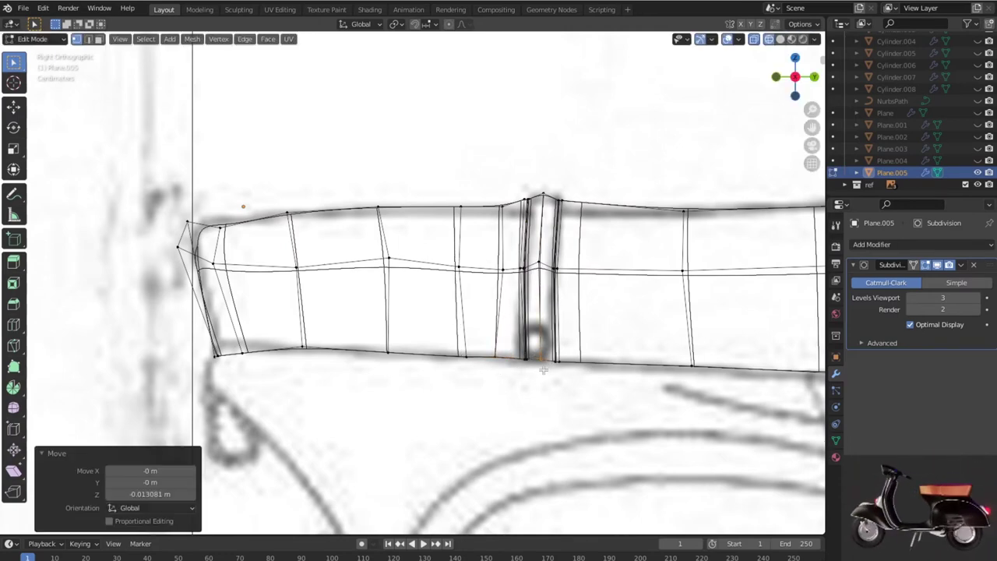
left_click(222, 346)
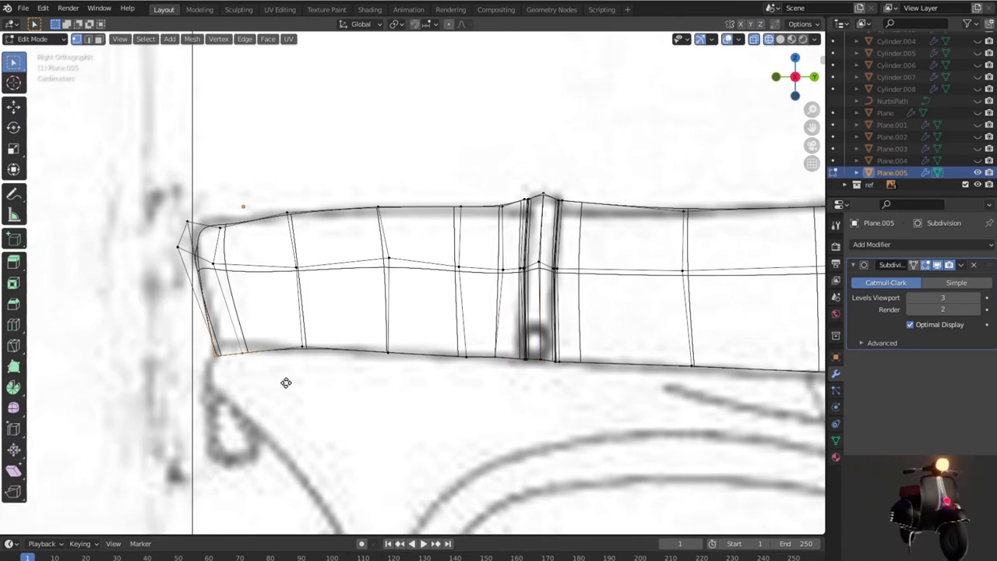
key("g")
left_click(339, 370)
Step: Return to Object Mode and view the smooth red seat in perspective
scroll(408, 363, "down", 4)
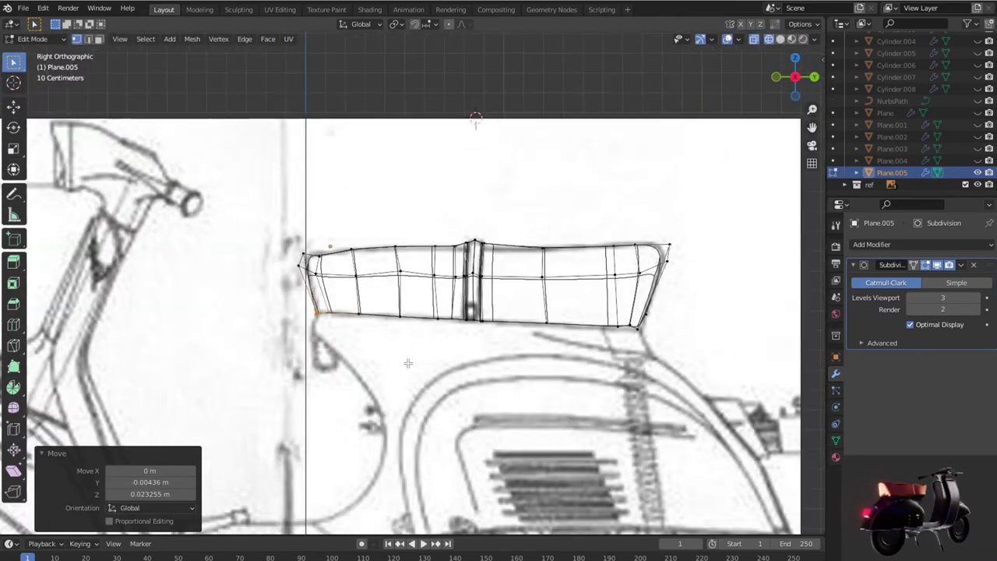
key("Tab")
scroll(668, 344, "down", 2)
mouse_move(668, 344)
middle_mouse_down()
mouse_move(642, 365)
mouse_move(728, 402)
mouse_move(725, 392)
mouse_move(510, 318)
mouse_move(515, 288)
mouse_move(510, 304)
middle_mouse_up()
scroll(510, 304, "up", 2)
left_click(525, 314)
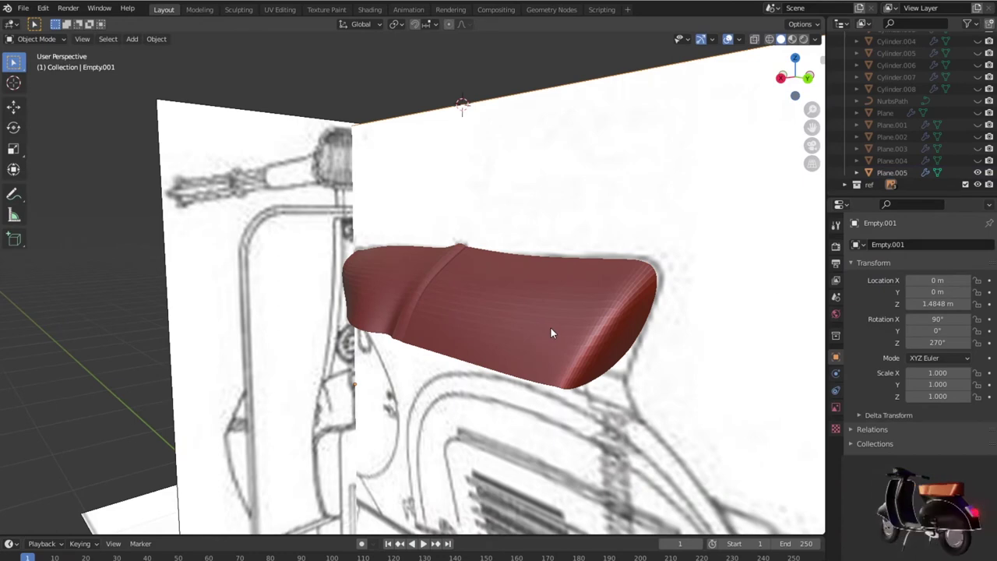
Step: Cut a horizontal edge loop around the seat's sides in side wireframe view
left_click(551, 328)
key("Tab")
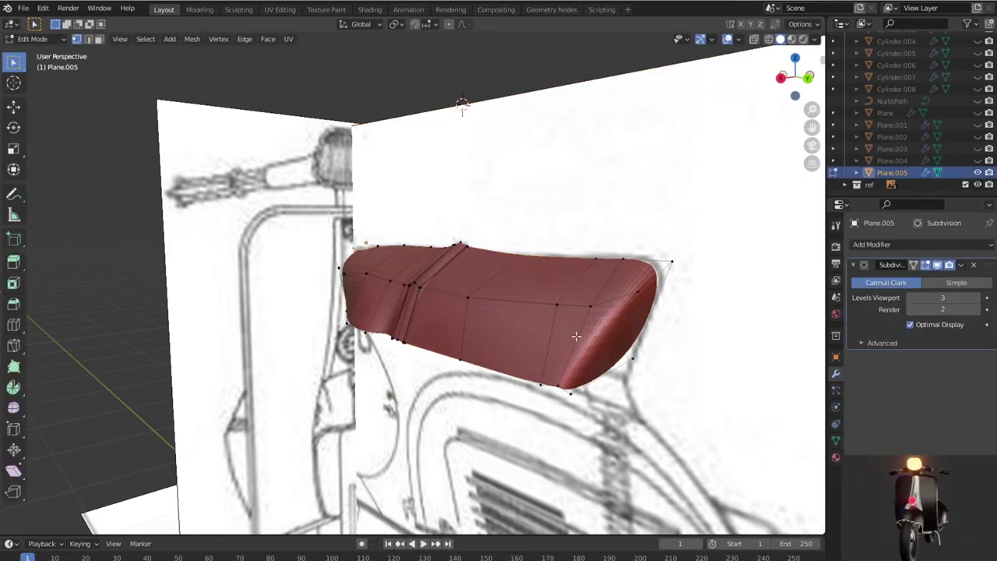
key("KP_3")
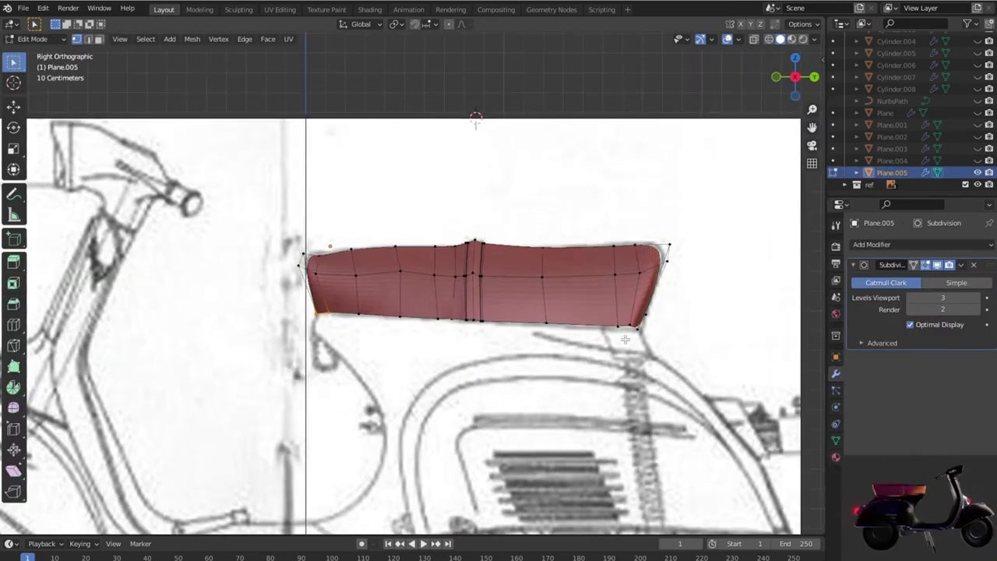
key("shift+z")
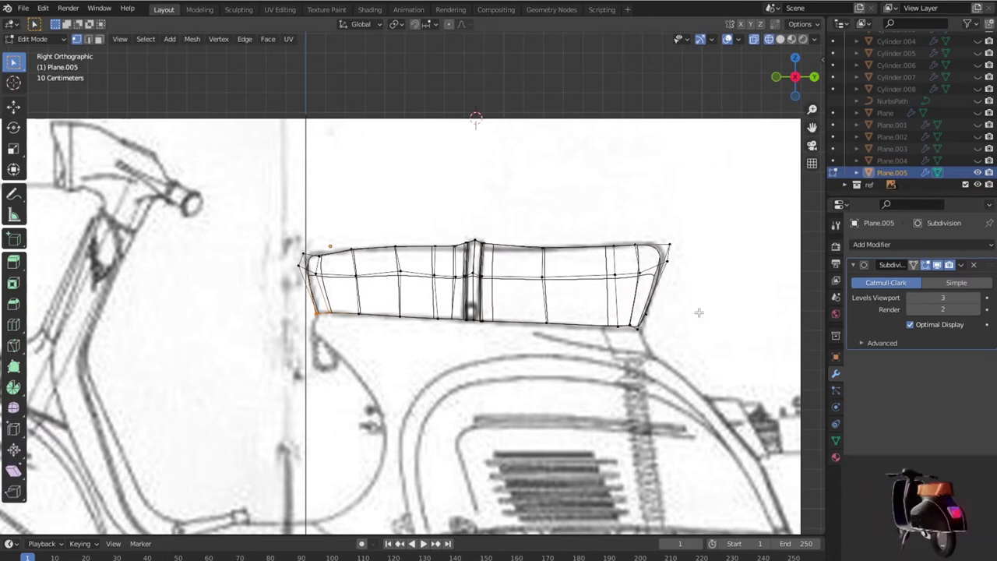
left_click(639, 291)
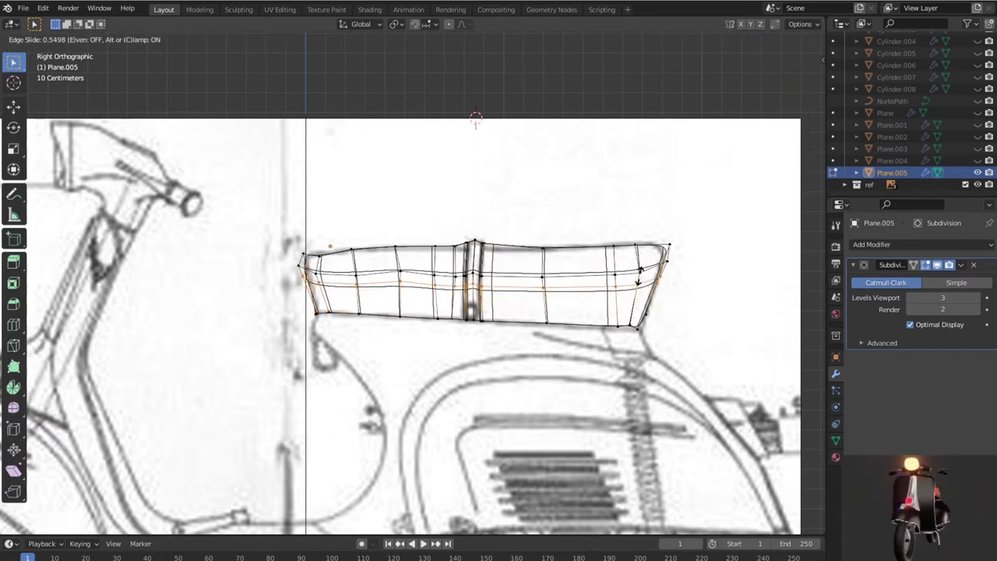
left_click(637, 269)
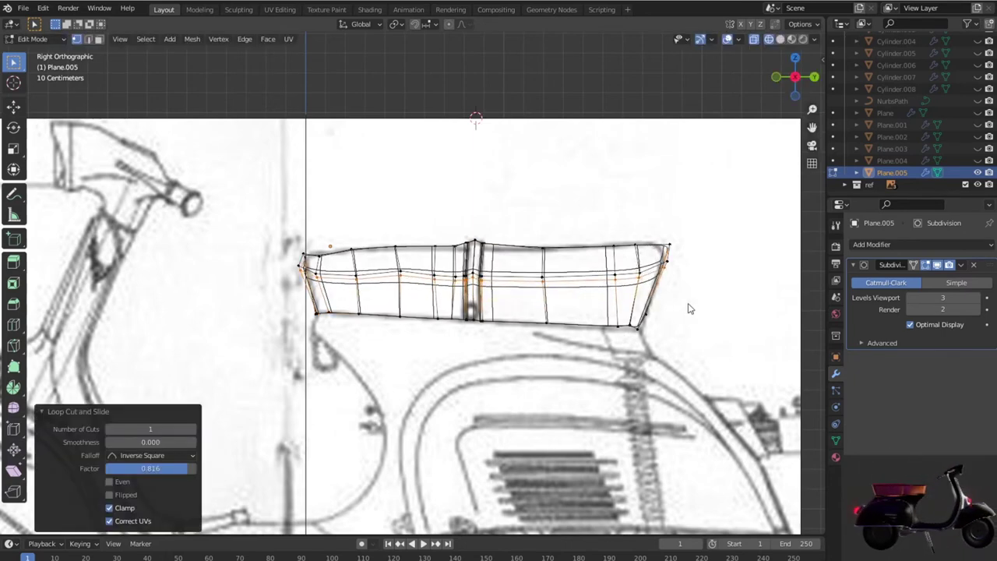
key("Tab")
key("shift+z")
Step: Unhide the red Plane.004 body panel and frame it with the seat from the side
mouse_move(716, 320)
middle_mouse_down()
mouse_move(644, 345)
mouse_move(599, 343)
mouse_move(584, 329)
mouse_move(628, 296)
mouse_move(688, 289)
mouse_move(712, 300)
mouse_move(669, 246)
mouse_move(675, 272)
middle_mouse_up()
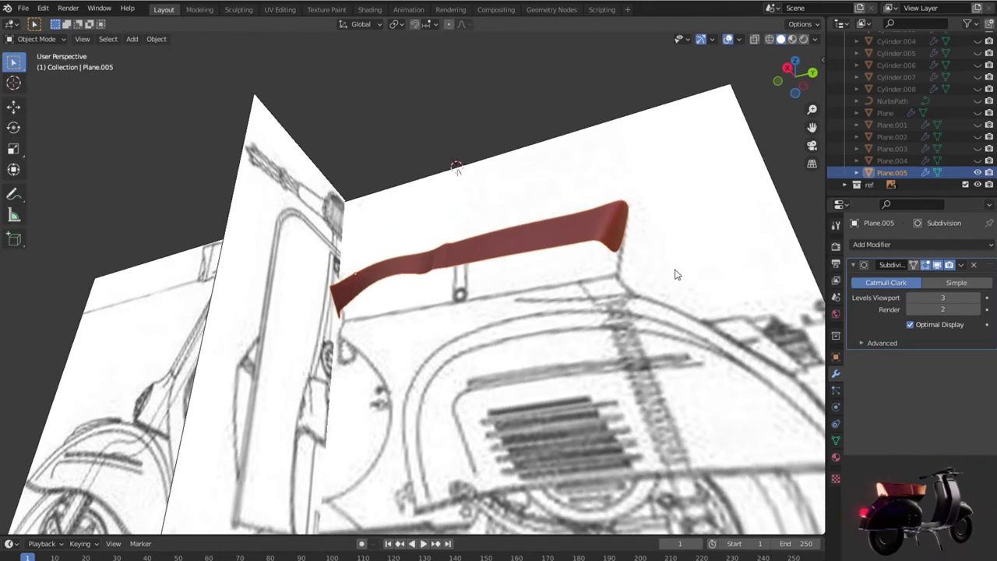
left_click(978, 160)
mouse_move(767, 339)
middle_mouse_down()
mouse_move(748, 327)
mouse_move(765, 338)
middle_mouse_up()
key("KP_1")
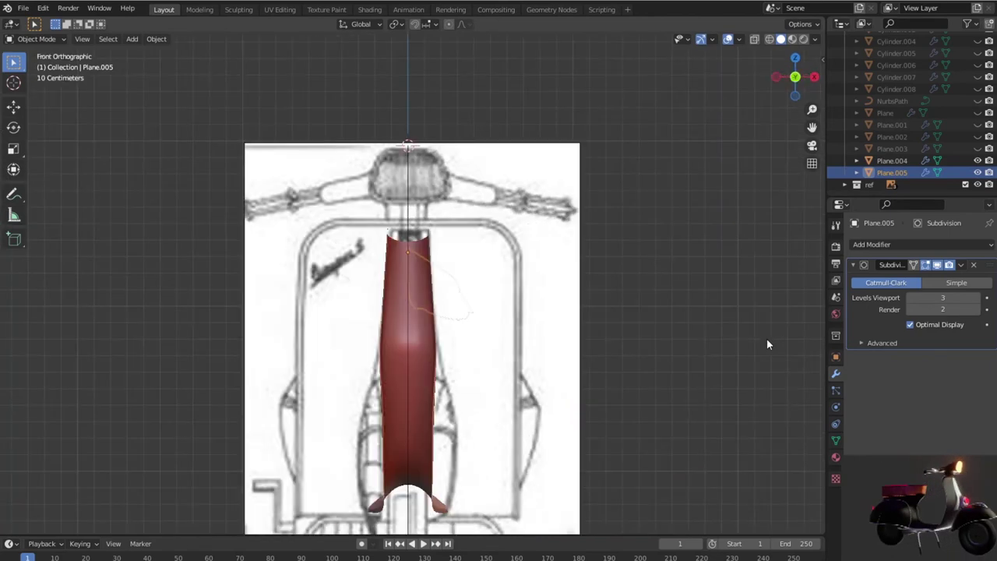
key("KP_3")
scroll(731, 355, "up", 3)
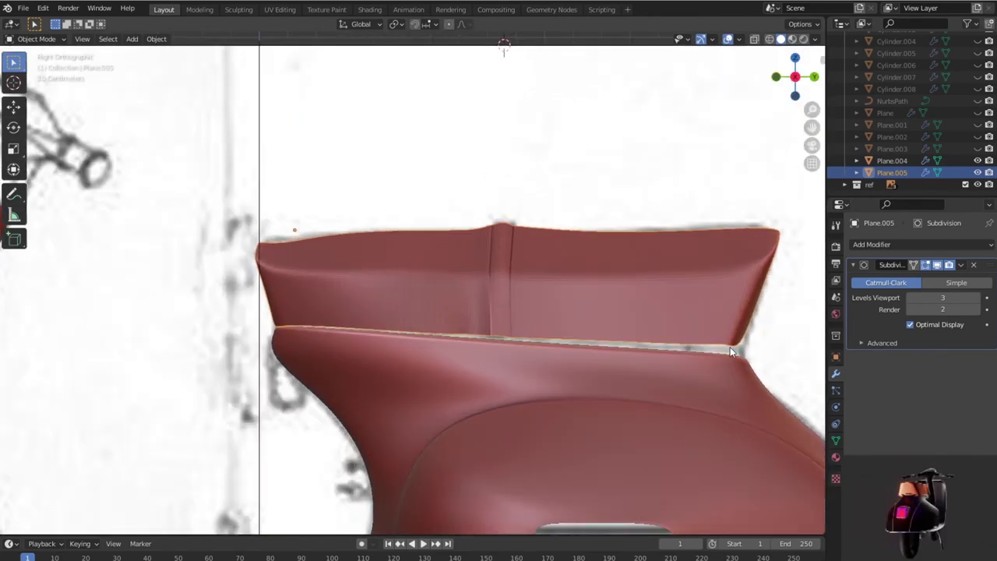
middle_click_drag(740, 343, 696, 329, "shift")
Step: Extrude the seat's bottom edge loop in place and lower it toward the red body panel
key("Tab")
scroll(660, 383, "up", 2)
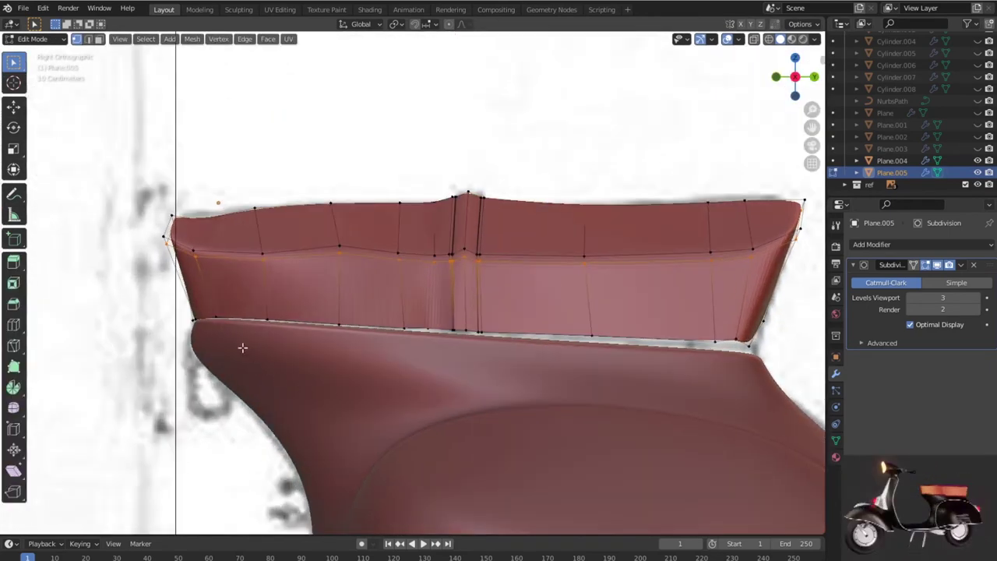
left_click(192, 311, "alt")
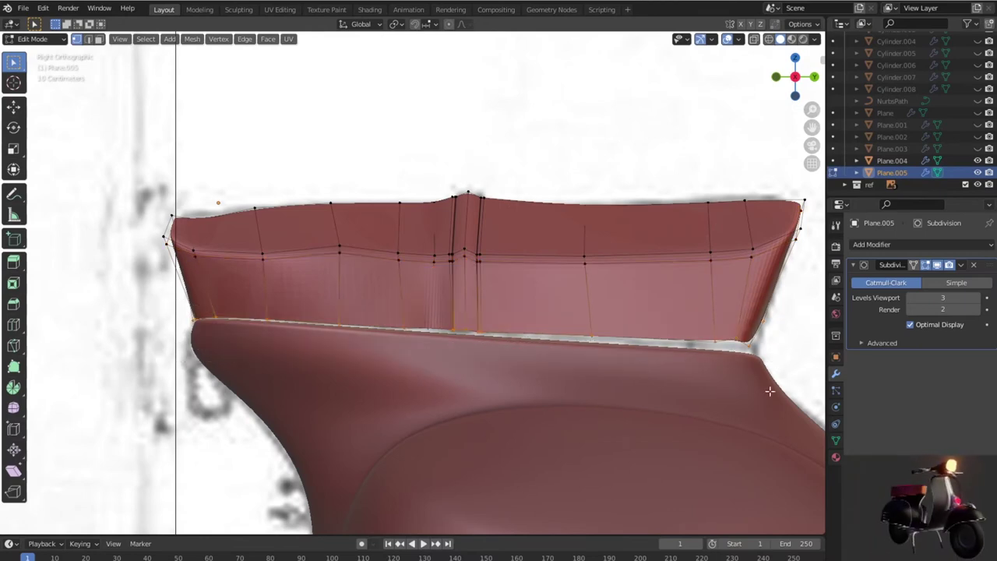
key("e")
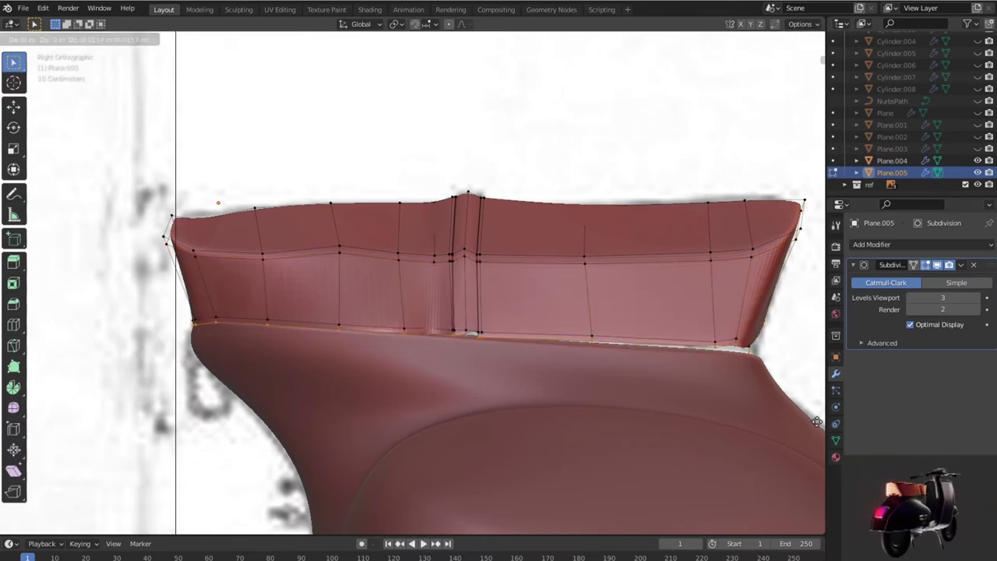
key("Escape")
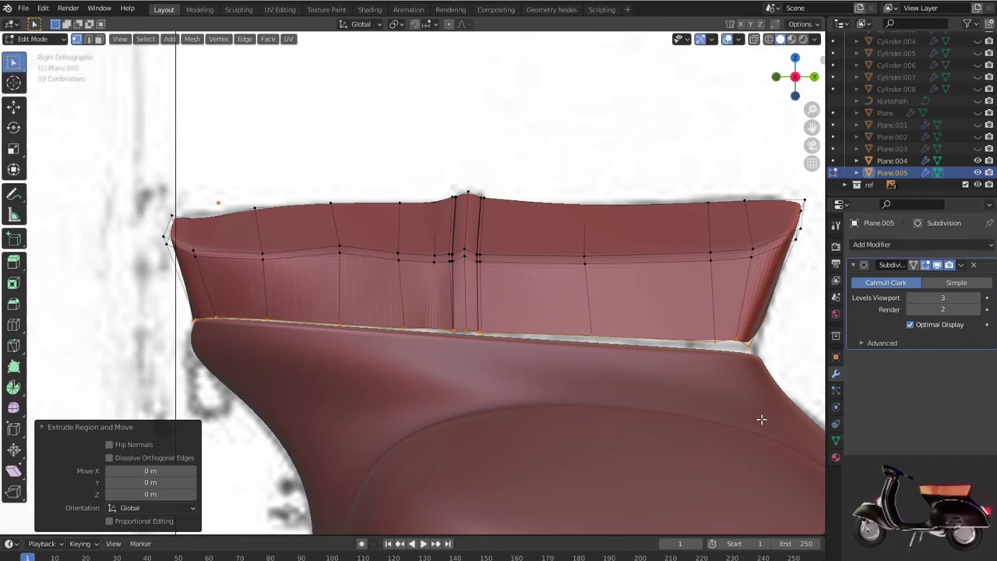
key("ctrl+z")
key("2")
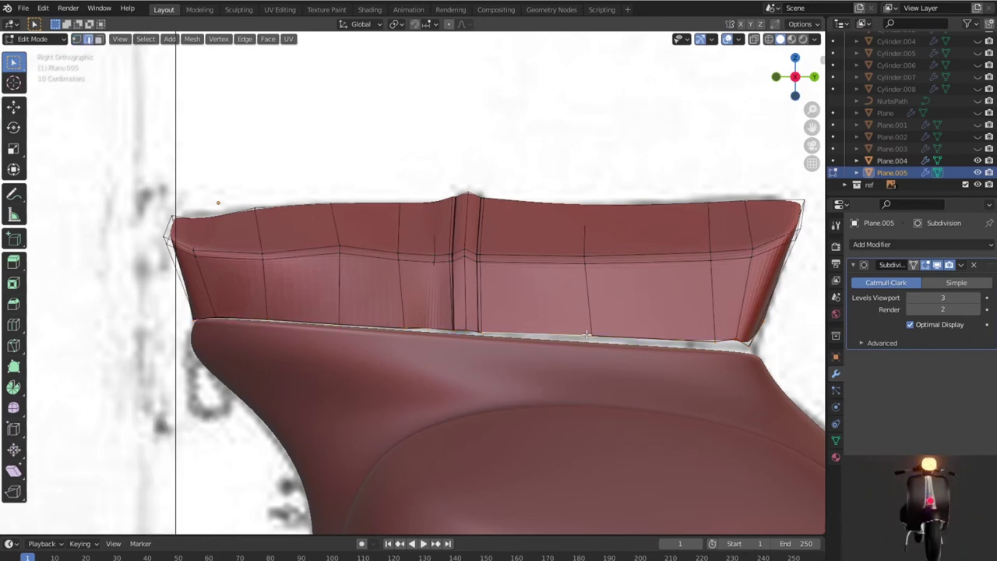
key("e")
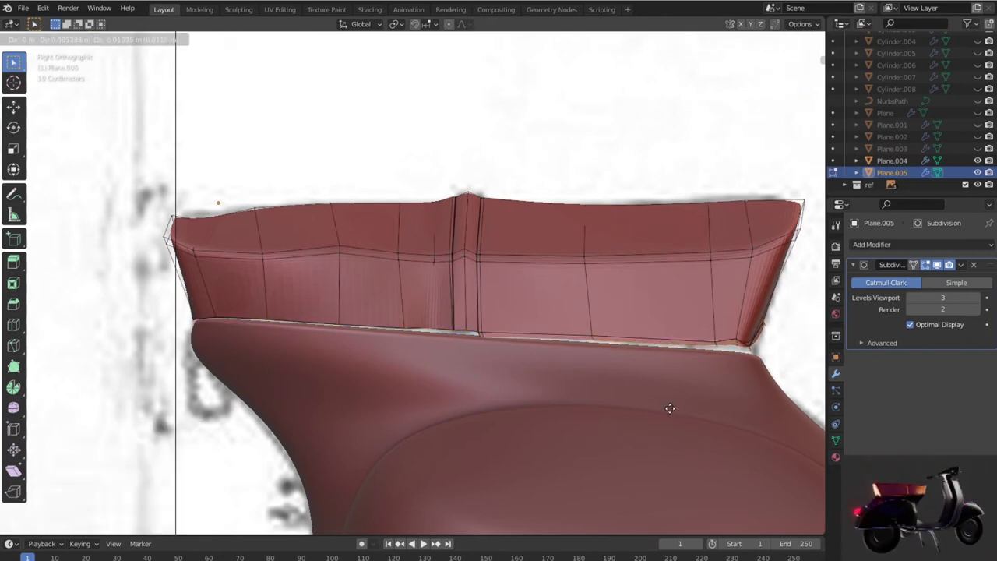
key("Escape")
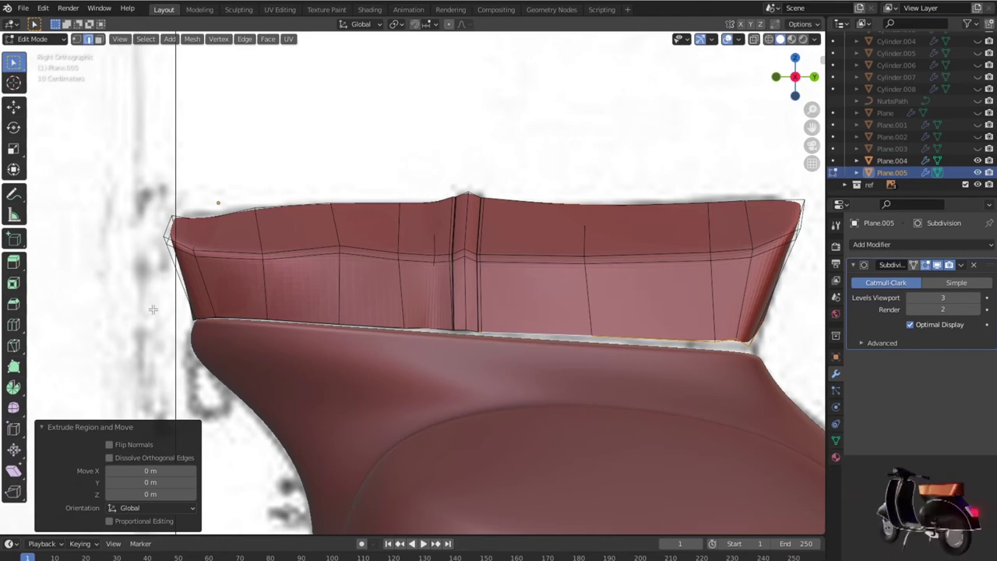
key("shift+z")
key("ctrl+z")
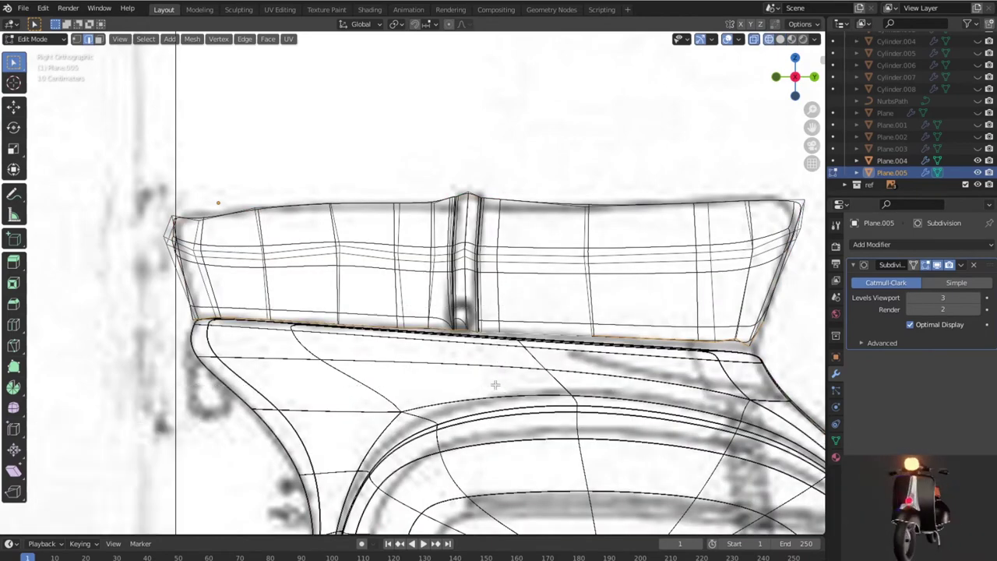
key("g")
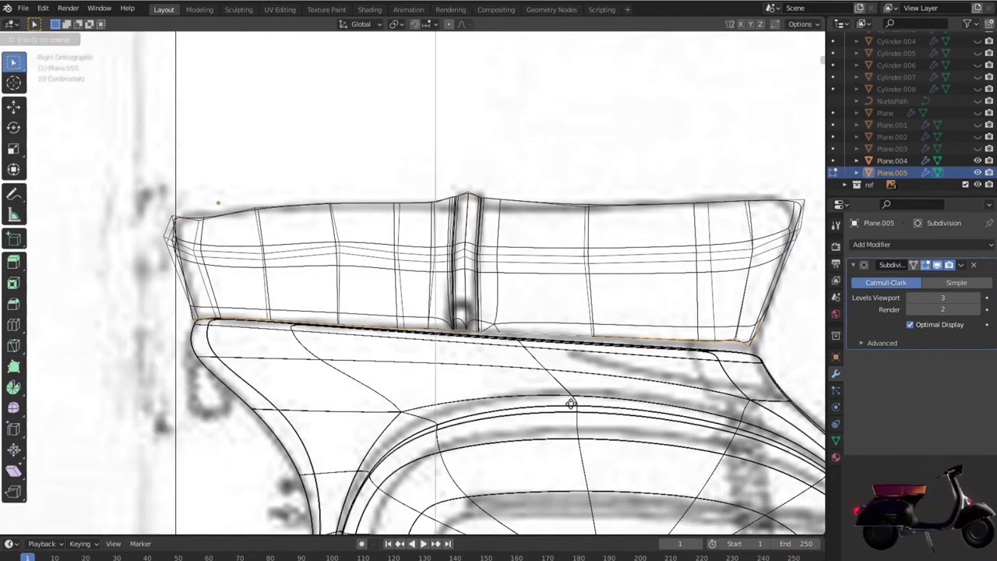
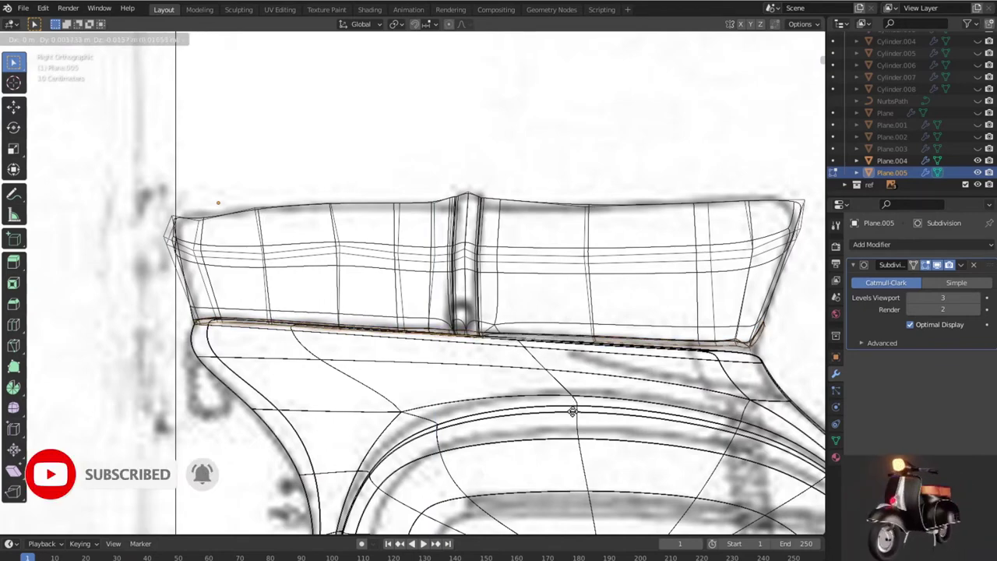
Step: Confirm the extruded lower edge and flatten it level with S Z 0
left_click(572, 409)
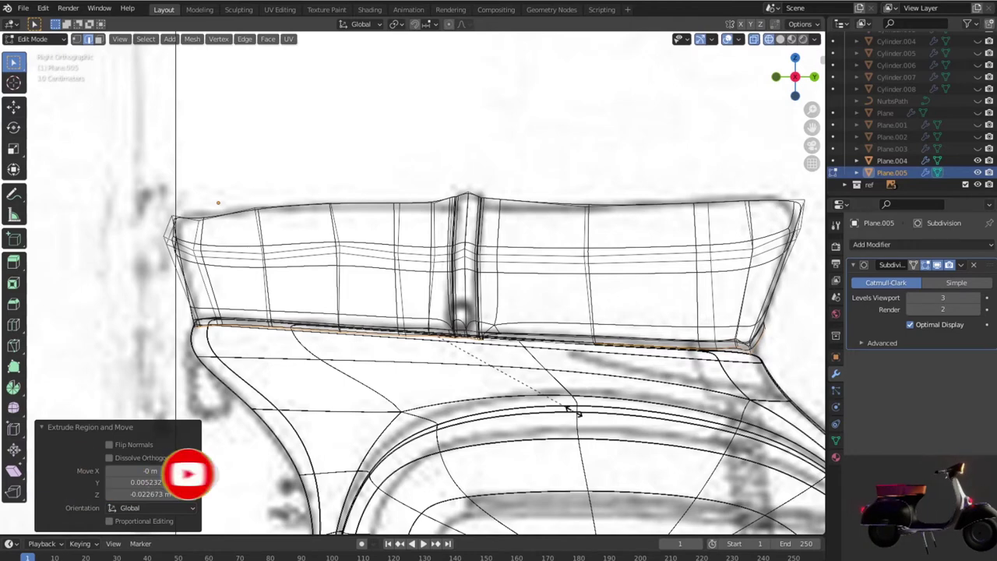
type("sz")
type("0")
key("Return")
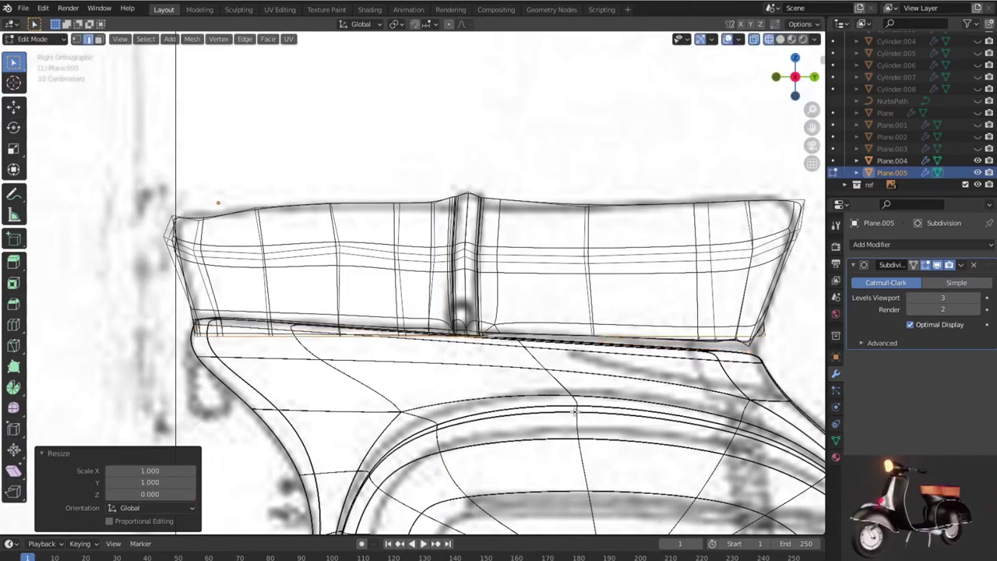
key("shift+z")
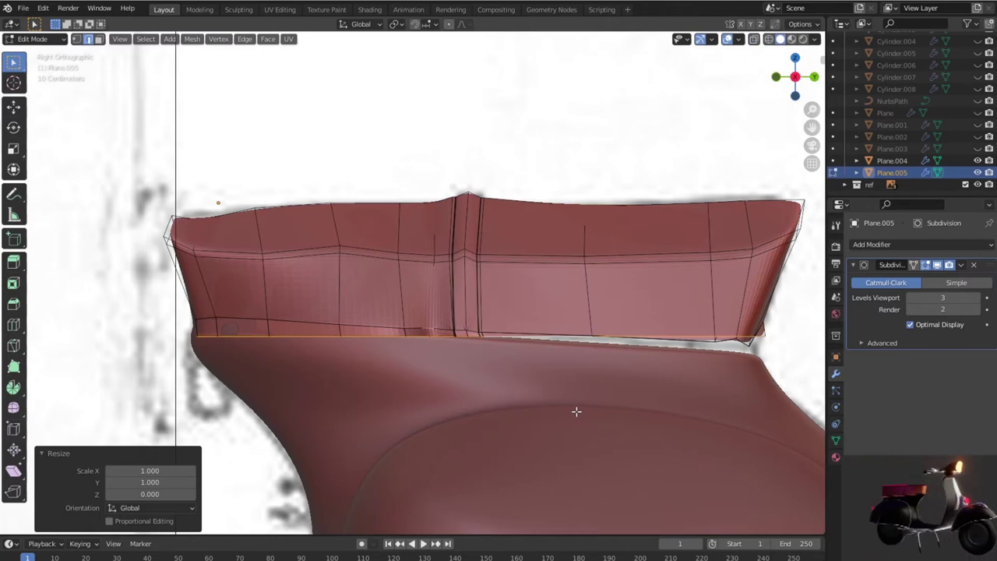
Step: Tilt the edge loop about 3.56° and nudge it vertically to meet the body below
key("r")
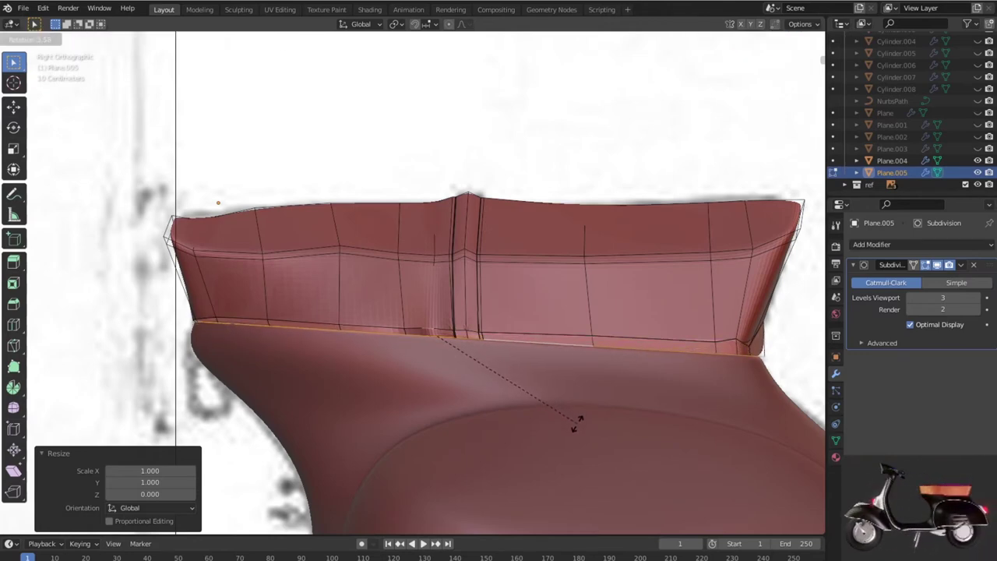
left_click(577, 423)
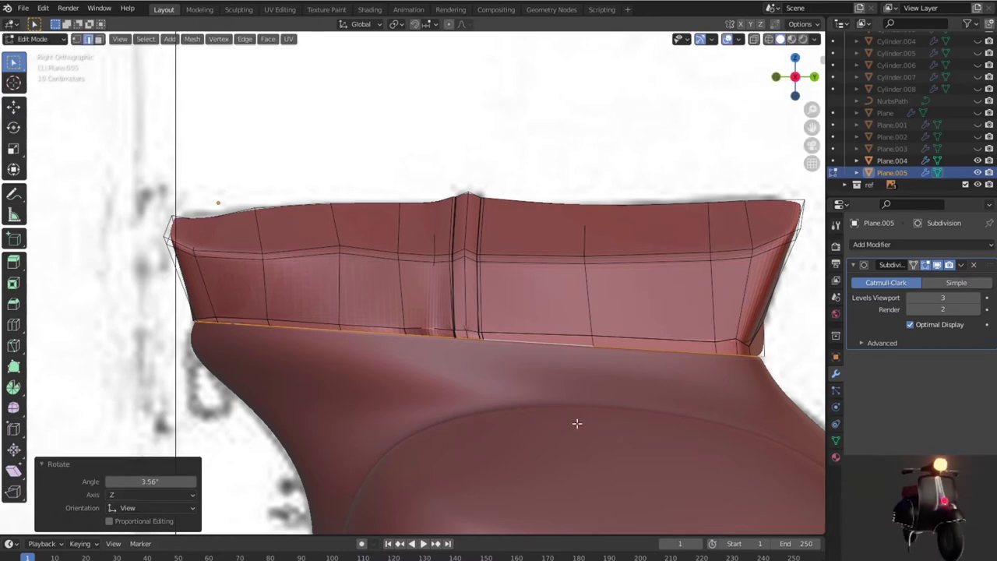
key("g")
key("z")
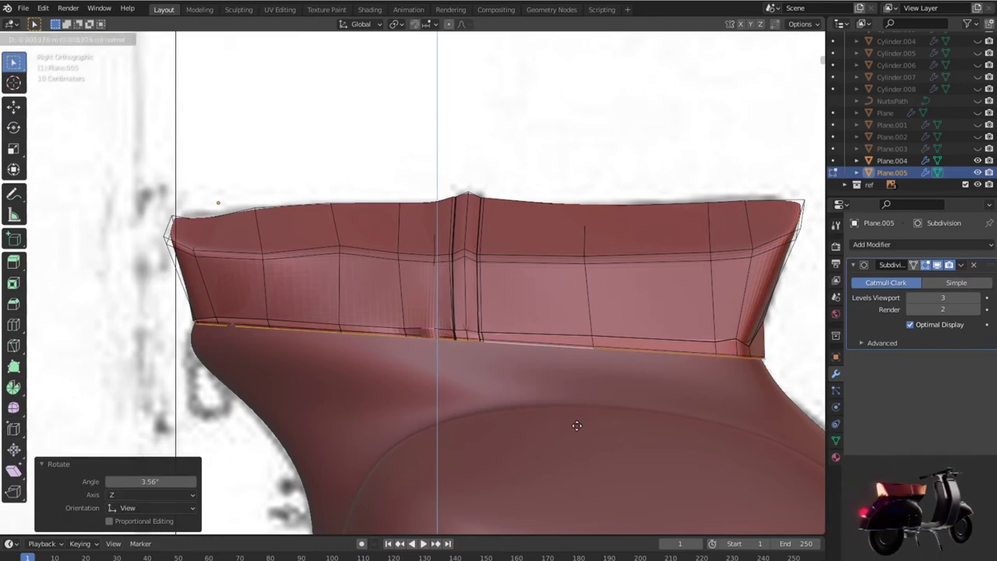
left_click(576, 424)
Step: Return to Object Mode, deselect the housing and orbit around the scooter
key("Tab")
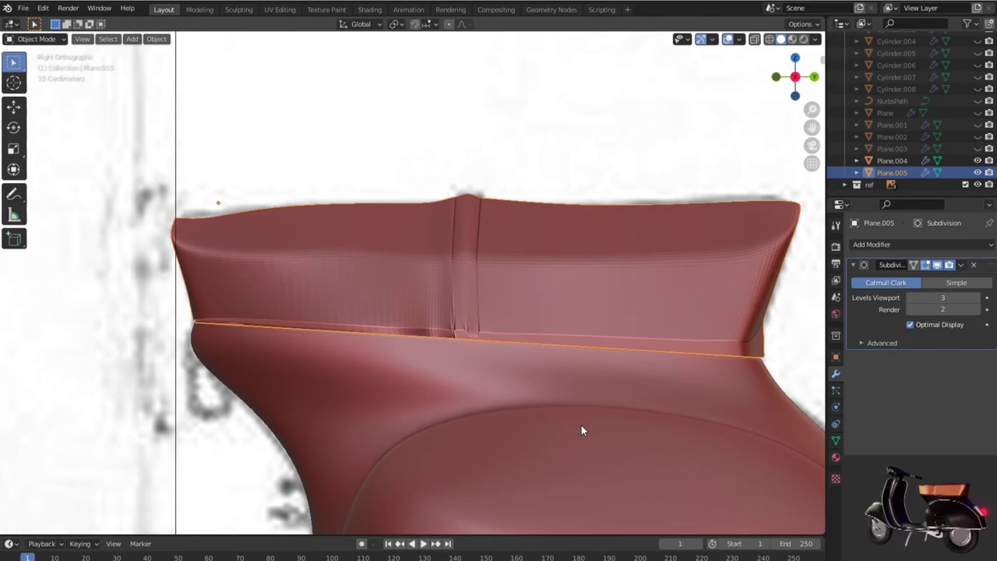
scroll(581, 425, "down", 5)
middle_click_drag(572, 399, 636, 434)
left_click(734, 370)
mouse_move(734, 370)
middle_mouse_down()
mouse_move(617, 337)
mouse_move(663, 345)
mouse_move(666, 366)
mouse_move(595, 400)
mouse_move(557, 296)
mouse_move(580, 295)
mouse_move(550, 306)
middle_mouse_up()
Step: Remove the housing's Subdivision modifier and switch to vertex selection in Edit Mode
key("Tab")
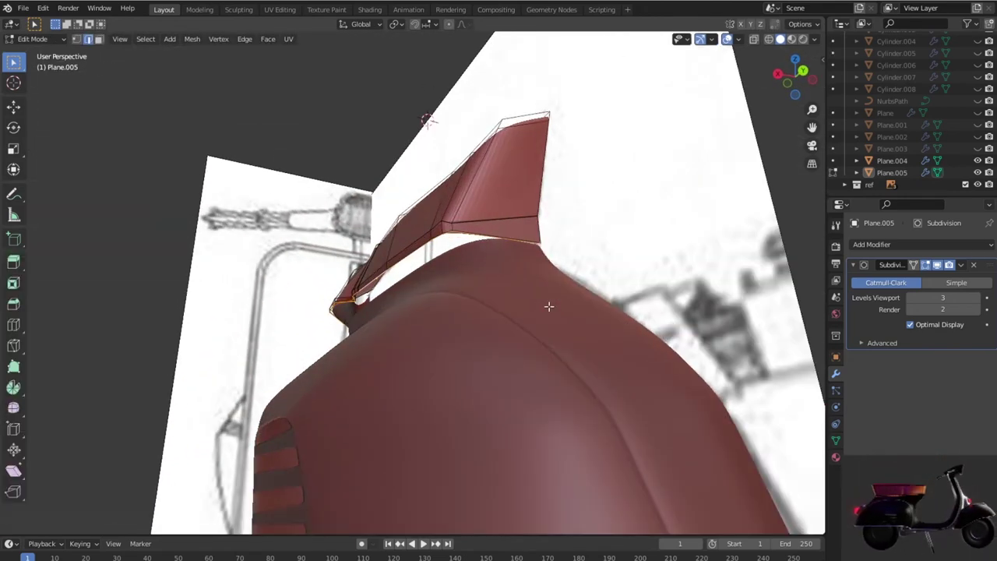
mouse_move(549, 307)
middle_mouse_down()
mouse_move(578, 294)
mouse_move(610, 312)
mouse_move(421, 354)
middle_mouse_up()
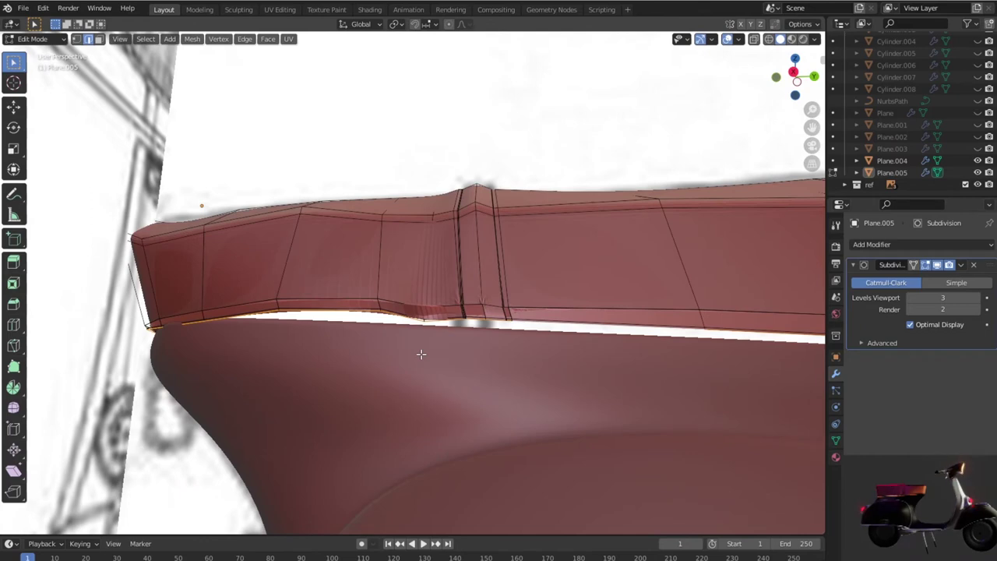
key("1")
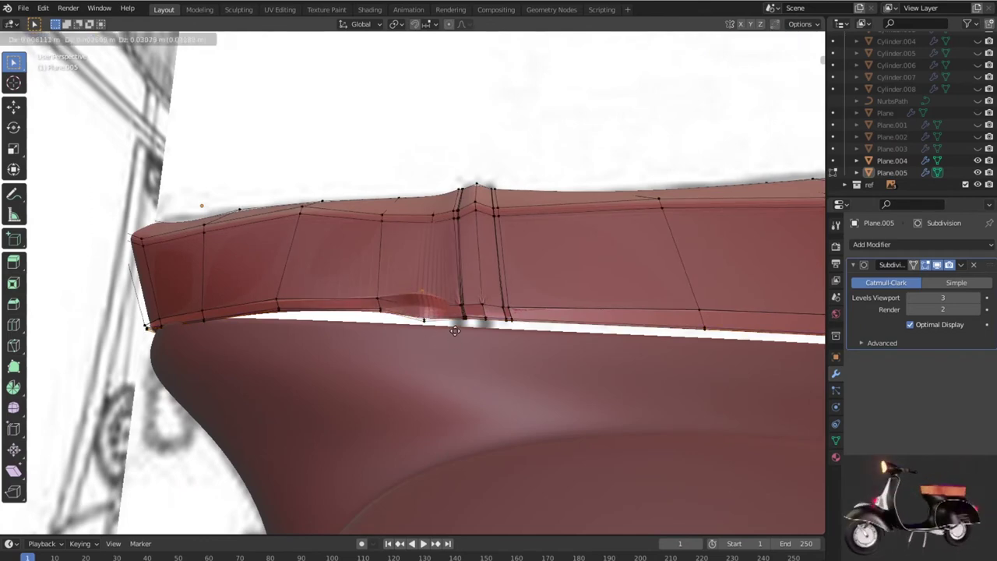
left_click(973, 265)
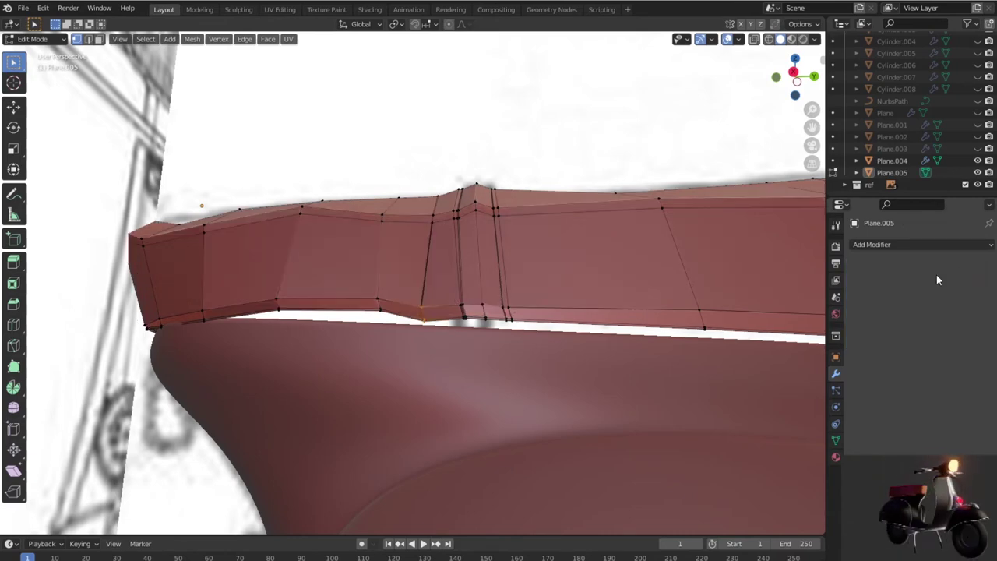
Step: Zoom in on the lower rim and select its horizontal edge, dismissing the delete menu
scroll(421, 337, "up", 1)
scroll(421, 337, "up", 1)
scroll(424, 338, "up", 1)
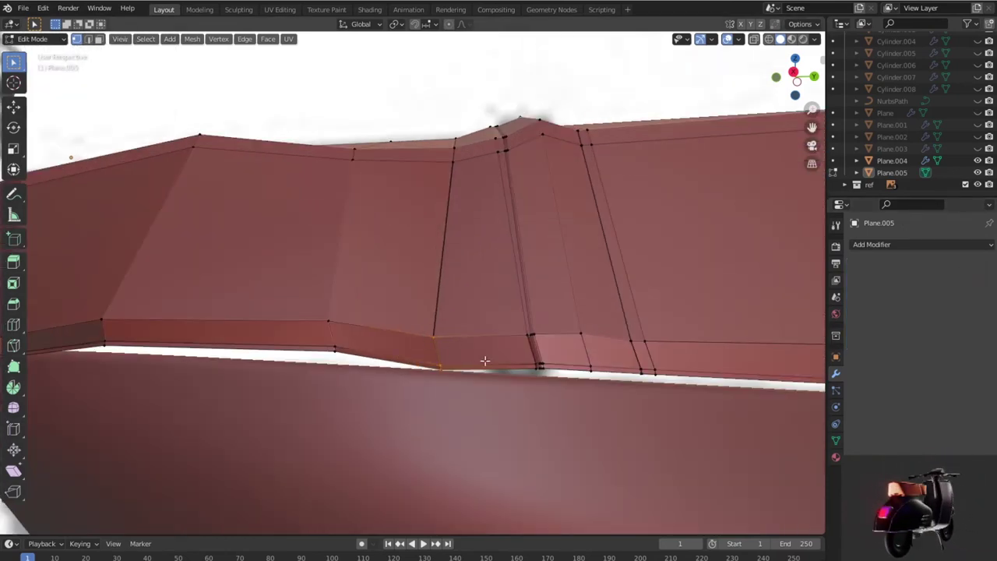
scroll(486, 361, "up", 2)
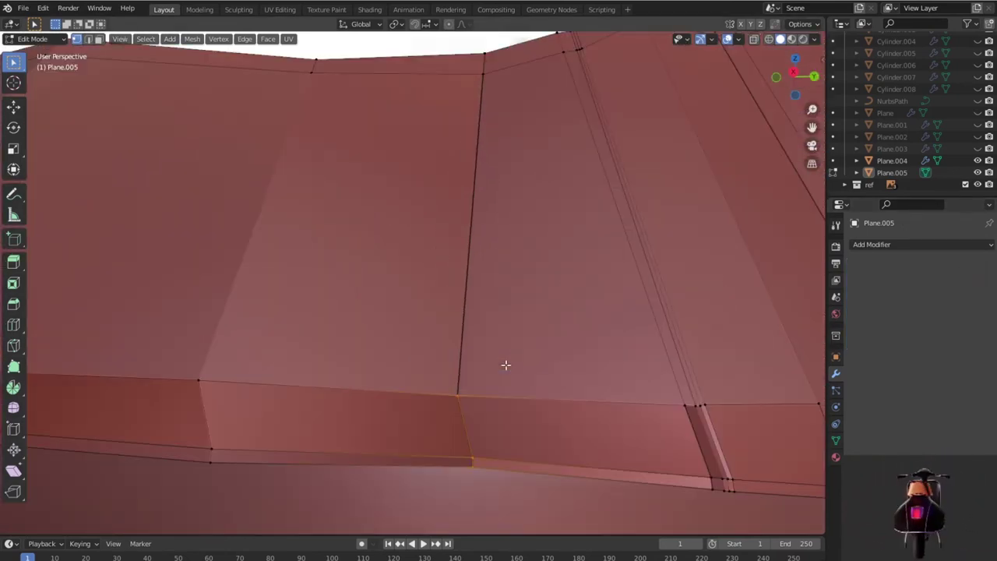
left_click(465, 387)
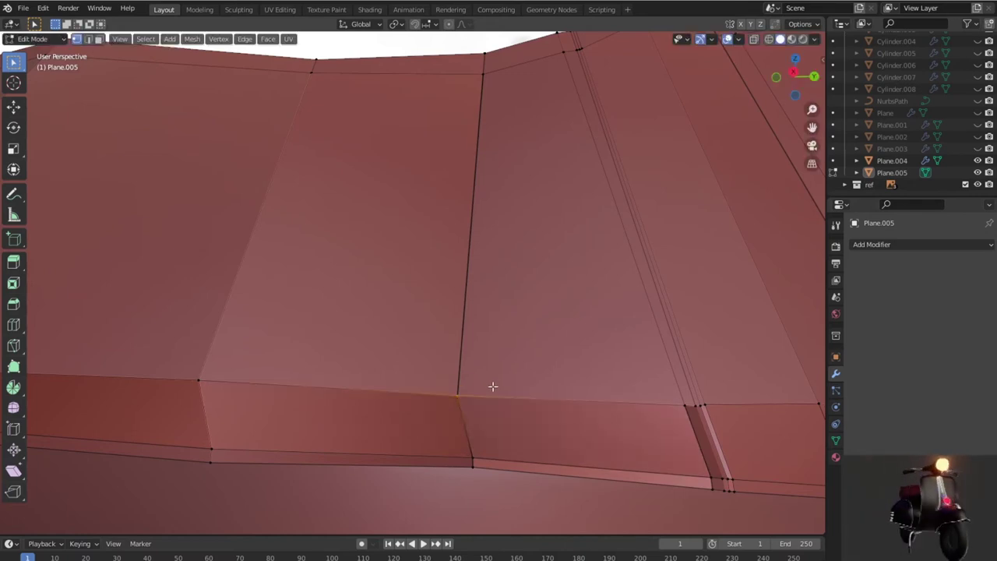
key("x")
left_click(491, 387)
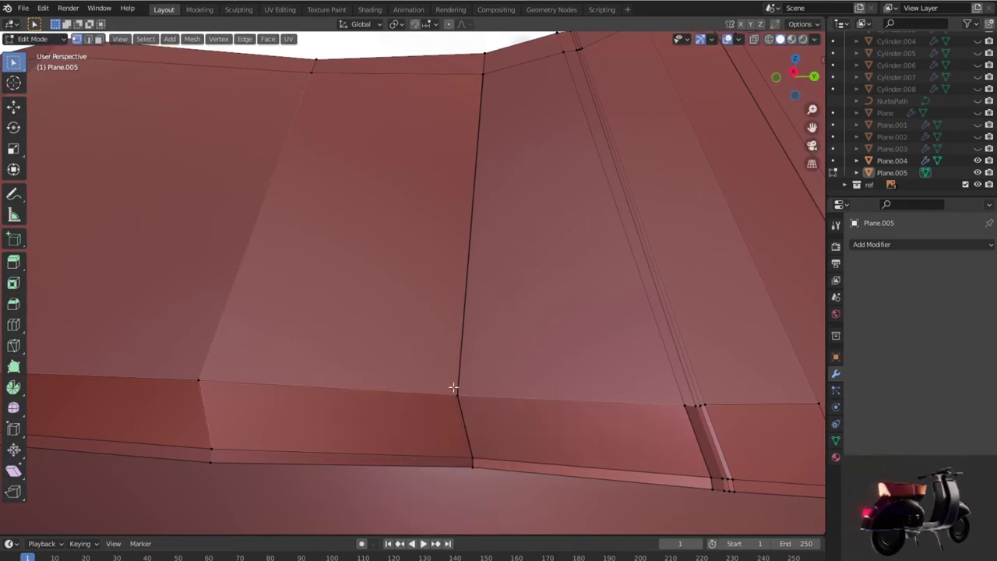
Step: Select the rim's vertical and lower edges, cancelling trial moves and deletions
left_click(459, 392)
key("g")
key("Escape")
left_click(471, 452, "alt")
key("g")
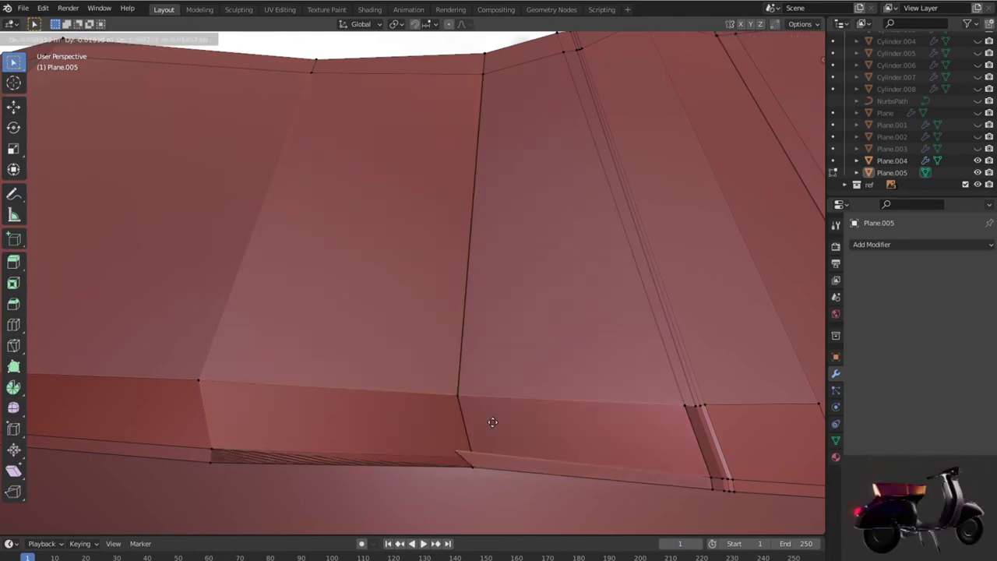
key("Escape")
key("x")
key("Escape")
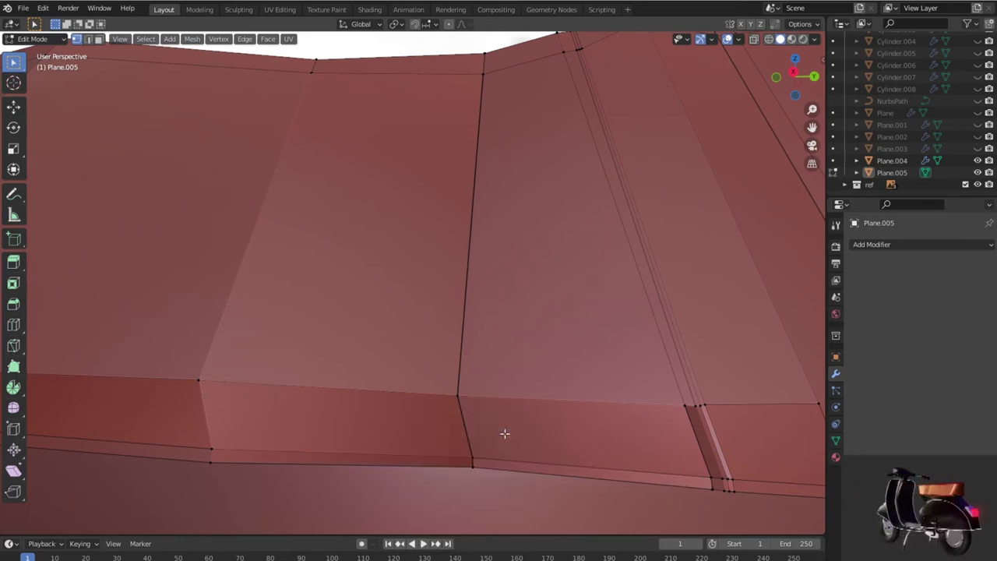
Step: Delete the stray vertex on the lower rim
left_click(472, 468)
key("x")
left_click(475, 434)
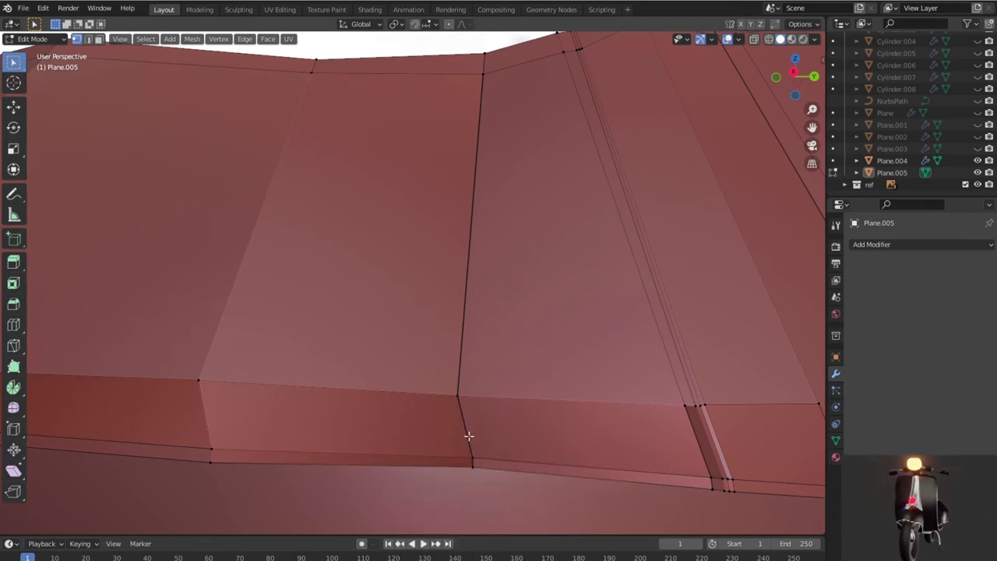
Step: Merge the remaining seam vertices At Center in three groups to close the gaps
left_click_drag(439, 390, 483, 416, "shift")
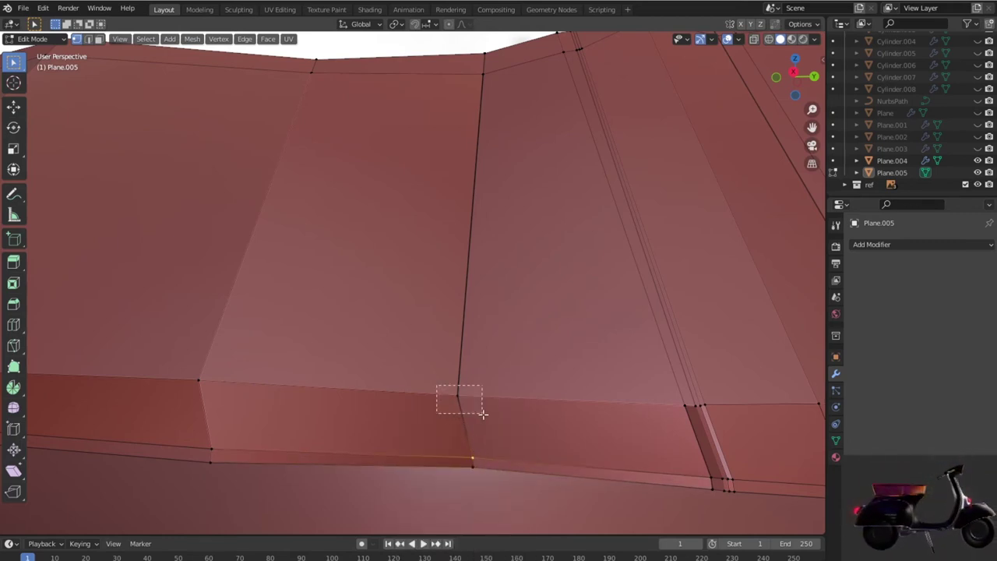
key("m")
left_click(481, 413)
mouse_move(461, 445)
left_mouse_down("shift")
mouse_move(488, 464)
mouse_move(460, 460)
left_mouse_up("shift")
key("m")
left_click(489, 463)
key("m")
left_click(462, 465)
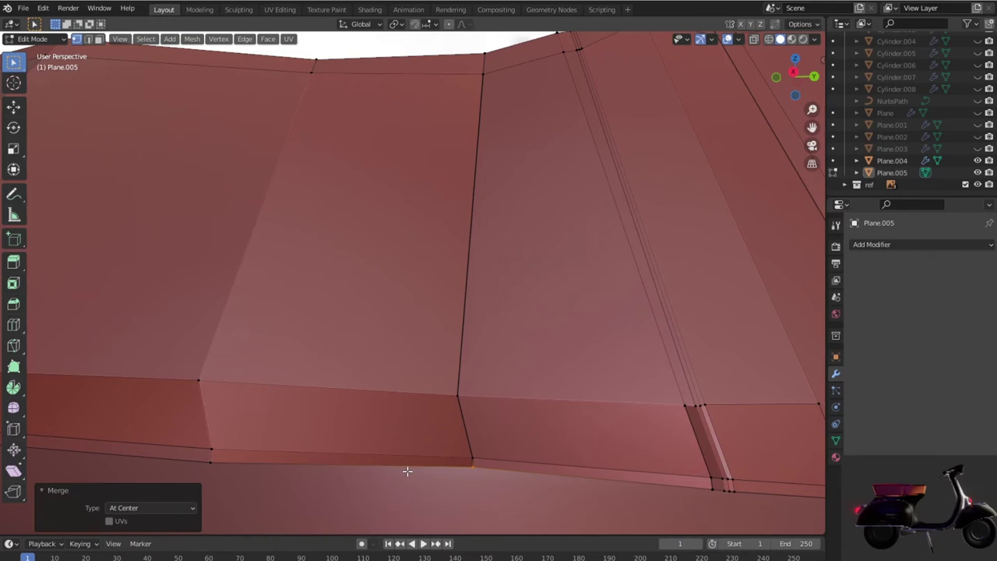
key("shift+z")
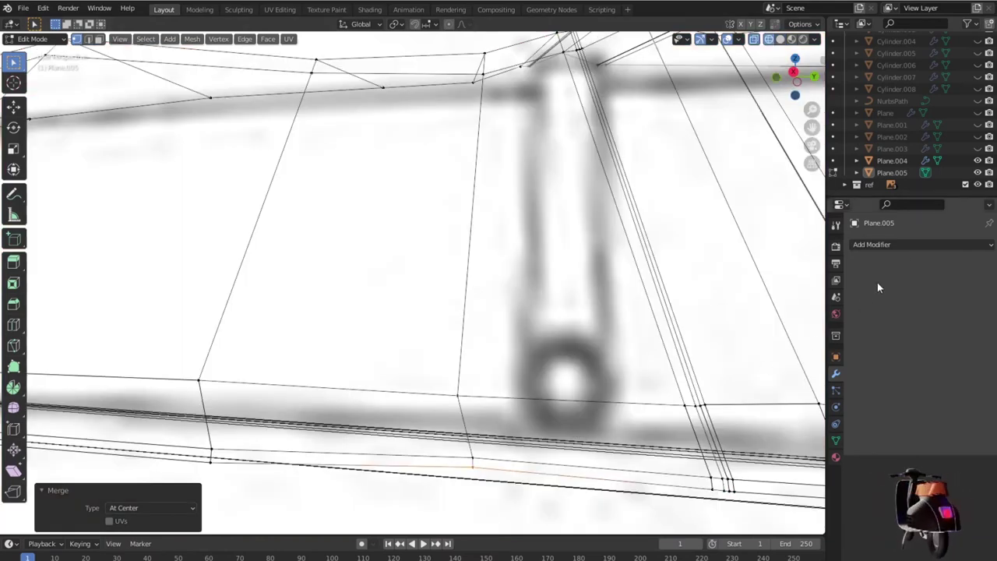
Step: Add a Subdivision Surface modifier to the housing and apply Shade Smooth
left_click(909, 246)
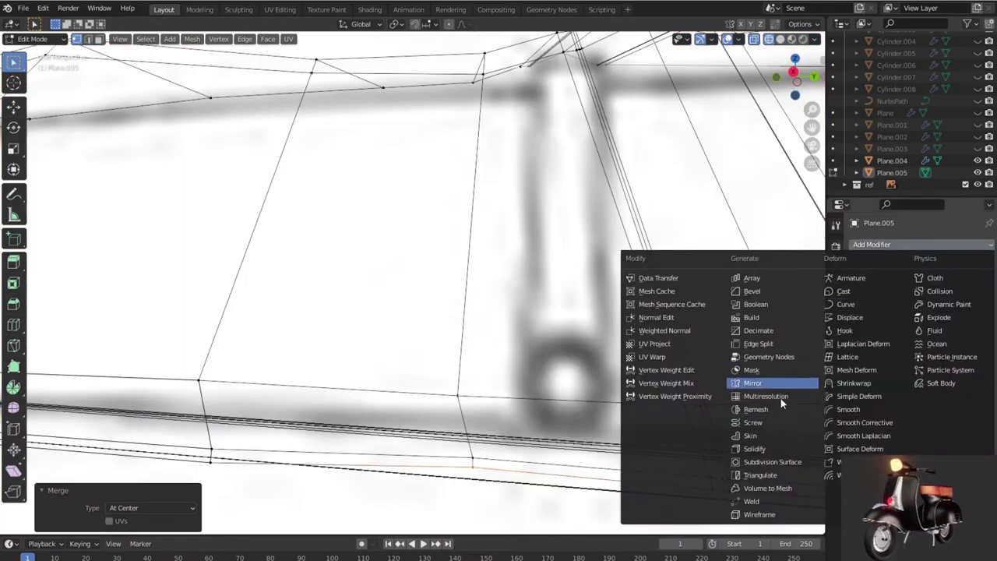
left_click(767, 463)
key("Tab")
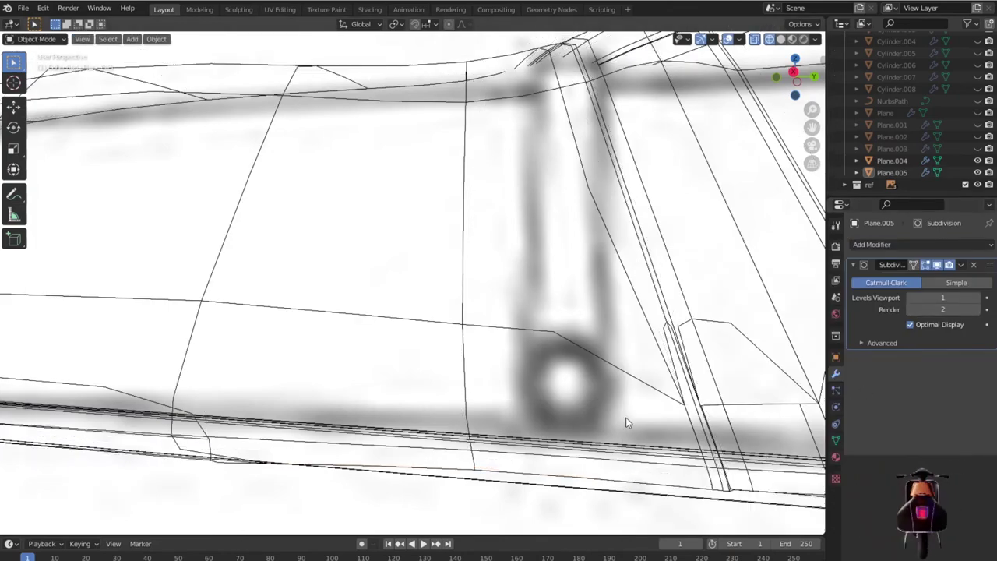
key("shift+z")
scroll(589, 402, "down", 5)
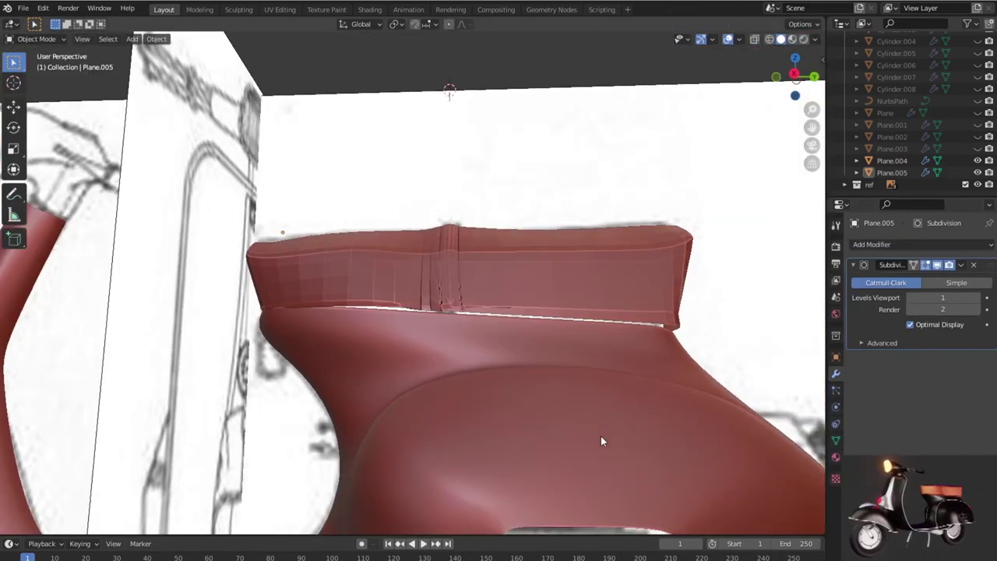
middle_click_drag(600, 435, 596, 447)
middle_click_drag(573, 414, 565, 318)
right_click(566, 316)
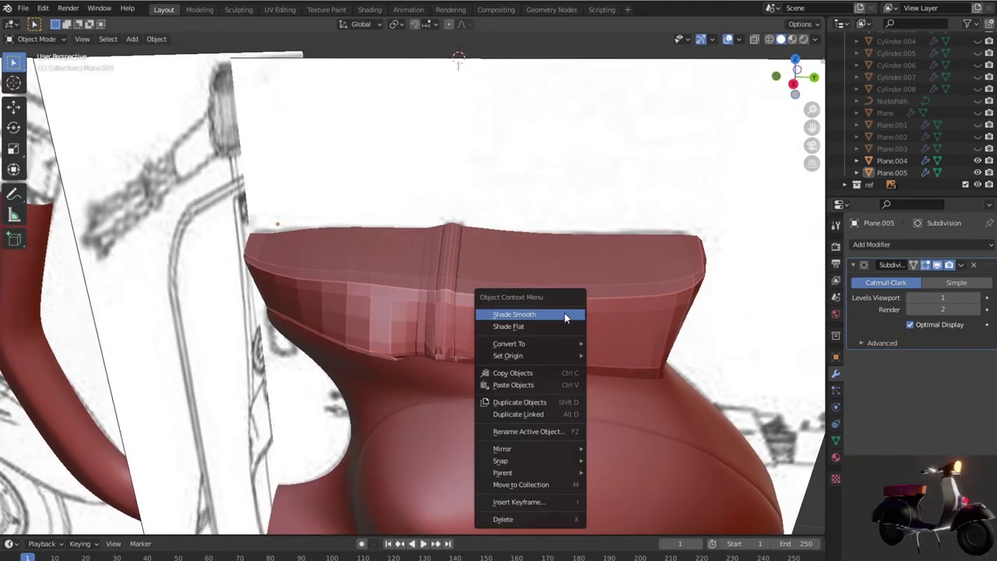
left_click(566, 316)
Step: Raise the viewport subdivision level to 3 with Ctrl+3 and switch to face selection
left_click(976, 298)
key("Tab")
middle_click_drag(685, 374, 623, 367)
key("Tab")
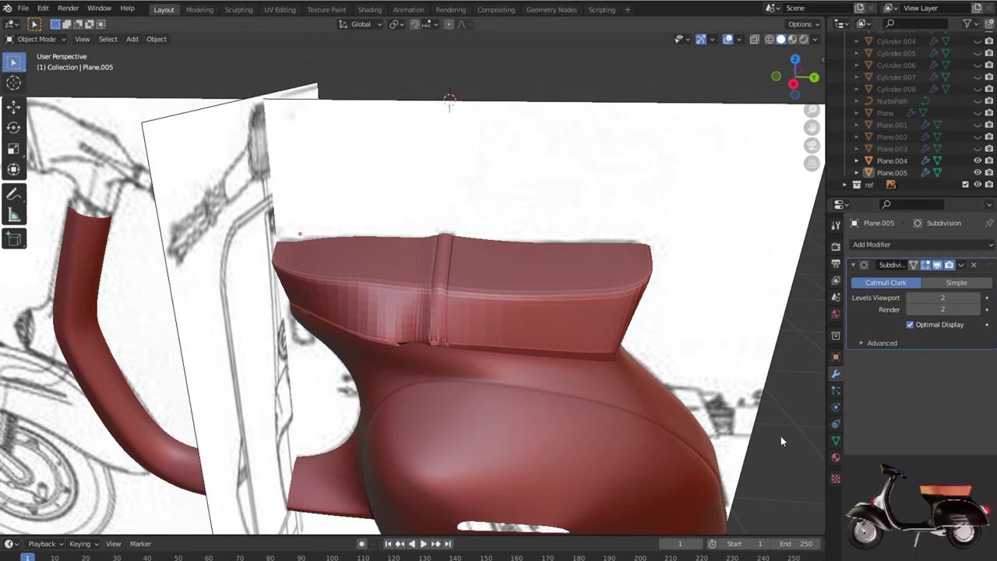
middle_click_drag(754, 457, 637, 351)
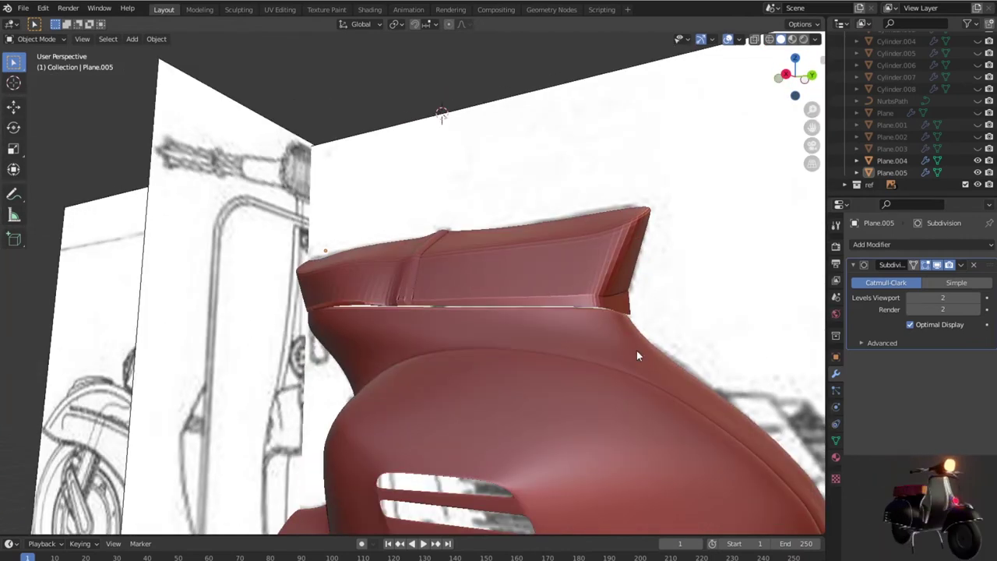
key("Tab")
key("ctrl+3")
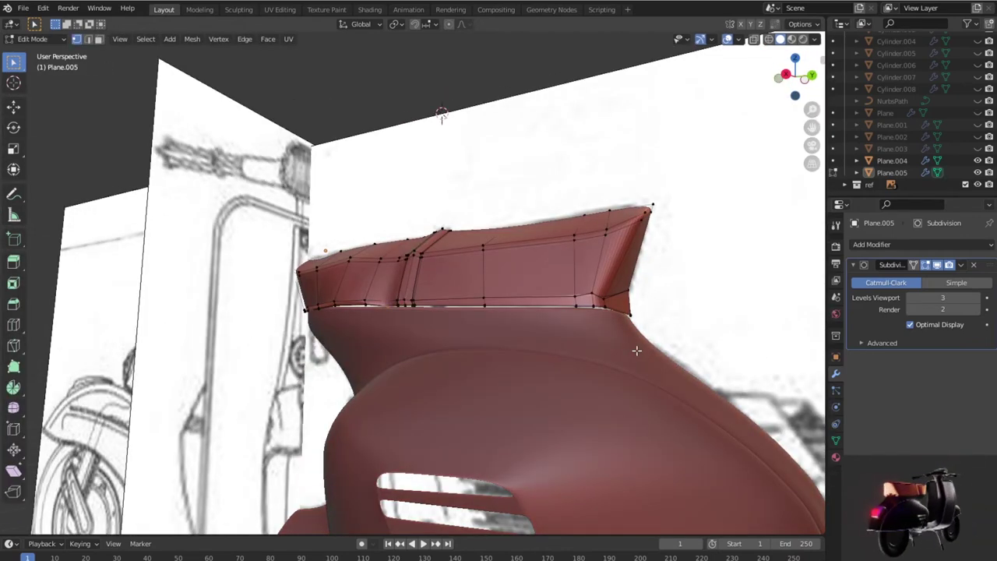
key("3")
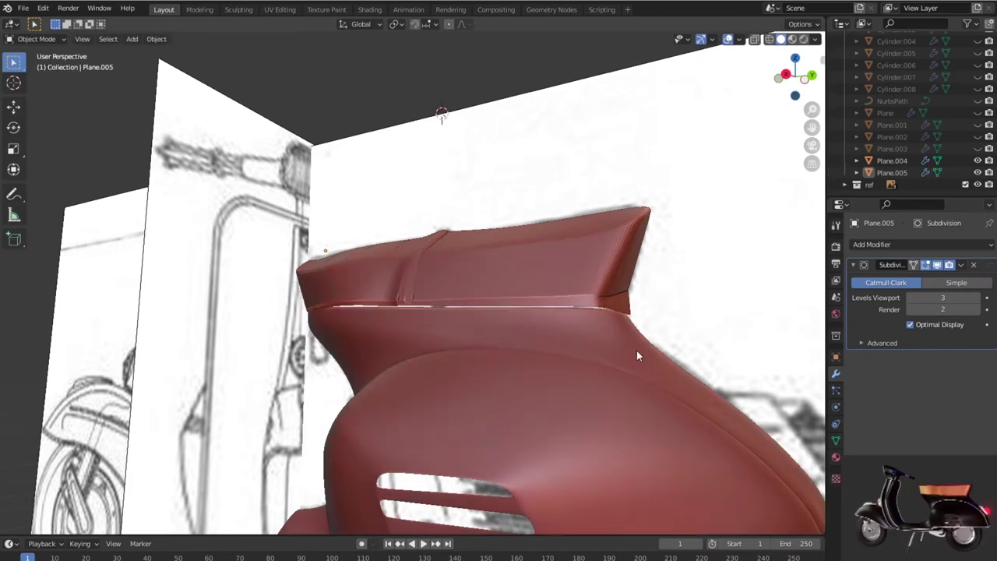
key("Tab")
key("Tab")
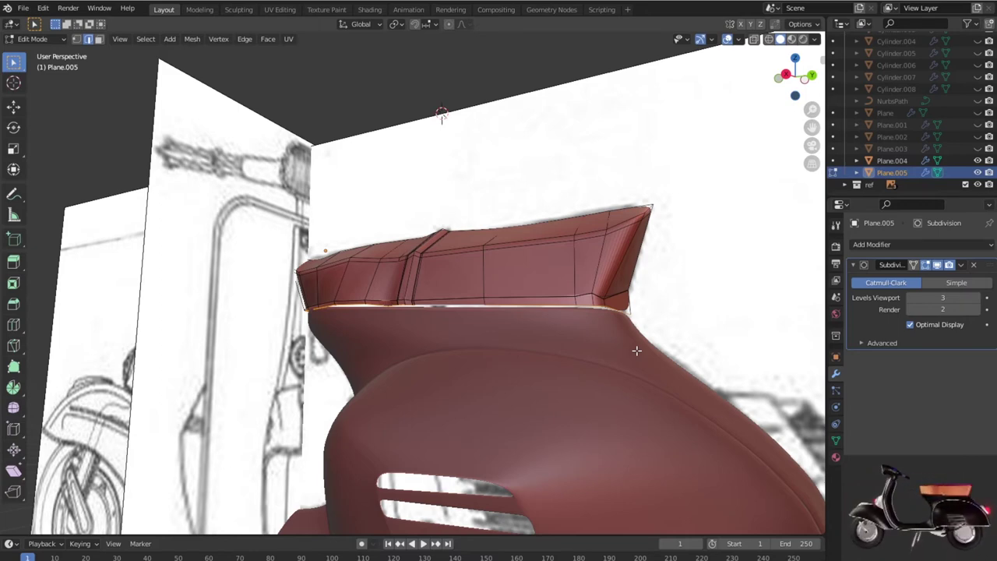
Step: Add a loop cut across the upper piece and slide it toward the lower edge
mouse_move(637, 348)
middle_mouse_down()
mouse_move(630, 335)
mouse_move(555, 320)
middle_mouse_up()
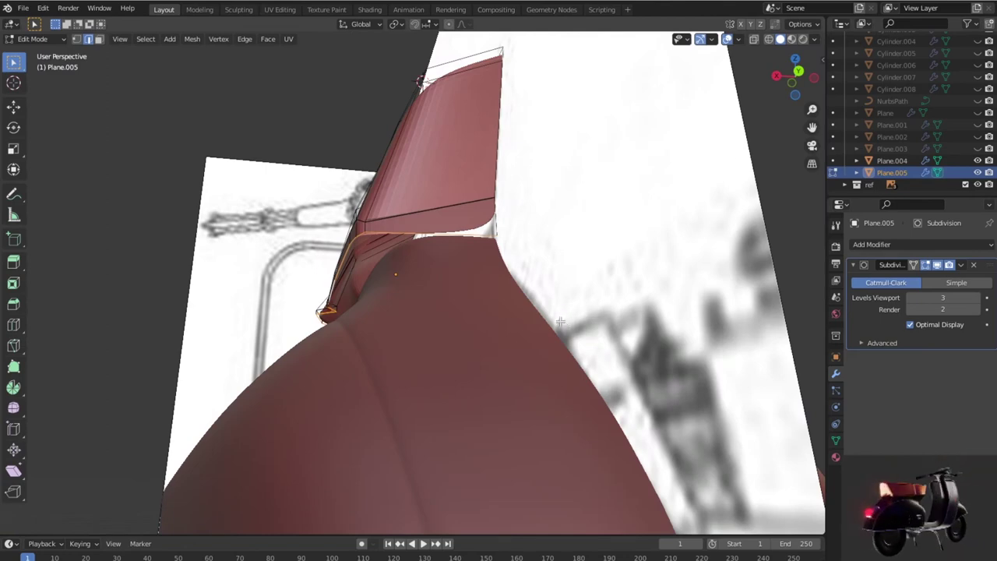
left_click(508, 245, "alt+shift")
key("ctrl+r")
left_click(436, 234)
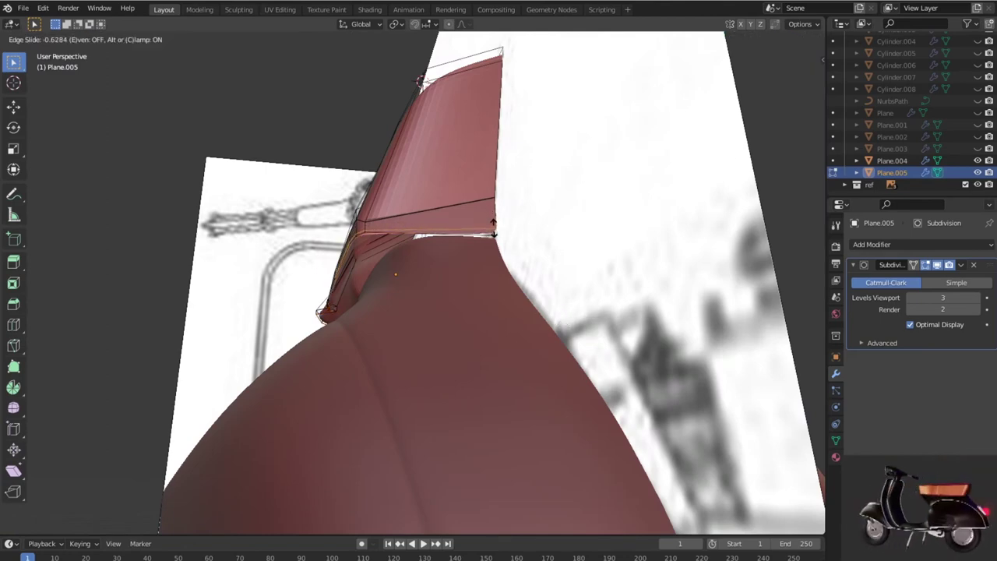
left_click(480, 296)
mouse_move(481, 296)
middle_mouse_down()
mouse_move(548, 327)
mouse_move(546, 366)
middle_mouse_up()
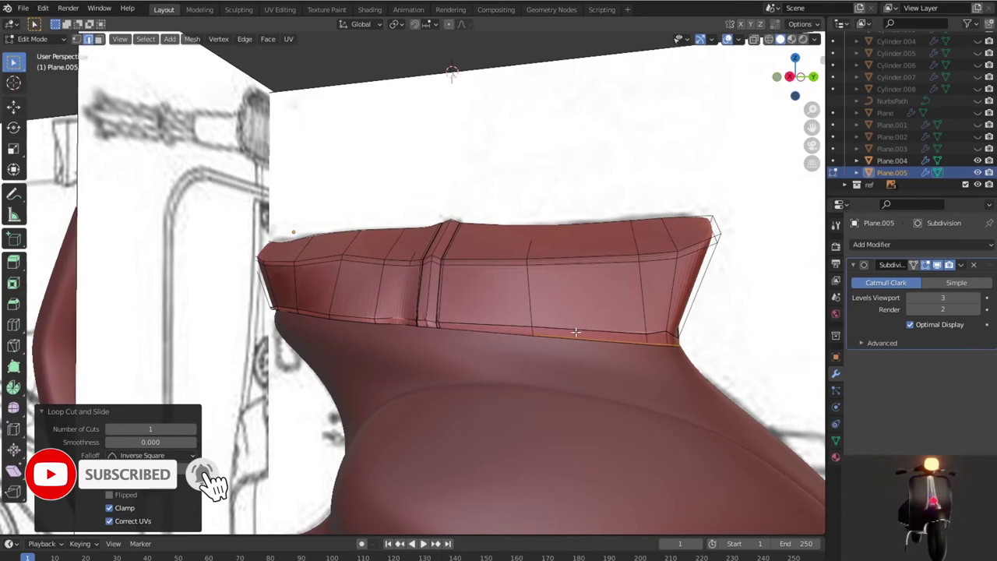
key("Tab")
scroll(537, 376, "up", 3)
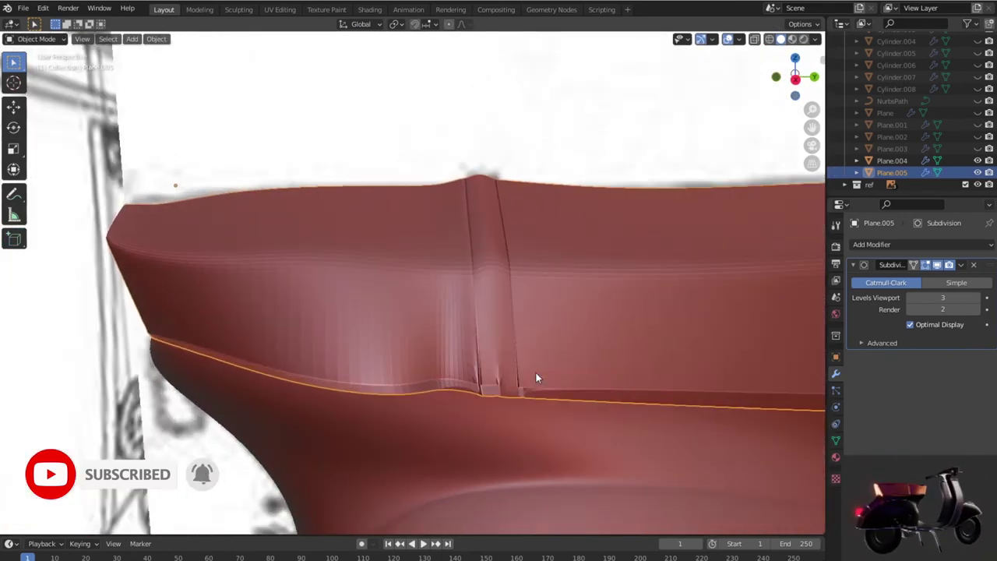
scroll(536, 373, "down", 1)
key("Tab")
Step: Try raising the lower edge loop along Z, cancel it, and inspect the seam gap
key("ctrl+z")
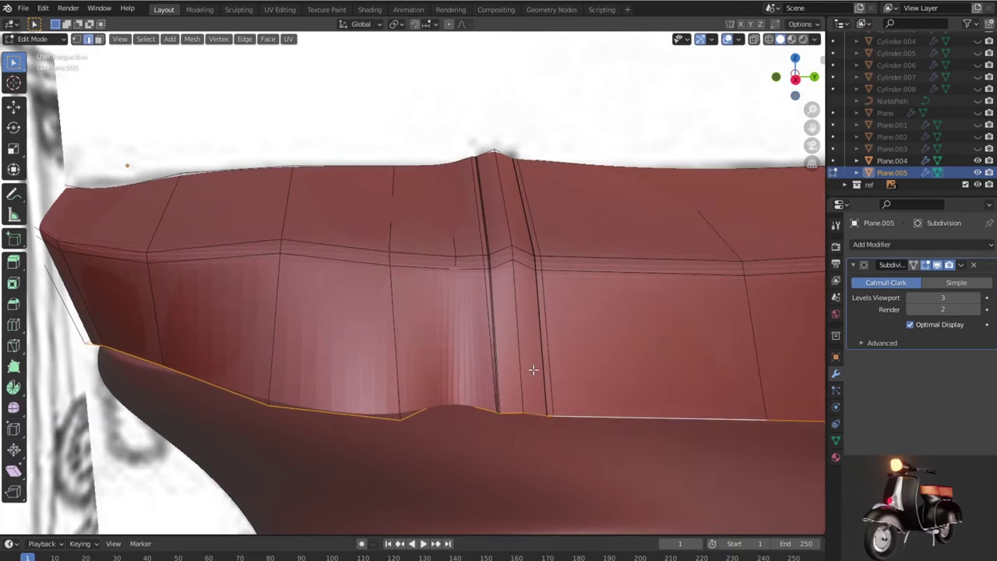
mouse_move(534, 371)
middle_mouse_down()
mouse_move(521, 333)
mouse_move(523, 351)
middle_mouse_up()
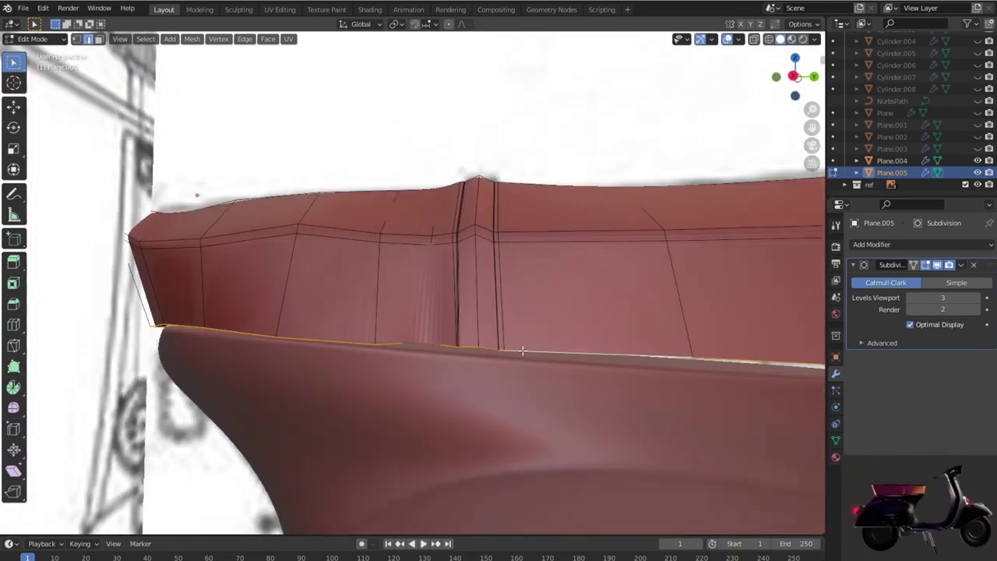
key("g")
key("z")
key("z")
right_click(522, 351)
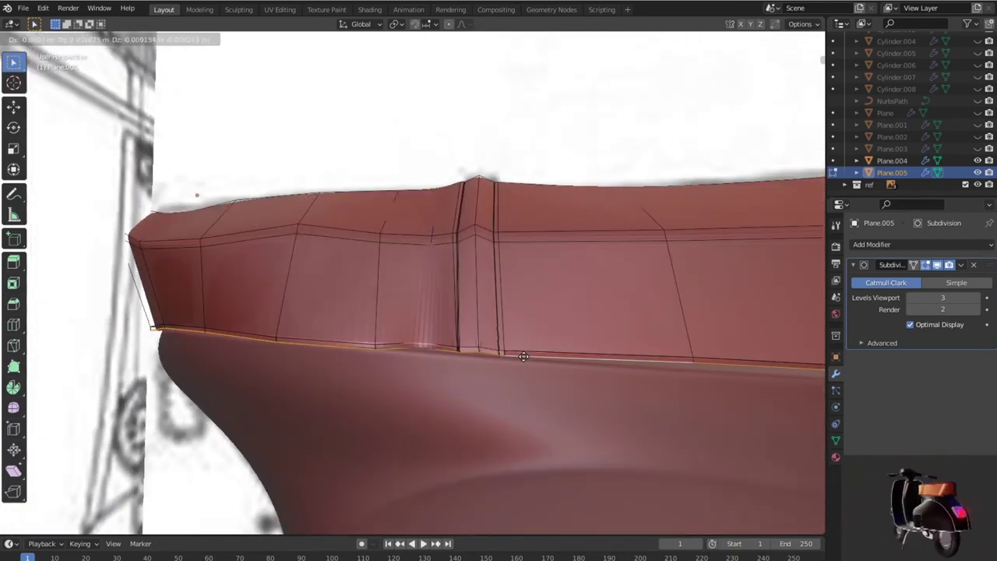
mouse_move(524, 356)
middle_mouse_down()
mouse_move(512, 328)
mouse_move(561, 426)
mouse_move(587, 452)
mouse_move(499, 352)
middle_mouse_up()
key("Tab")
Step: Switch to Front Orthographic view with X-ray wireframe shading
key("KP_5")
key("KP_1")
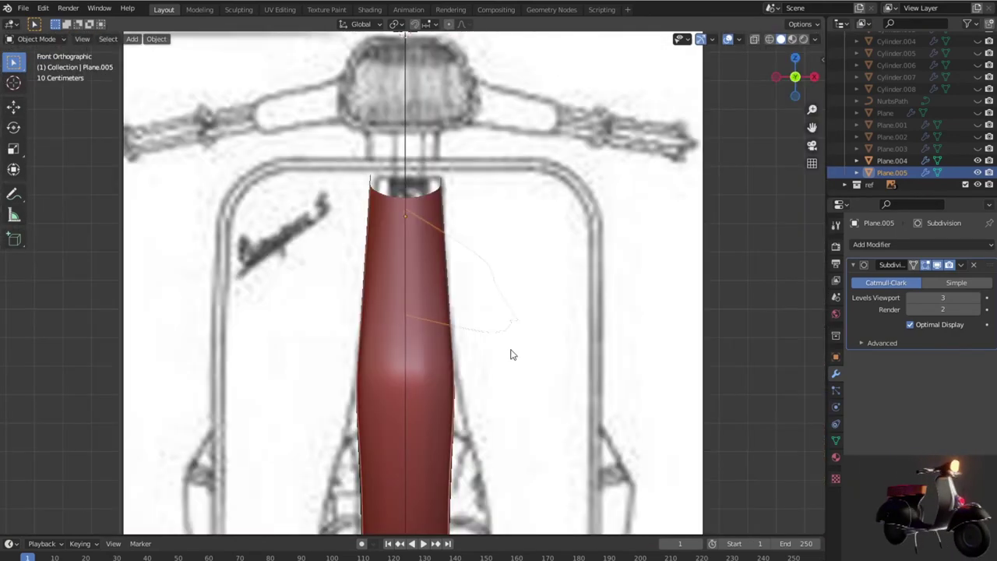
key("KP_3")
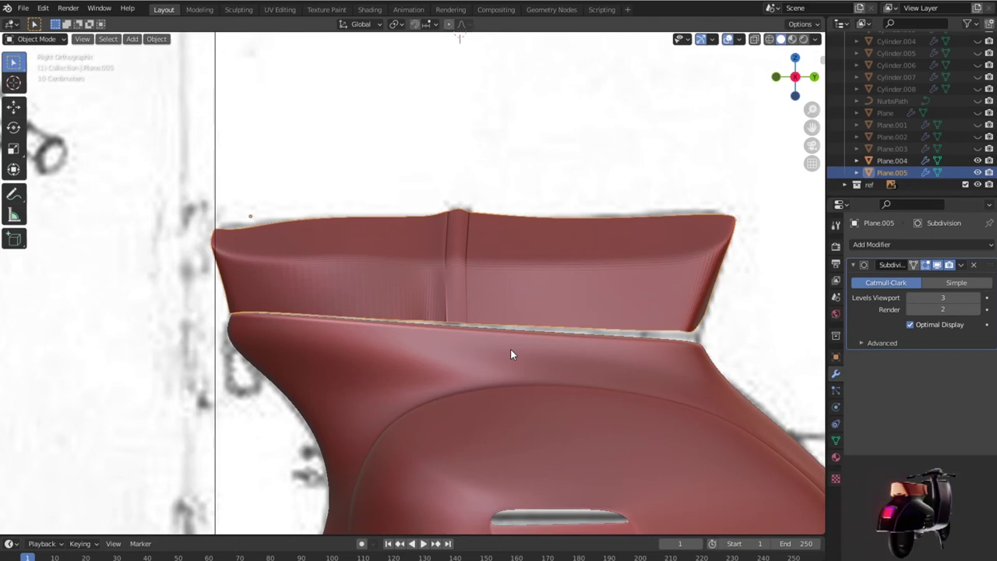
key("KP_1")
key("shift+z")
scroll(511, 355, "up", 3)
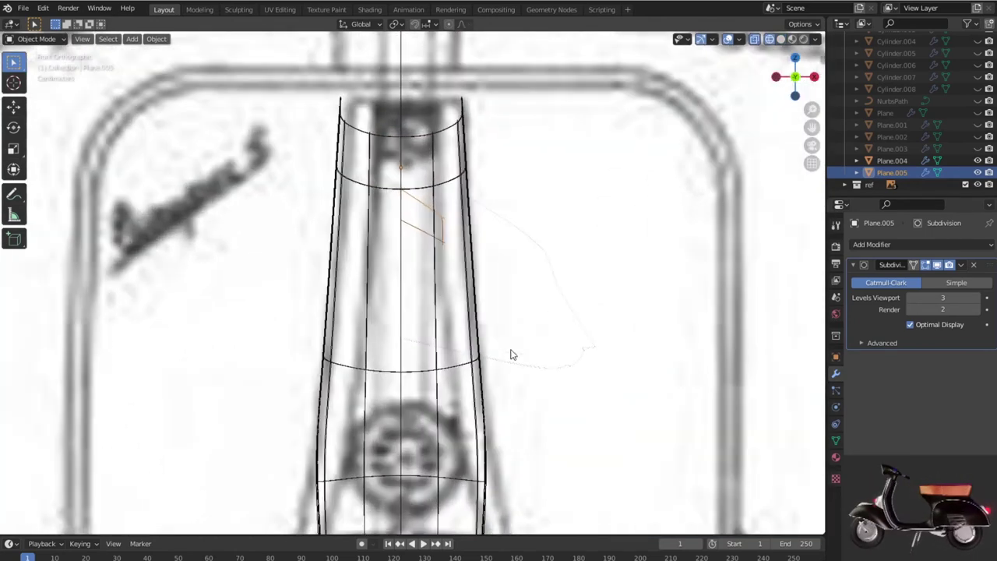
Step: Extrude the bottom edge downward and move it inward to form a lip
key("Tab")
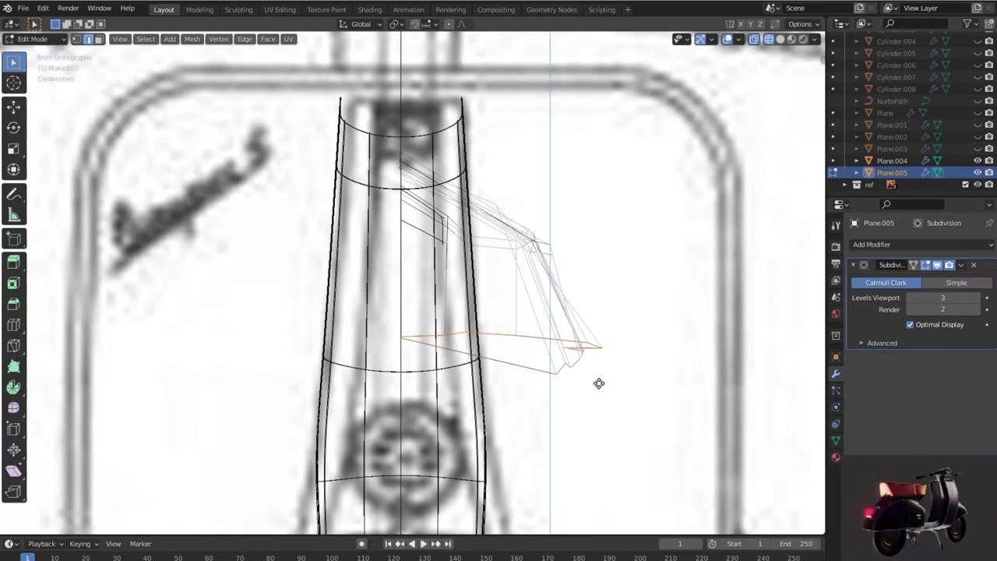
key("e")
left_click(599, 399)
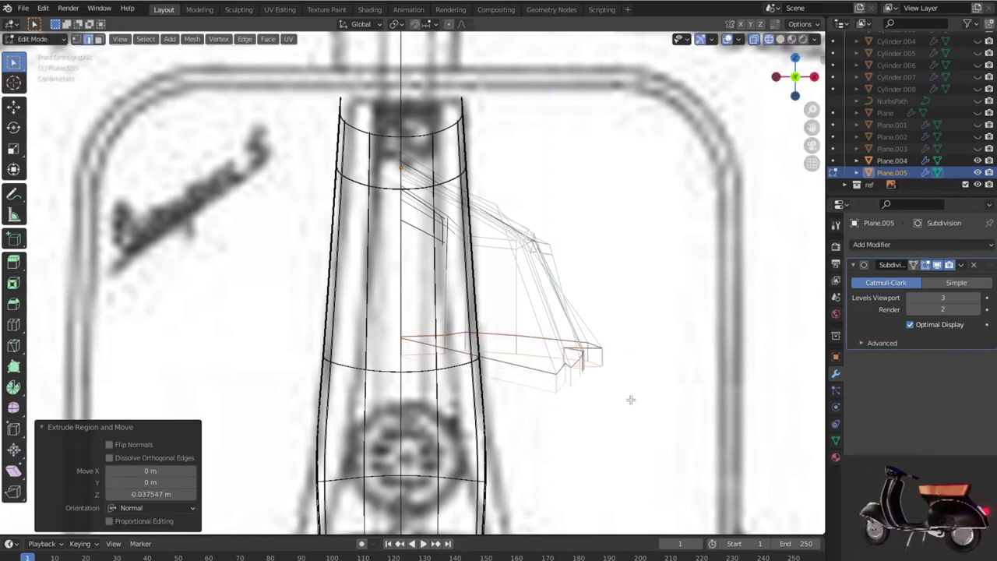
key("g")
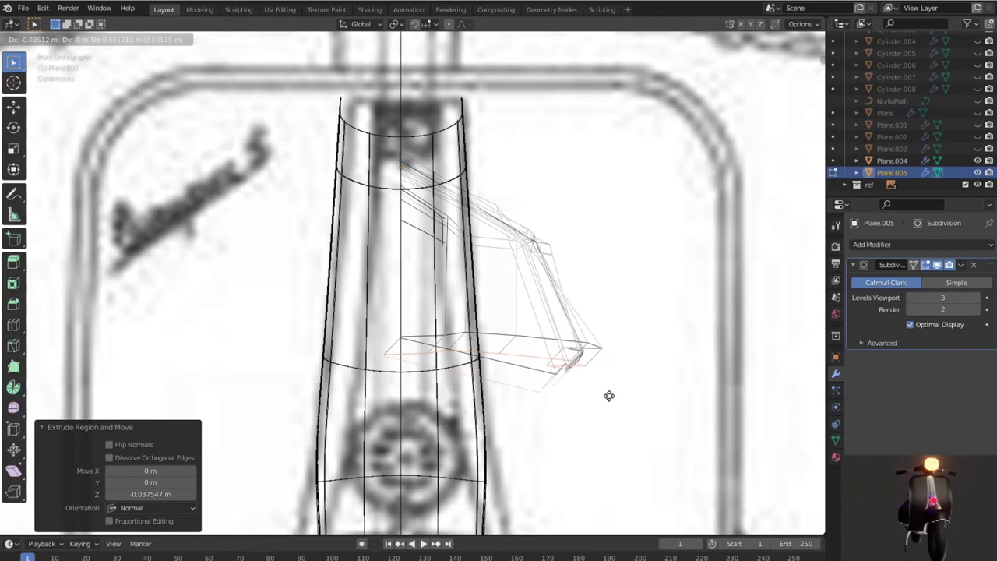
left_click(606, 395)
key("alt+z")
scroll(592, 392, "down", 4)
mouse_move(592, 392)
middle_mouse_down()
mouse_move(438, 403)
mouse_move(408, 360)
middle_mouse_up()
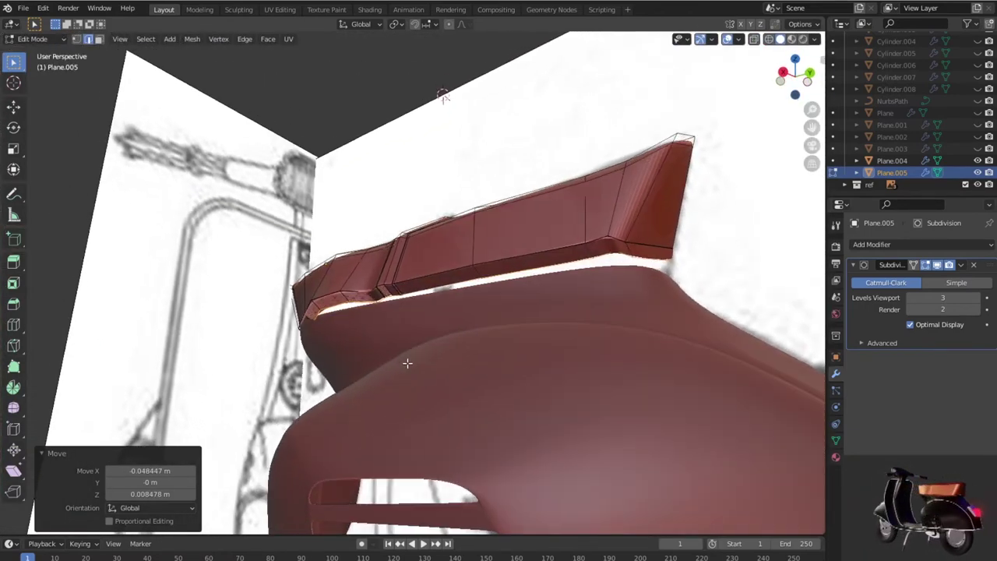
key("Tab")
mouse_move(500, 373)
middle_mouse_down()
mouse_move(523, 391)
mouse_move(535, 428)
mouse_move(570, 414)
mouse_move(569, 356)
mouse_move(566, 367)
mouse_move(627, 399)
middle_mouse_up()
scroll(570, 357, "up", 3)
Step: Scale the lip's lower edges inward to tighten them
key("Tab")
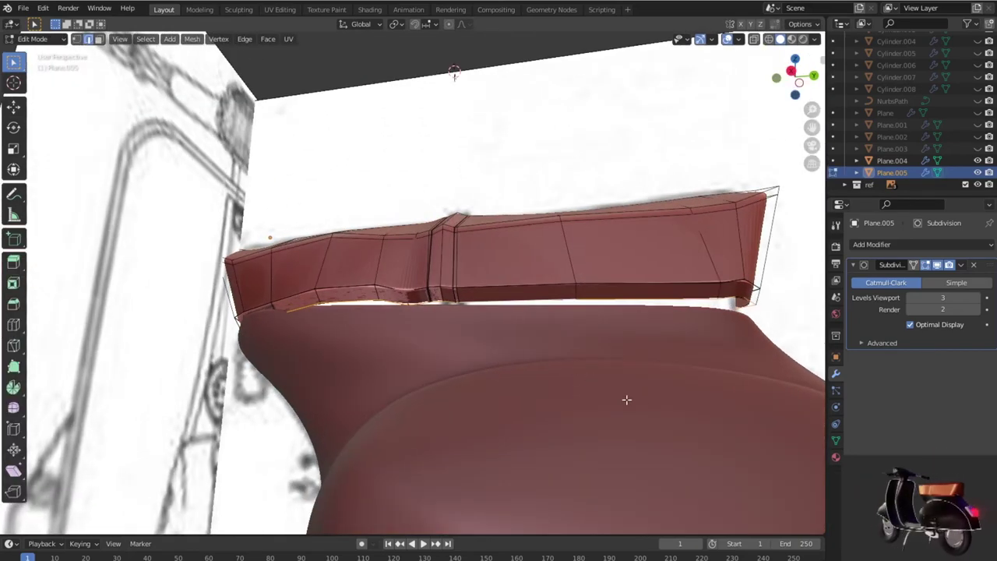
key("s")
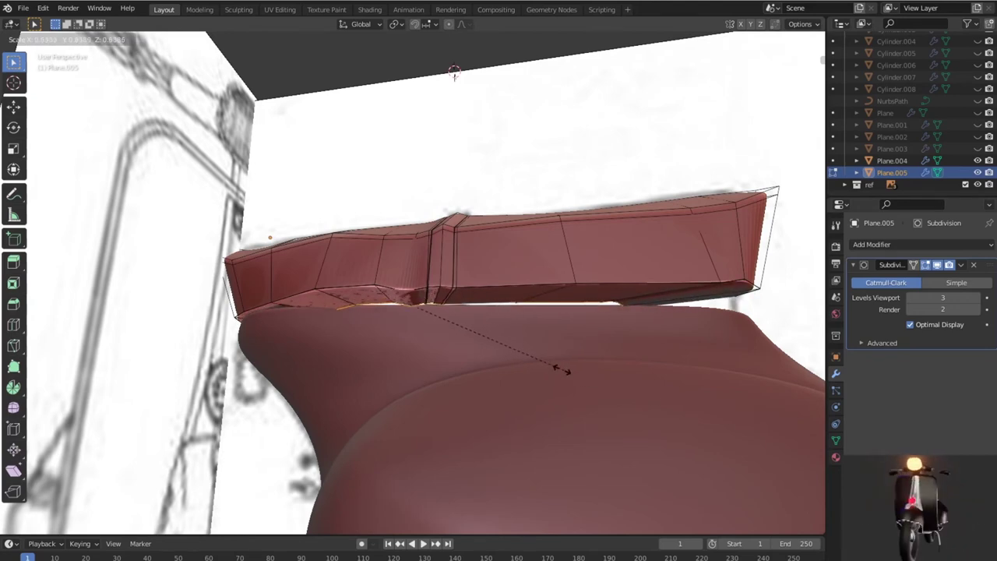
left_click(489, 348)
key("Tab")
mouse_move(488, 347)
middle_mouse_down()
mouse_move(530, 357)
mouse_move(538, 397)
mouse_move(471, 366)
mouse_move(476, 361)
middle_mouse_up()
key("KP_1")
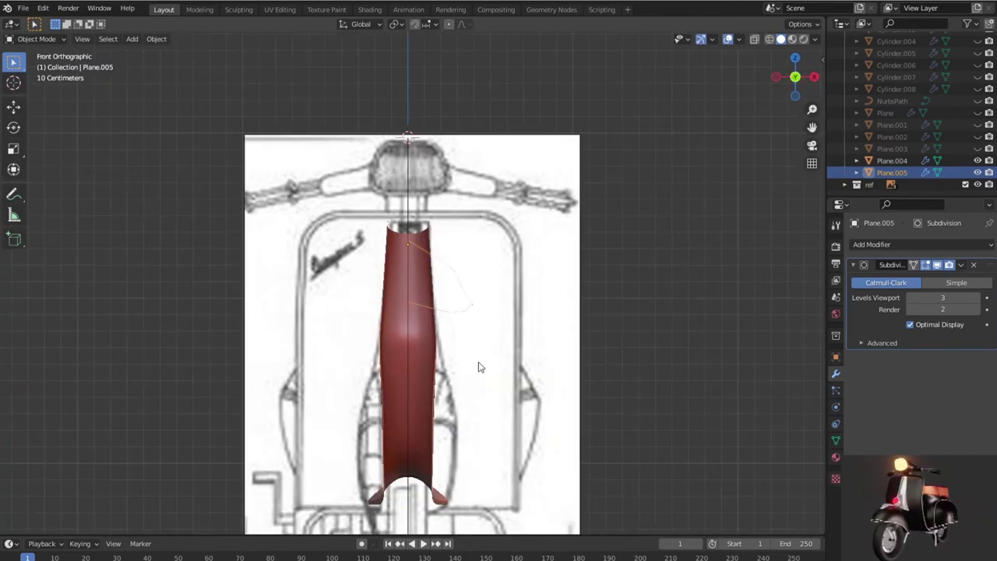
key("KP_3")
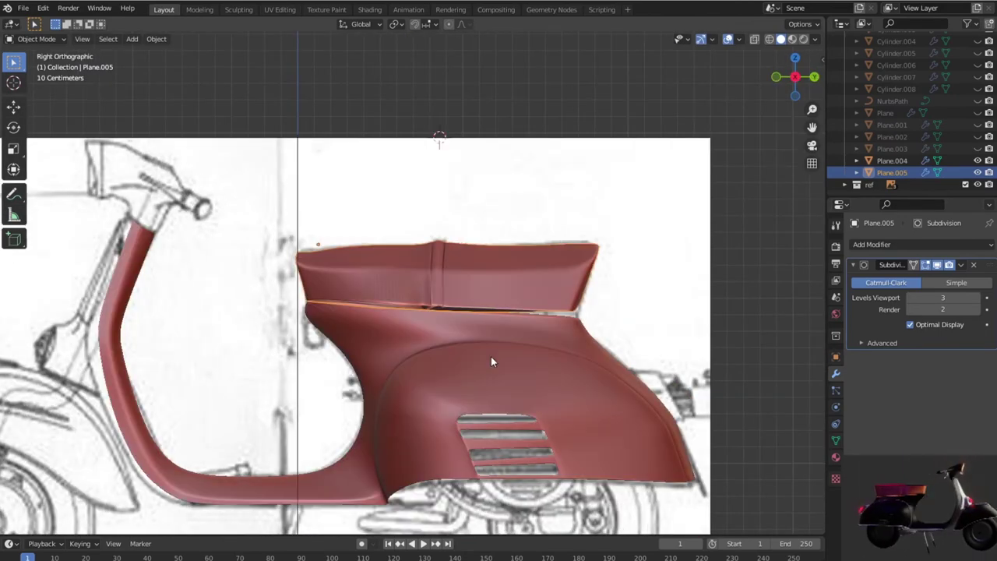
Step: Lower the whole upper piece along Z onto the scooter body
key("g")
key("z")
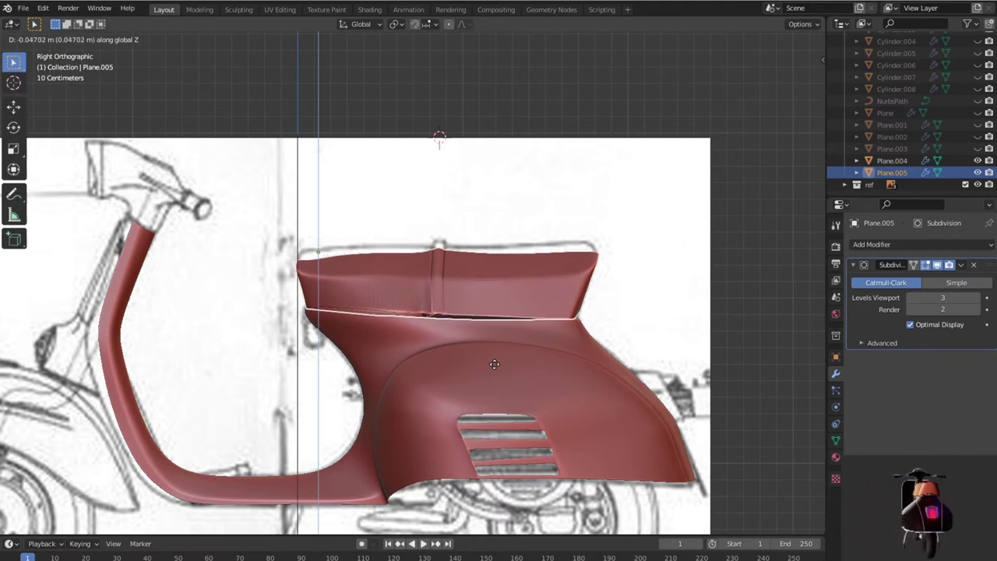
left_click(495, 363)
key("shift+z")
key("Tab")
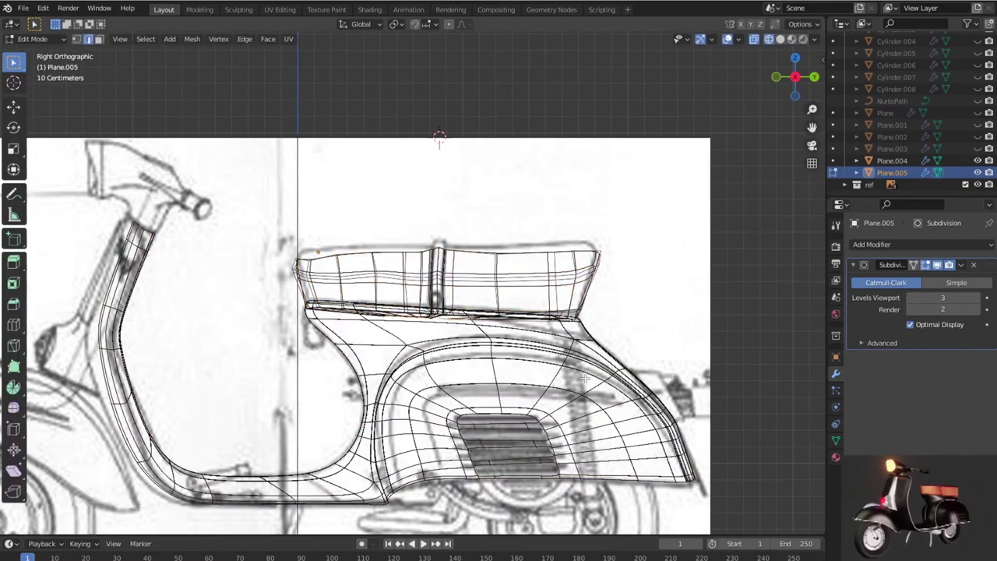
scroll(499, 364, "down", 2)
middle_click_drag(670, 380, 689, 380)
key("shift+z")
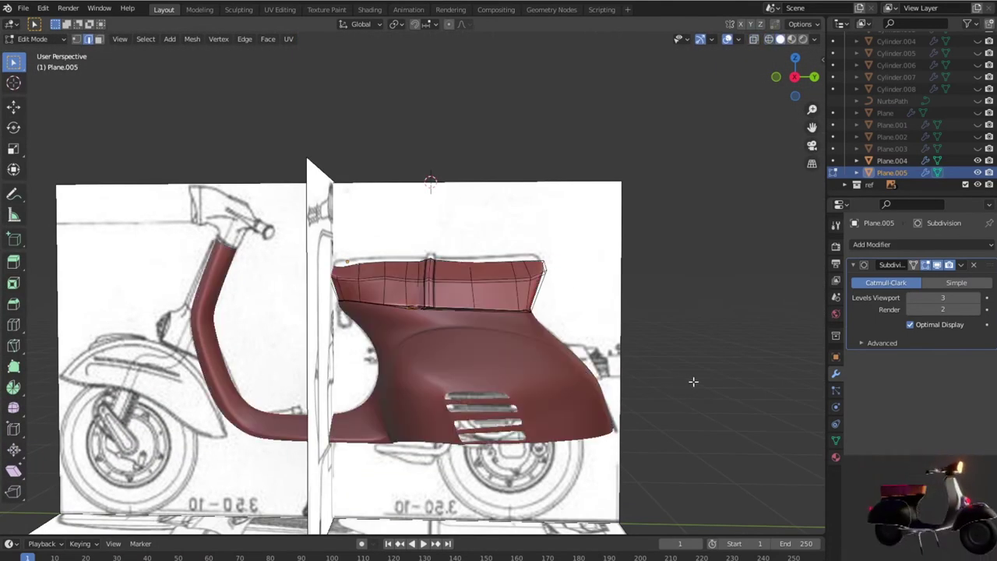
key("Tab")
mouse_move(707, 405)
middle_mouse_down()
mouse_move(673, 394)
mouse_move(682, 364)
mouse_move(717, 350)
mouse_move(712, 379)
mouse_move(594, 418)
mouse_move(541, 411)
mouse_move(493, 489)
mouse_move(624, 462)
mouse_move(730, 410)
mouse_move(690, 427)
mouse_move(688, 356)
mouse_move(699, 350)
mouse_move(715, 377)
mouse_move(710, 414)
mouse_move(680, 362)
middle_mouse_up()
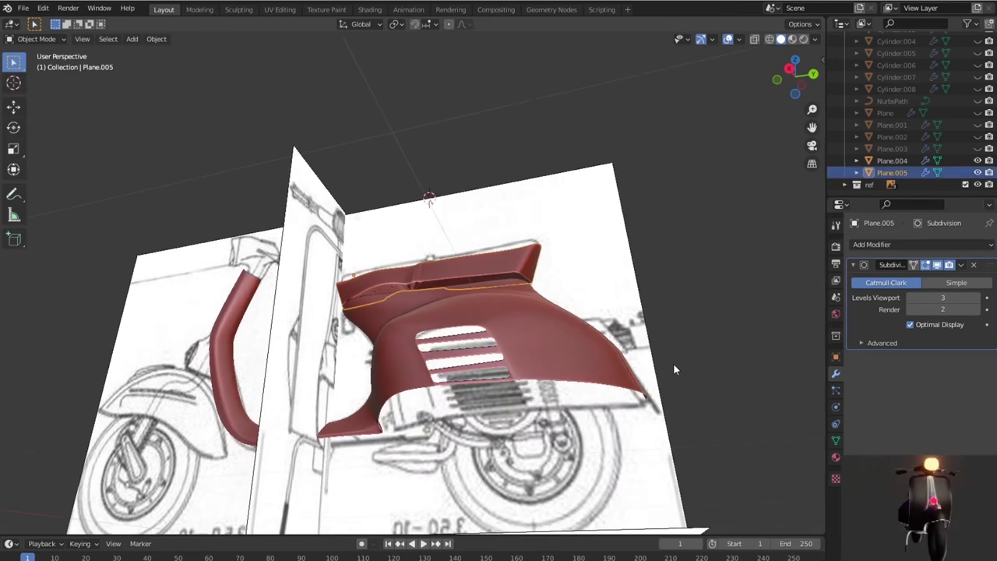
Step: Zoom in and compare the raw mesh edges with the smoothed result
scroll(647, 368, "up", 5)
key("Tab")
scroll(647, 368, "up", 2)
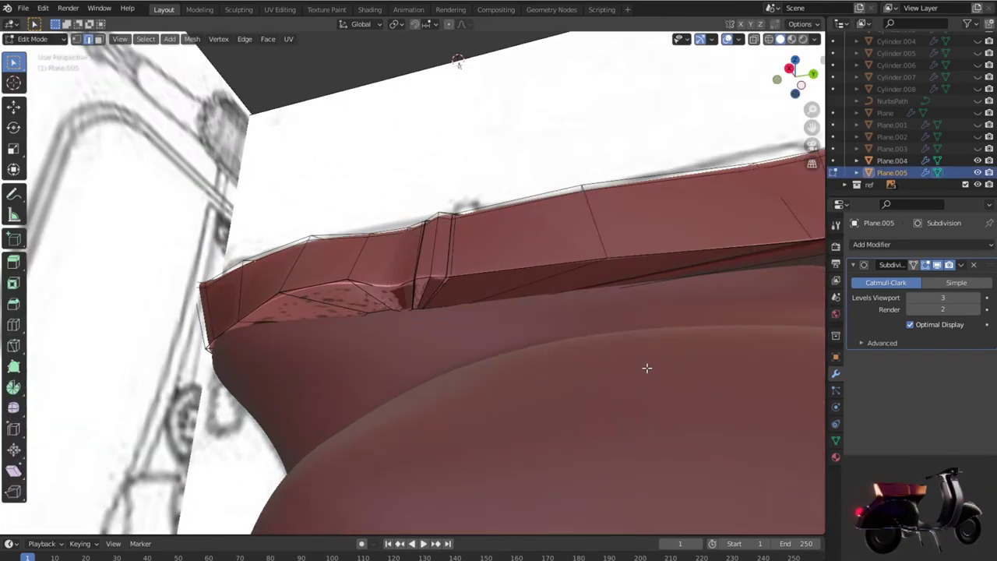
scroll(647, 368, "up", 1)
key("Tab")
scroll(647, 368, "up", 1)
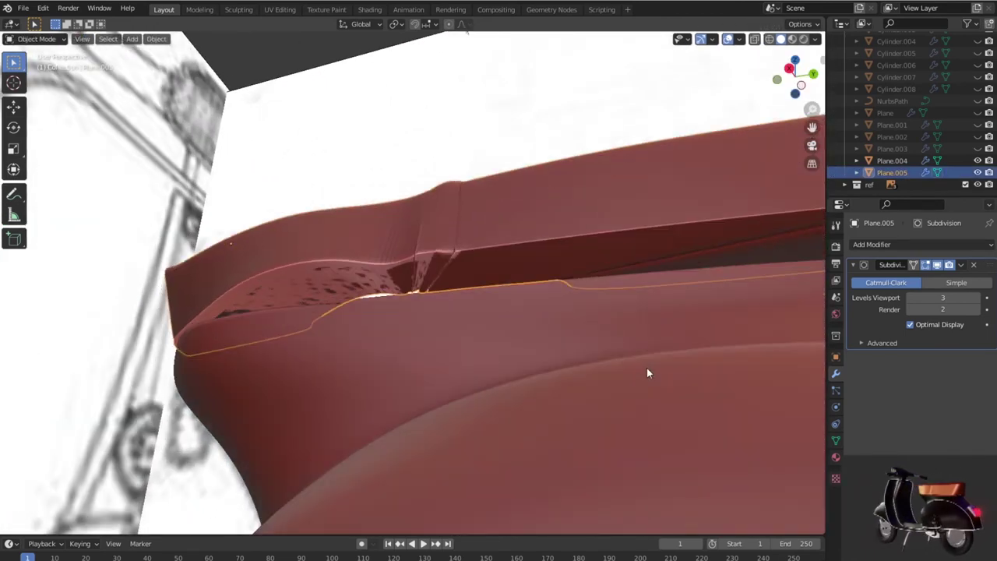
key("Tab")
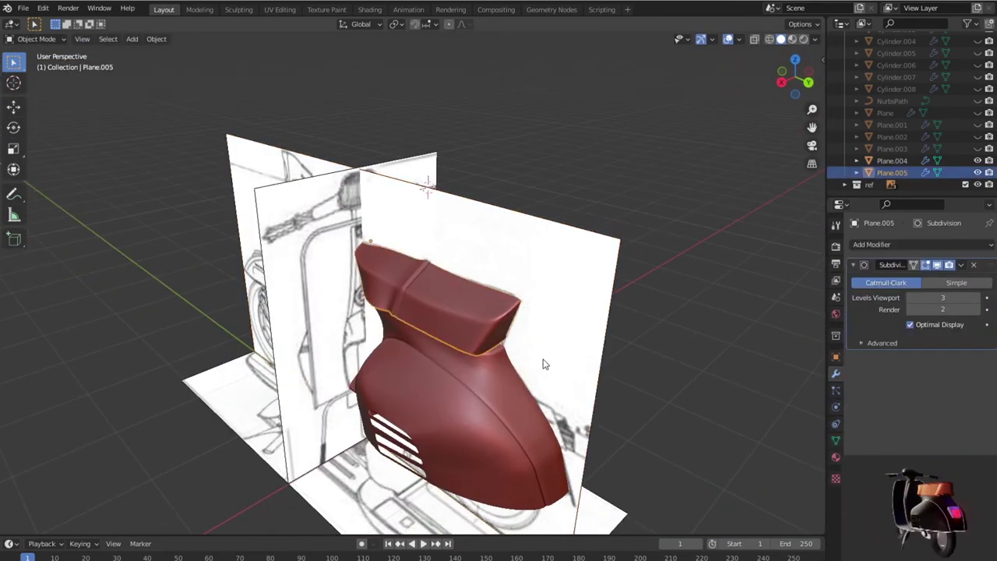
Step: Isolate the upper piece, inspect it from the top view, then restore all objects in wireframe
key("KP_Divide")
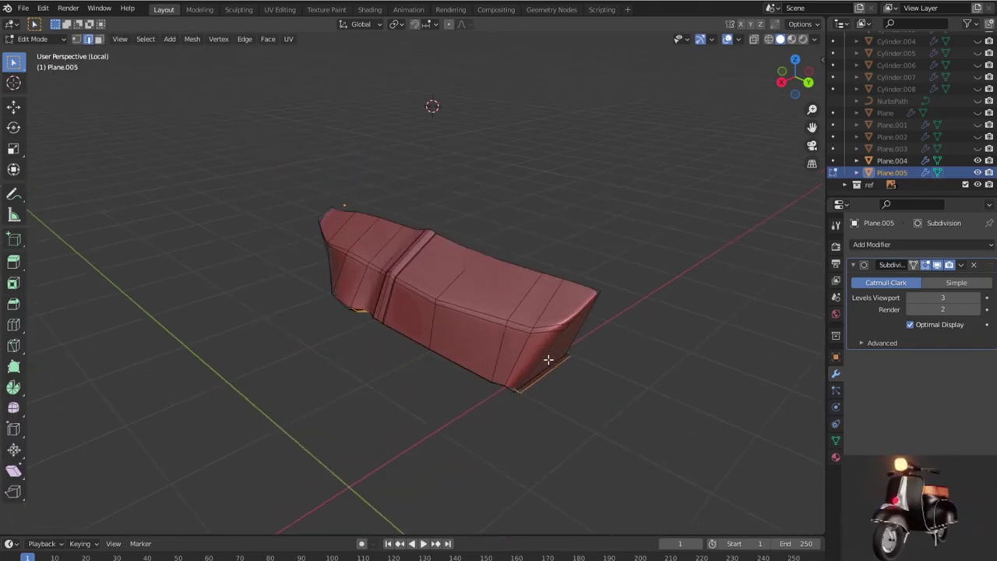
scroll(550, 359, "down", 3)
scroll(568, 350, "up", 5)
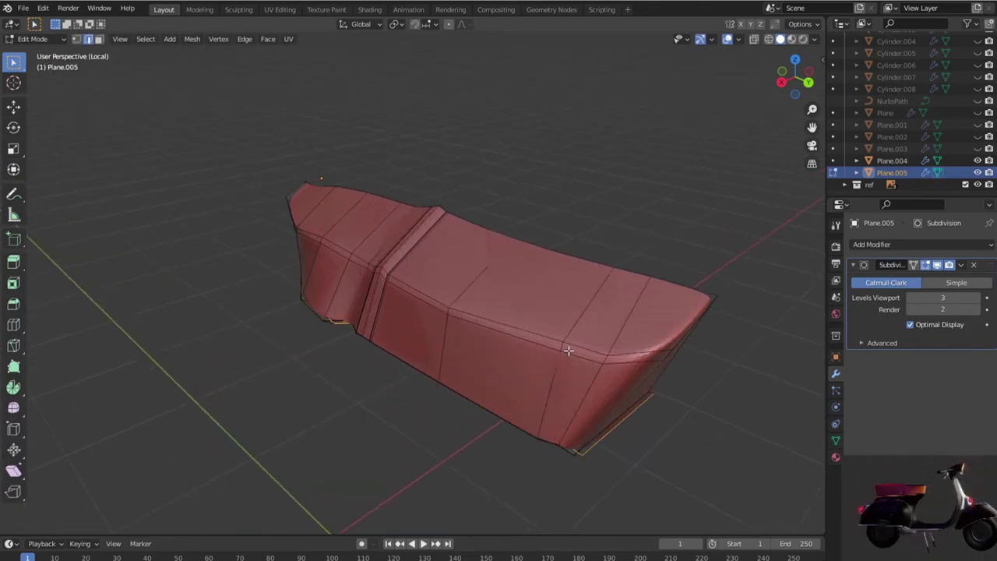
key("KP_7")
scroll(568, 351, "down", 2)
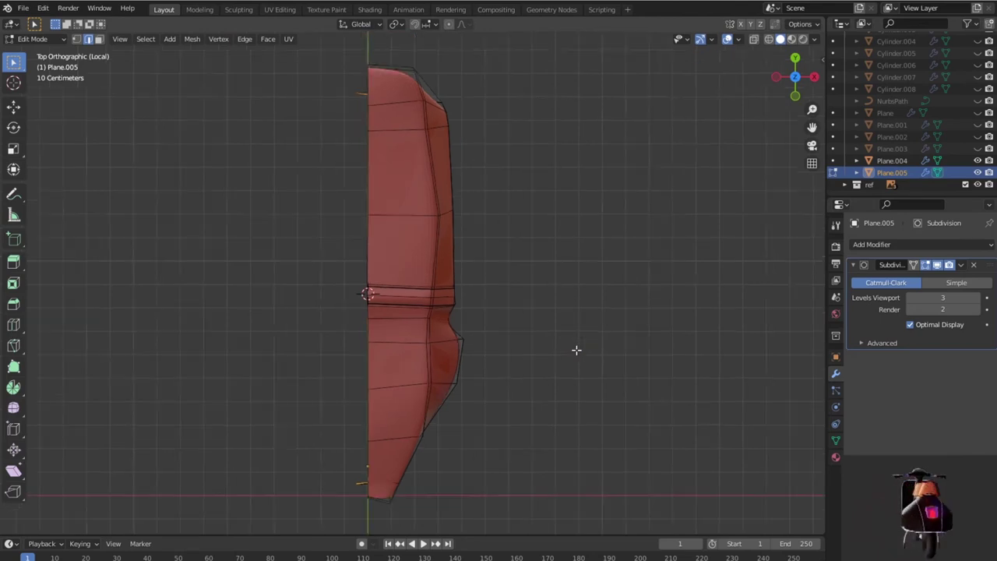
scroll(575, 350, "down", 2)
key("shift+z")
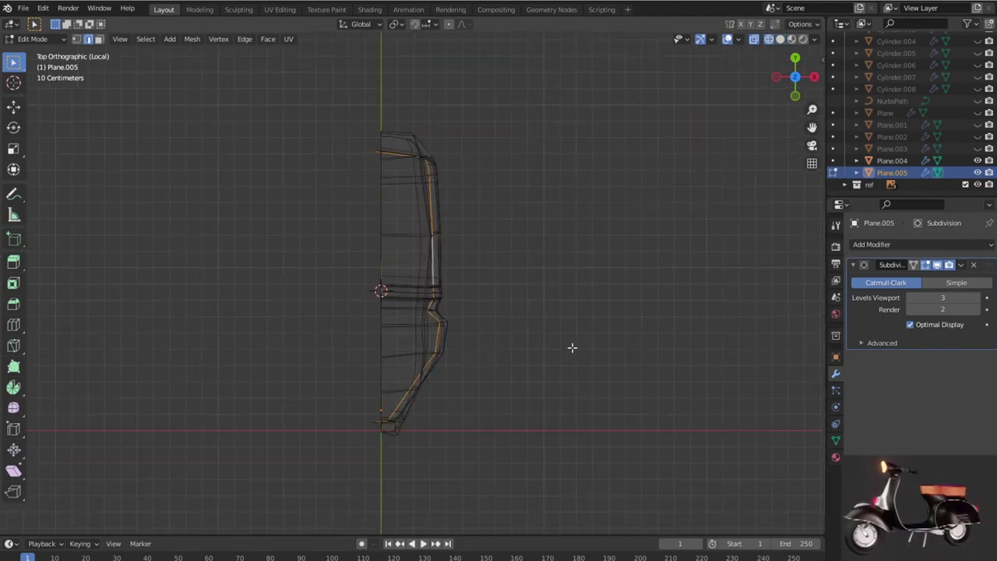
key("shift+z")
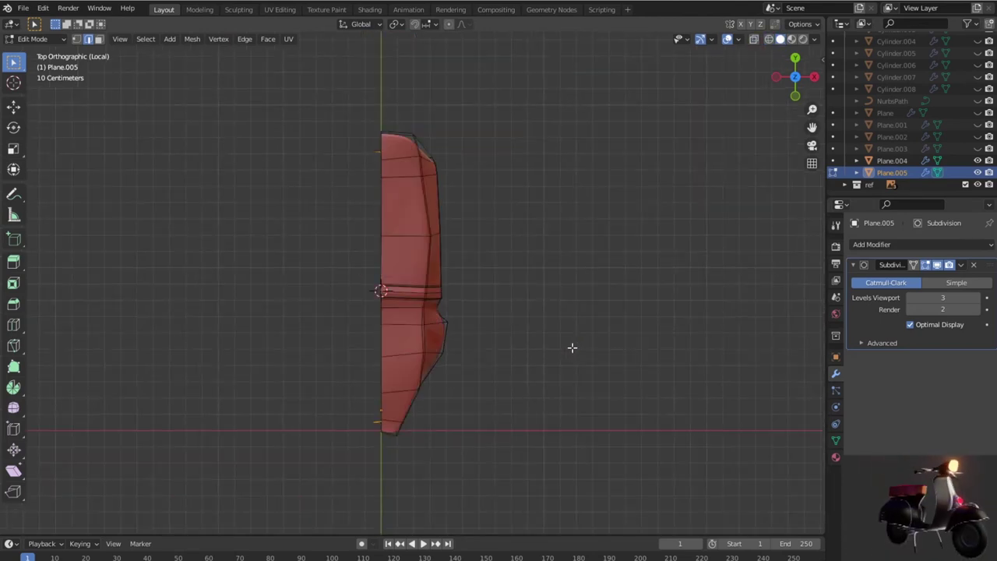
key("Tab")
key("KP_Divide")
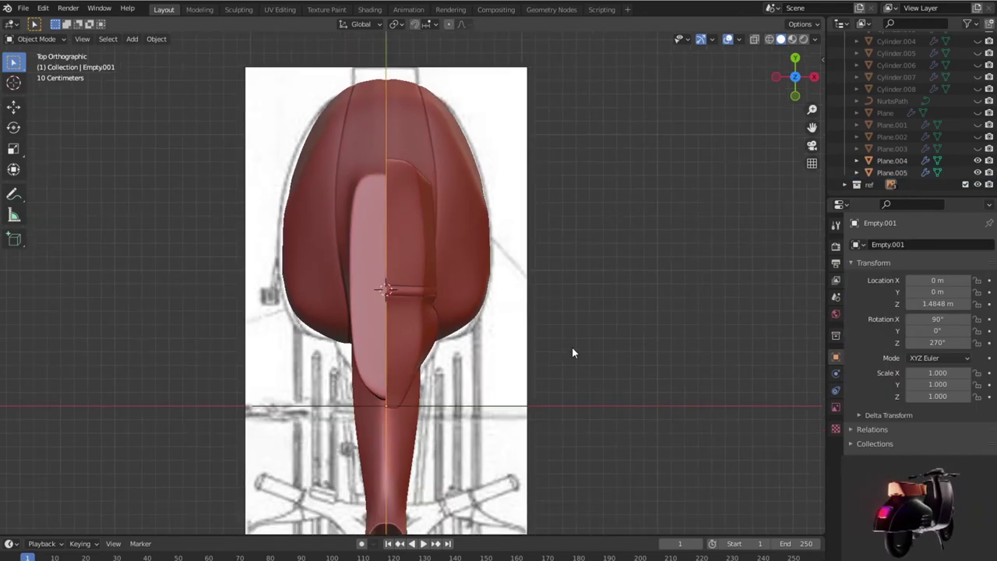
key("shift+z")
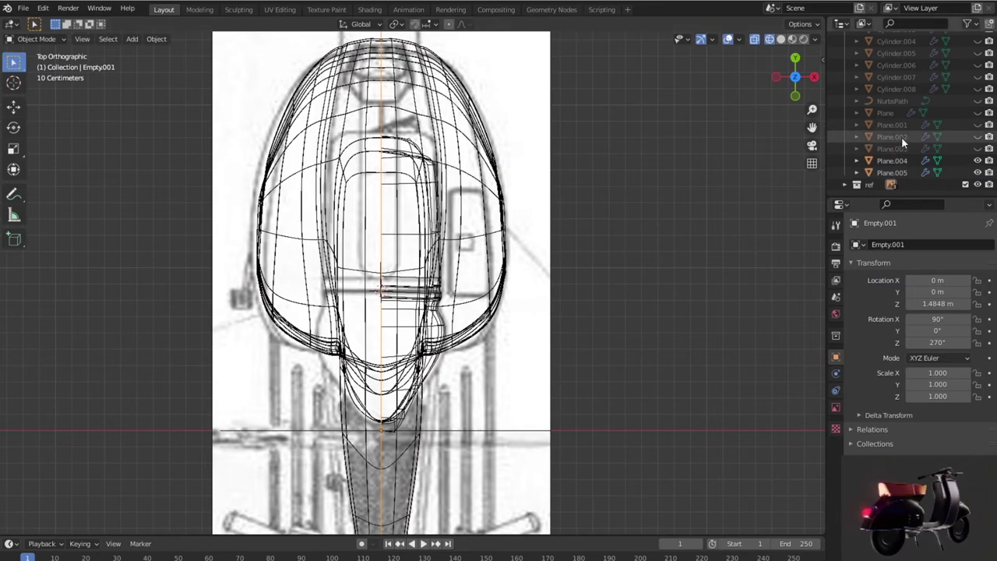
Step: Hide the Plane.004 body shell, keep Plane.005 visible and select the Plane.005 mesh
left_click(978, 172)
left_click(978, 160)
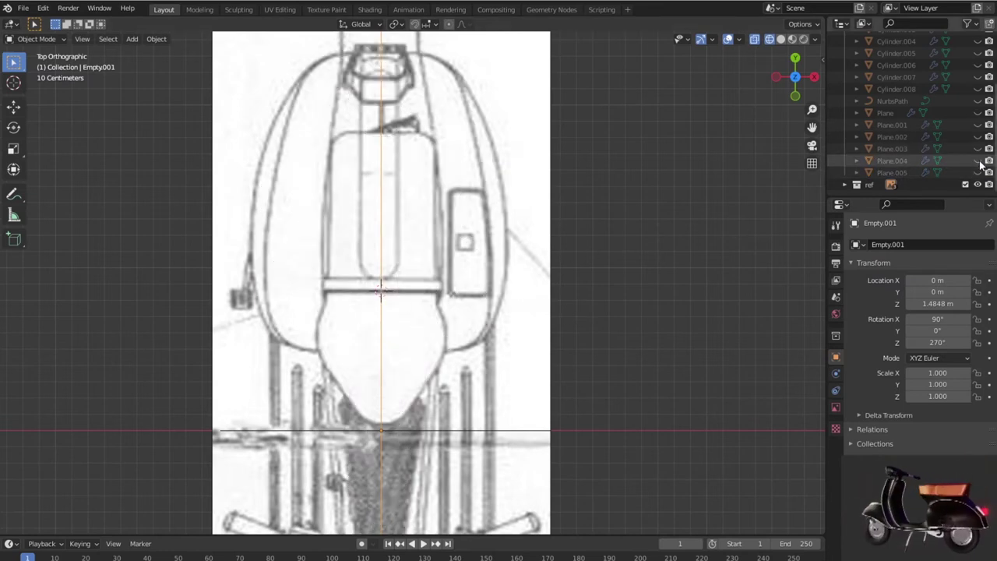
left_click(978, 172)
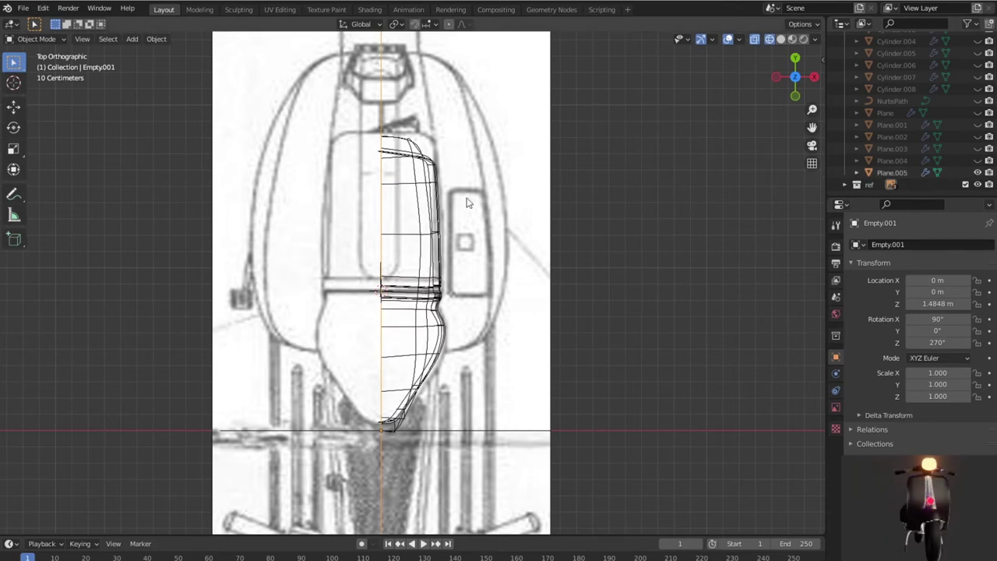
left_click(405, 164)
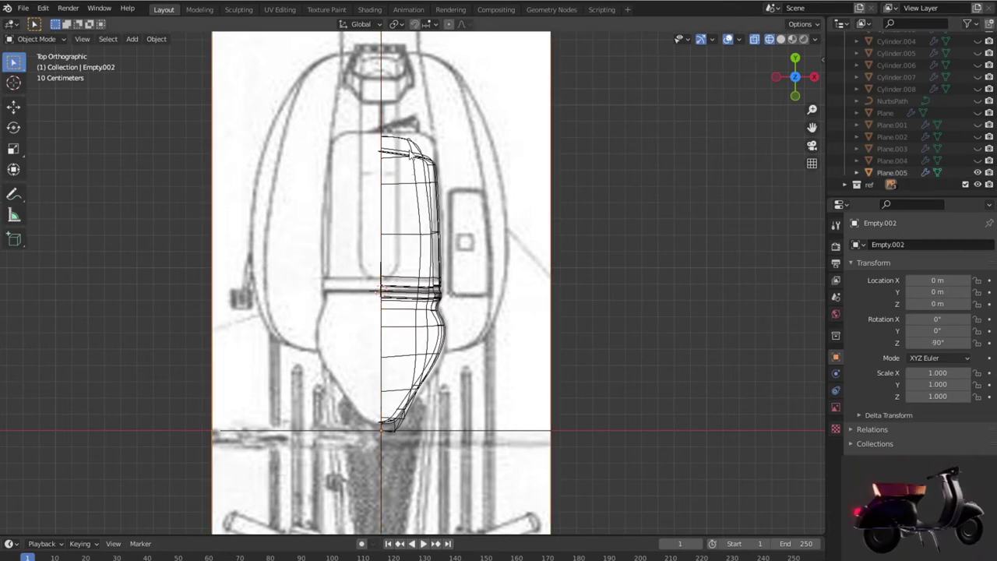
left_click(405, 161)
Step: Box-select Plane.005's centre-line vertices in Edit Mode and scale them to zero on X
key("Tab")
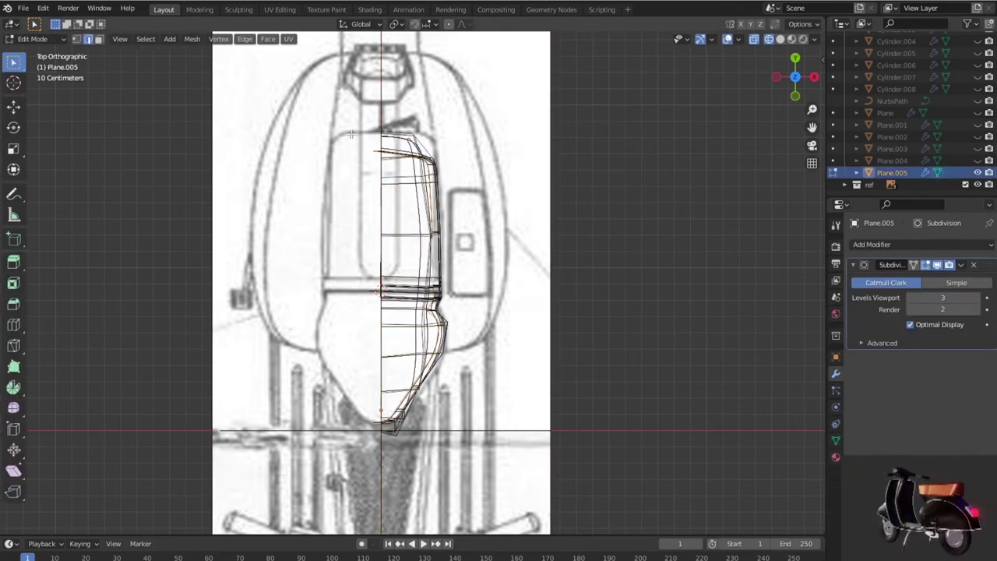
left_click_drag(387, 466, 387, 465)
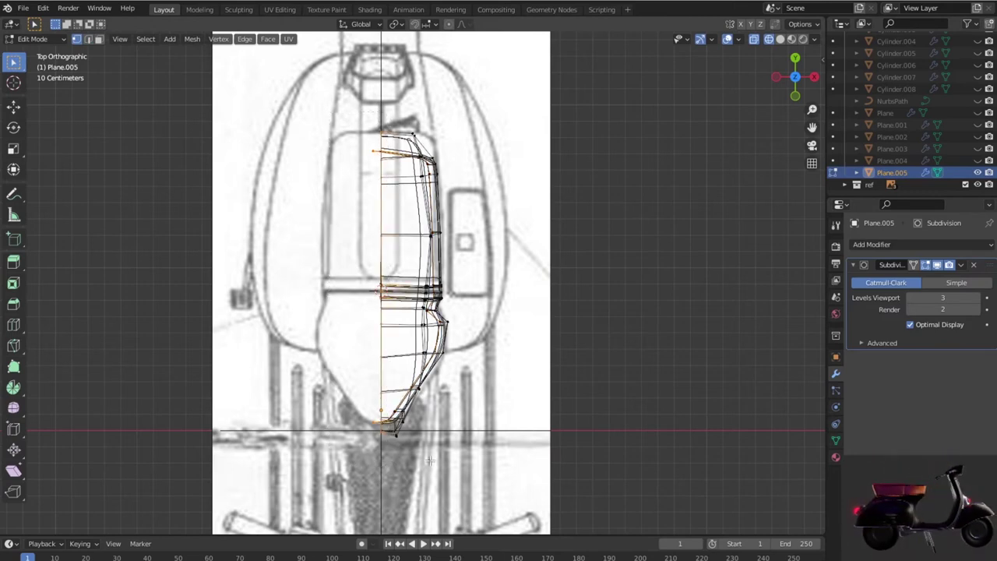
key("s")
key("x")
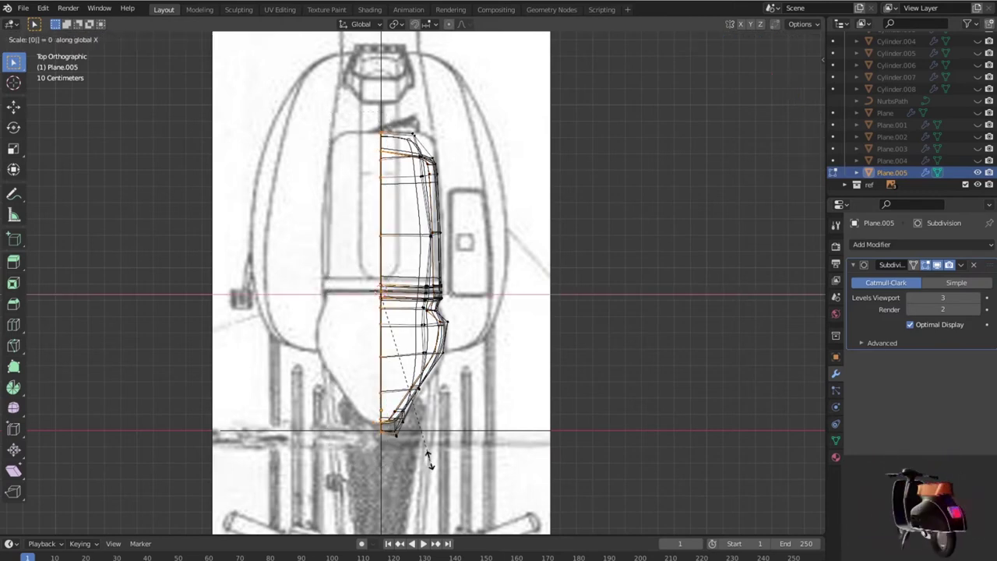
key("Return")
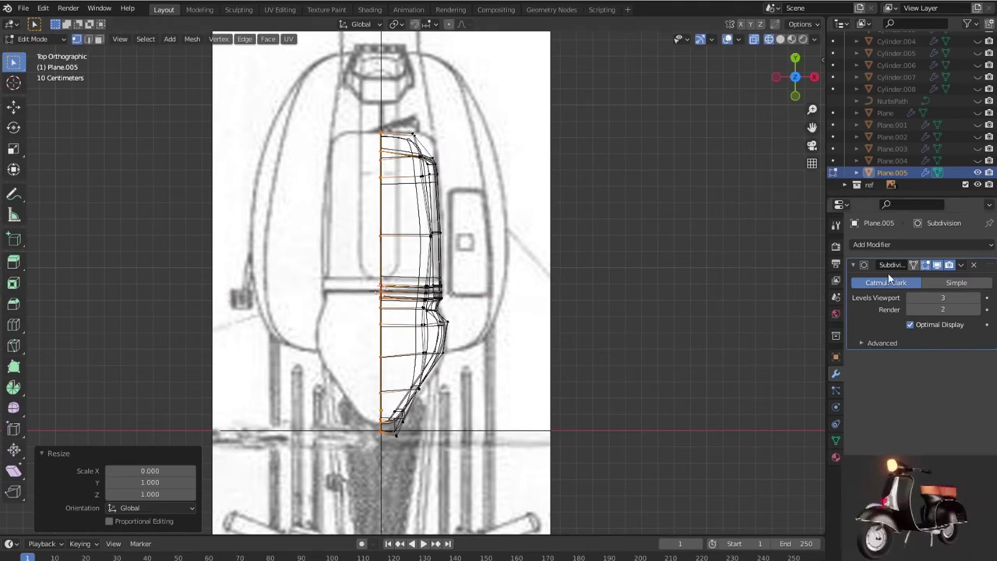
Step: Add a Mirror modifier to Plane.005, turn off X-ray and hide the ref collection
left_click(895, 246)
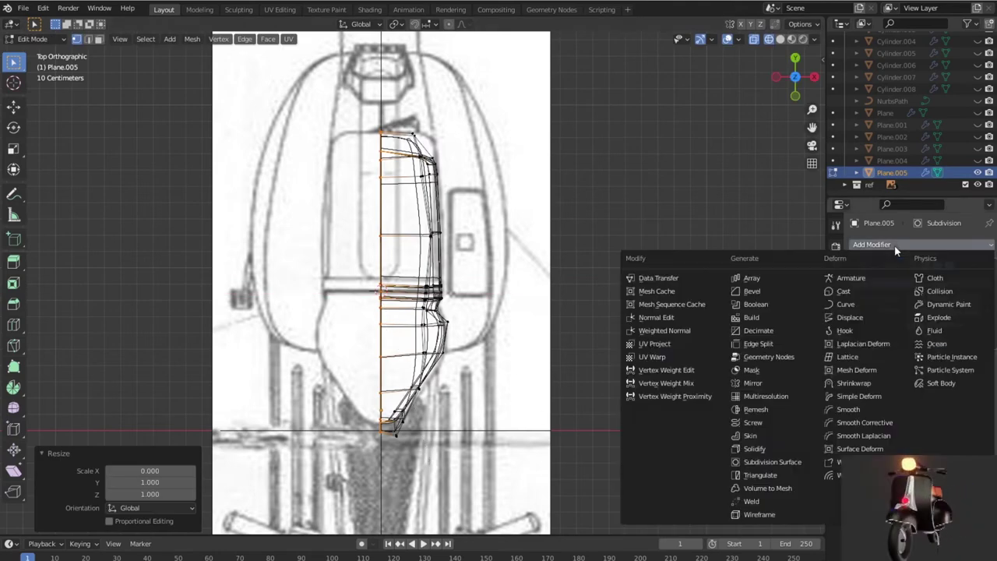
left_click(773, 384)
mouse_move(666, 406)
middle_mouse_down()
mouse_move(433, 142)
mouse_move(597, 268)
middle_mouse_up()
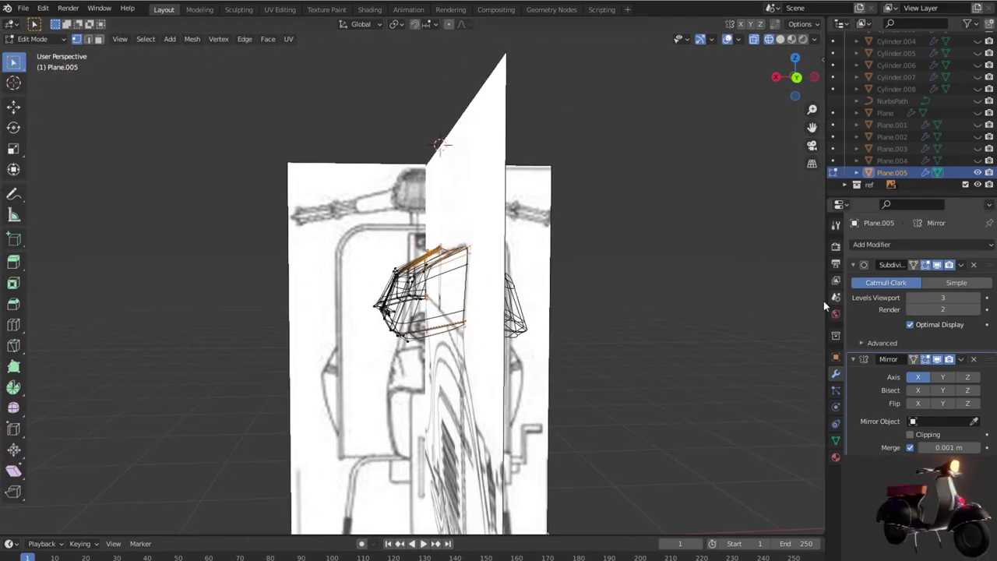
key("alt+z")
mouse_move(565, 371)
middle_mouse_down()
mouse_move(618, 441)
mouse_move(545, 405)
middle_mouse_up()
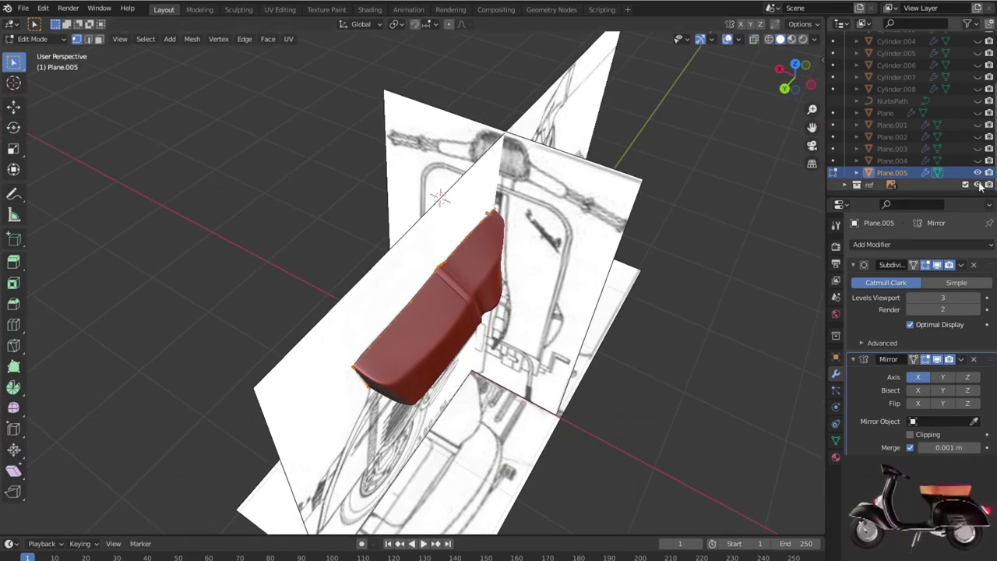
left_click(965, 185)
mouse_move(764, 283)
middle_mouse_down()
mouse_move(655, 361)
mouse_move(589, 365)
middle_mouse_up()
scroll(589, 365, "up", 3)
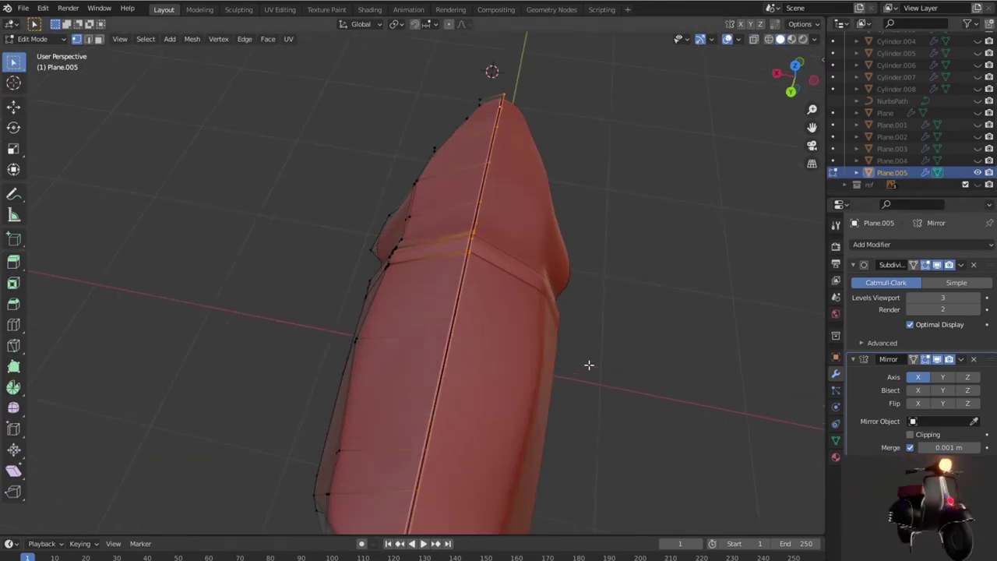
scroll(589, 364, "up", 2)
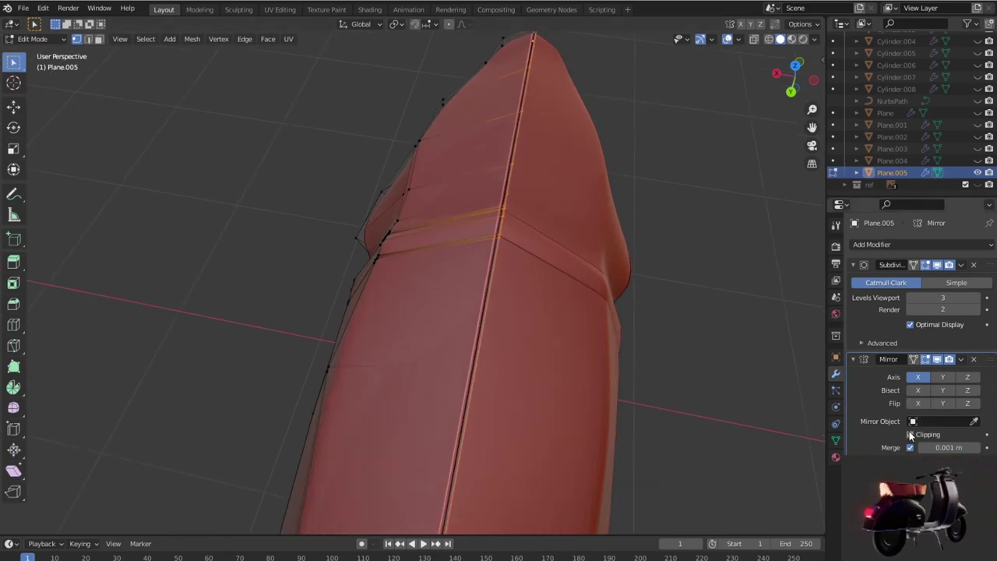
Step: Enable the mirror's Clipping and shift the selected vertices along X
left_click(910, 435)
scroll(729, 399, "down", 4)
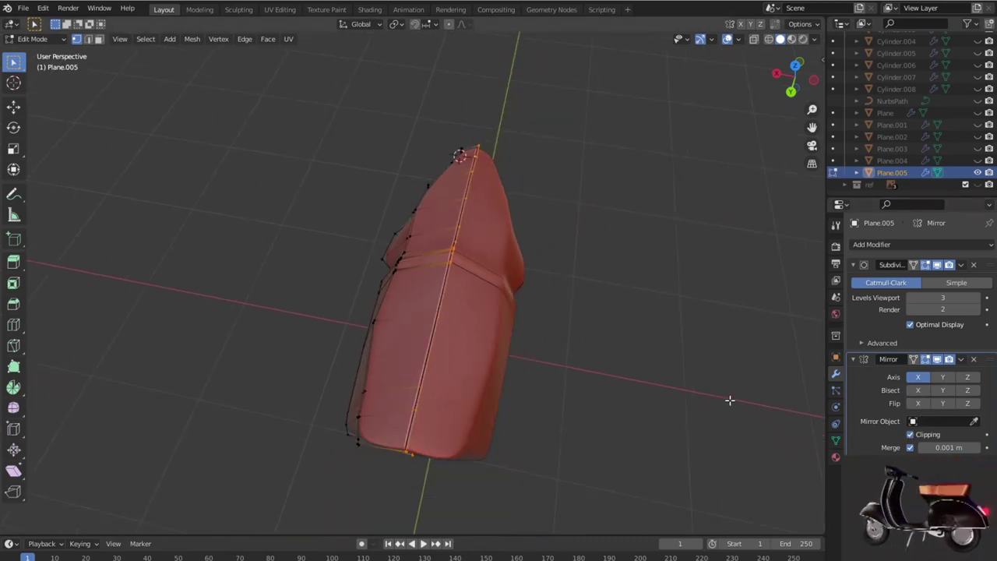
key("g")
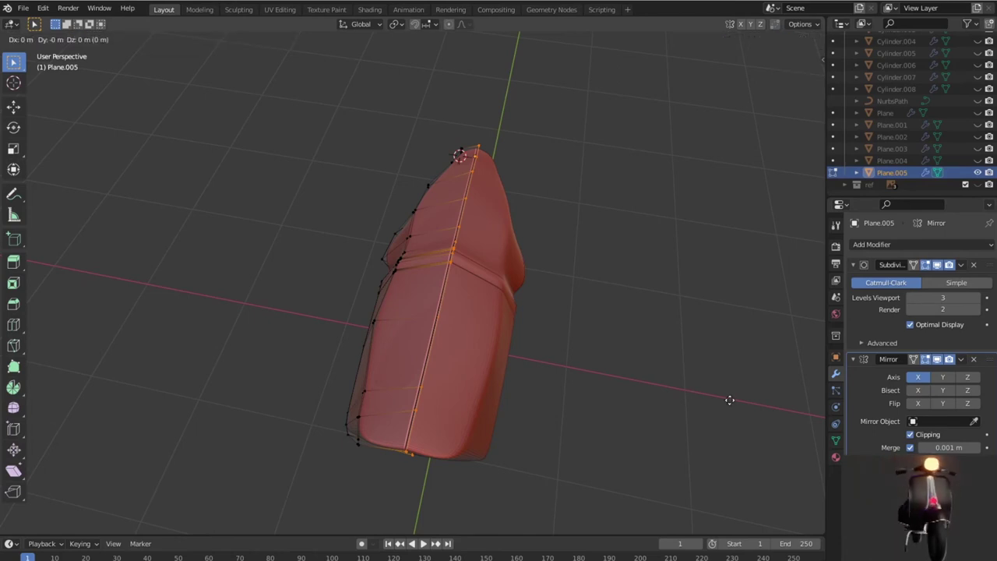
key("x")
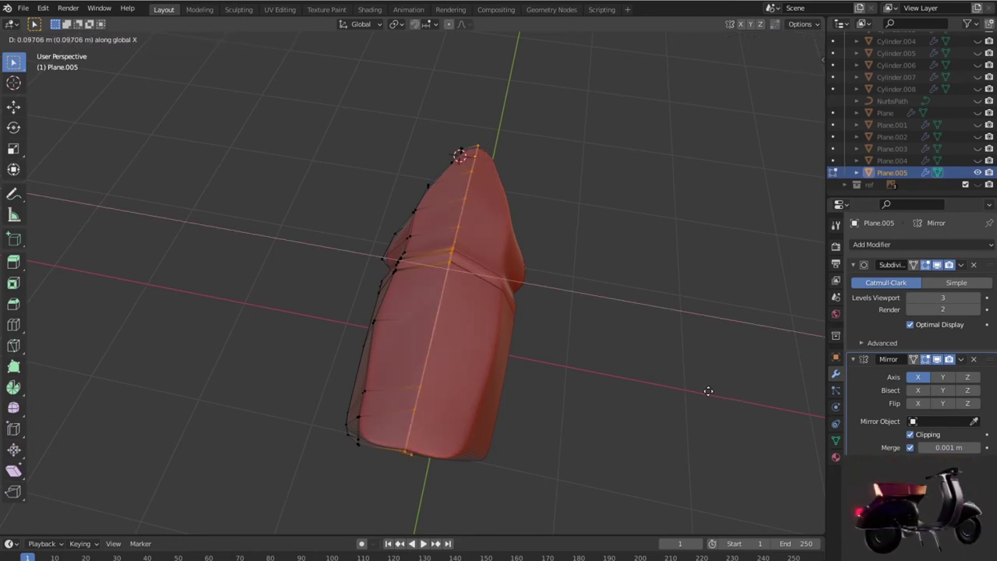
left_click(674, 382)
key("Tab")
left_click(648, 401)
mouse_move(642, 421)
middle_mouse_down()
mouse_move(735, 418)
mouse_move(690, 411)
middle_mouse_up()
mouse_move(602, 352)
middle_mouse_down()
mouse_move(715, 392)
mouse_move(729, 386)
middle_mouse_up()
Step: Flatten the selected vertices to zero on X and re-enable mirror Clipping
key("Tab")
scroll(514, 398, "down", 3)
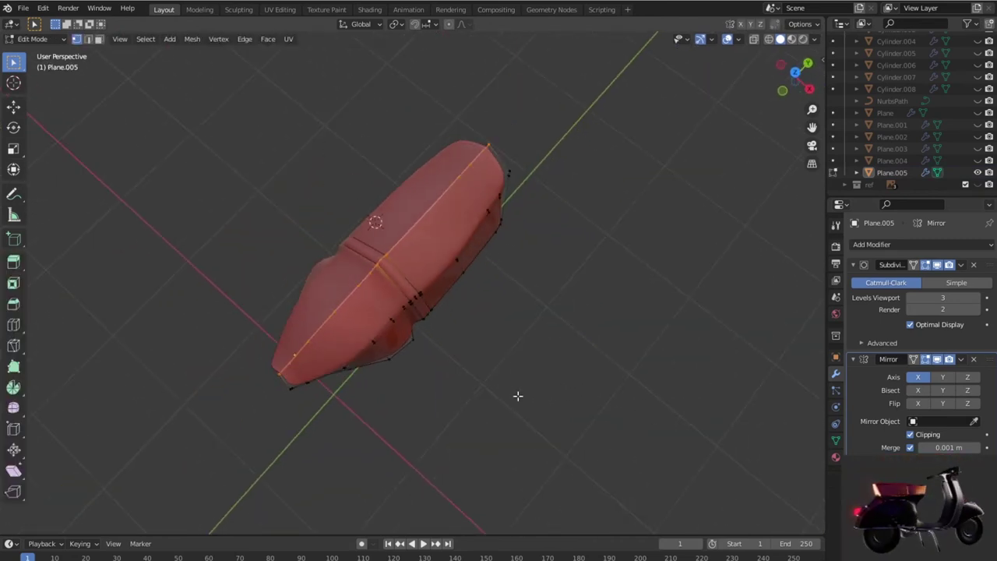
mouse_move(517, 395)
middle_mouse_down()
mouse_move(572, 361)
mouse_move(589, 319)
mouse_move(588, 240)
mouse_move(601, 369)
middle_mouse_up()
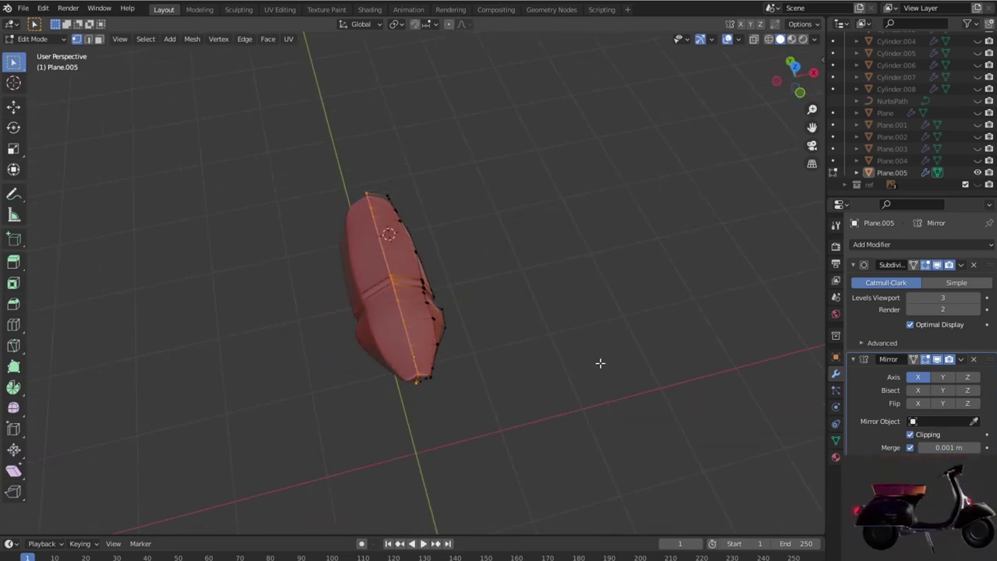
key("x")
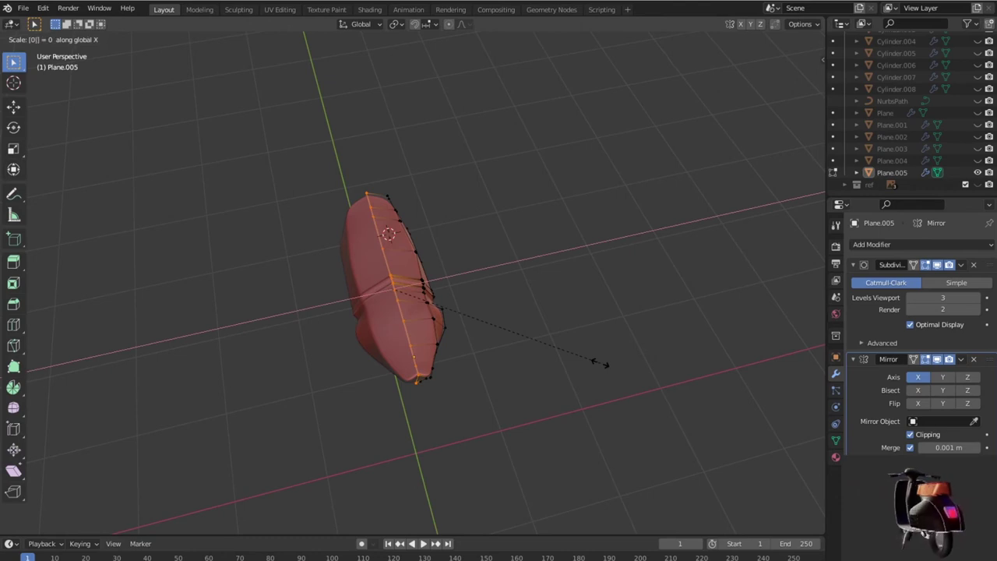
key("Return")
left_click(911, 435)
mouse_move(604, 371)
middle_mouse_down()
mouse_move(570, 363)
mouse_move(503, 379)
middle_mouse_up()
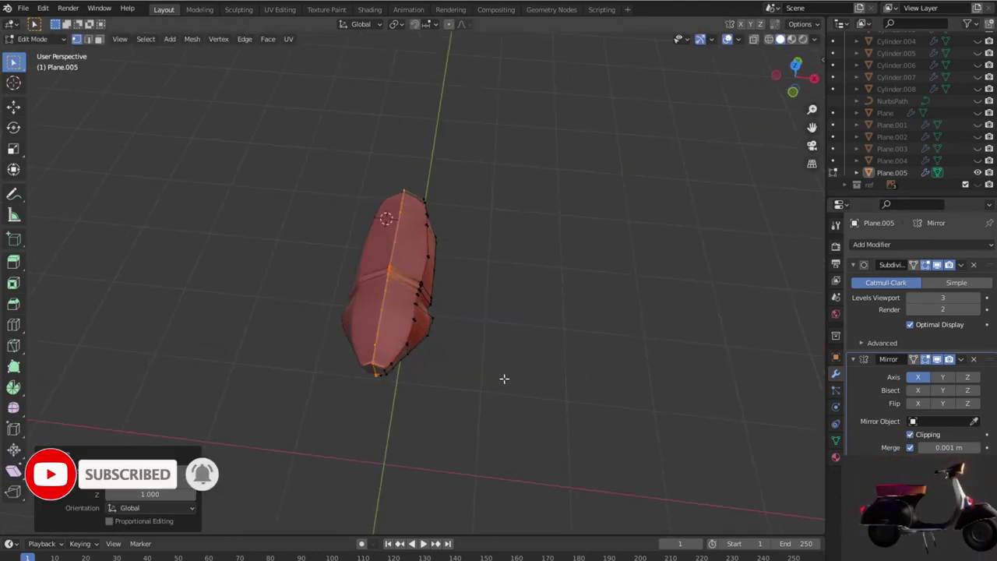
key("Tab")
scroll(568, 379, "up", 2)
scroll(569, 390, "up", 2)
mouse_move(617, 426)
middle_mouse_down()
mouse_move(627, 380)
mouse_move(639, 372)
mouse_move(638, 325)
mouse_move(641, 398)
middle_mouse_up()
Step: Move the selected vertices along X, then select a vertex group and view from the top
key("Tab")
scroll(638, 397, "down", 3)
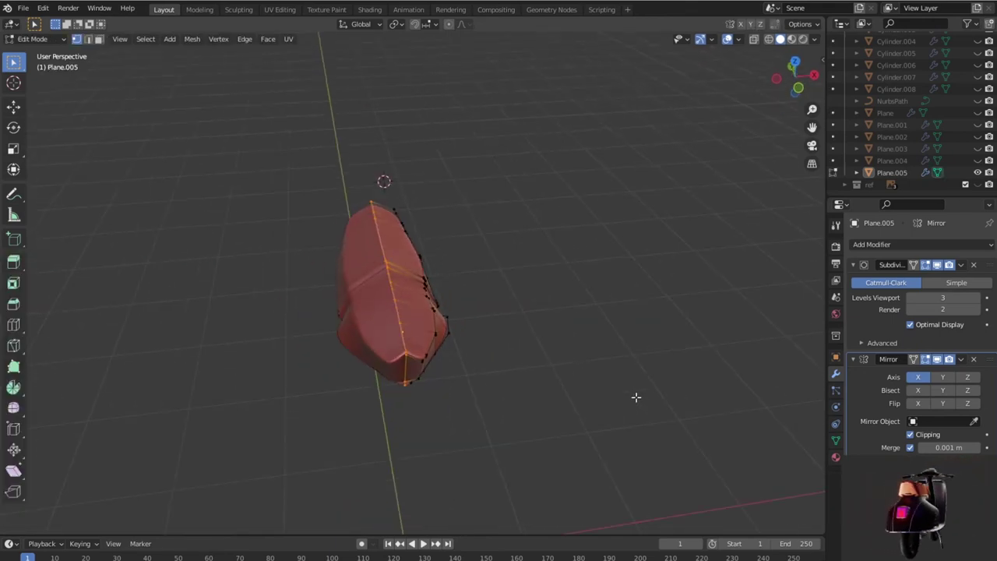
key("g")
key("x")
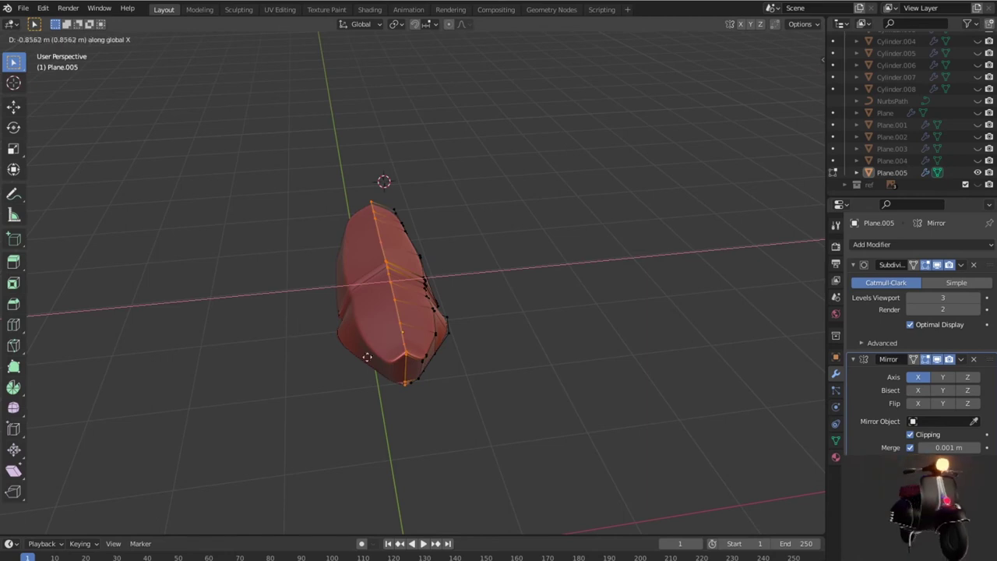
left_click(596, 313)
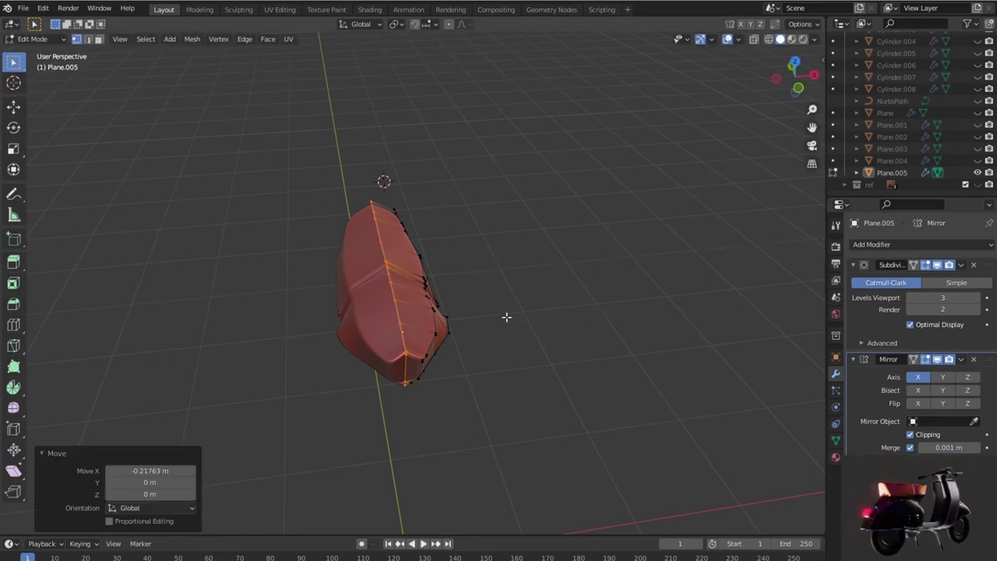
left_click_drag(364, 173, 418, 362)
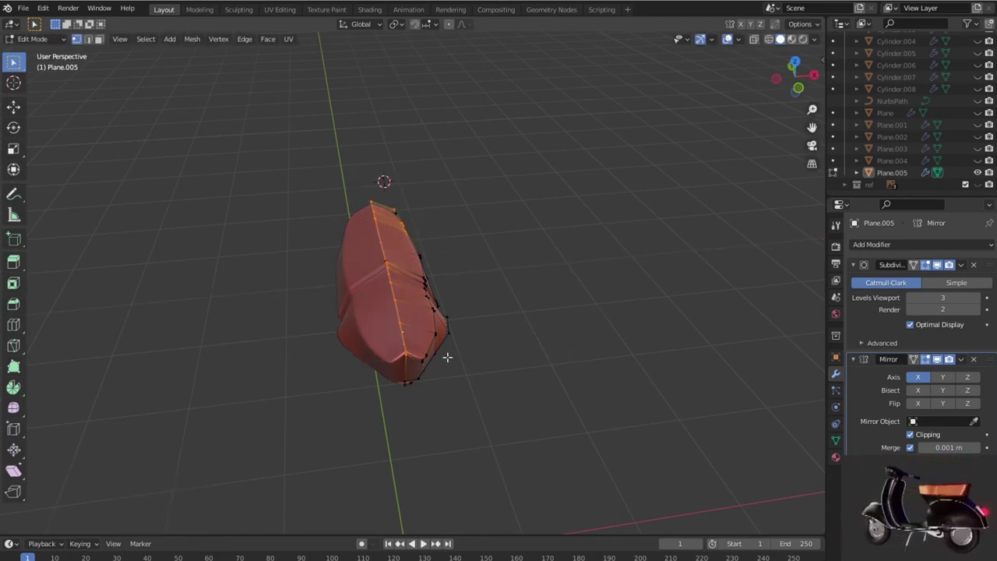
key("KP_7")
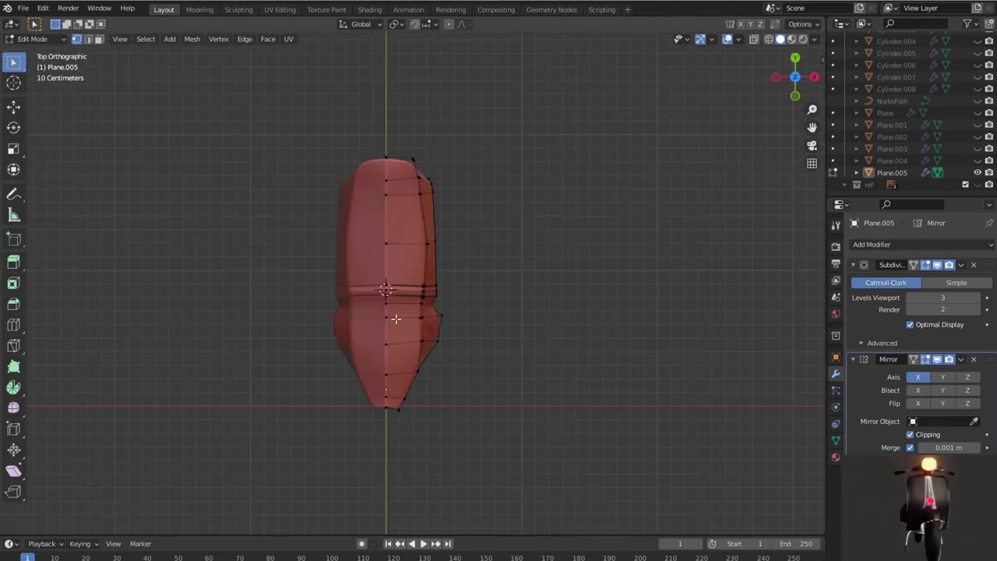
Step: Box-select the centre column of vertices and move them along X
mouse_move(374, 131)
left_mouse_down()
mouse_move(390, 460)
mouse_move(402, 465)
left_mouse_up()
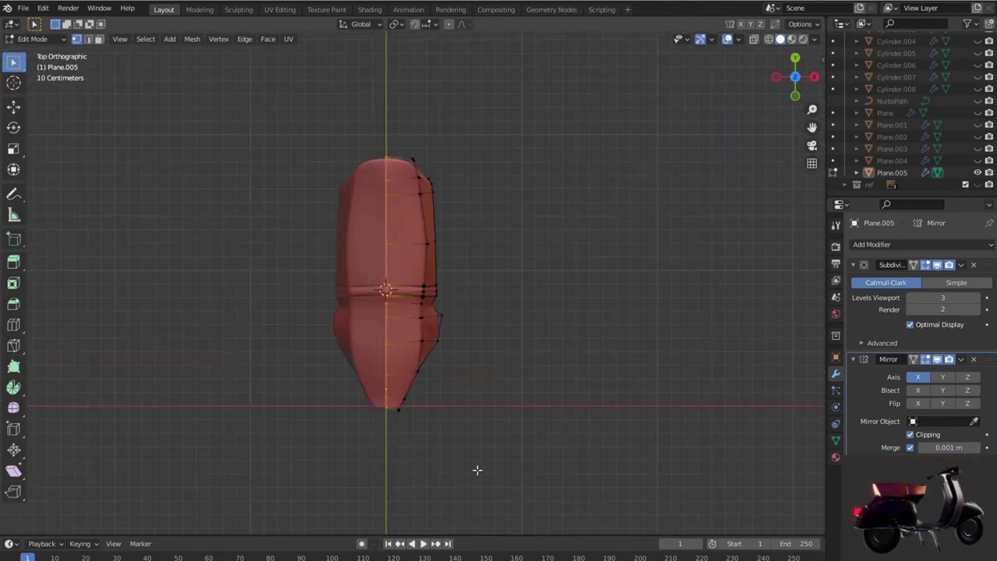
key("g")
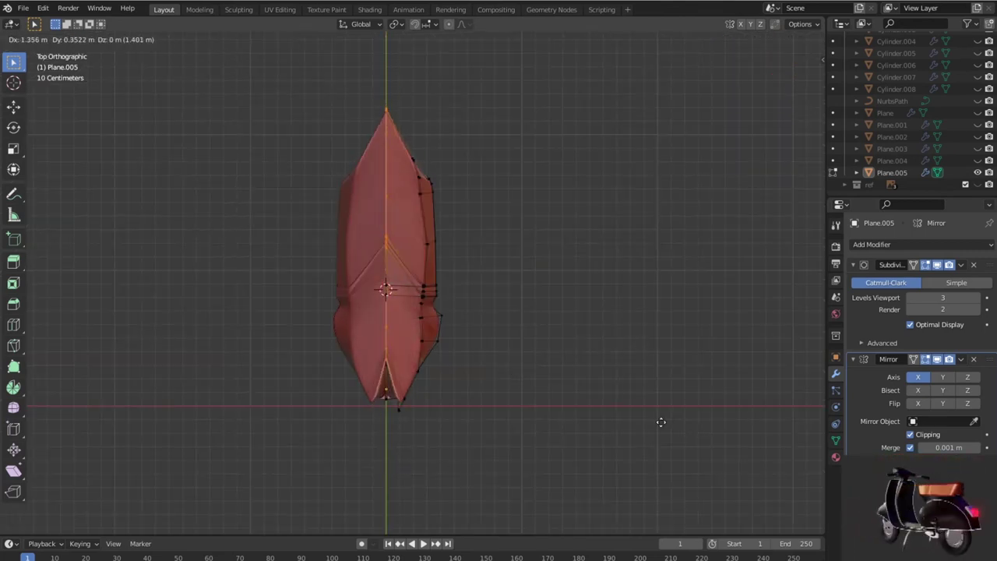
key("x")
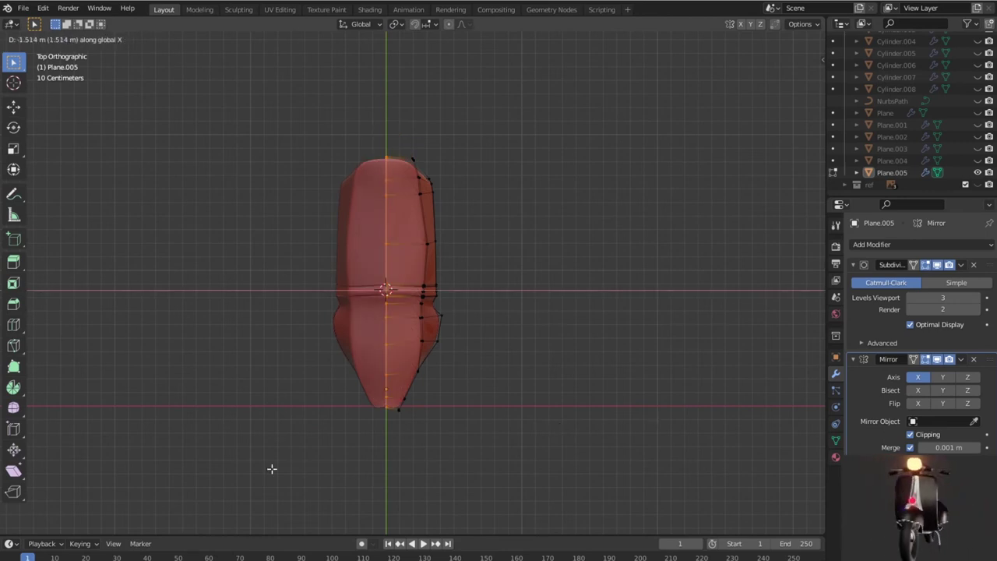
left_click(271, 468)
key("Tab")
Step: Show the ref reference images again and view the mesh in Right Orthographic in Edit Mode
mouse_move(530, 464)
middle_mouse_down()
mouse_move(424, 370)
mouse_move(429, 357)
mouse_move(527, 340)
mouse_move(468, 340)
mouse_move(522, 336)
mouse_move(350, 356)
mouse_move(363, 361)
middle_mouse_up()
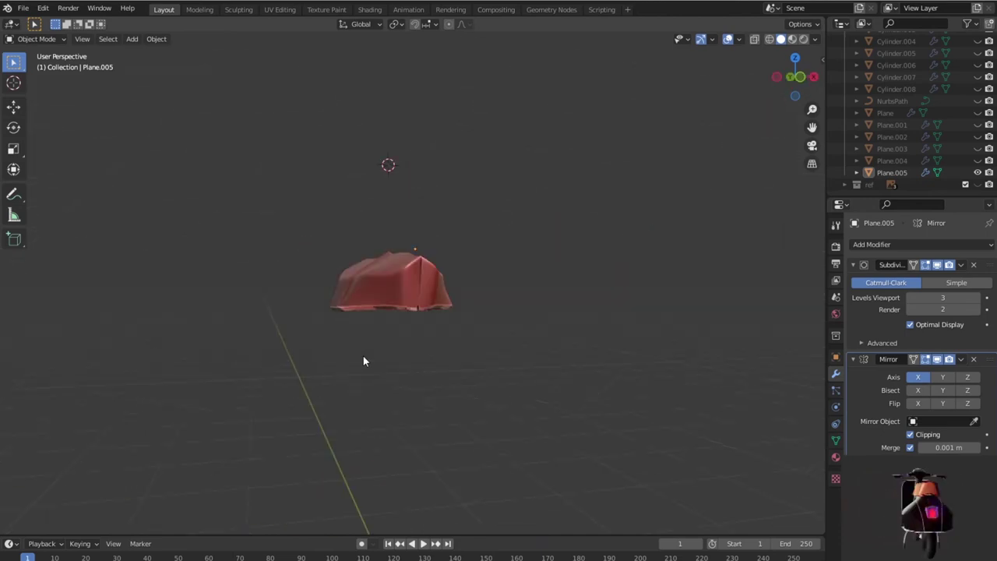
key("KP_4")
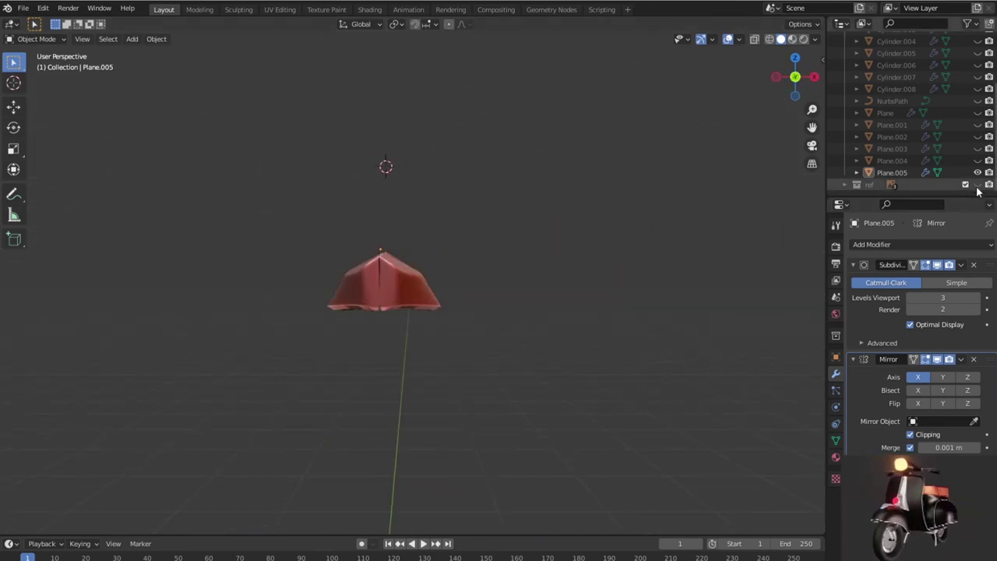
left_click(978, 185)
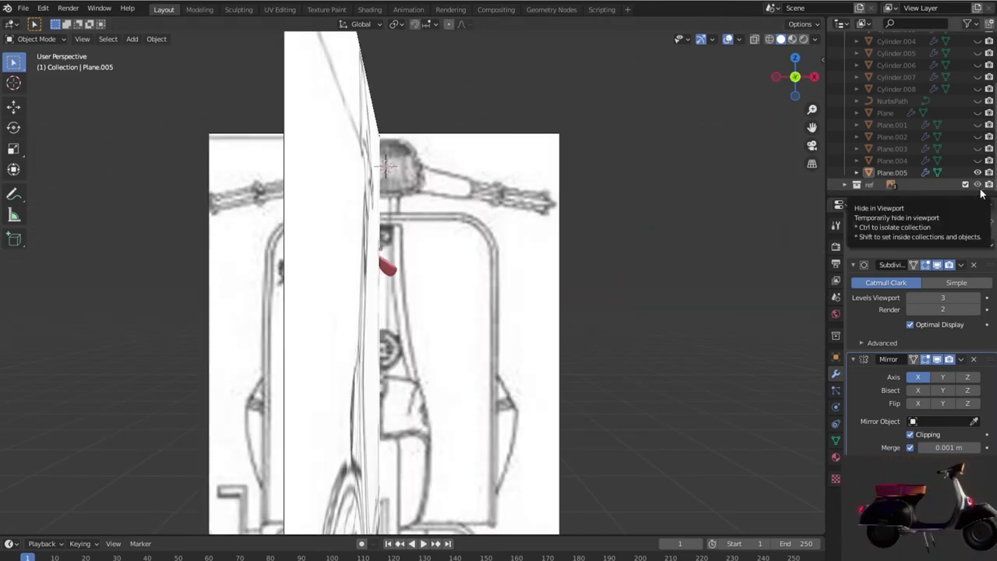
key("KP_3")
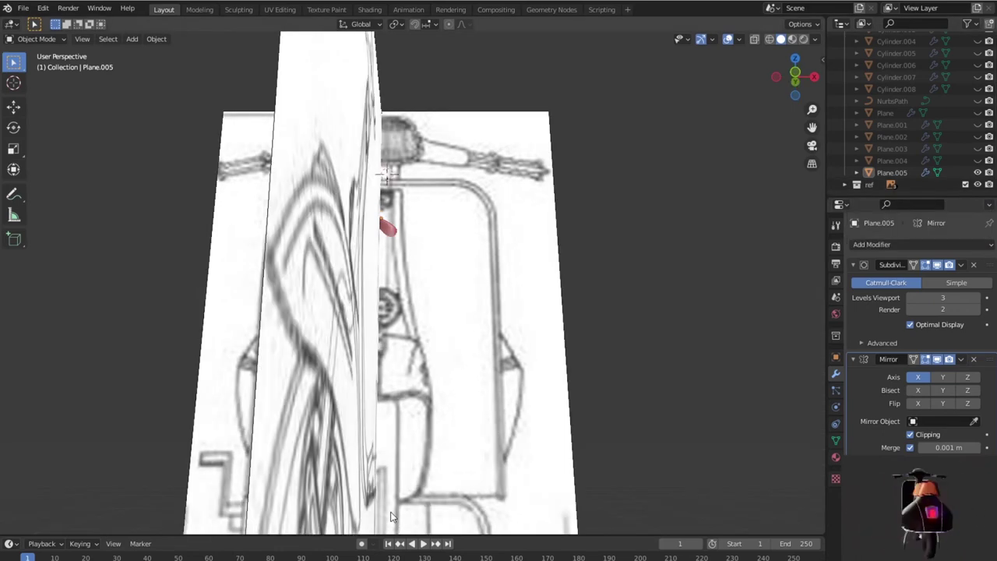
key("Tab")
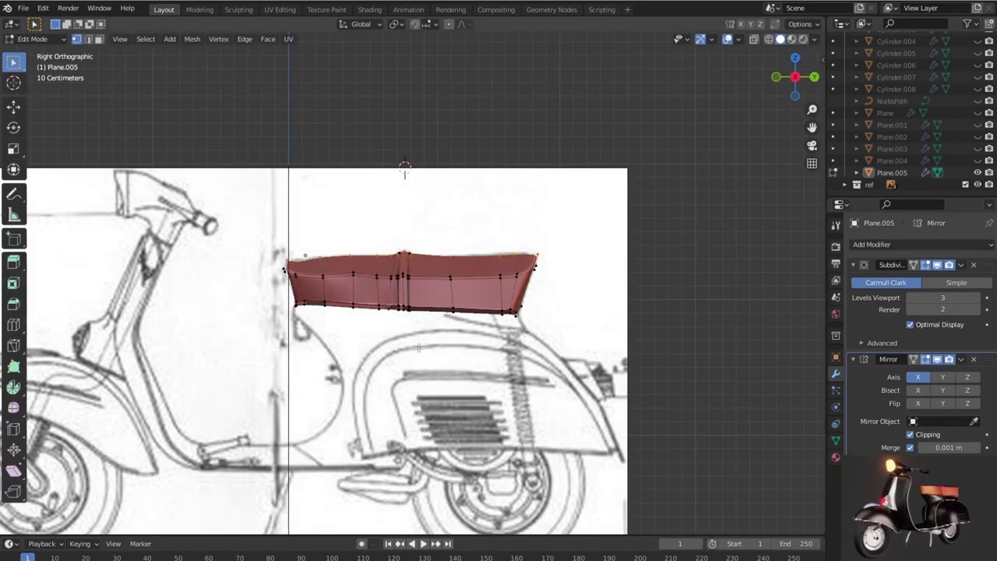
Step: With X-ray on, select the seat's middle edge loop and raise it 0.1083 m along Z
scroll(421, 307, "up", 1)
scroll(422, 307, "up", 2)
key("alt+z")
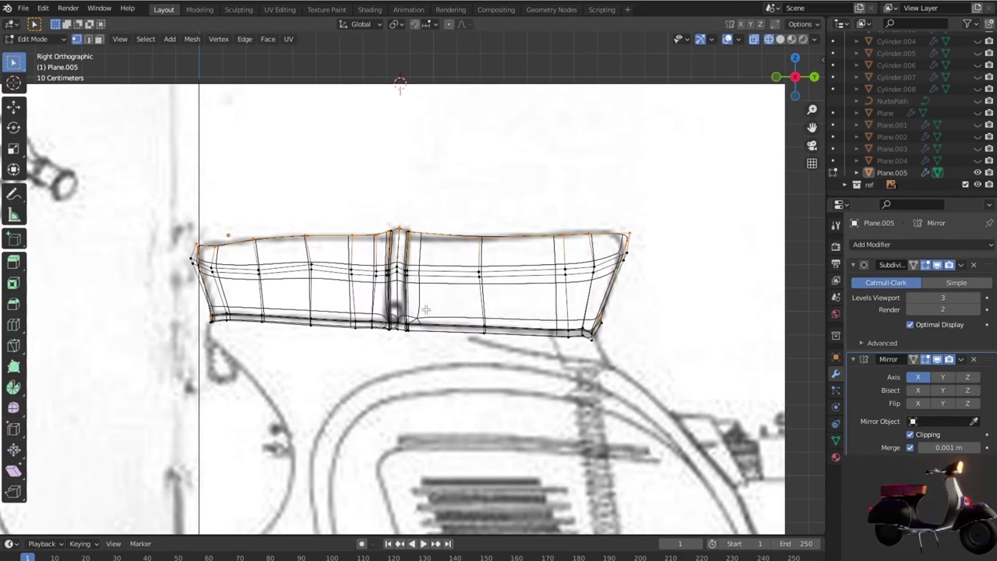
scroll(426, 309, "up", 1)
left_click_drag(718, 309, 136, 249)
key("g")
key("z")
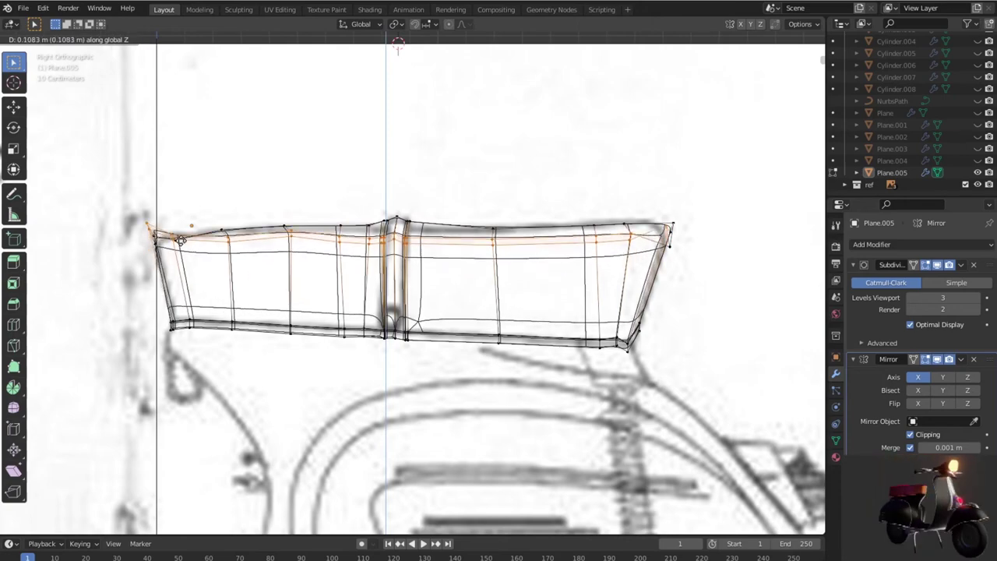
left_click(180, 240)
key("Tab")
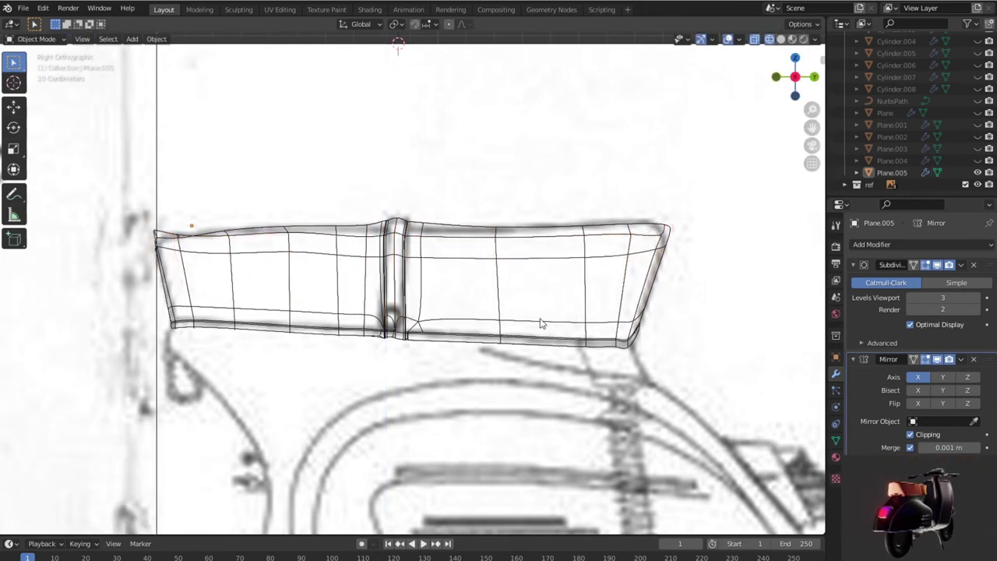
Step: View the seat solid-shaded in perspective and unhide the Plane.004 rear body panel
scroll(538, 323, "down", 3)
mouse_move(538, 322)
middle_mouse_down()
mouse_move(567, 392)
mouse_move(458, 346)
mouse_move(409, 268)
mouse_move(425, 290)
middle_mouse_up()
key("shift+z")
left_click(980, 161)
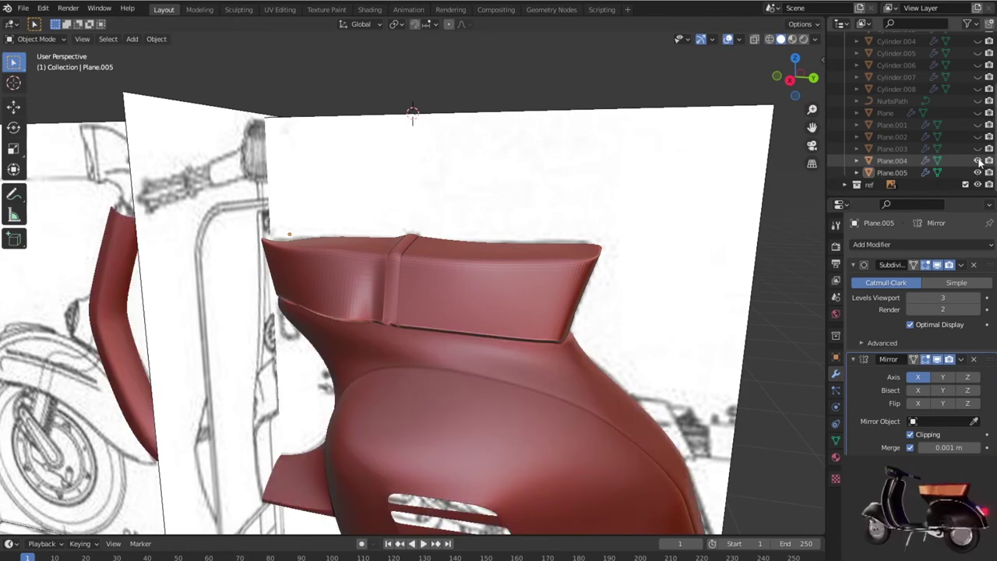
Step: Unhide Plane.003 through Plane, NurbsPath and Cylinder.008 through Cylinder to show the whole scooter
middle_click_drag(616, 283, 580, 262)
scroll(585, 256, "down", 5)
scroll(626, 267, "up", 1)
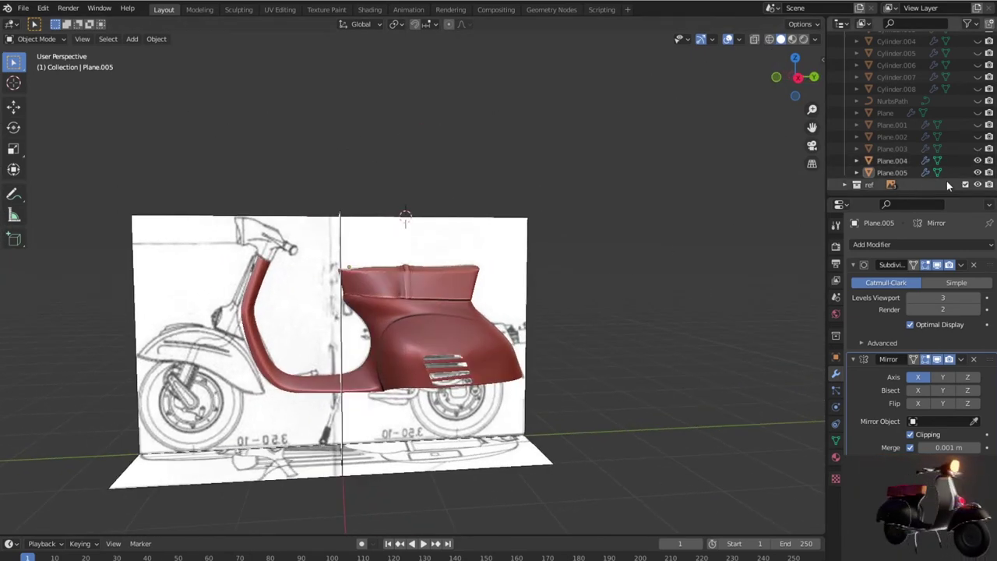
left_click(979, 148)
left_click(979, 136)
left_click(979, 125)
left_click(979, 113)
left_click(979, 100)
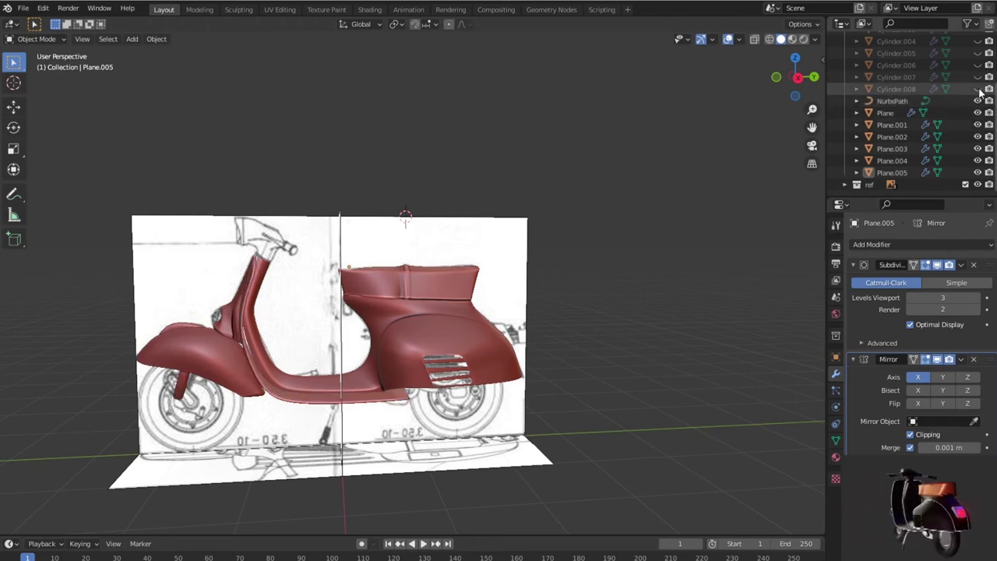
left_click(978, 89)
left_click(979, 77)
left_click(979, 65)
left_click(979, 53)
scroll(978, 56, "up", 3)
left_click(978, 110)
left_click(978, 97)
left_click(979, 86)
left_click(979, 74)
left_click(979, 62)
middle_click_drag(621, 309, 622, 343)
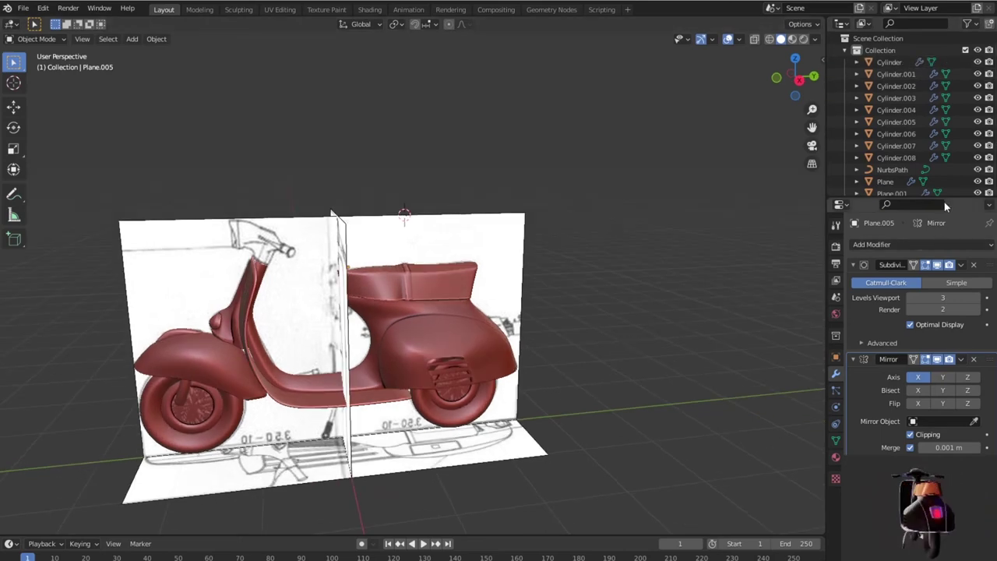
scroll(978, 179, "down", 3)
mouse_move(585, 420)
middle_mouse_down()
mouse_move(212, 419)
mouse_move(267, 373)
mouse_move(462, 345)
mouse_move(529, 361)
mouse_move(553, 436)
mouse_move(600, 452)
mouse_move(608, 426)
mouse_move(457, 416)
mouse_move(535, 454)
mouse_move(591, 407)
mouse_move(478, 243)
mouse_move(428, 328)
mouse_move(468, 343)
middle_mouse_up()
Step: Select the Plane.005 seat, and in Edit Mode move its tip vertex along X
scroll(467, 411, "up", 3)
scroll(471, 405, "down", 3)
scroll(478, 243, "up", 5)
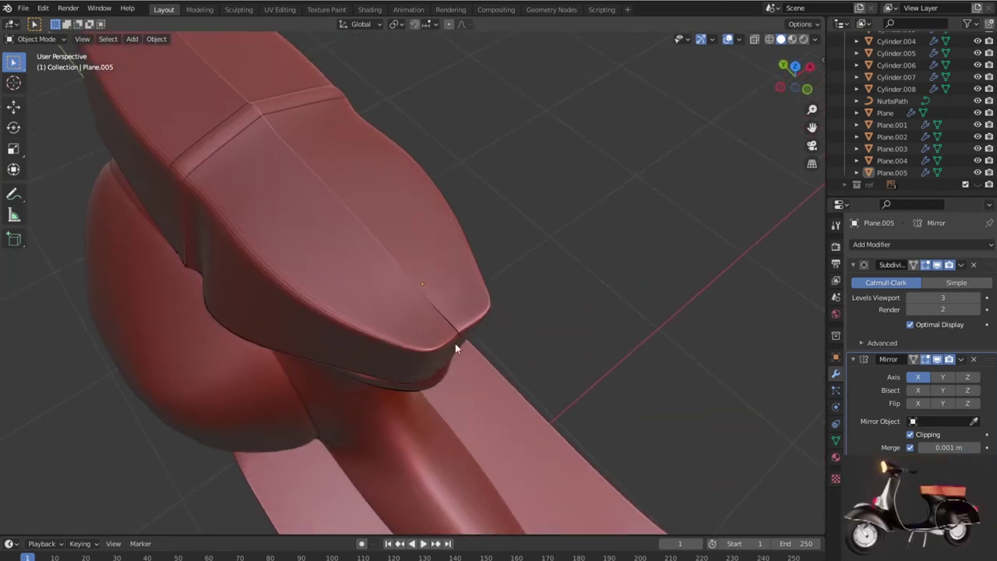
scroll(402, 341, "up", 2)
scroll(363, 333, "up", 2)
left_click(371, 339)
key("Tab")
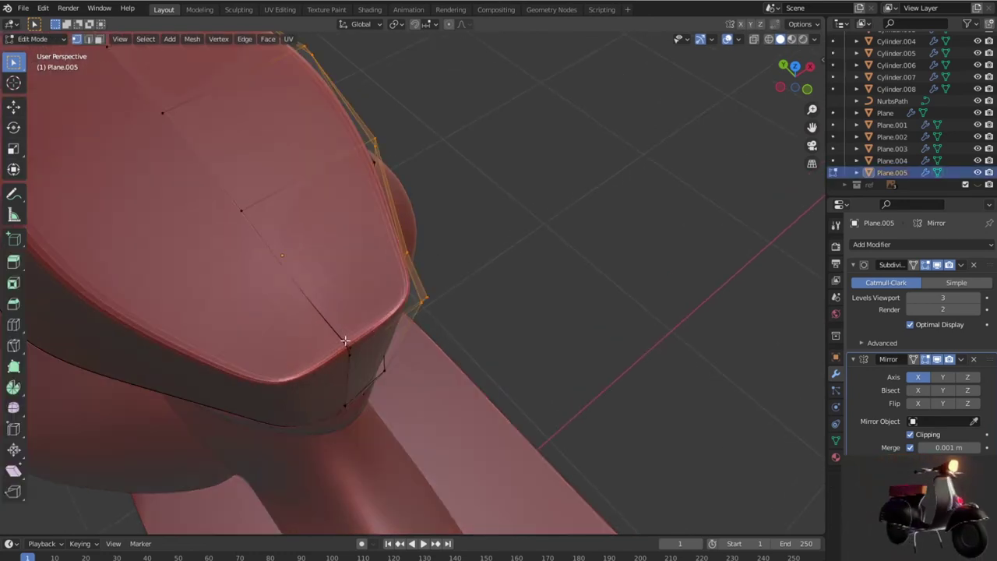
left_click(366, 362)
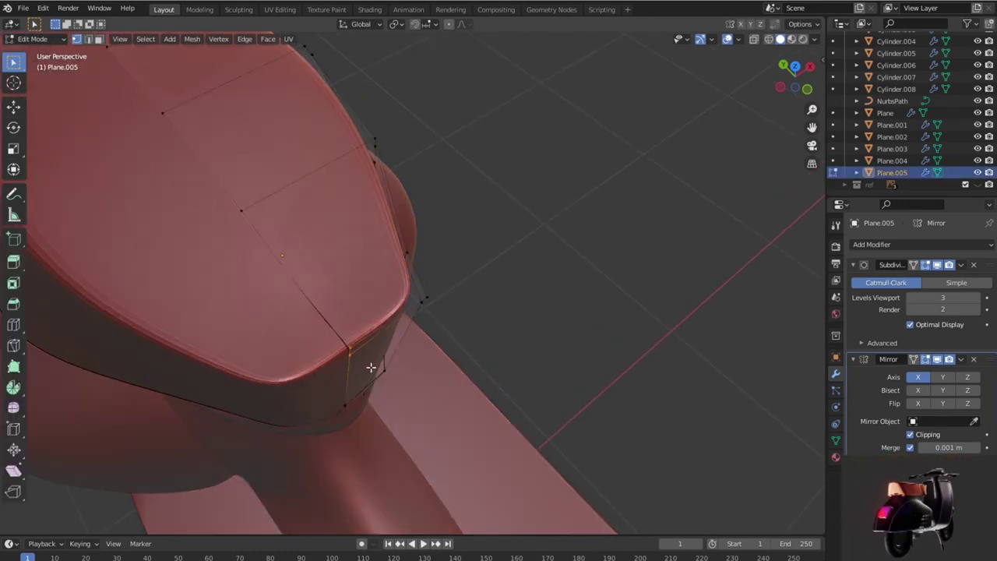
key("g")
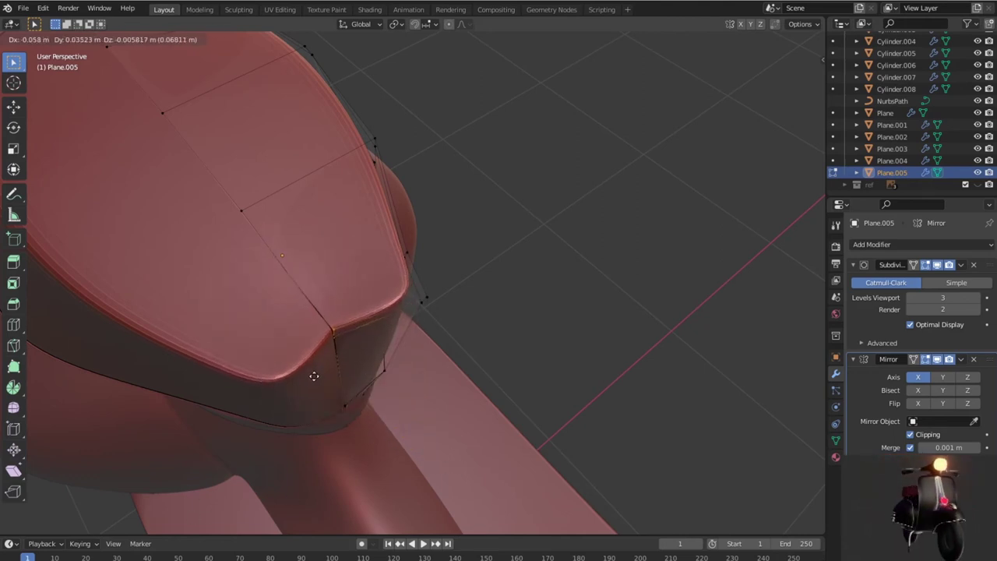
key("x")
left_click(298, 397)
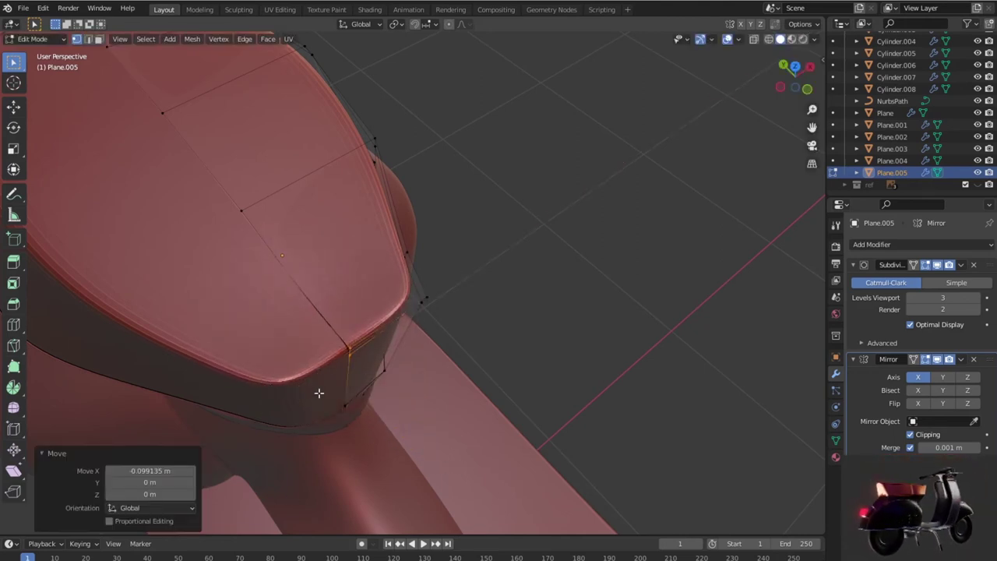
Step: Move the neighbouring seat-tip vertex and check the smoothed seat in object mode
left_click(339, 418)
key("x")
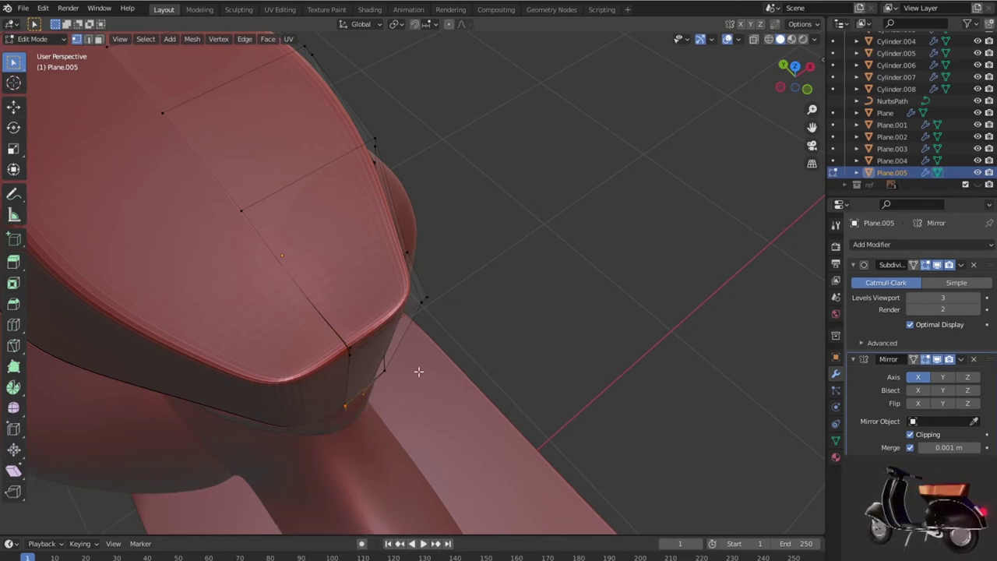
key("z")
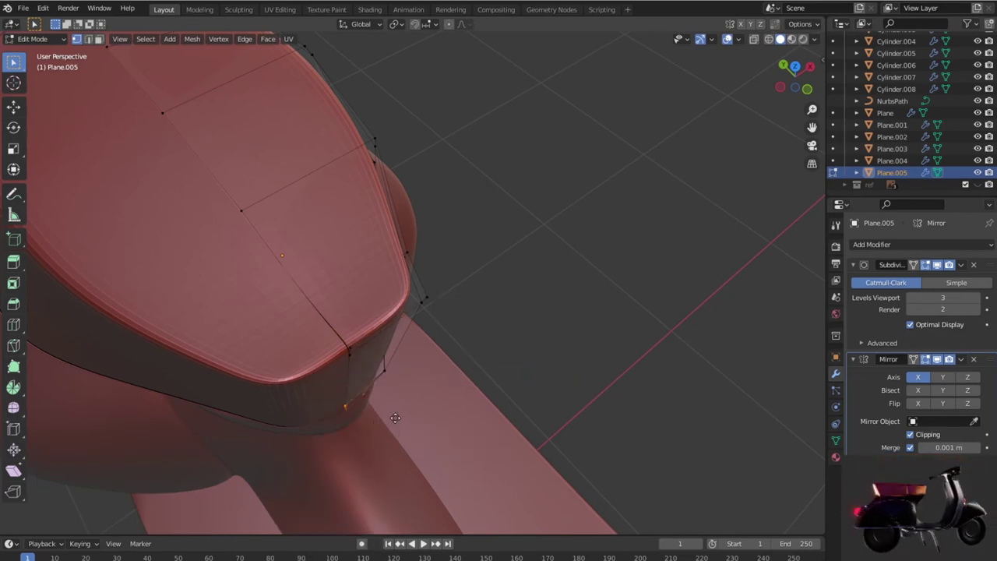
key("g")
left_click(304, 445)
key("Tab")
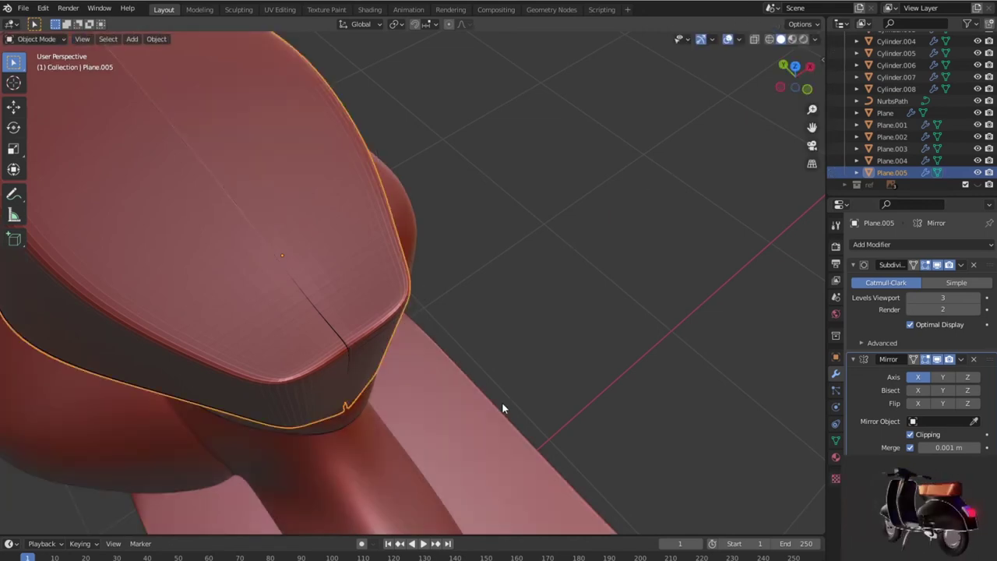
key("Tab")
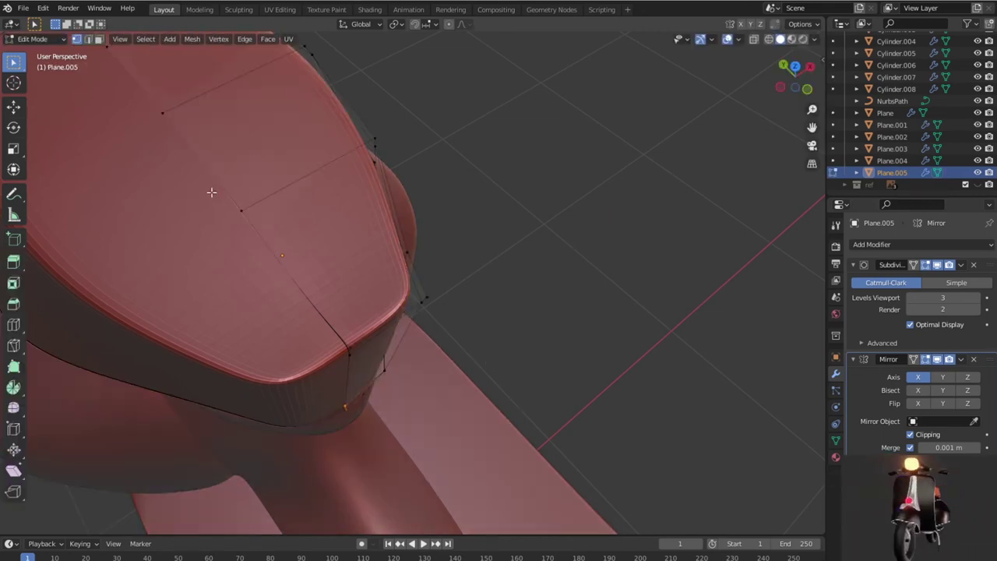
Step: Connect the two tip vertices with an edge, then move them -0.084044 m along X
key("j")
key("grave")
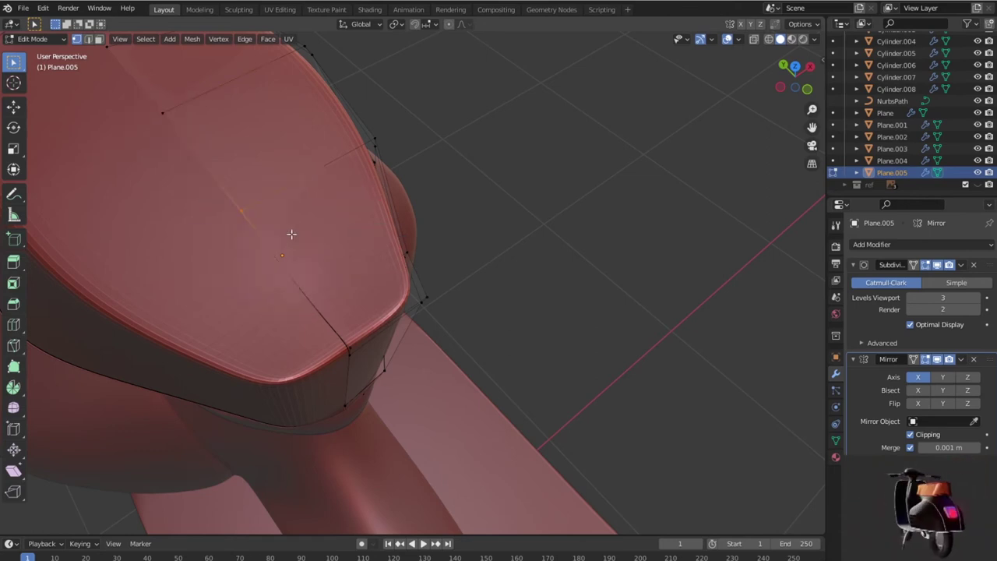
key("g")
key("x")
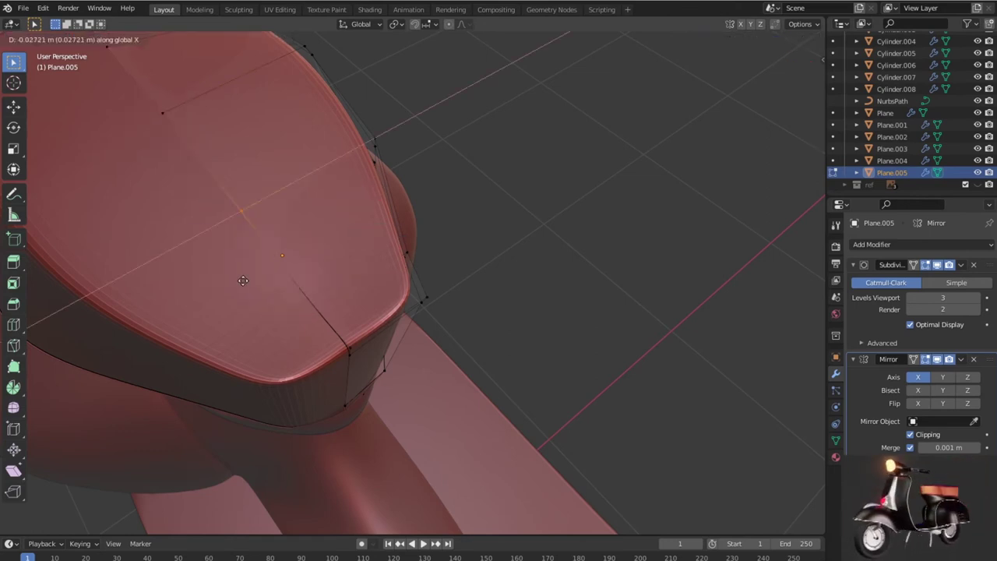
left_click(241, 283)
mouse_move(241, 283)
middle_mouse_down()
mouse_move(293, 325)
mouse_move(245, 301)
mouse_move(276, 318)
mouse_move(270, 312)
middle_mouse_up()
key("shift+z")
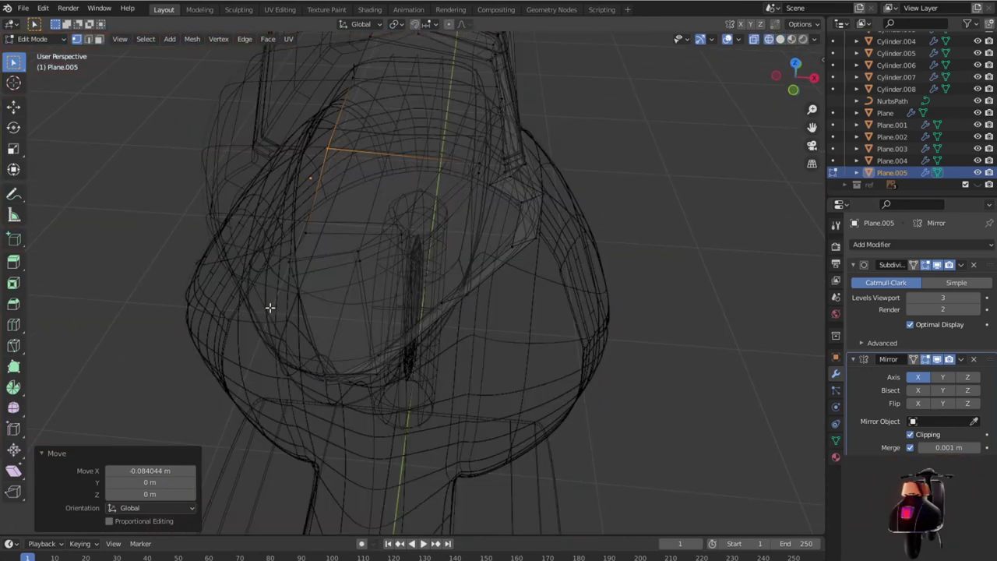
Step: Select edges at the seat tip and inspect the seat solid-shaded in object mode
middle_click_drag(341, 328, 292, 285)
left_click(340, 268)
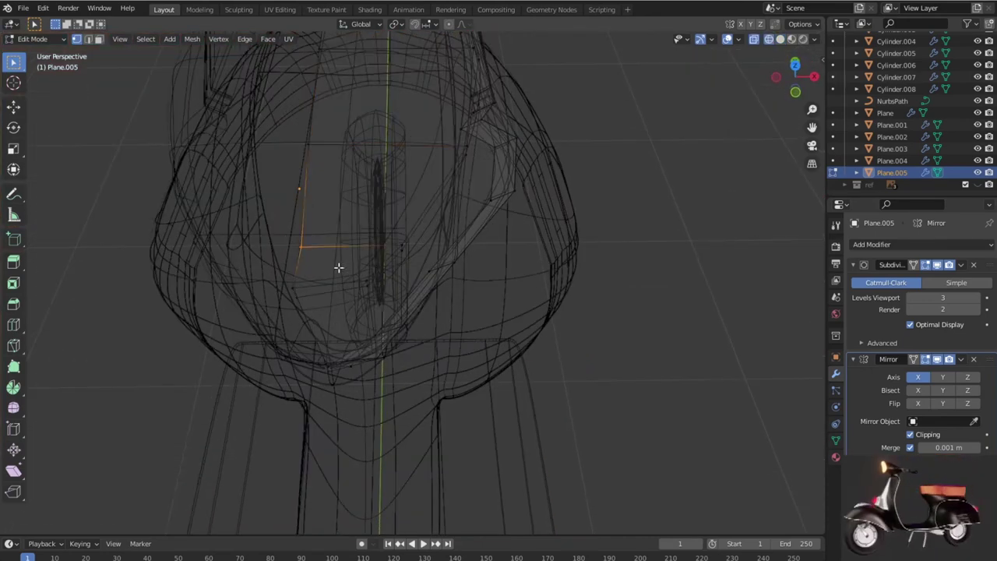
key("Tab")
key("shift+z")
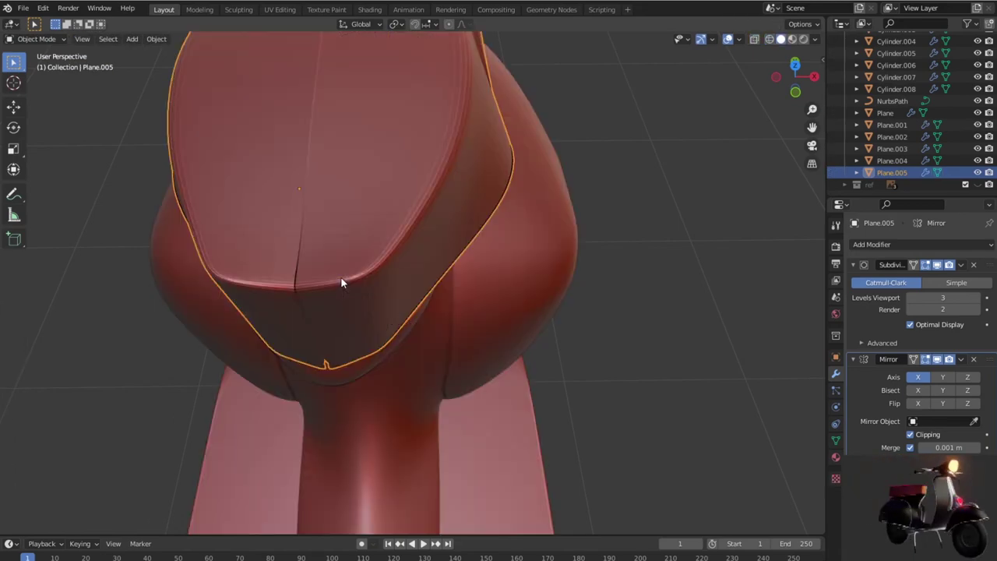
middle_click_drag(361, 278, 356, 271)
Step: Box-select the tip vertices, move them -0.034 m along X, and return to solid object view
key("Tab")
left_click_drag(279, 221, 326, 269)
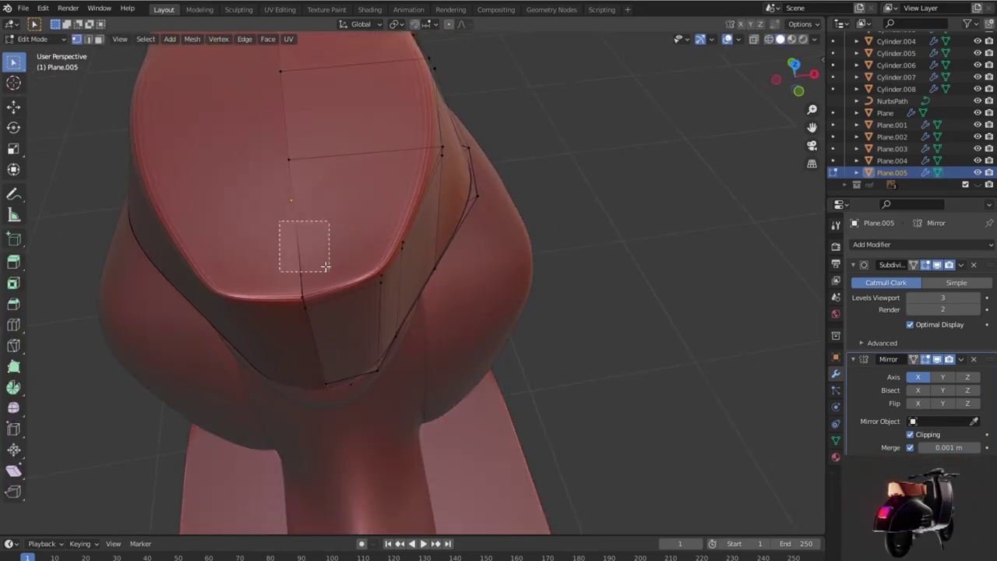
key("shift+z")
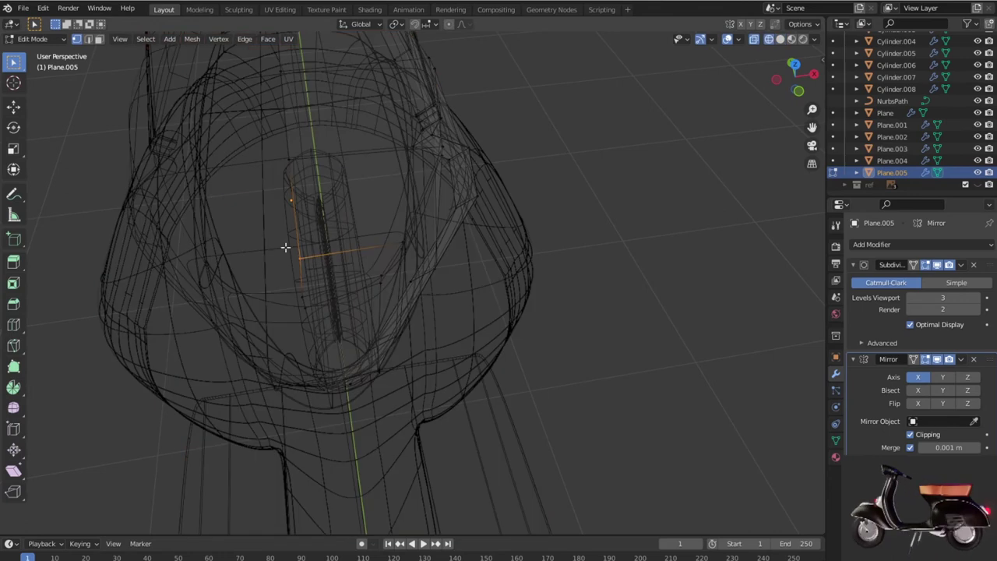
key("g")
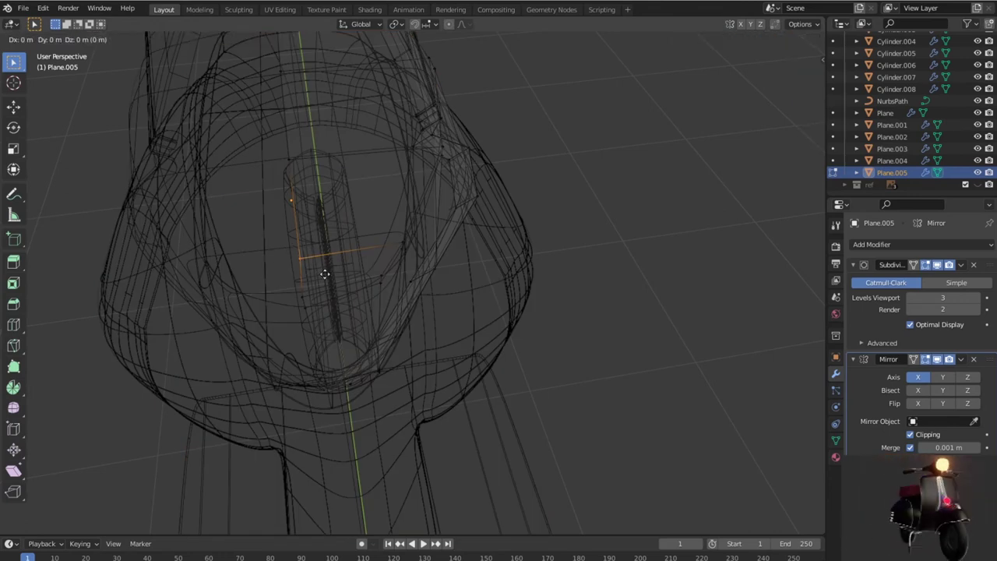
key("x")
left_click(299, 273)
key("Tab")
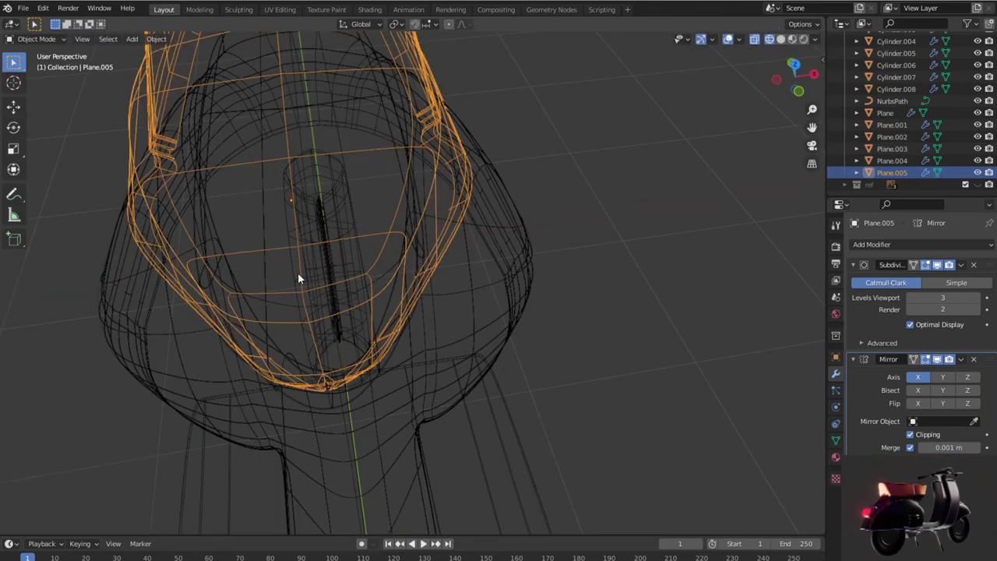
key("shift+z")
mouse_move(377, 322)
middle_mouse_down()
mouse_move(342, 280)
mouse_move(456, 285)
mouse_move(338, 303)
mouse_move(363, 301)
mouse_move(302, 272)
mouse_move(393, 297)
middle_mouse_up()
Step: In Edit Mode, lower the seat's front edge straight down along Z
scroll(402, 306, "up", 3)
scroll(402, 304, "up", 1)
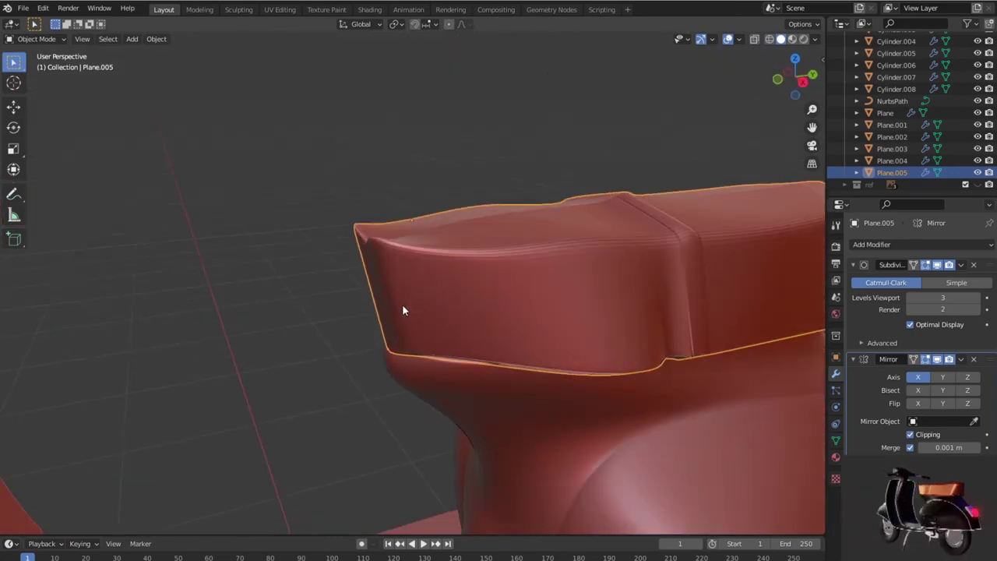
key("Tab")
scroll(383, 256, "up", 2)
scroll(384, 265, "up", 1)
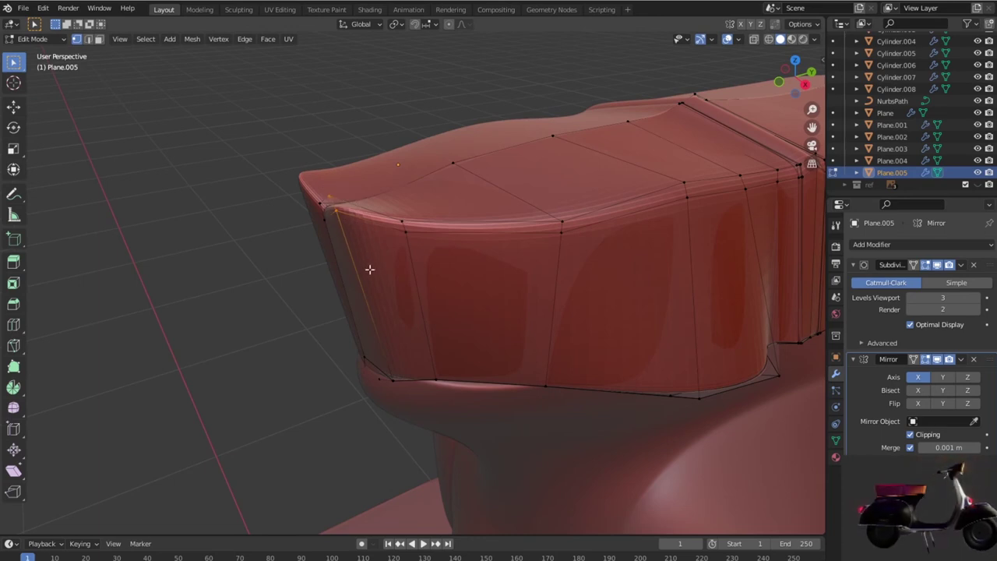
key("g")
key("z")
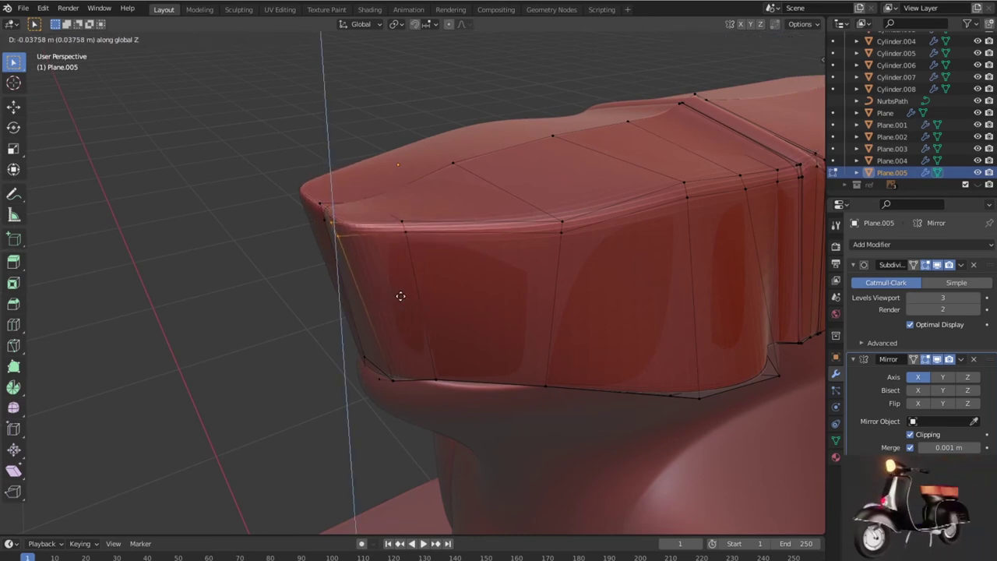
left_click(401, 297)
Step: Reposition the front edge from the right-side orthographic view
key("KP_3")
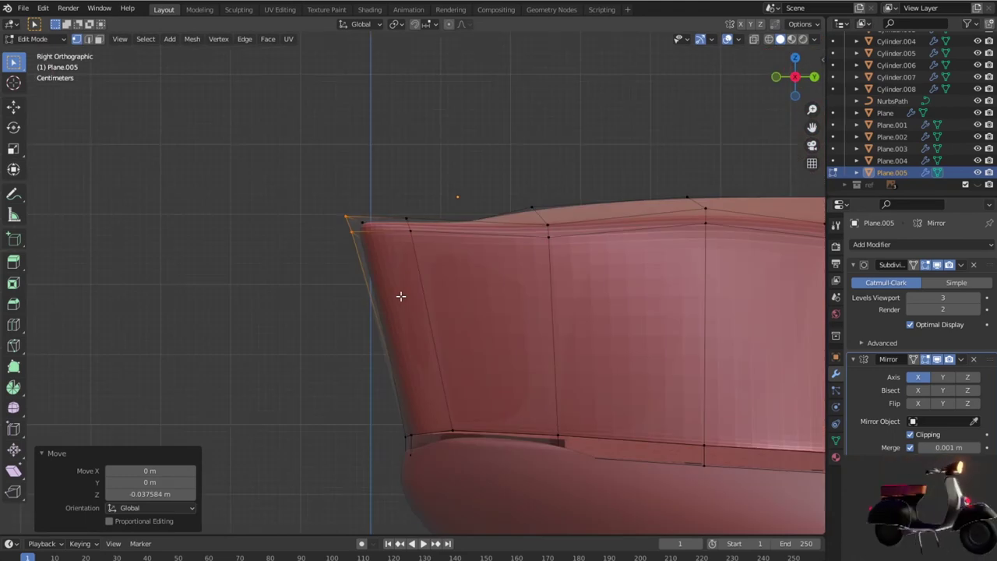
key("g")
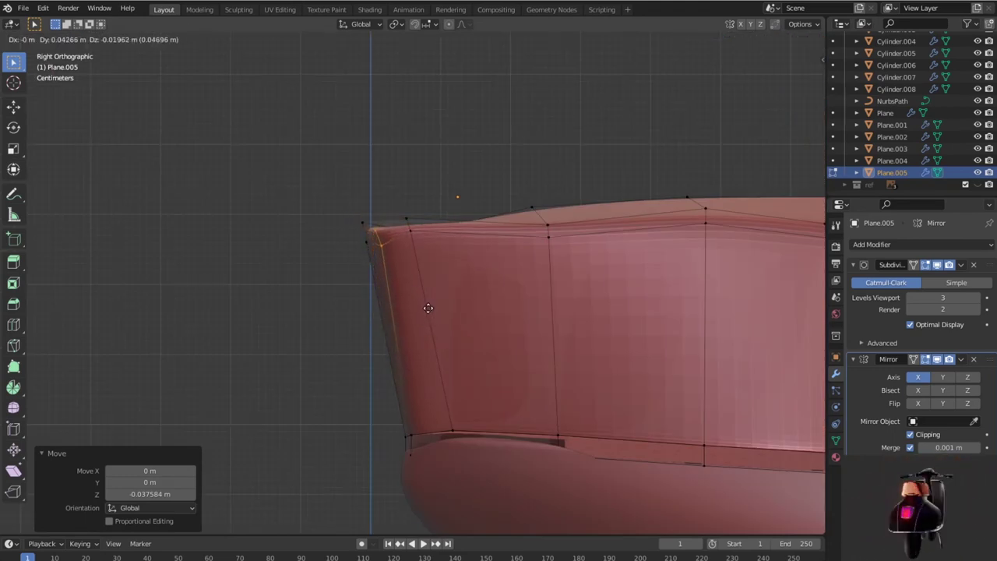
left_click(427, 306)
mouse_move(425, 304)
middle_mouse_down()
mouse_move(447, 301)
mouse_move(459, 345)
mouse_move(510, 351)
mouse_move(525, 319)
mouse_move(519, 293)
mouse_move(484, 334)
middle_mouse_up()
Step: Move the seat's lower front vertices so the front end slopes down
key("g")
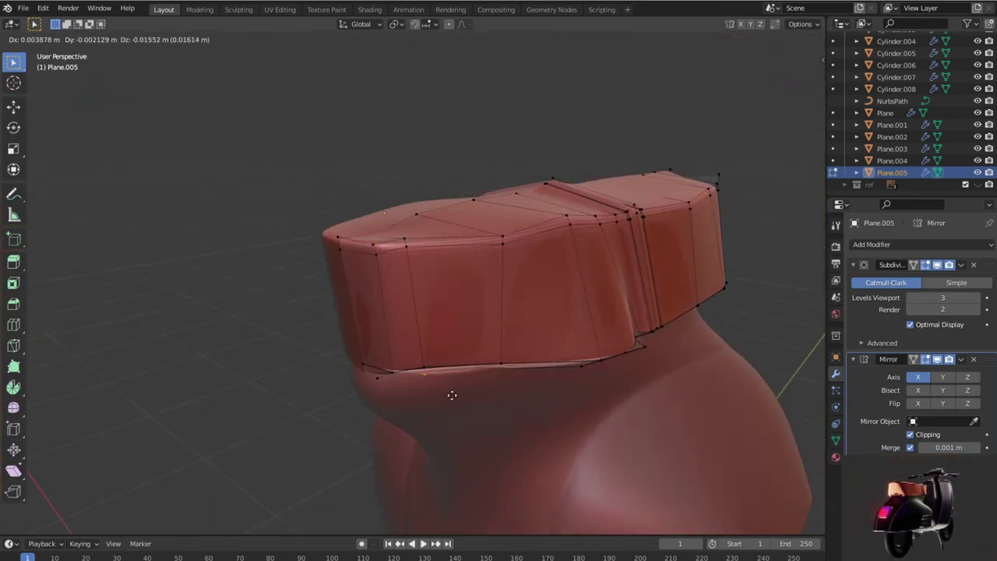
left_click(453, 392)
left_click_drag(412, 357, 454, 388)
key("g")
left_click(467, 394)
mouse_move(483, 391)
middle_mouse_down()
mouse_move(488, 382)
mouse_move(429, 381)
mouse_move(528, 357)
mouse_move(538, 413)
mouse_move(556, 443)
mouse_move(552, 330)
mouse_move(399, 225)
mouse_move(278, 356)
mouse_move(291, 363)
middle_mouse_up()
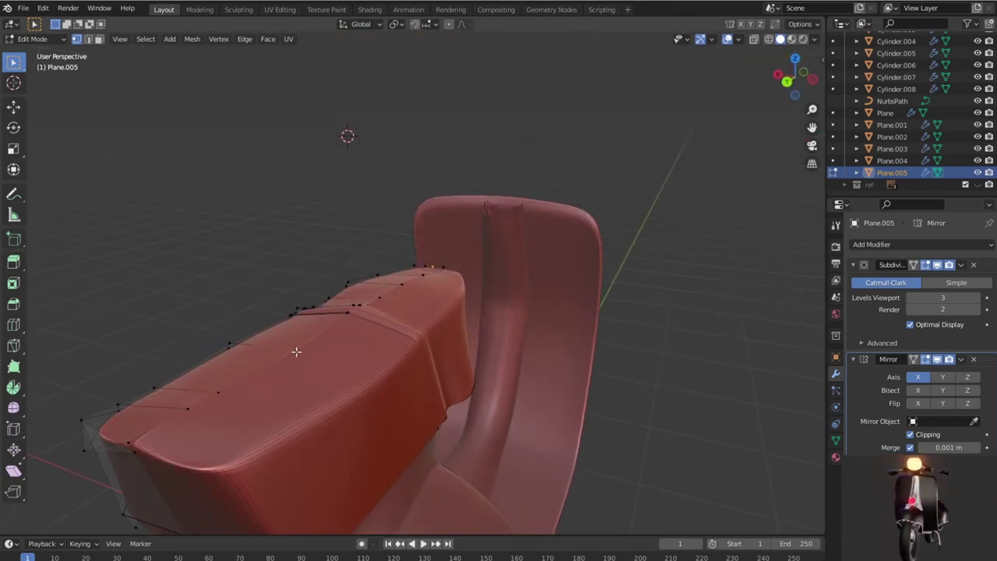
Step: Move a seat-front vertex vertically, checking its placement in wireframe
key("shift+z")
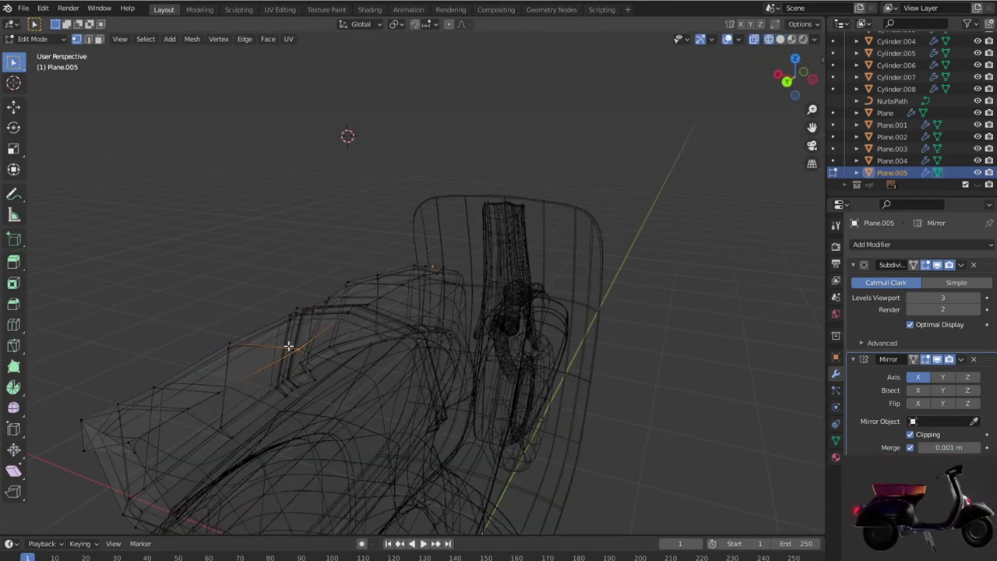
left_click(302, 360)
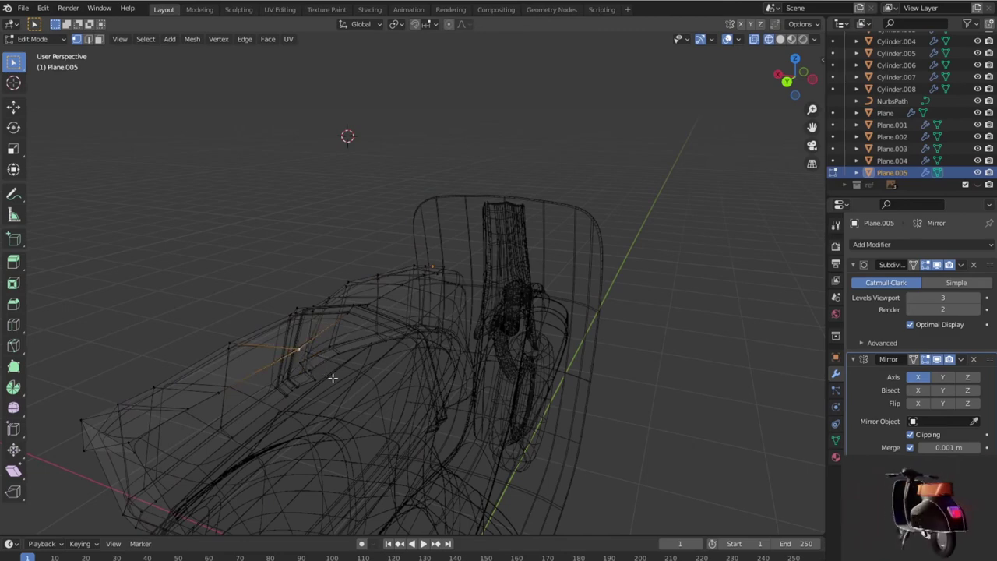
key("g")
key("z")
left_click(328, 368)
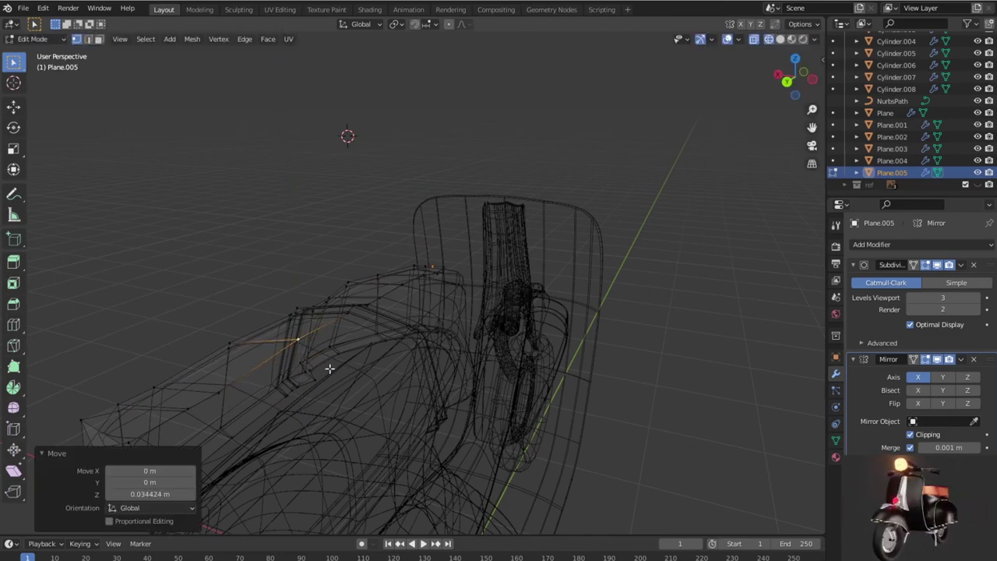
key("shift+z")
mouse_move(330, 370)
middle_mouse_down()
mouse_move(372, 394)
mouse_move(390, 382)
mouse_move(376, 371)
middle_mouse_up()
middle_click_drag(438, 342, 429, 318)
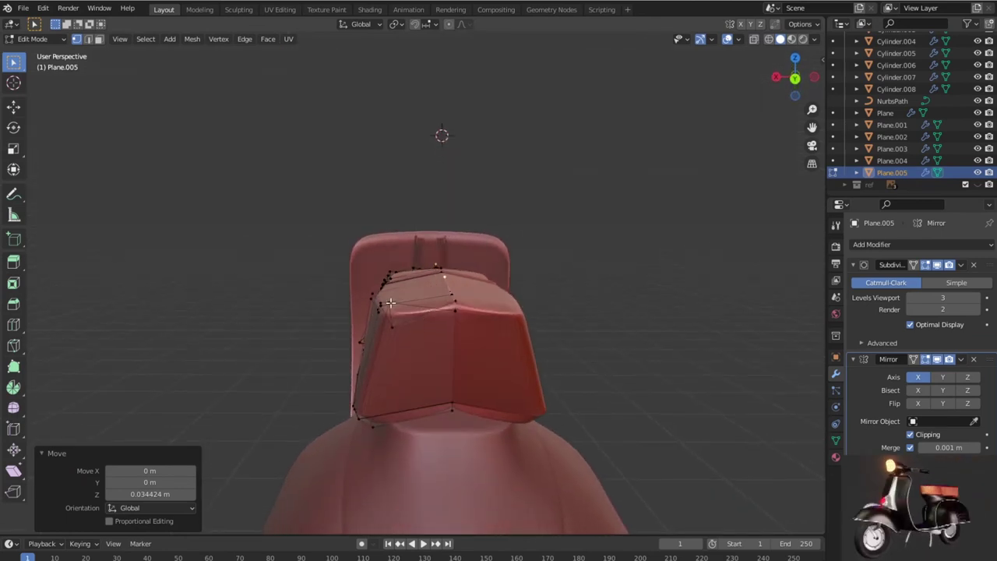
Step: Pull the seat's lower-edge vertices into place along the body, then return to Object Mode
left_click(389, 303)
key("g")
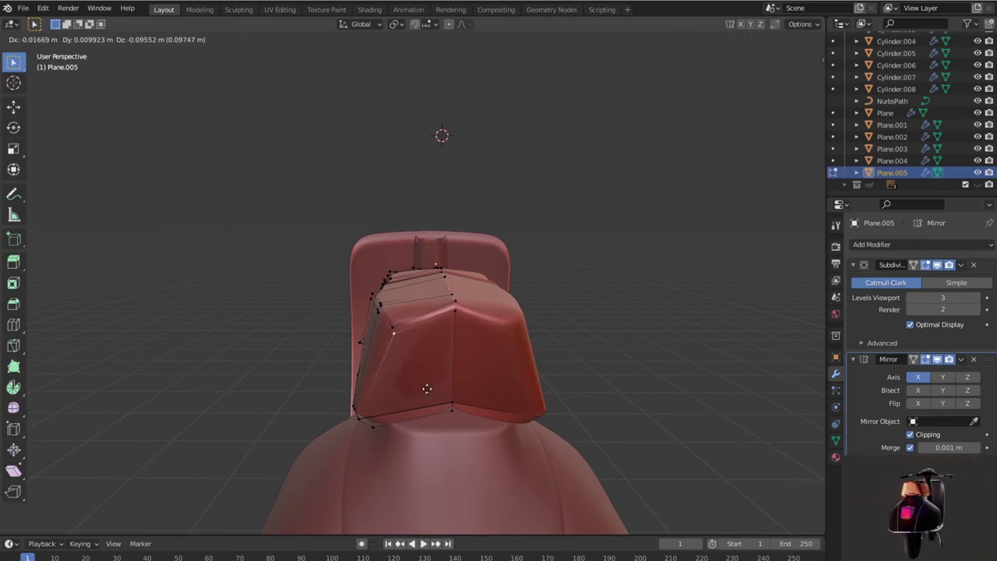
left_click(421, 382)
mouse_move(423, 376)
middle_mouse_down()
mouse_move(470, 383)
mouse_move(460, 382)
middle_mouse_up()
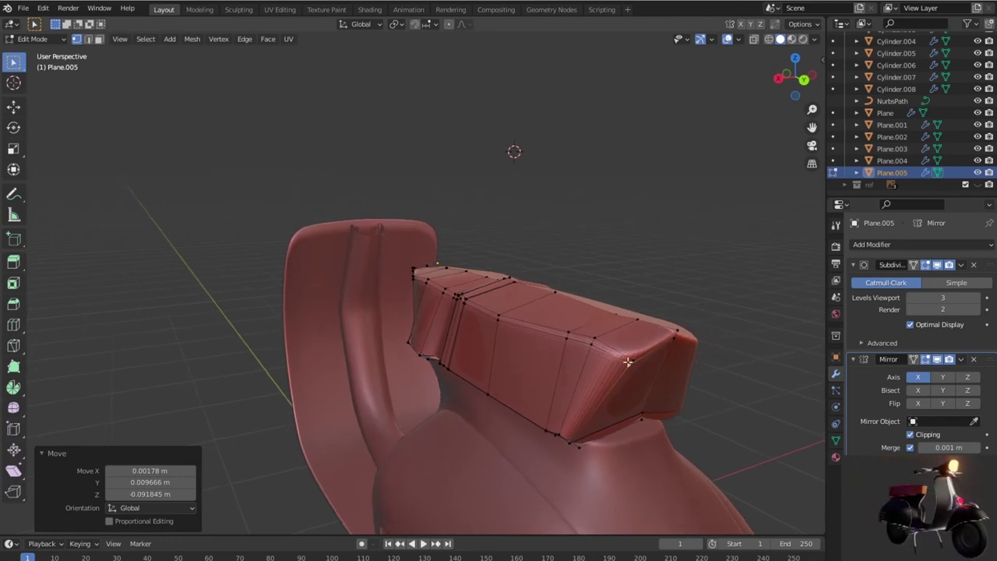
key("g")
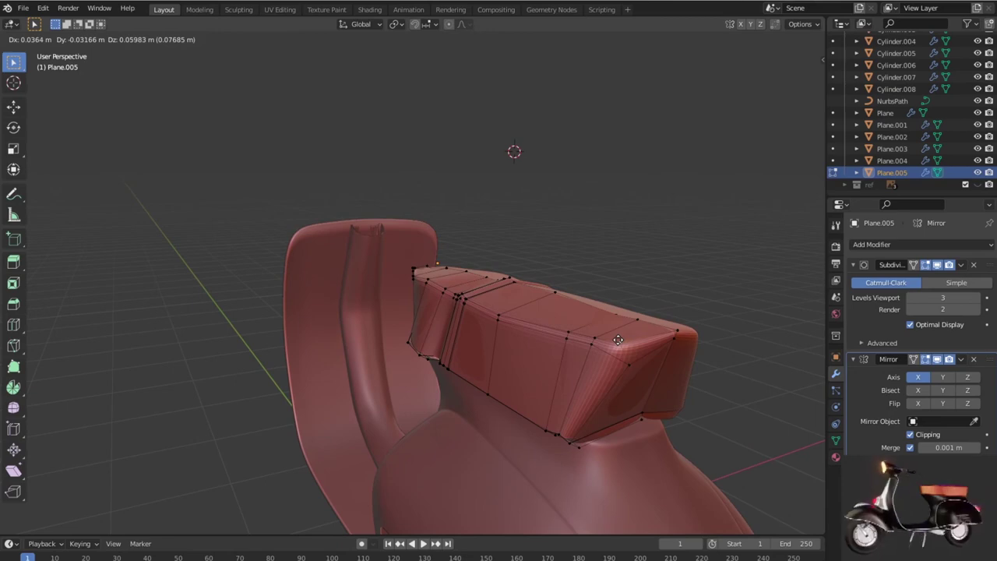
left_click(710, 383)
key("Tab")
mouse_move(663, 394)
middle_mouse_down()
mouse_move(593, 393)
mouse_move(532, 466)
mouse_move(433, 385)
mouse_move(326, 345)
mouse_move(333, 308)
mouse_move(387, 307)
mouse_move(392, 325)
mouse_move(377, 284)
mouse_move(334, 250)
middle_mouse_up()
Step: Adjust the box-selected front-tip vertices of the seat along Z in wireframe view
scroll(435, 385, "up", 3)
key("Tab")
left_click_drag(334, 250, 388, 259)
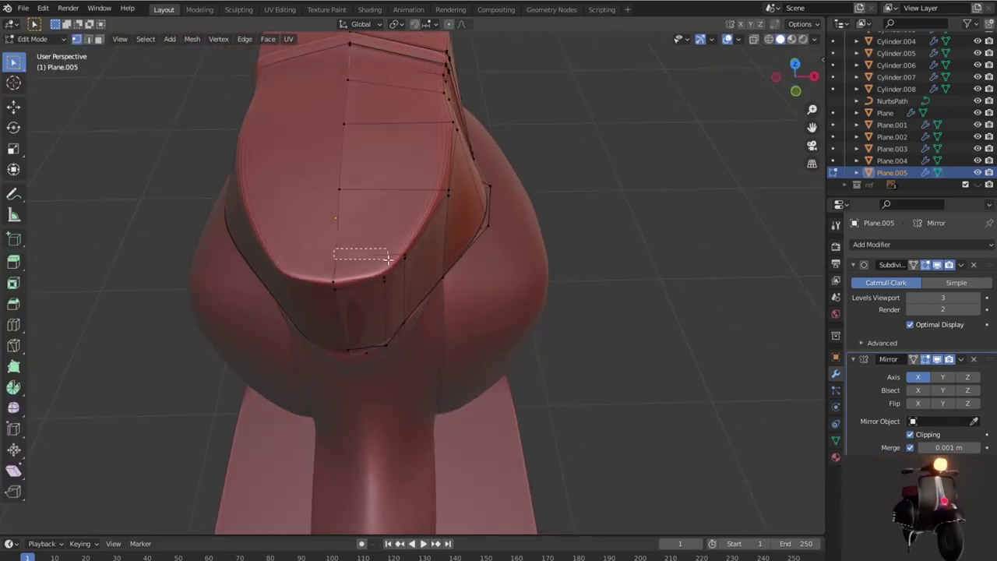
key("shift+z")
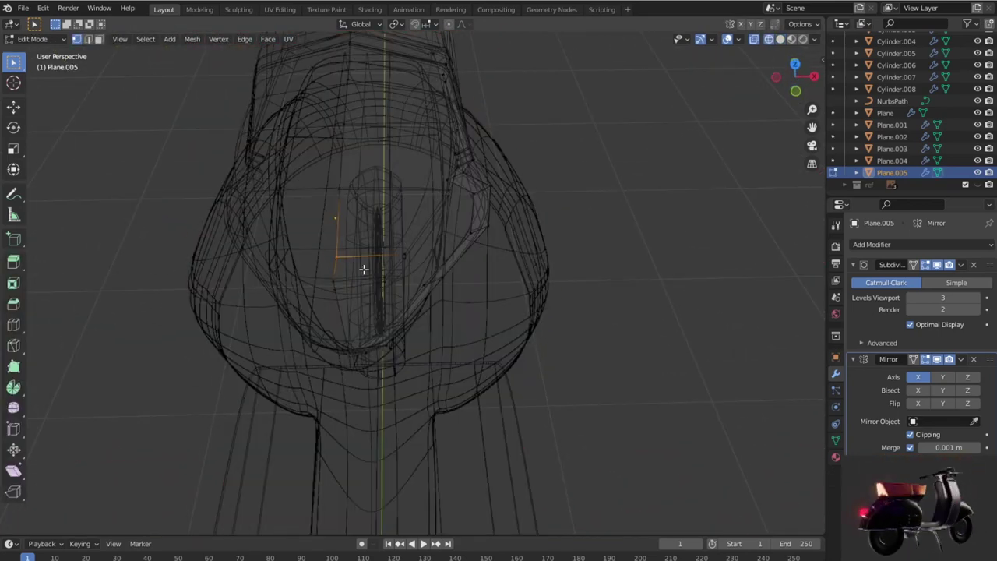
key("ctrl+m")
key("z")
key("Return")
key("Tab")
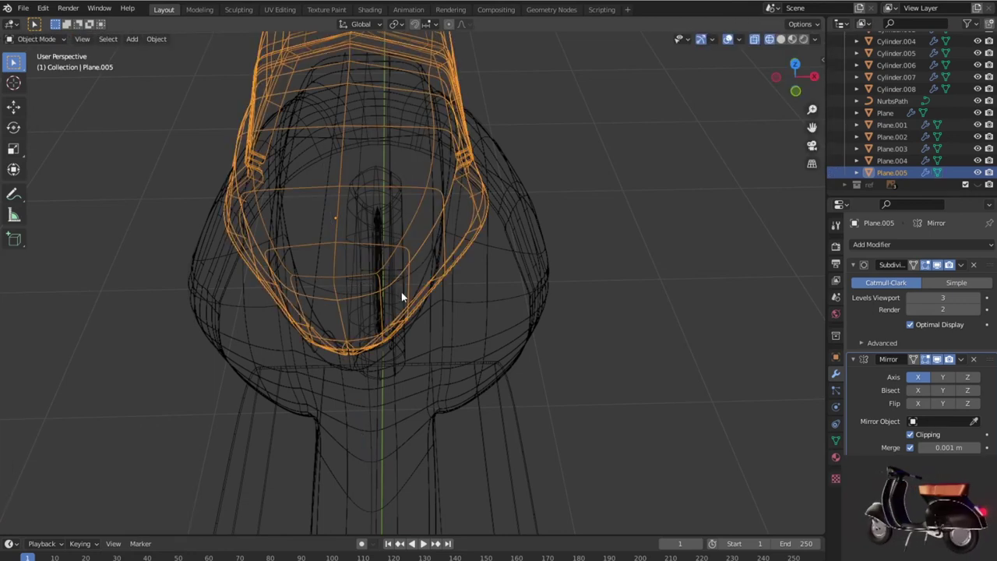
key("shift+z")
Step: Slide a front vertex of the seat along the X axis
mouse_move(432, 311)
middle_mouse_down()
mouse_move(396, 294)
mouse_move(378, 255)
middle_mouse_up()
scroll(398, 249, "up", 3)
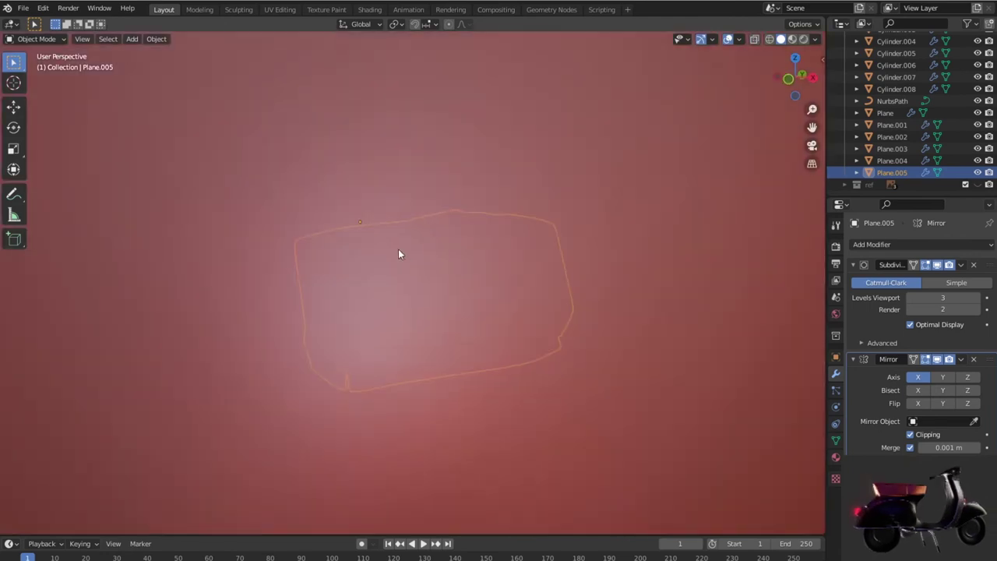
scroll(422, 299, "down", 3)
mouse_move(422, 298)
middle_mouse_down()
mouse_move(423, 285)
mouse_move(396, 345)
middle_mouse_up()
key("Tab")
left_click_drag(329, 353, 359, 391)
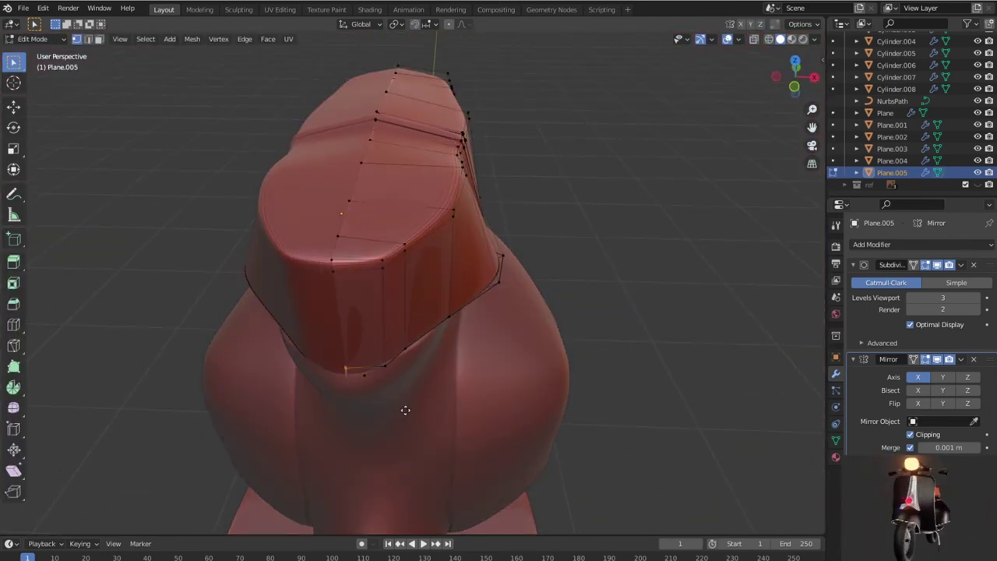
key("g")
key("x")
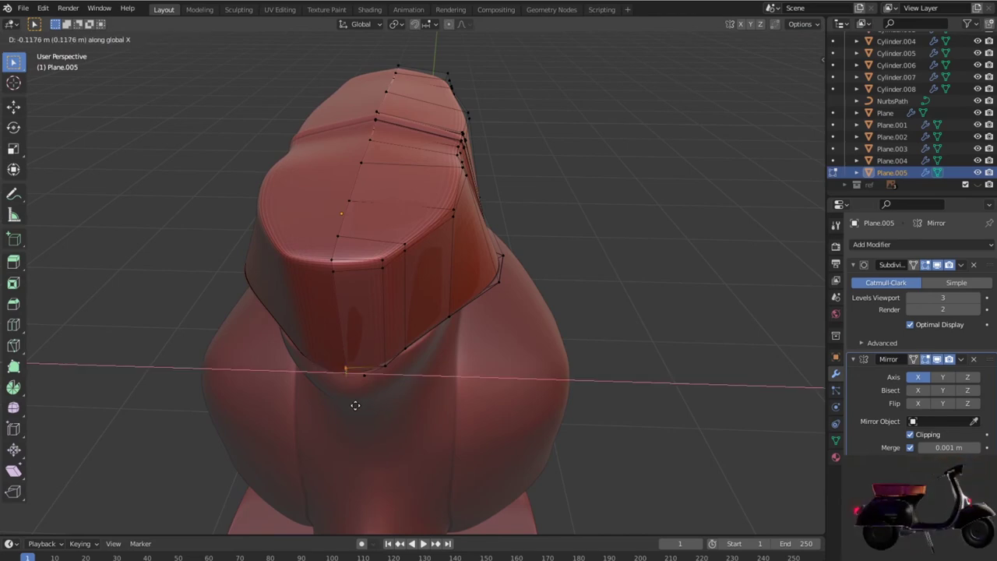
left_click(356, 405)
key("Tab")
middle_click_drag(422, 427, 527, 421)
key("Tab")
key("Tab")
Step: Lower the whole seat 0.085066 m along Z and zoom out to the reference planes
middle_click_drag(615, 422, 478, 402)
scroll(480, 401, "down", 3)
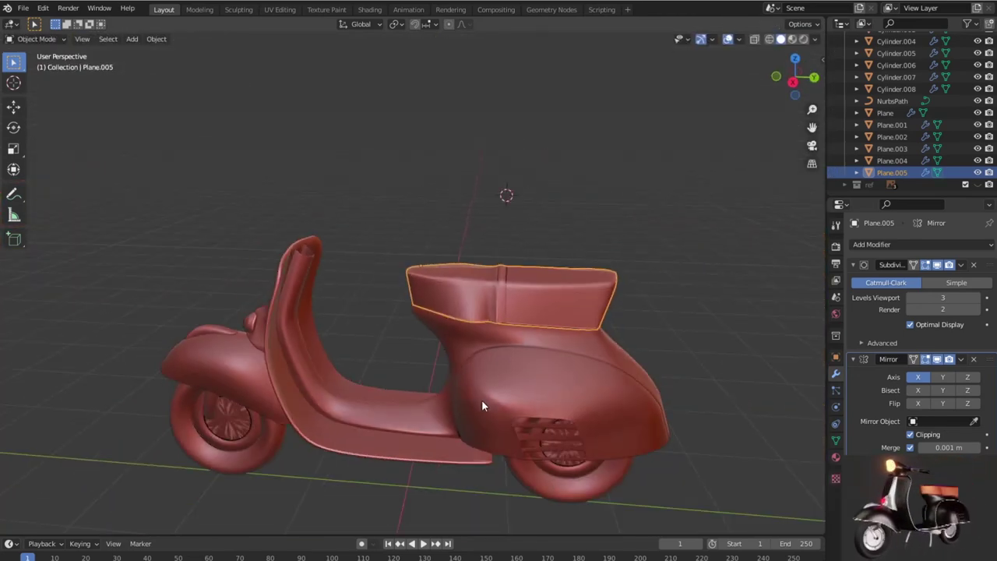
scroll(483, 393, "up", 2)
scroll(473, 367, "up", 2)
key("Tab")
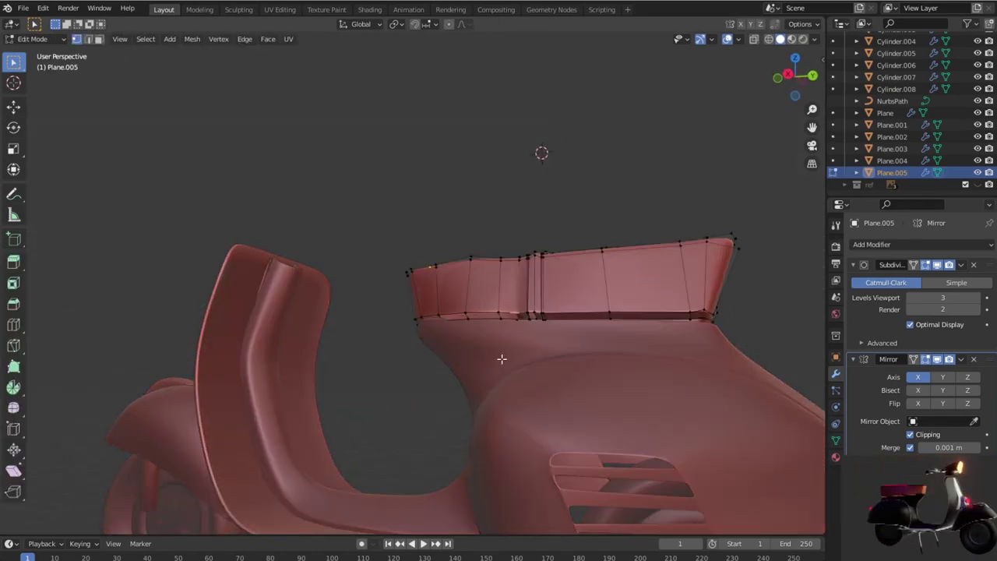
key("Tab")
key("g")
key("z")
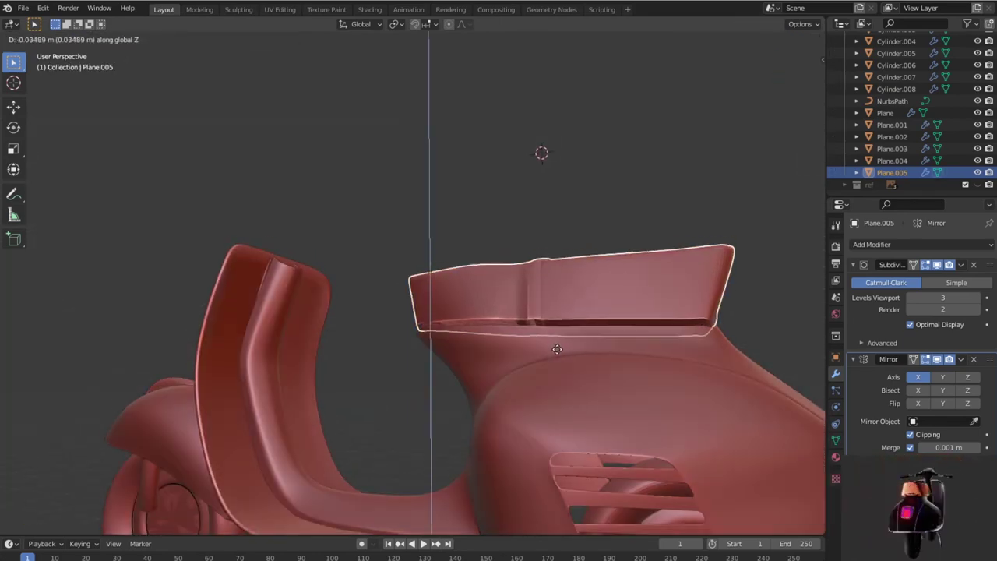
left_click(556, 352)
mouse_move(556, 355)
middle_mouse_down()
mouse_move(596, 422)
mouse_move(619, 436)
mouse_move(652, 433)
mouse_move(528, 386)
middle_mouse_up()
left_click(656, 434)
scroll(528, 387, "down", 3)
scroll(528, 386, "down", 4)
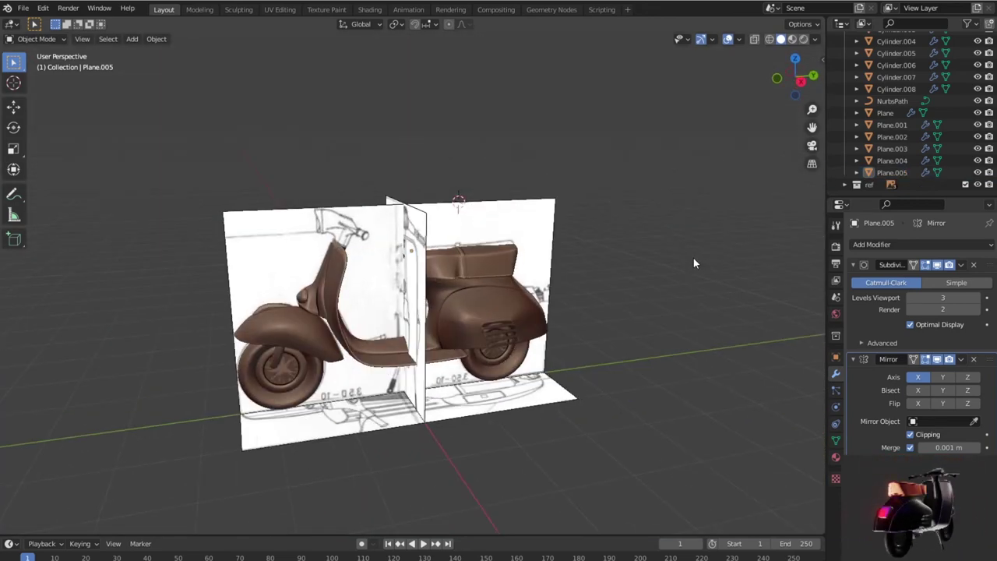
Step: Zoom the front orthographic view onto the headlight drawing and add a plane there
key("KP_1")
scroll(691, 256, "up", 5)
scroll(655, 261, "up", 2)
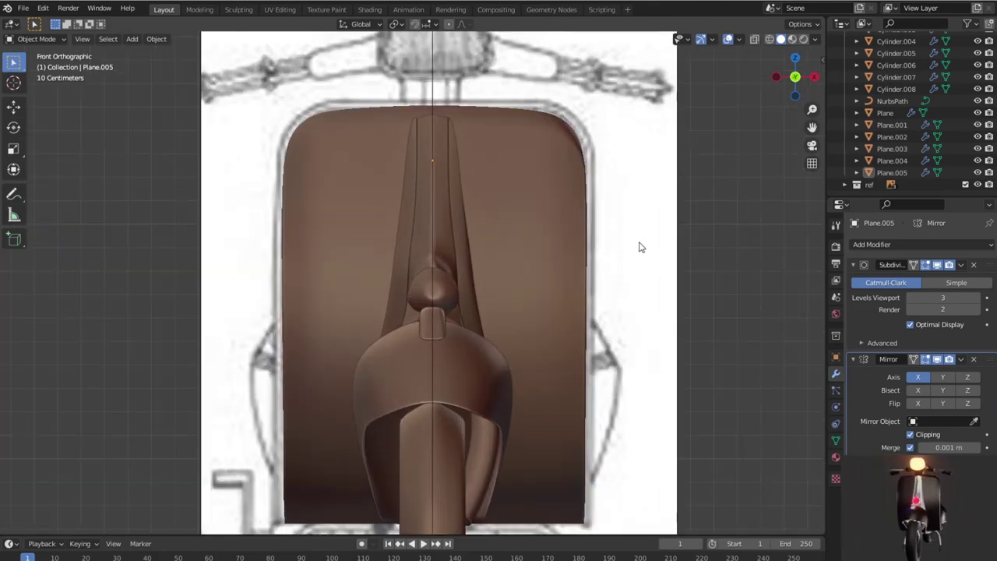
middle_click_drag(641, 247, 501, 401, "shift")
scroll(470, 342, "up", 2)
scroll(469, 343, "up", 1)
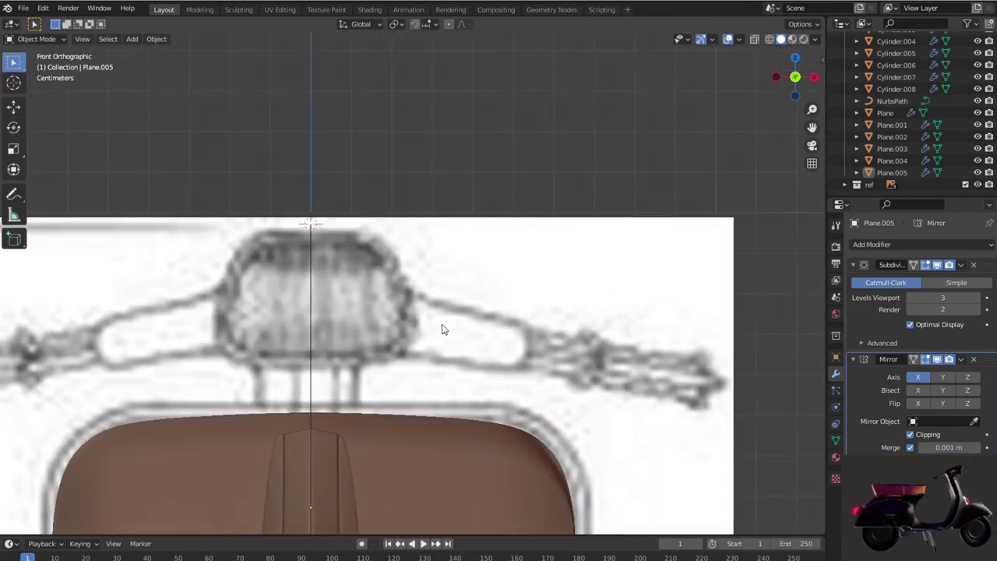
middle_click_drag(441, 330, 569, 311, "shift")
scroll(569, 312, "up", 1)
scroll(574, 312, "up", 1)
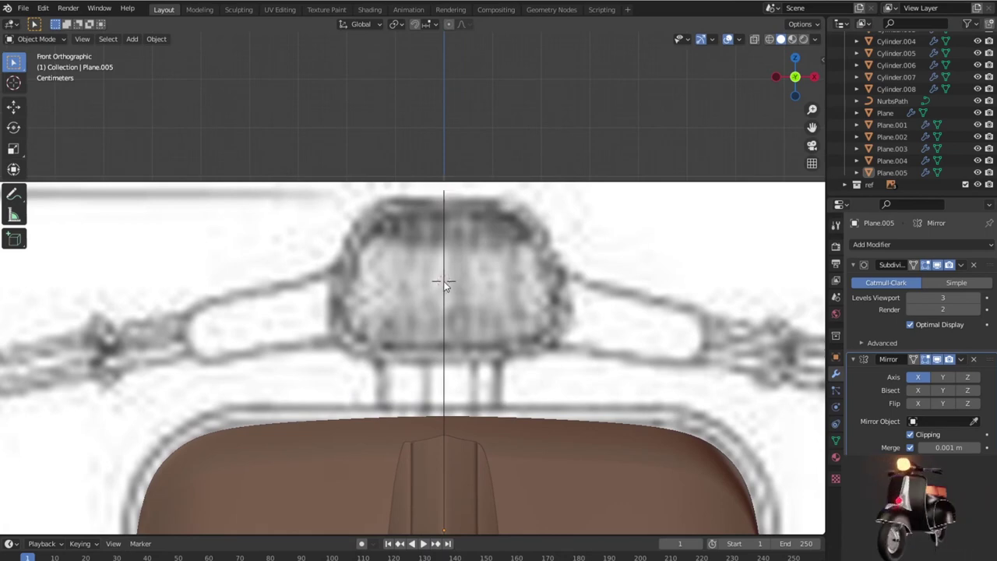
key("shift+a")
mouse_move(554, 280)
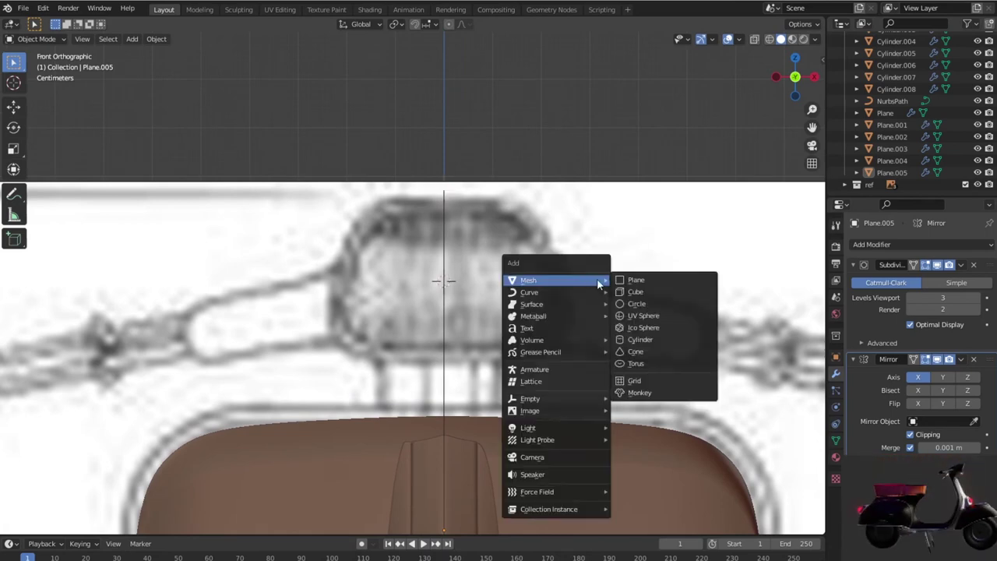
left_click(641, 284)
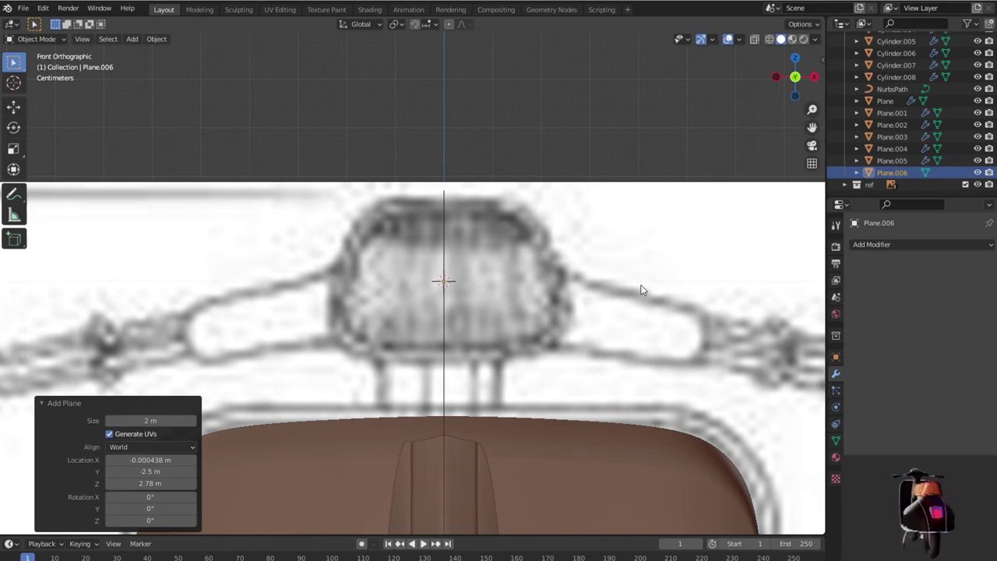
Step: Rotate the new plane 90° on X so it stands upright facing front
key("r")
key("z")
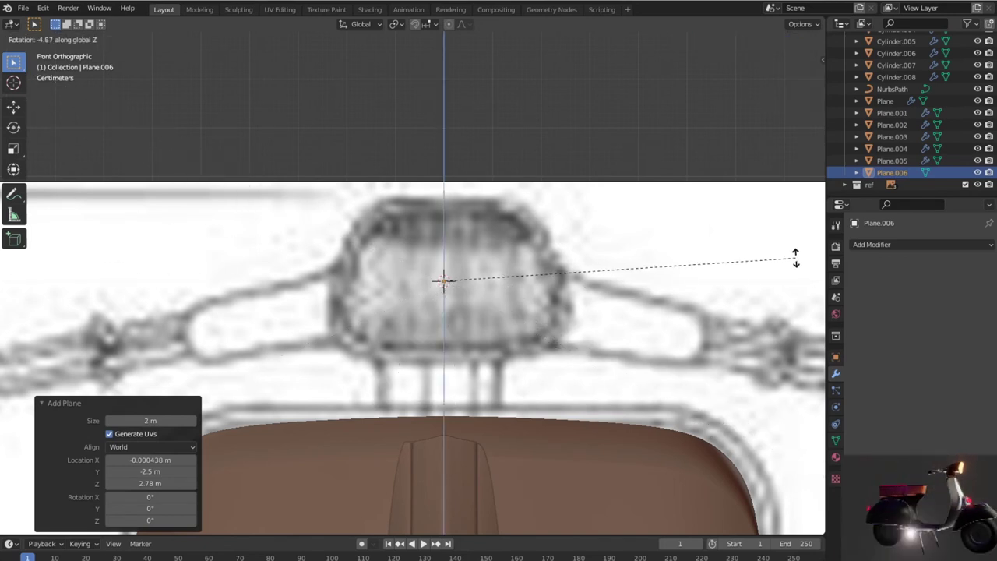
key("Return")
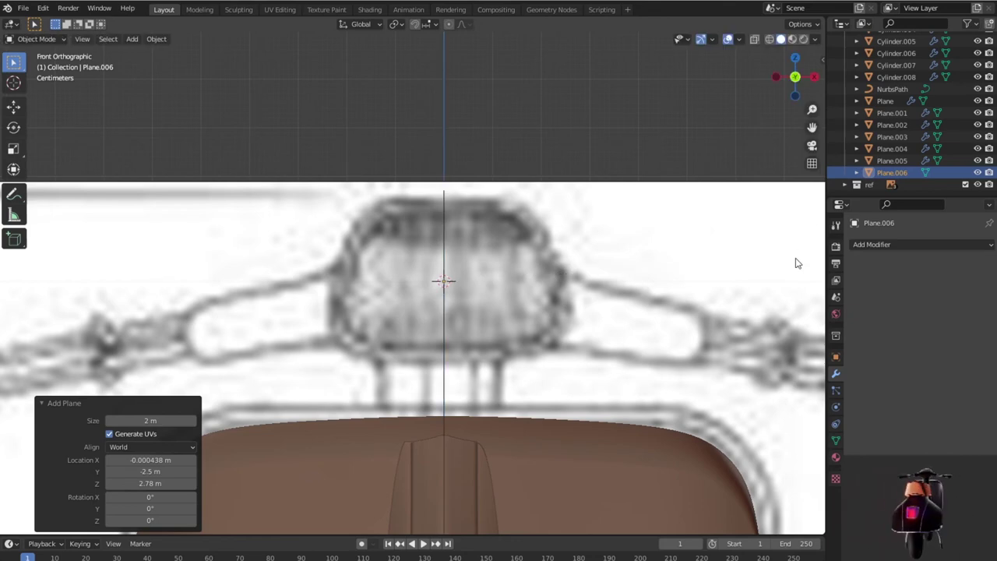
key("r")
key("y")
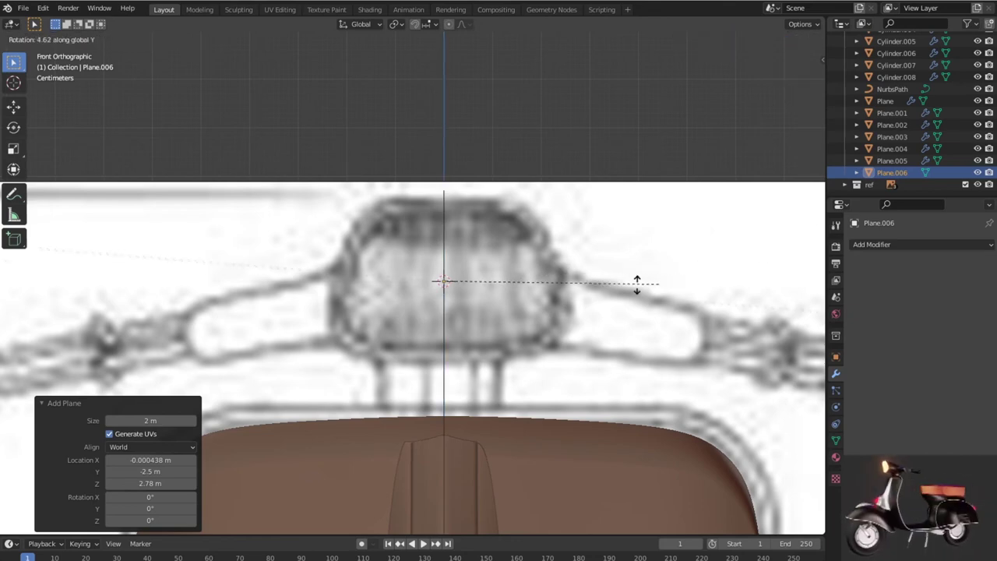
key("x")
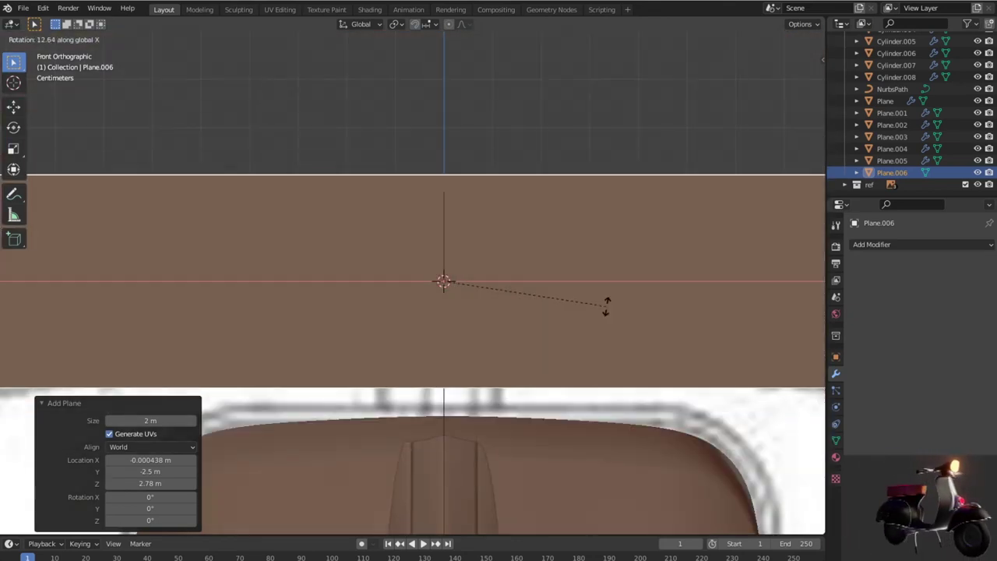
type("90")
key("Return")
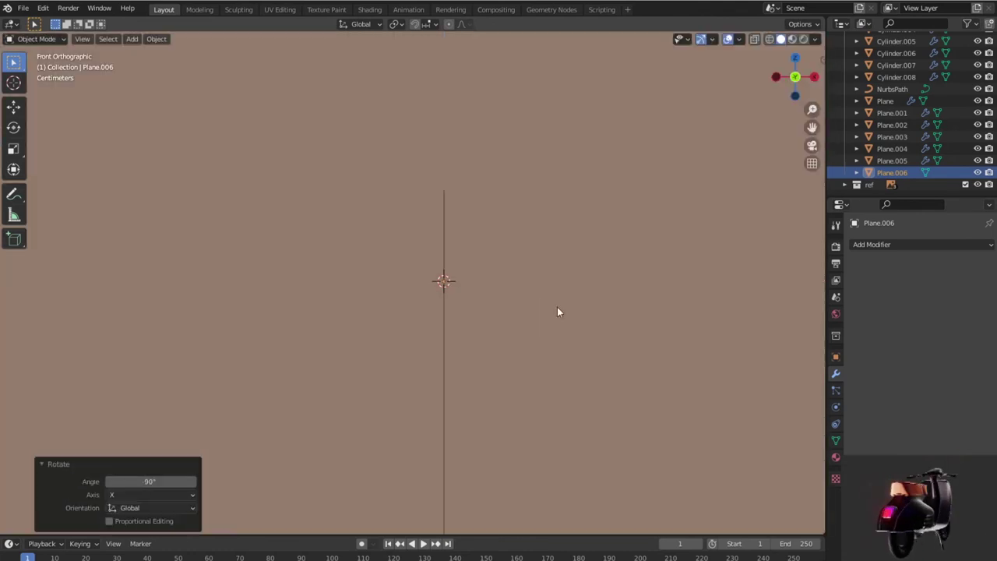
Step: Scale the plane to 0.131 to cover the headlight drawing
key("s")
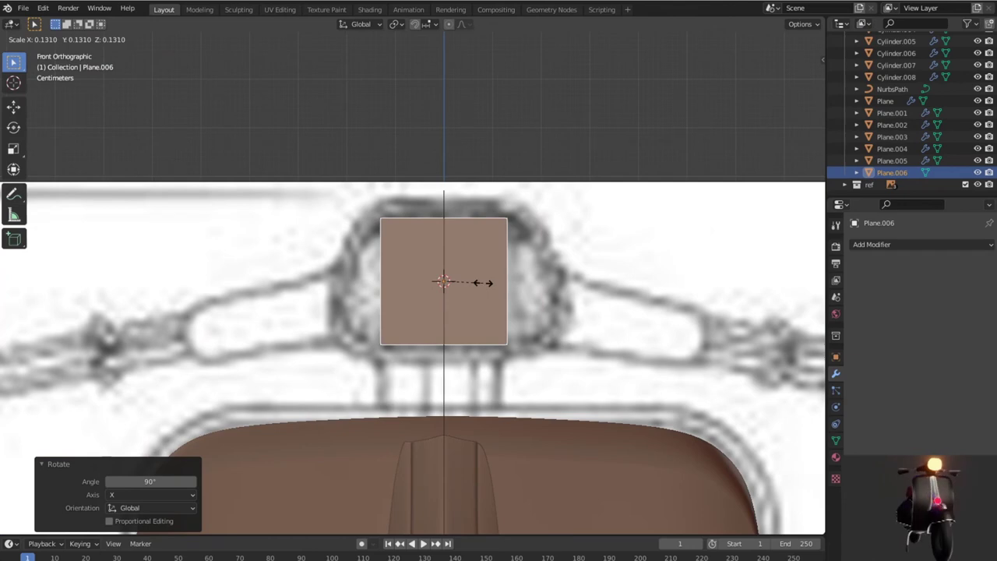
left_click(483, 283)
scroll(490, 281, "up", 2)
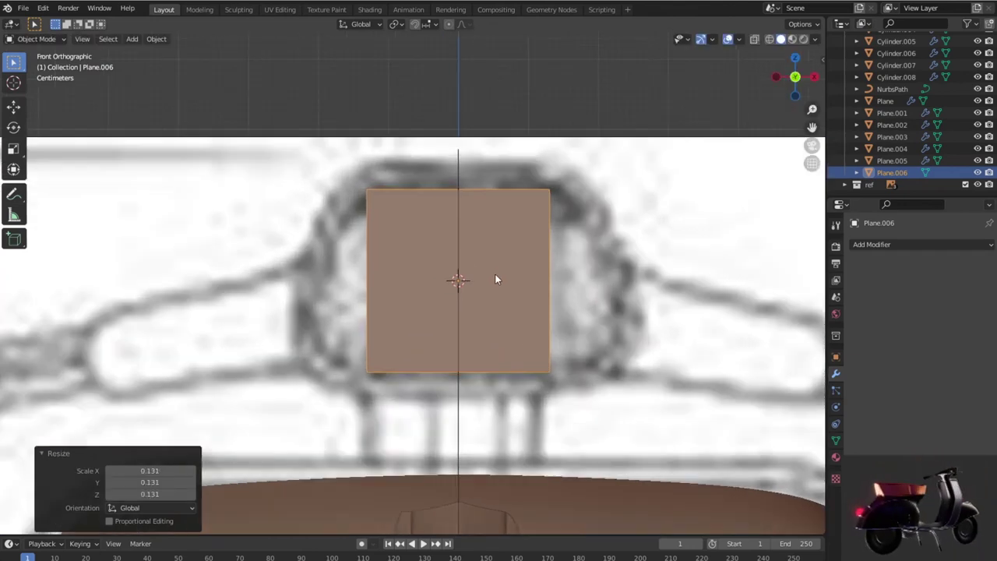
key("Tab")
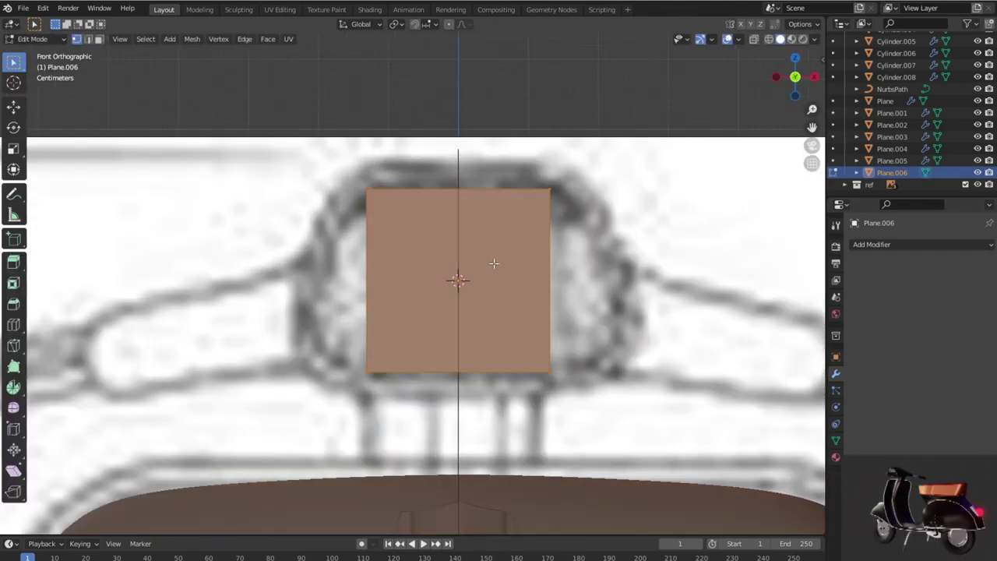
Step: Cut the plane down its centre and delete the left half
key("ctrl+r")
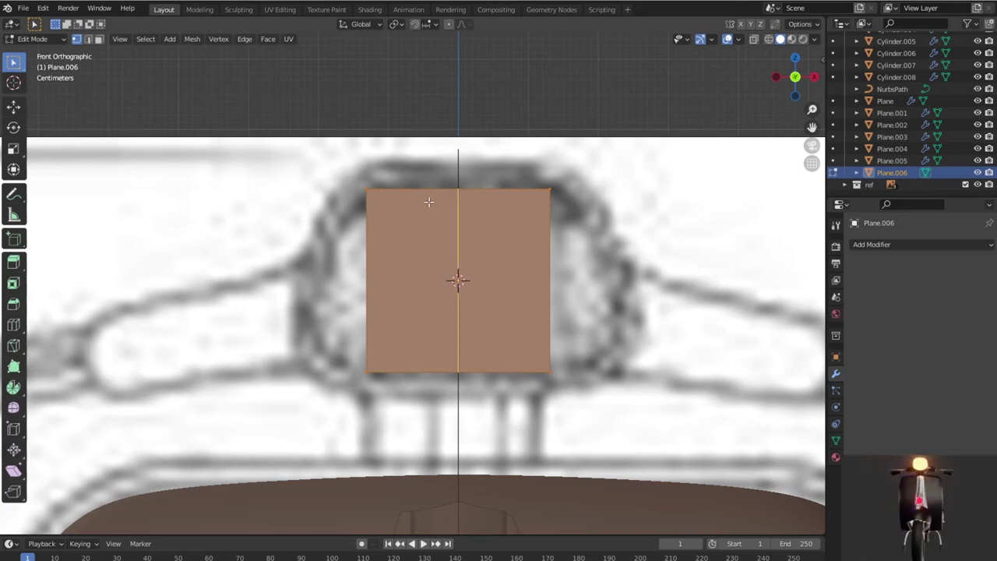
left_click(451, 190)
right_click(452, 188)
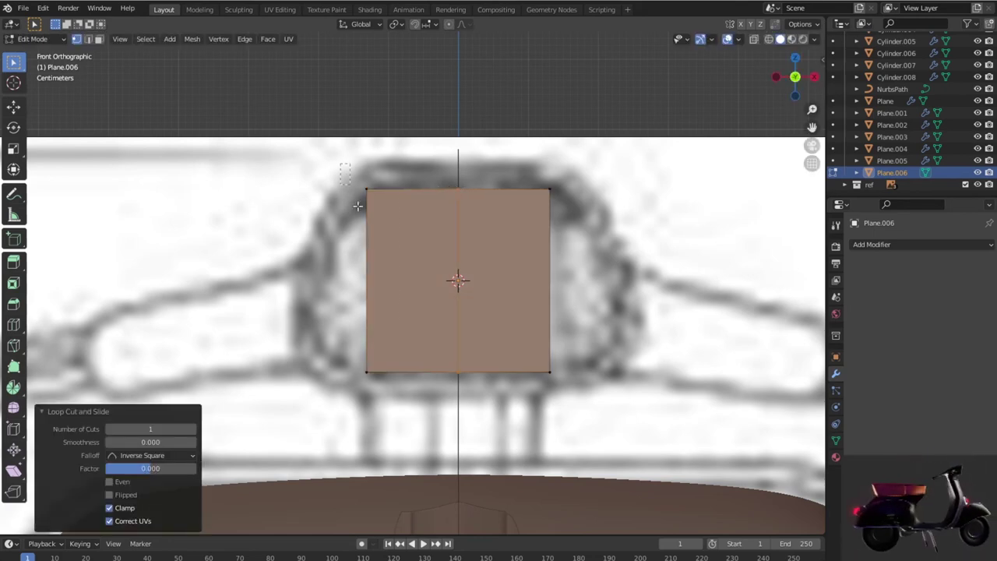
left_click(387, 429)
key("x")
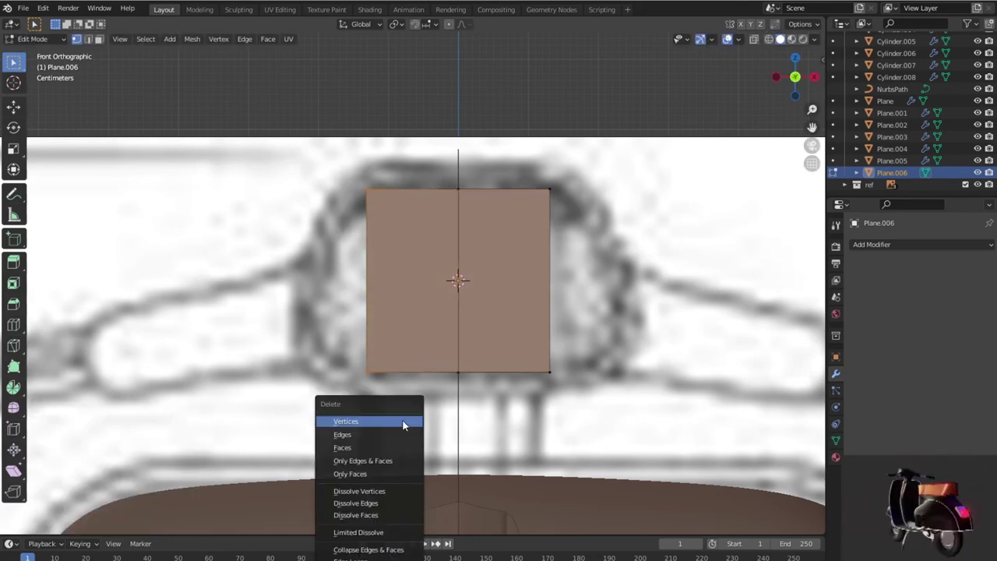
left_click(403, 424)
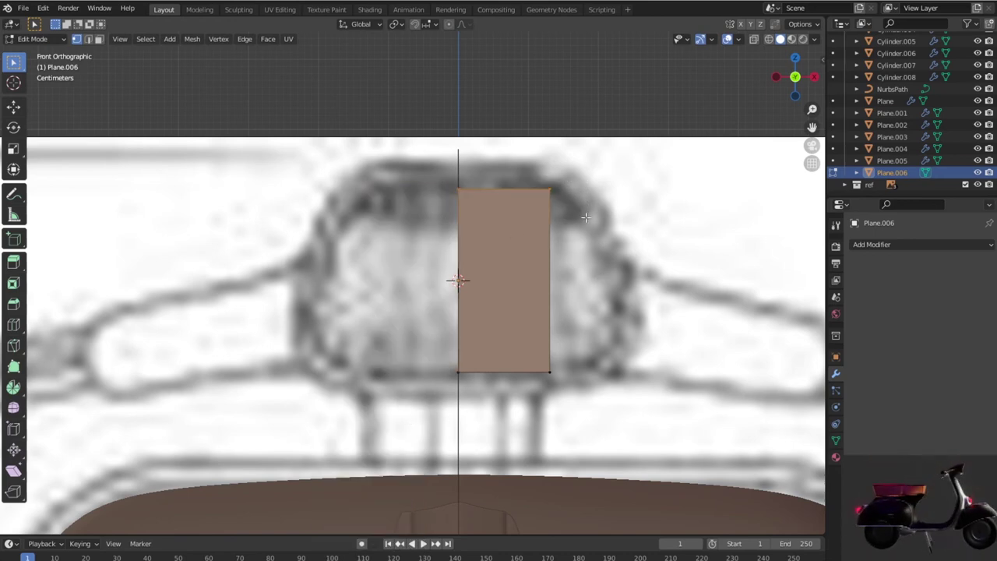
Step: Raise the top edge and lower the bottom edge to match the headlight height
key("g")
key("z")
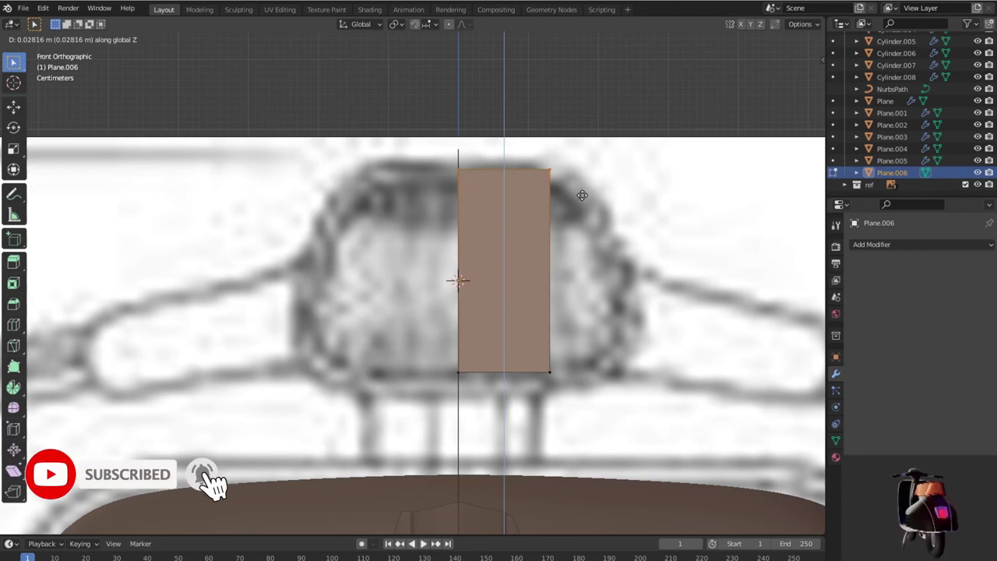
left_click(582, 192)
left_click_drag(569, 384, 567, 383)
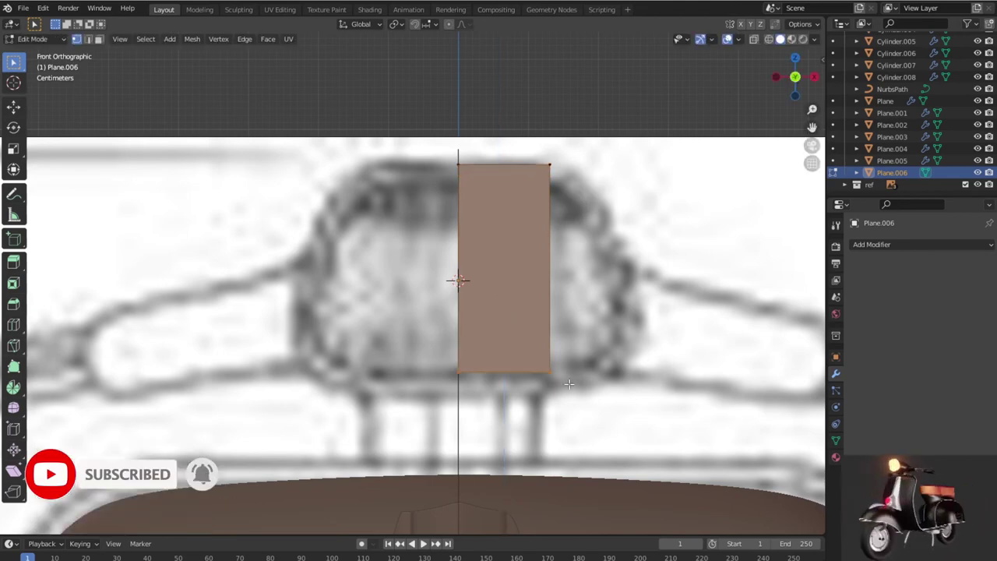
key("g")
key("z")
left_click(567, 404)
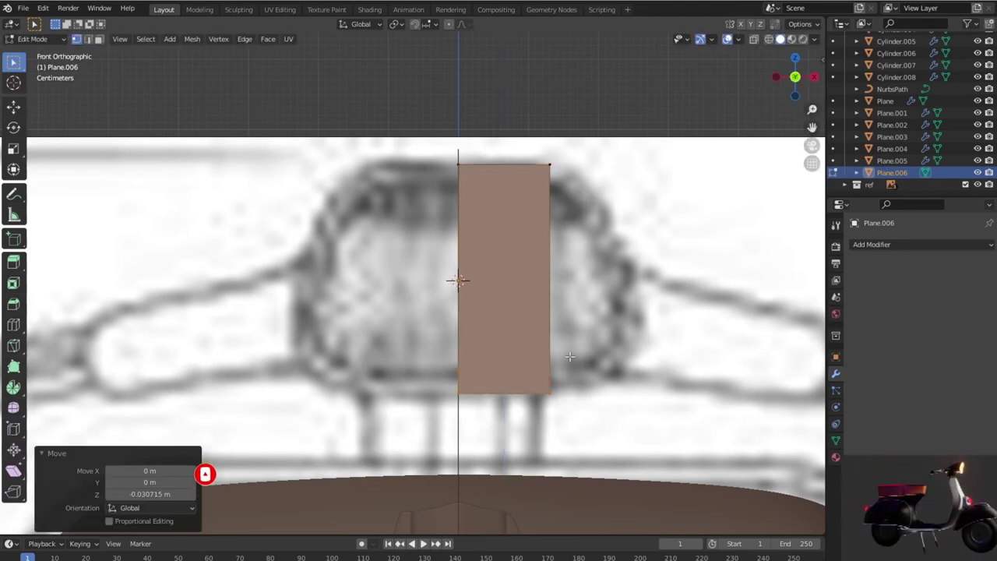
Step: Add three evenly spaced horizontal cuts and select the right-side vertices
scroll(534, 267, "up", 1)
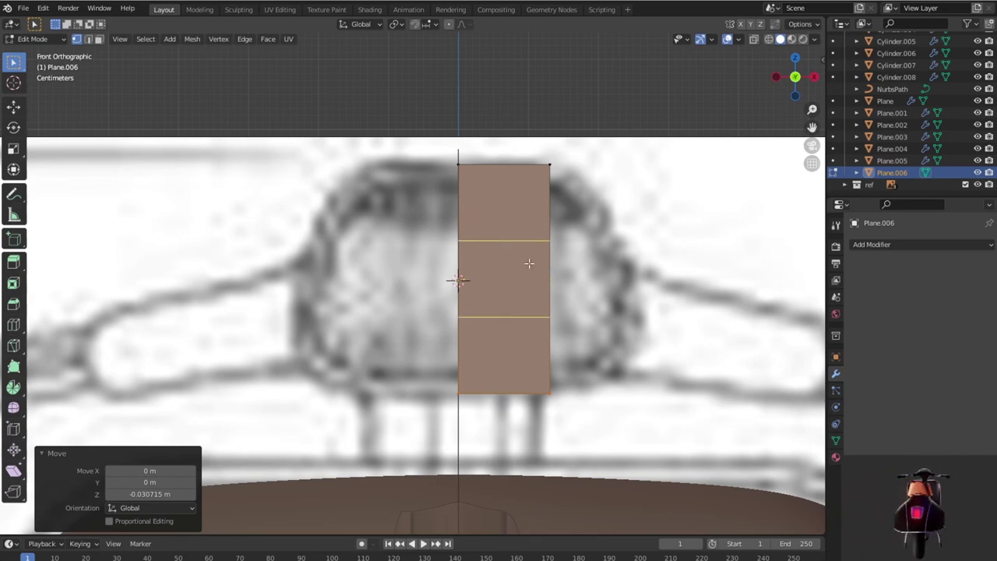
scroll(529, 264, "up", 1)
left_click(530, 265)
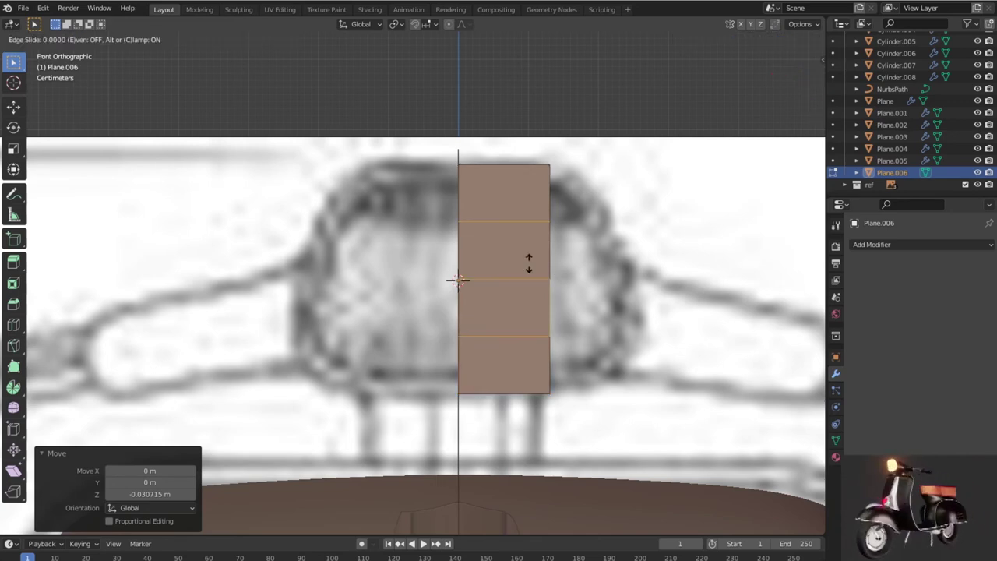
right_click(530, 267)
left_click(536, 268)
left_click_drag(572, 324, 584, 360)
Step: Push the right-side vertices out to the headlight edge and raise the upper cut row vertically
key("g")
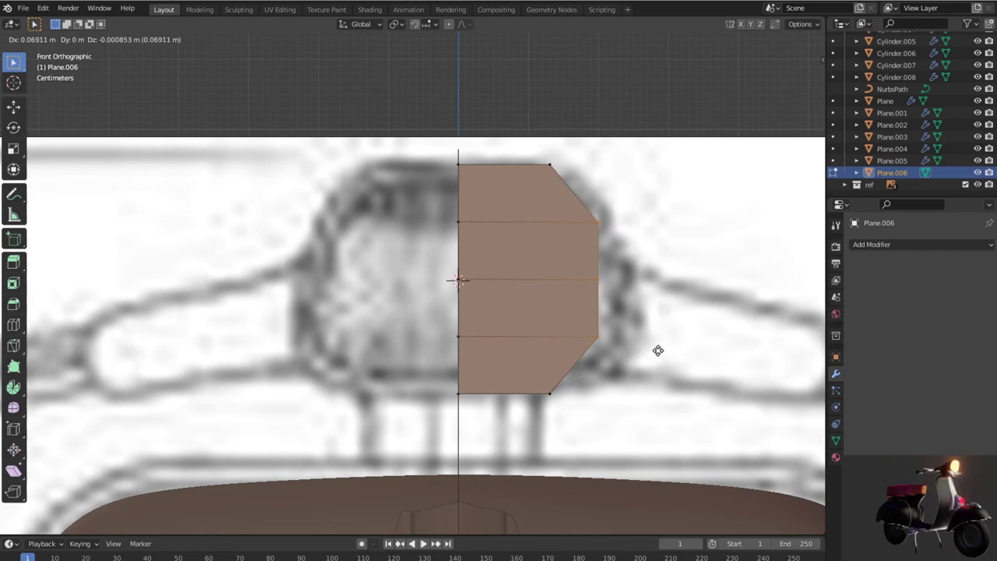
left_click(664, 351)
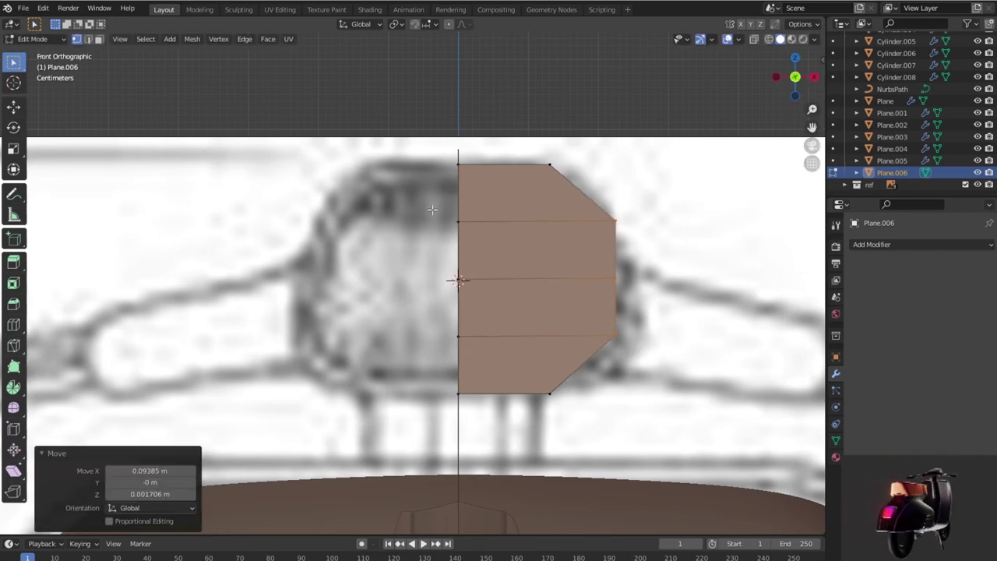
left_click_drag(659, 240, 659, 240)
key("shift+z")
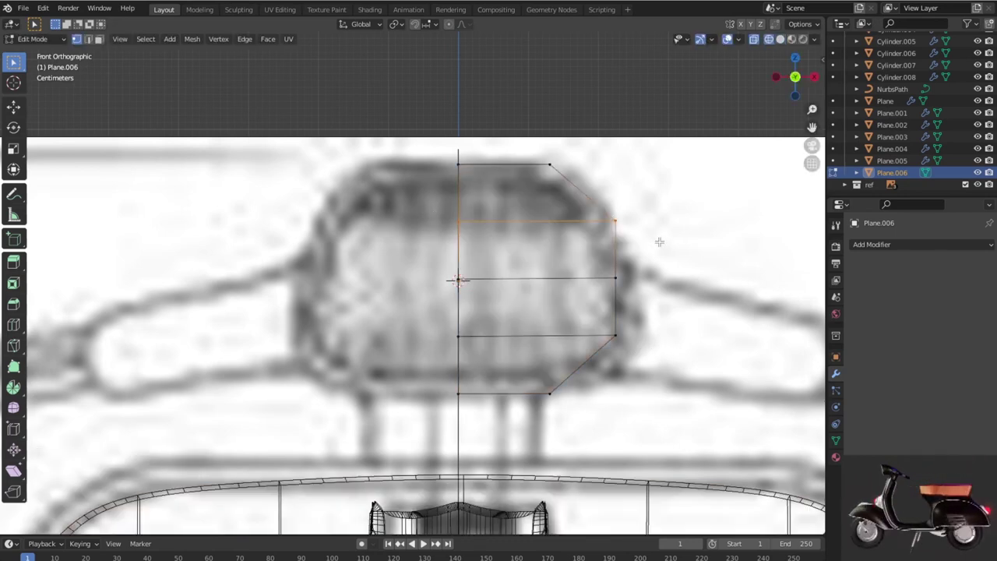
key("g")
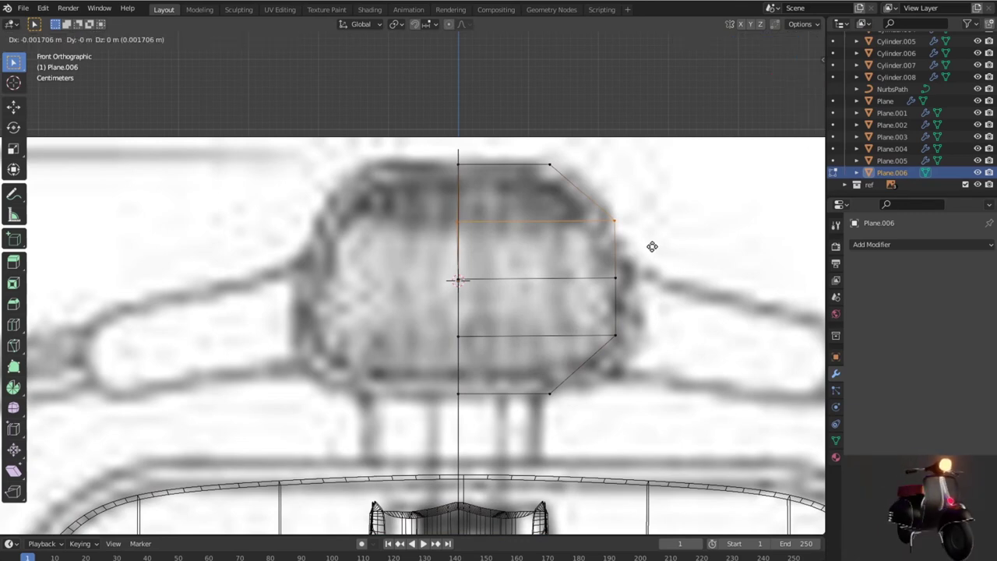
key("z")
left_click(645, 229)
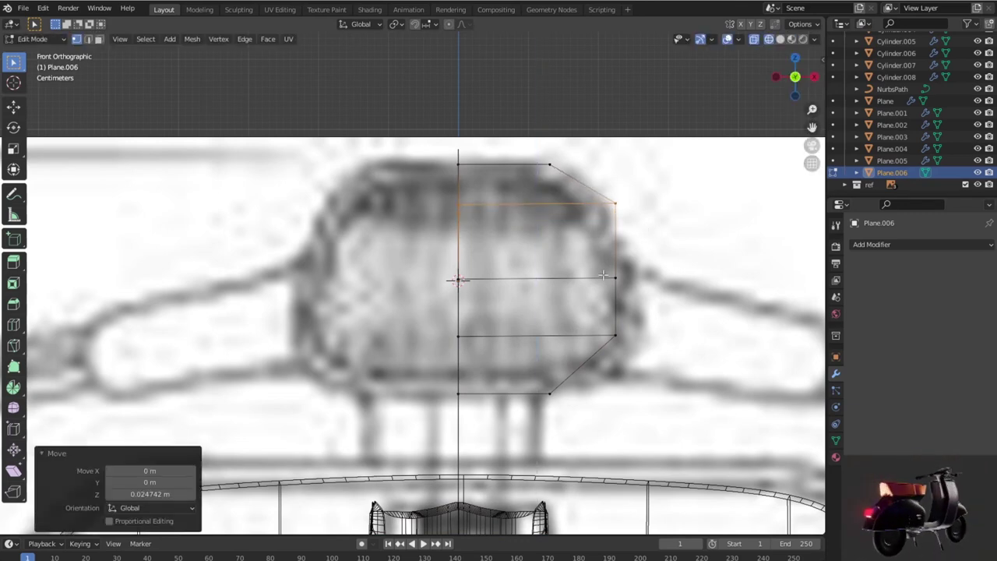
Step: Lower the lower cut row vertically and push the middle right vertex outward along X
left_click_drag(638, 344, 645, 346)
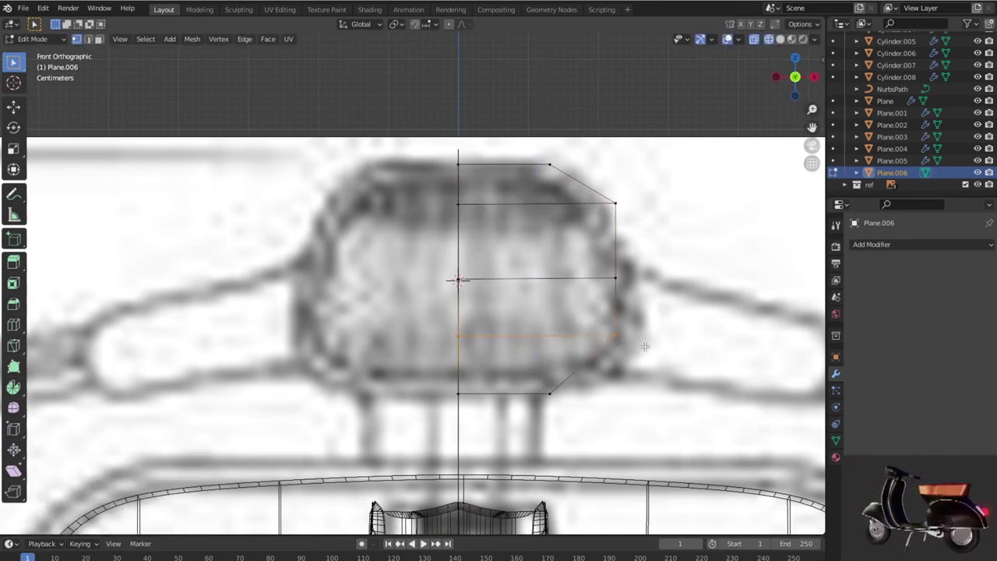
key("g")
key("z")
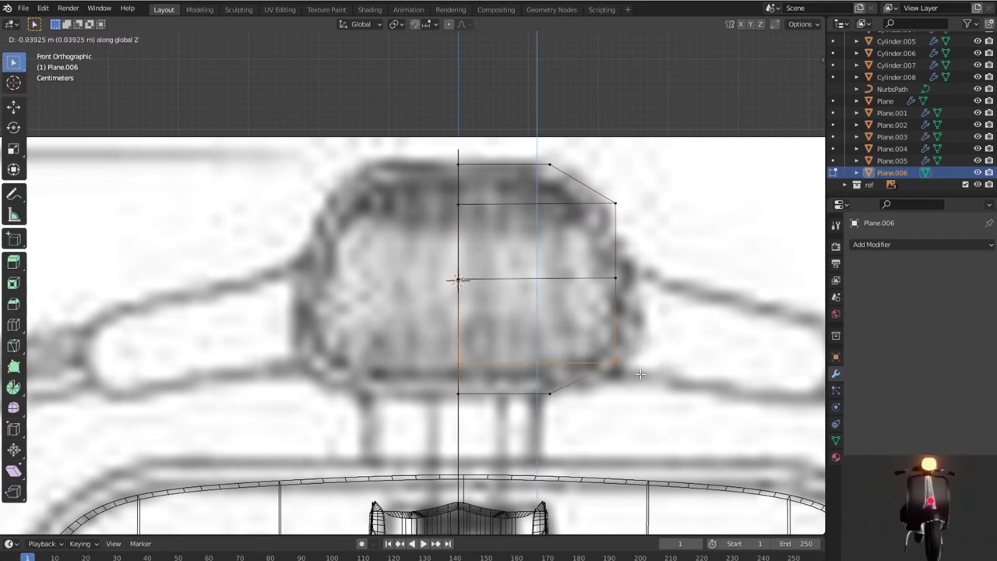
left_click(639, 374)
left_click_drag(649, 305, 650, 307)
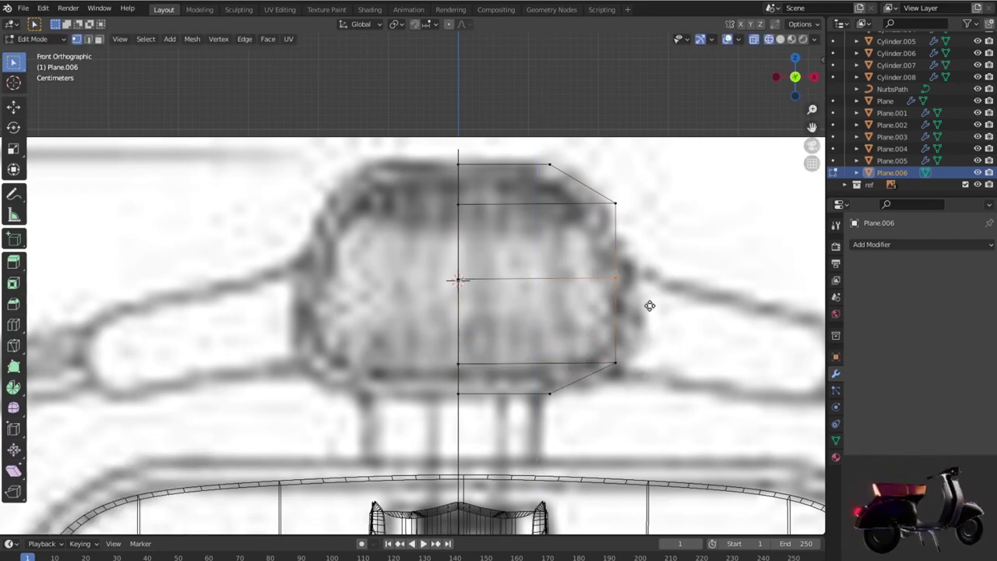
key("g")
key("x")
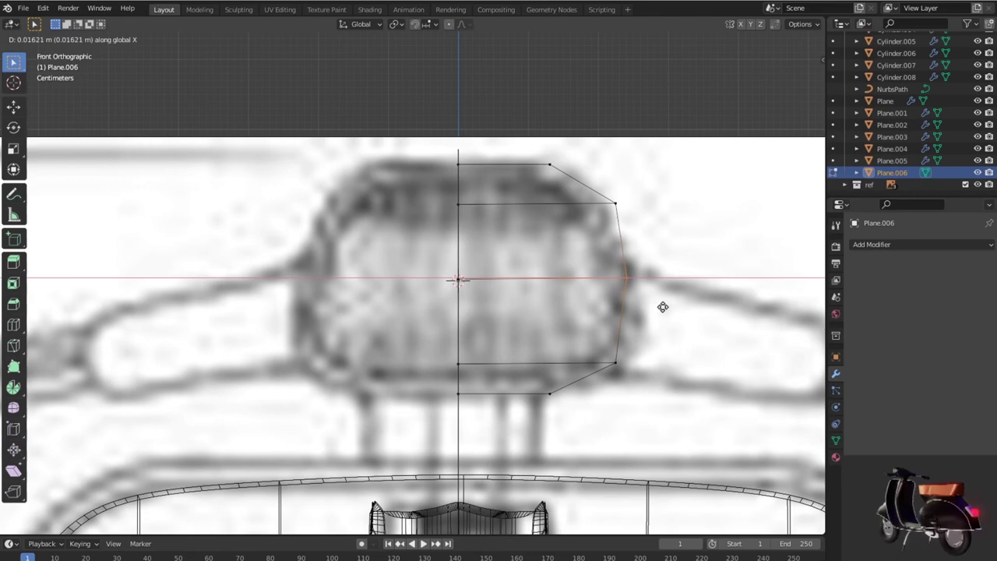
left_click(663, 306)
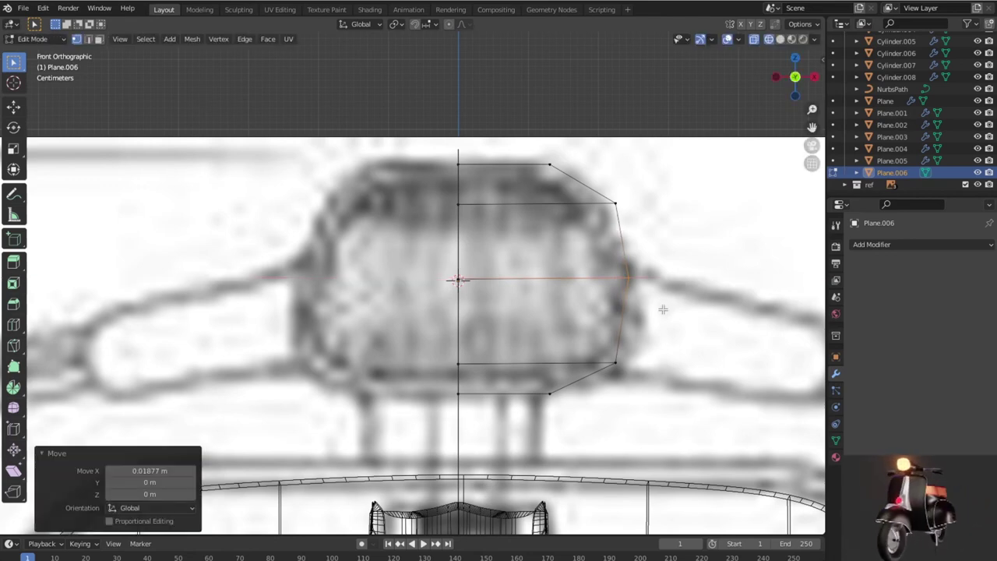
Step: Place the top corner, upper, middle and lower right vertices onto the headlight outline
left_click(535, 144)
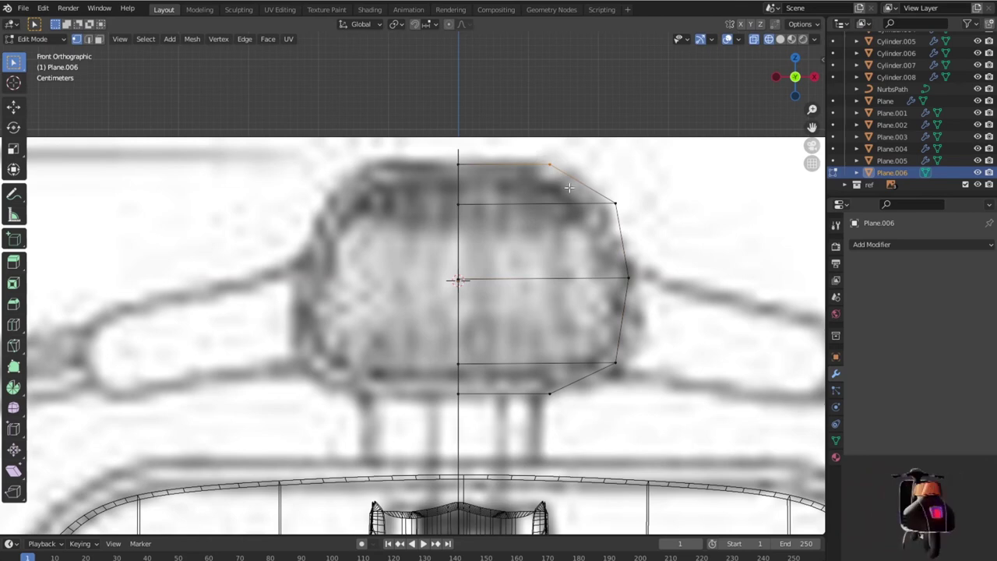
key("g")
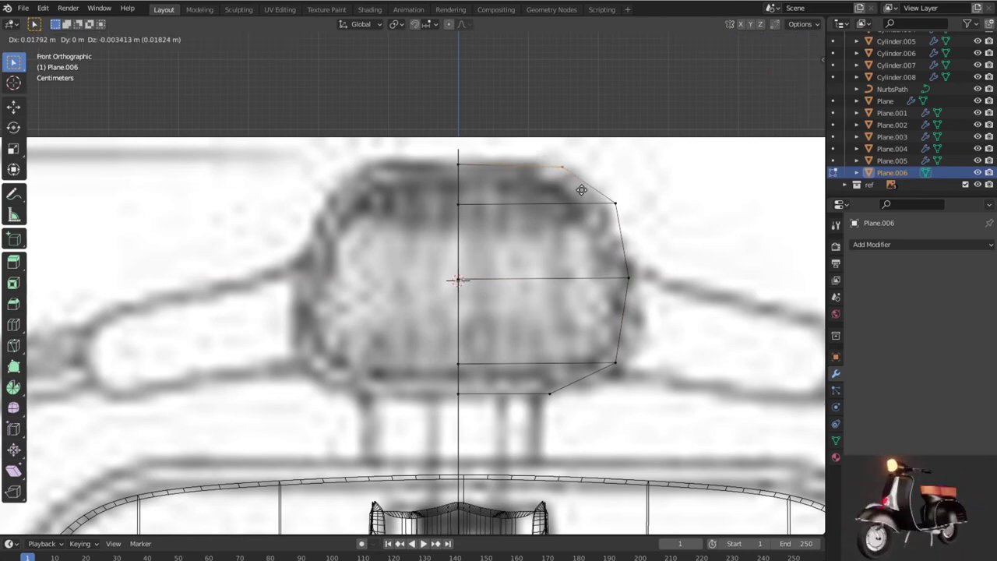
left_click(582, 191)
left_click(615, 205)
key("g")
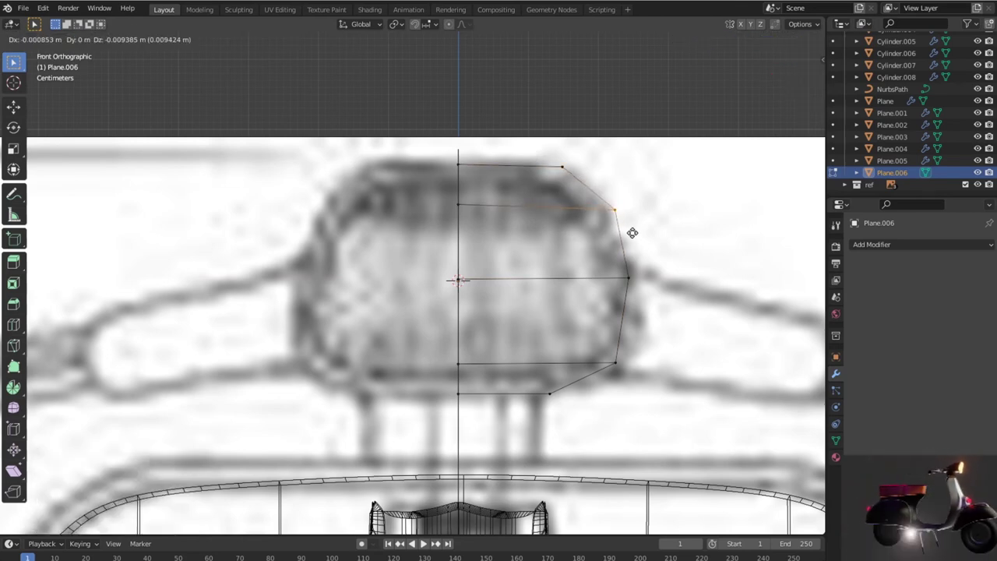
left_click(632, 232)
left_click_drag(604, 259, 646, 293)
key("g")
left_click(641, 290)
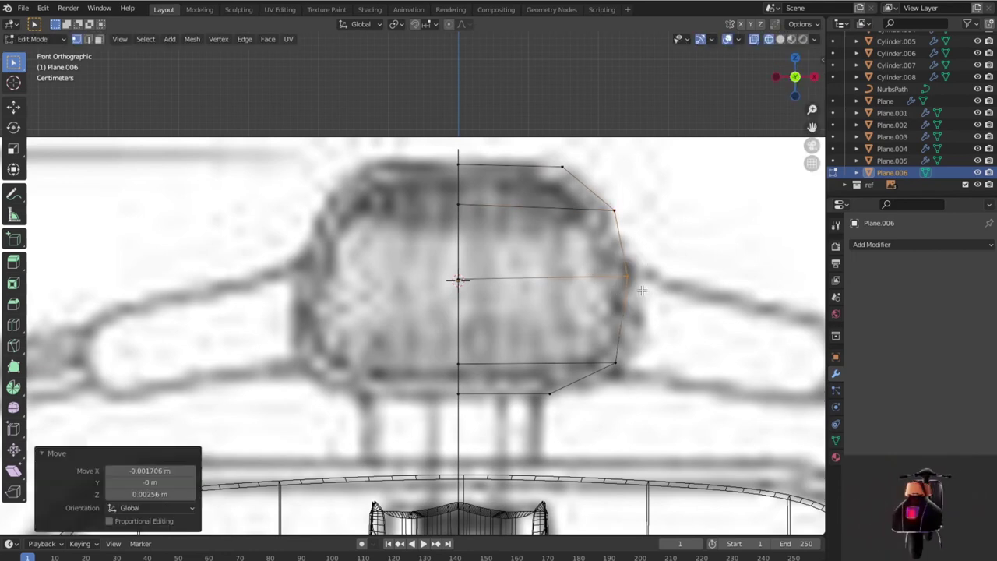
left_click_drag(637, 375, 634, 379)
key("g")
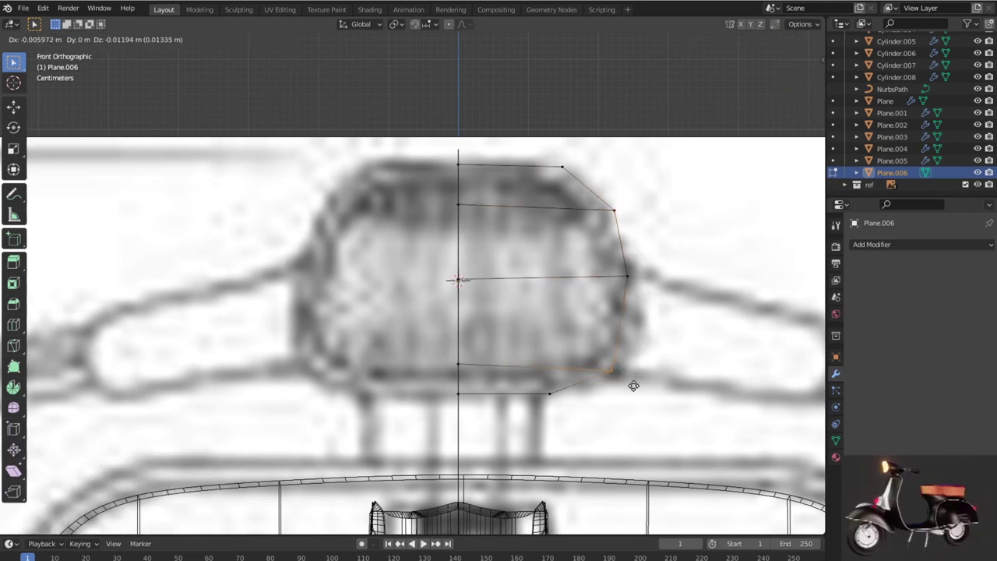
left_click(634, 385)
key("g")
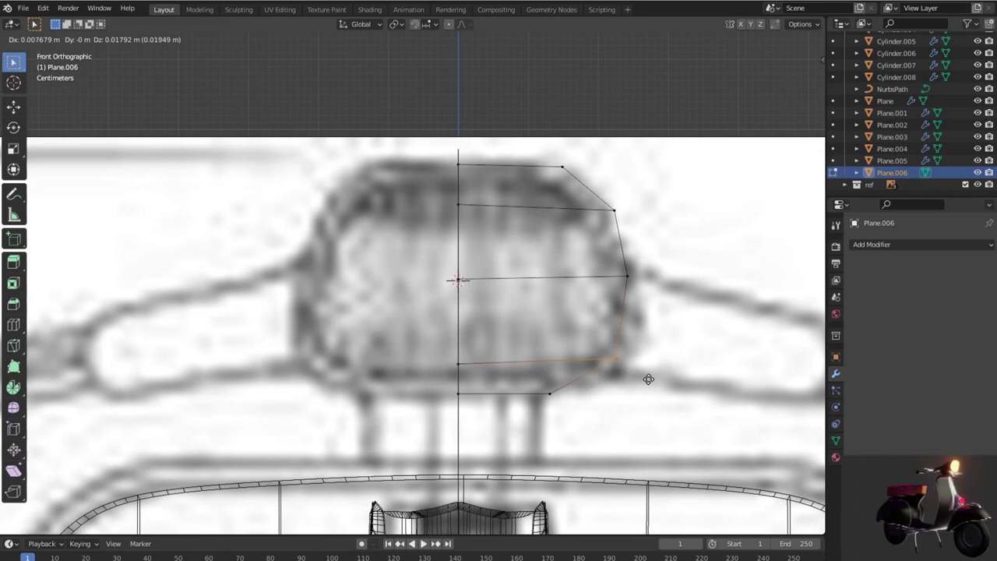
left_click(646, 379)
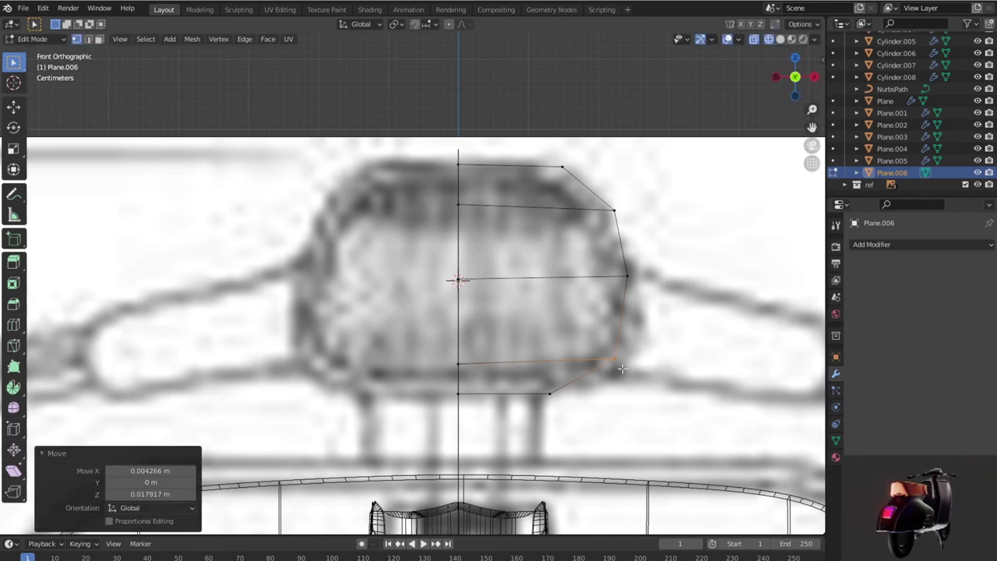
key("g")
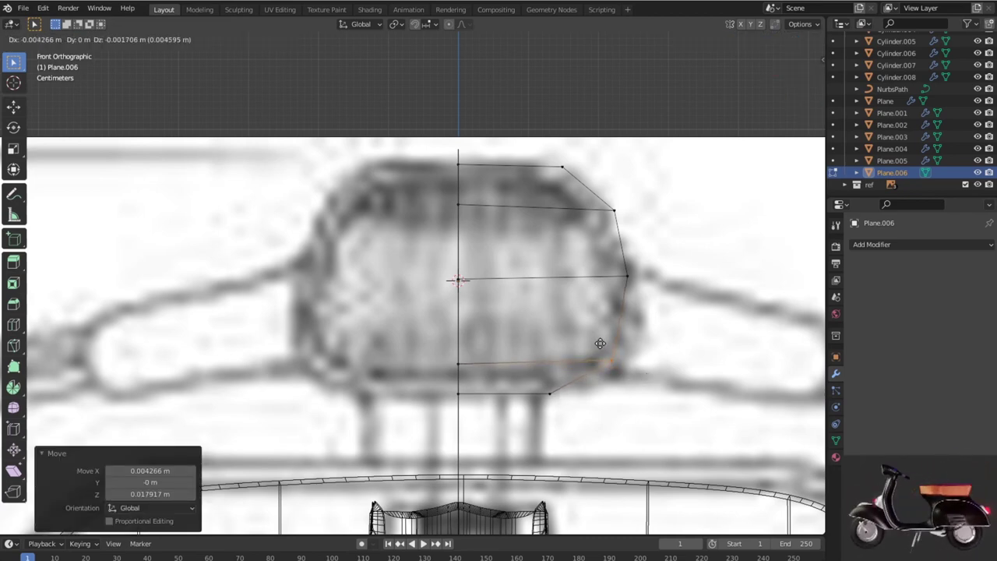
left_click(600, 343)
Step: Refine the upper right and middle right vertices to round off the chamfered curve
left_click(614, 209)
key("g")
left_click(633, 225)
left_click(635, 282)
key("g")
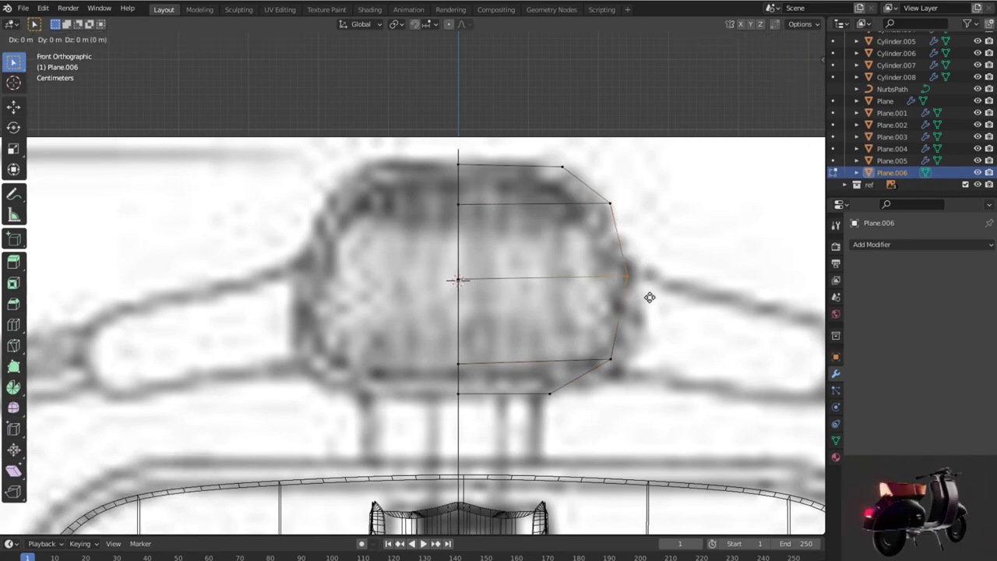
left_click(647, 297)
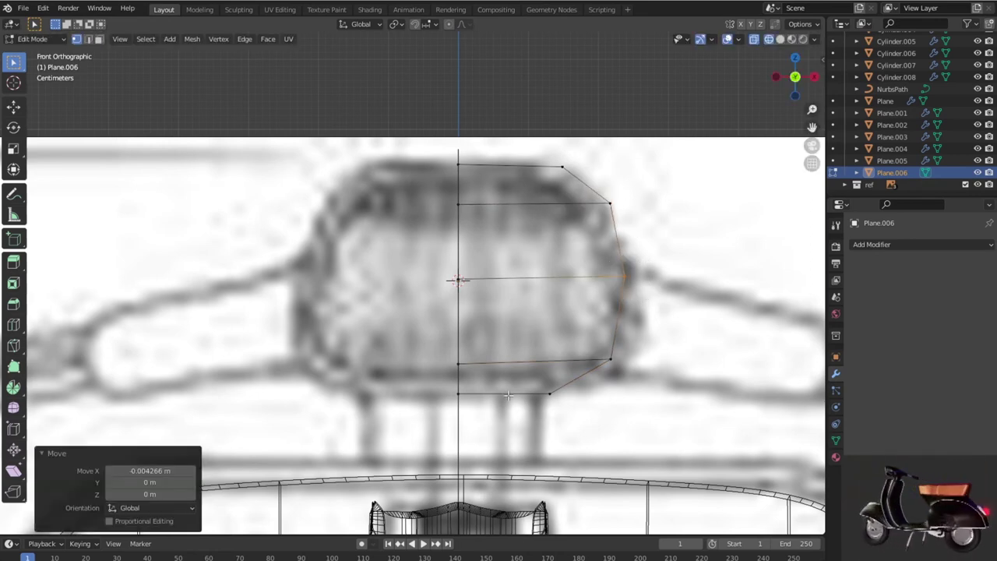
Step: In the right side view, move the headlight plane along Y to the handlebar
scroll(508, 367, "down", 3)
mouse_move(552, 343)
middle_mouse_down()
mouse_move(563, 334)
mouse_move(608, 353)
middle_mouse_up()
key("KP_4")
key("KP_3")
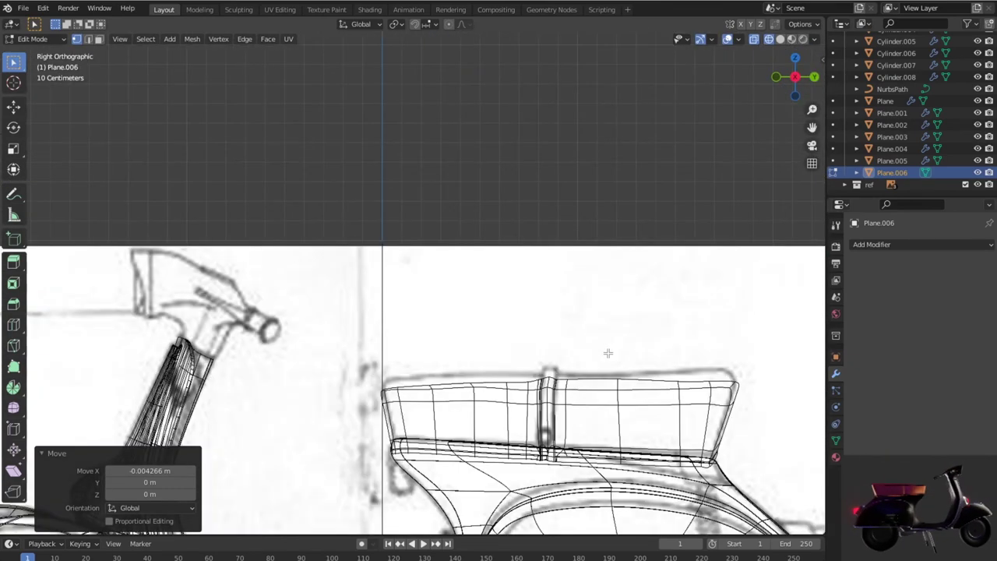
scroll(607, 353, "down", 2)
scroll(602, 352, "down", 2)
scroll(595, 351, "down", 1)
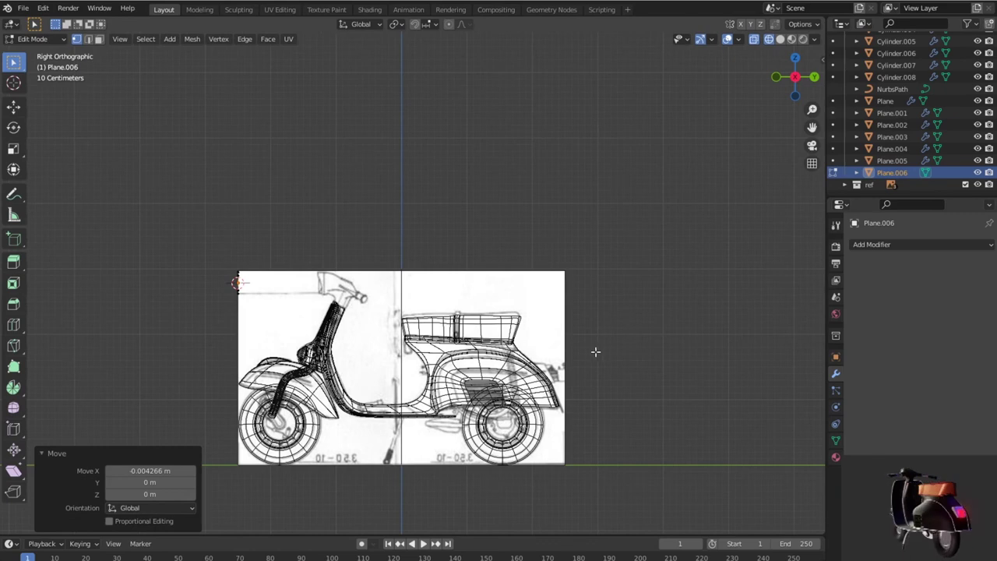
key("Tab")
key("g")
key("x")
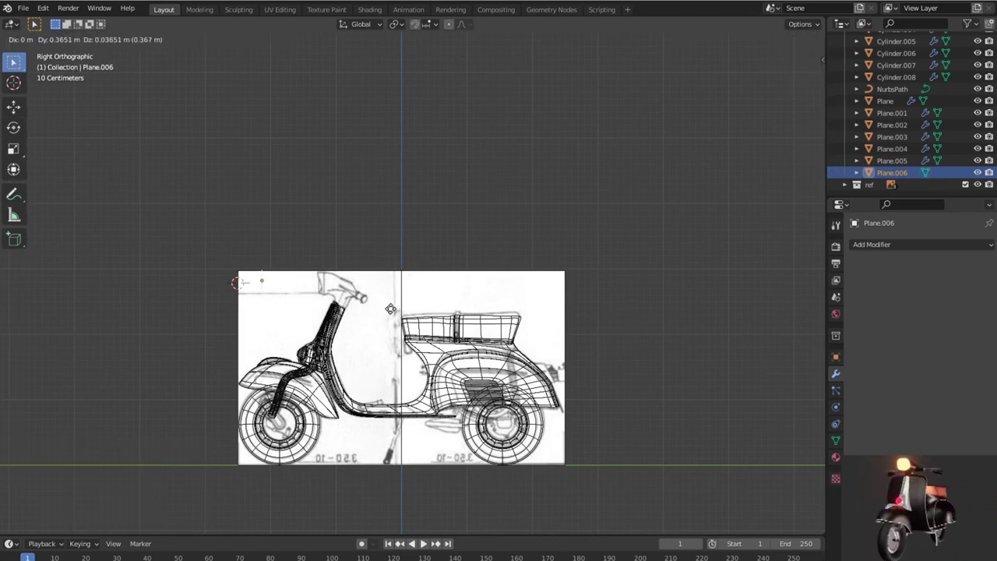
key("y")
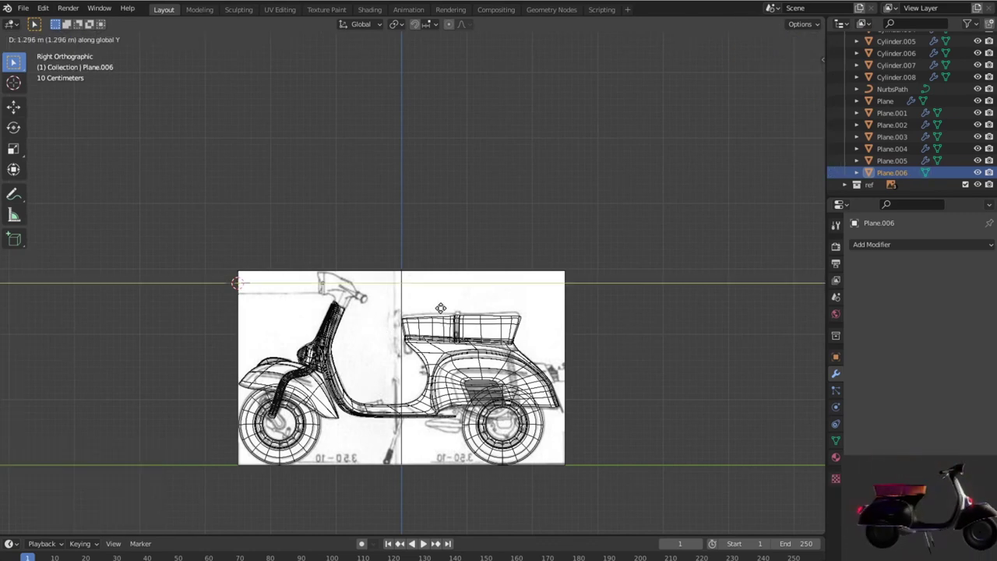
left_click(443, 309)
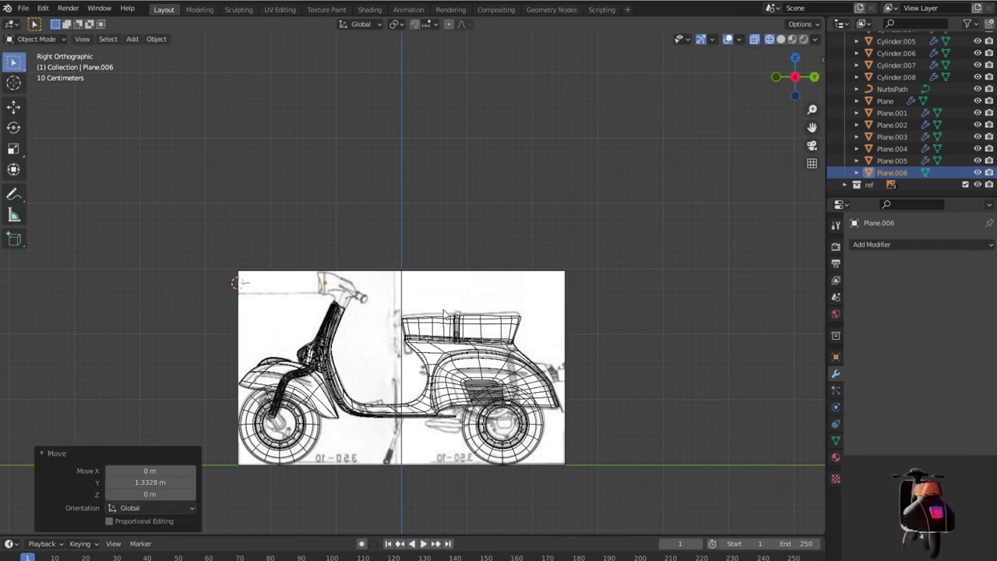
Step: Fine-tune the plane's position beside the handlebar
scroll(442, 309, "up", 5)
mouse_move(363, 296)
middle_mouse_down("shift")
mouse_move(457, 281)
mouse_move(512, 304)
middle_mouse_up("shift")
scroll(457, 286, "up", 4)
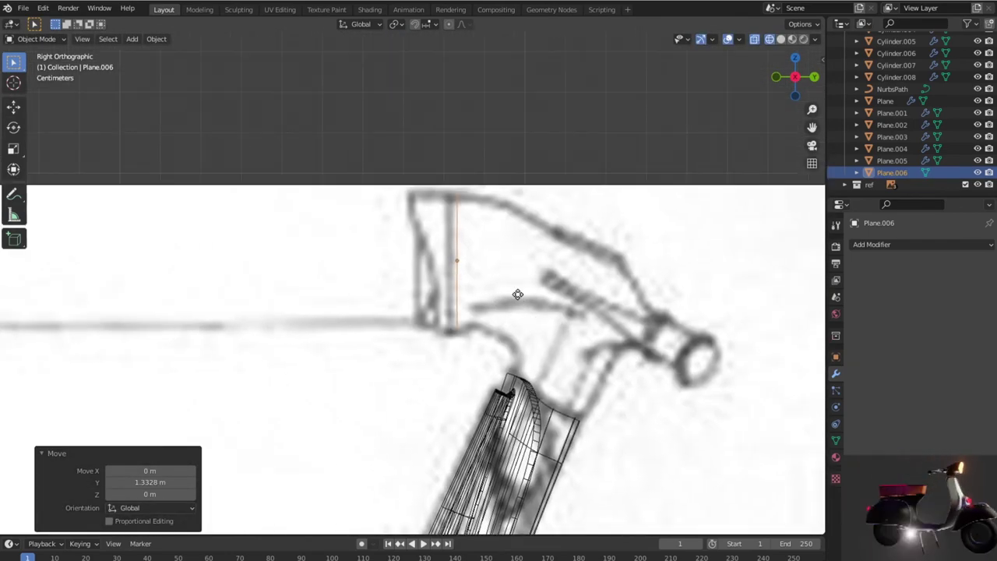
key("g")
left_click(513, 296)
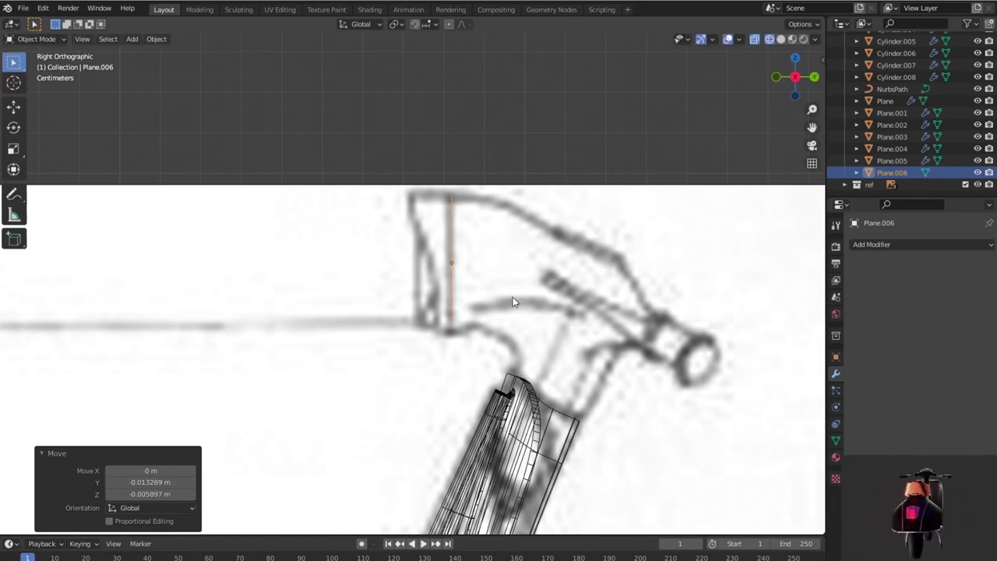
mouse_move(512, 296)
middle_mouse_down()
mouse_move(578, 313)
mouse_move(656, 309)
mouse_move(599, 320)
middle_mouse_up()
scroll(608, 311, "down", 3)
scroll(599, 320, "up", 3)
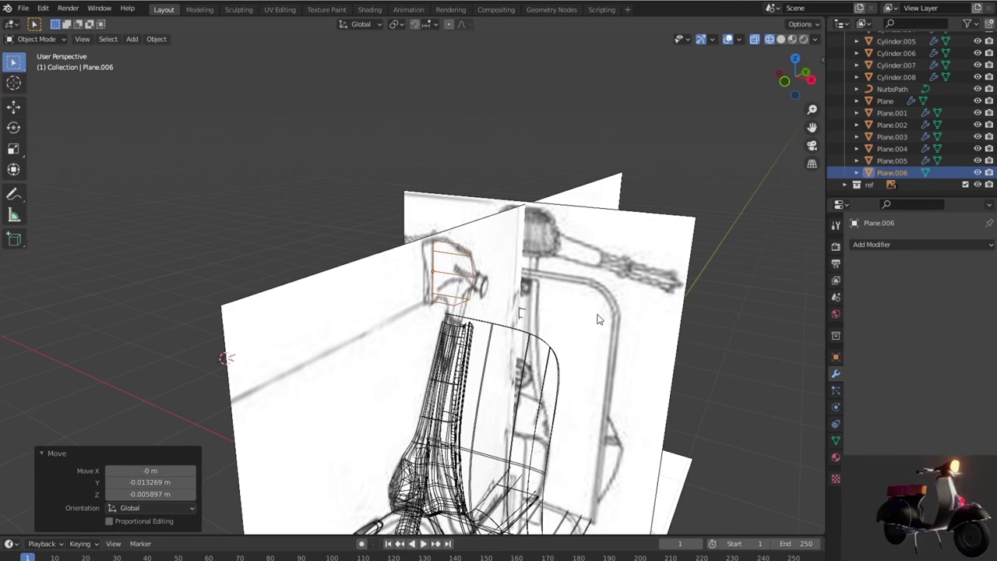
Step: Select the whole outline in Edit Mode and move it along Y to the headlight's front line
key("KP_1")
scroll(597, 317, "up", 2)
scroll(597, 315, "up", 2)
key("Tab")
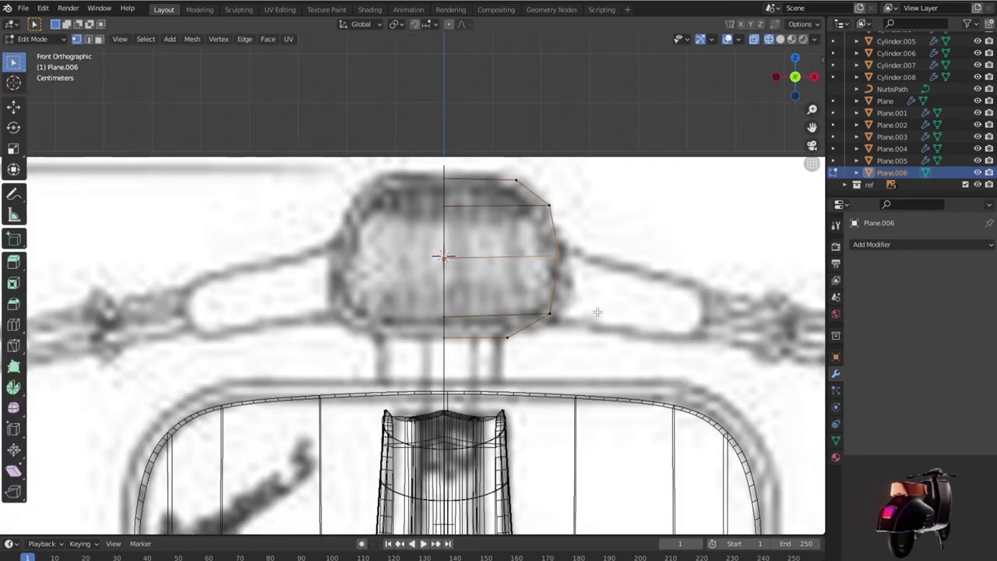
key("a")
middle_click_drag(613, 319, 635, 290)
key("KP_7")
scroll(629, 288, "down", 1)
scroll(629, 288, "up", 1)
scroll(629, 289, "up", 2)
scroll(629, 288, "up", 2)
scroll(629, 289, "up", 1)
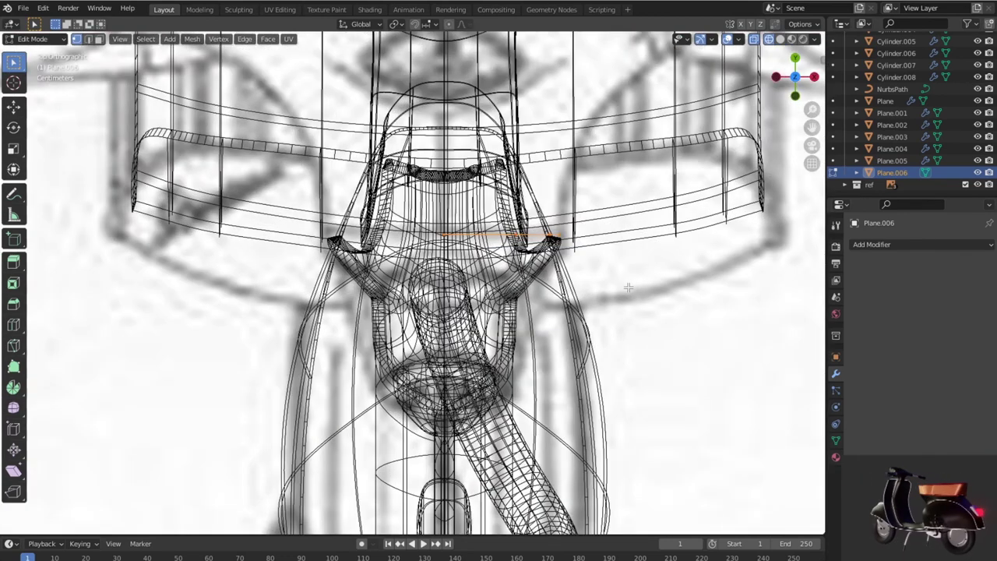
scroll(629, 289, "down", 1)
key("KP_3")
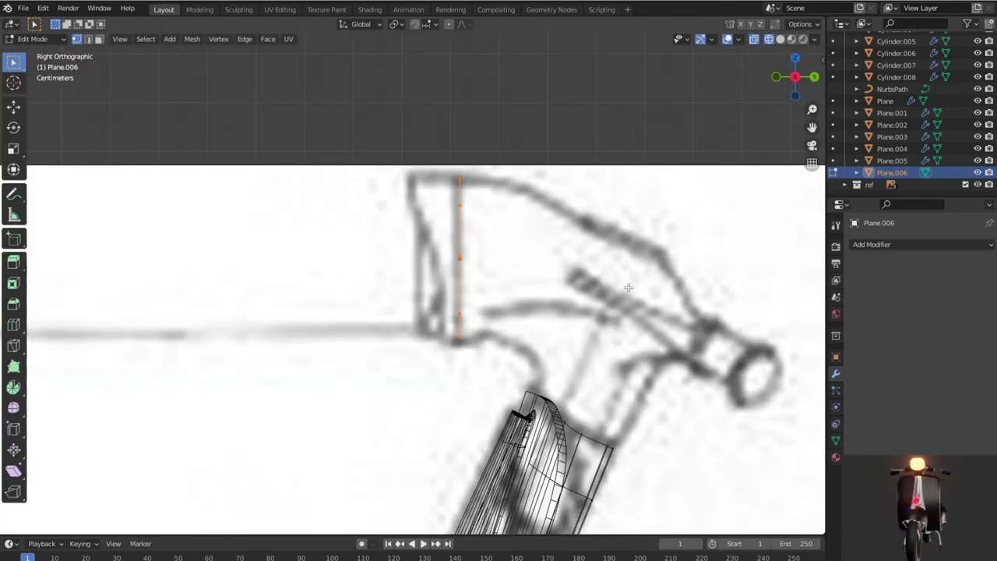
scroll(516, 262, "up", 1)
key("g")
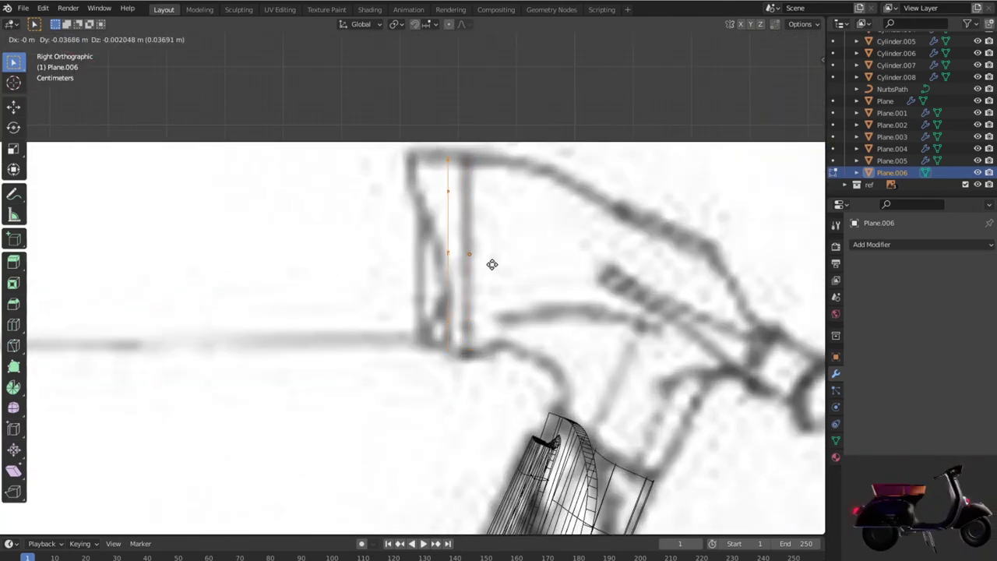
key("x")
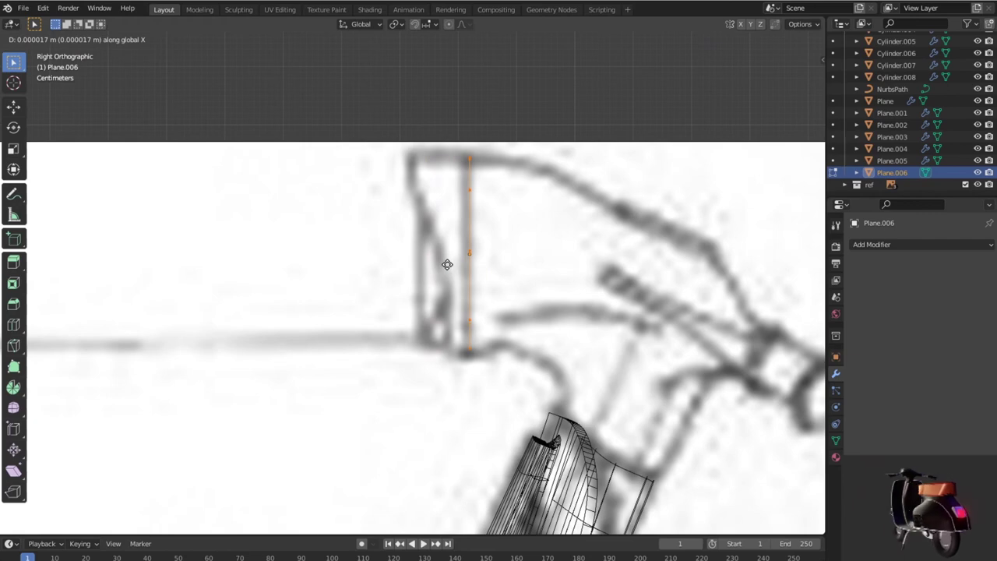
key("y")
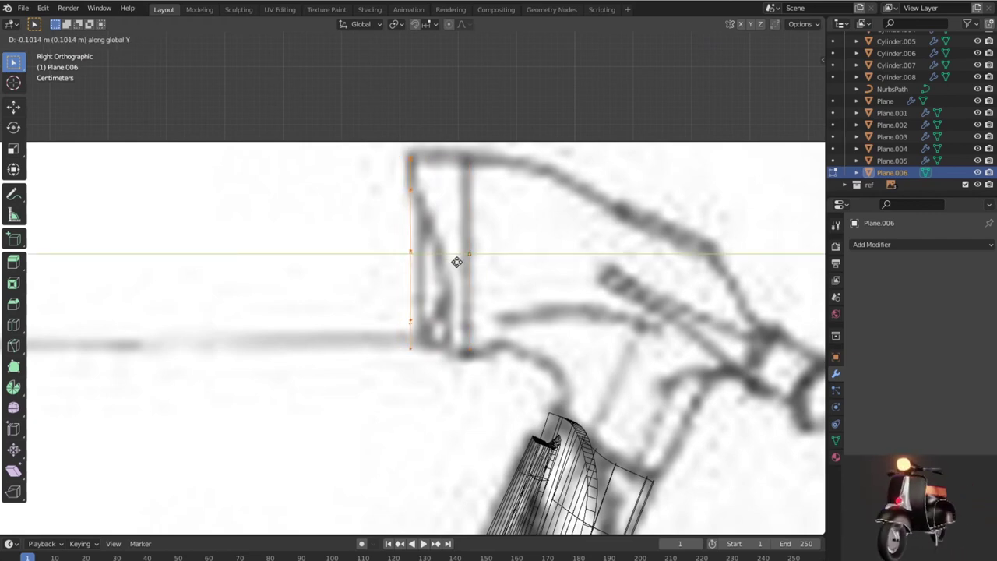
left_click(456, 262)
Step: Extrude the outline -0.094191 m along its normal to give the shell depth
key("e")
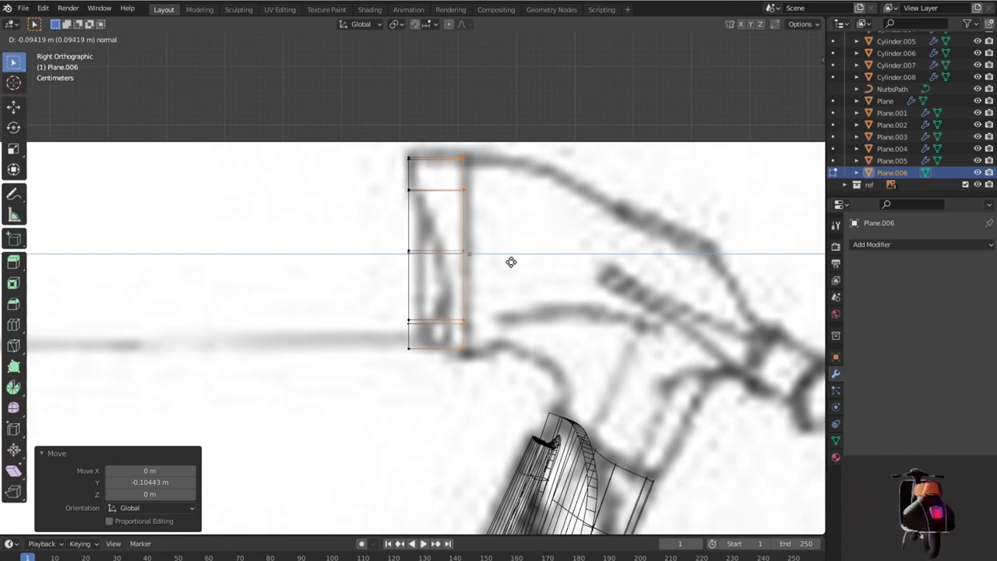
left_click(511, 261)
scroll(511, 261, "down", 2)
mouse_move(512, 262)
middle_mouse_down()
mouse_move(600, 299)
mouse_move(533, 293)
middle_mouse_up()
key("KP_1")
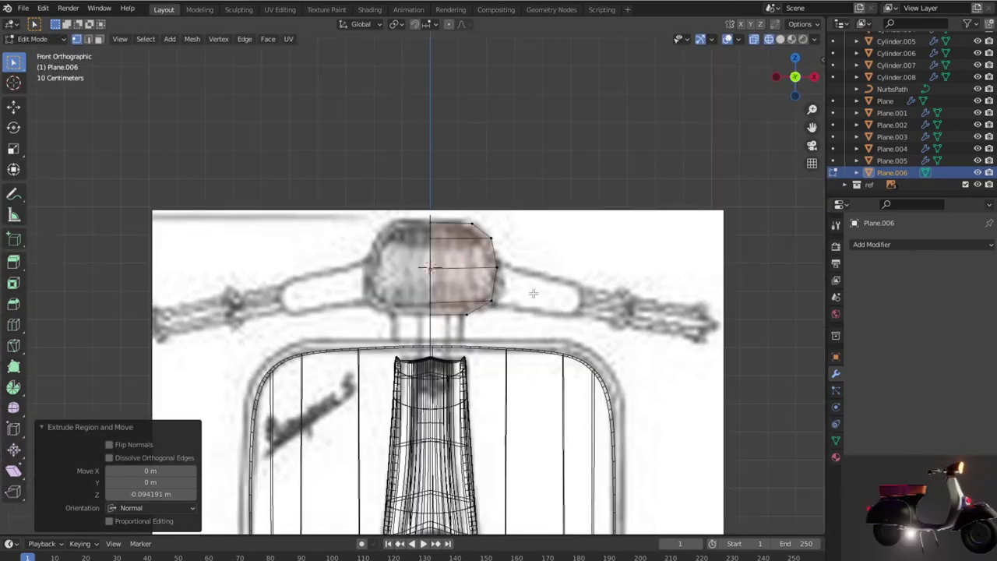
Step: Move the middle and lower rear vertices onto the taper and extrude a bottom corner point
middle_click_drag(533, 293, 534, 293)
key("KP_1")
key("KP_3")
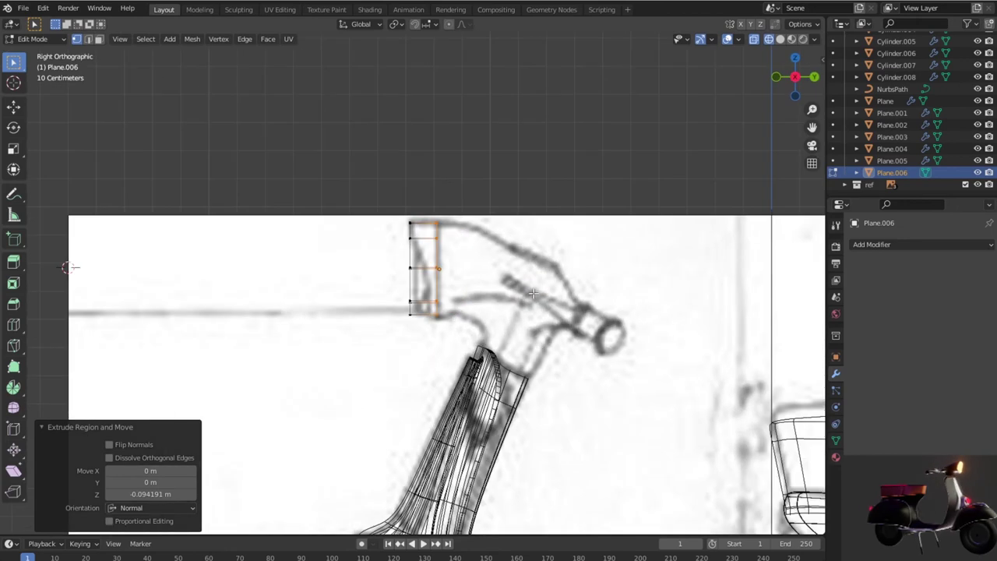
scroll(542, 296, "up", 3)
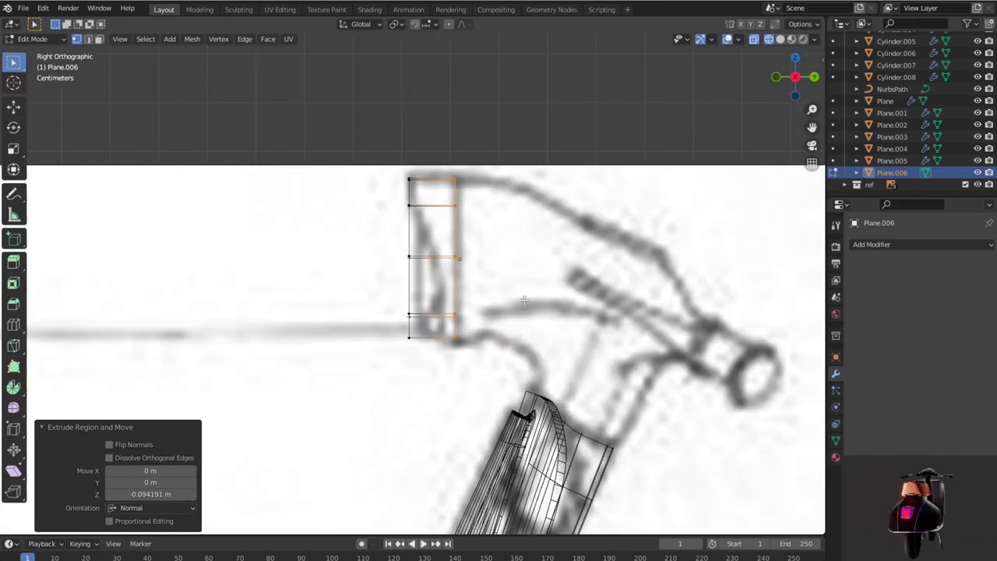
middle_click_drag(524, 300, 436, 324, "shift")
scroll(293, 279, "up", 1)
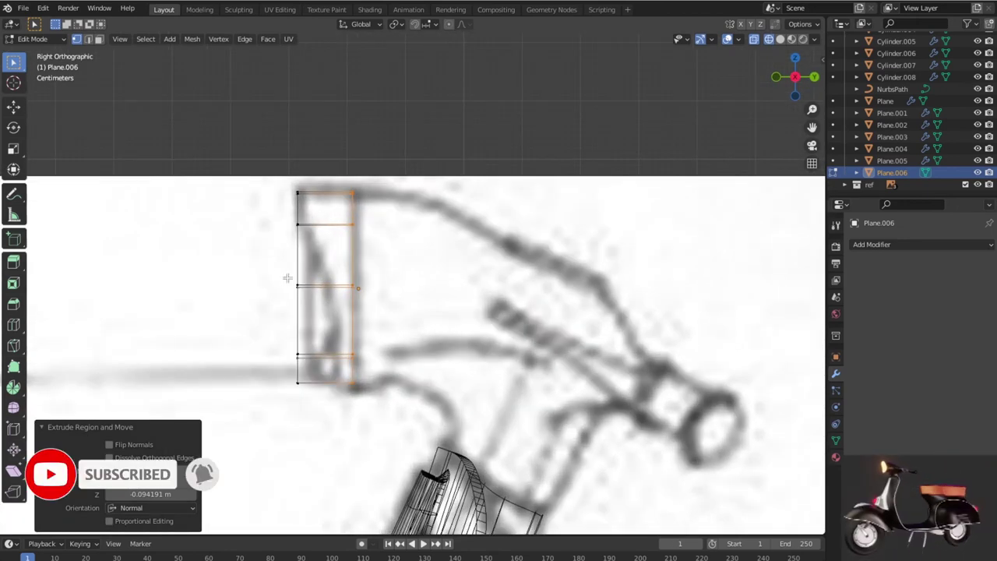
left_click(330, 293, "alt")
key("g")
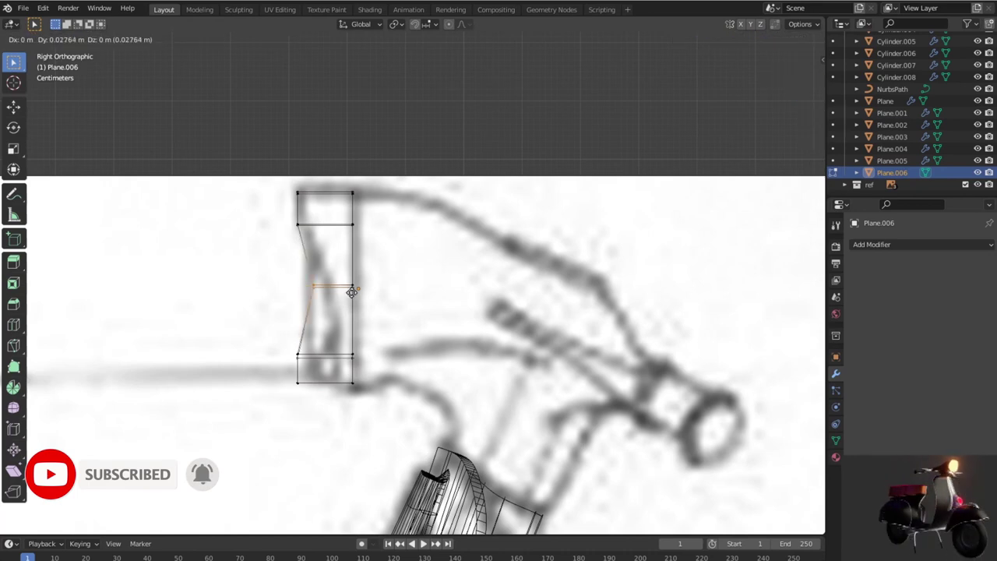
left_click(358, 290)
left_click(316, 355, "alt")
key("g")
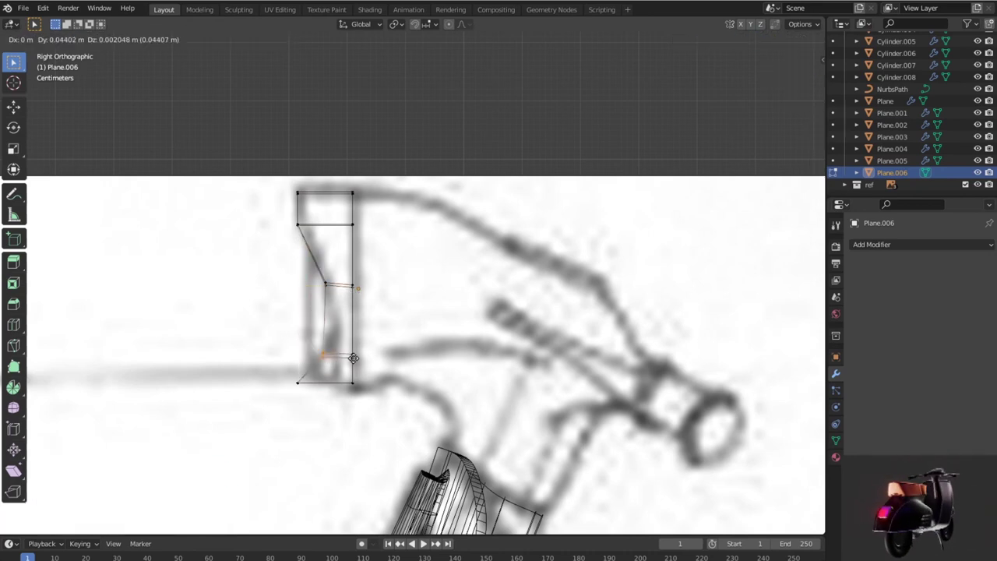
left_click(344, 356)
key("e")
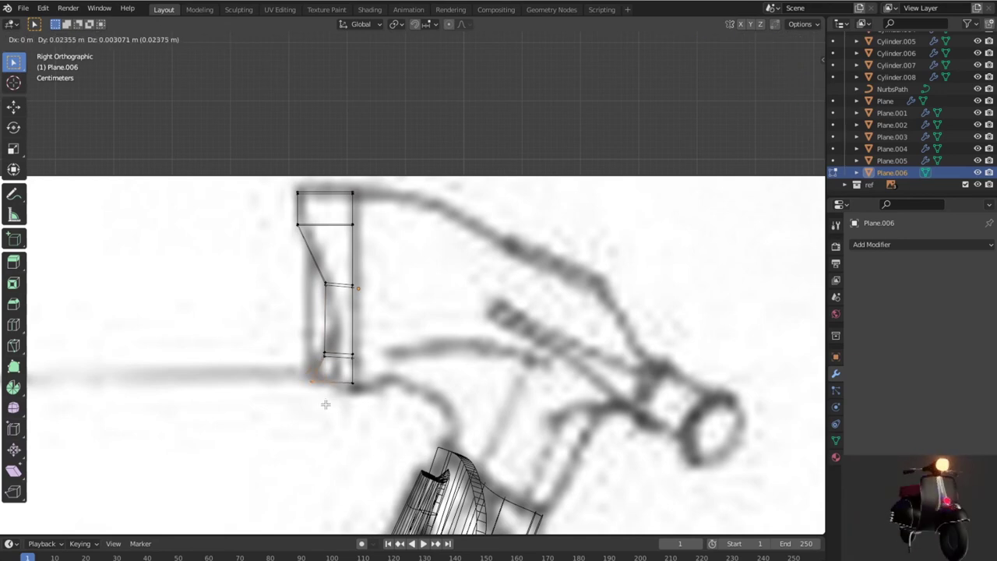
left_click(325, 404)
Step: Slide the upper and top left vertices onto the slanted rear outline
left_click(302, 224)
key("g")
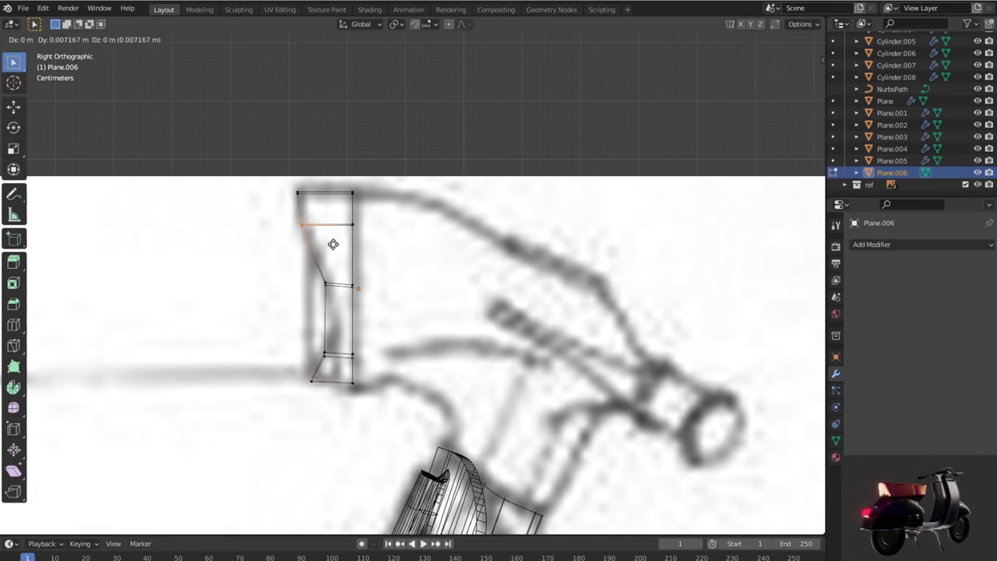
left_click(332, 244)
left_click(296, 192)
key("g")
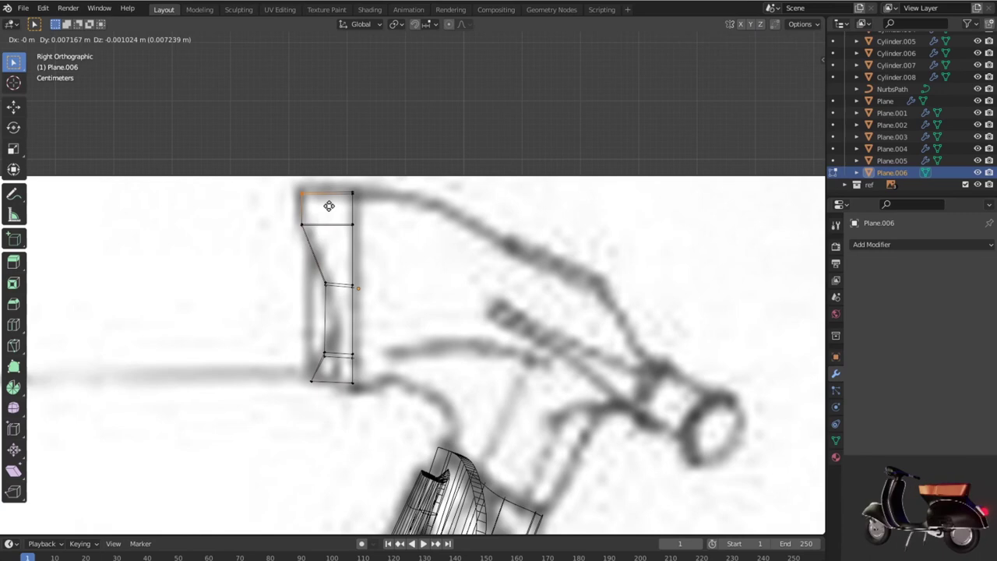
left_click(329, 206)
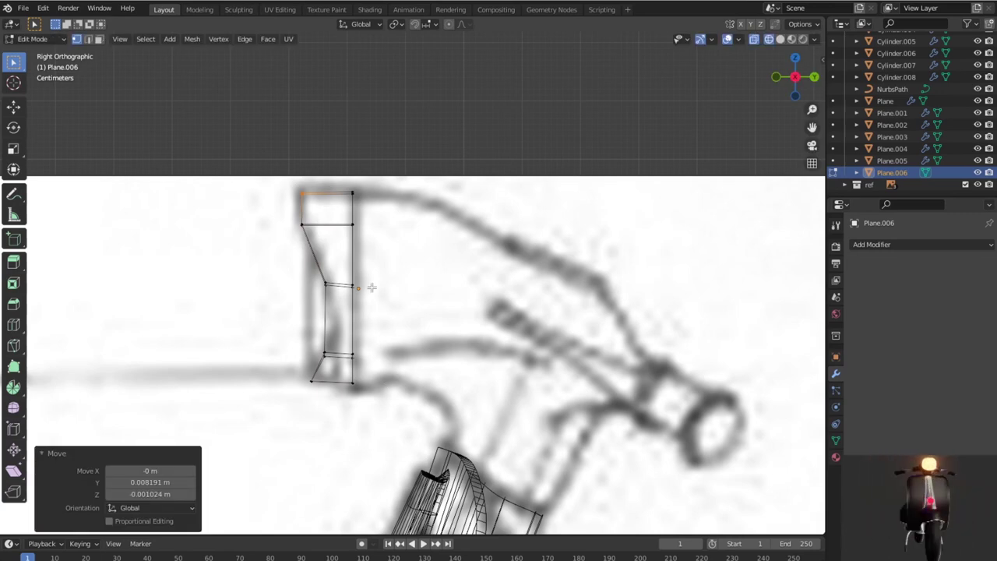
Step: Switch to face selection with solid shading and select the housing's upper front face
middle_click_drag(370, 286, 350, 292)
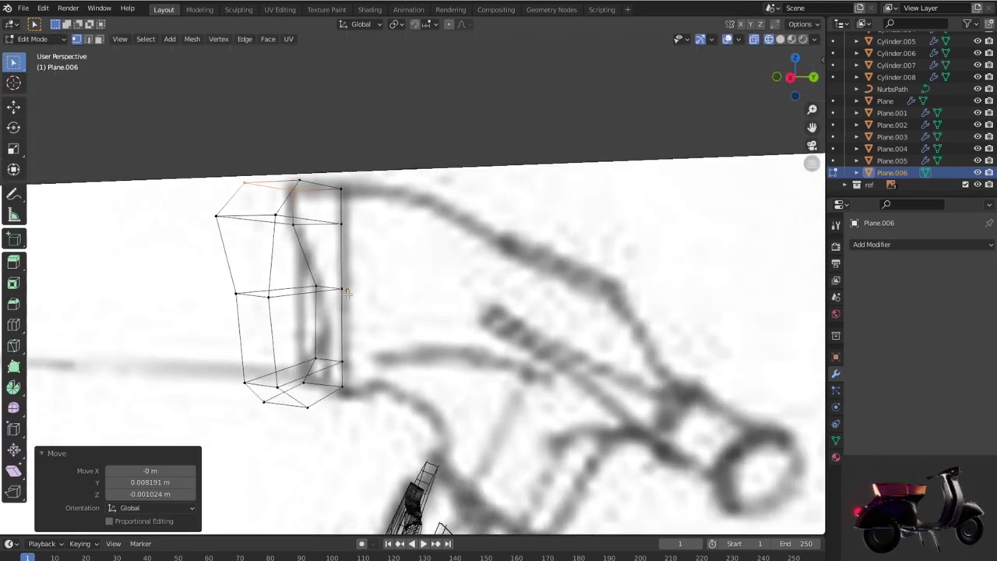
key("2")
key("3")
left_click(325, 260)
key("shift+z")
mouse_move(338, 275)
middle_mouse_down()
mouse_move(491, 315)
mouse_move(507, 350)
mouse_move(534, 330)
mouse_move(504, 284)
mouse_move(358, 301)
middle_mouse_up()
left_click(337, 269)
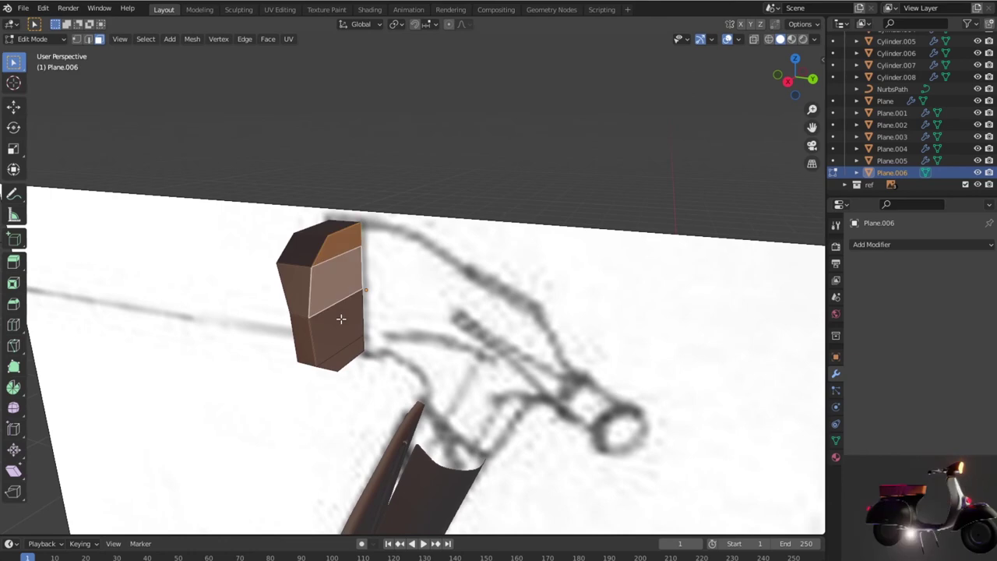
Step: Remove the upper and lower front faces to open the housing's front
left_click(347, 344, "shift")
key("h")
key("KP_3")
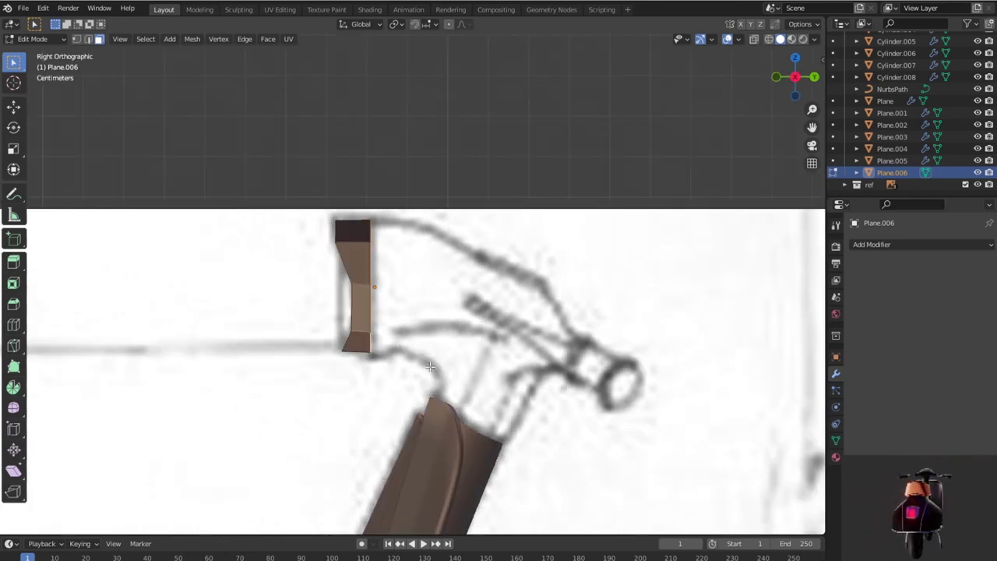
scroll(432, 364, "up", 2)
Step: Extrude two sections outward from the open edge and adjust the new end edge
key("e")
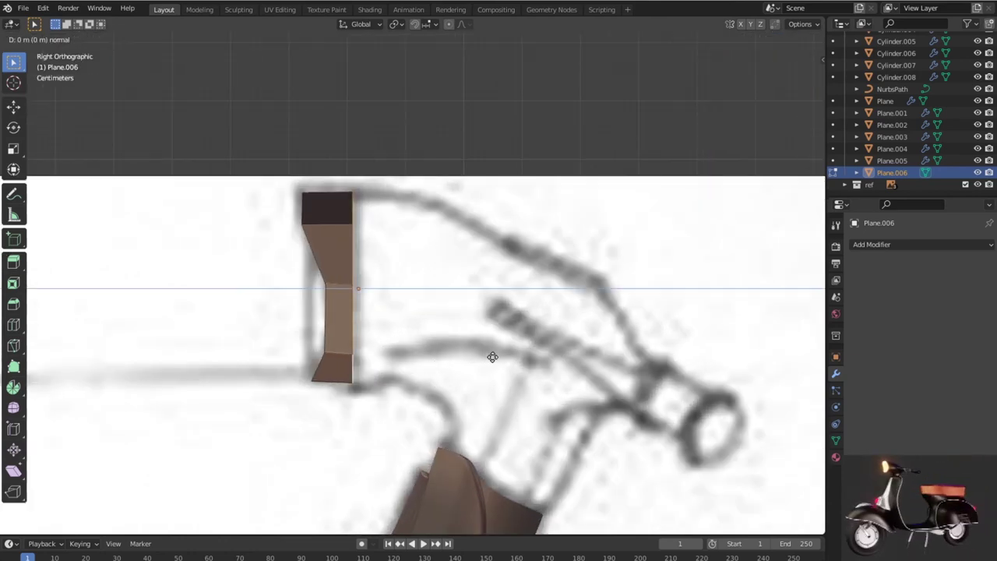
left_click(535, 359)
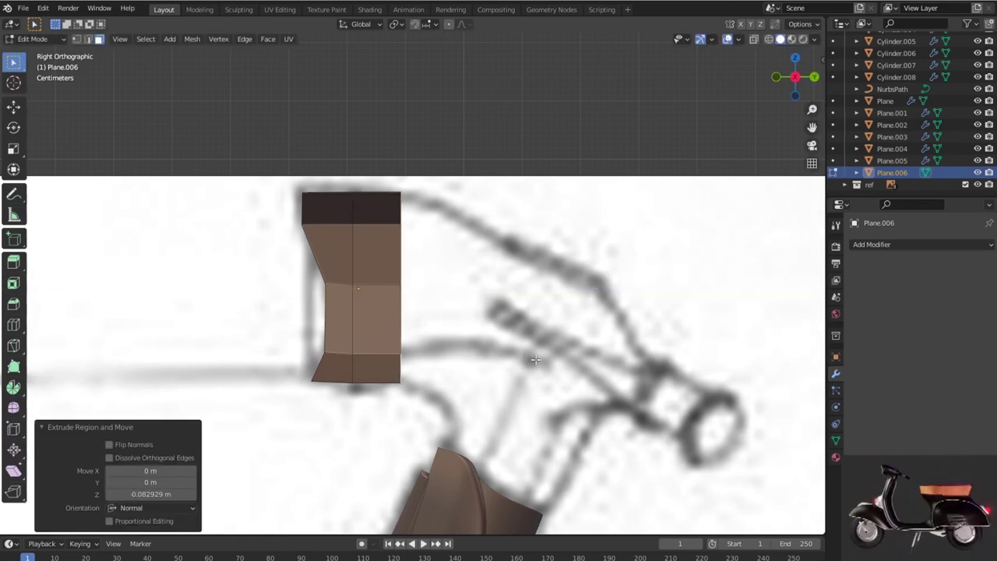
key("e")
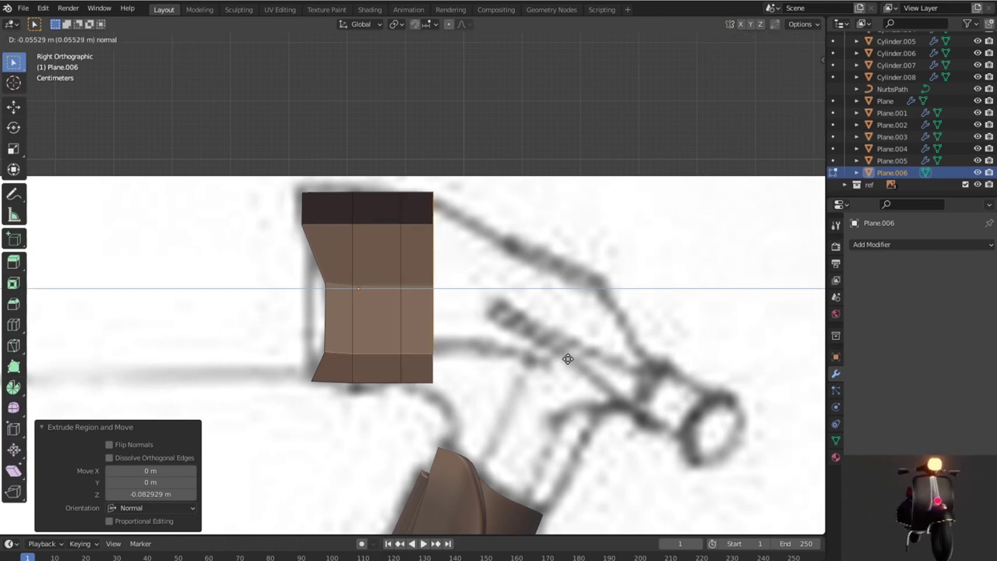
left_click(568, 359)
key("g")
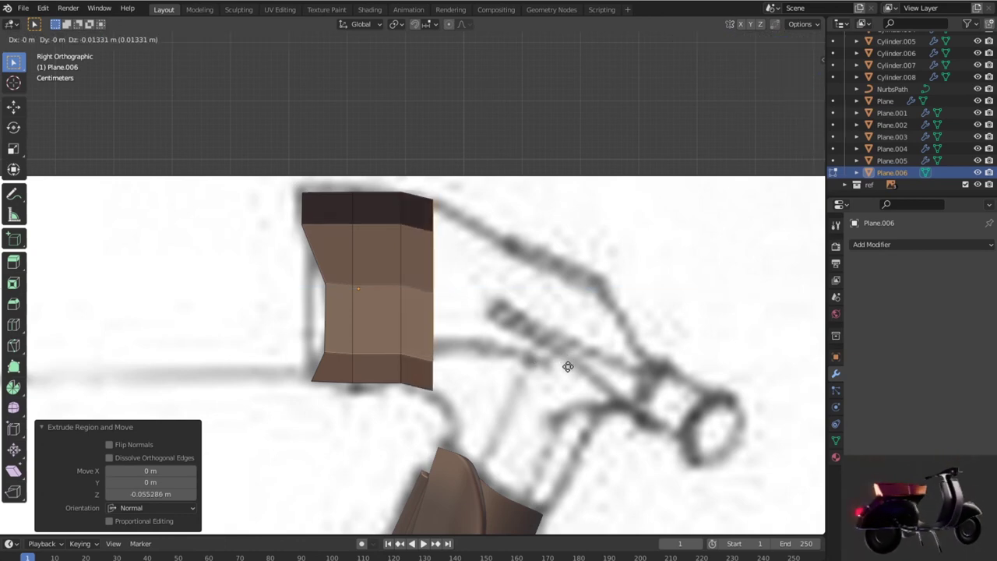
left_click(568, 366)
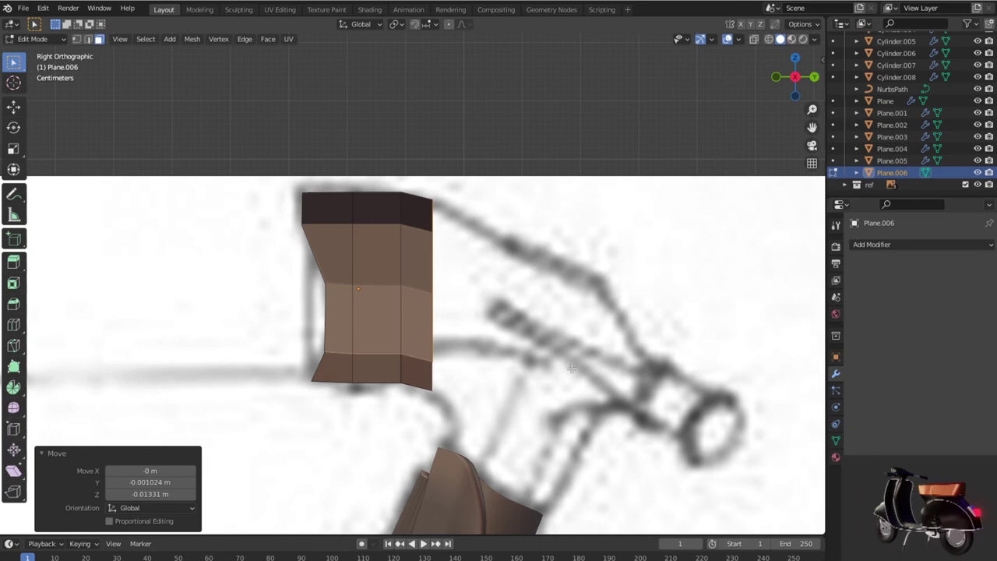
Step: Extrude a further section and angle its end down toward the handlebar
key("e")
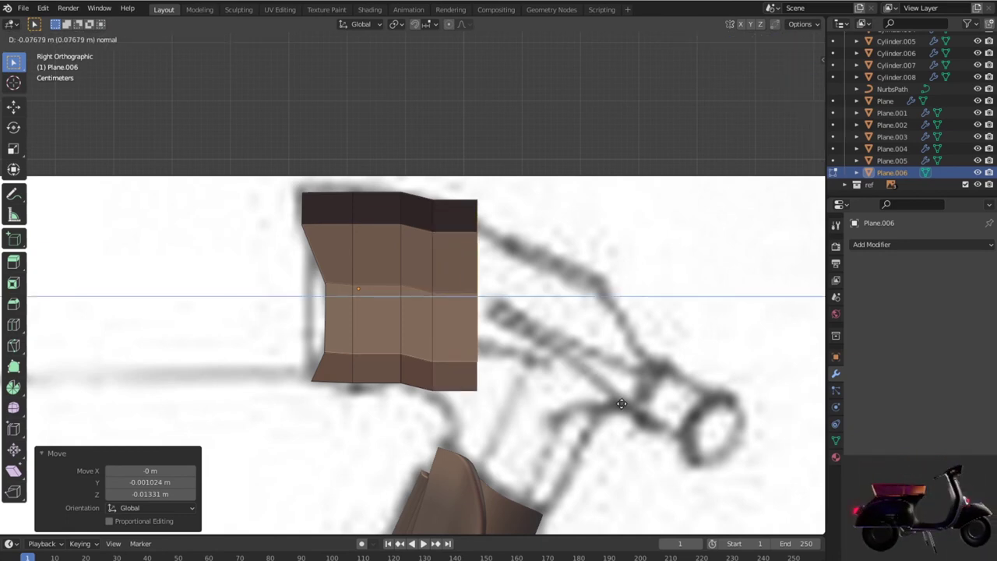
key("y")
key("0")
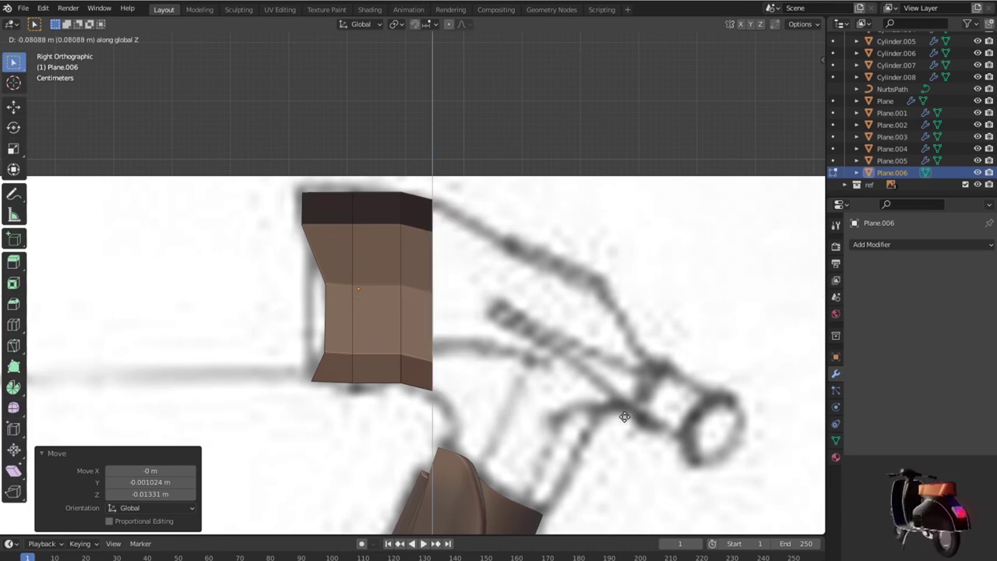
key("Return")
key("e")
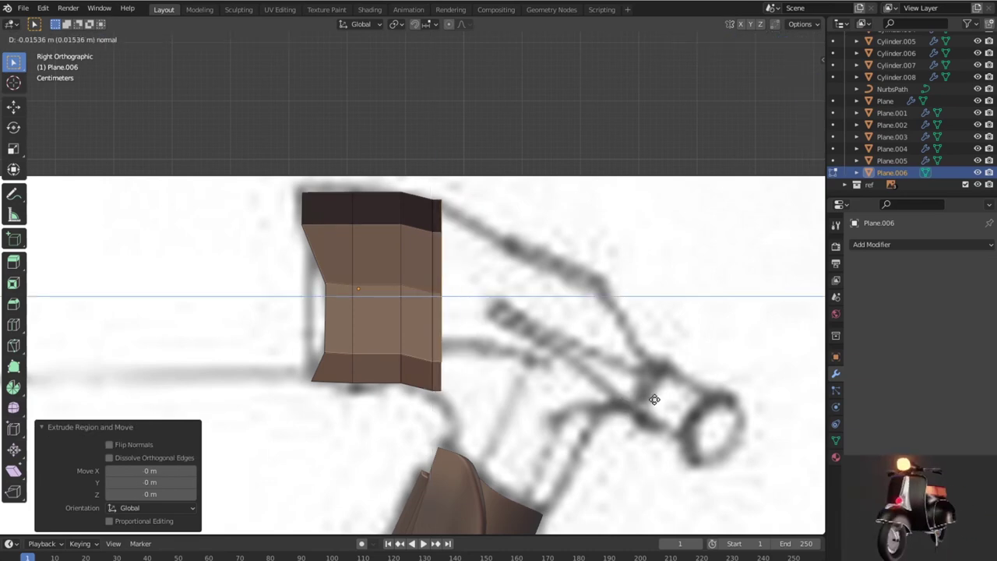
left_click(681, 445)
key("g")
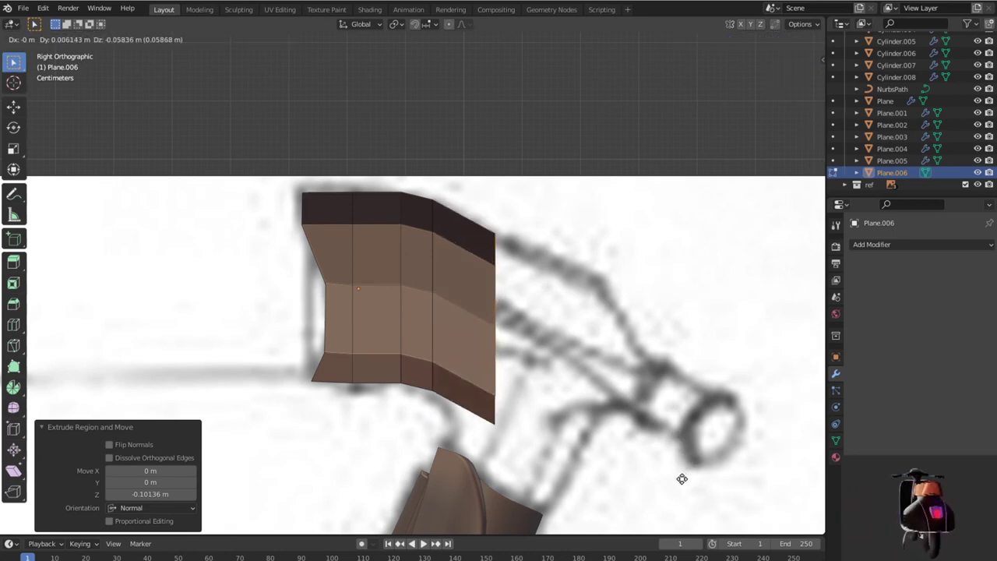
left_click(685, 474)
scroll(685, 473, "down", 3)
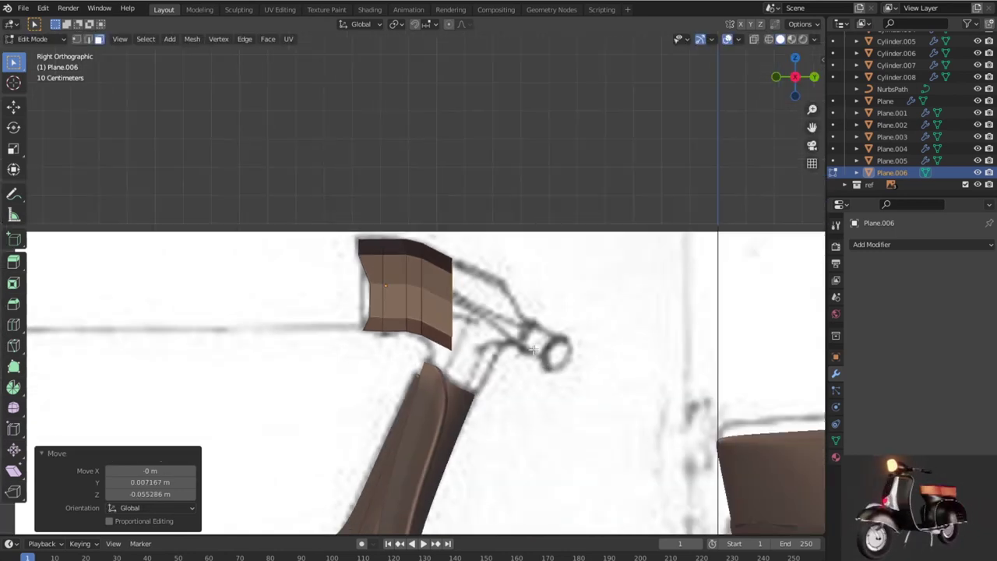
Step: In Right Ortho view, extrude the housing's end edge and move it lower along the reference
mouse_move(684, 474)
middle_mouse_down()
mouse_move(703, 424)
mouse_move(632, 414)
mouse_move(634, 356)
middle_mouse_up()
scroll(634, 356, "up", 3)
key("KP_1")
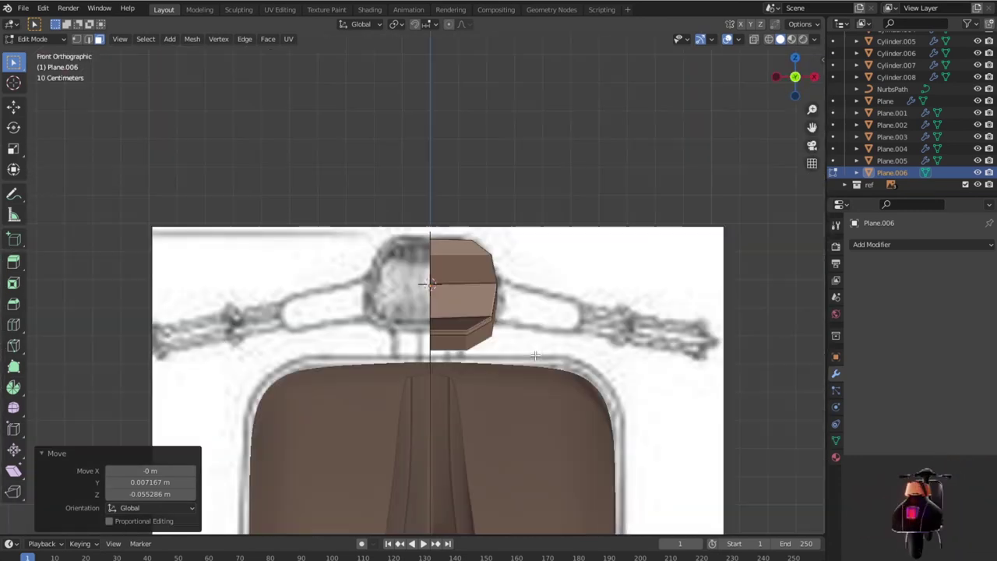
scroll(535, 356, "up", 1)
mouse_move(535, 355)
middle_mouse_down()
mouse_move(379, 341)
mouse_move(518, 362)
mouse_move(494, 394)
mouse_move(383, 407)
mouse_move(448, 355)
mouse_move(356, 428)
mouse_move(449, 388)
middle_mouse_up()
key("KP_3")
scroll(453, 387, "up", 2)
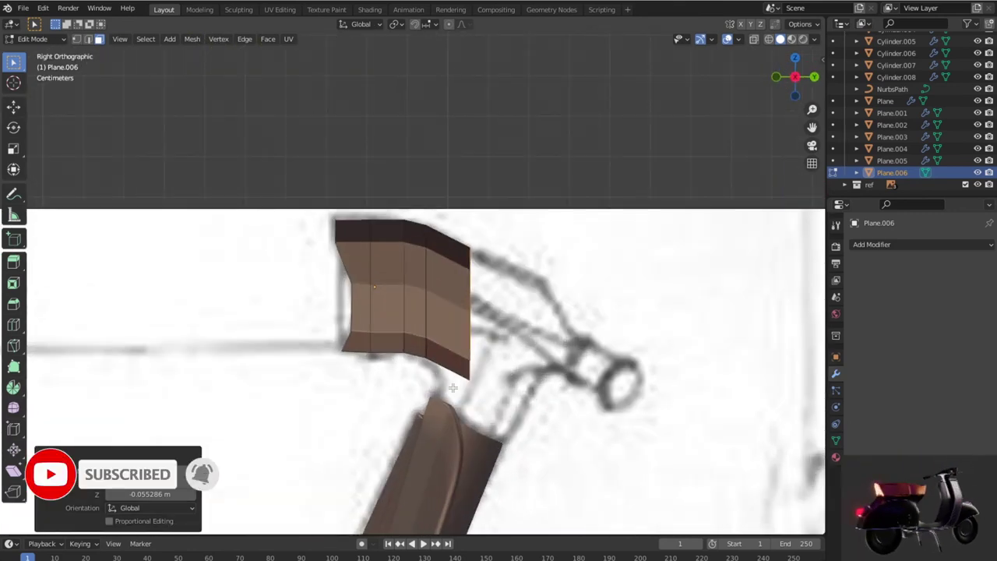
key("e")
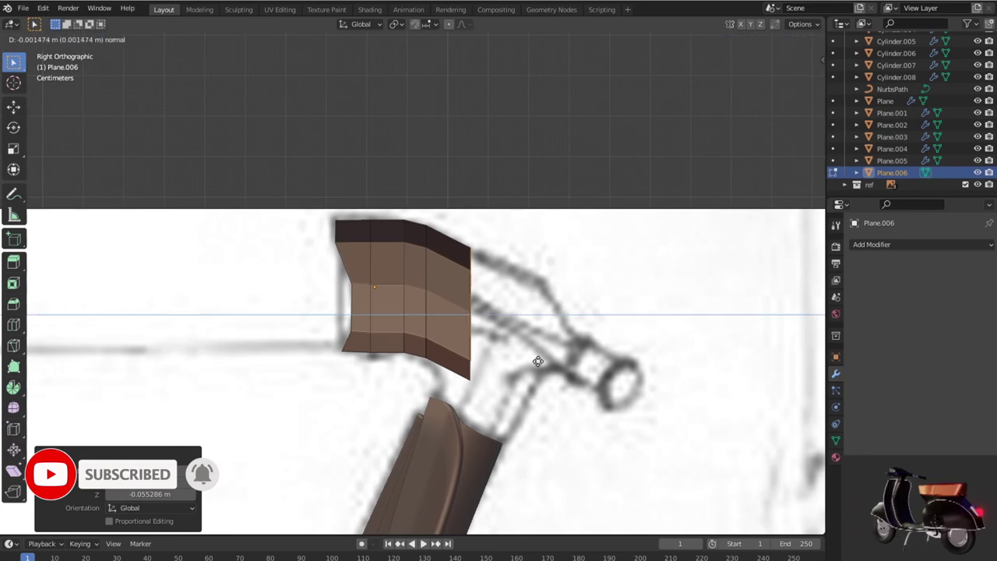
left_click(586, 411)
key("e")
right_click(589, 419)
key("ctrl+z")
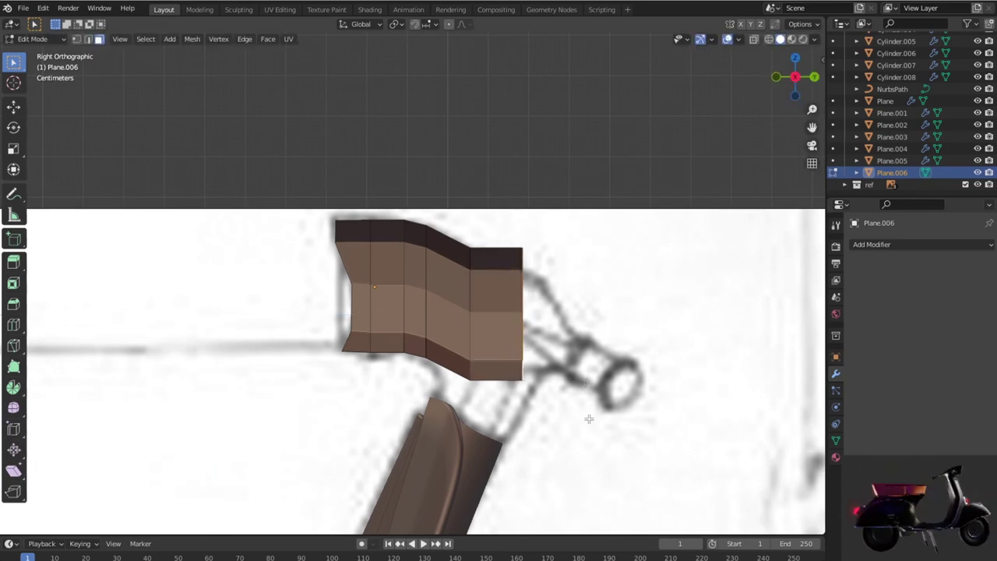
key("g")
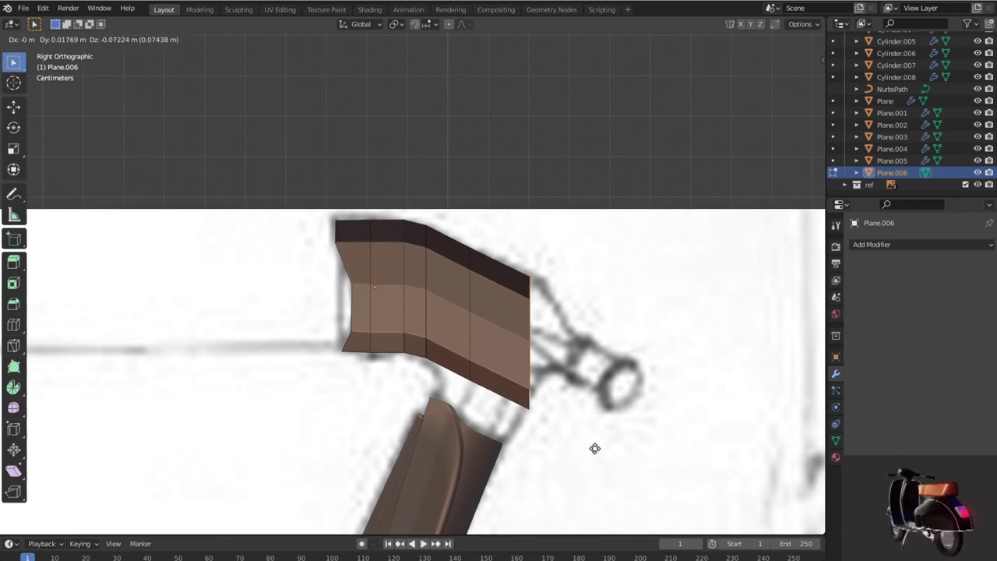
left_click(595, 448)
Step: Flatten the new end edge by scaling it to zero on X and then on Y
key("s")
key("x")
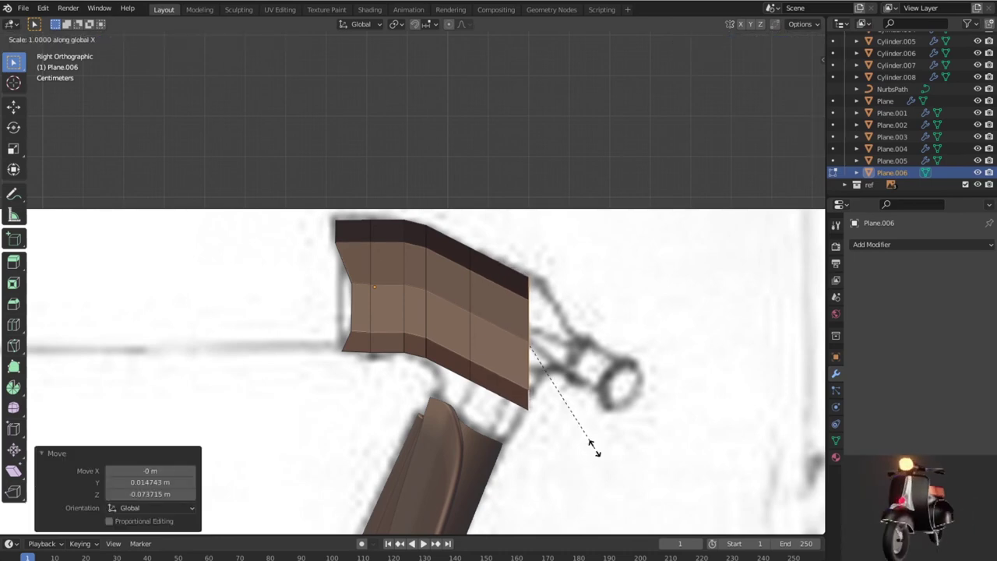
key("0")
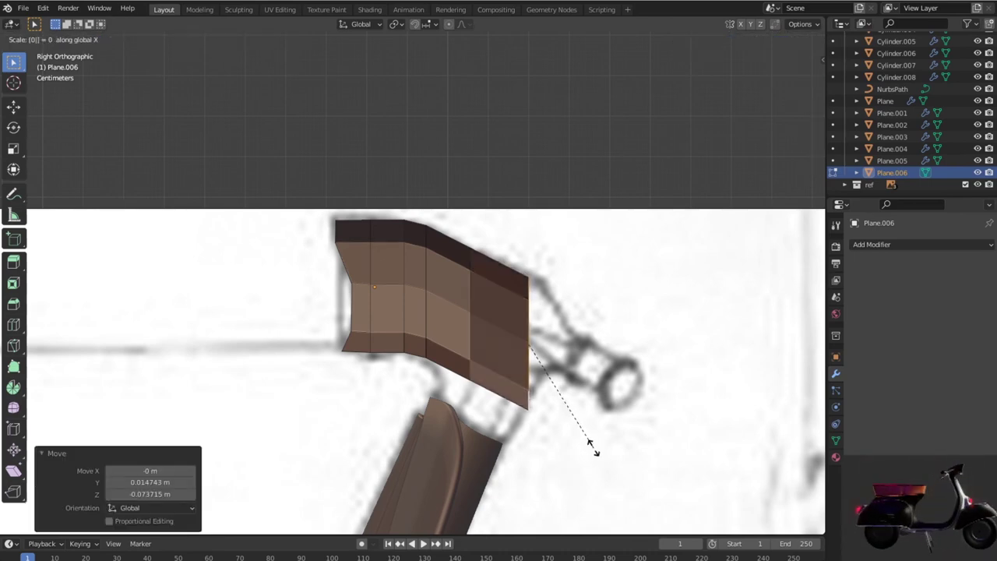
key("Return")
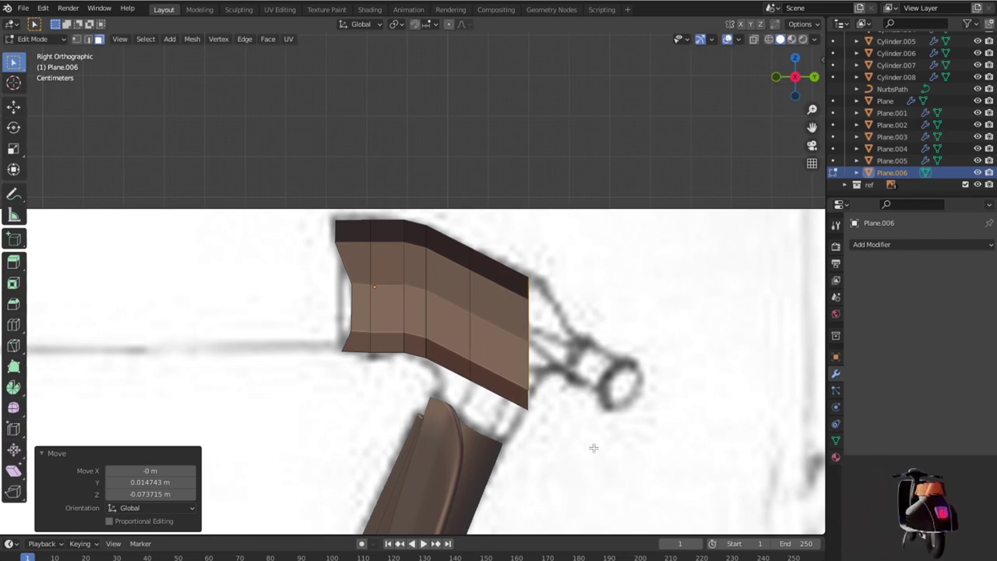
key("s")
key("y")
key("Return")
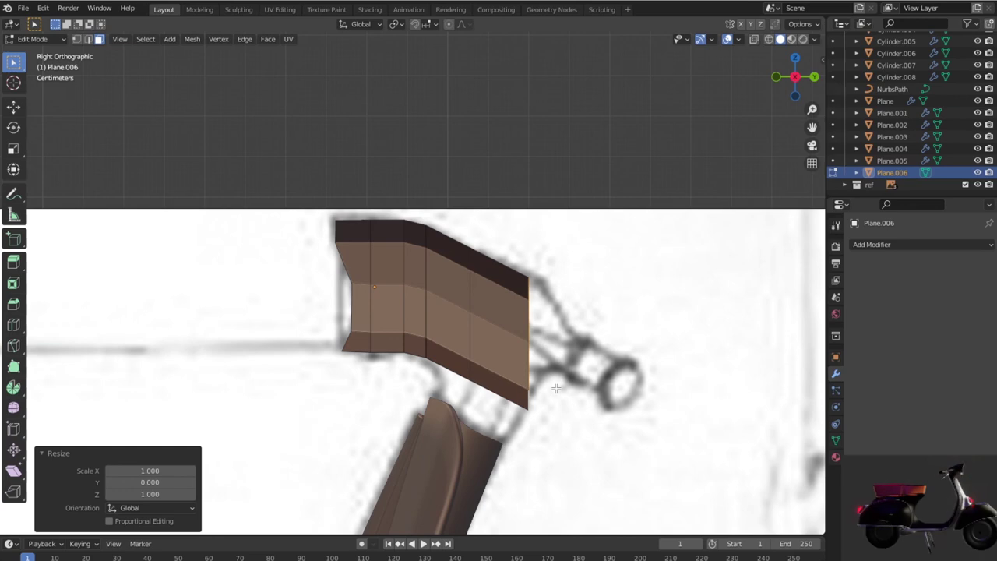
Step: In wireframe, select the right-hand column of edges and extrude it down toward the headlight
key("1")
key("shift+z")
left_click_drag(554, 315, 554, 316)
key("Tab")
key("Tab")
key("2")
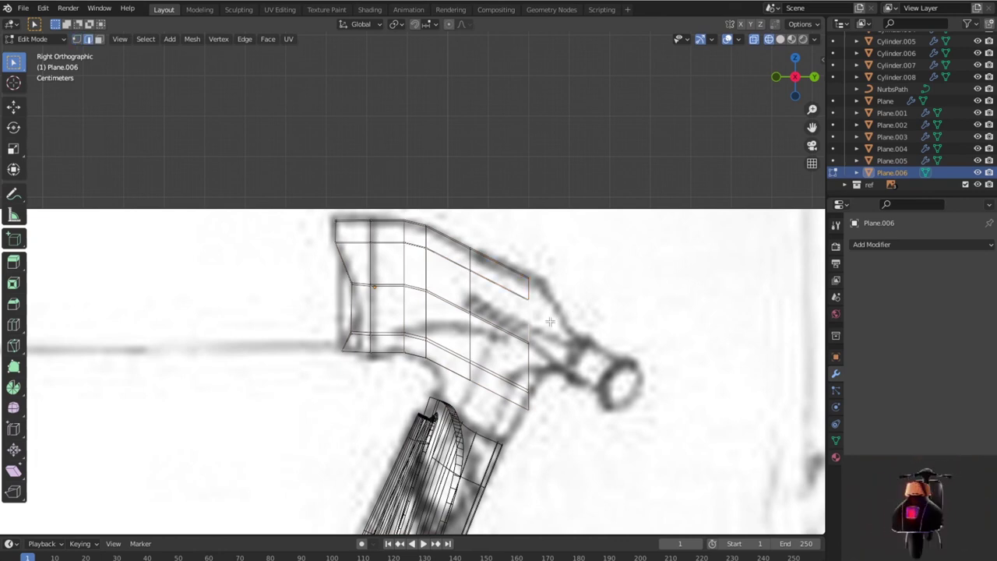
left_click_drag(542, 303, 593, 445)
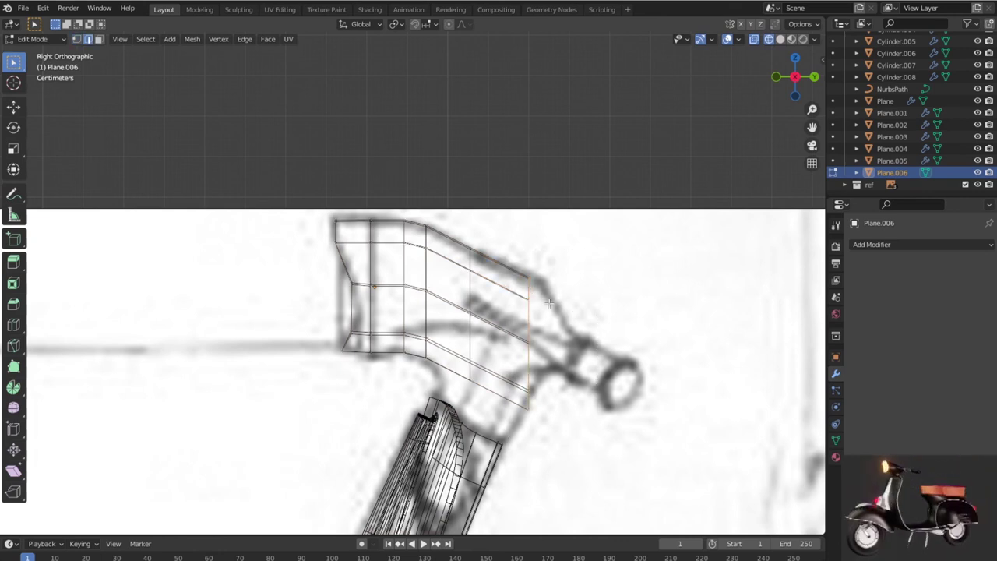
key("e")
left_click(587, 322)
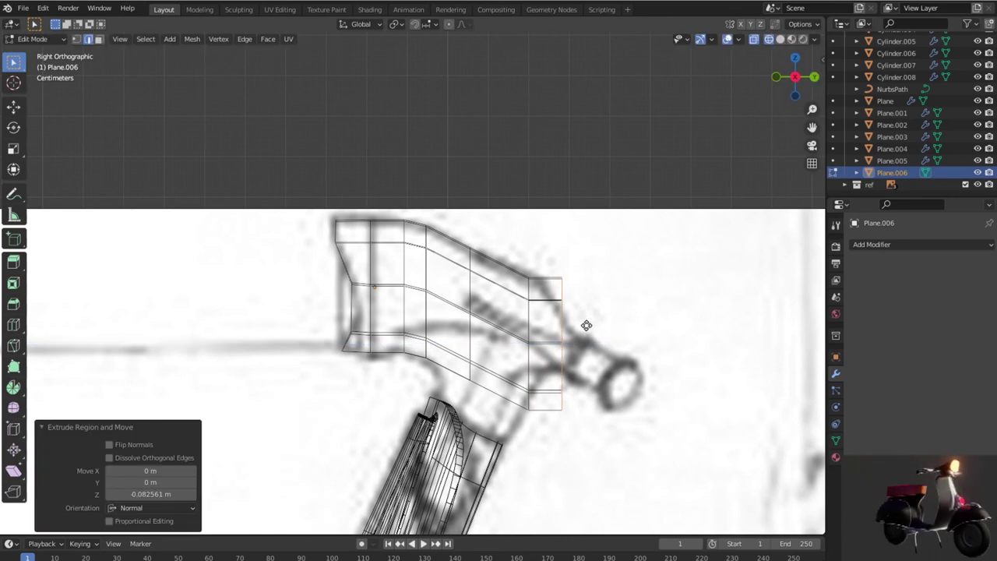
key("g")
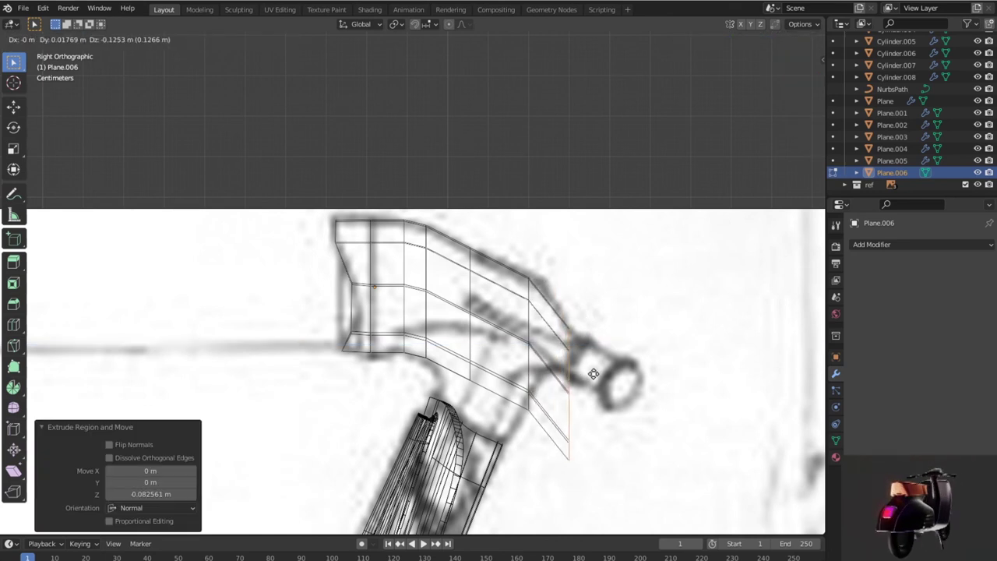
left_click(592, 374)
Step: Orbit to check the extended mesh, then return to a centred right side view
mouse_move(579, 341)
middle_mouse_down()
mouse_move(659, 399)
mouse_move(704, 379)
middle_mouse_up()
key("KP_1")
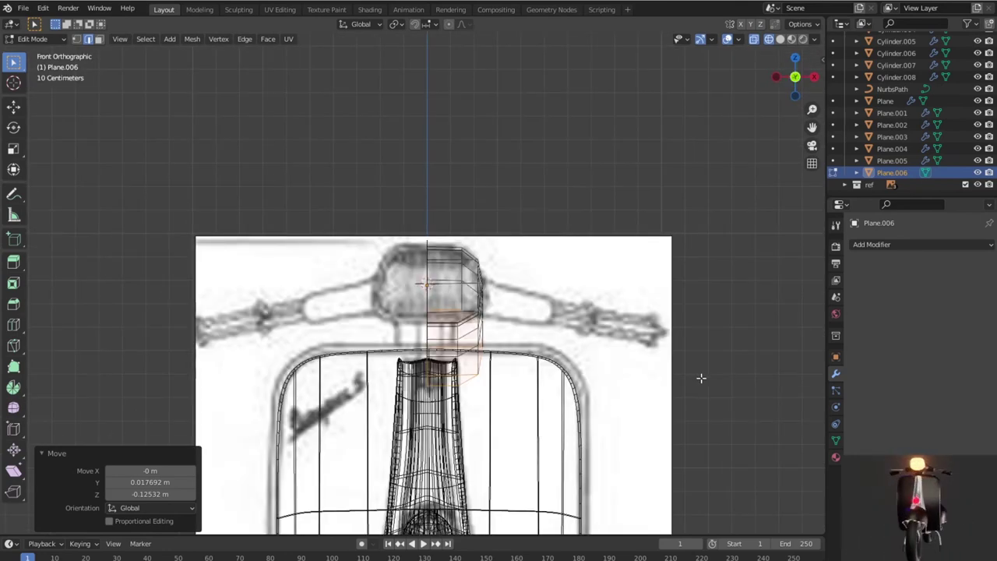
scroll(701, 378, "down", 1)
key("KP_3")
scroll(603, 360, "up", 4)
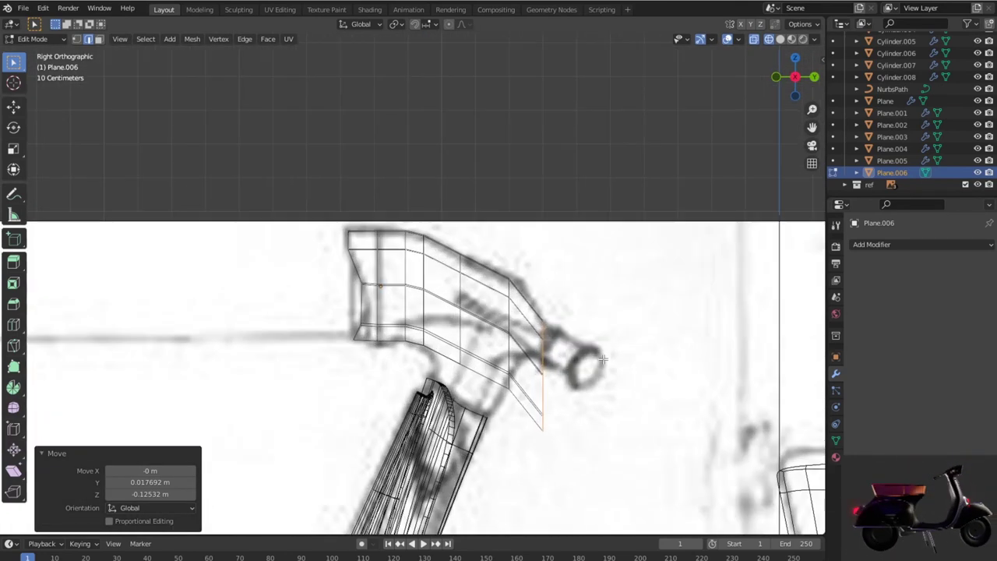
scroll(537, 399, "up", 4)
scroll(522, 374, "up", 1)
middle_click_drag(512, 356, 497, 266, "shift")
scroll(497, 266, "down", 2)
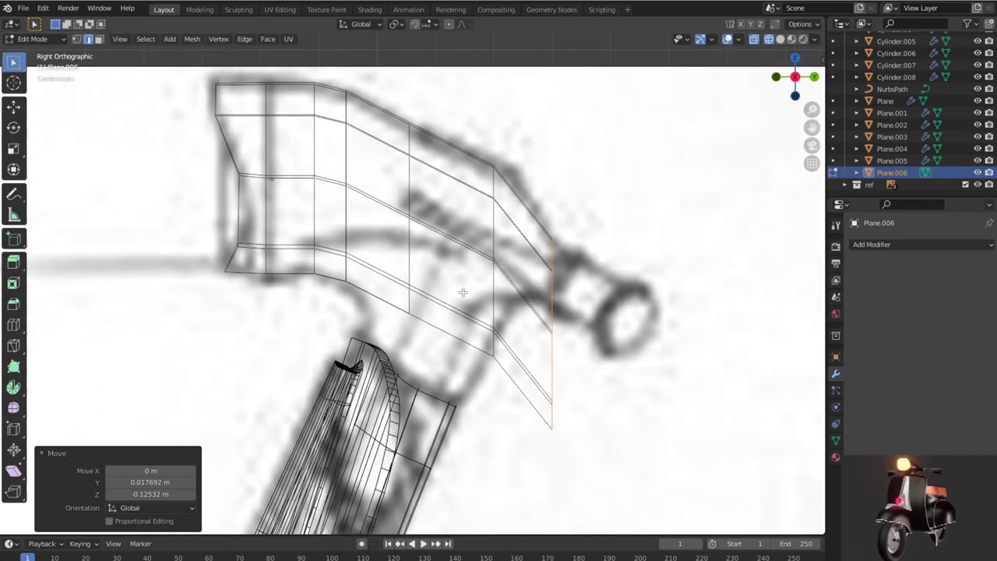
Step: Move the first vertices of the new column onto the side reference's curved outline
key("1")
left_click(413, 313)
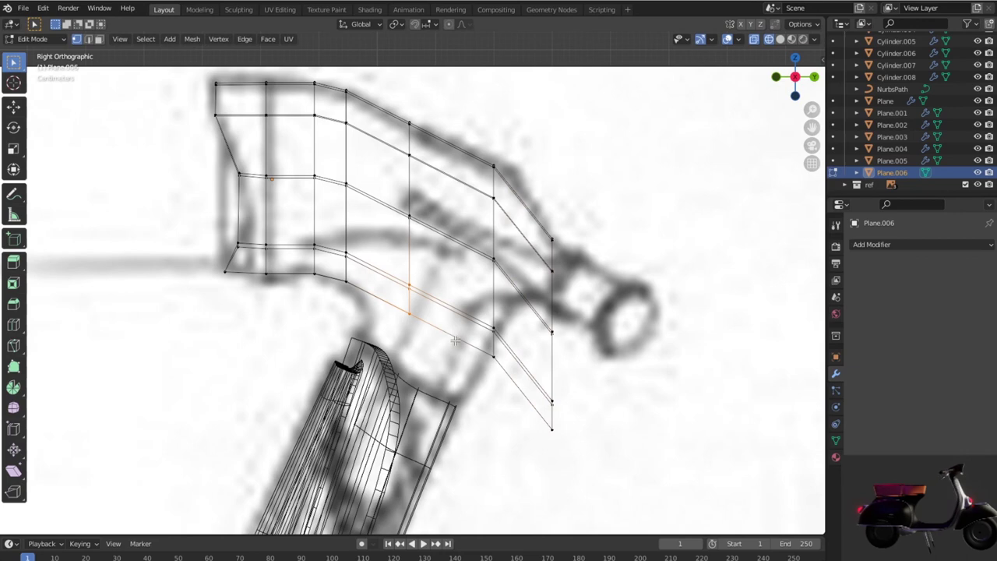
key("g")
left_click(370, 276)
key("g")
left_click(413, 285)
left_click_drag(364, 297, 391, 314)
key("g")
left_click(372, 300)
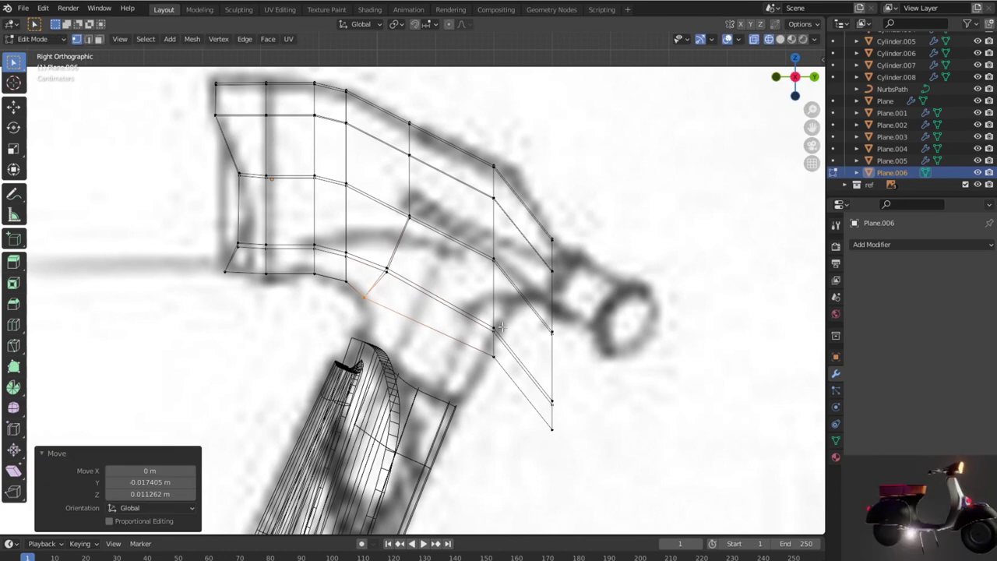
left_click_drag(481, 312, 506, 379)
key("g")
left_click(441, 349)
Step: Drag the right-side and lower-right vertices along the reference outline
left_click_drag(422, 285, 459, 319)
key("g")
left_click(494, 353)
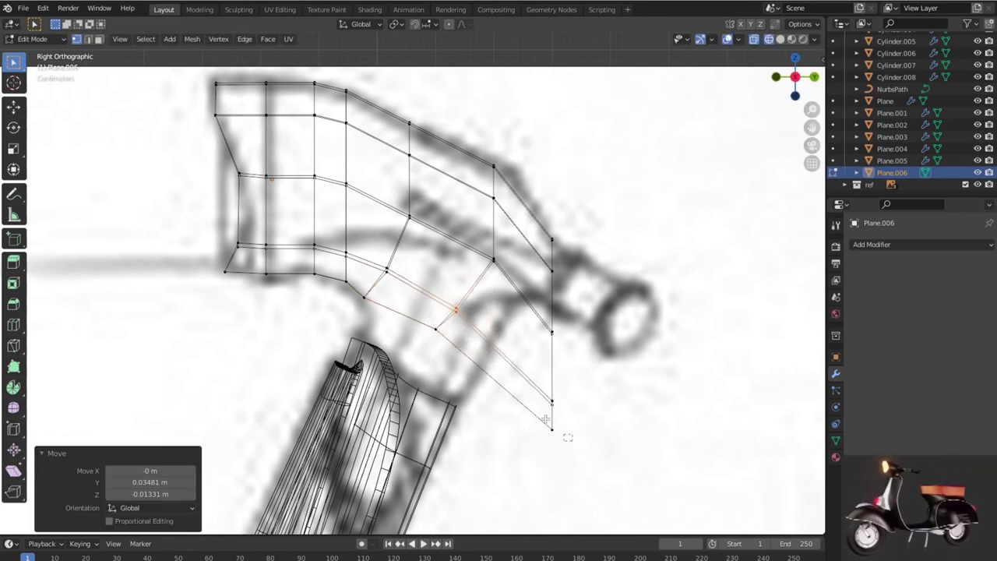
left_click_drag(567, 437, 538, 394)
key("g")
left_click(474, 379)
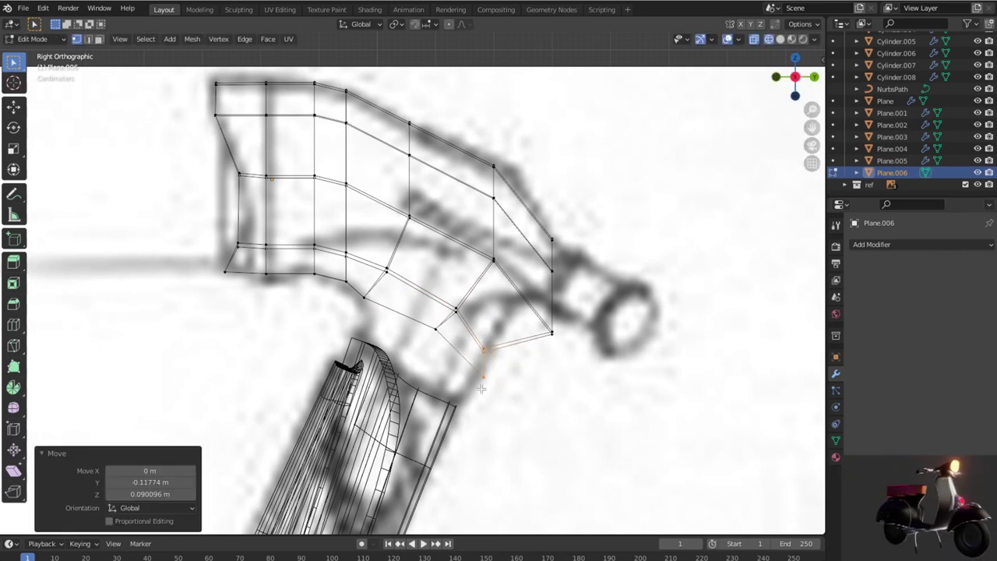
key("g")
left_click(502, 353)
key("g")
left_click(508, 352)
key("g")
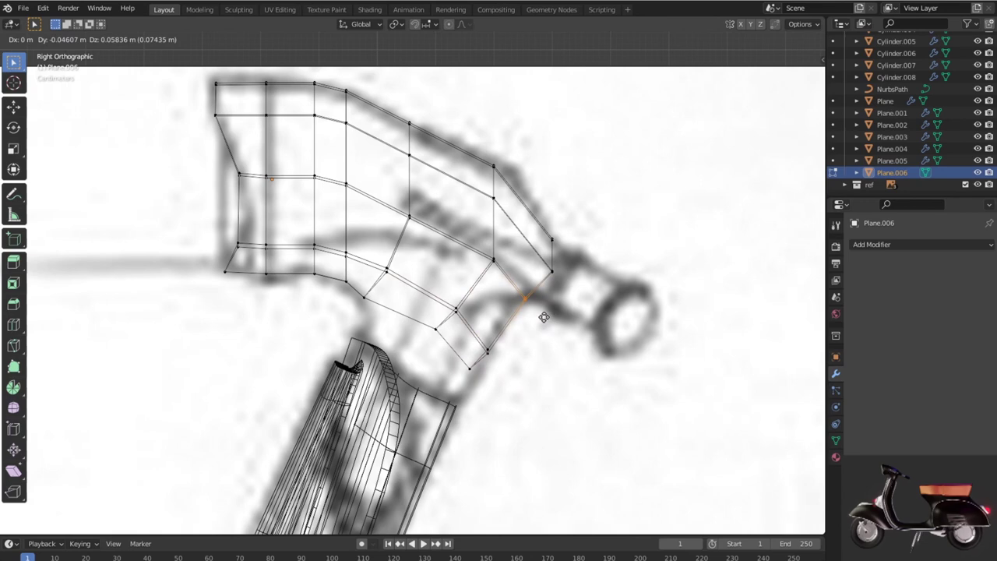
left_click(539, 319)
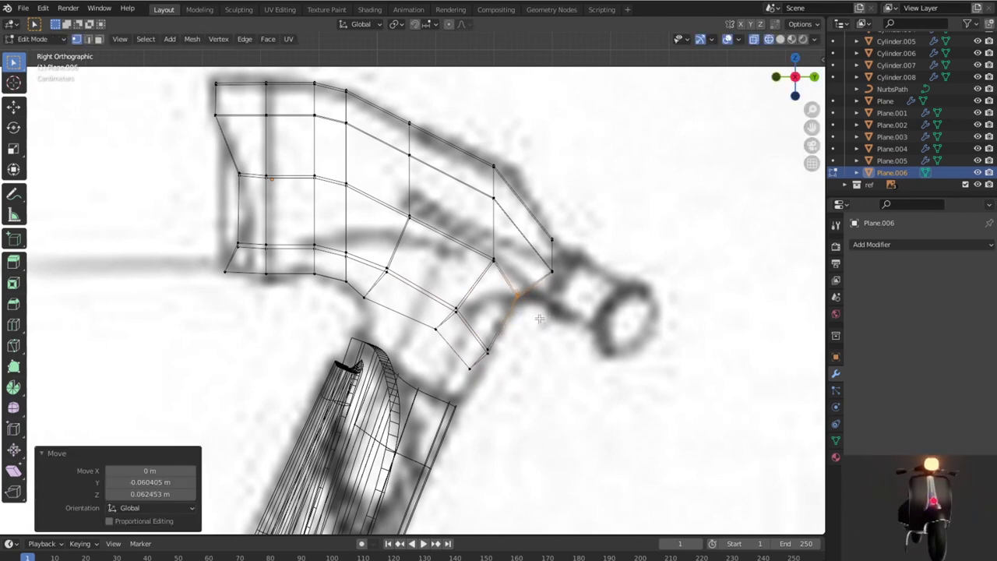
key("g")
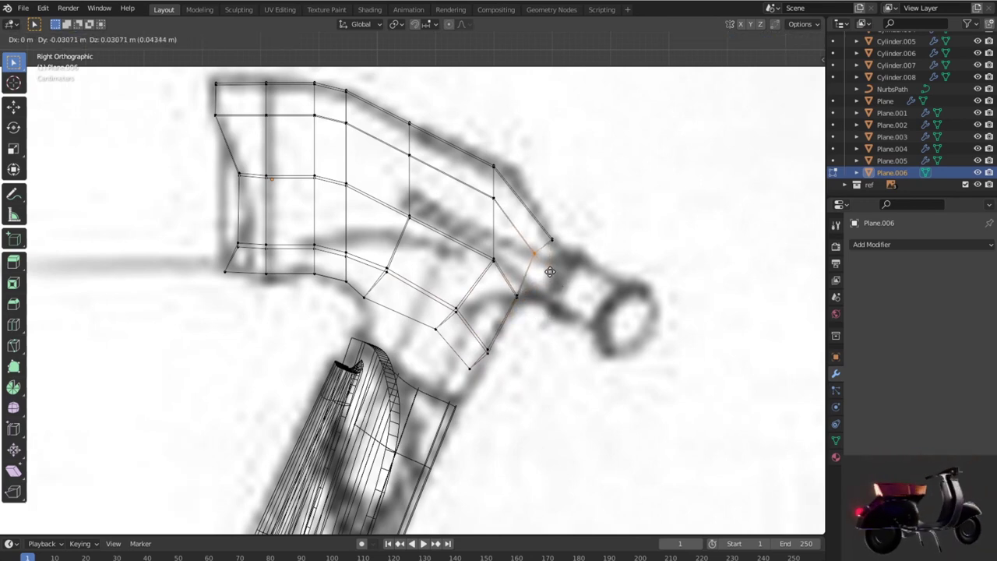
left_click(562, 312)
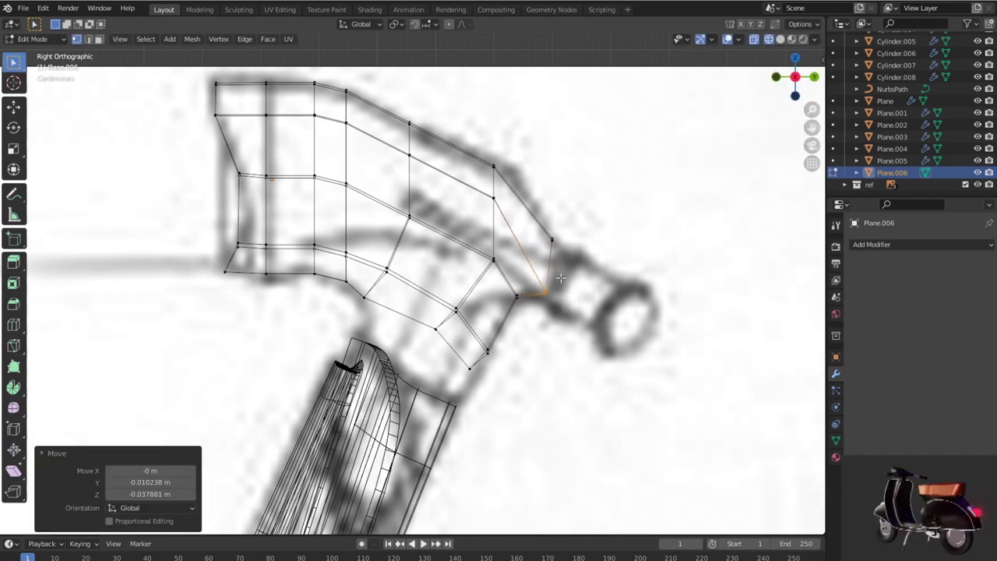
key("g")
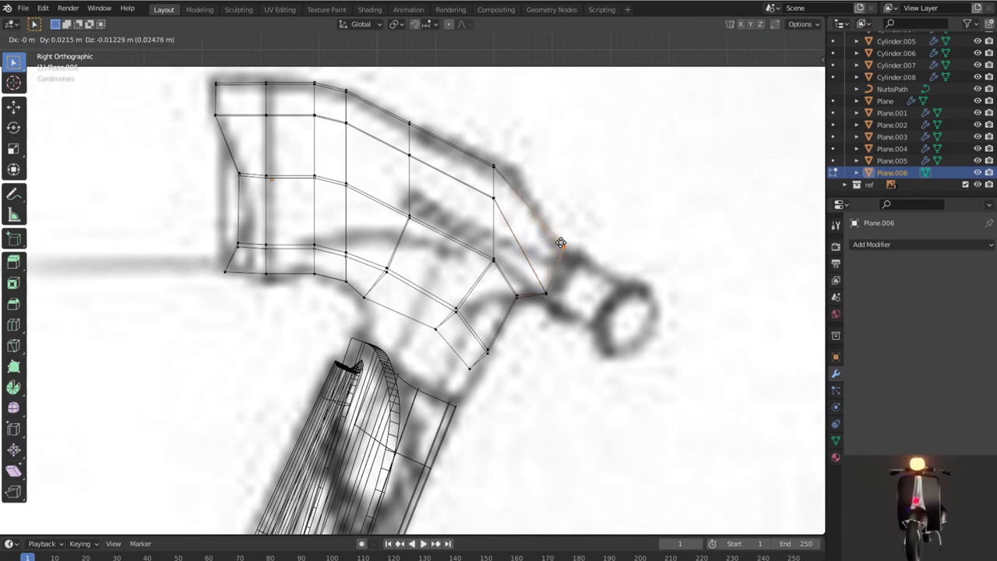
left_click(560, 243)
Step: Nudge the lower-edge and right-corner vertices onto the outline, then view from the top
left_click(470, 366)
key("g")
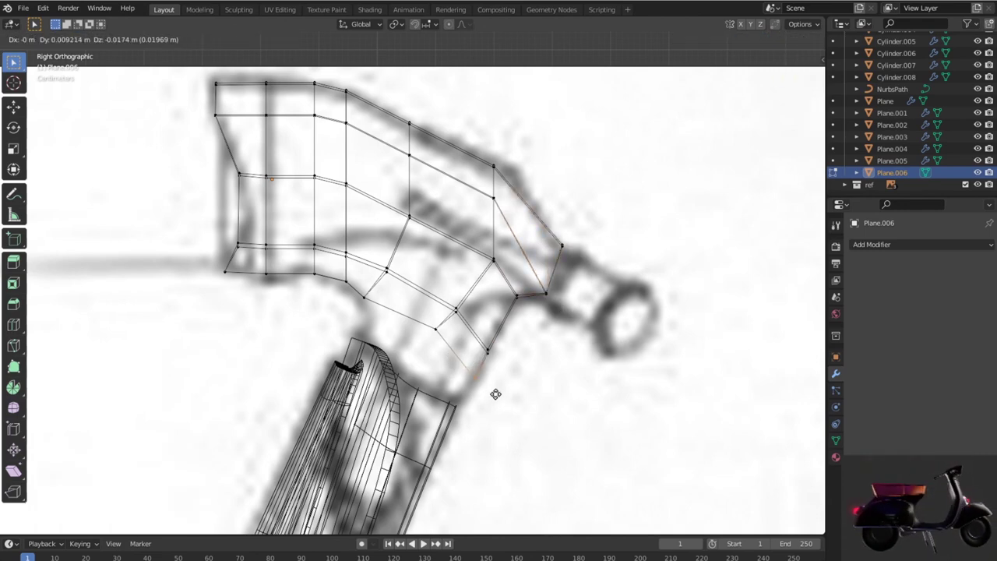
left_click(489, 408)
left_click(508, 365)
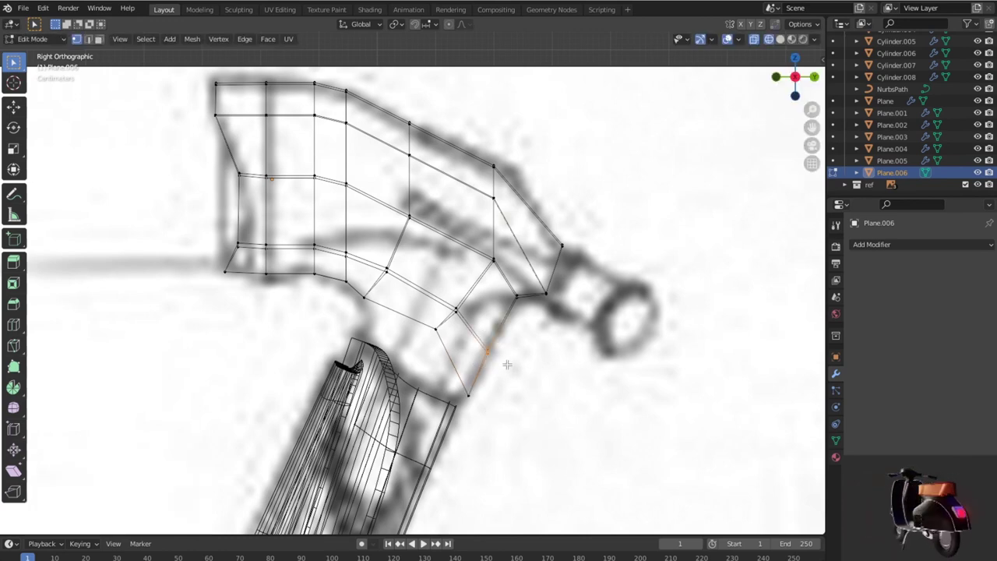
key("g")
left_click(512, 370)
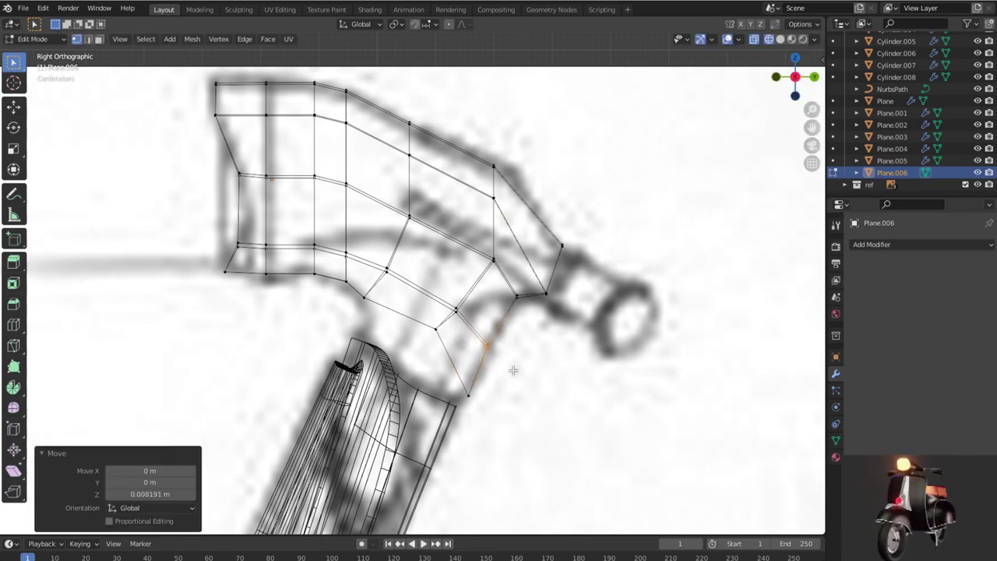
left_click_drag(499, 402, 499, 403)
key("g")
left_click(509, 377)
key("g")
left_click(523, 345)
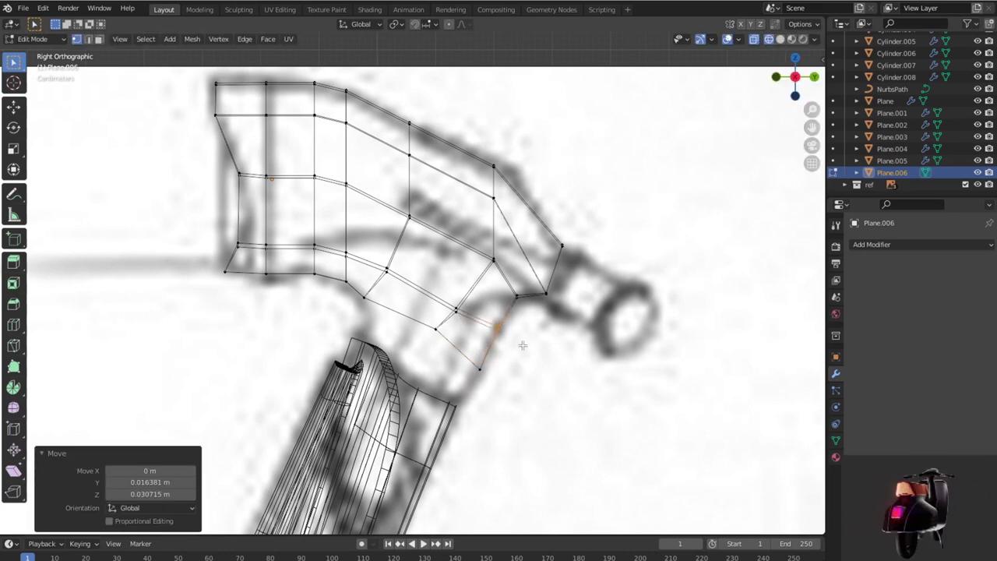
left_click(444, 302)
key("g")
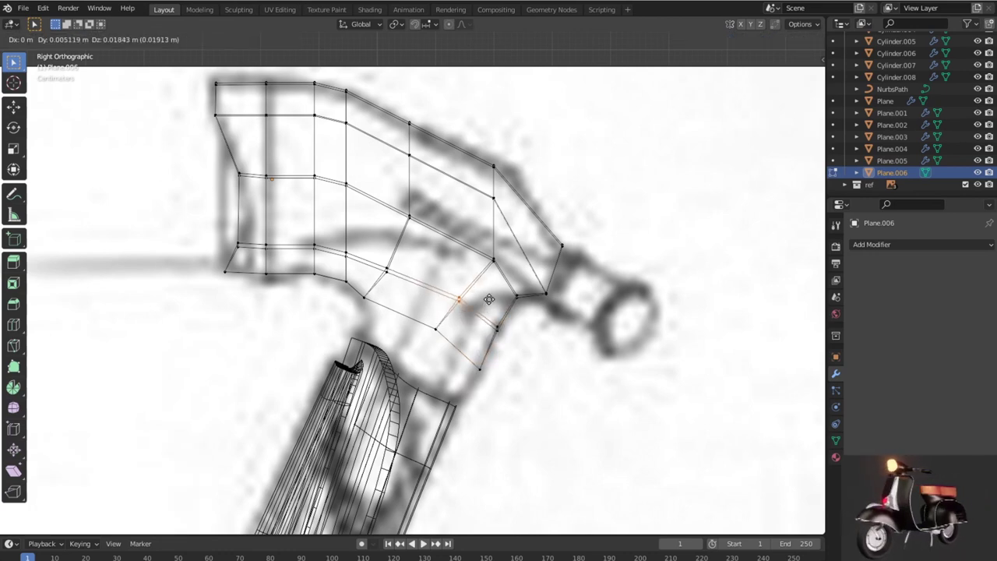
left_click(487, 300)
scroll(451, 352, "down", 2)
mouse_move(451, 353)
middle_mouse_down()
mouse_move(297, 411)
mouse_move(330, 417)
middle_mouse_up()
key("KP_7")
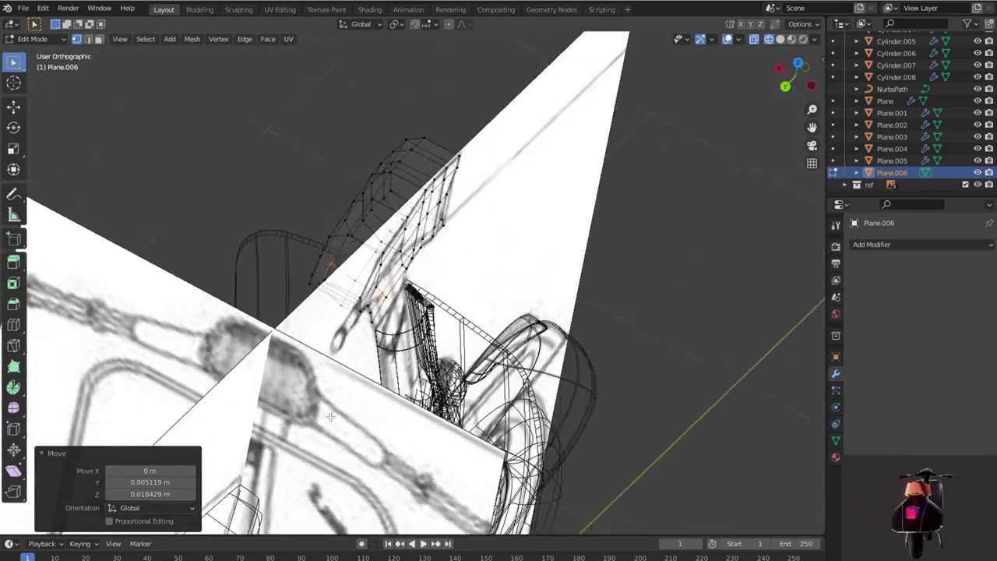
Step: Hide Plane through Plane.005, NurbsPath and Cylinder through Cylinder.008 in the Outliner
scroll(546, 380, "down", 5)
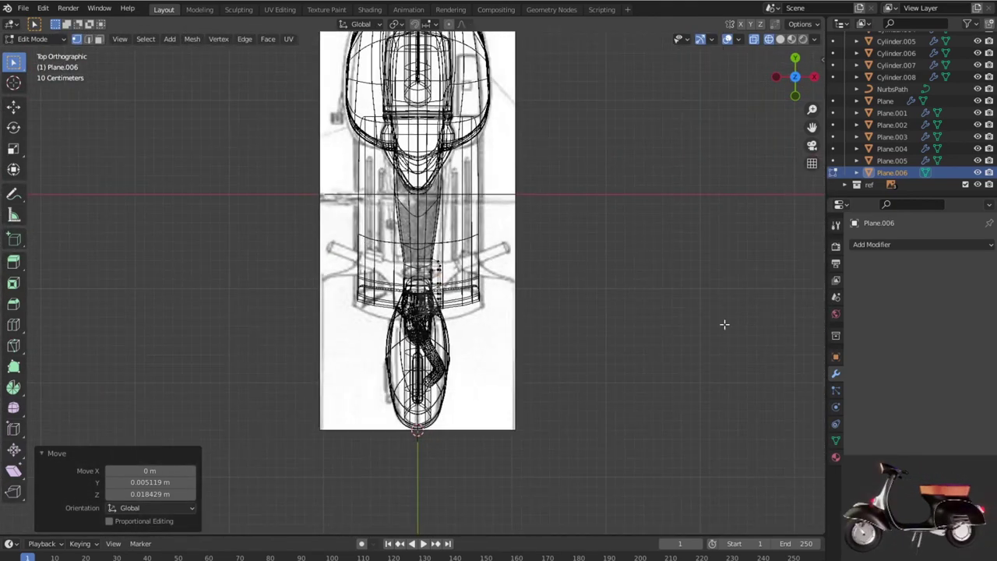
left_click(978, 161)
left_click(978, 148)
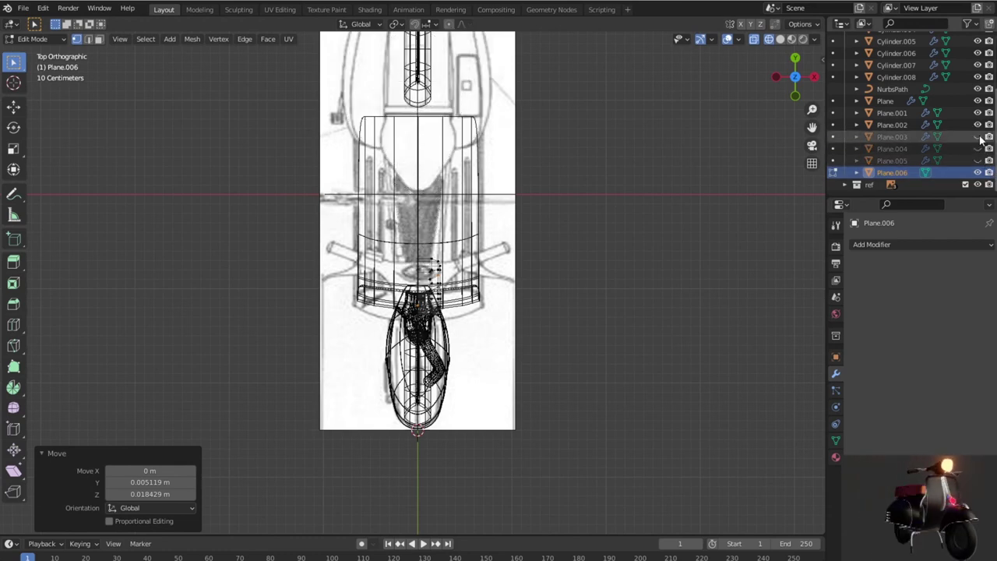
left_click(978, 136)
left_click(978, 125)
left_click(977, 113)
left_click(977, 100)
left_click(977, 89)
scroll(978, 91, "up", 1)
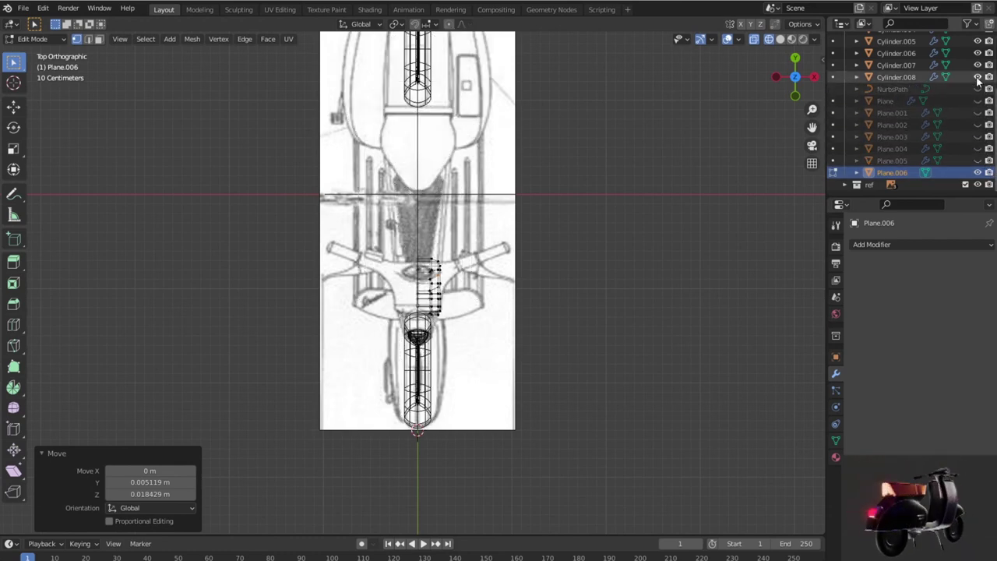
left_click(978, 89)
scroll(978, 91, "up", 2)
left_click(978, 89)
scroll(978, 90, "up", 3)
left_click(978, 113)
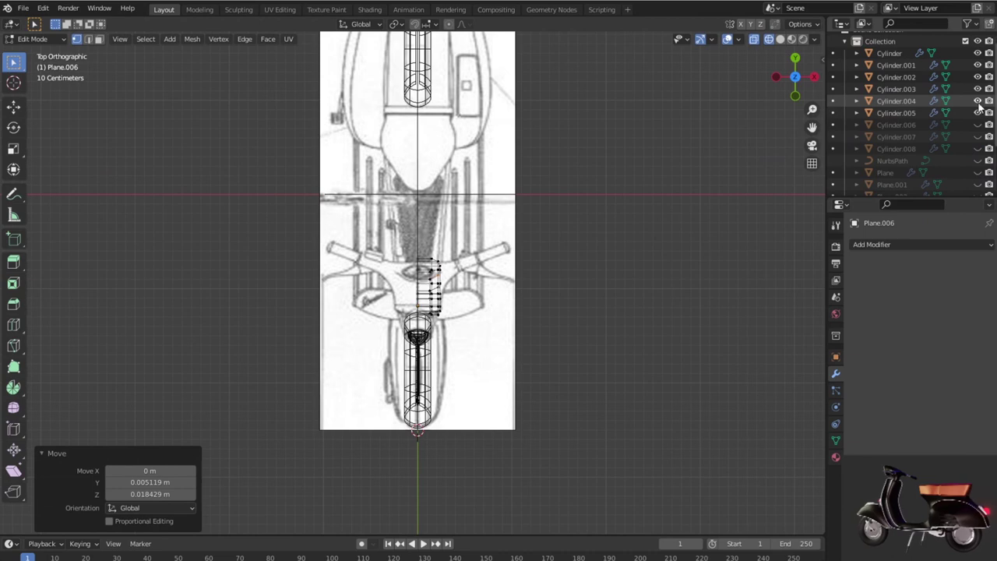
left_click(978, 100)
left_click(977, 89)
left_click(978, 77)
left_click(978, 65)
left_click(978, 53)
scroll(976, 102, "up", 1)
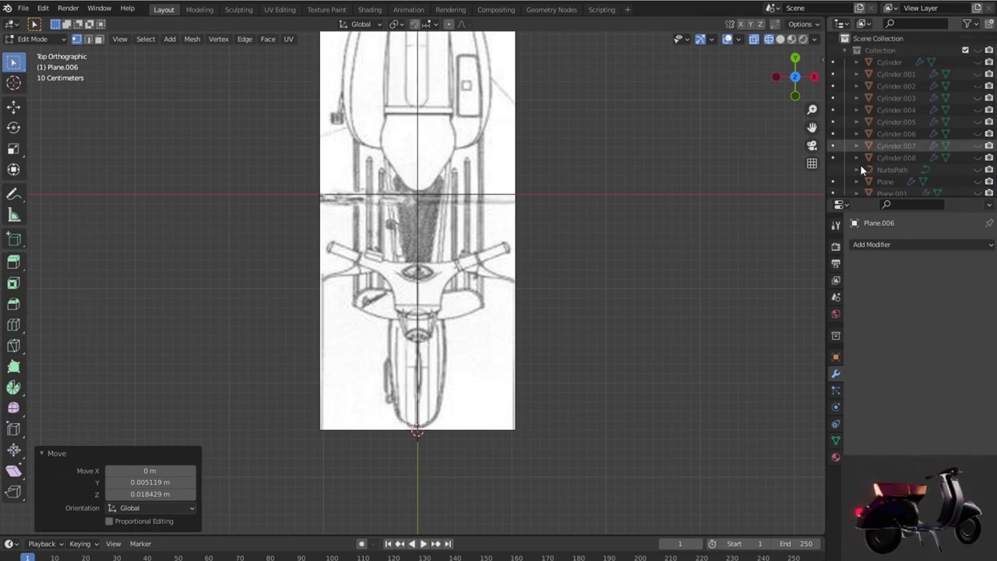
Step: Make the Plane.006 headlight housing visible in the viewport
left_click(978, 51)
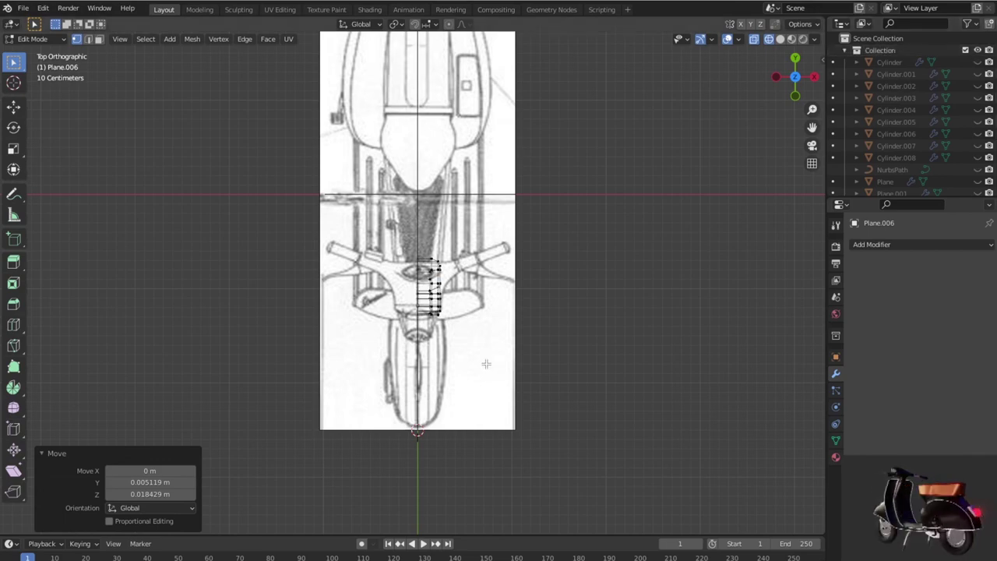
scroll(487, 362, "up", 5)
scroll(489, 350, "up", 1)
scroll(488, 351, "up", 2)
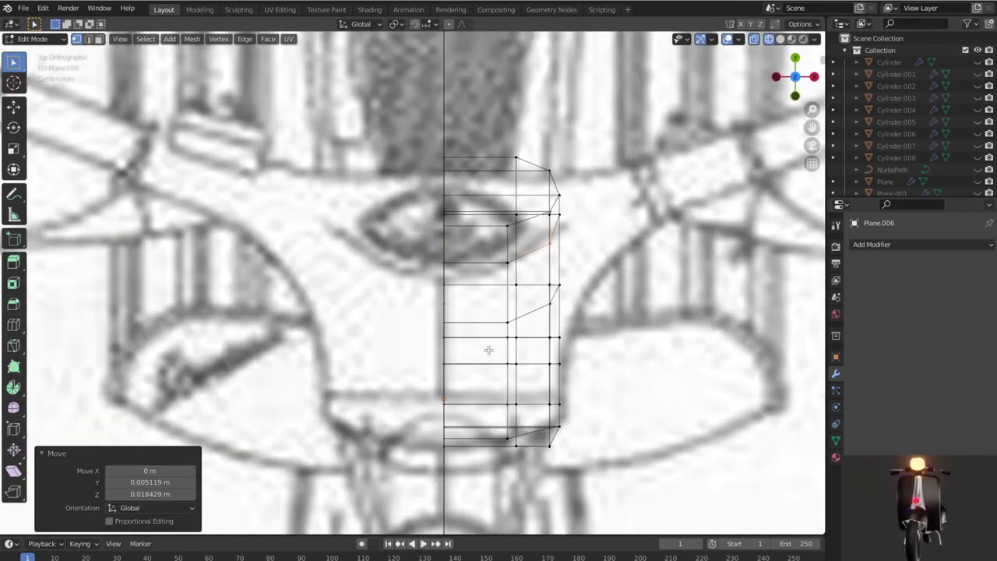
scroll(489, 350, "down", 2)
scroll(489, 351, "down", 2)
scroll(488, 351, "up", 3)
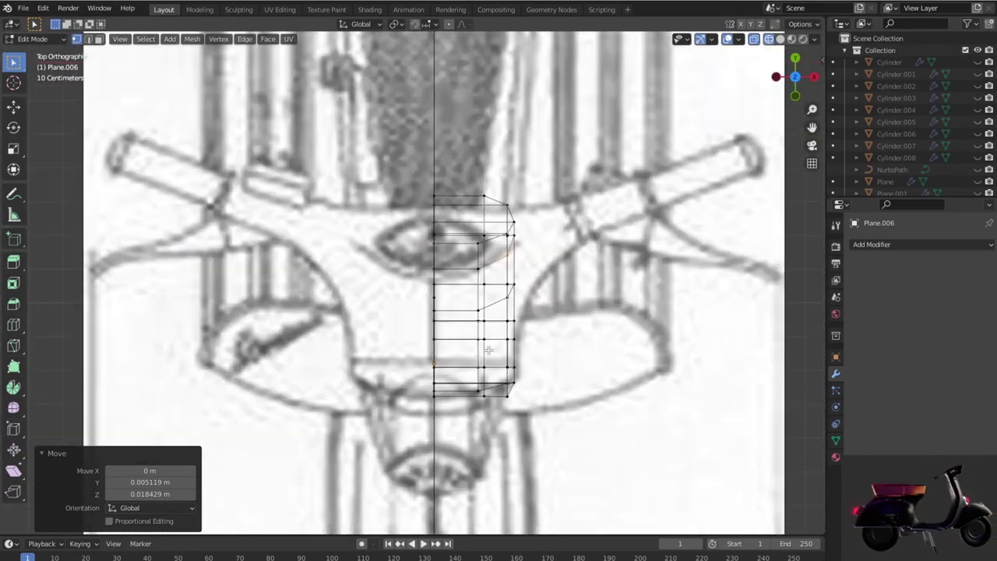
Step: Inspect the headlight housing in solid shading at an angle and from the top
key("shift+z")
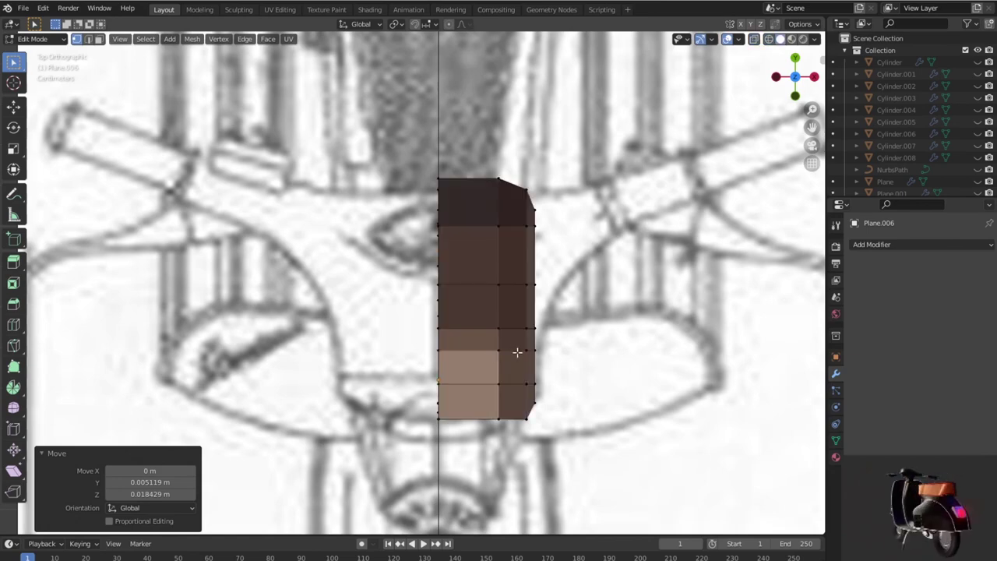
scroll(517, 352, "down", 2)
mouse_move(518, 352)
middle_mouse_down()
mouse_move(444, 273)
mouse_move(381, 254)
mouse_move(423, 261)
mouse_move(449, 192)
mouse_move(496, 262)
middle_mouse_up()
key("KP_7")
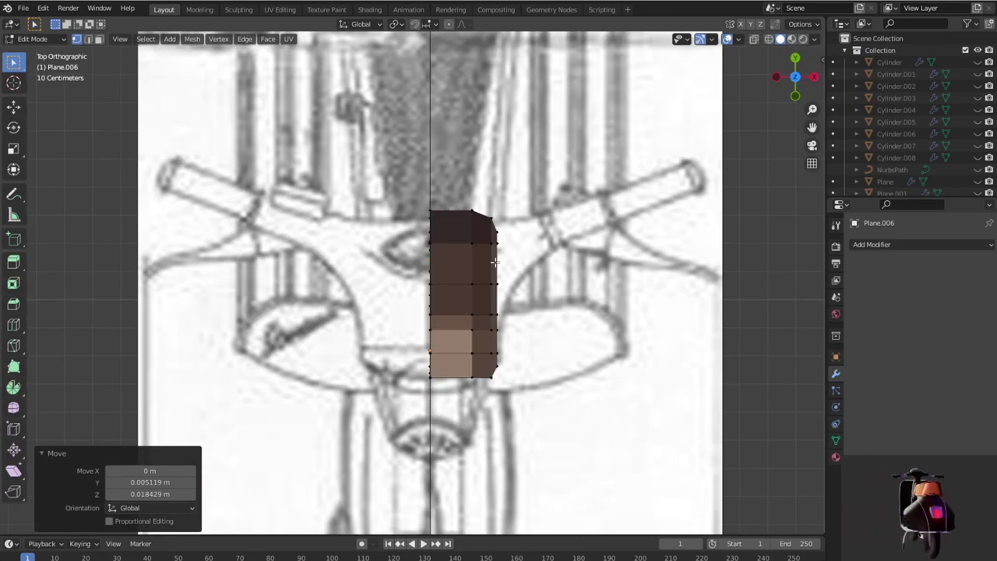
scroll(494, 261, "down", 5)
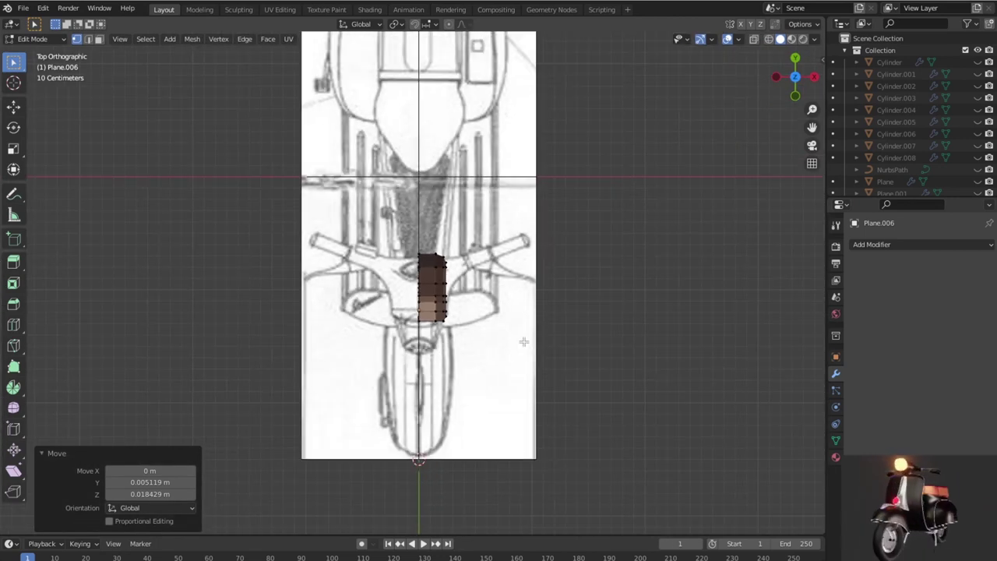
scroll(498, 351, "up", 4)
scroll(500, 354, "up", 1)
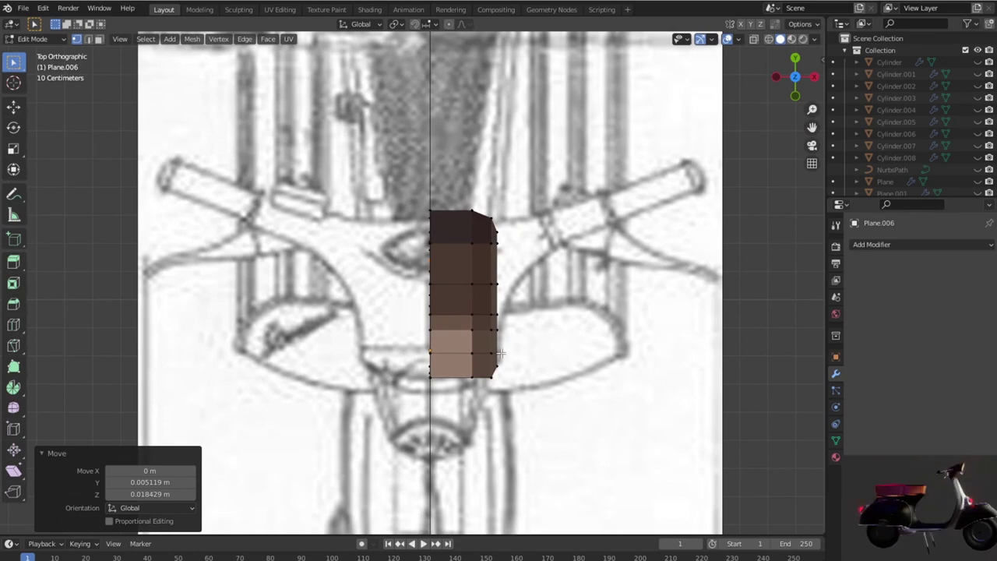
scroll(494, 294, "down", 1)
scroll(483, 381, "up", 3)
Step: Show the housing see-through over the top reference image and return to Object Mode
key("shift+z")
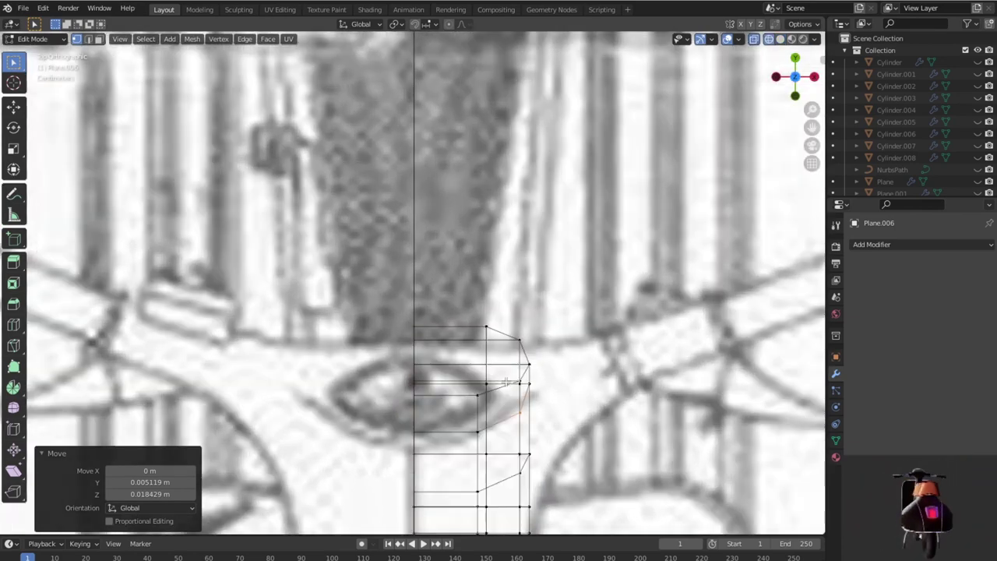
scroll(507, 380, "down", 3)
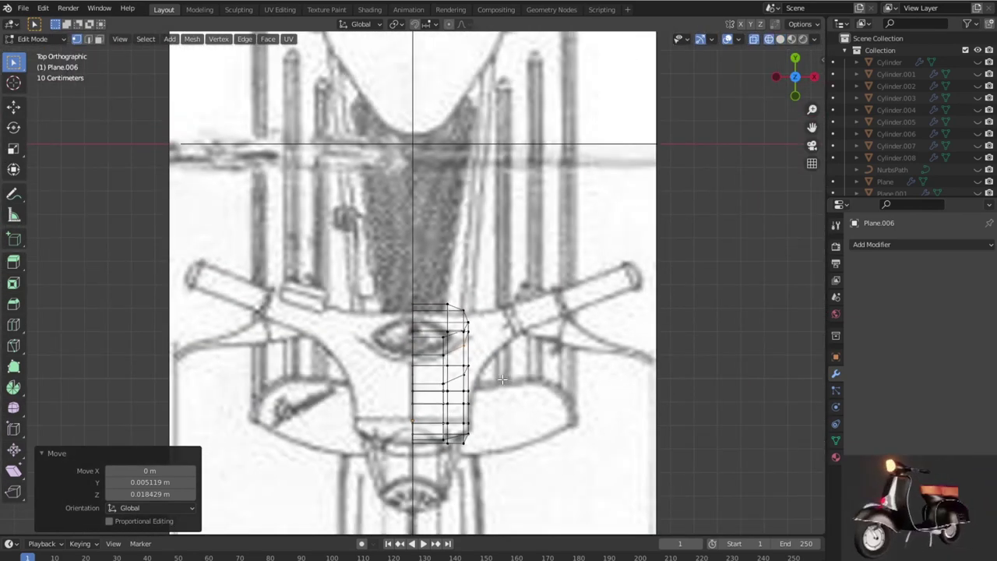
scroll(502, 380, "up", 3)
scroll(375, 286, "down", 3)
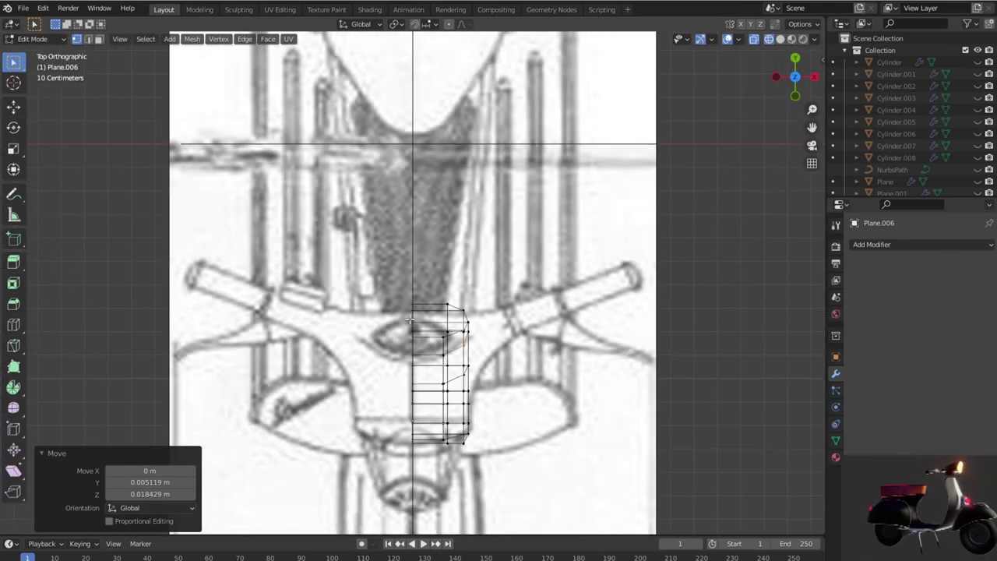
scroll(409, 318, "up", 1)
scroll(409, 318, "down", 1)
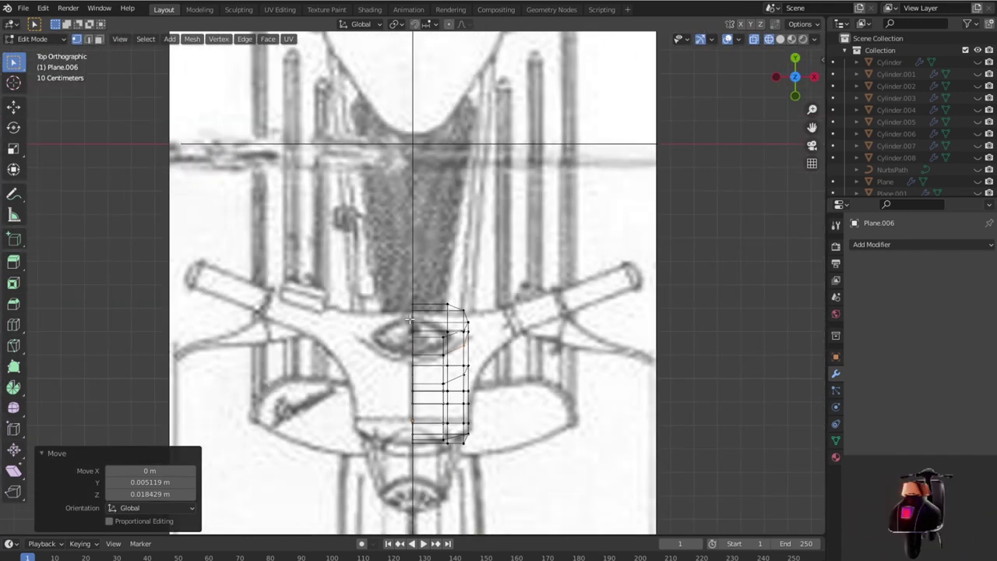
scroll(409, 318, "down", 1)
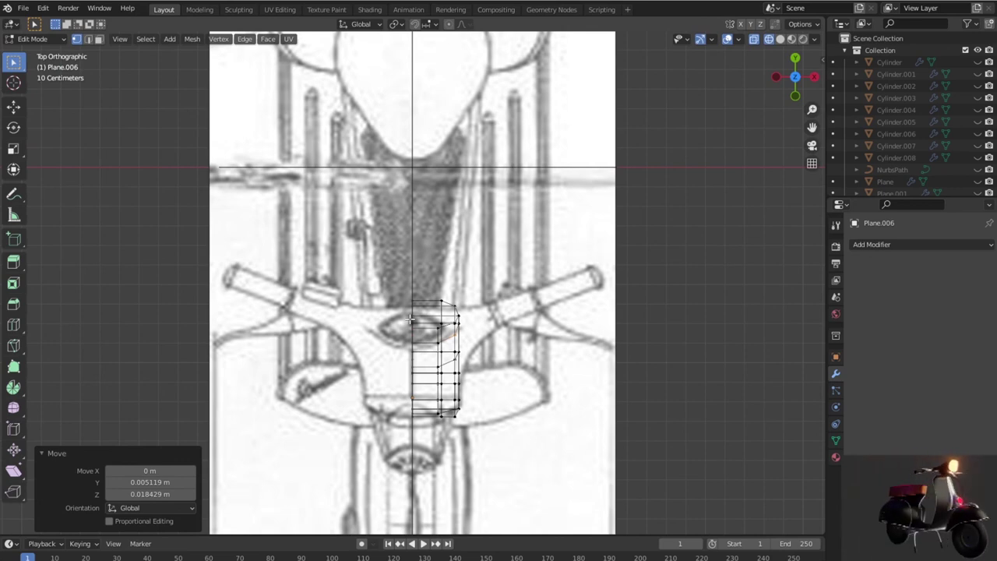
key("Tab")
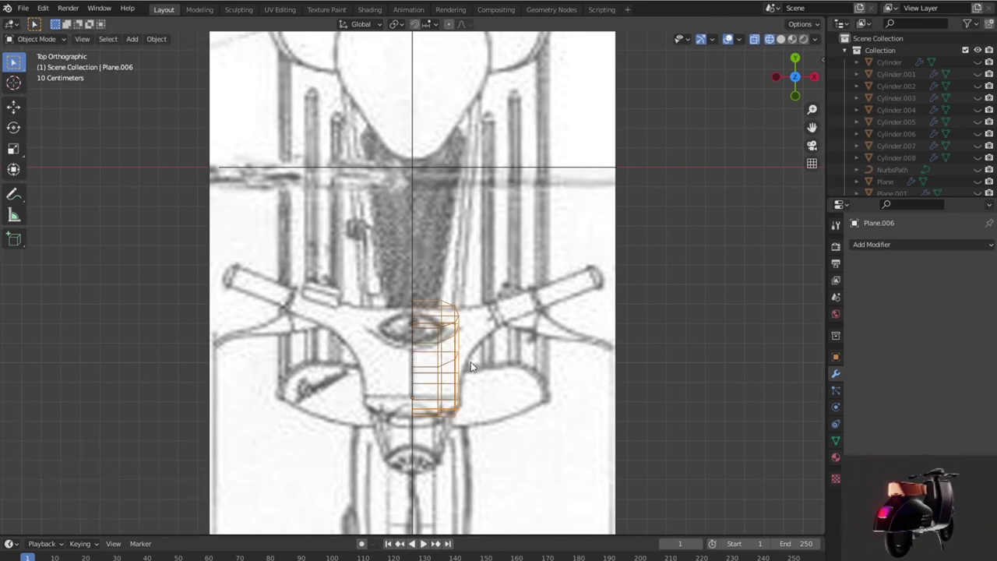
Step: Compare the headlight housing against the right-side and front reference images
middle_click_drag(410, 322, 381, 293)
key("KP_3")
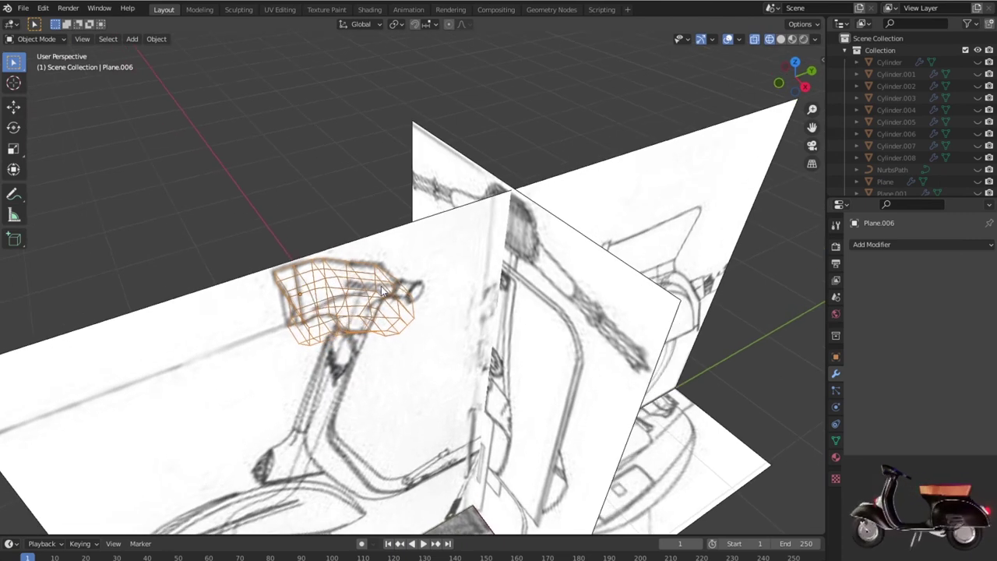
key("KP_1")
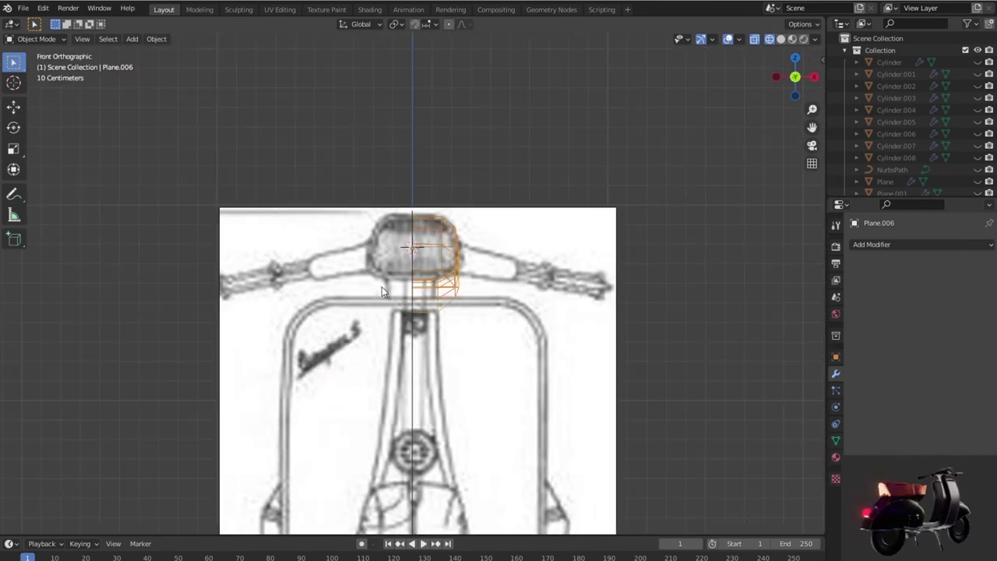
scroll(381, 290, "up", 5)
scroll(389, 289, "up", 1)
scroll(389, 289, "up", 1)
Step: Briefly re-enter Edit Mode on the housing, return to Object Mode, and deselect it
key("Tab")
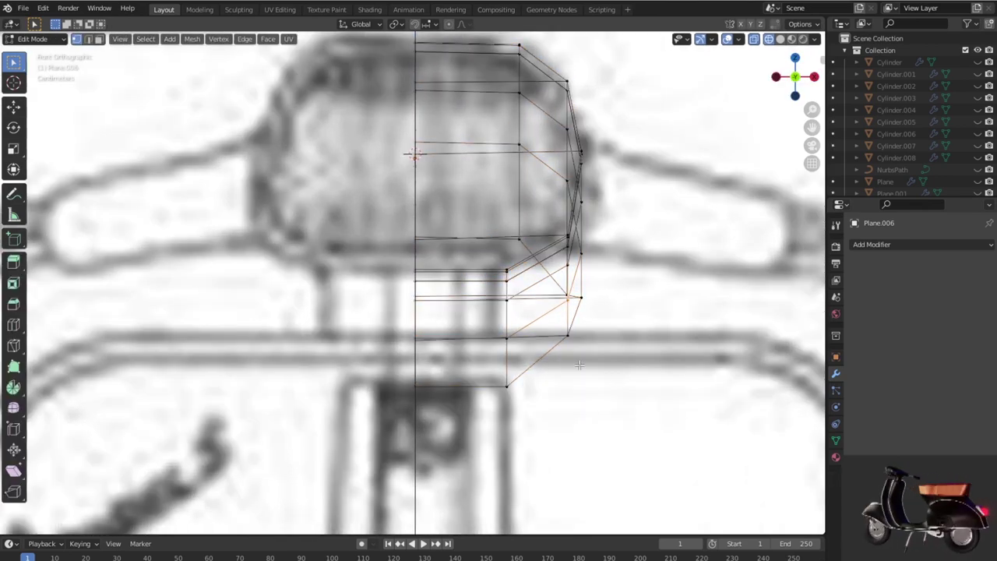
scroll(579, 365, "down", 5)
key("Tab")
left_click(578, 370)
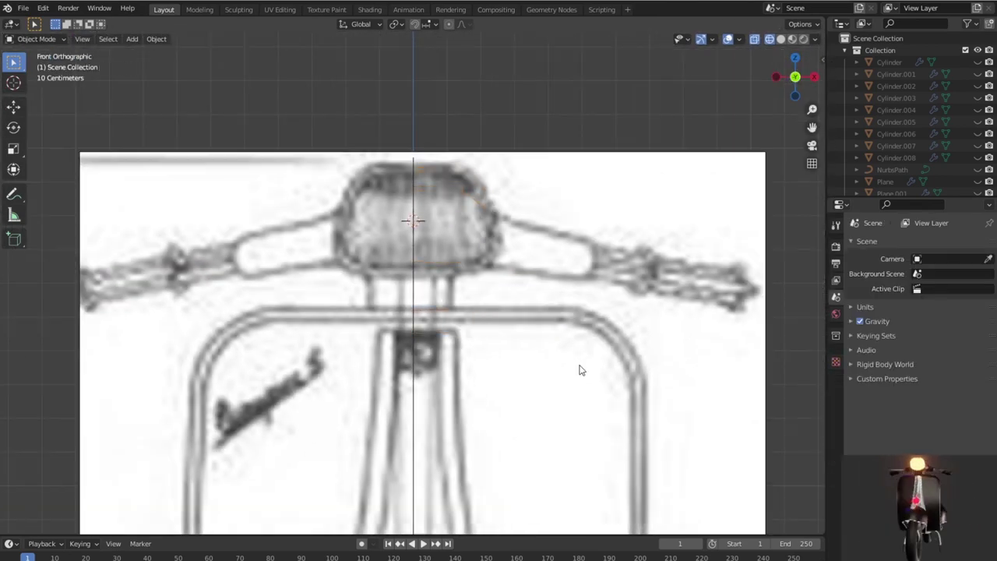
Step: Switch to the top view and frame the handlebar and headlight sketch on the top reference
key("KP_7")
scroll(579, 370, "down", 4)
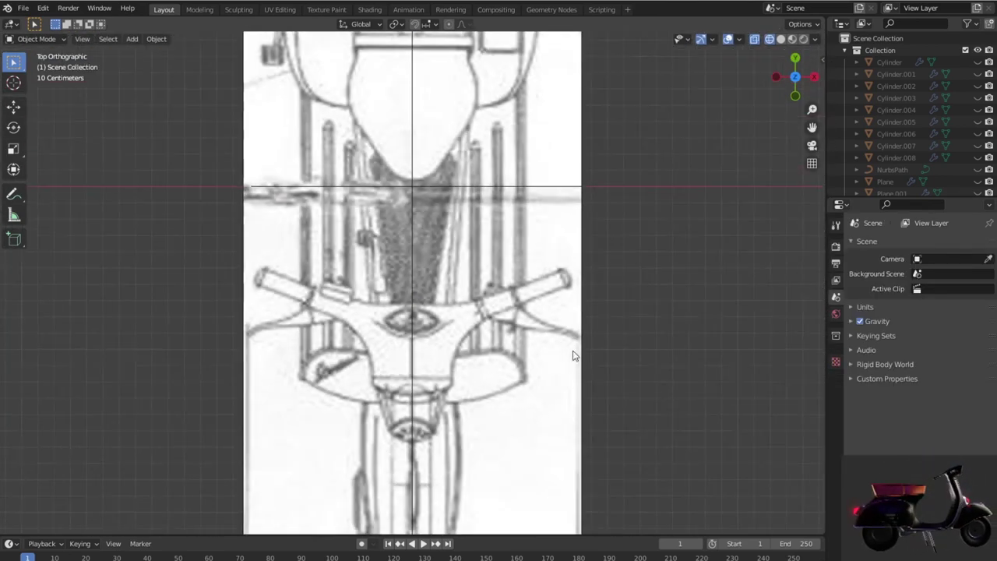
scroll(562, 369, "down", 1)
mouse_move(458, 386)
middle_mouse_down("shift")
mouse_move(467, 291)
mouse_move(436, 305)
middle_mouse_up("shift")
scroll(467, 292, "up", 4)
scroll(467, 290, "down", 1)
scroll(467, 296, "down", 1)
scroll(435, 305, "up", 1)
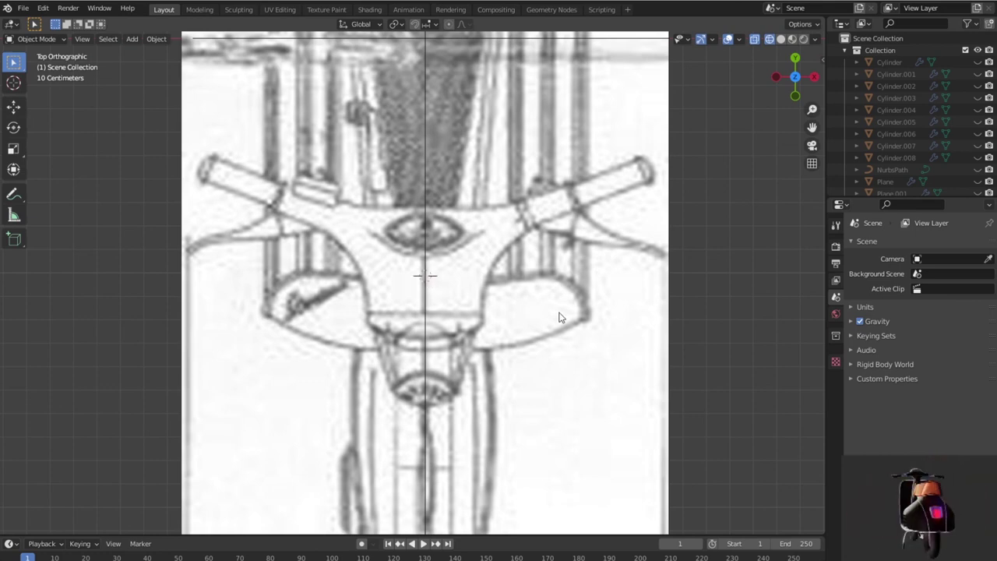
mouse_move(556, 322)
middle_mouse_down()
mouse_move(554, 240)
mouse_move(582, 229)
mouse_move(562, 328)
middle_mouse_up()
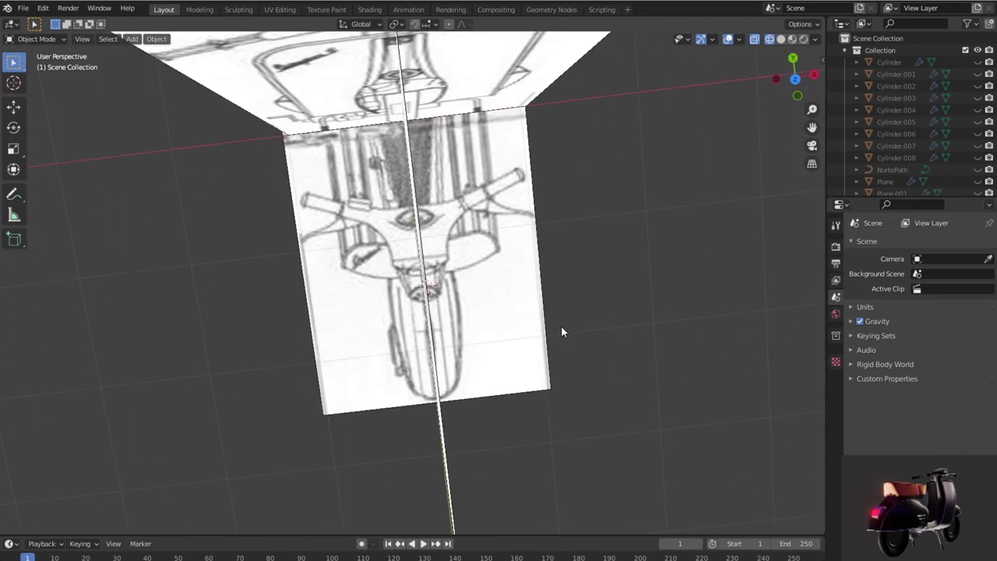
key("KP_7")
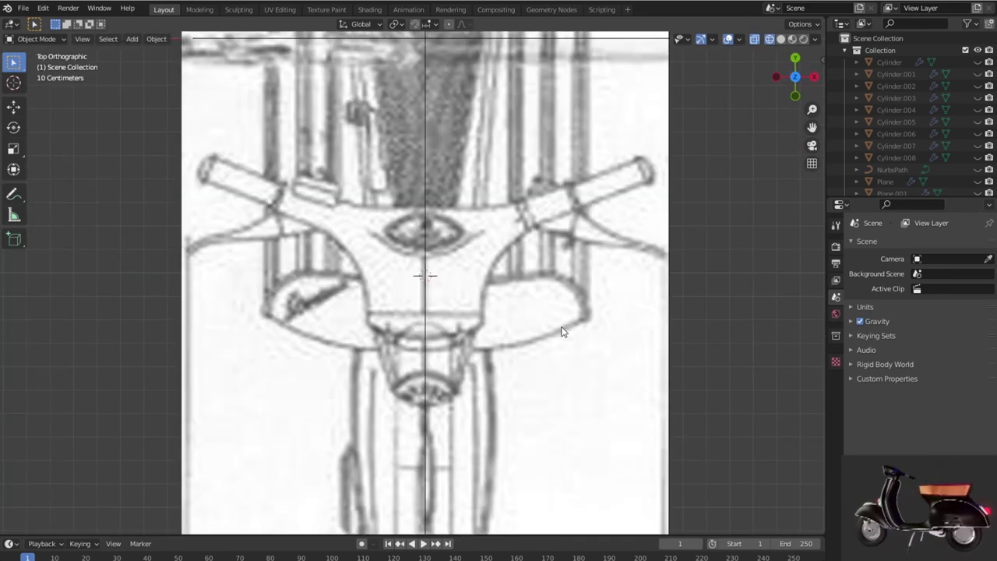
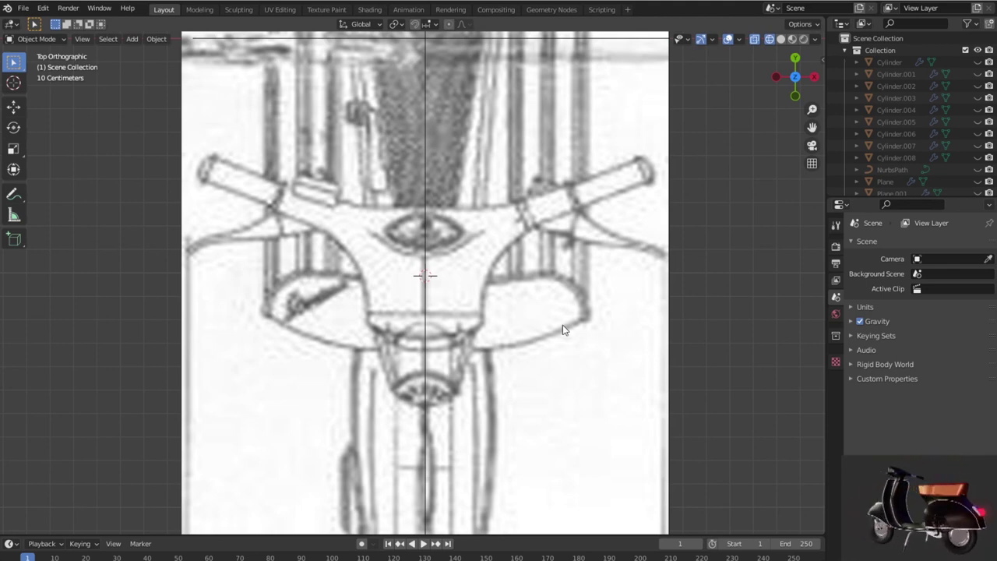
Step: Add a plane mesh over the headset sketch and scale it down to 0.155
key("shift+a")
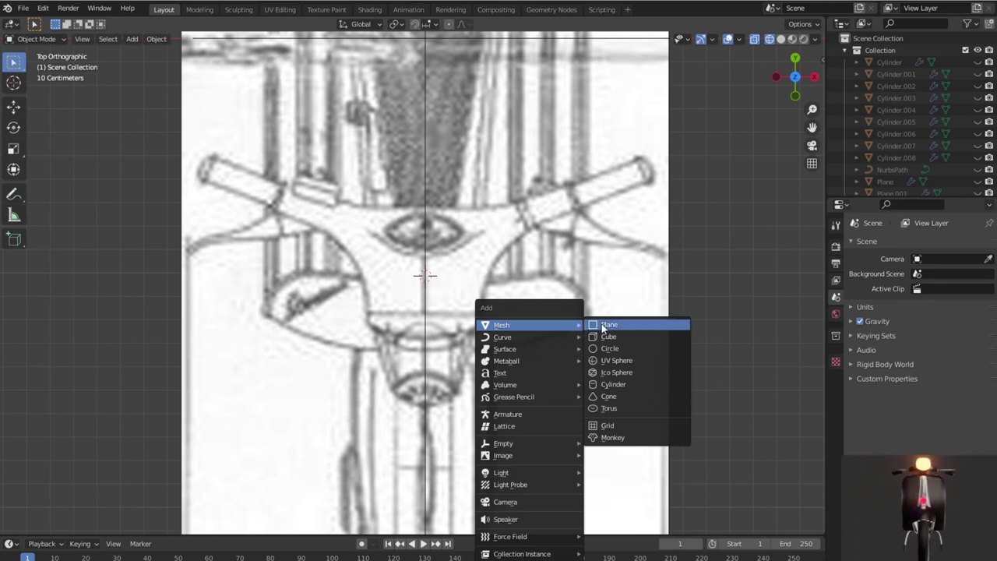
left_click(606, 324)
mouse_move(530, 325)
key("s")
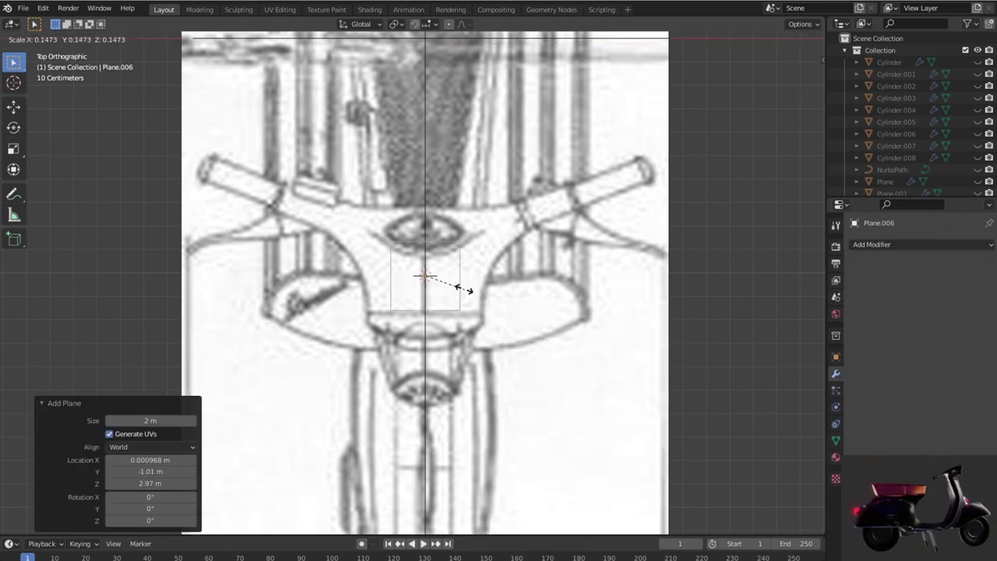
left_click(467, 286)
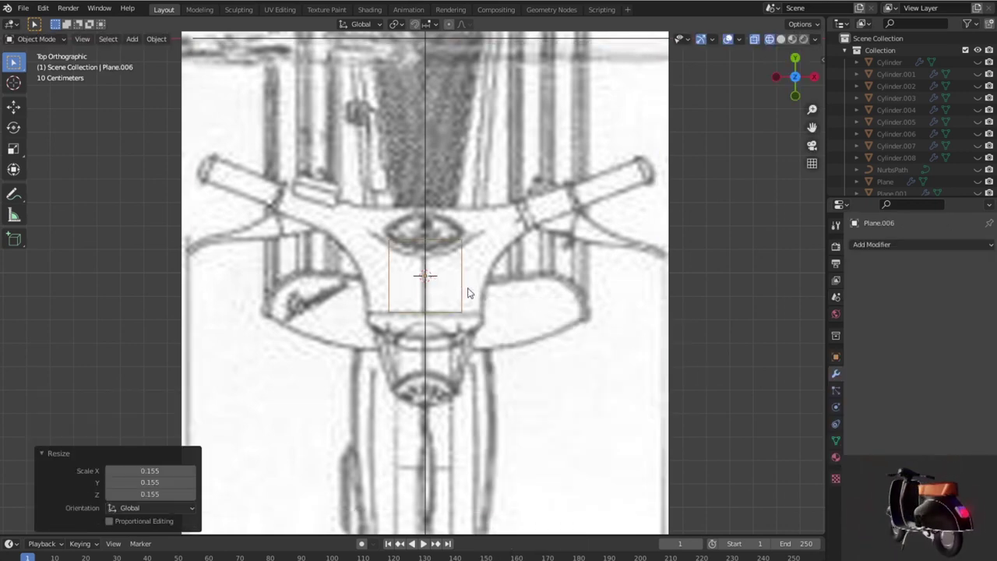
Step: In Edit Mode, loop-cut the plane down its centre and delete the left-half vertices
key("Tab")
key("ctrl+r")
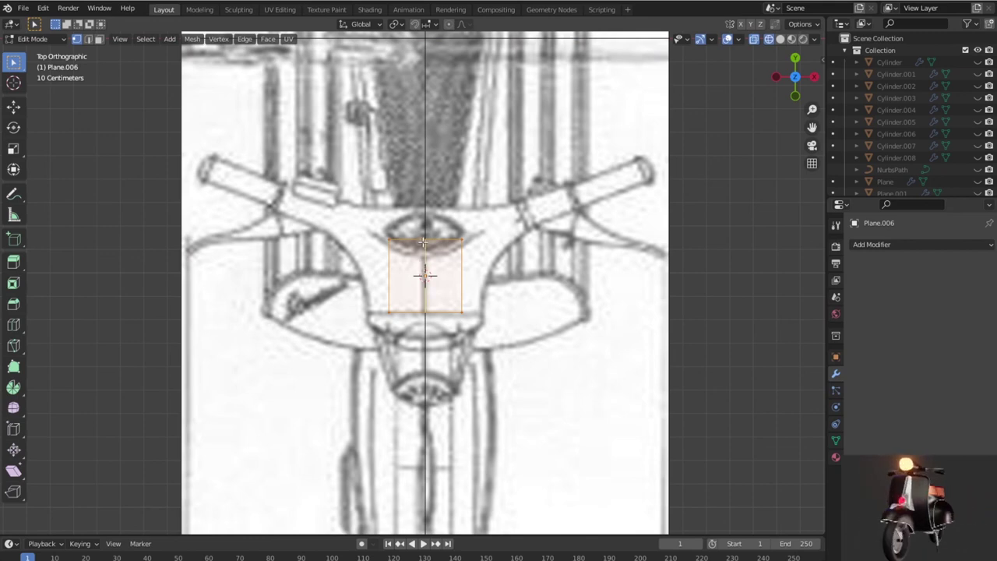
left_click(425, 277)
key("x")
left_click(436, 364)
Step: Raise the half-plane's top edge along Y to the headset's top
scroll(436, 364, "up", 5)
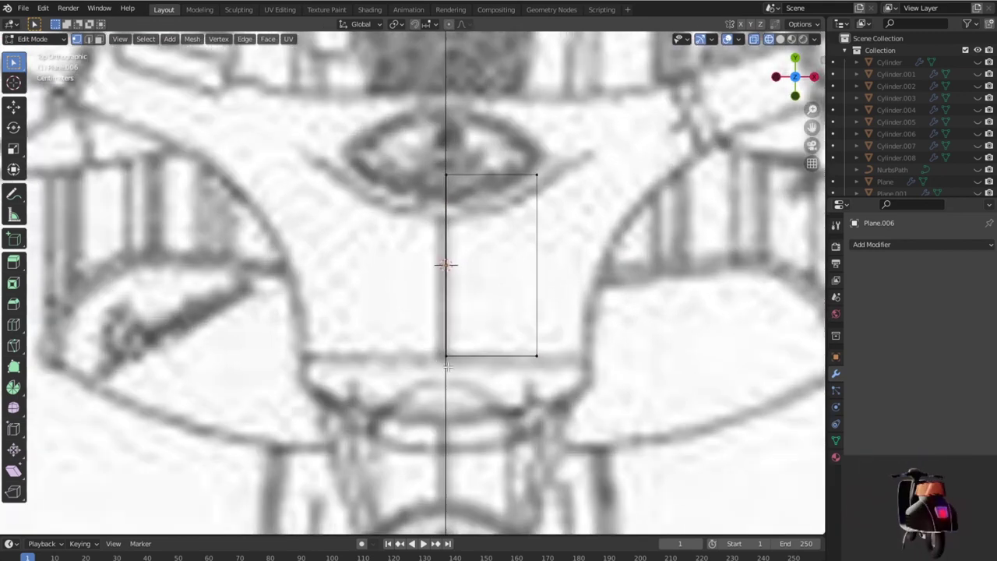
middle_click_drag(448, 367, 314, 343, "shift")
scroll(420, 337, "down", 1)
scroll(446, 331, "down", 2)
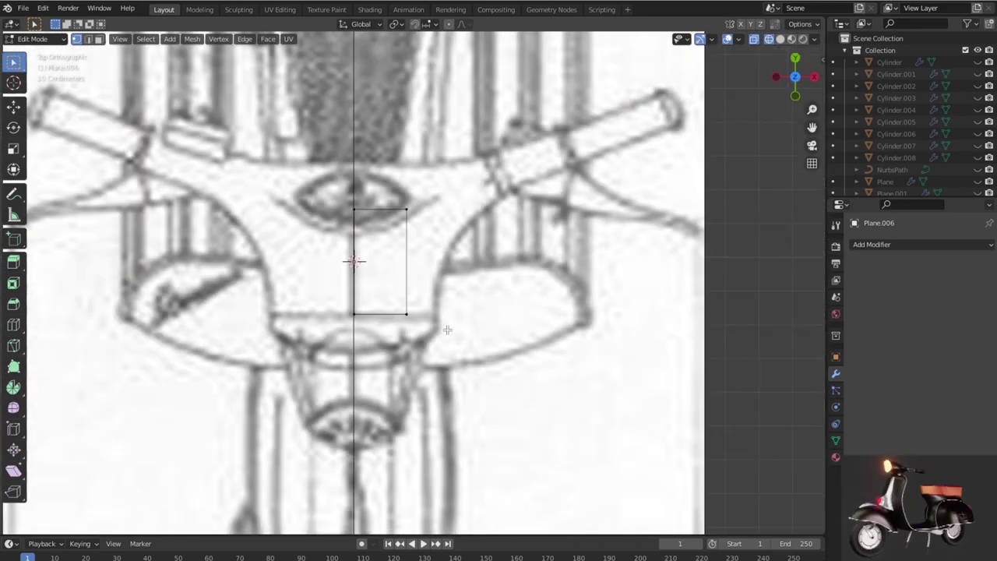
left_click(440, 232)
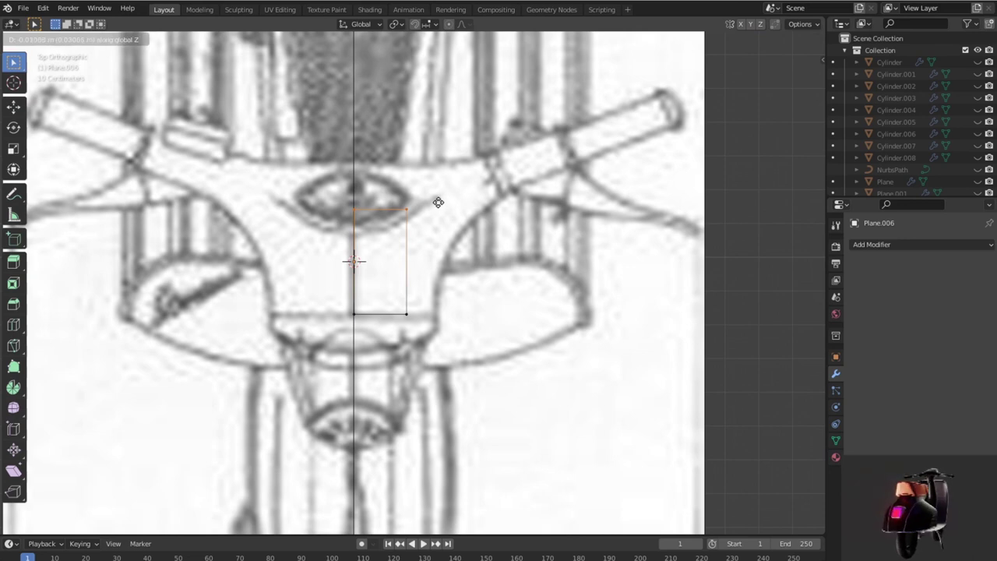
key("g")
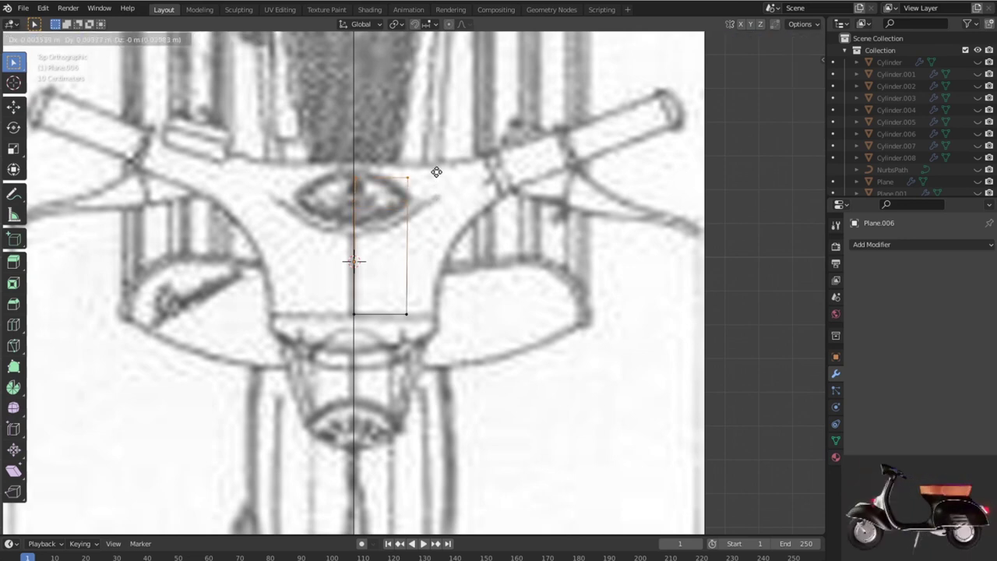
key("y")
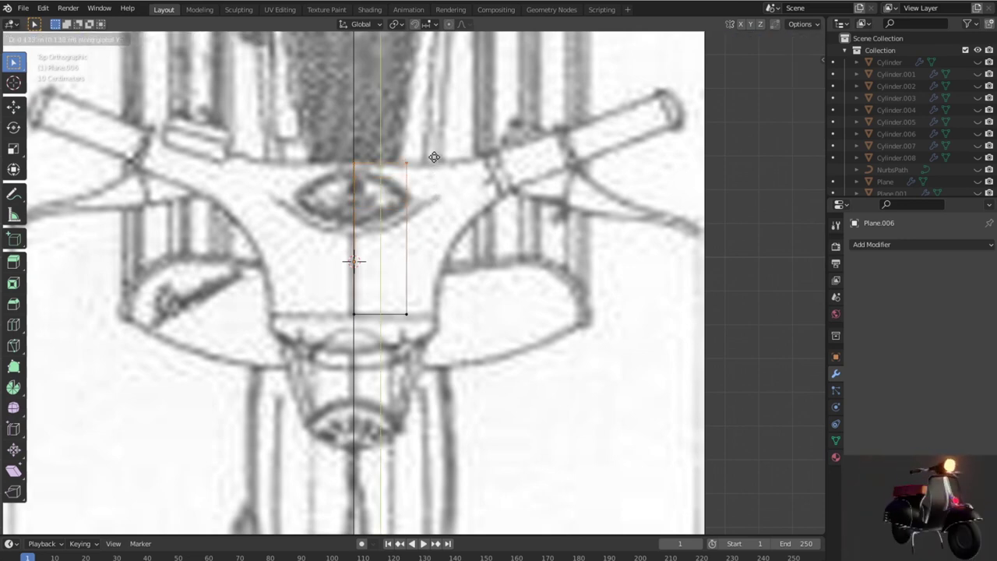
left_click(434, 161)
Step: Move the top-right vertex inward and the bottom-right vertex out to the headset's edge
left_click_drag(432, 187, 459, 194)
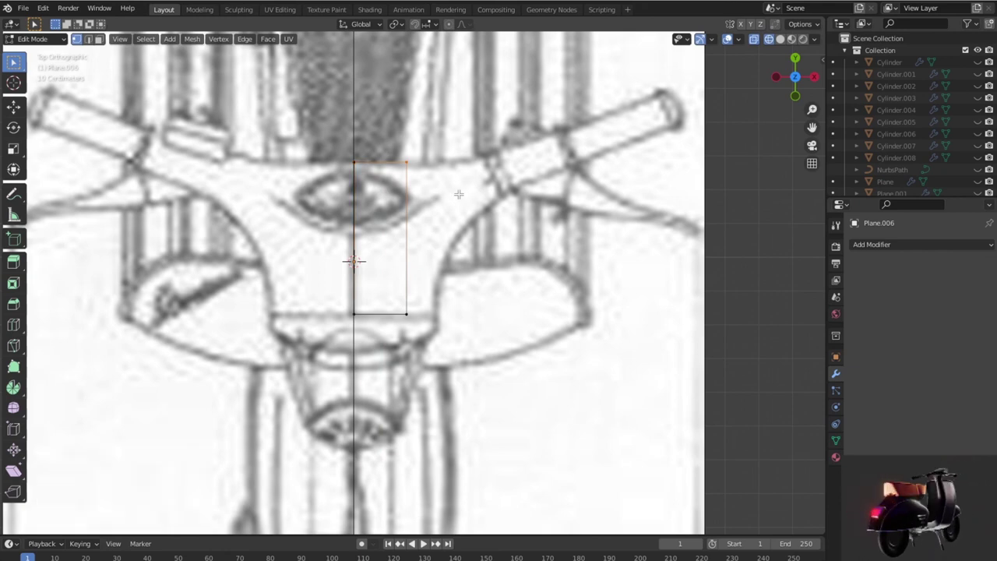
key("g")
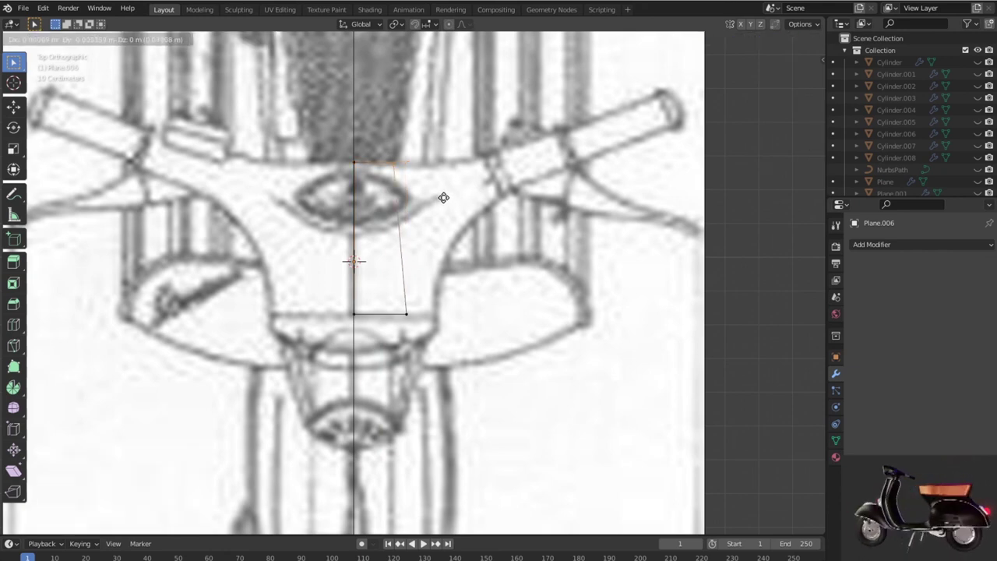
left_click(444, 197)
left_click_drag(396, 300, 435, 328)
key("g")
left_click(450, 294)
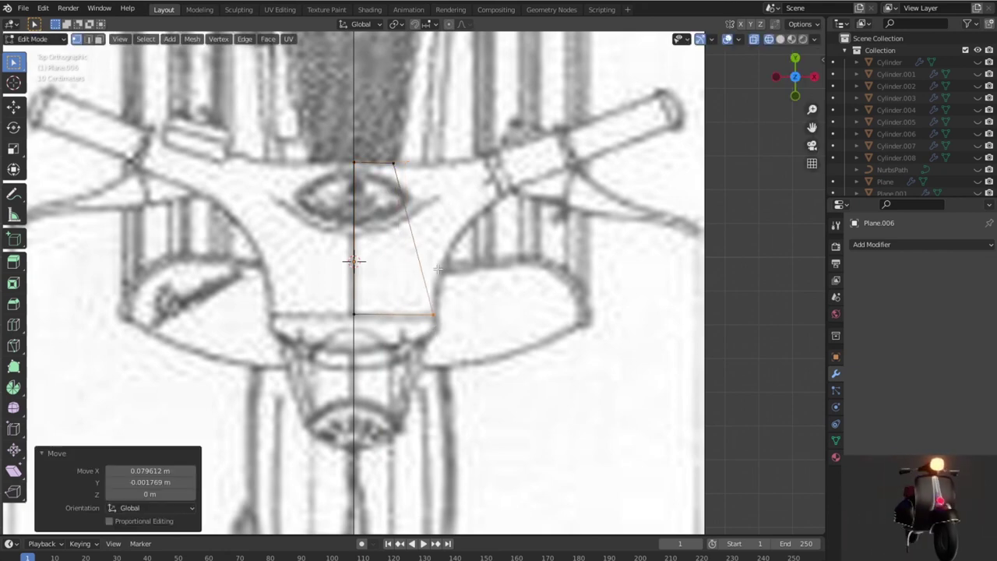
middle_click_drag(404, 184, 419, 245)
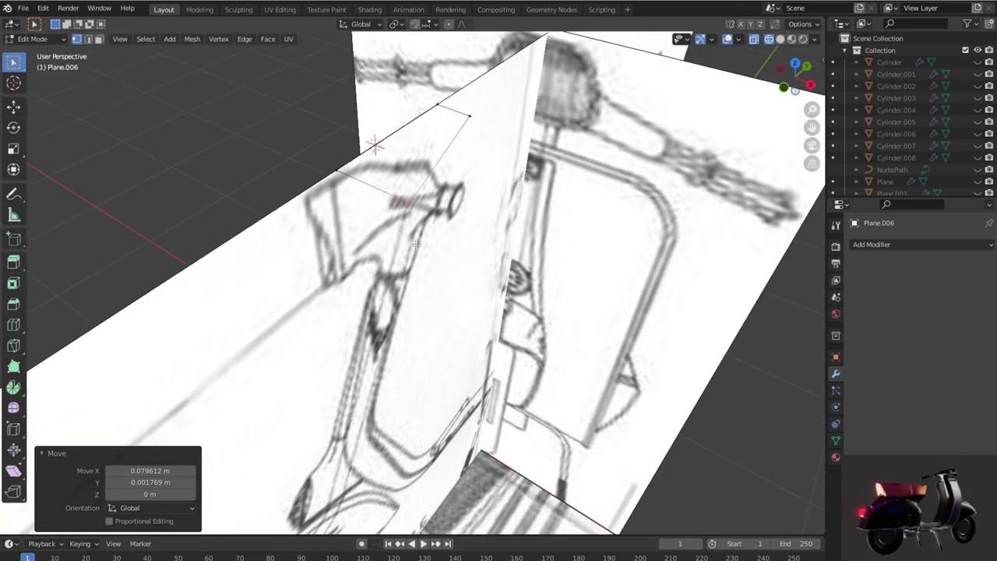
Step: In Right view, lower the rear vertex and drop the front vertex about 0.28 m to the headset tip
key("KP_3")
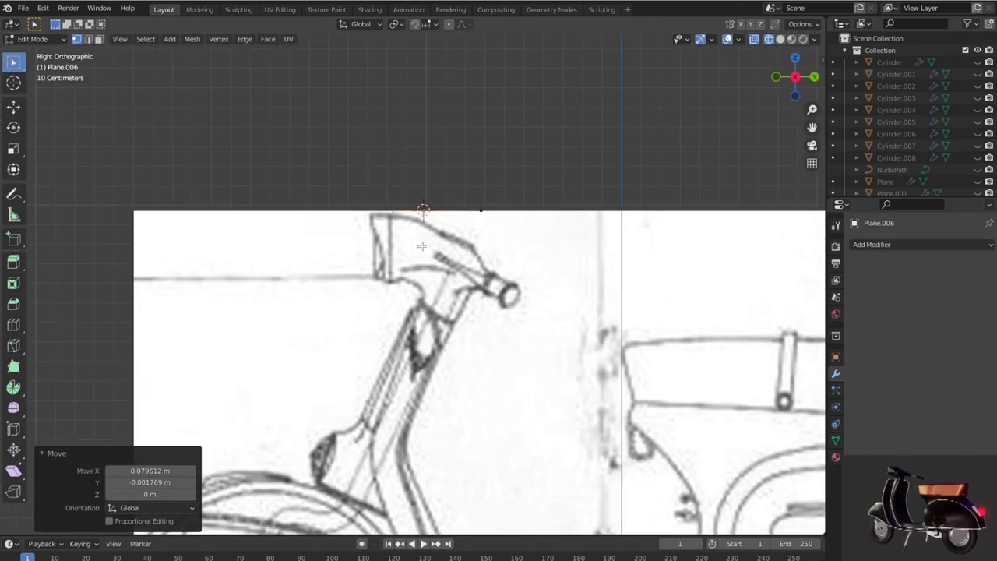
scroll(421, 247, "up", 2)
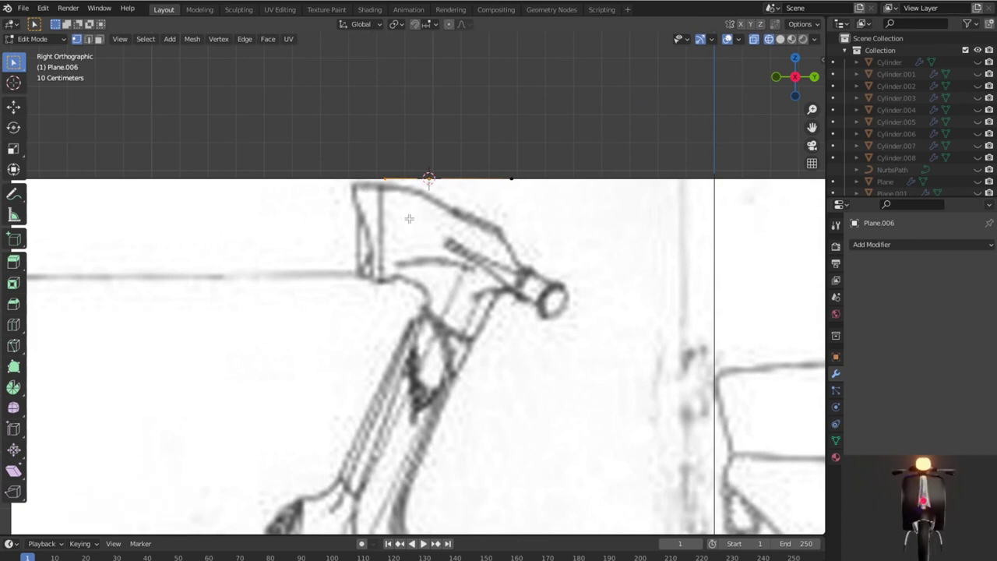
key("g")
left_click(406, 217)
left_click(499, 170)
key("g")
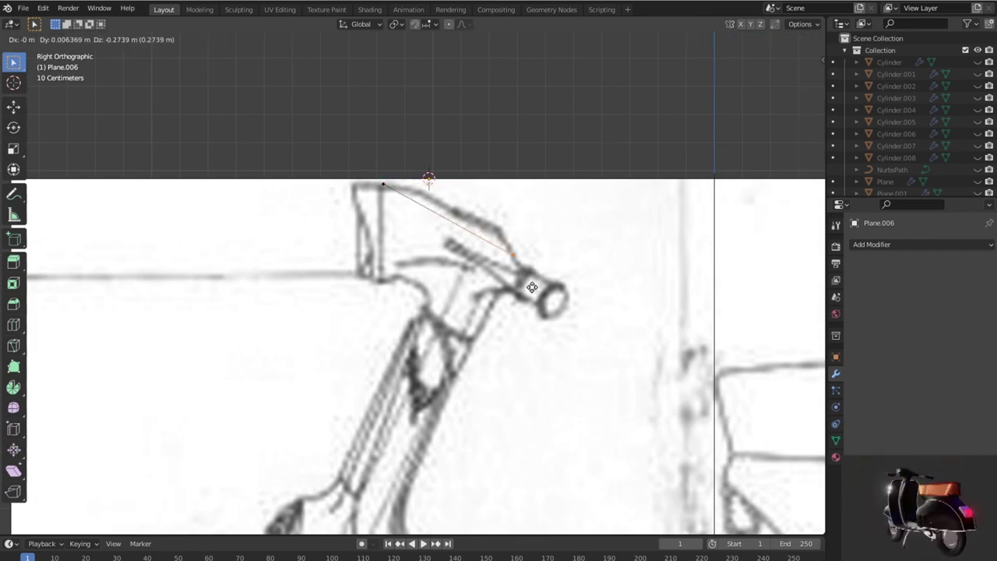
left_click(533, 289)
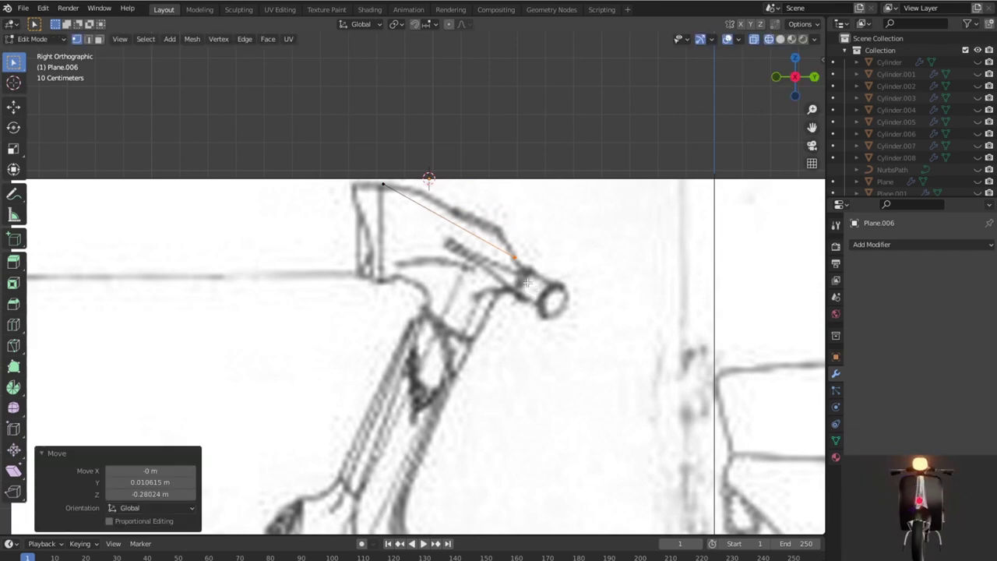
middle_click_drag(533, 289, 531, 314)
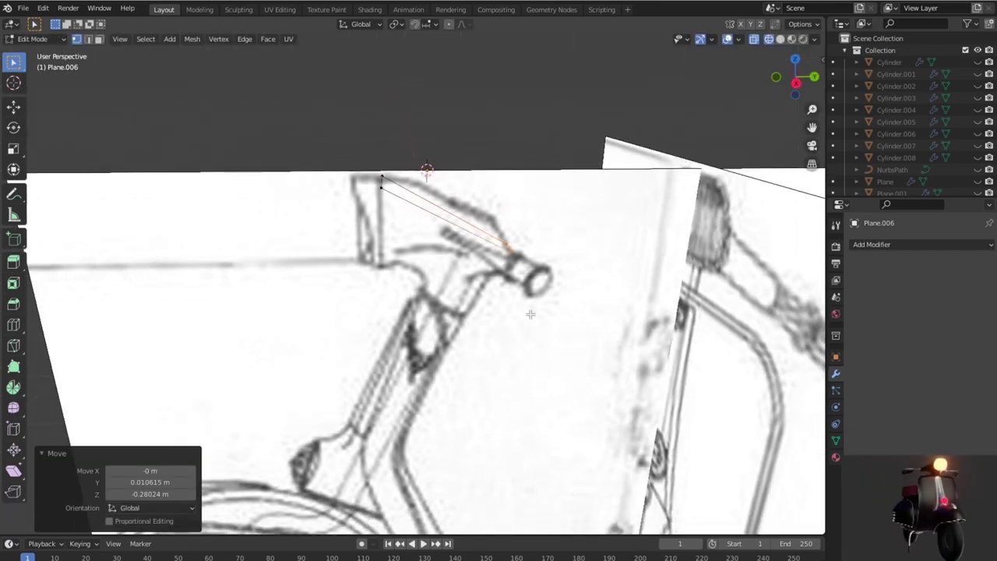
Step: Add three cuts along the top edge and move their vertices onto the headset curve in side view
left_click(461, 217)
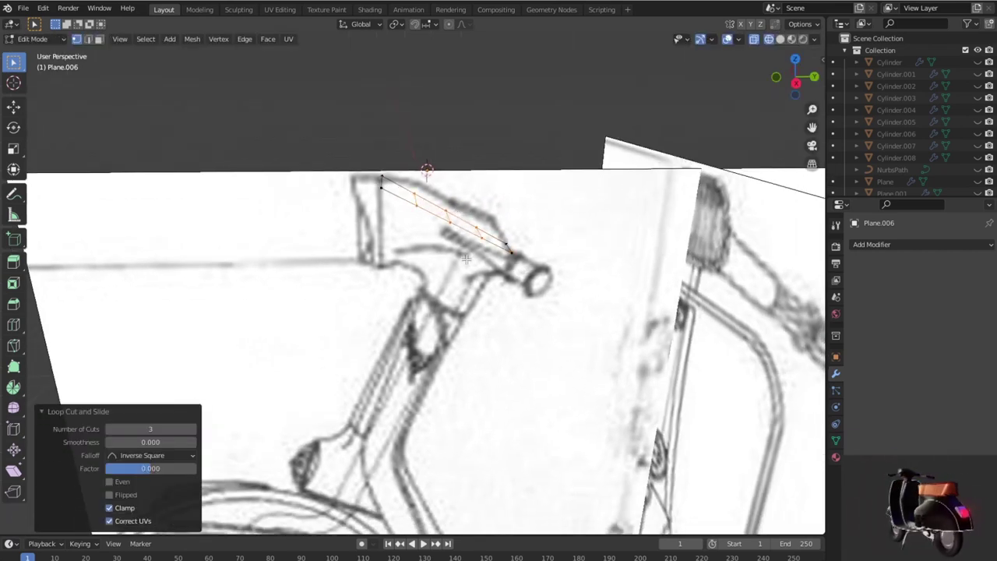
key("KP_3")
scroll(476, 259, "up", 4)
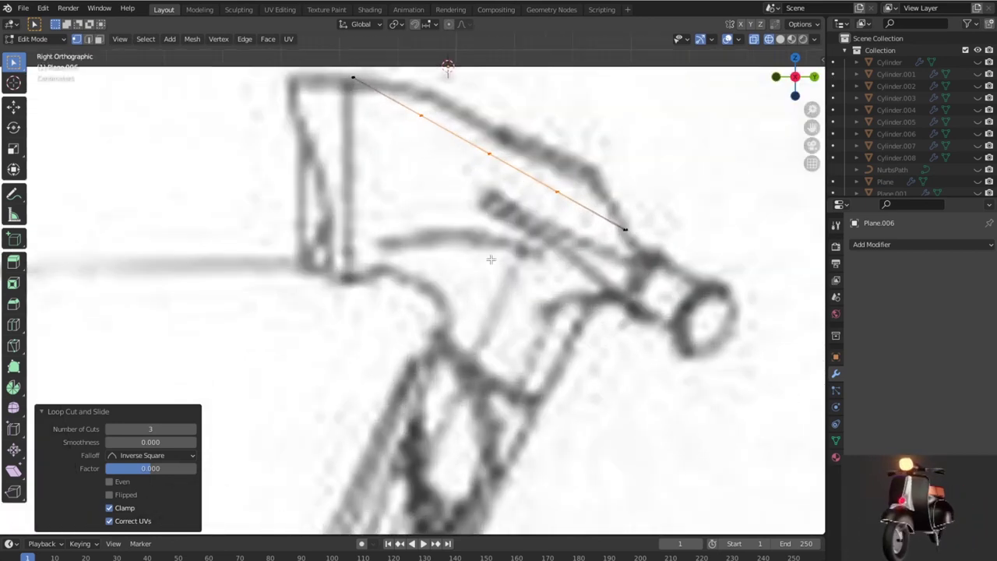
key("g")
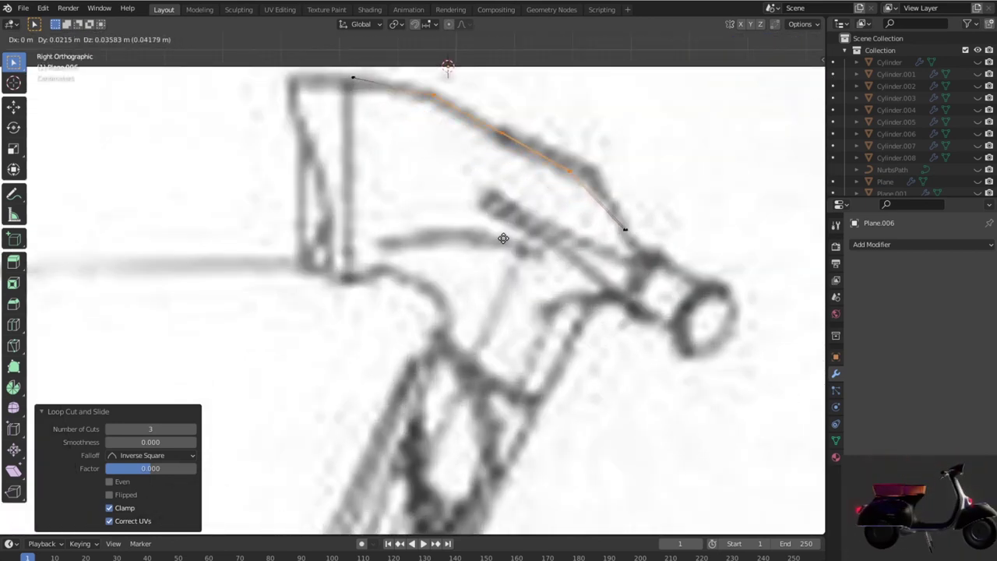
left_click(504, 238)
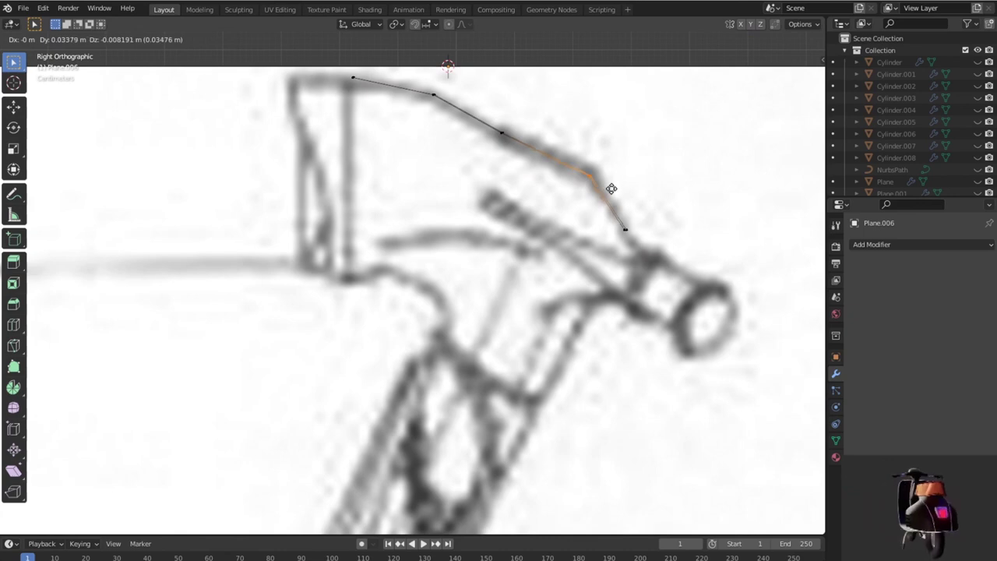
left_click(616, 200)
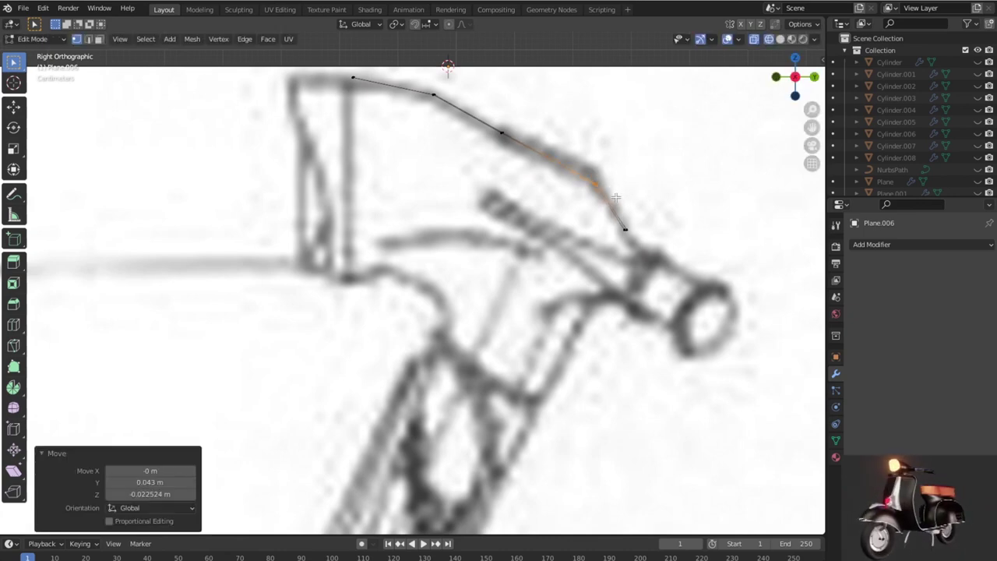
left_click(503, 133)
key("g")
left_click(522, 155)
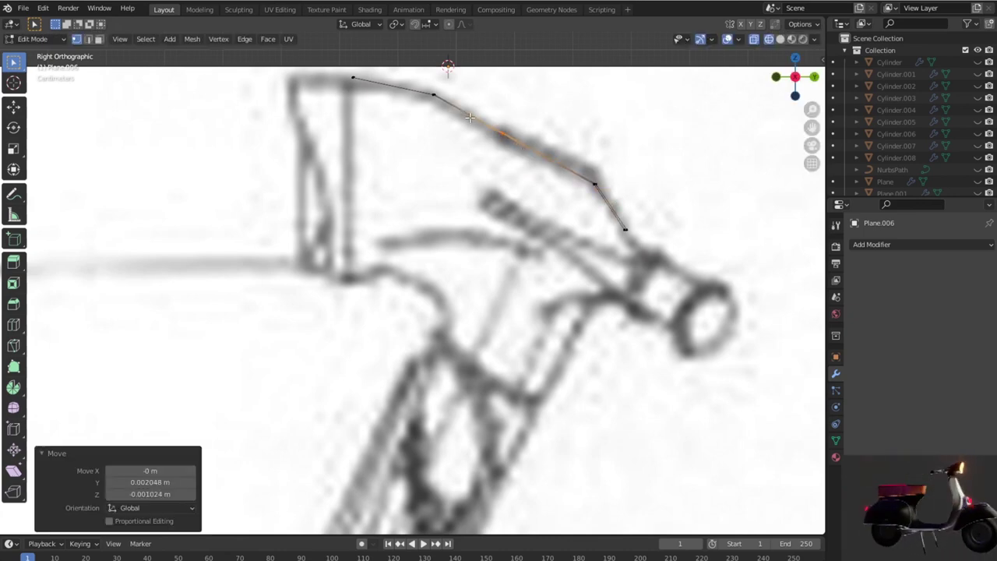
Step: Fit the top-left vertex to the headset outline, then check front and top orthographic views
scroll(463, 129, "down", 2)
scroll(366, 123, "up", 3)
scroll(352, 85, "down", 1)
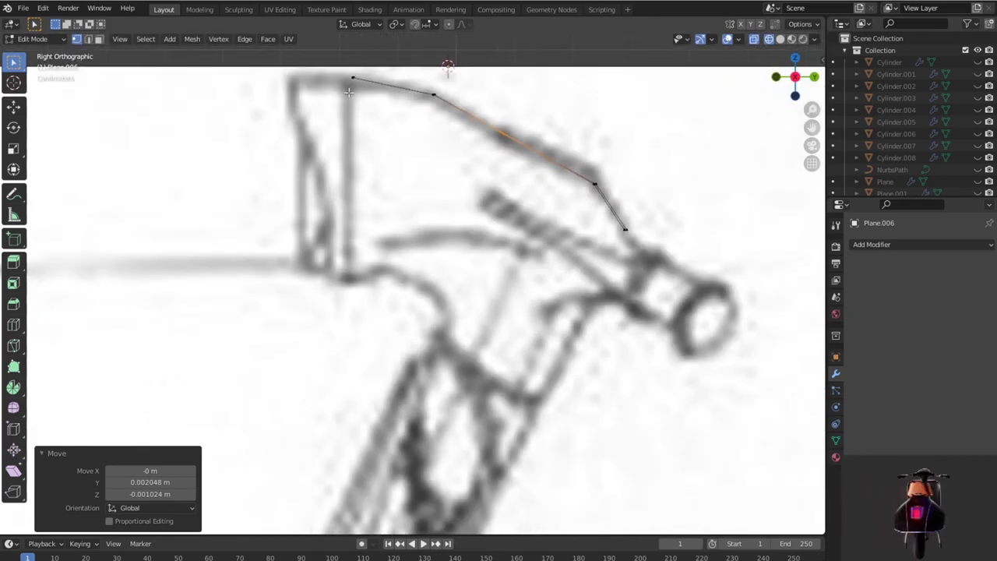
scroll(347, 89, "down", 1)
left_click(362, 112)
key("g")
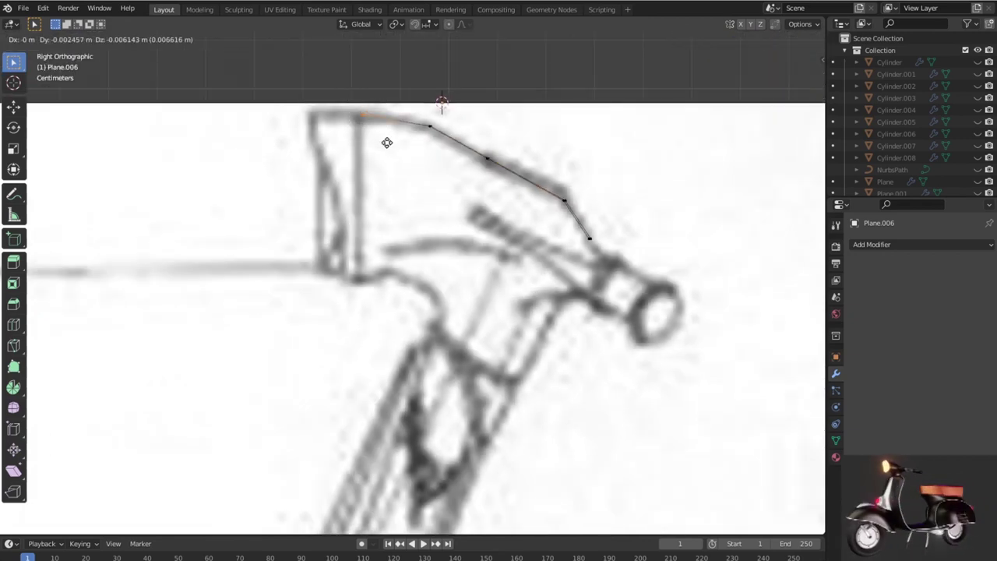
left_click(388, 140)
middle_click_drag(388, 141, 557, 258)
key("KP_3")
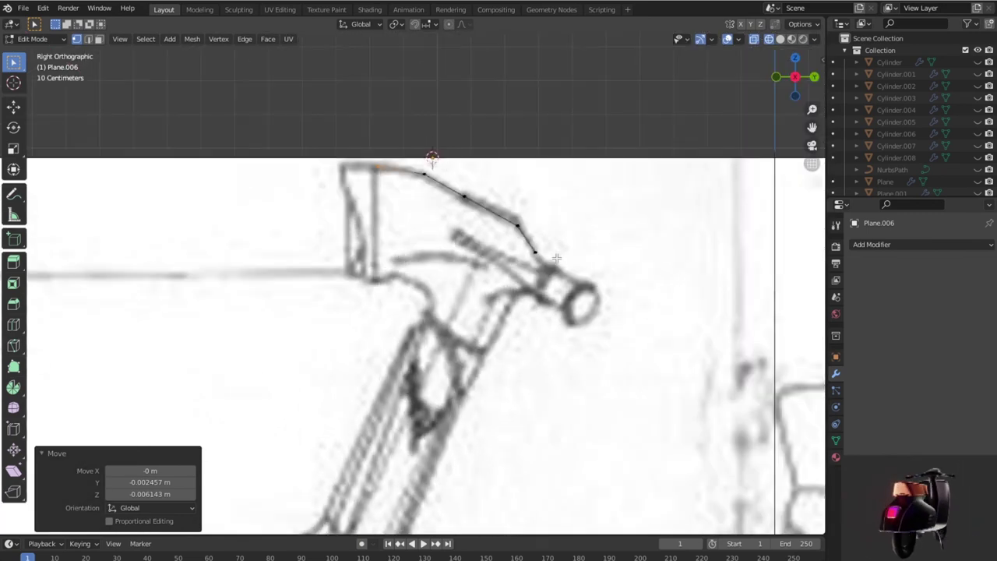
key("KP_1")
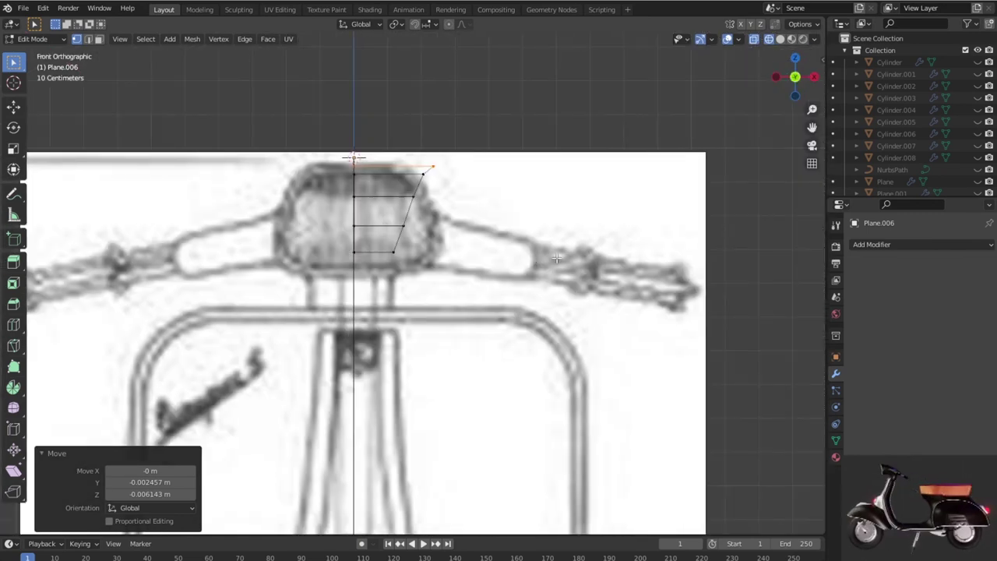
key("KP_7")
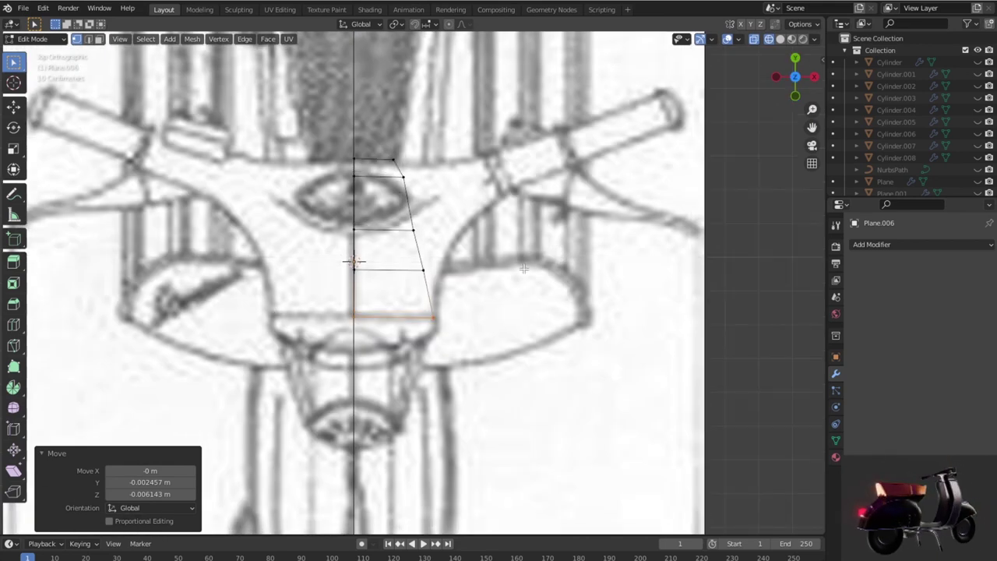
Step: In top view, shift the top edge along Y and settle a vertex on the headset outline
left_click_drag(341, 169, 423, 193)
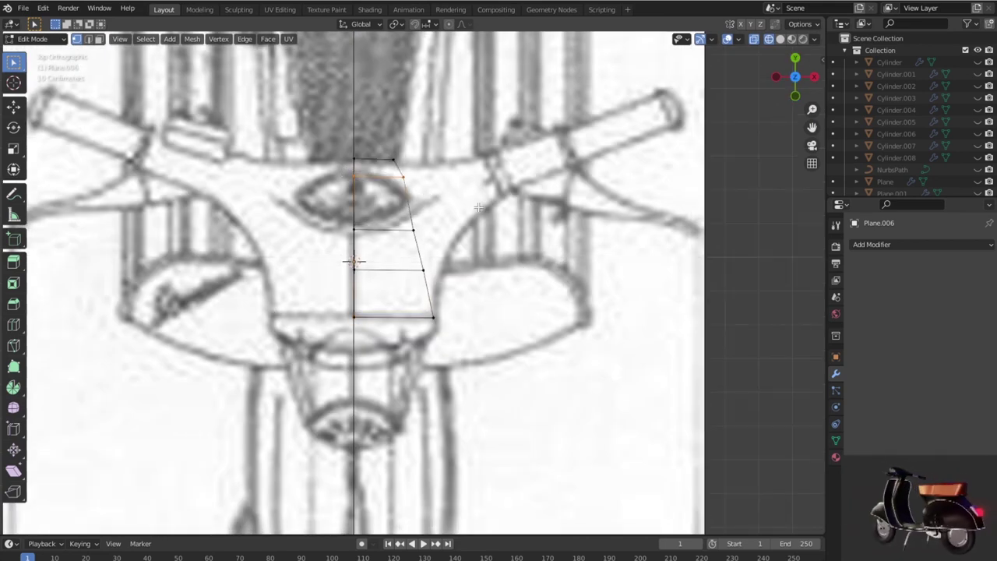
key("g")
key("y")
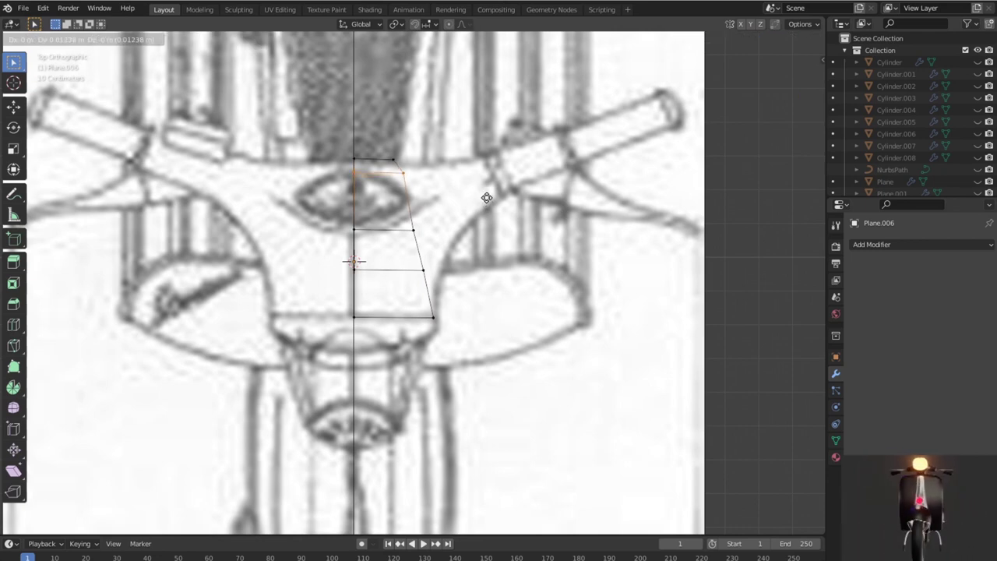
left_click(485, 195)
key("g")
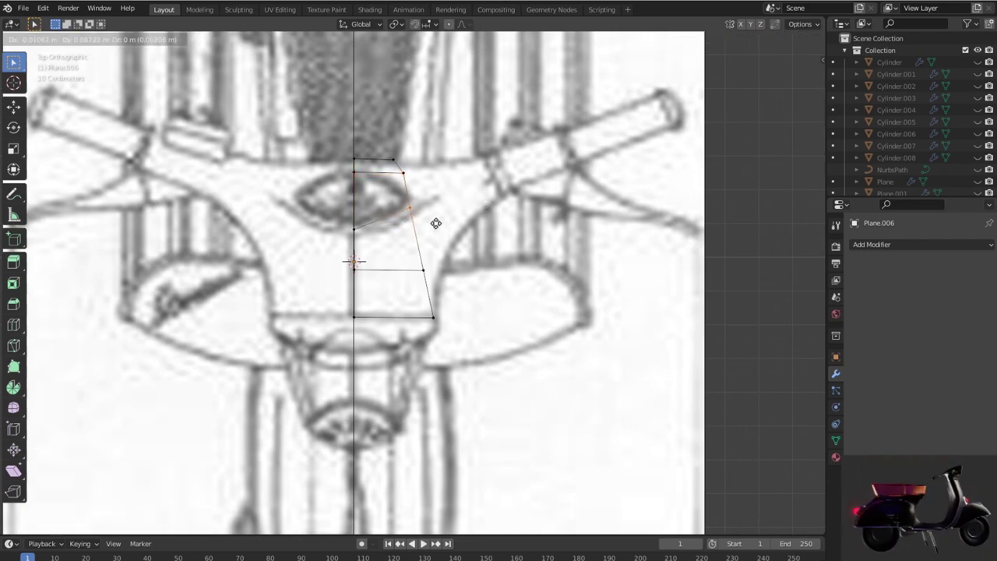
left_click(415, 189)
key("g")
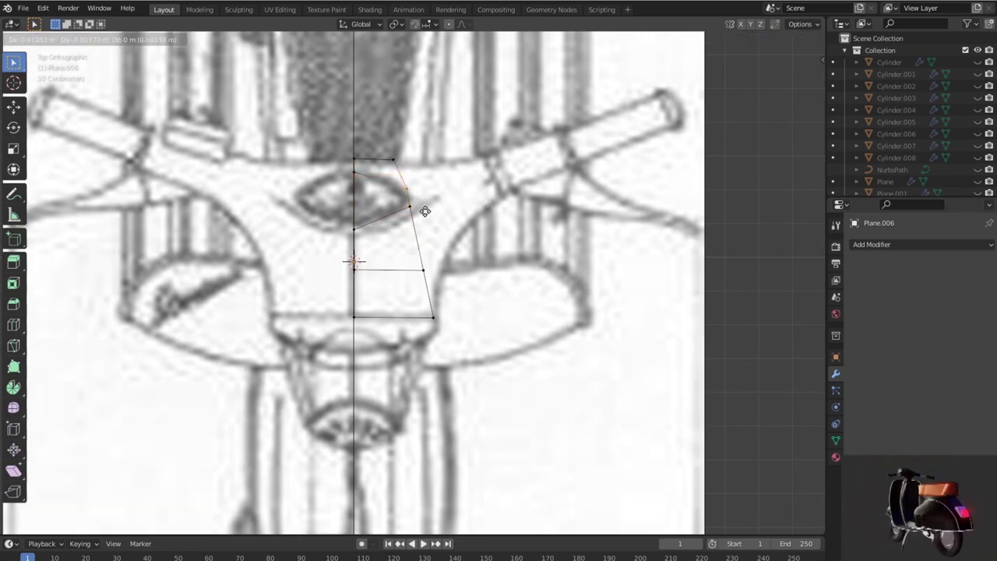
left_click(426, 210)
Step: Fit the side vertex, top-right corner and bottom-right corner (Y-locked) to the sketch outline
left_click(425, 270)
key("g")
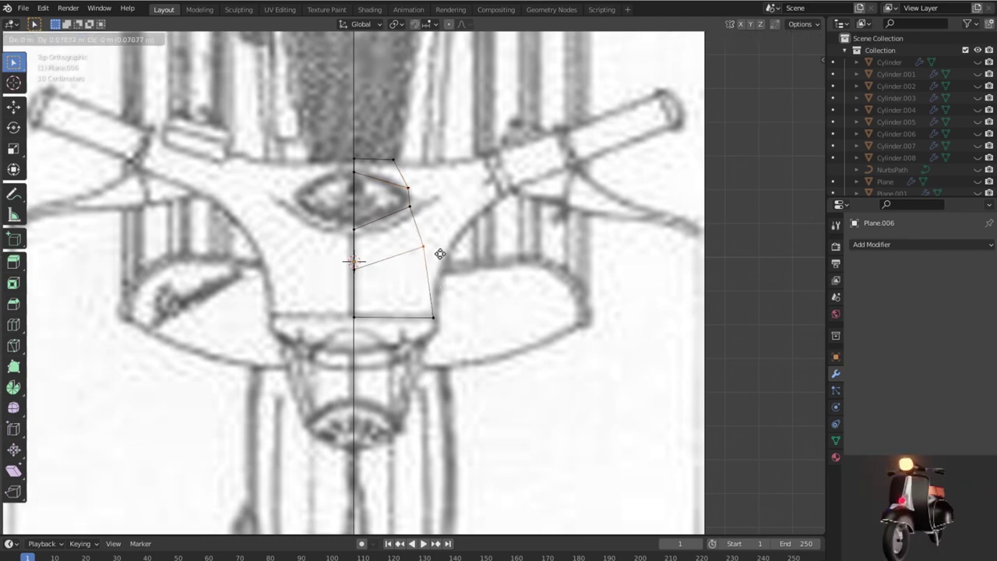
left_click(436, 258)
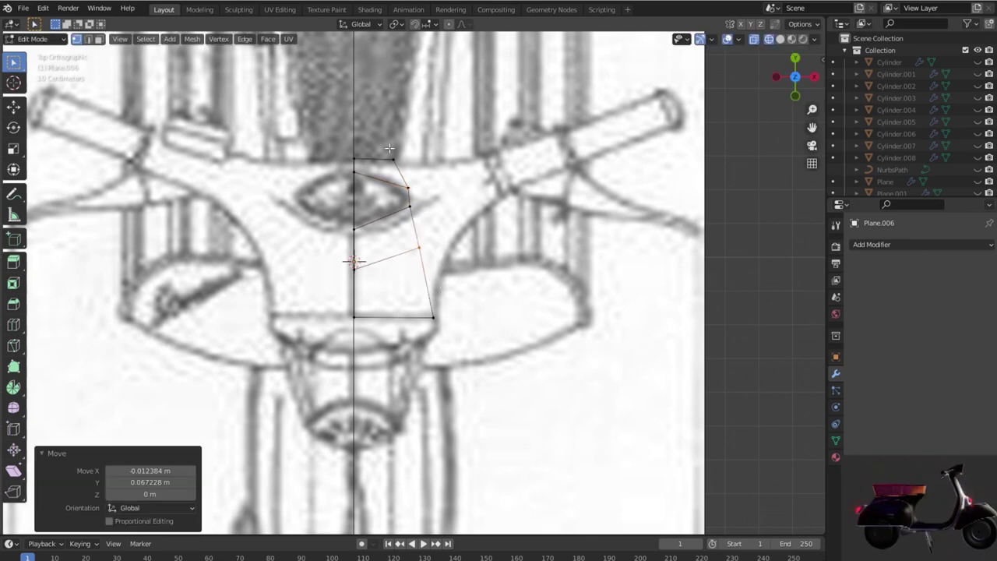
left_click(392, 160)
key("g")
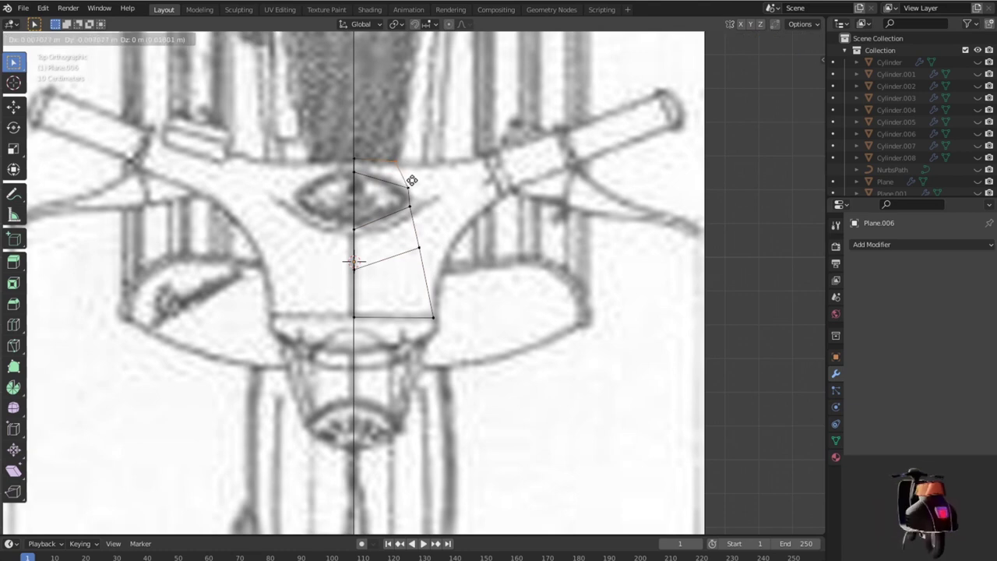
left_click(412, 182)
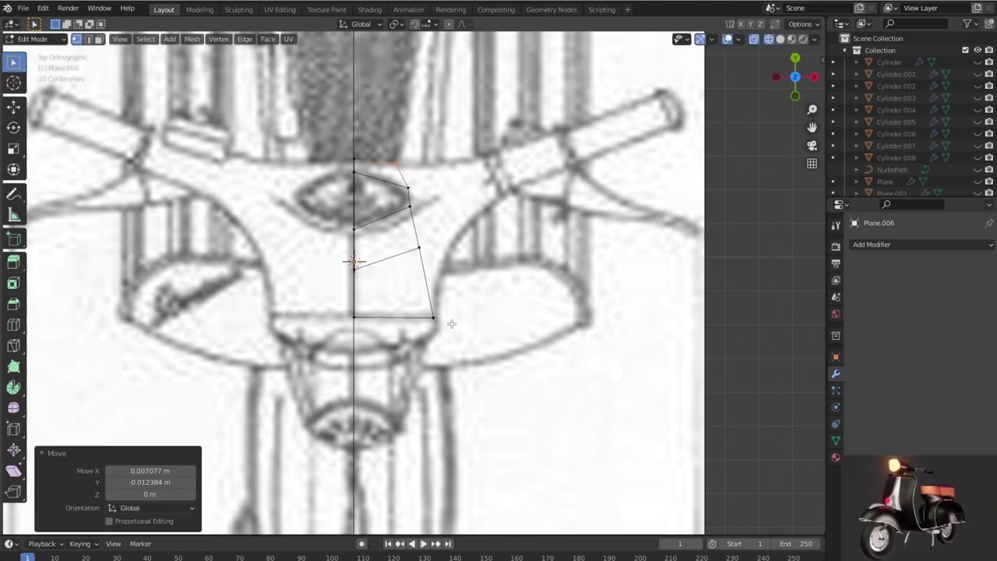
left_click_drag(413, 299, 461, 337)
key("g")
key("y")
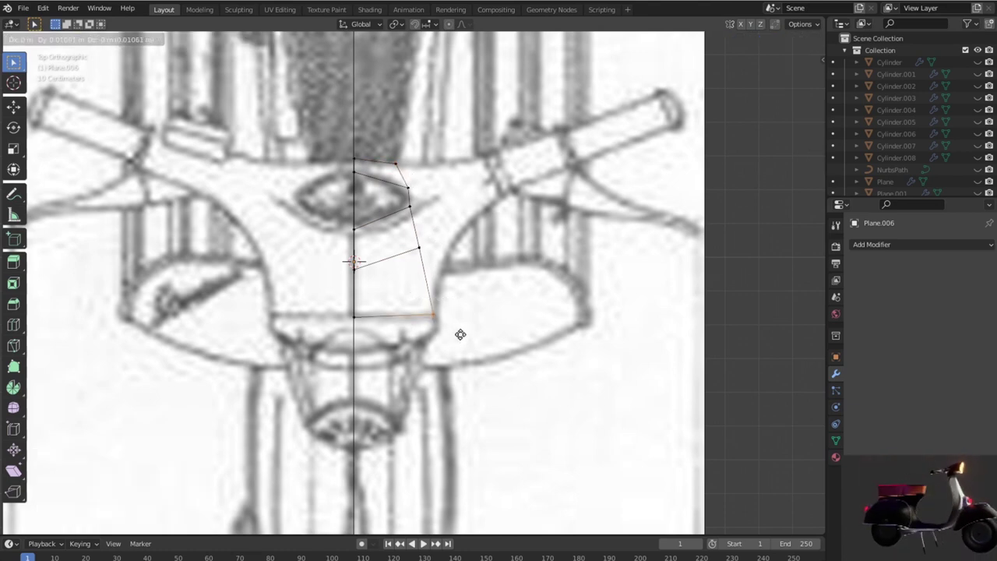
left_click(461, 335)
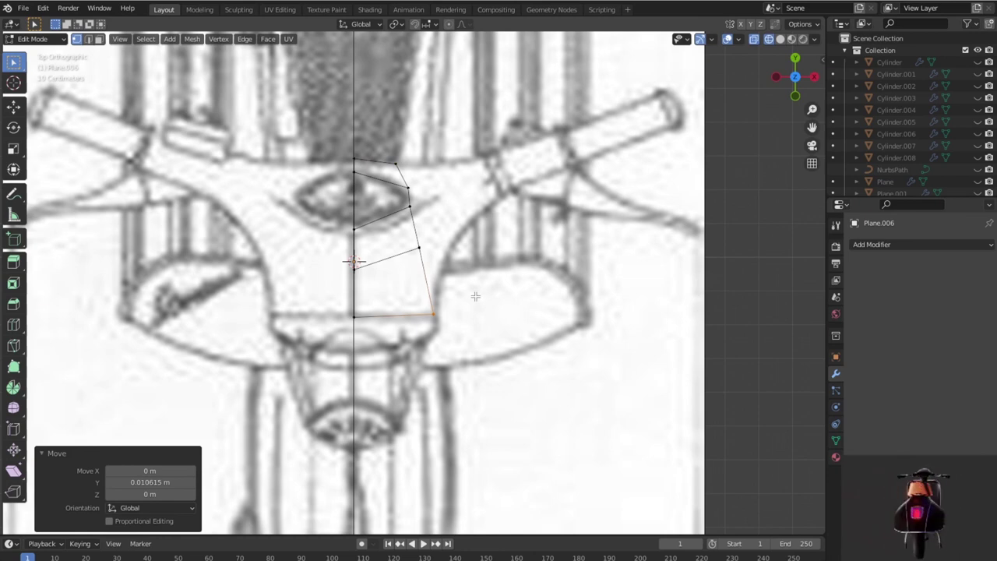
Step: Switch to edge select mode and select the plane's outer right-side edges
key("2")
key("x")
left_click(431, 278)
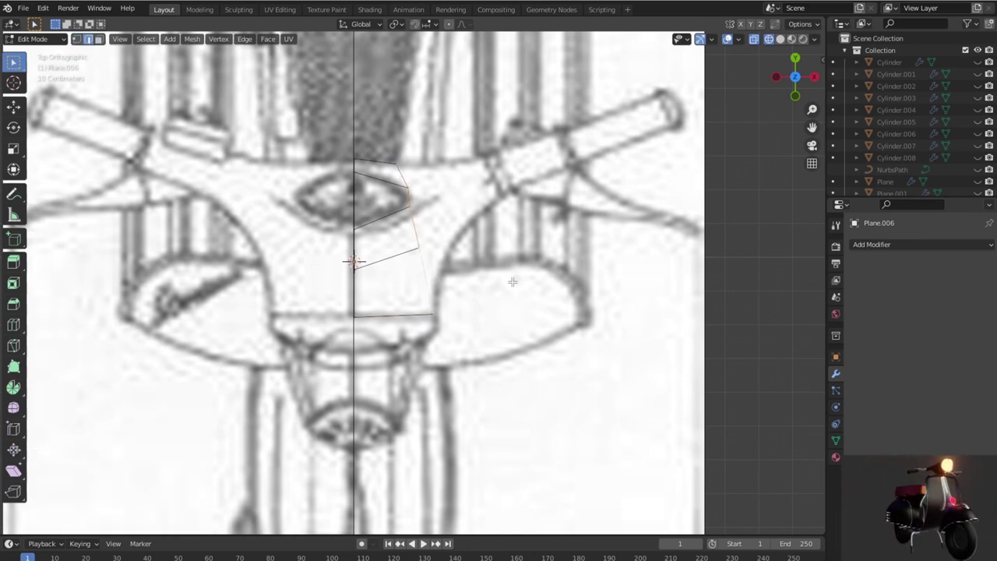
Step: Extrude the outer edges toward the handlebar arm and place the new top corner on the outline
key("e")
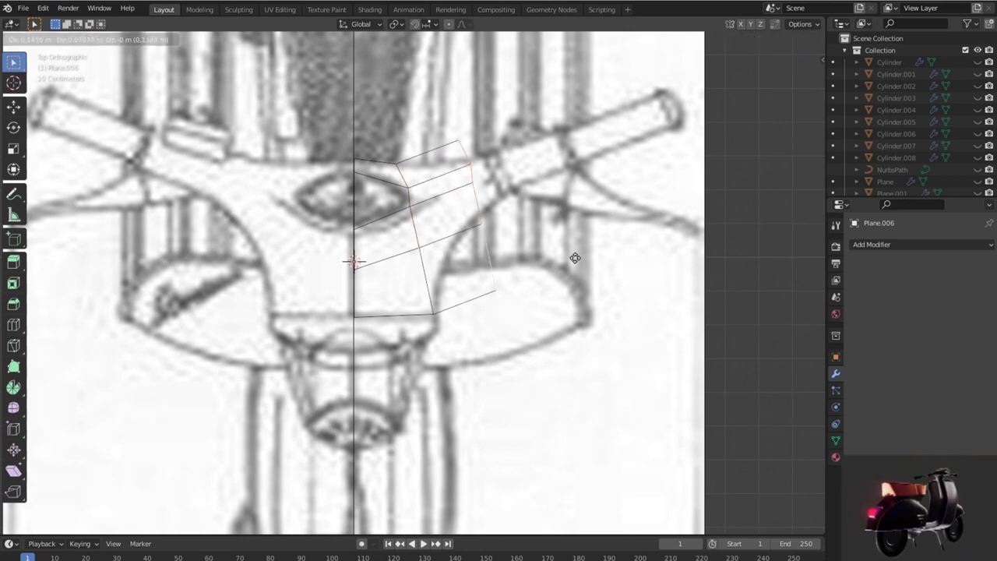
left_click(575, 258)
key("1")
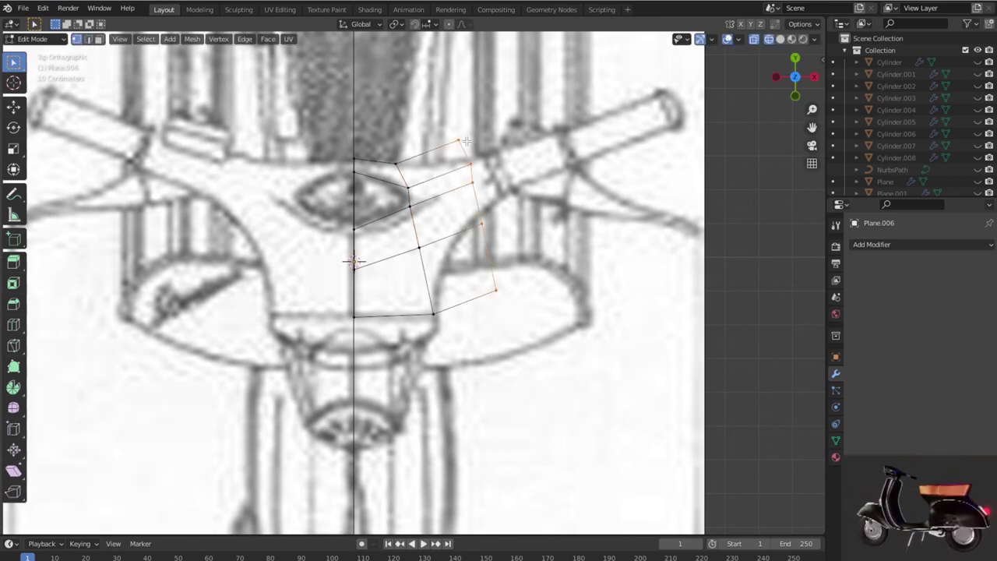
left_click_drag(473, 156, 474, 156)
key("g")
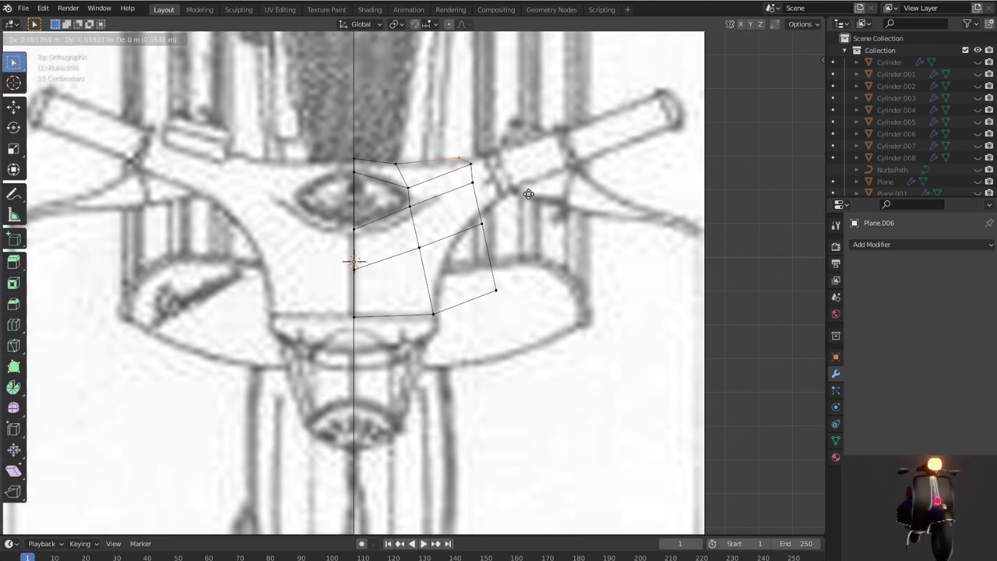
left_click(526, 192)
key("g")
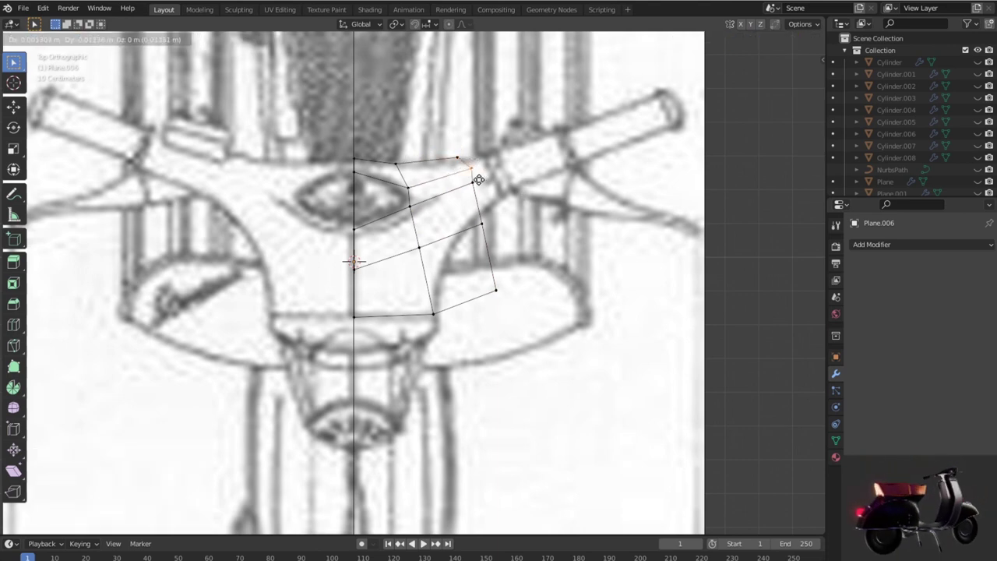
left_click(478, 187)
Step: Fit the remaining outer vertices to the arm's curved edge and add a centred loop cut across it
key("g")
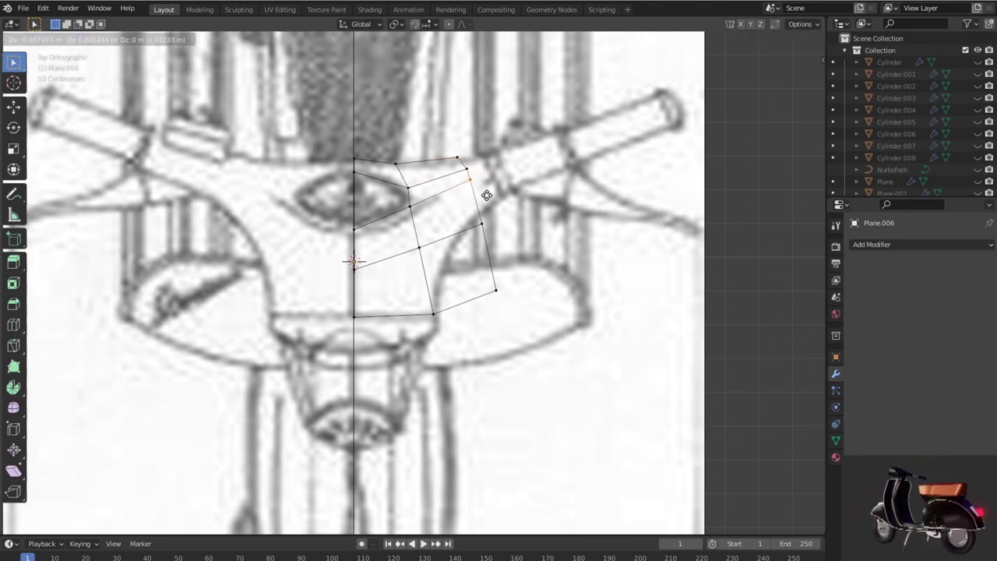
left_click(487, 214)
key("g")
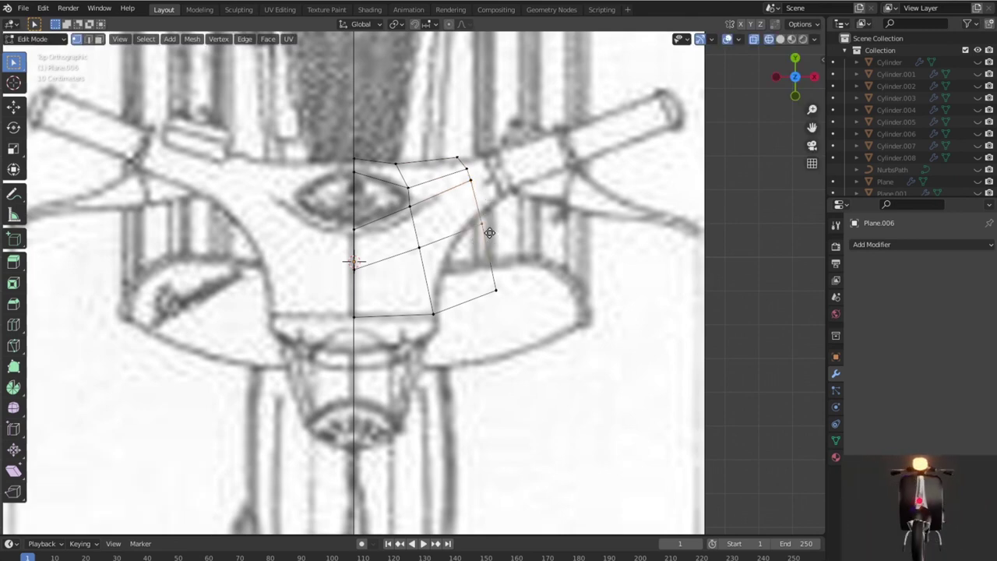
left_click(489, 216)
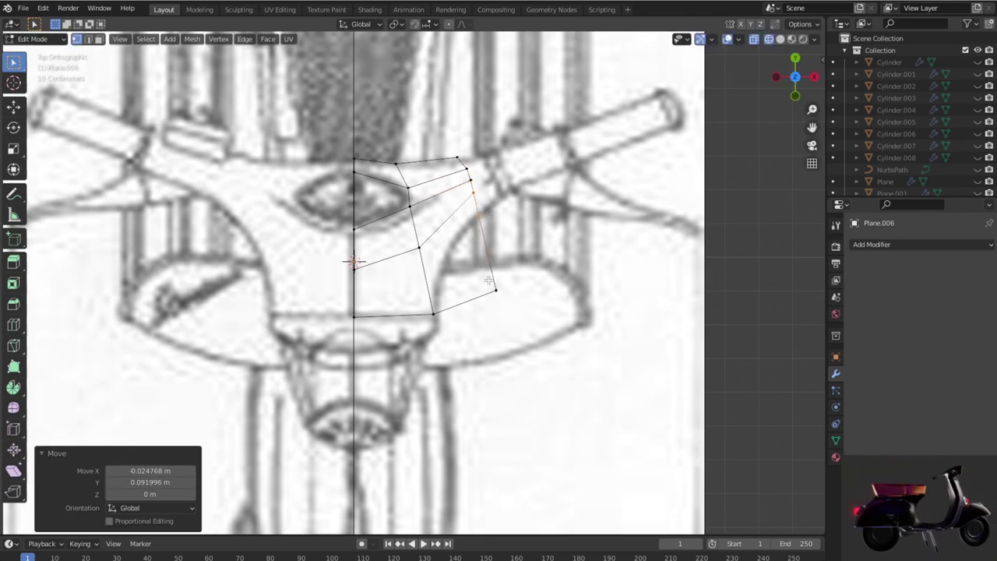
key("g")
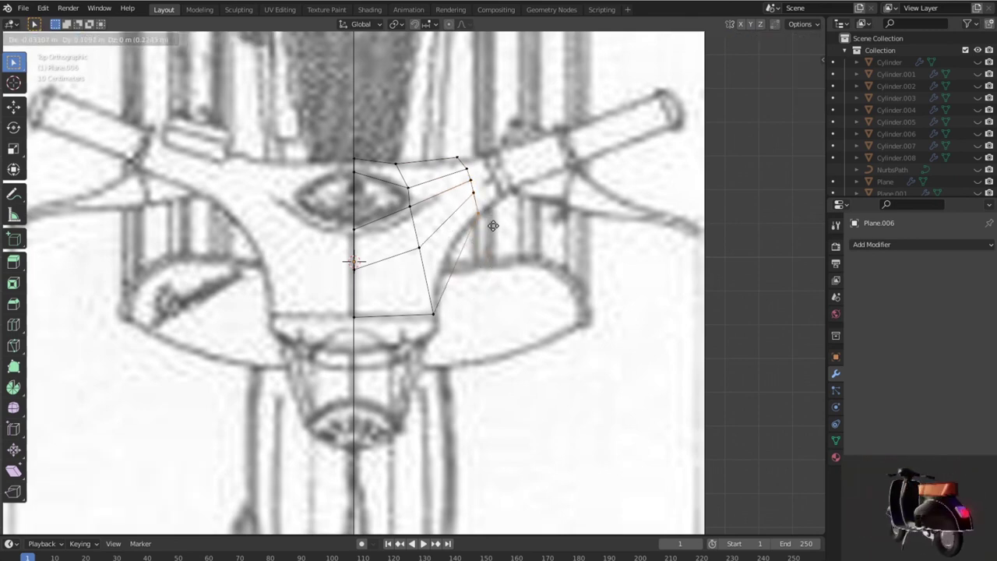
left_click(493, 225)
left_click(447, 201)
right_click(460, 226)
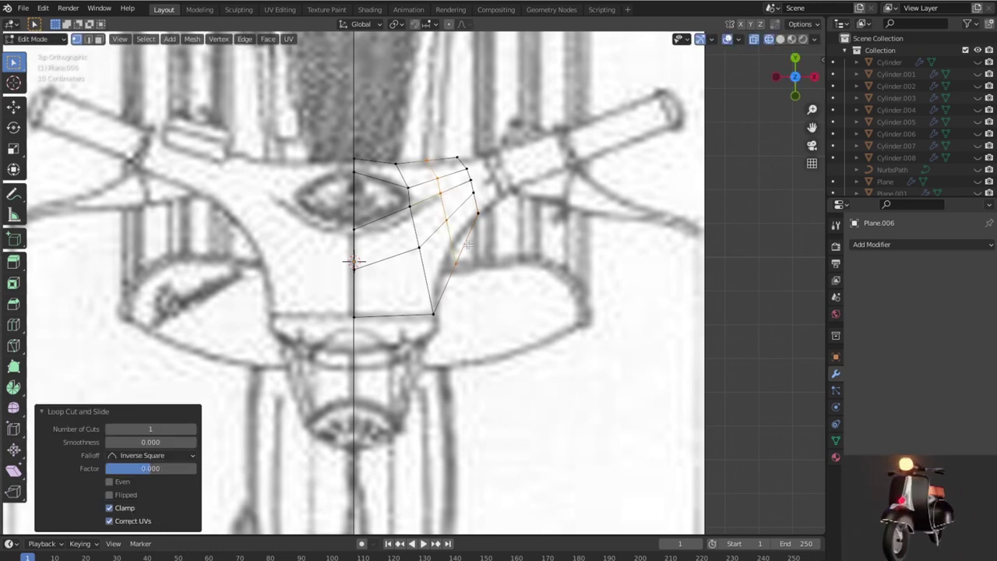
Step: Move the new loop's vertices onto the headset curve, nudging one slightly along Y
left_click(452, 246, "alt")
key("g")
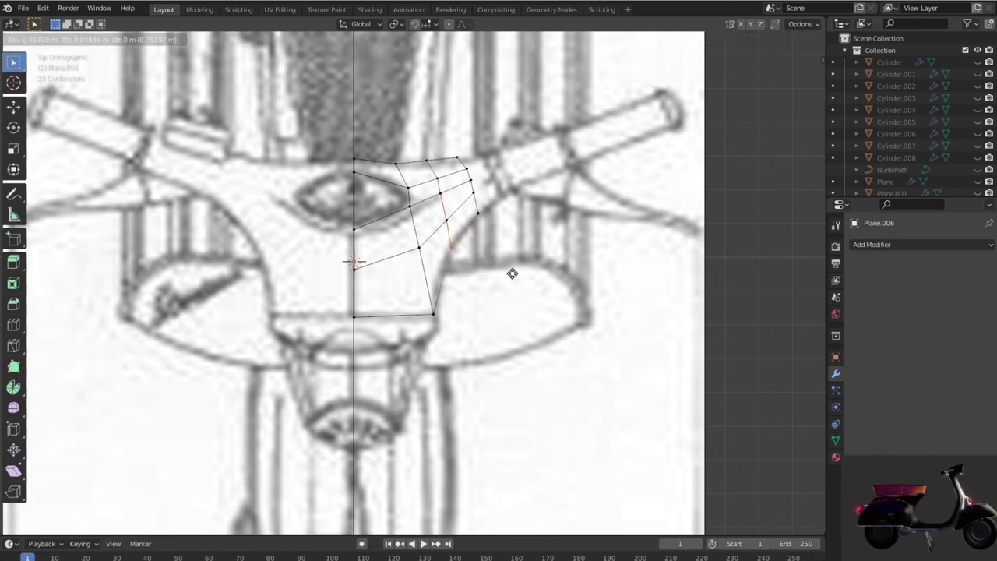
left_click(512, 273)
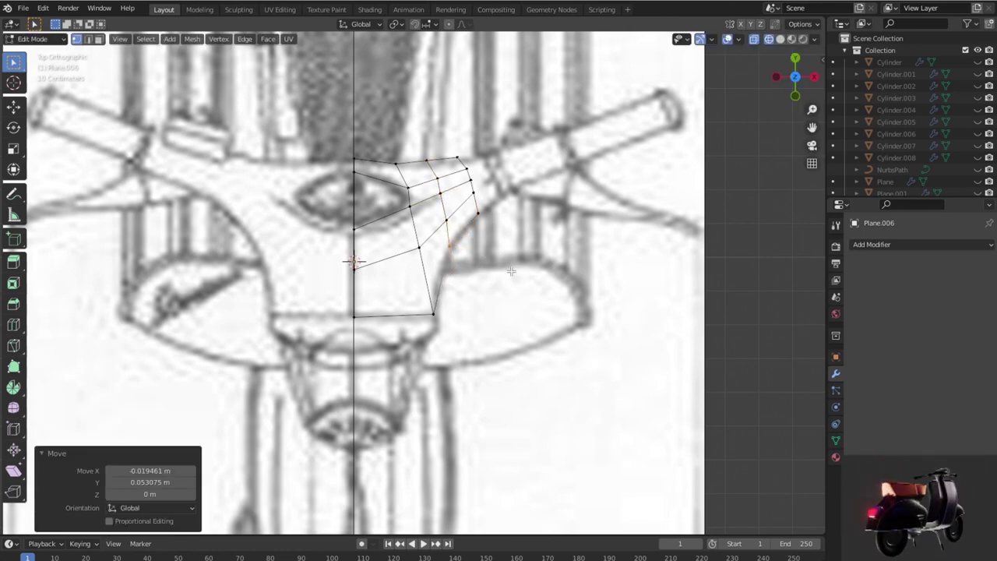
left_click(439, 193, "shift")
key("g")
left_click(448, 202)
left_click(450, 204, "shift")
key("g")
key("y")
left_click(446, 198)
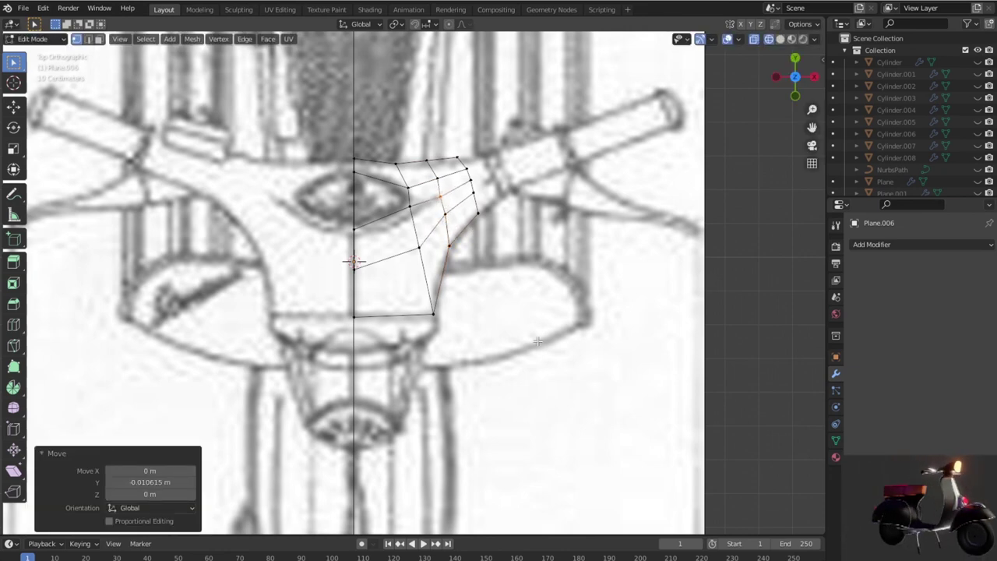
Step: Orbit the mesh, then zoom into Right orthographic view to compare it with the side sketch
middle_click_drag(538, 340, 365, 259)
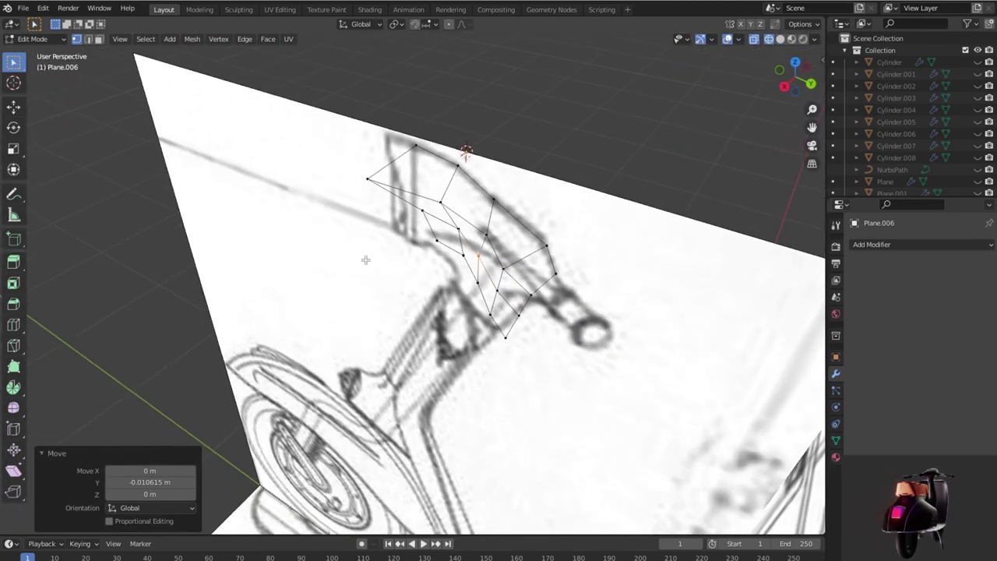
key("KP_3")
scroll(472, 183, "up", 1)
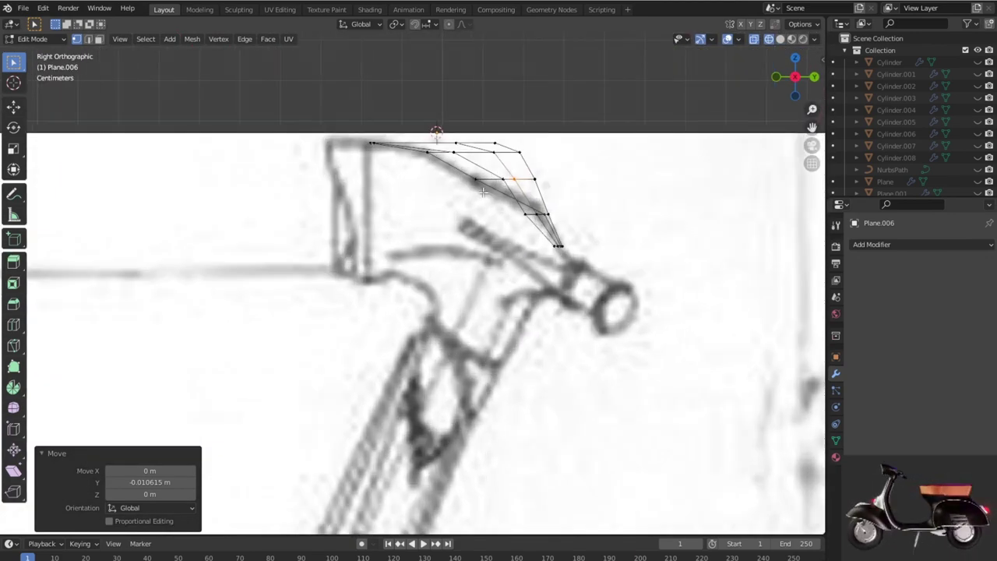